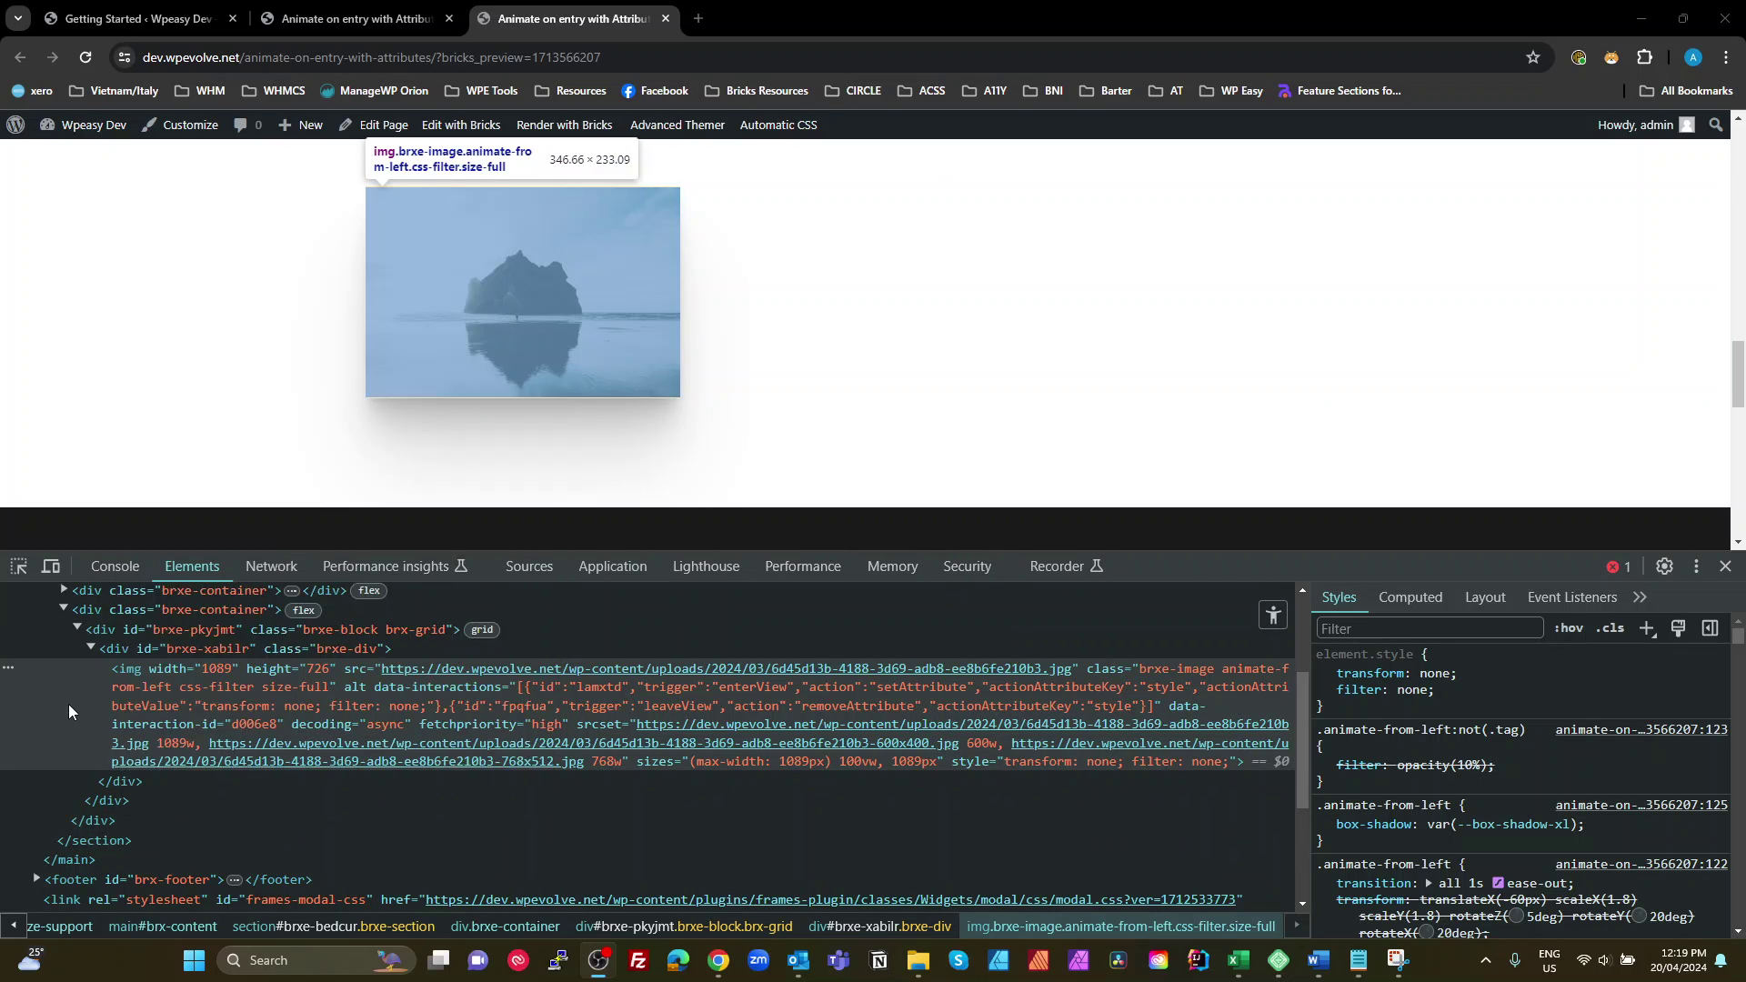
- Inspect the animated image's markup and its inline transform and filter styles while the image is in view
left_click(144, 668)
scroll(1429, 869, "down", 1)
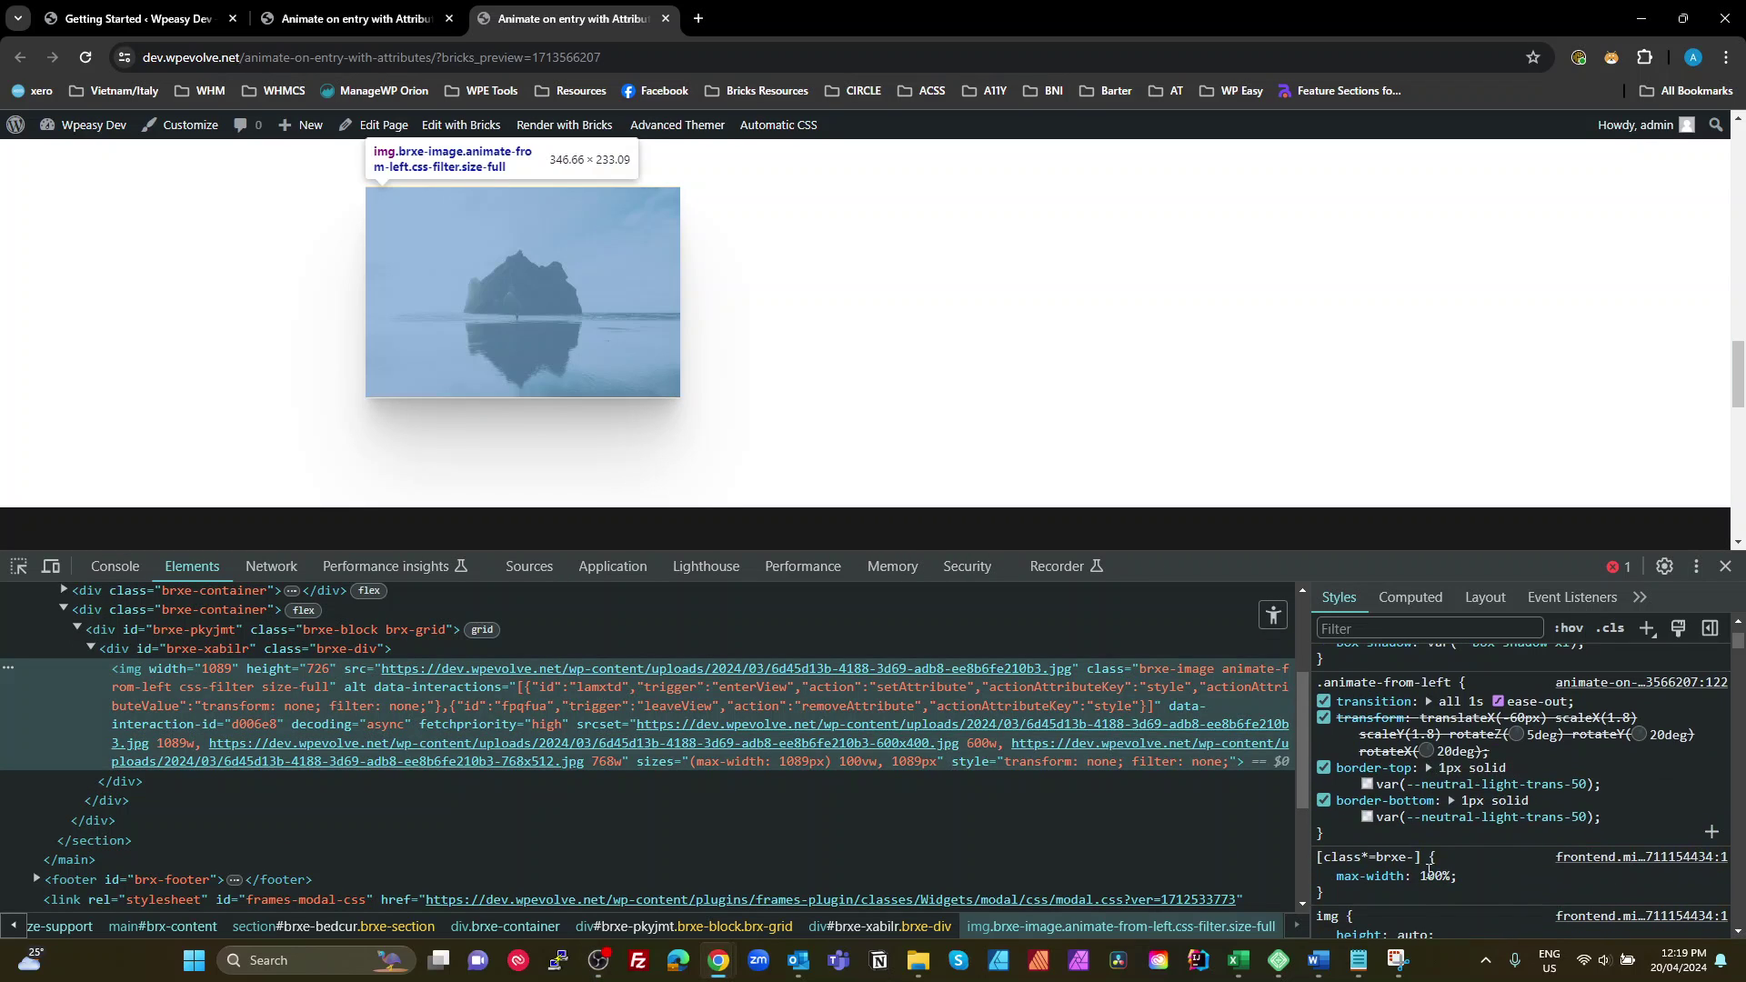
scroll(1429, 869, "up", 1)
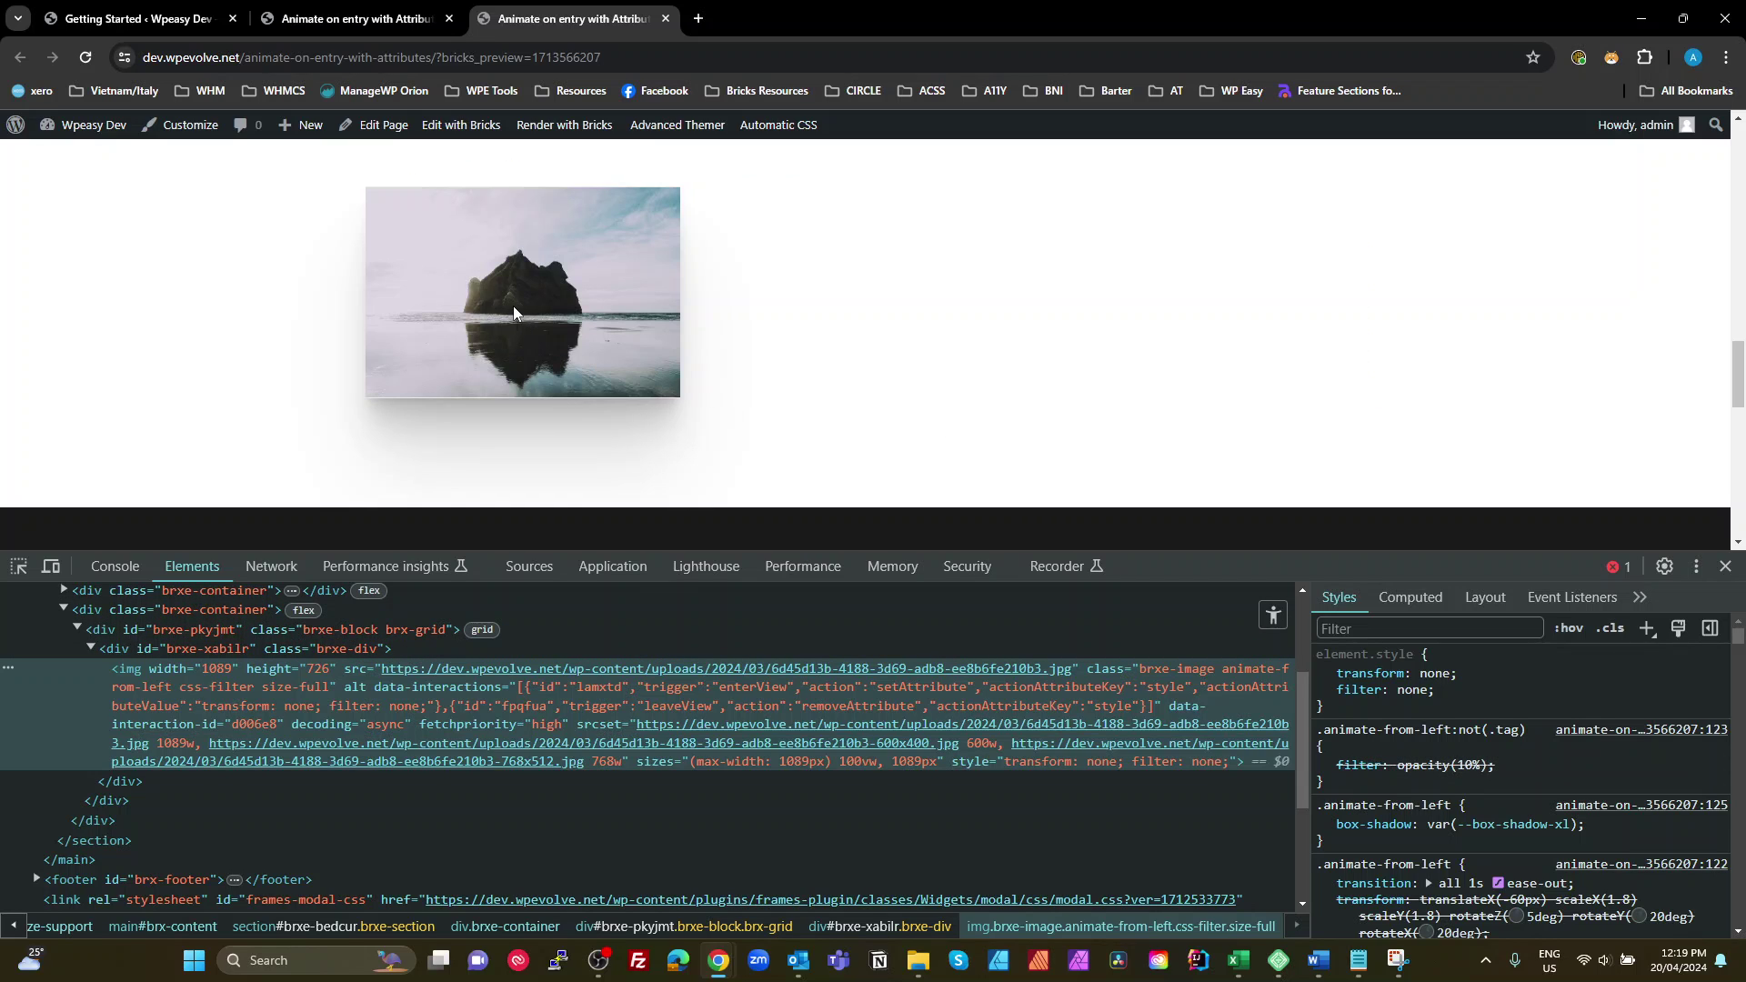
left_click(1431, 682)
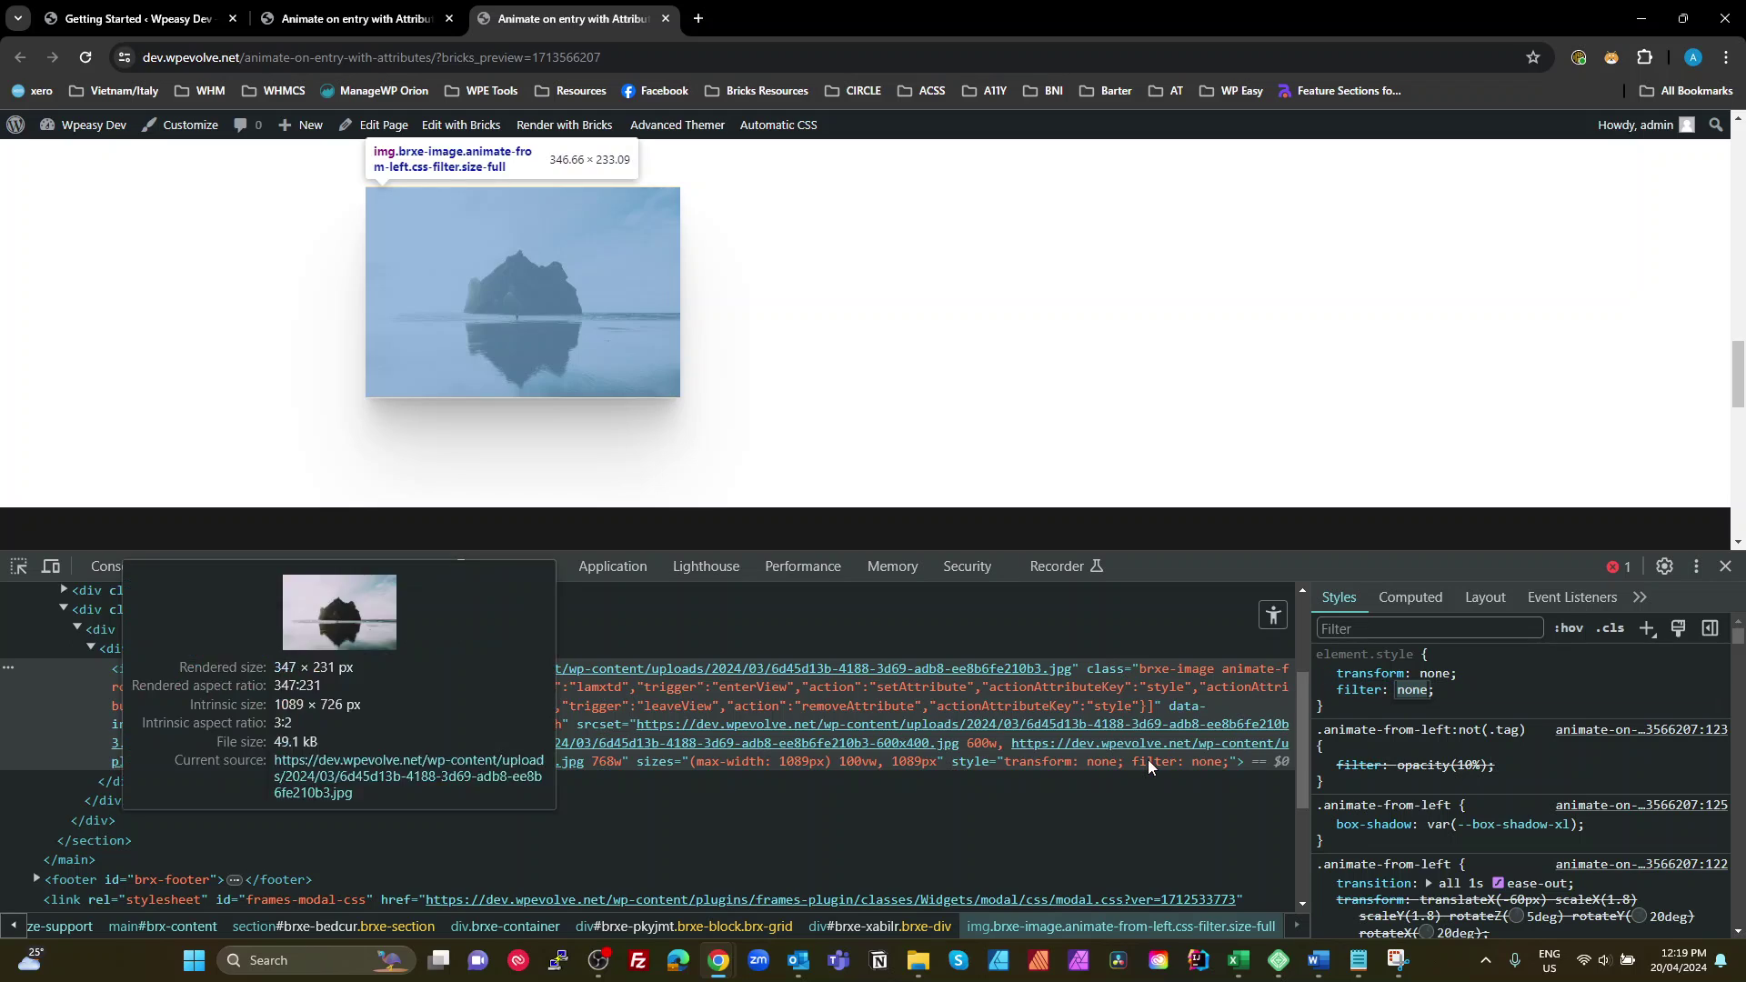
left_click(952, 762)
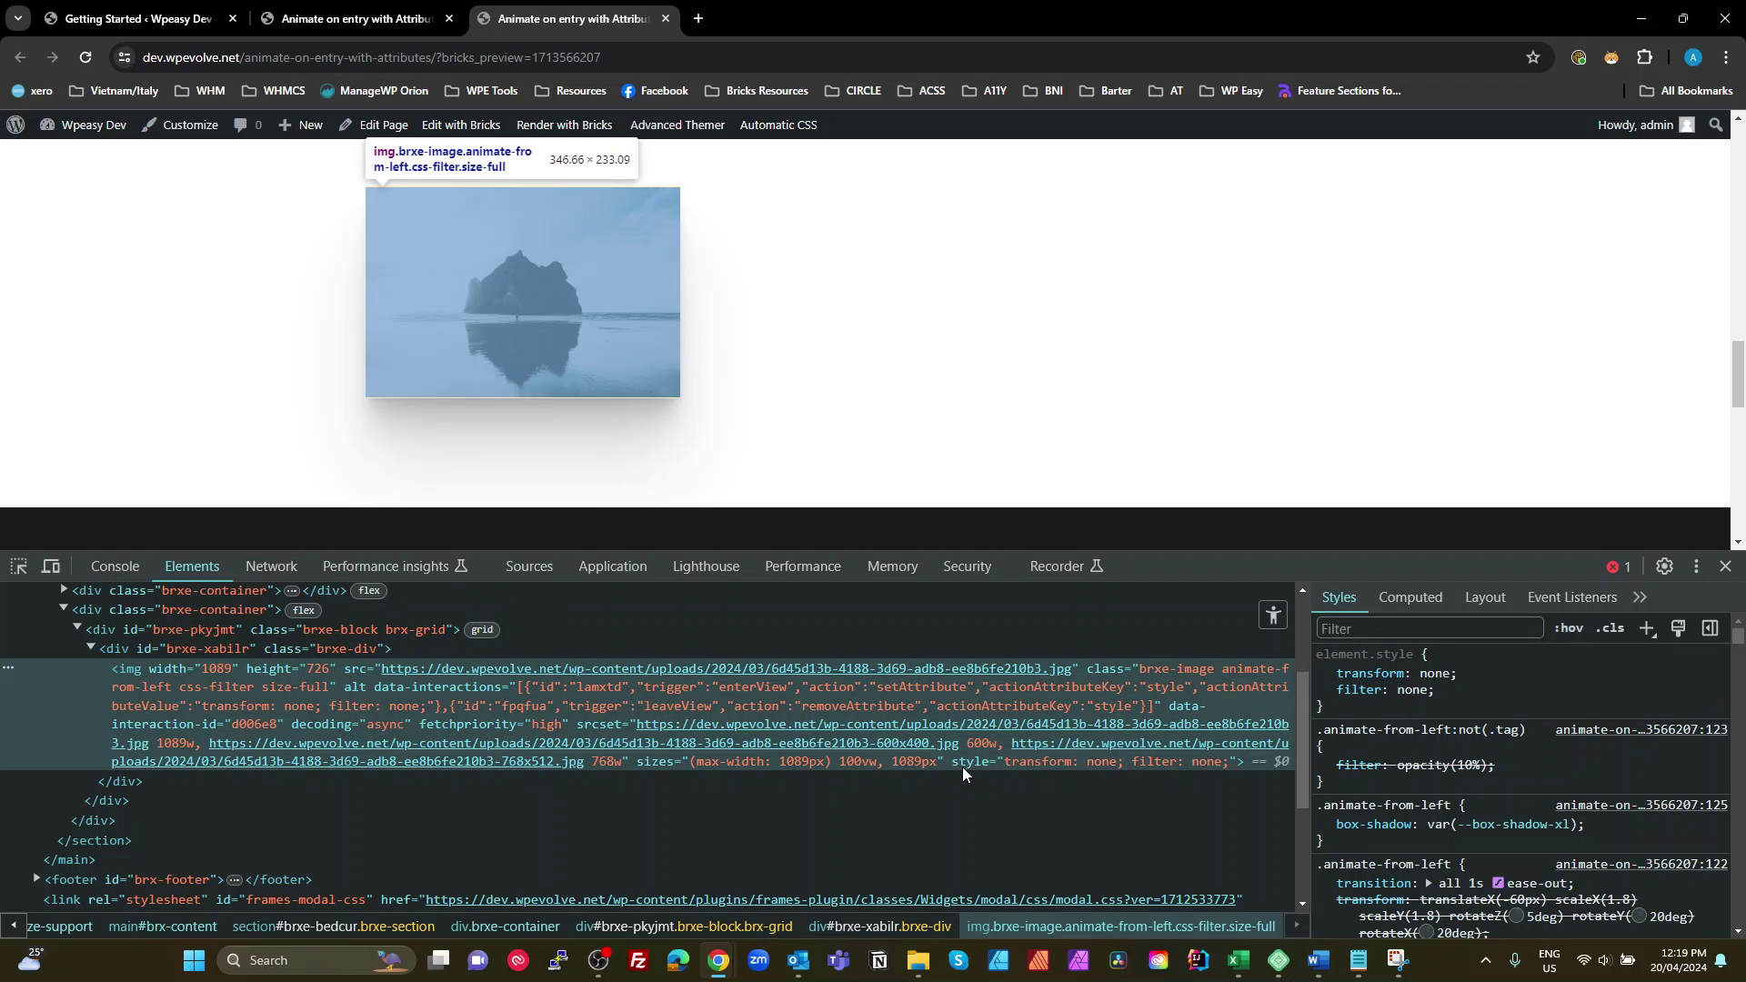
left_click(999, 801)
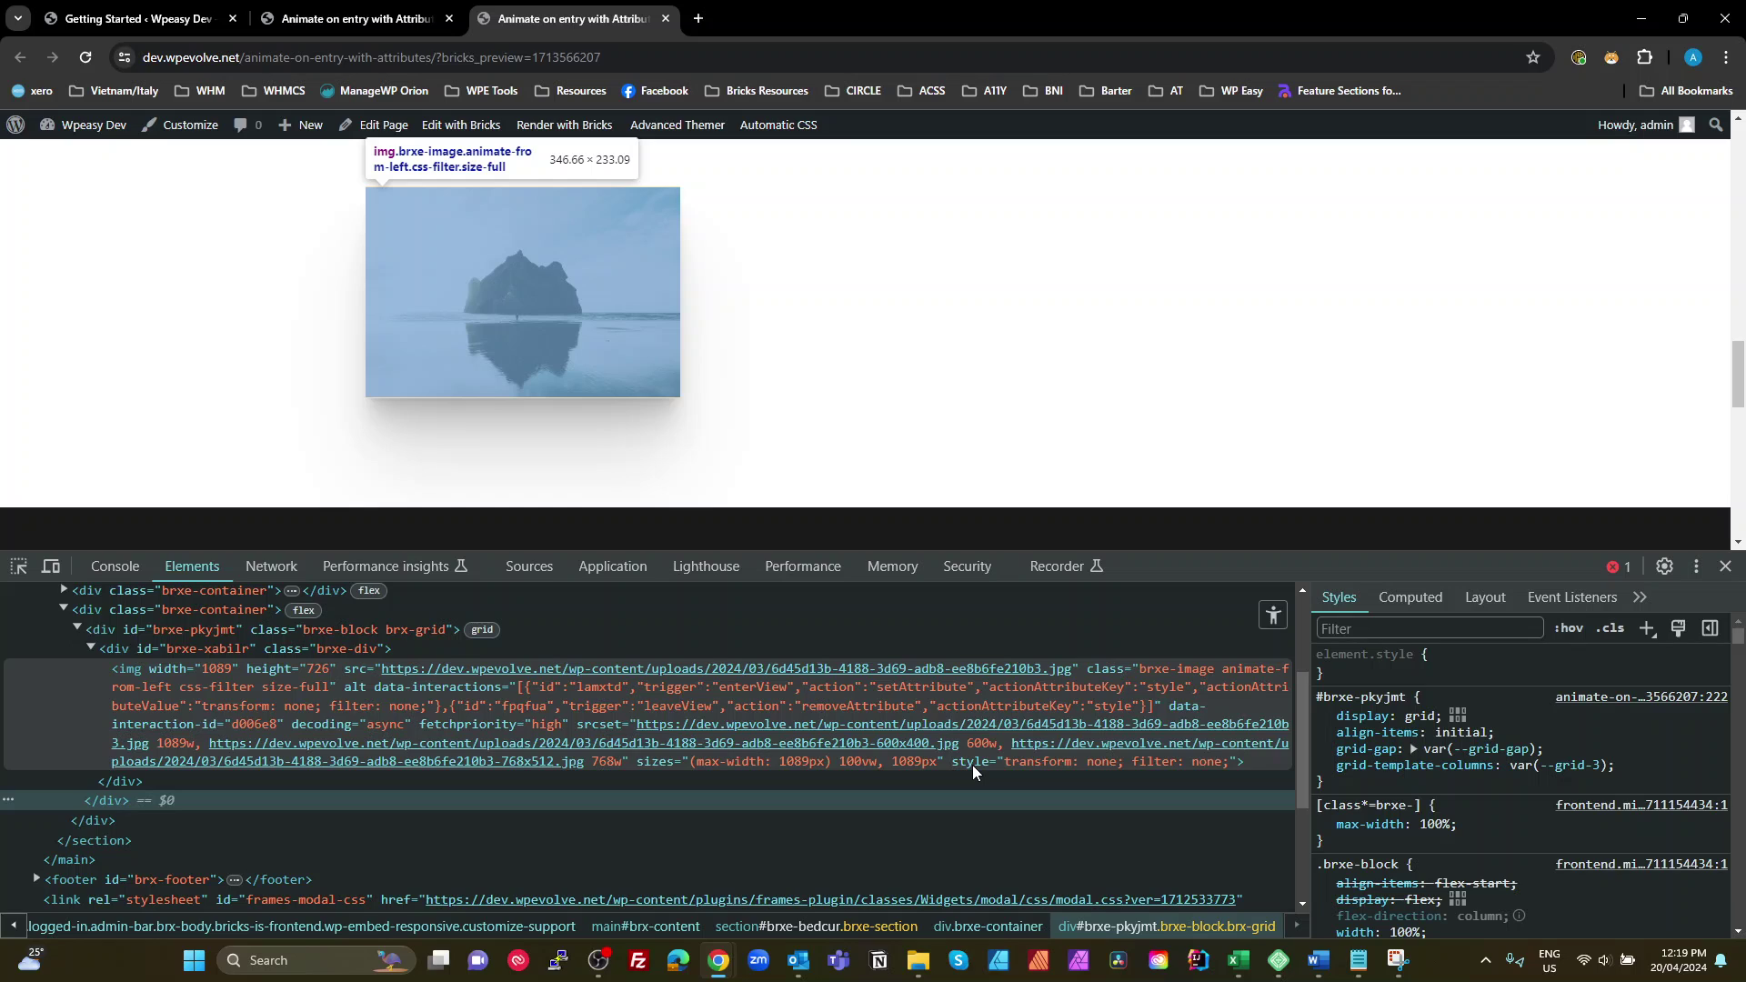
- Move the page past the image and examine the opacity filter and transform rules of its animate-from-left class
scroll(956, 428, "down", 5)
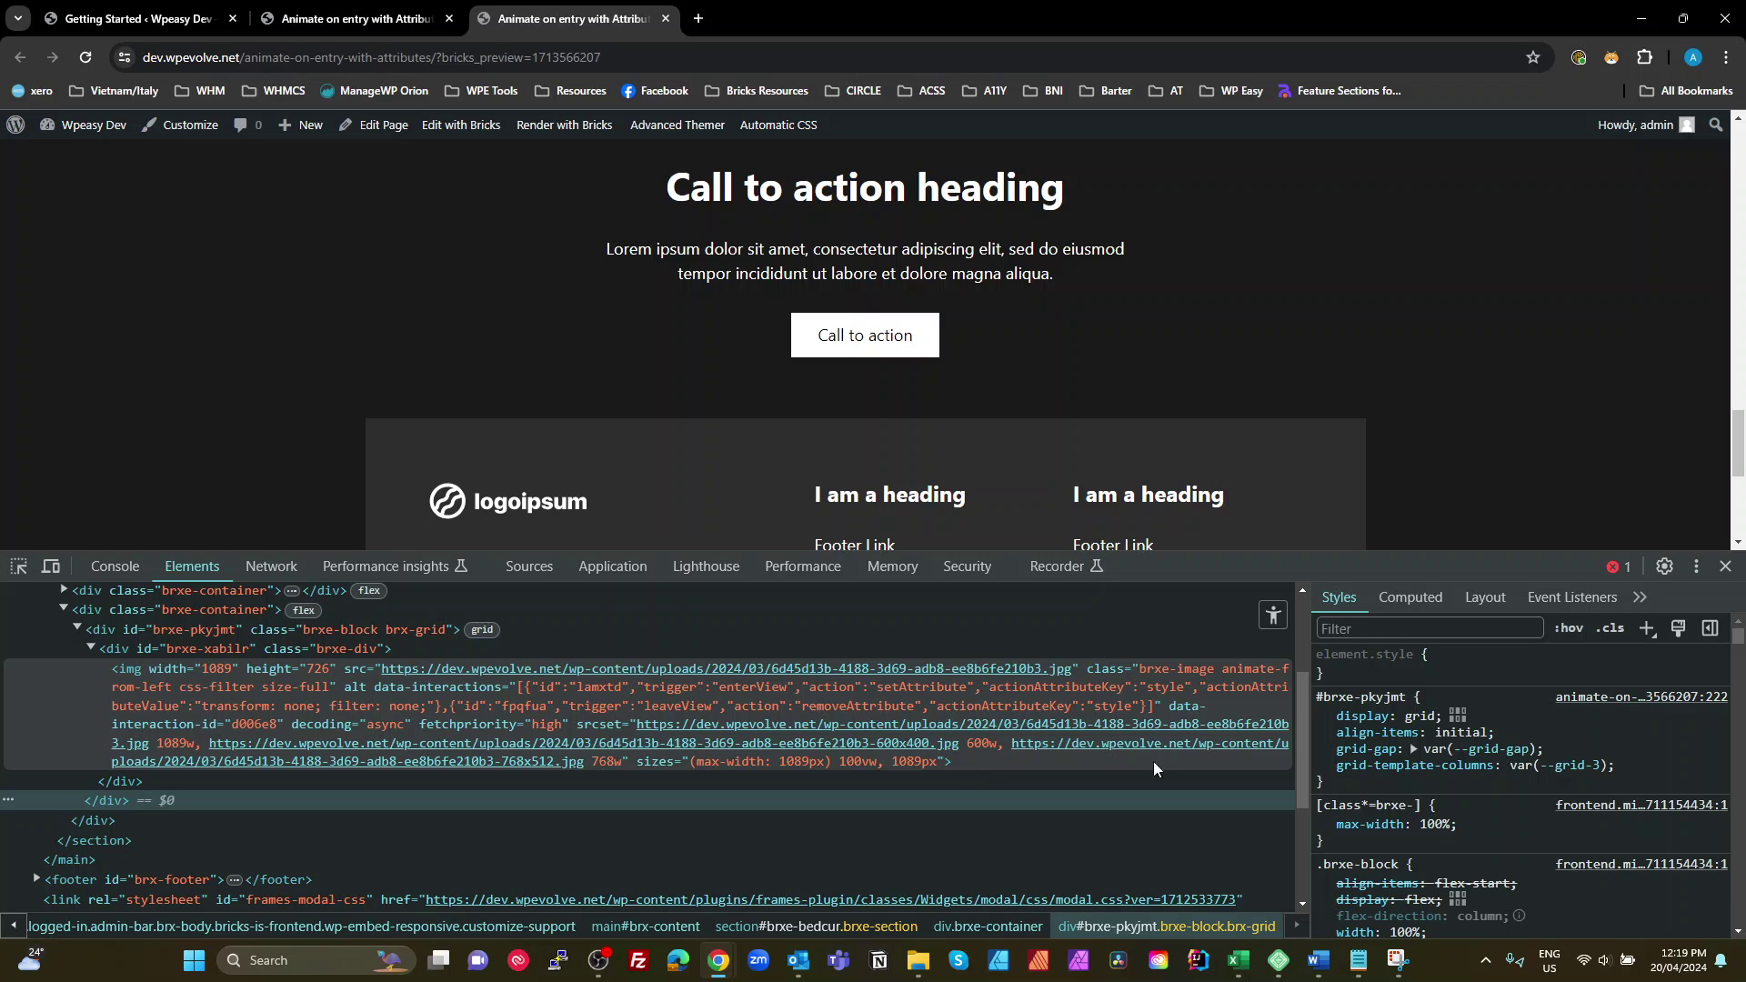
scroll(1448, 784, "down", 3)
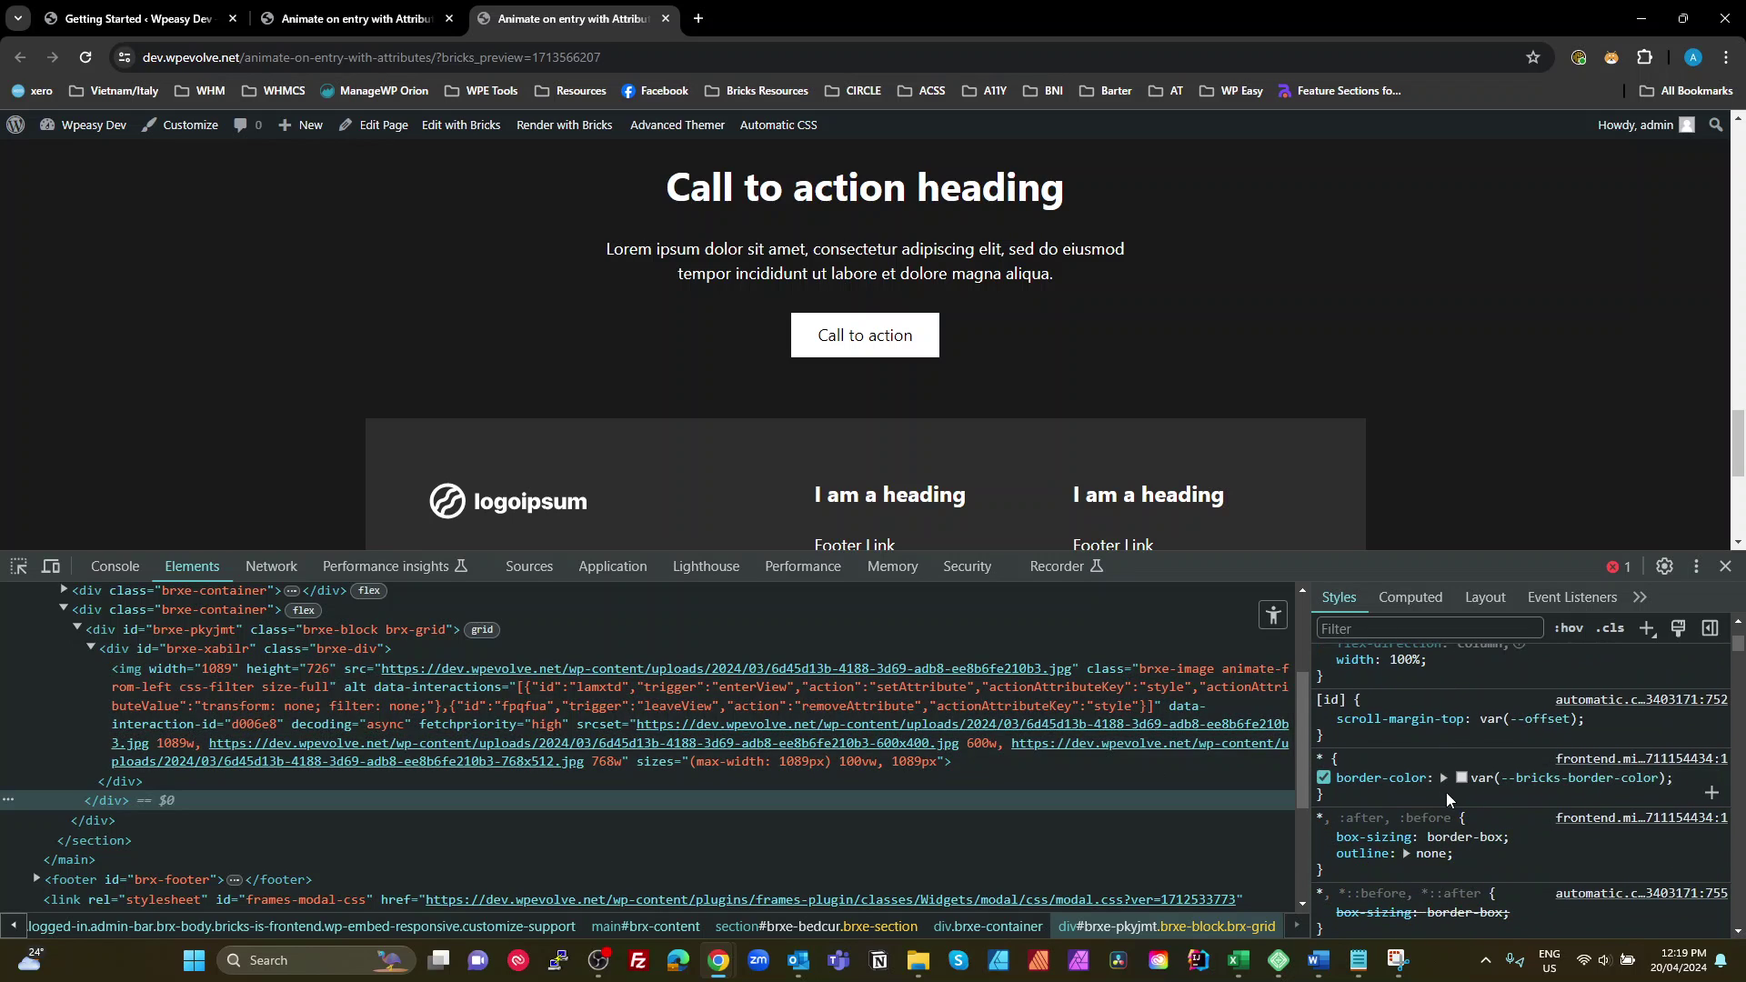
scroll(1446, 793, "up", 2)
left_click(167, 669)
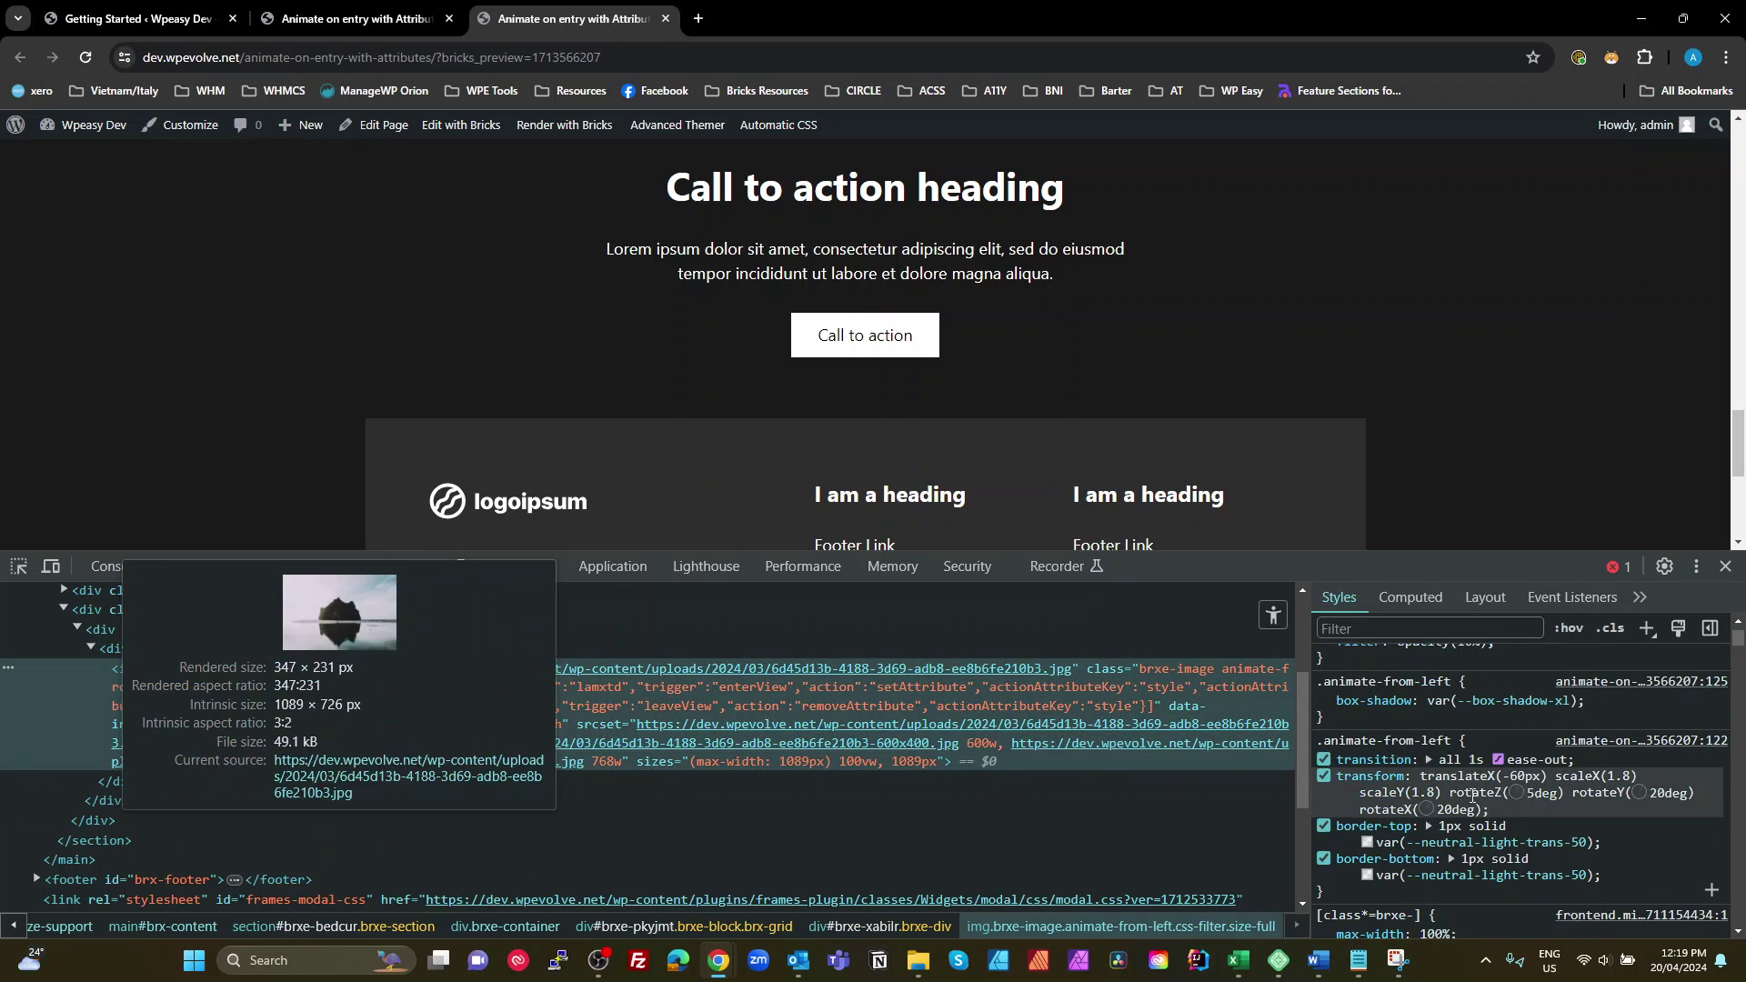
scroll(1547, 790, "up", 1)
scroll(1547, 791, "up", 1)
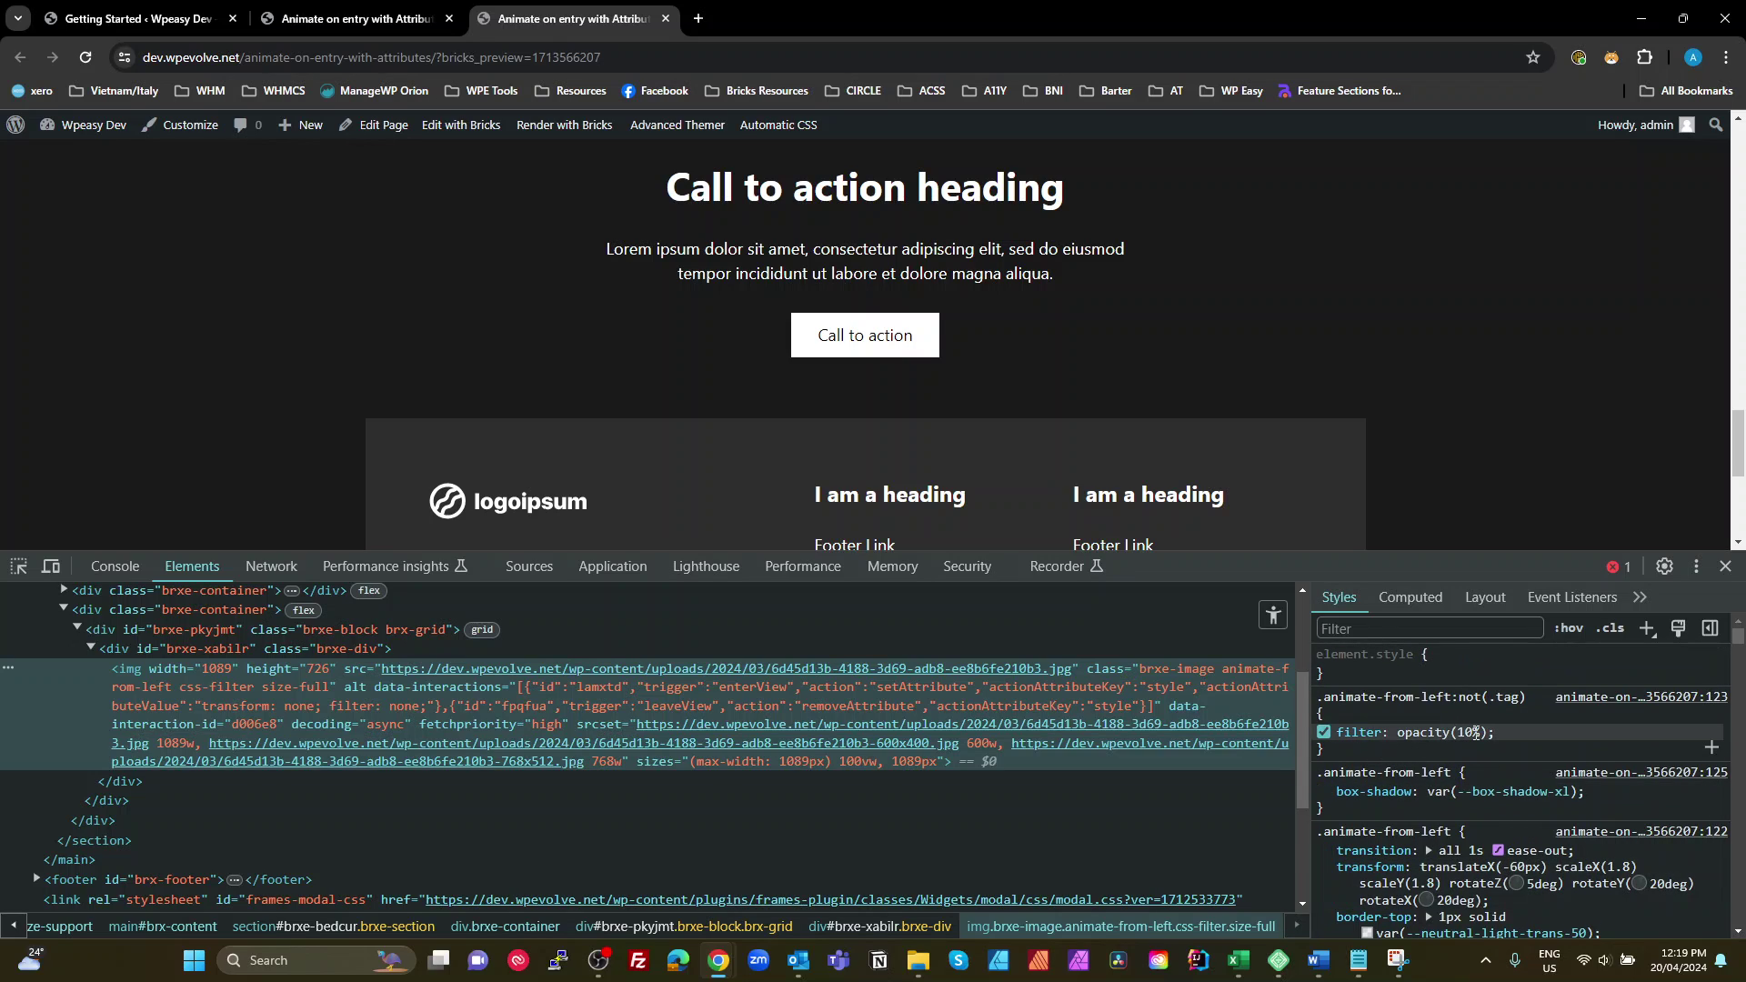
scroll(1475, 733, "down", 2)
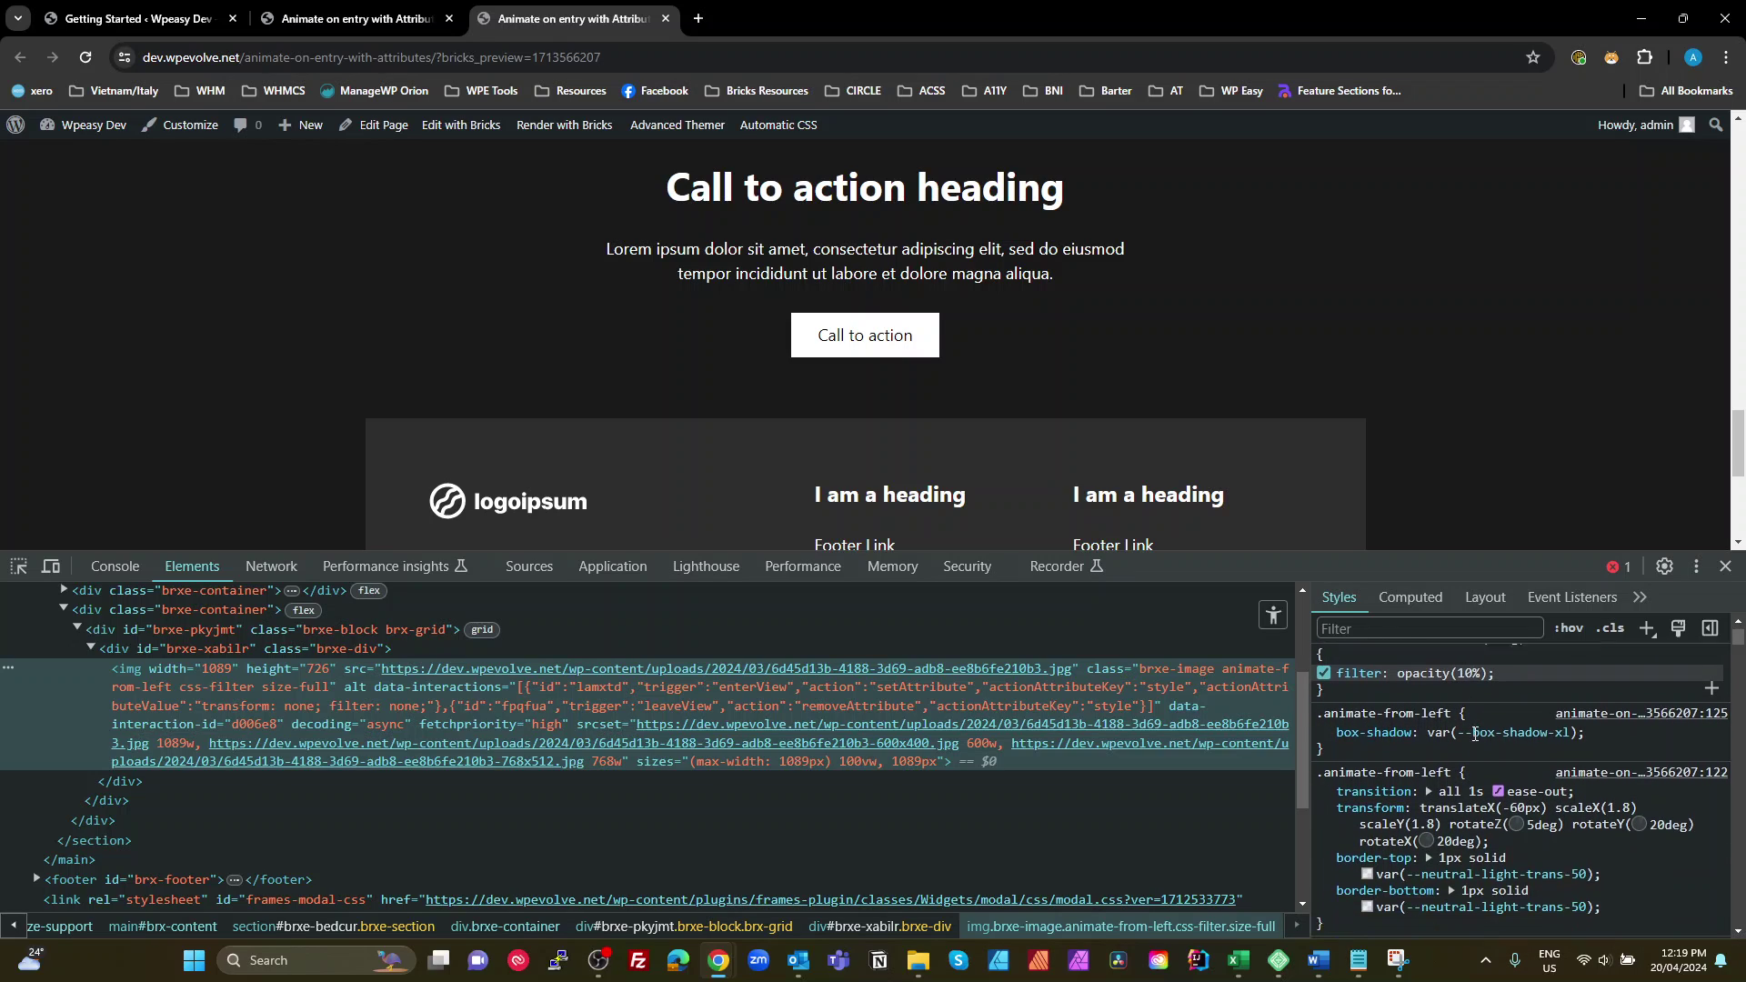
mouse_move(1389, 775)
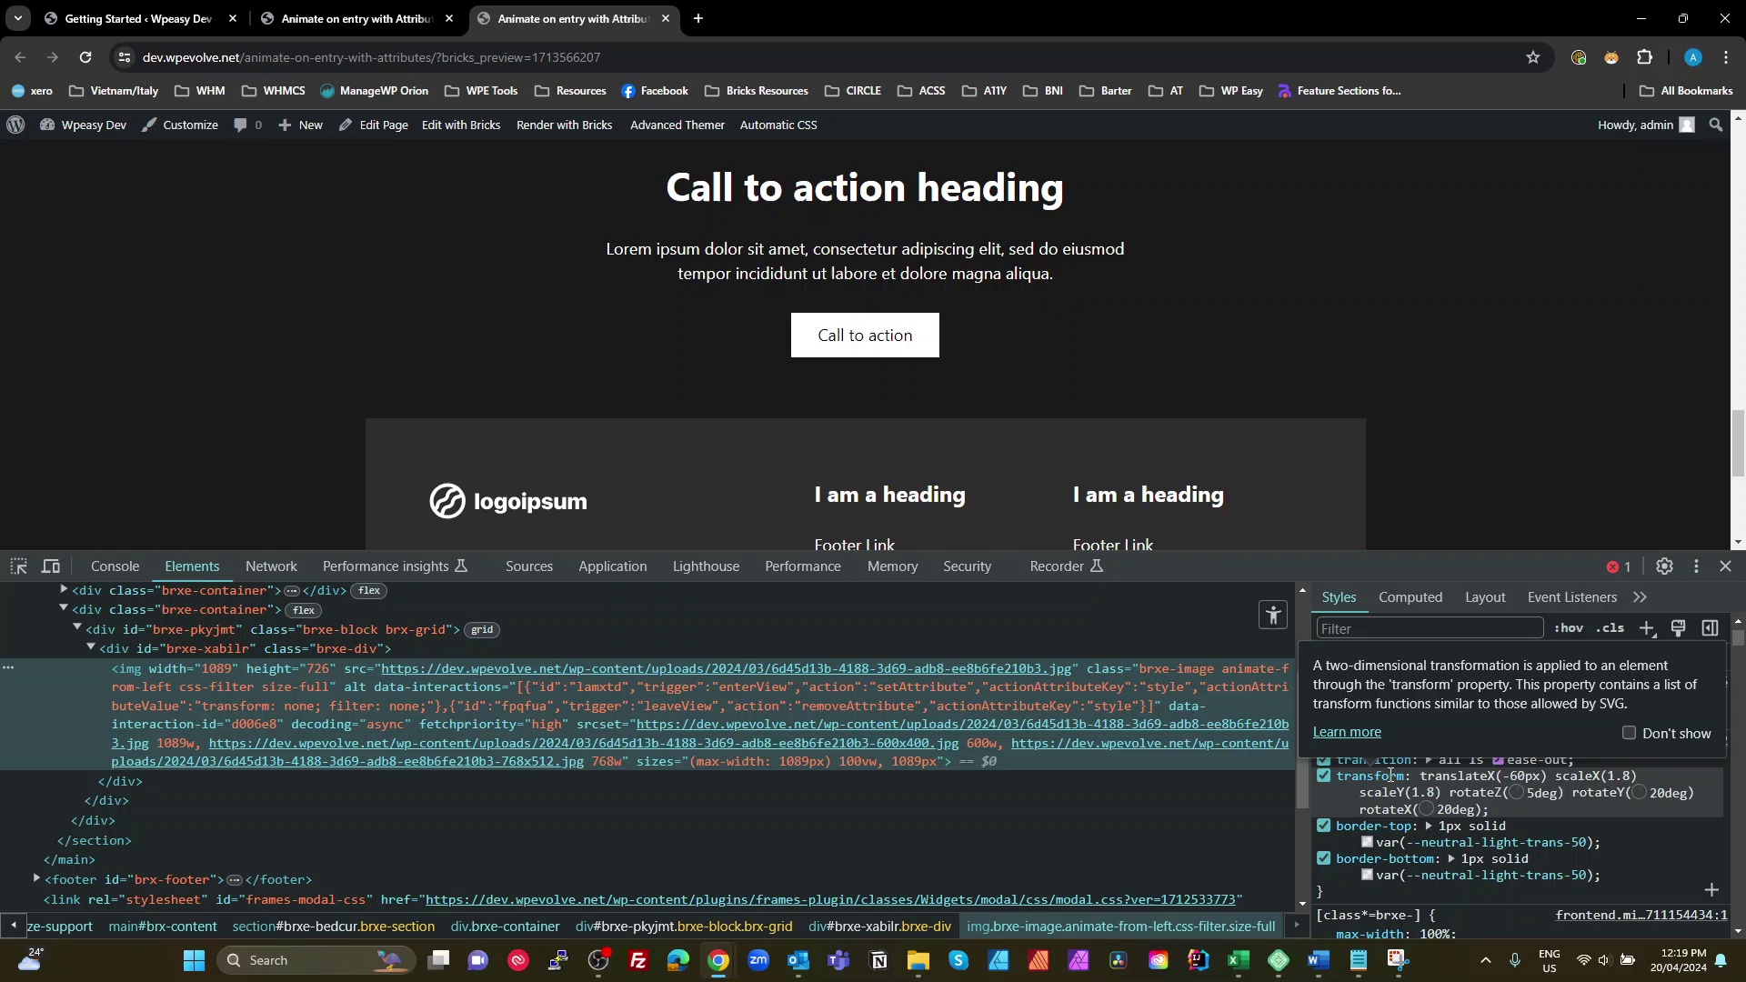
left_click(1486, 778)
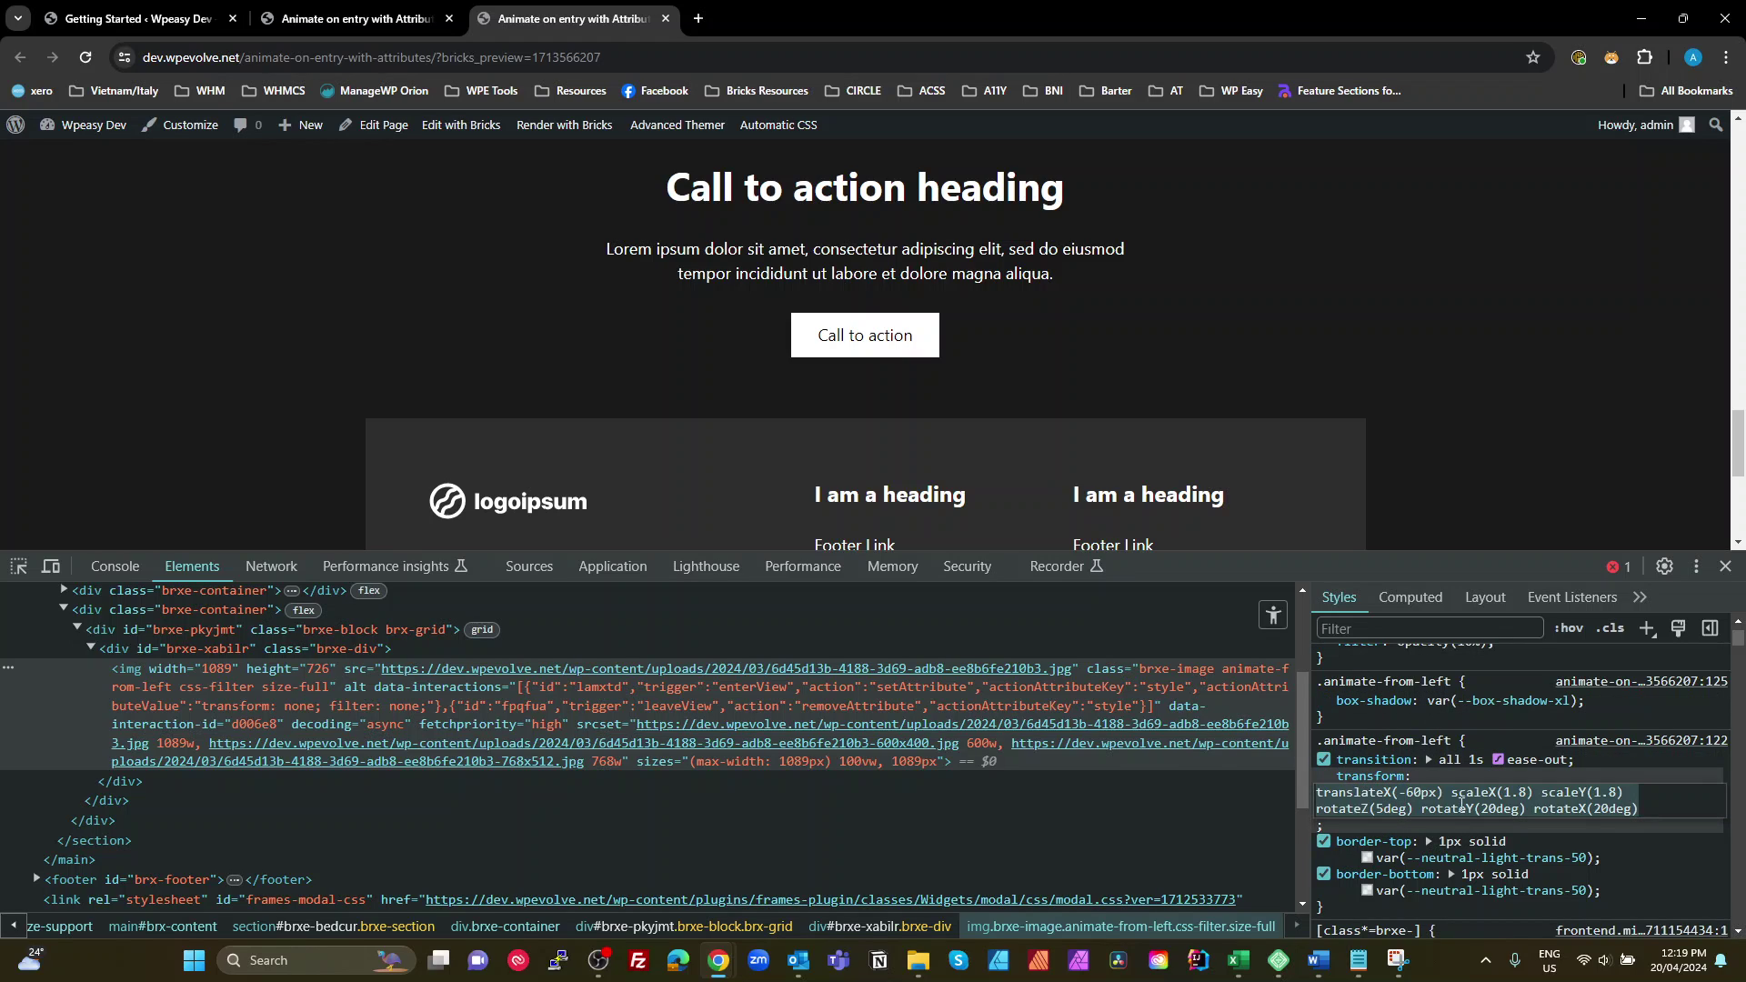
left_click(1440, 793)
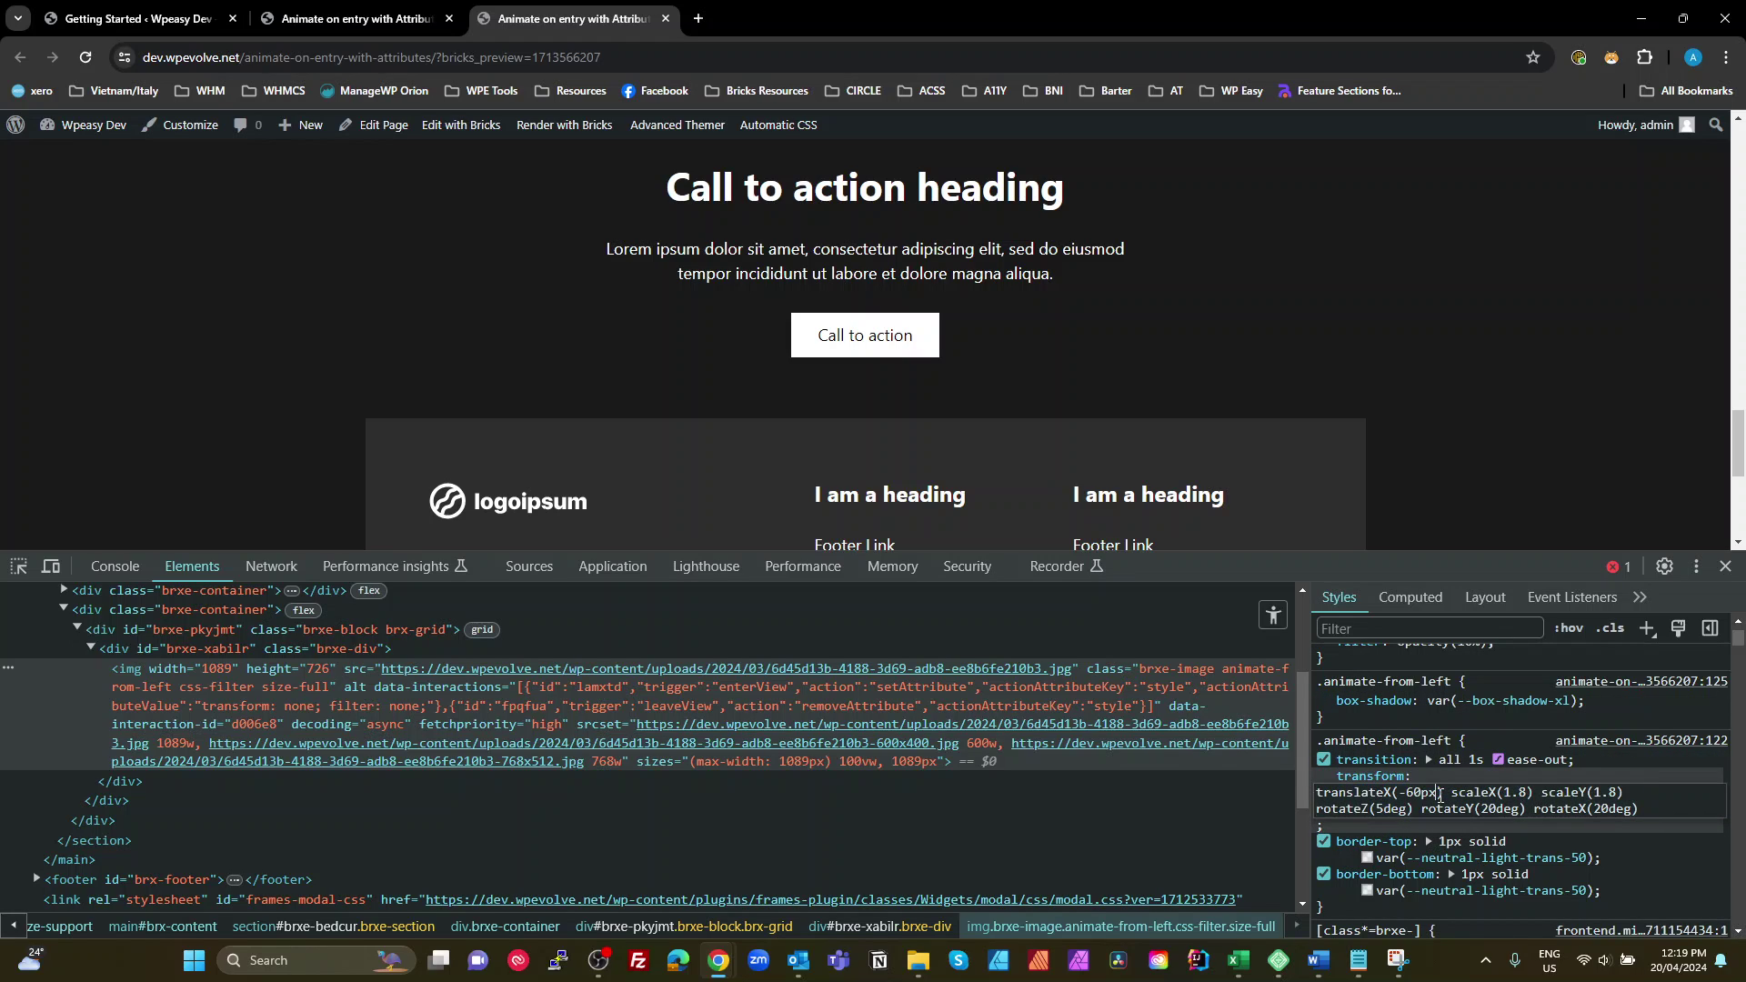
- Bring the image back into view and examine how its inline styles override the animate-from-left rules
scroll(1521, 438, "up", 5)
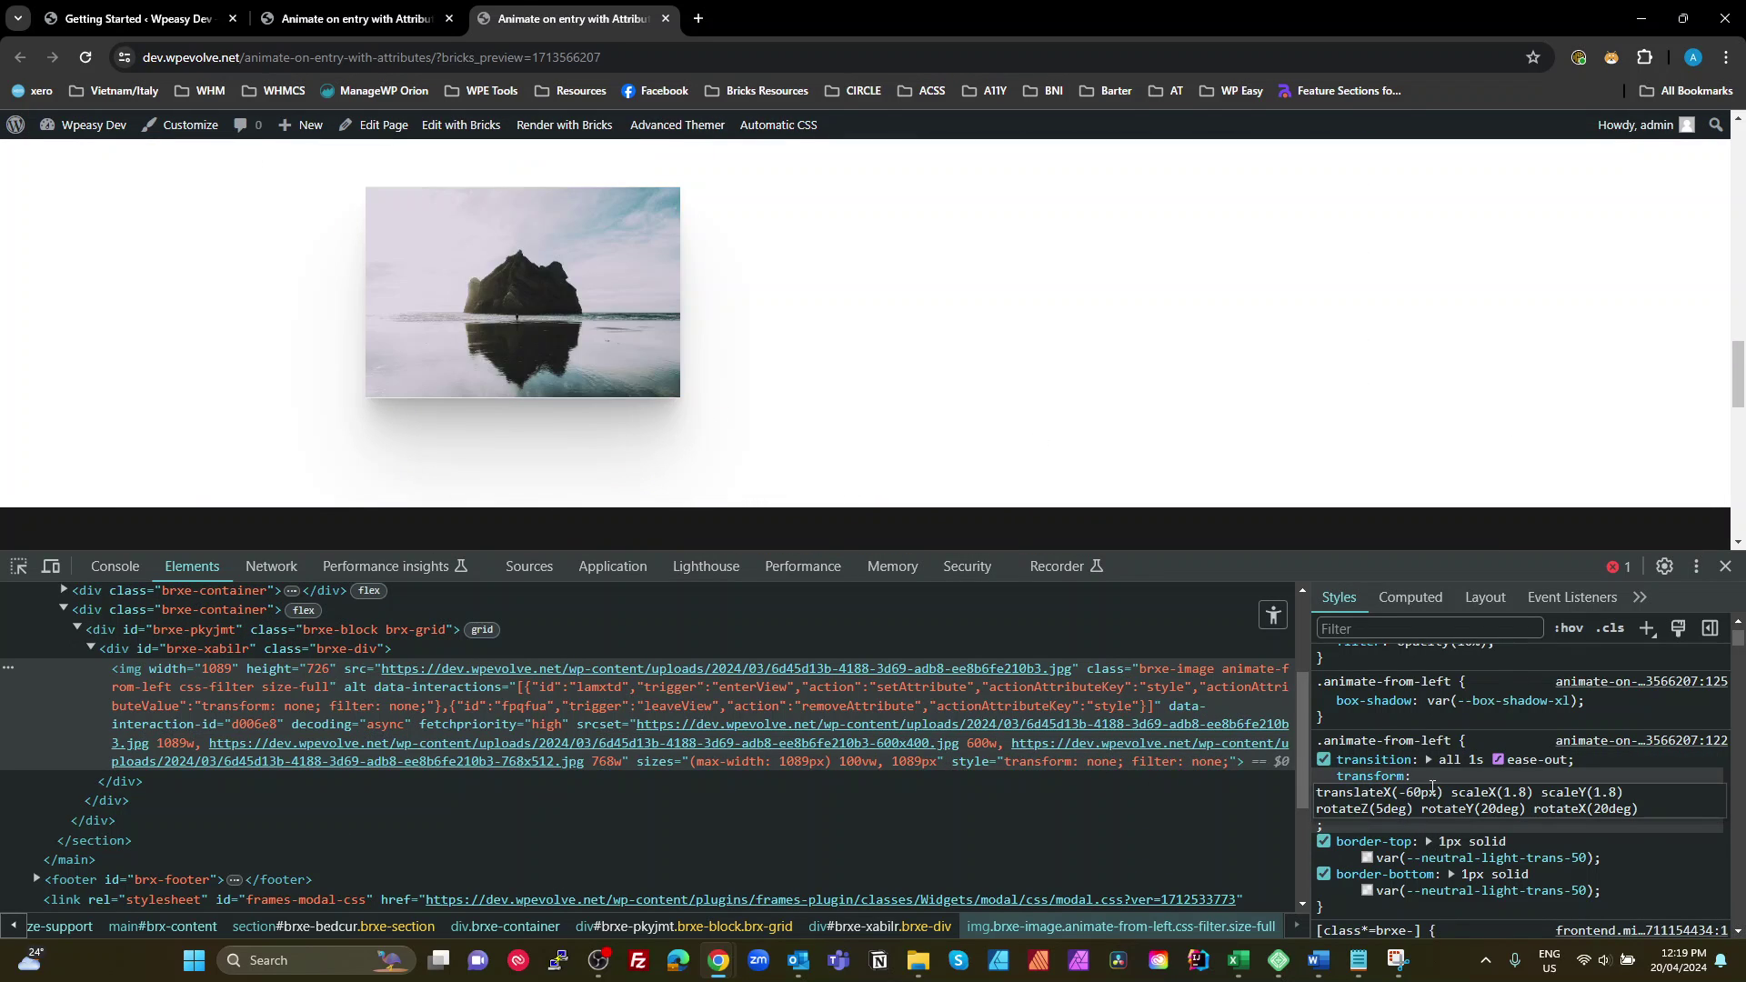
left_click(1052, 763)
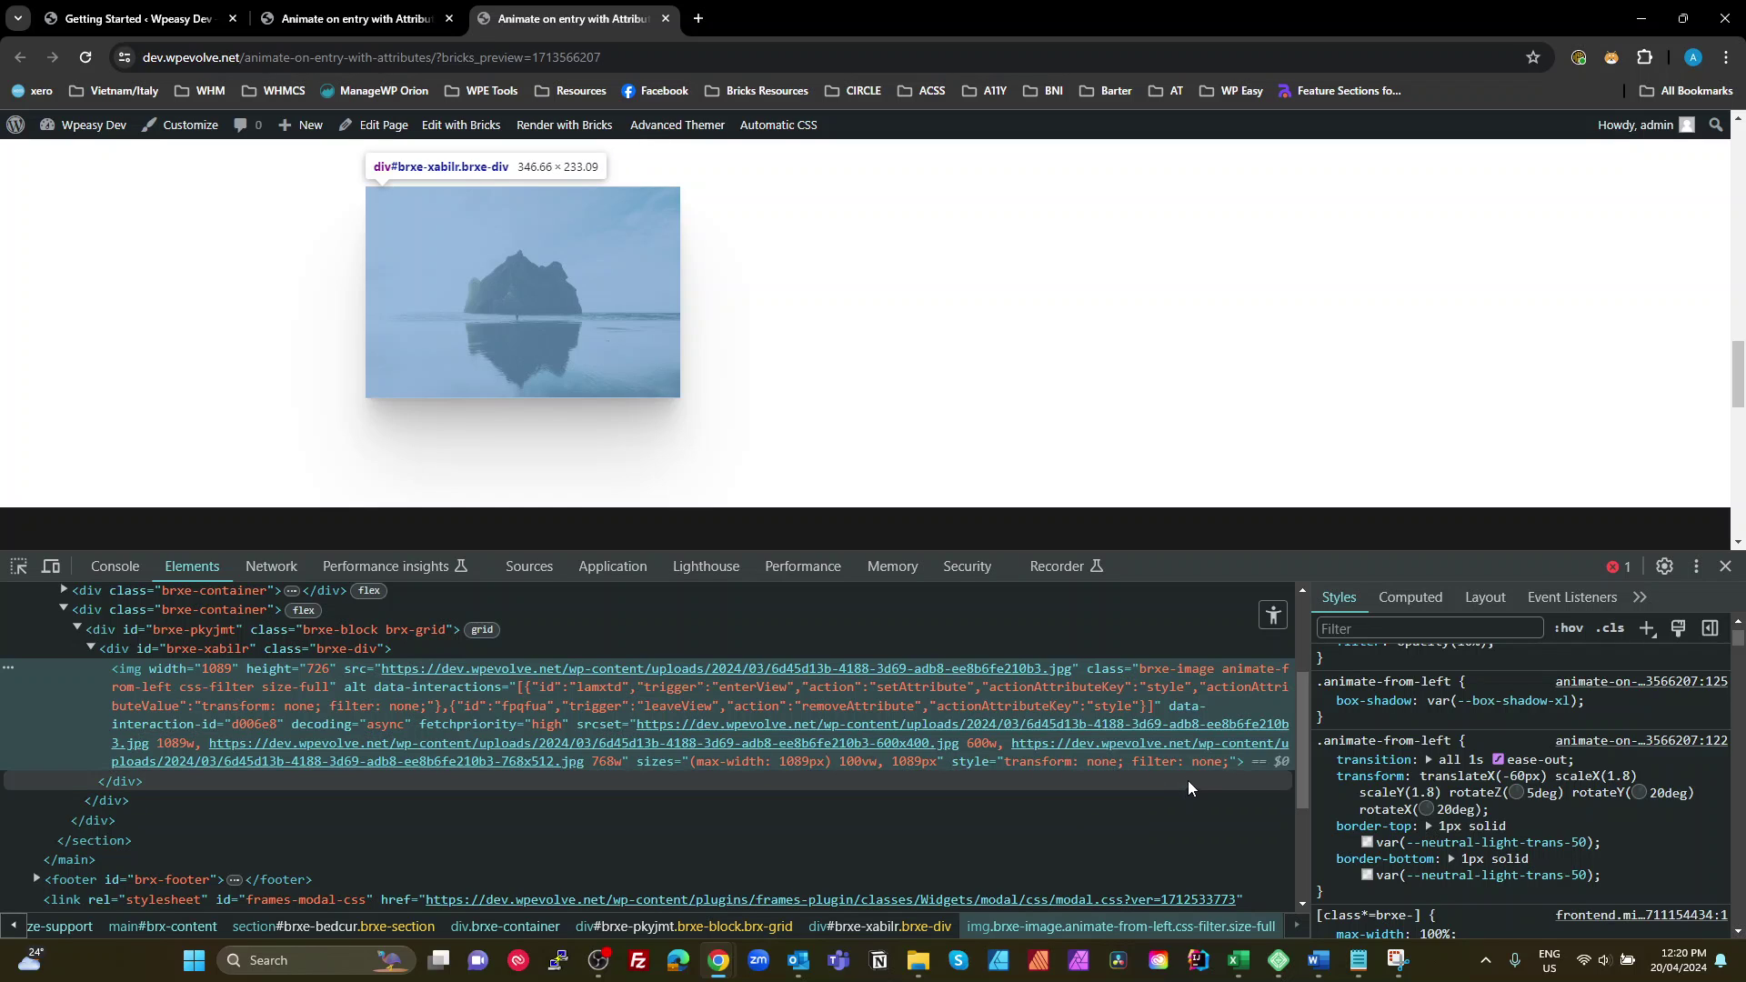
scroll(1519, 782, "up", 1)
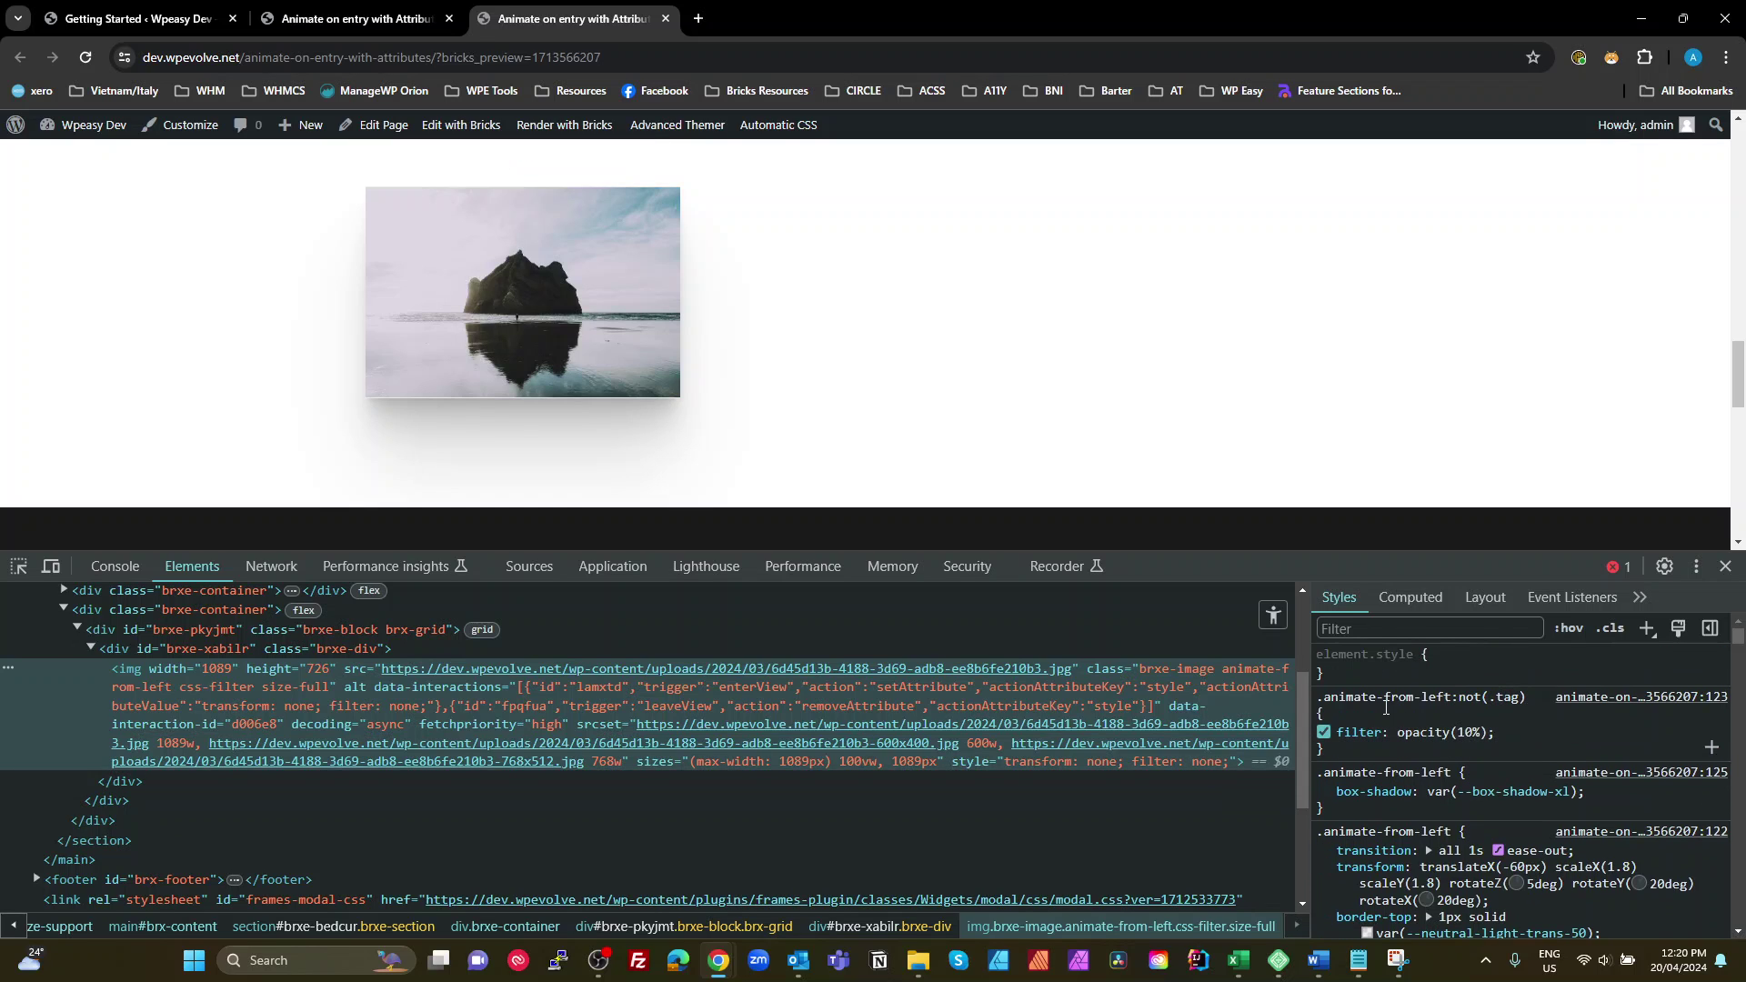
left_click(301, 646)
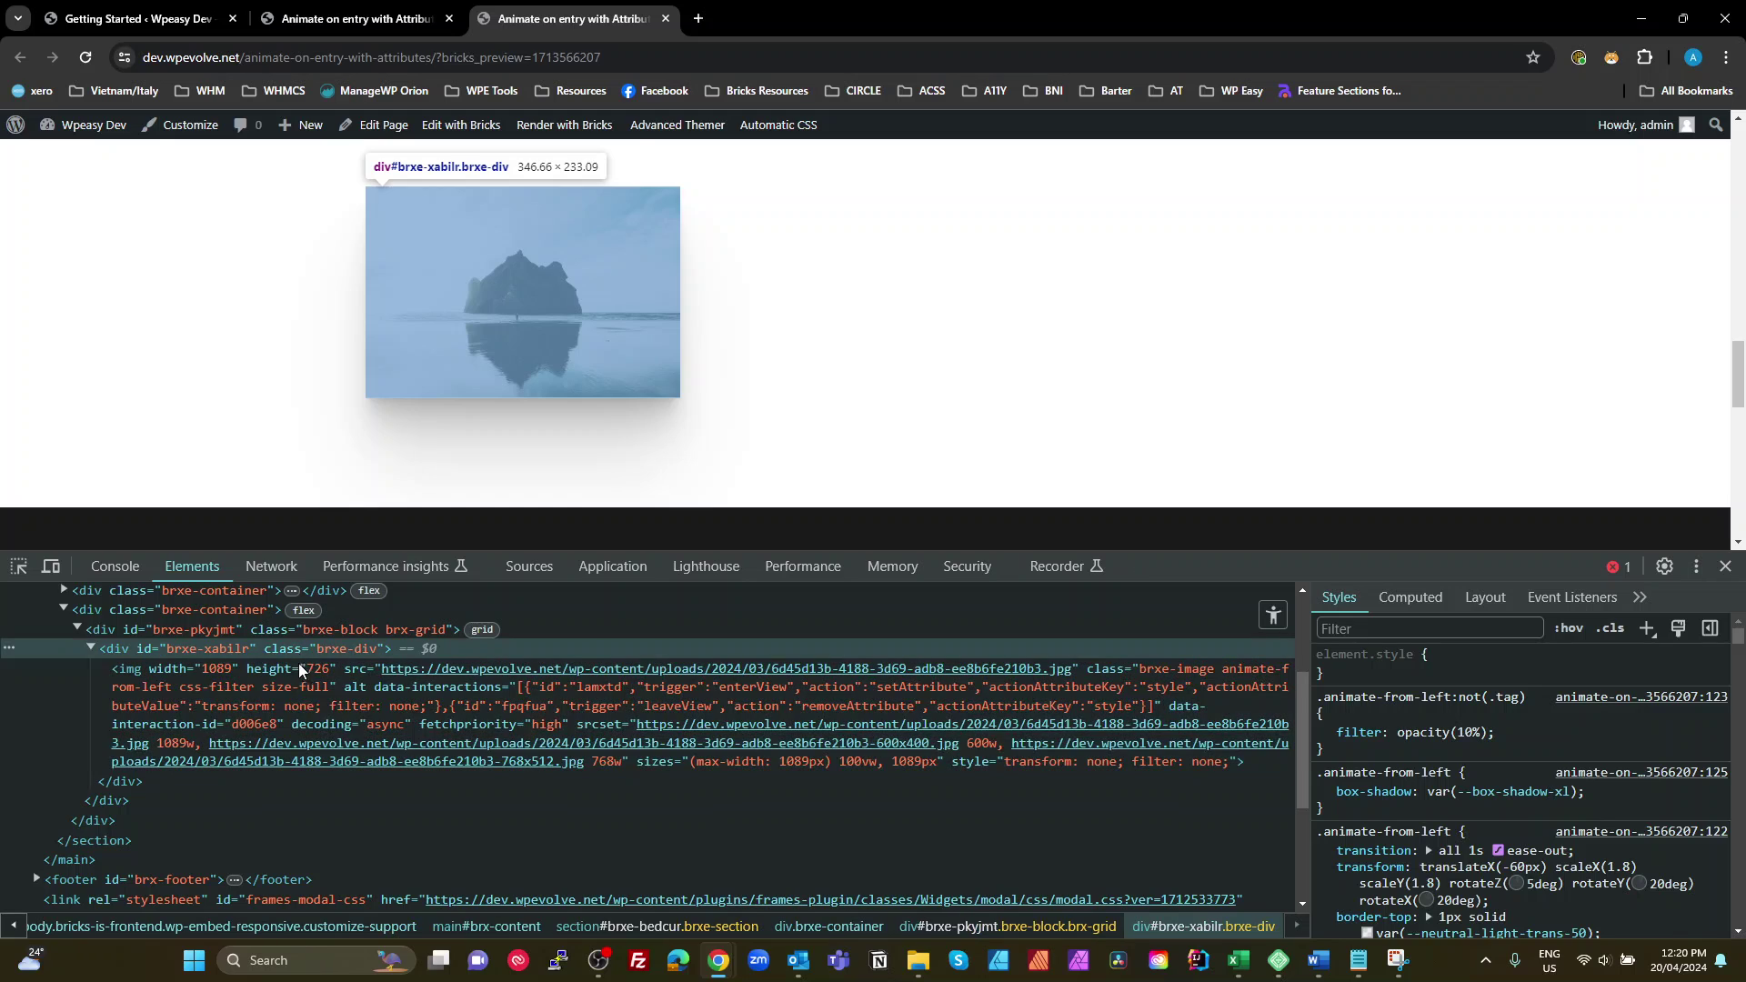
left_click(298, 673)
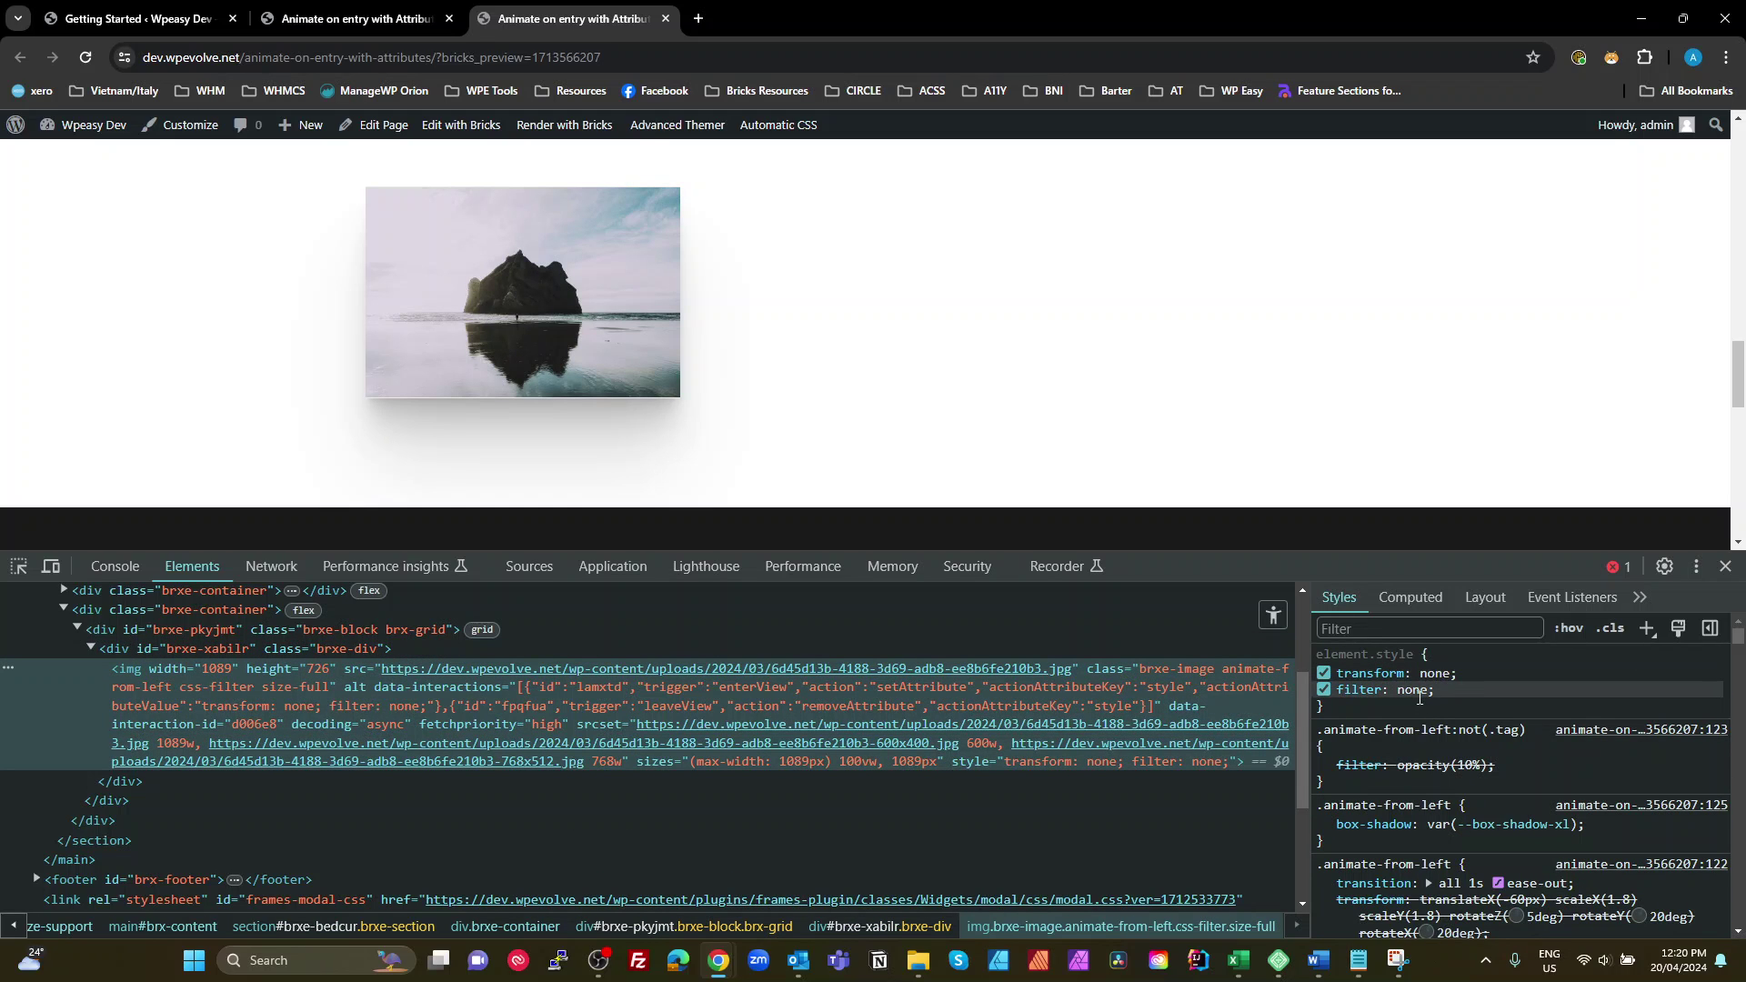
scroll(1510, 834, "down", 1)
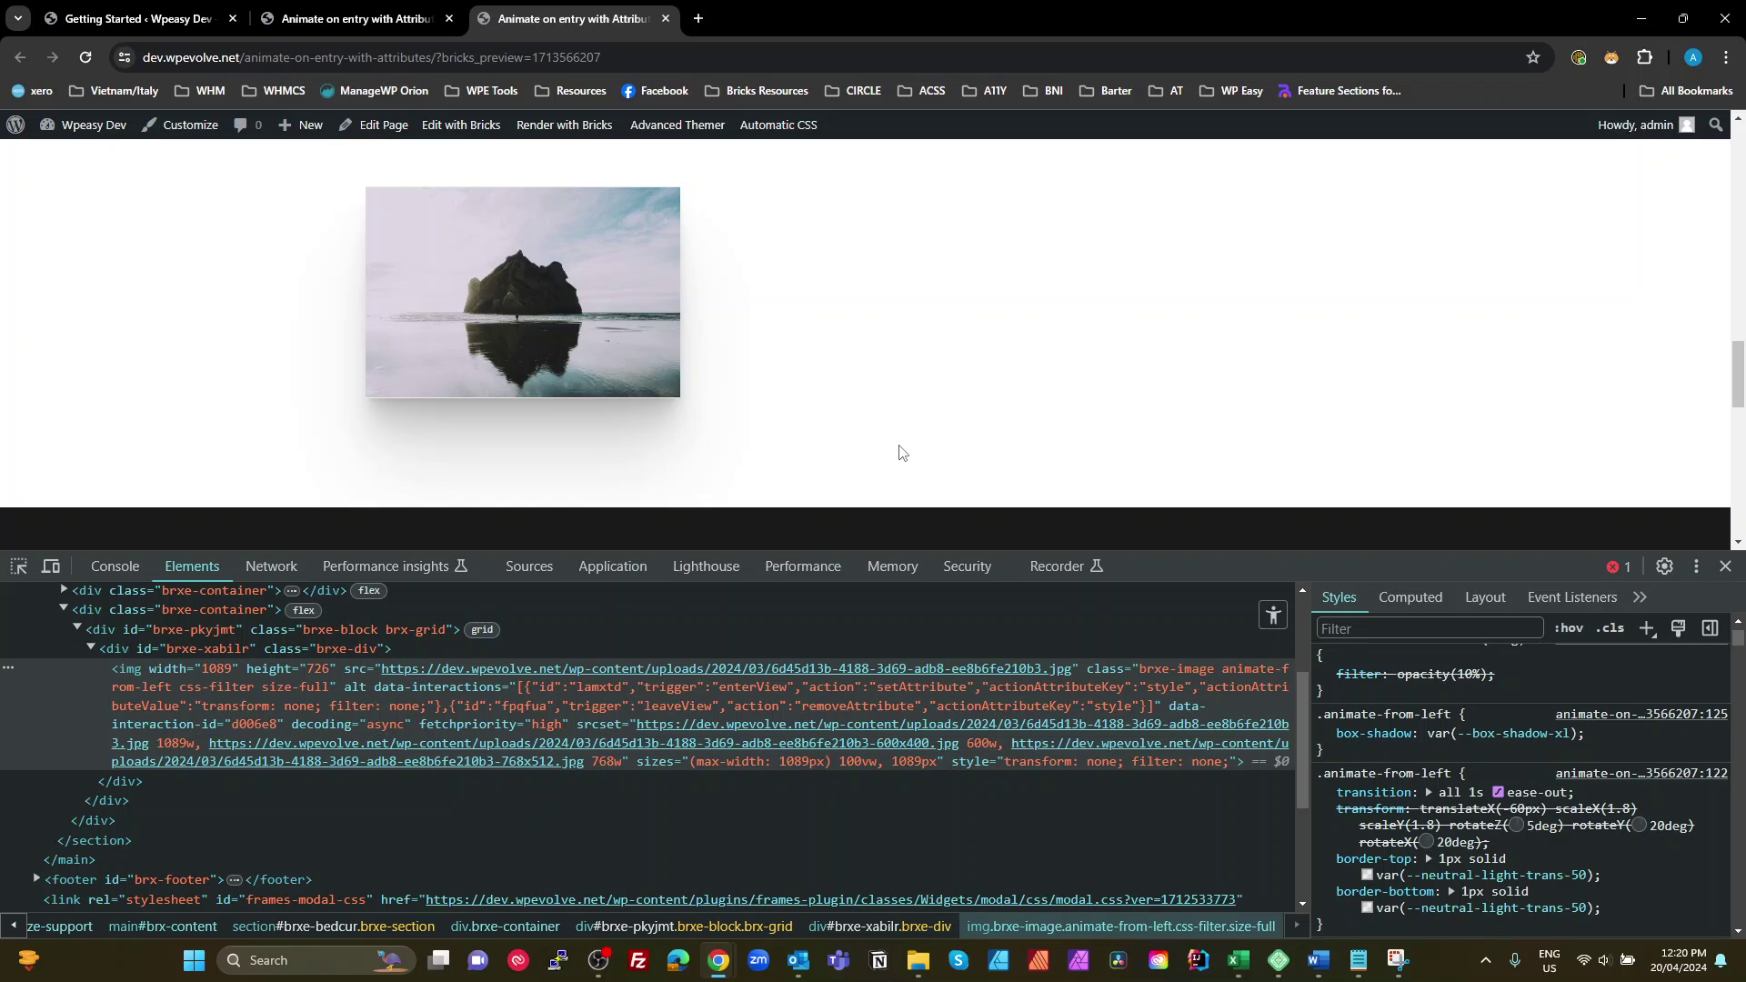
scroll(902, 452, "up", 1)
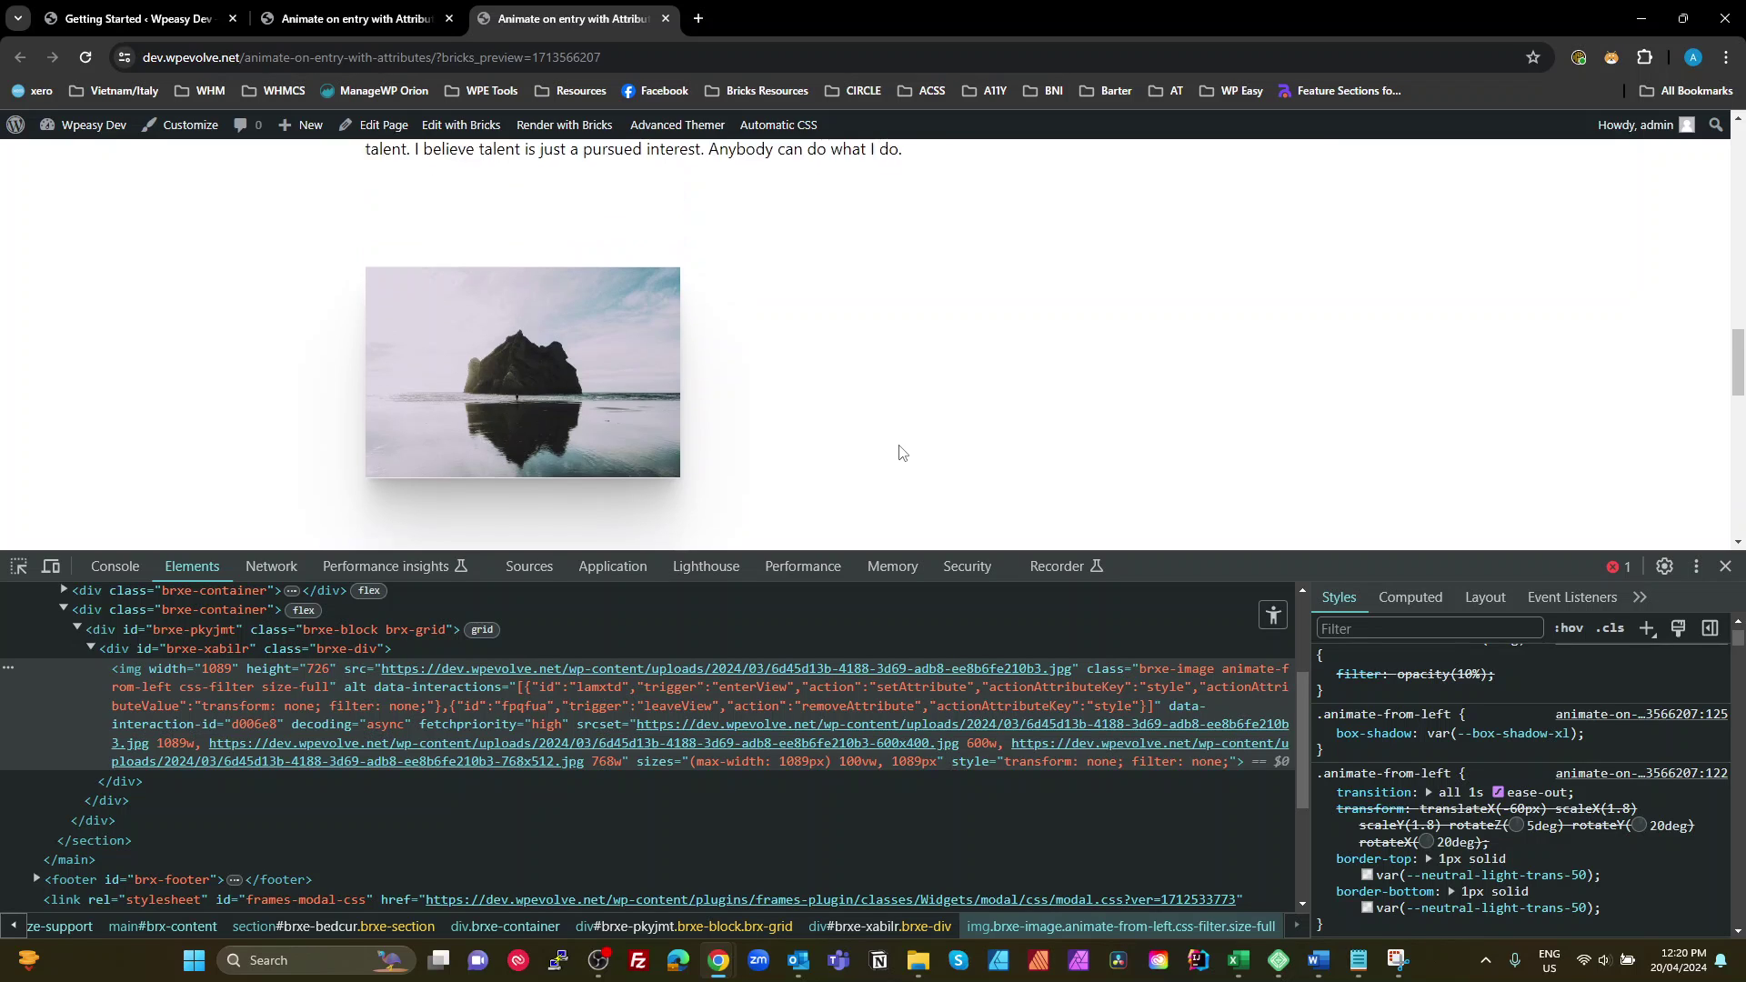
- Check the installed Bricks version on the Getting Started page, and return to the page preview
left_click(113, 26)
triple_click(559, 214)
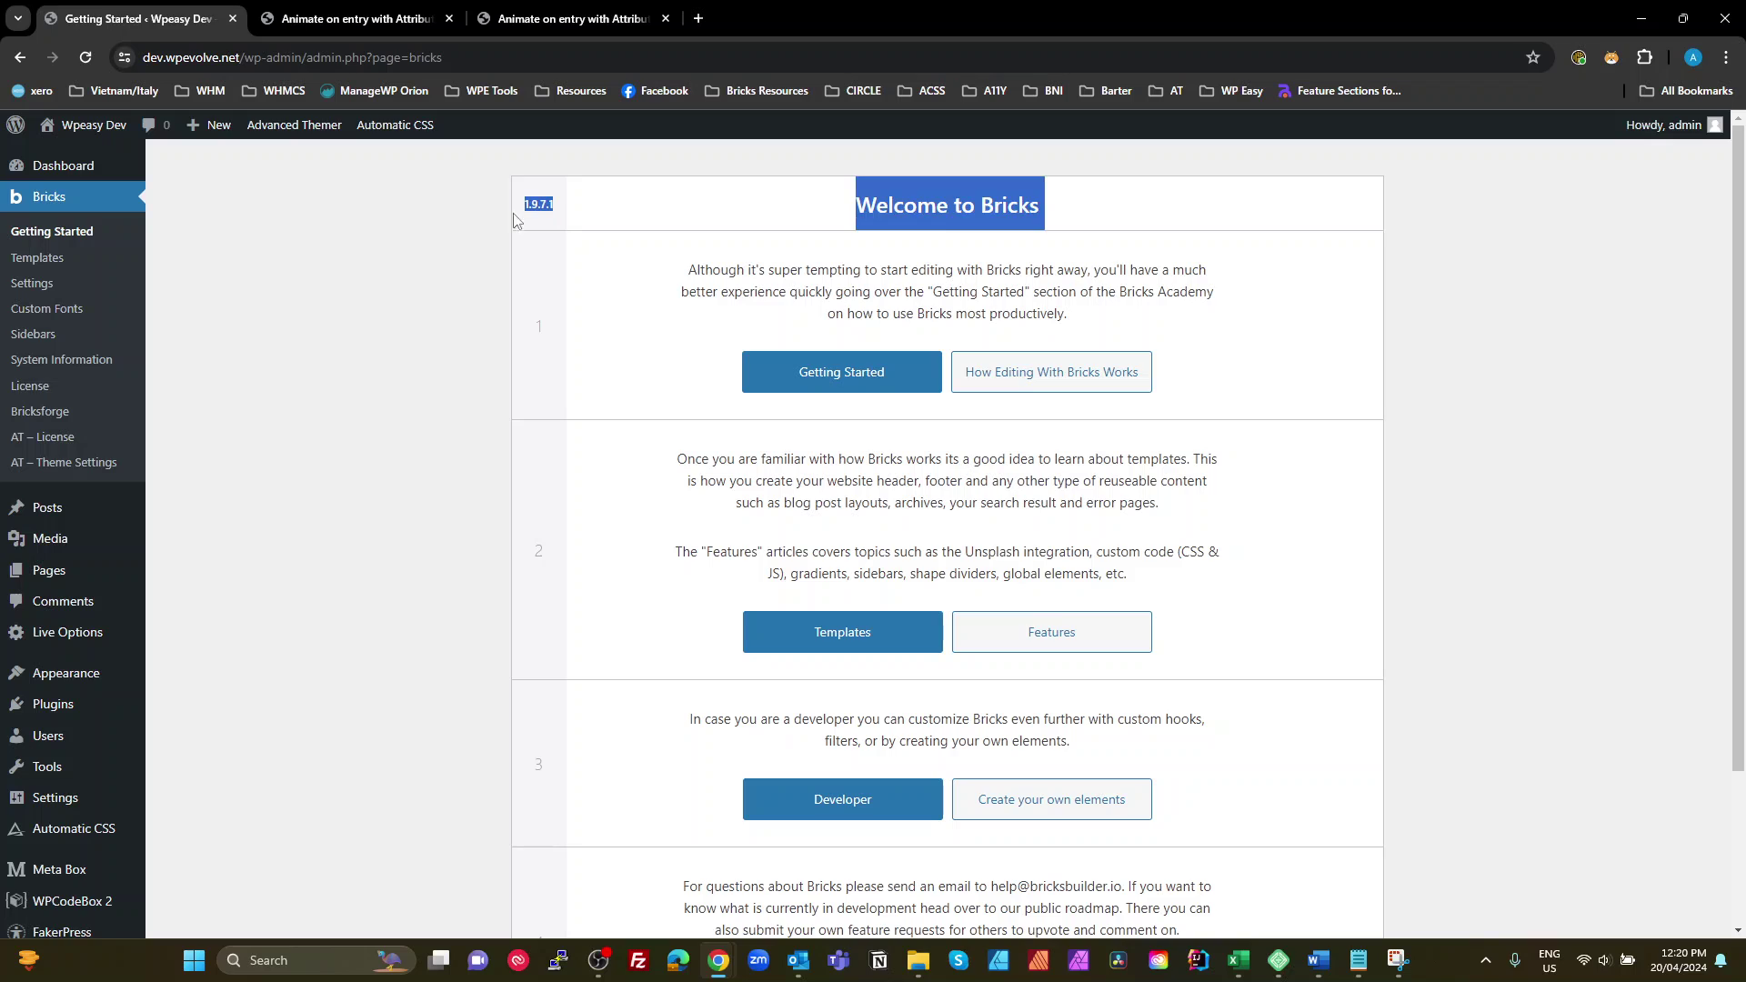
left_click(600, 211)
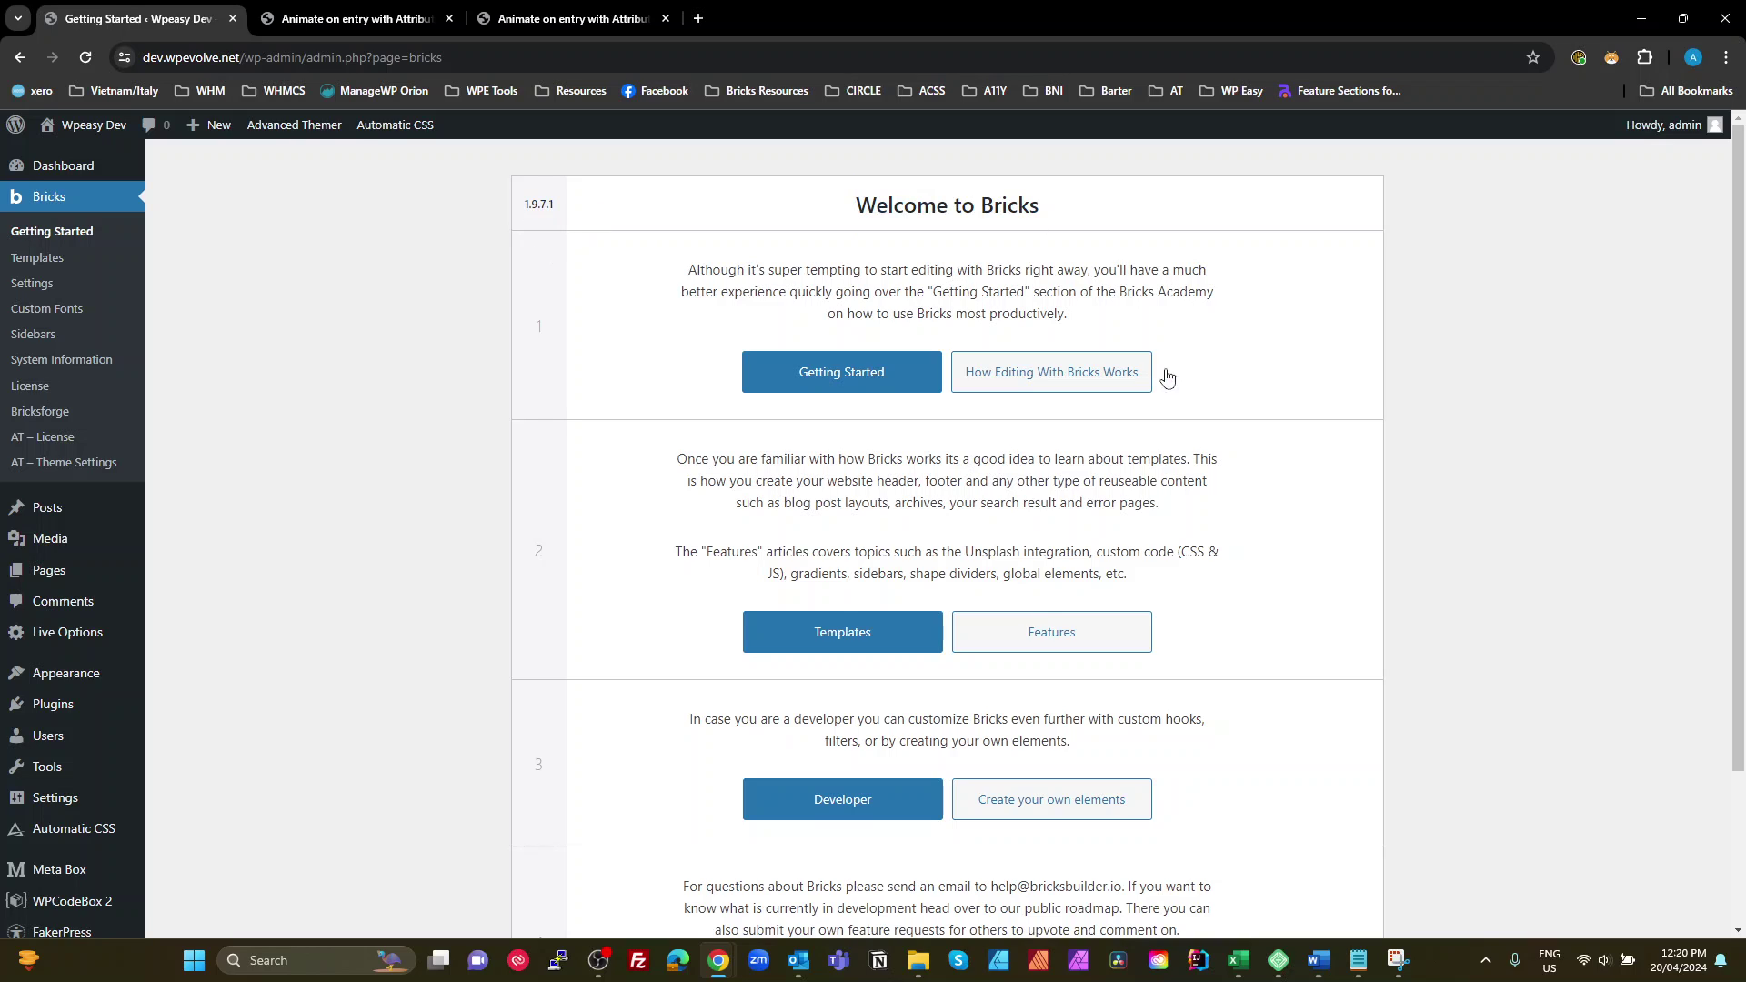
mouse_move(1677, 980)
left_click(539, 18)
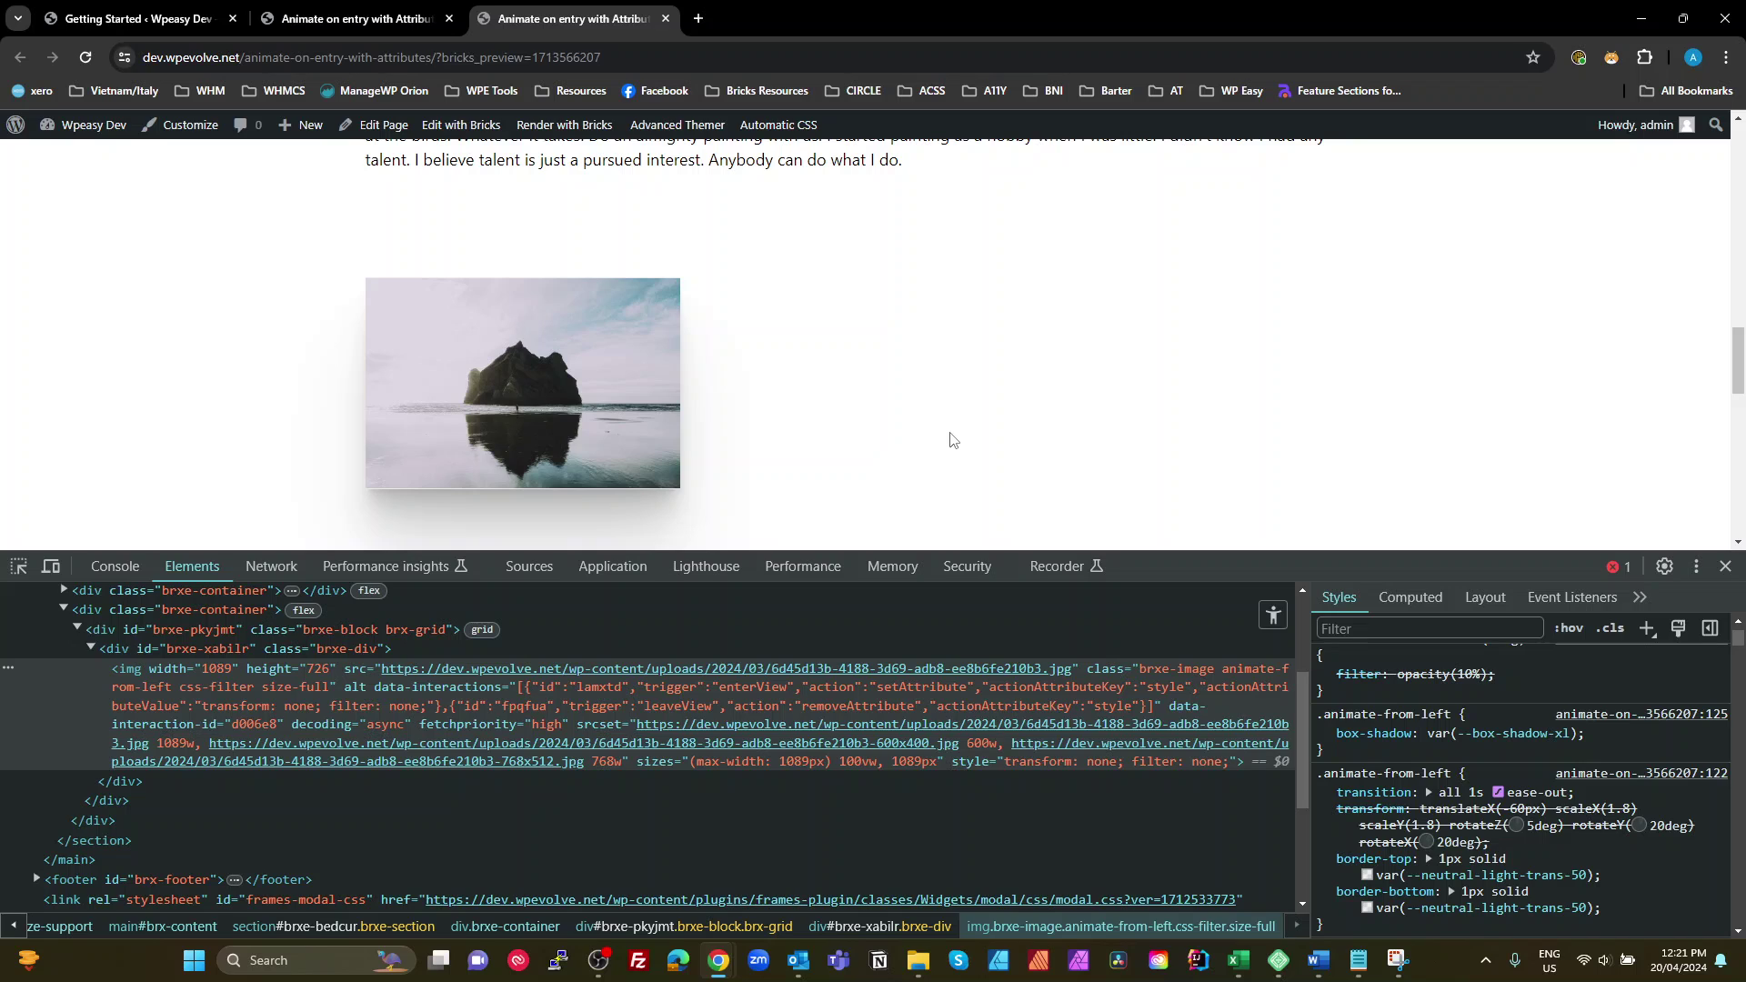
- In the Bricks editor, set the opacity CSS filter of the image's animate-from-left class to 8
left_click(387, 27)
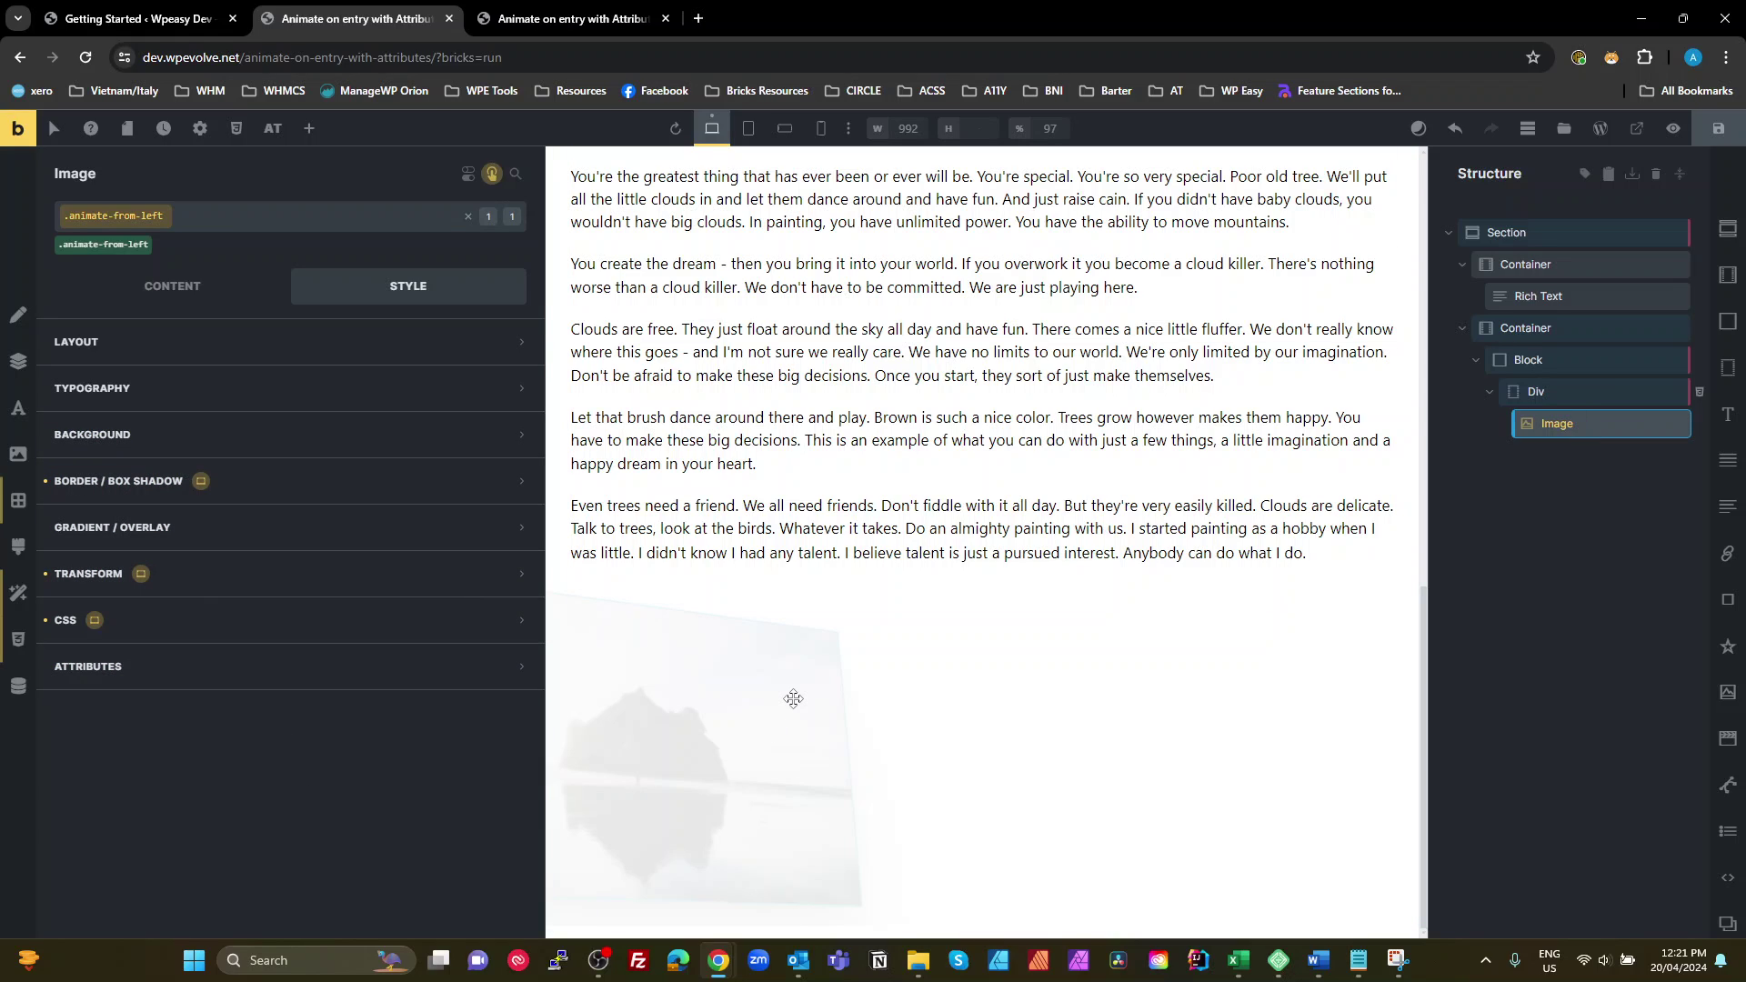
left_click(182, 620)
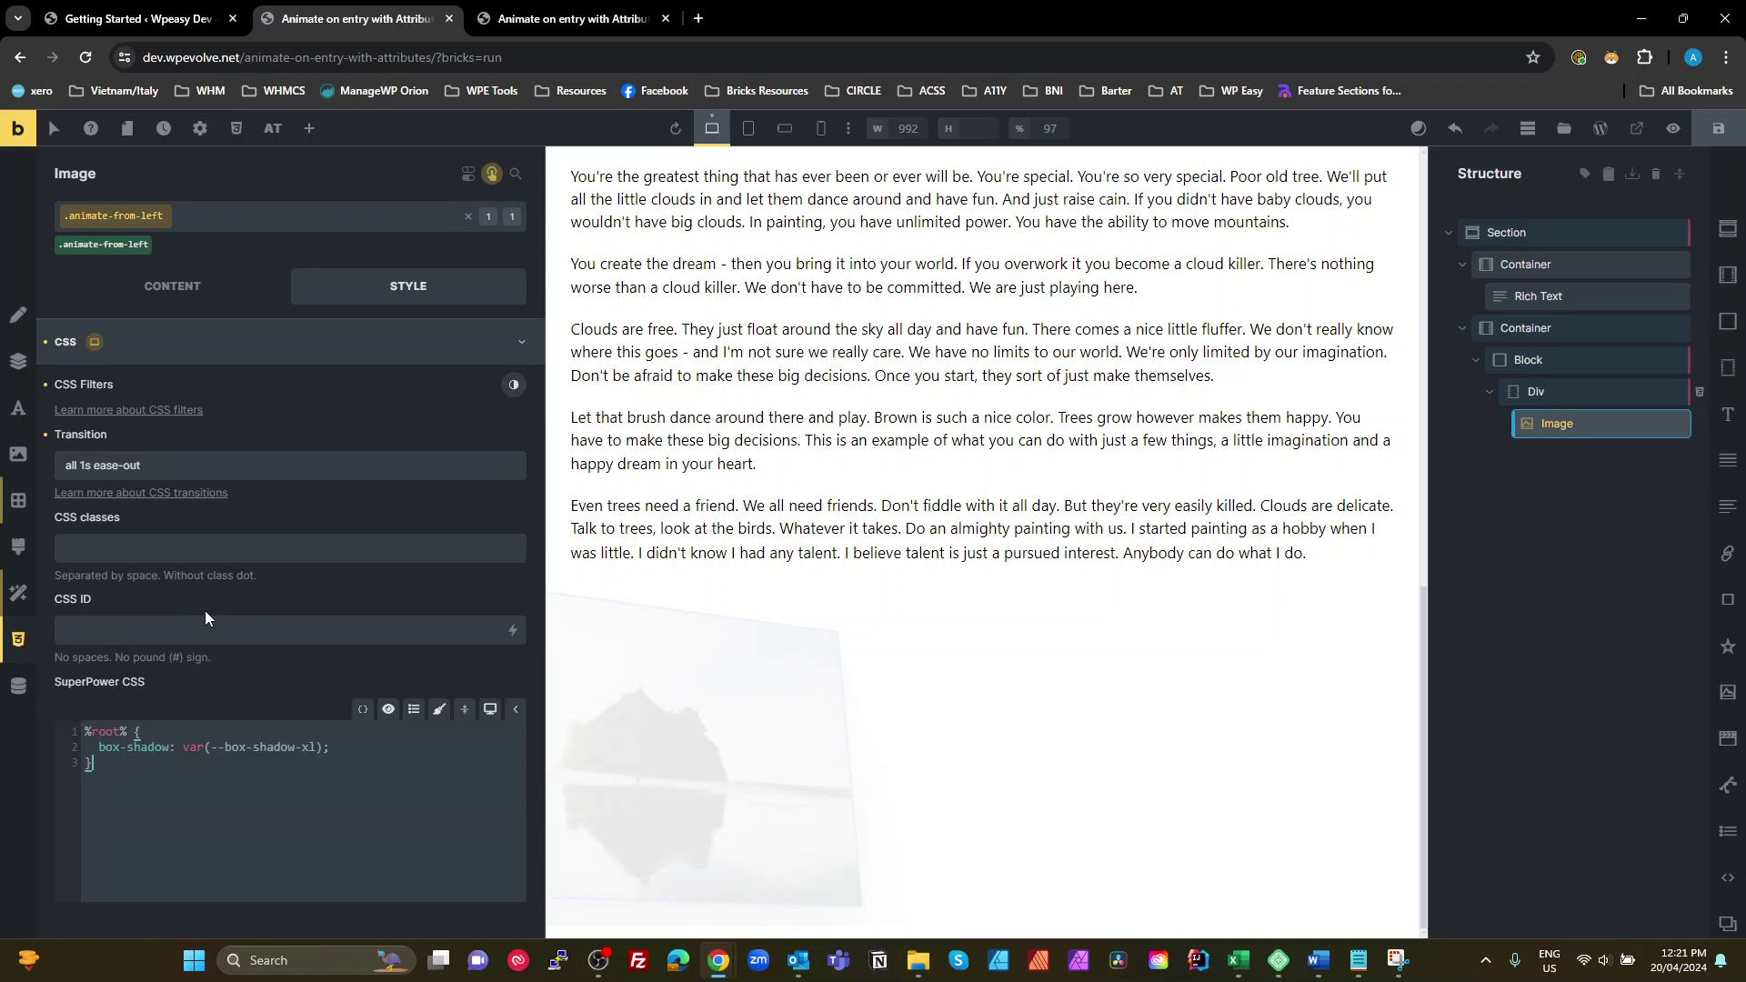
left_click(514, 384)
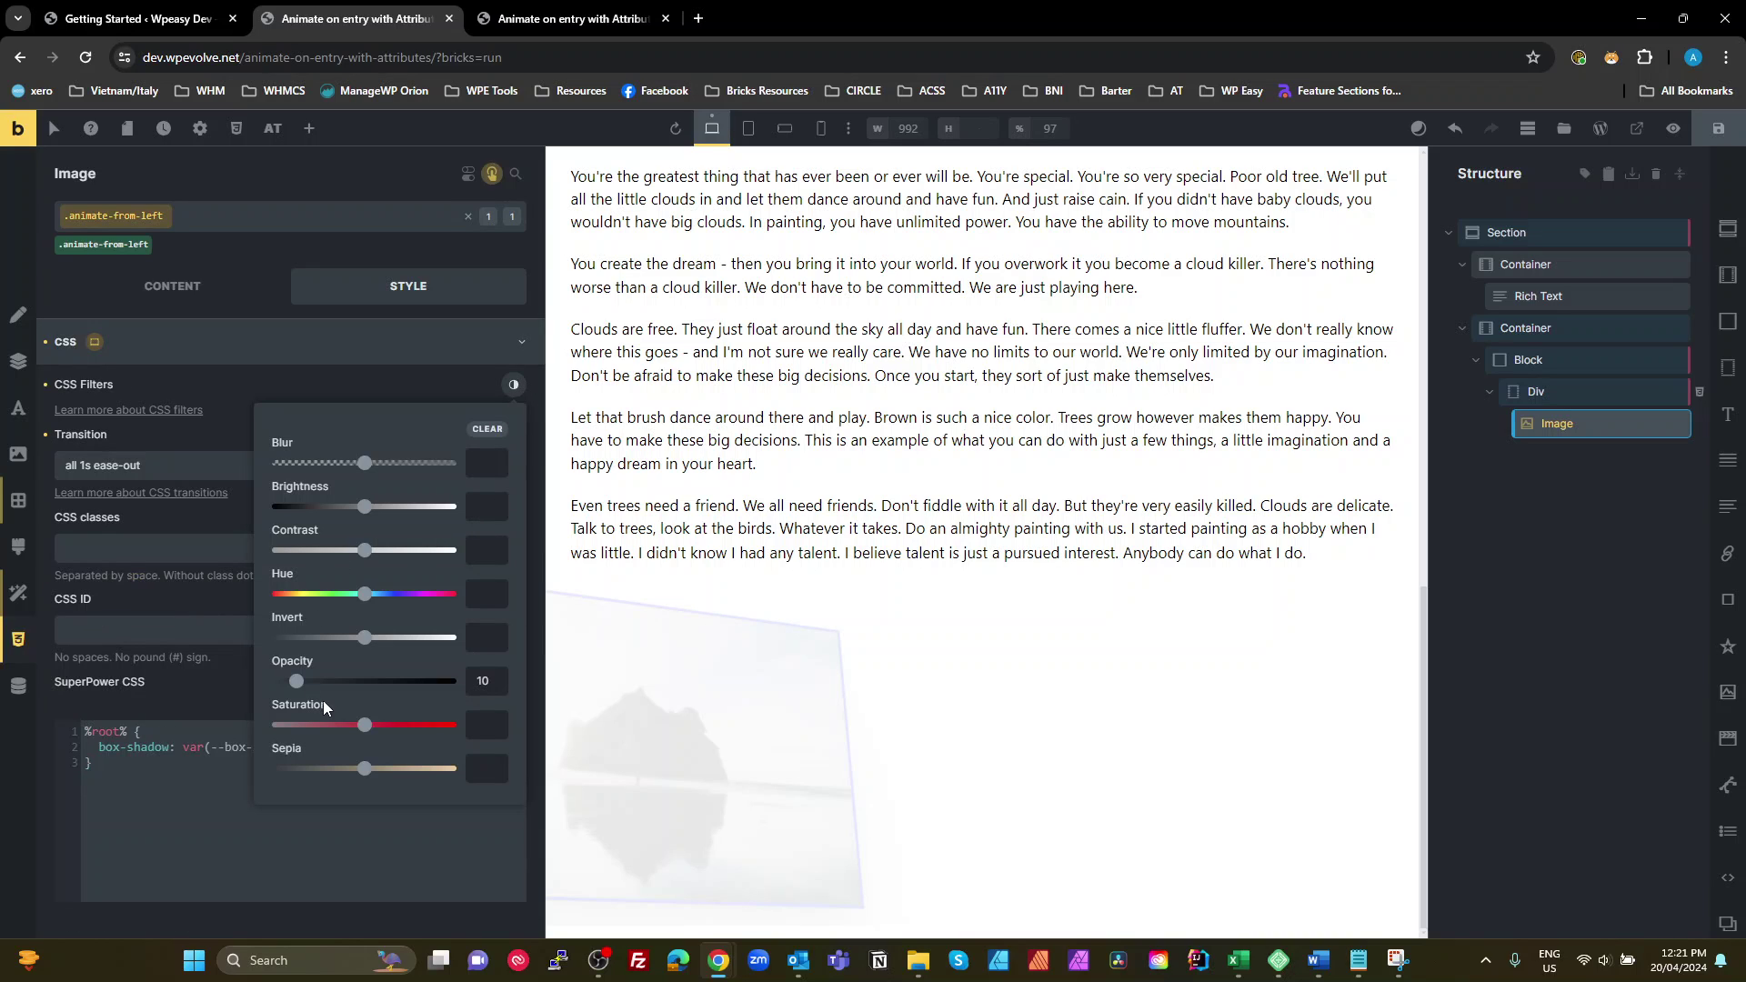
mouse_move(294, 685)
left_mouse_down()
mouse_move(320, 686)
mouse_move(293, 688)
left_mouse_up()
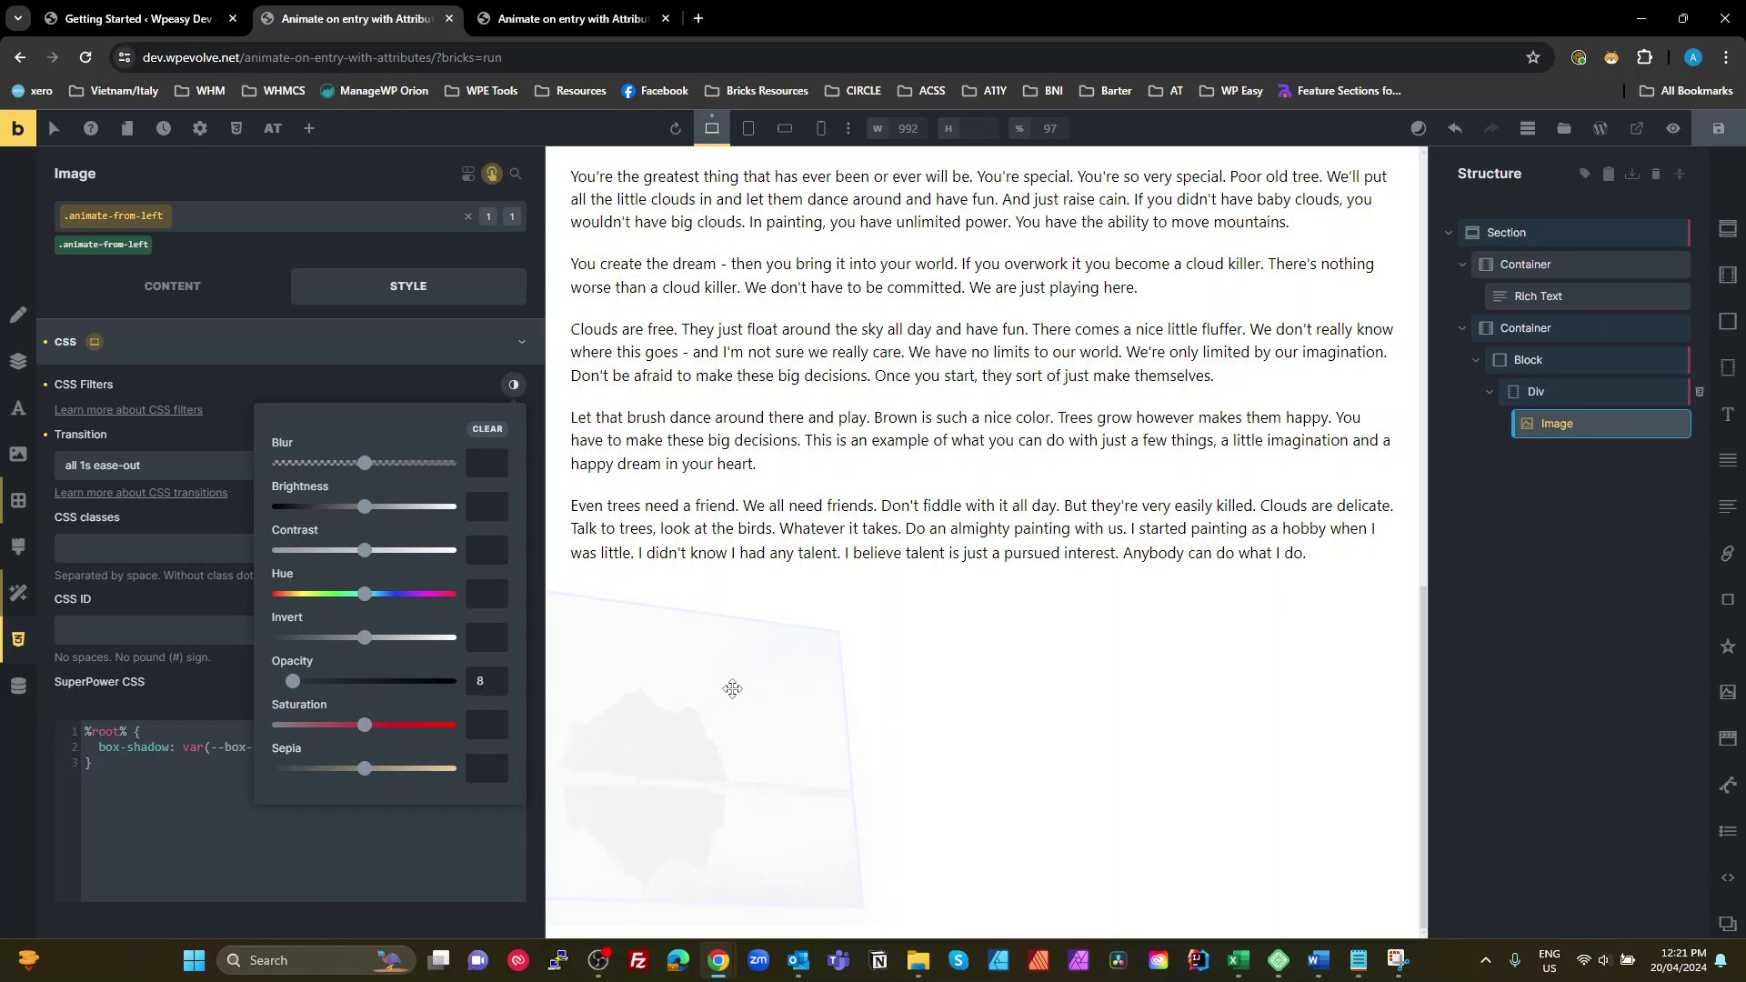
- Review the translate, scale and rotate values in the image's transform settings
left_click(15, 596)
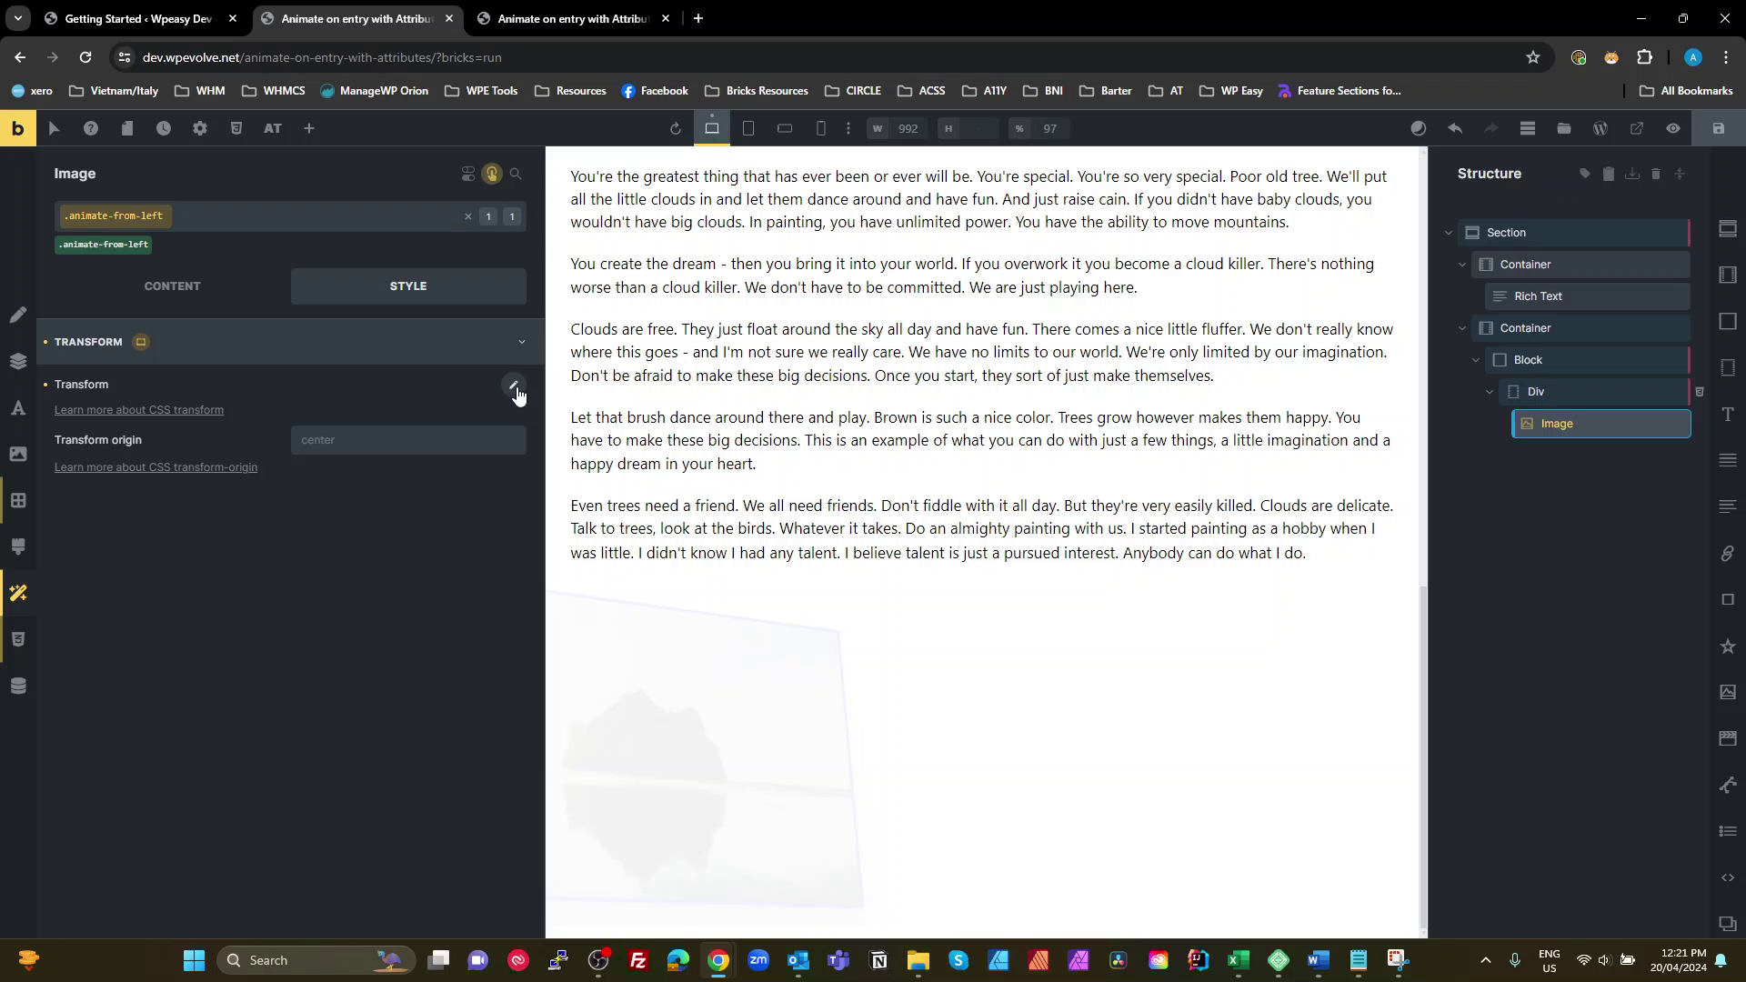
left_click(513, 386)
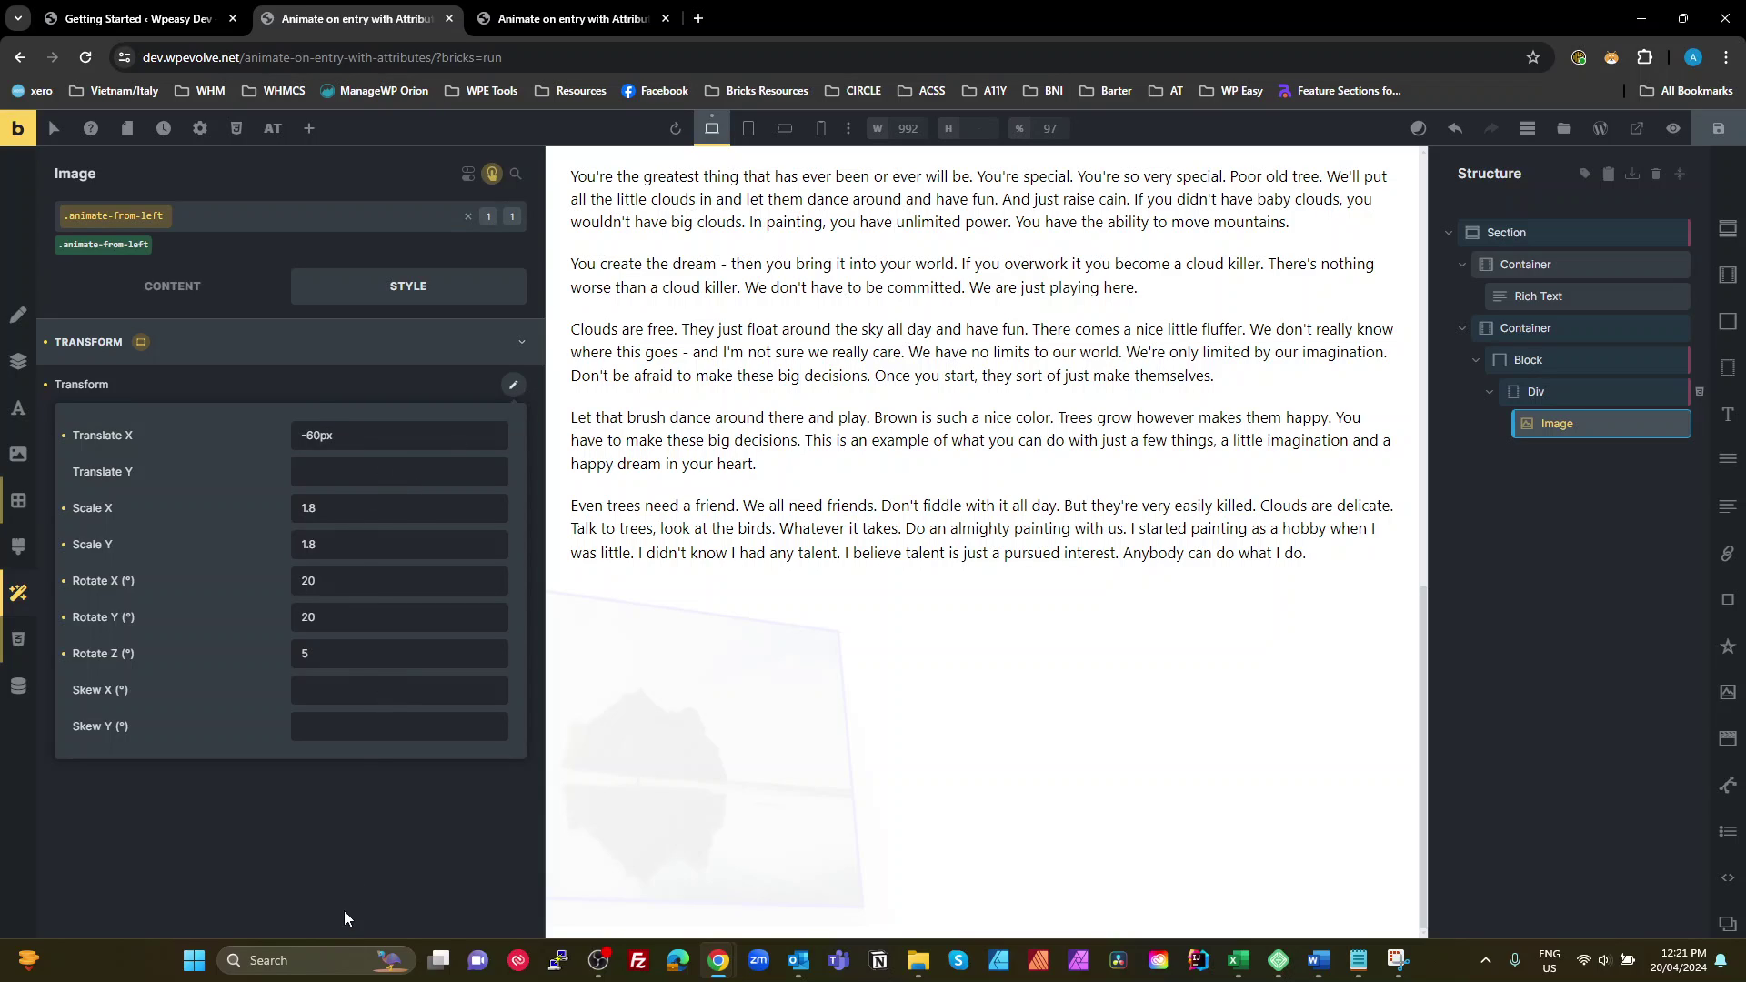
left_click(349, 865)
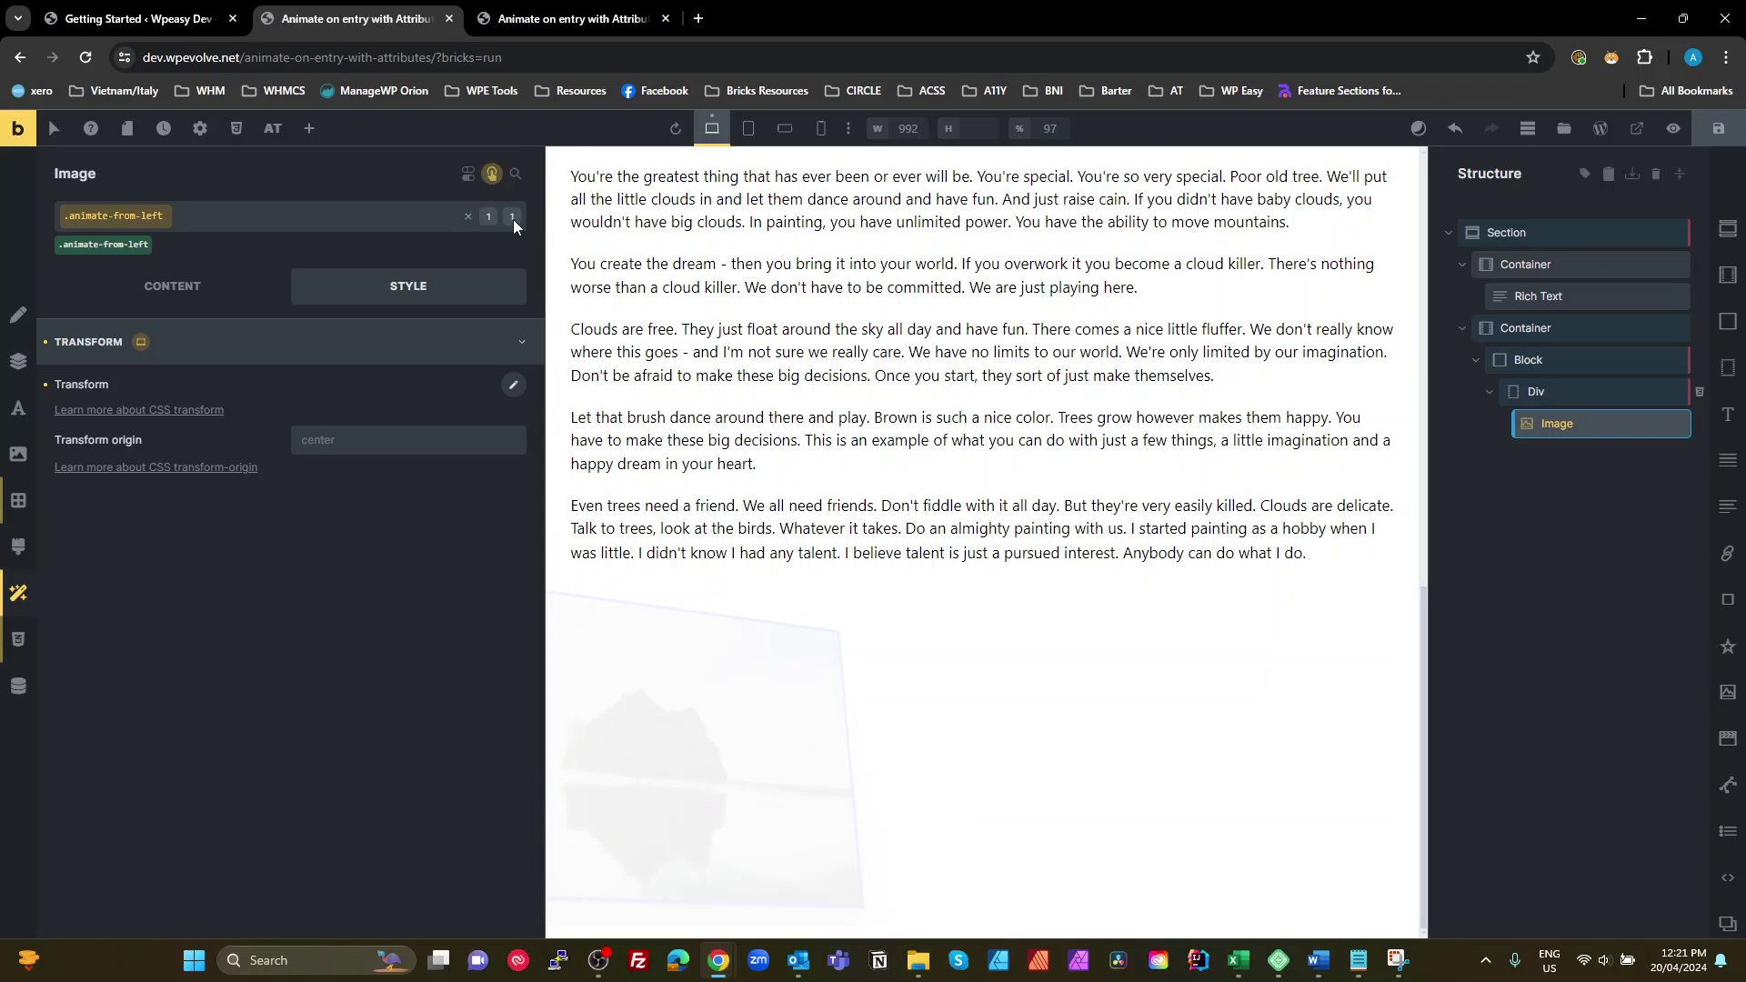
- In the page preview, move the image in and out of view to examine its style attribute being toggled
left_click(564, 19)
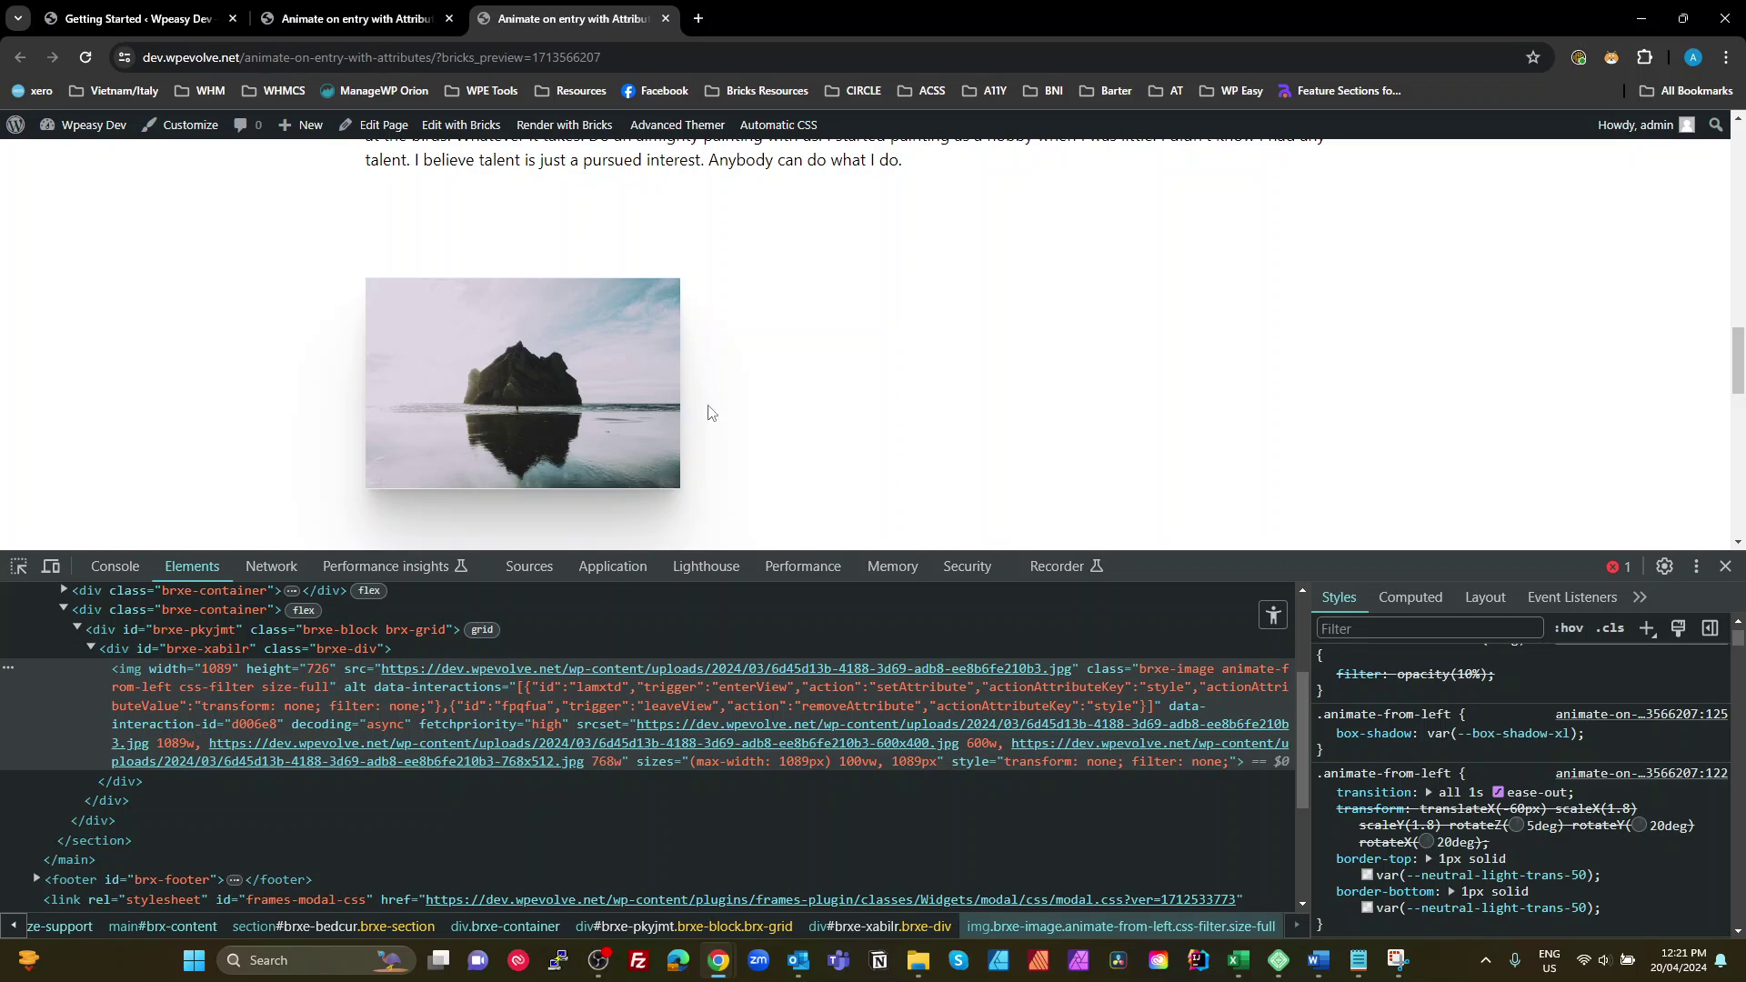
left_click(367, 26)
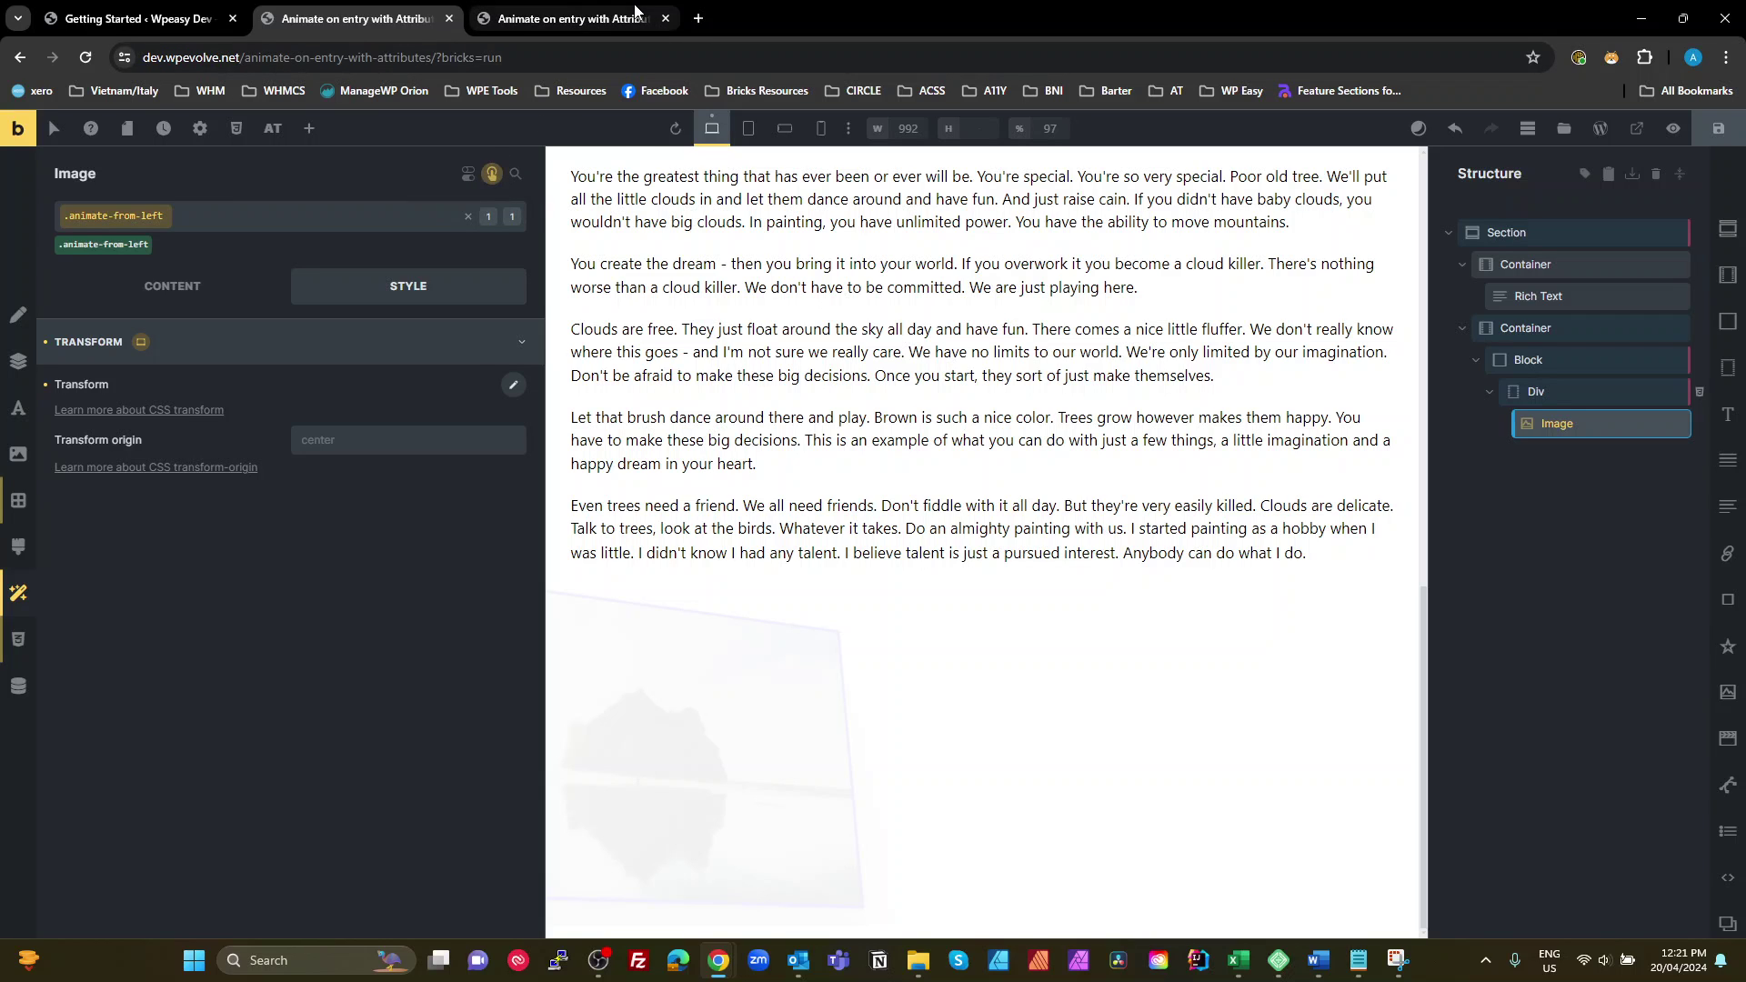
left_click(564, 18)
scroll(773, 394, "up", 4)
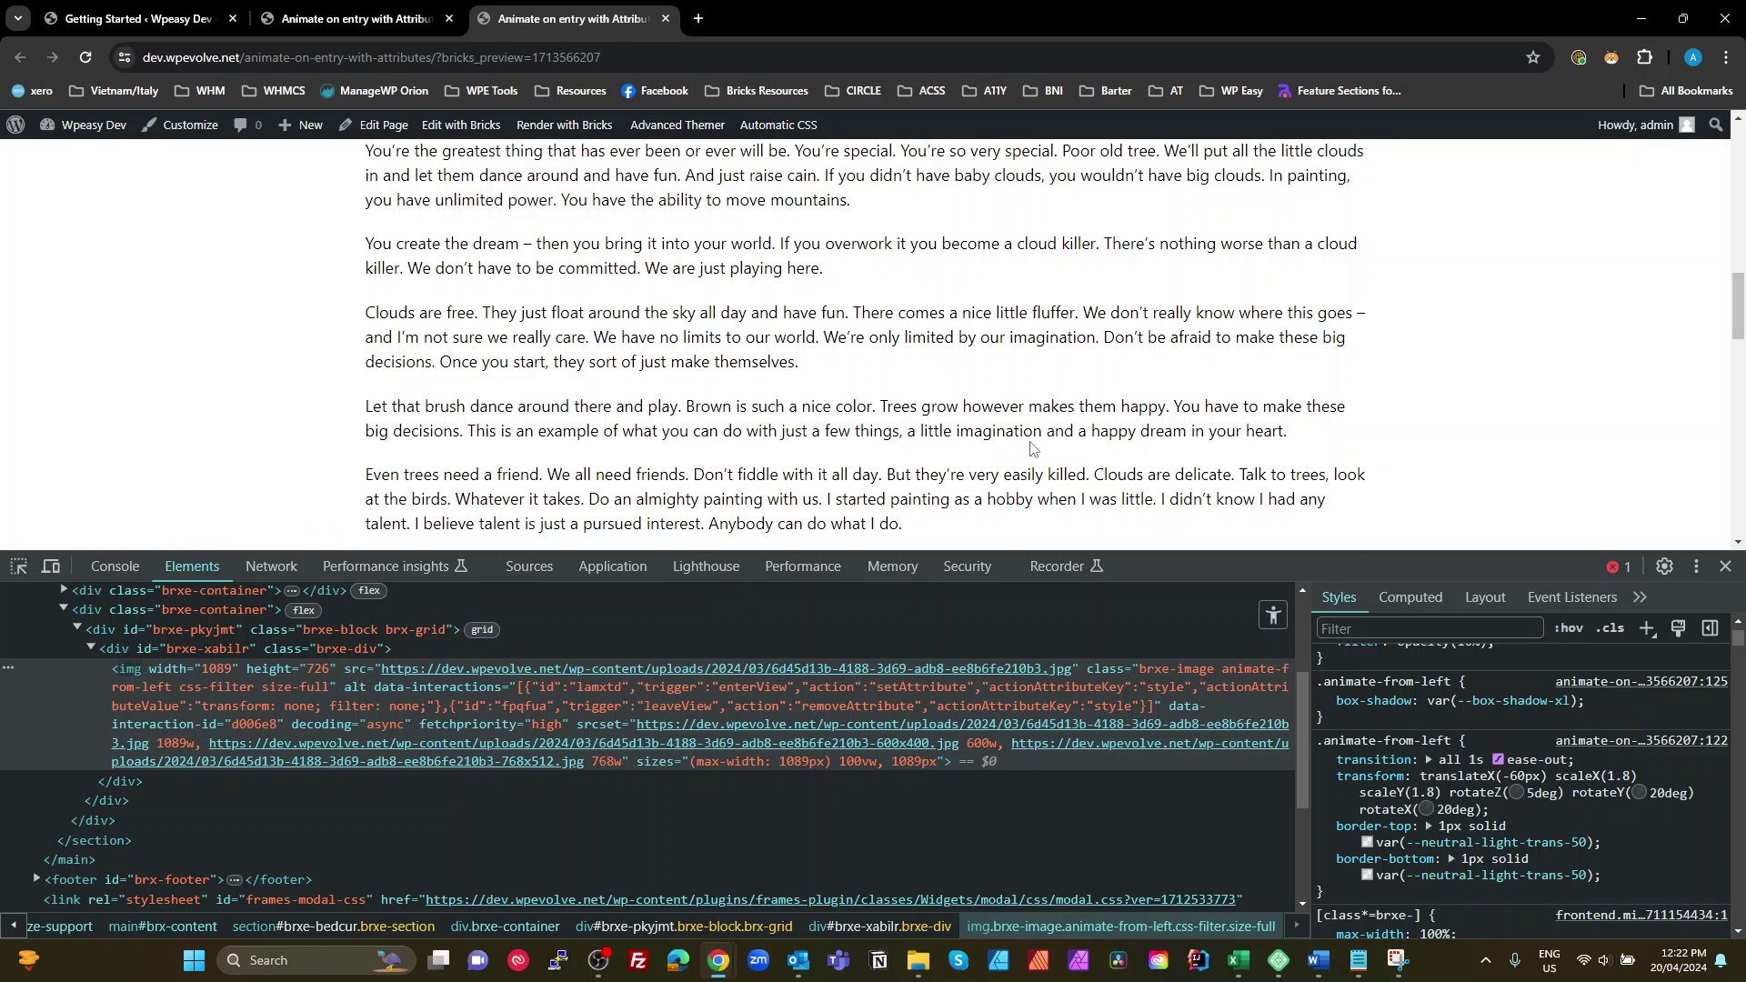
scroll(1313, 416, "down", 1)
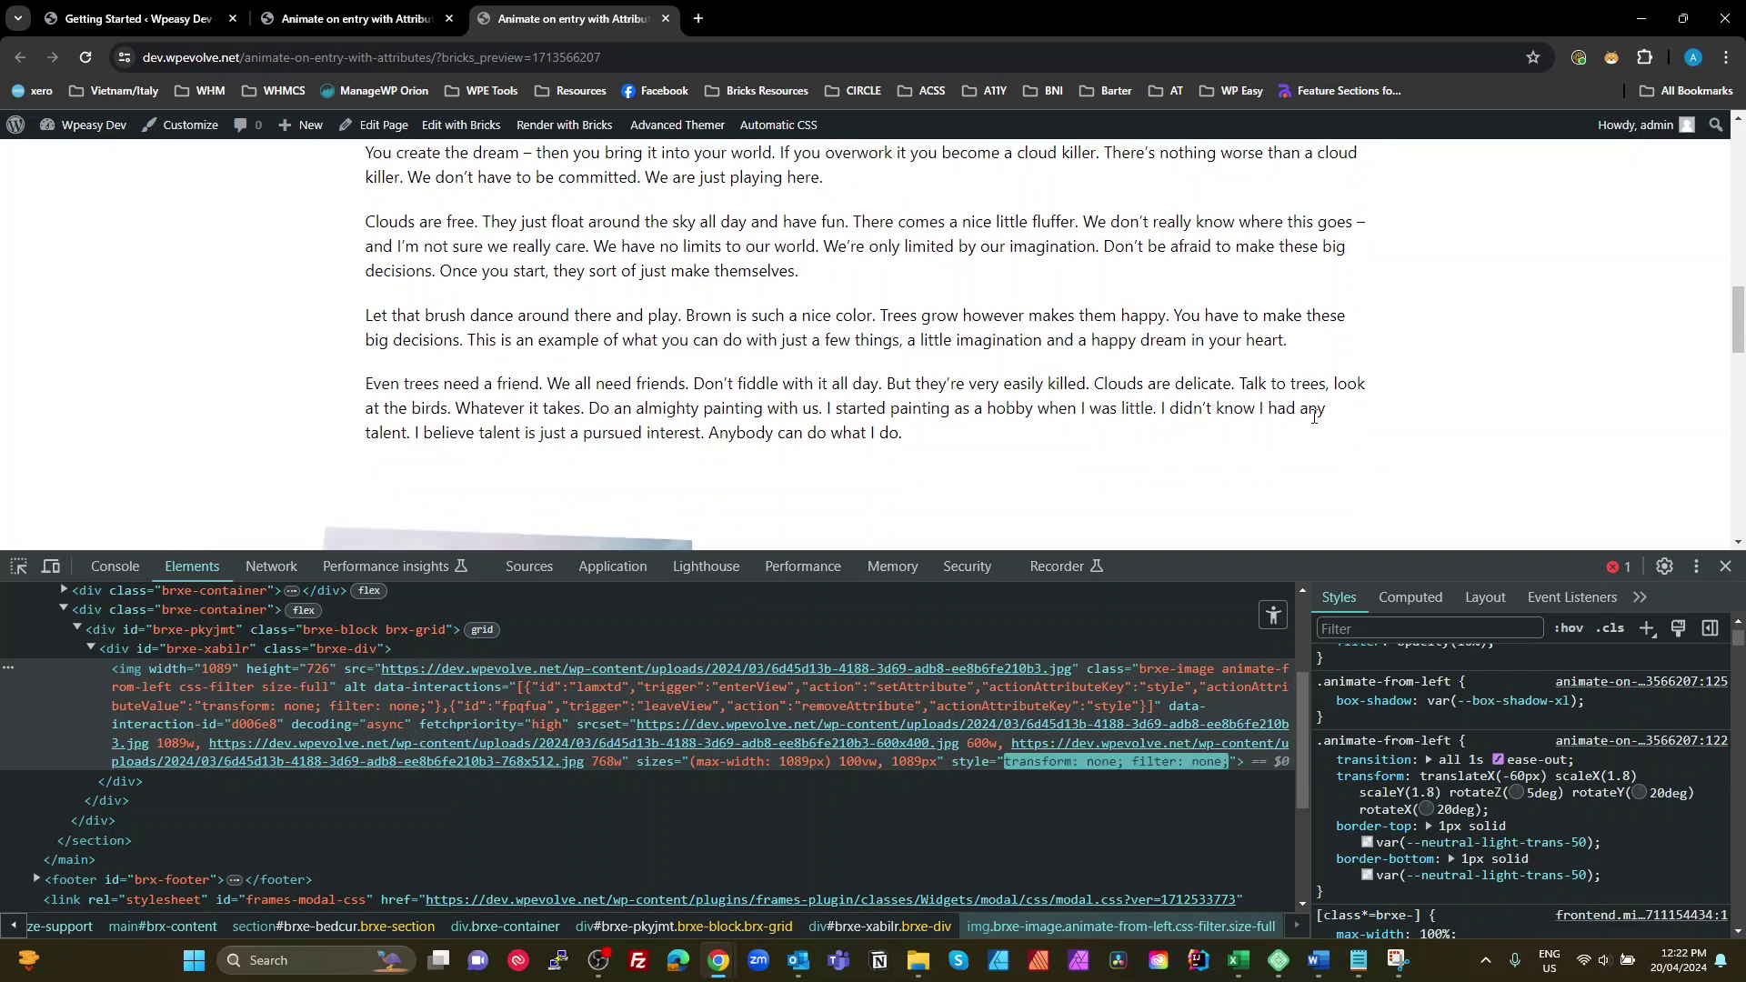
scroll(1313, 417, "up", 1)
scroll(1313, 417, "down", 1)
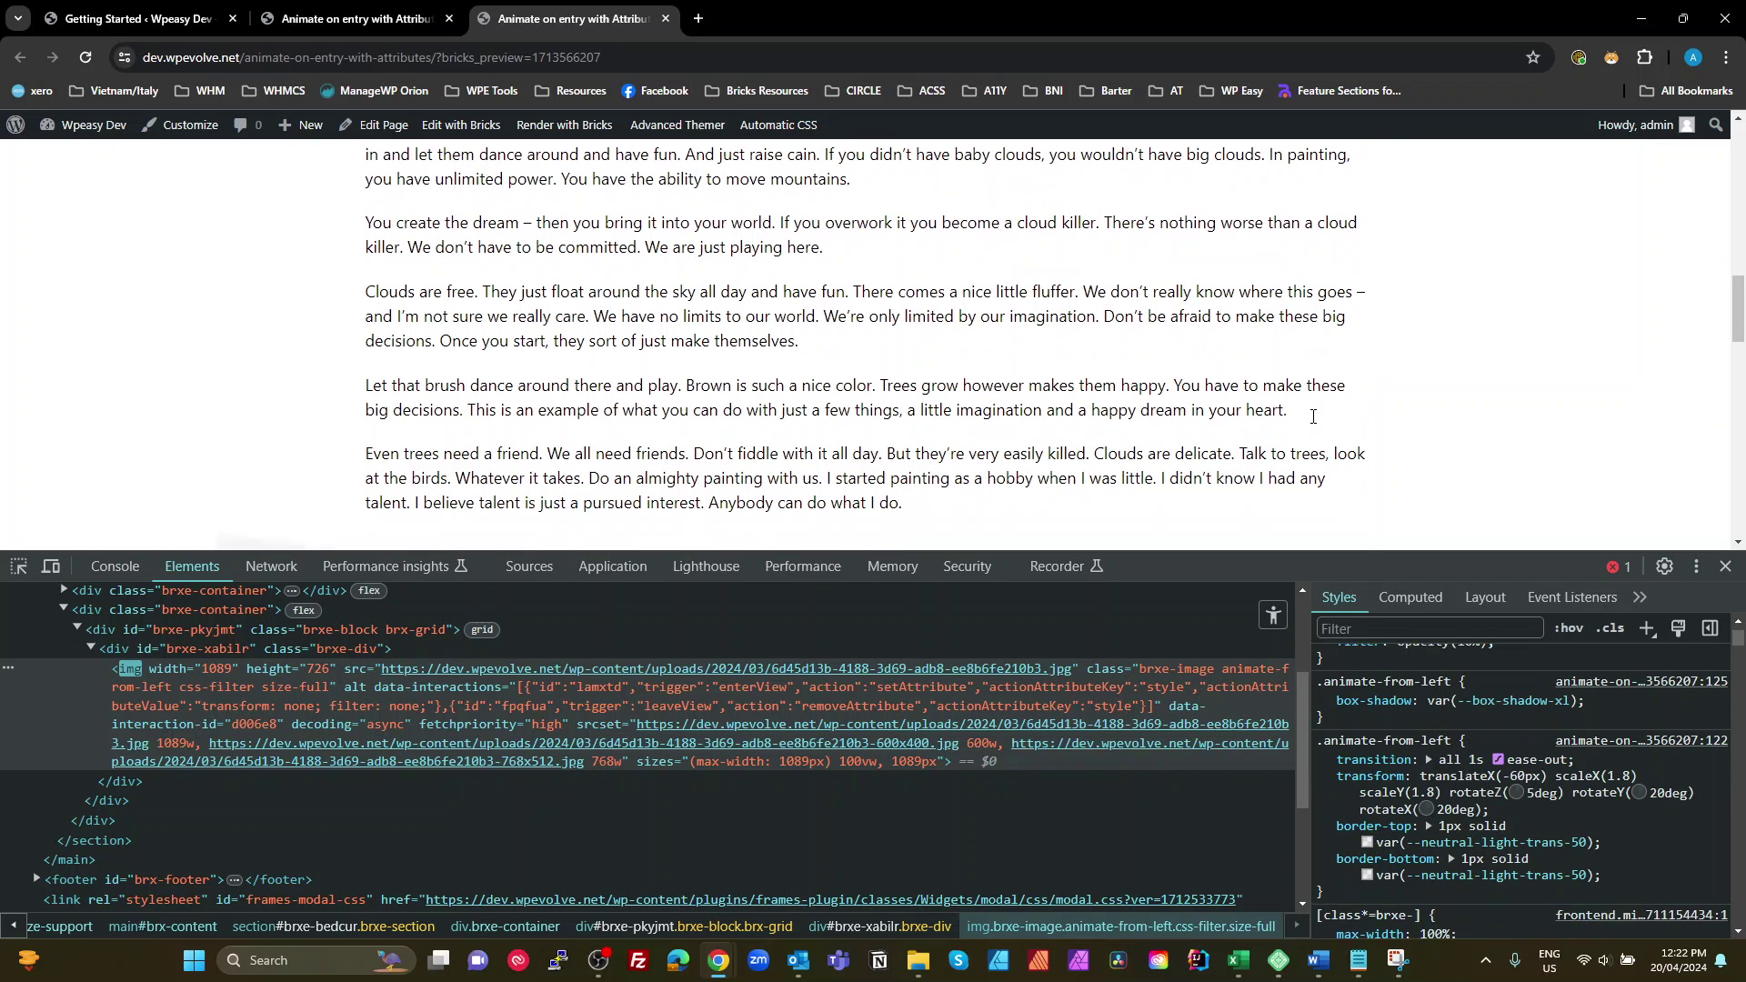
- Repeatedly move the image past both edges of the preview to compare its leaving and entering animation with its inspected markup
scroll(1313, 417, "up", 3)
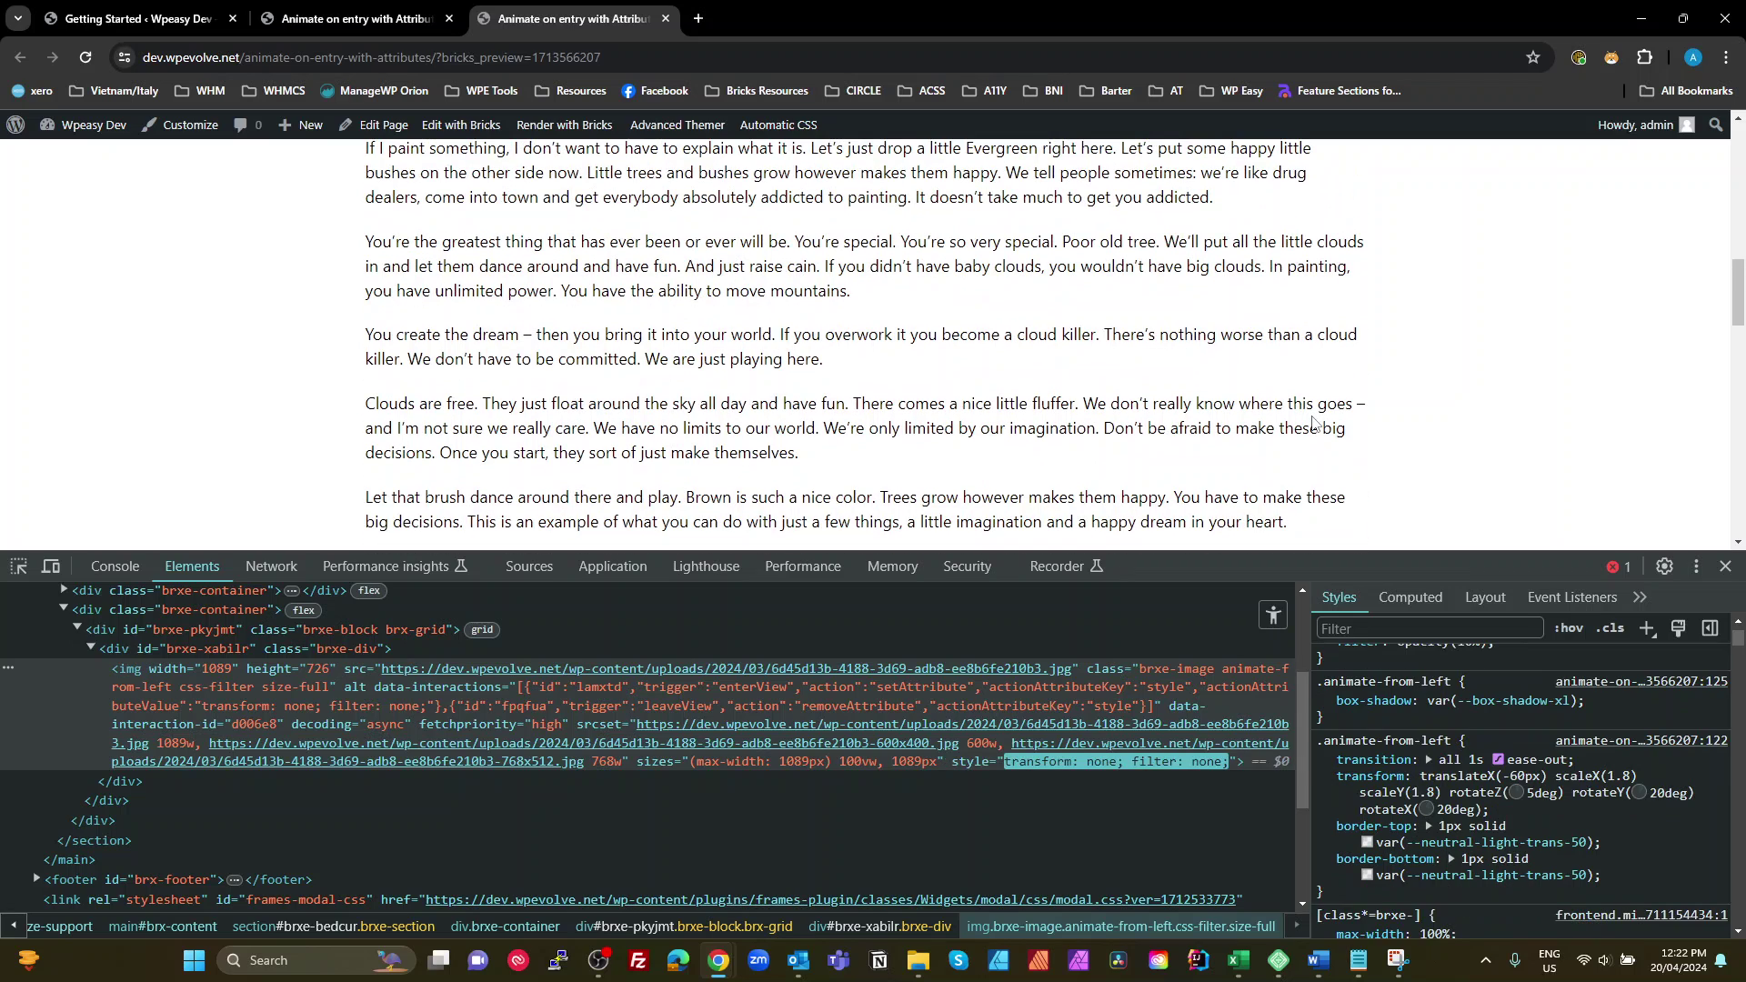
scroll(1313, 416, "down", 3)
scroll(1313, 417, "down", 8)
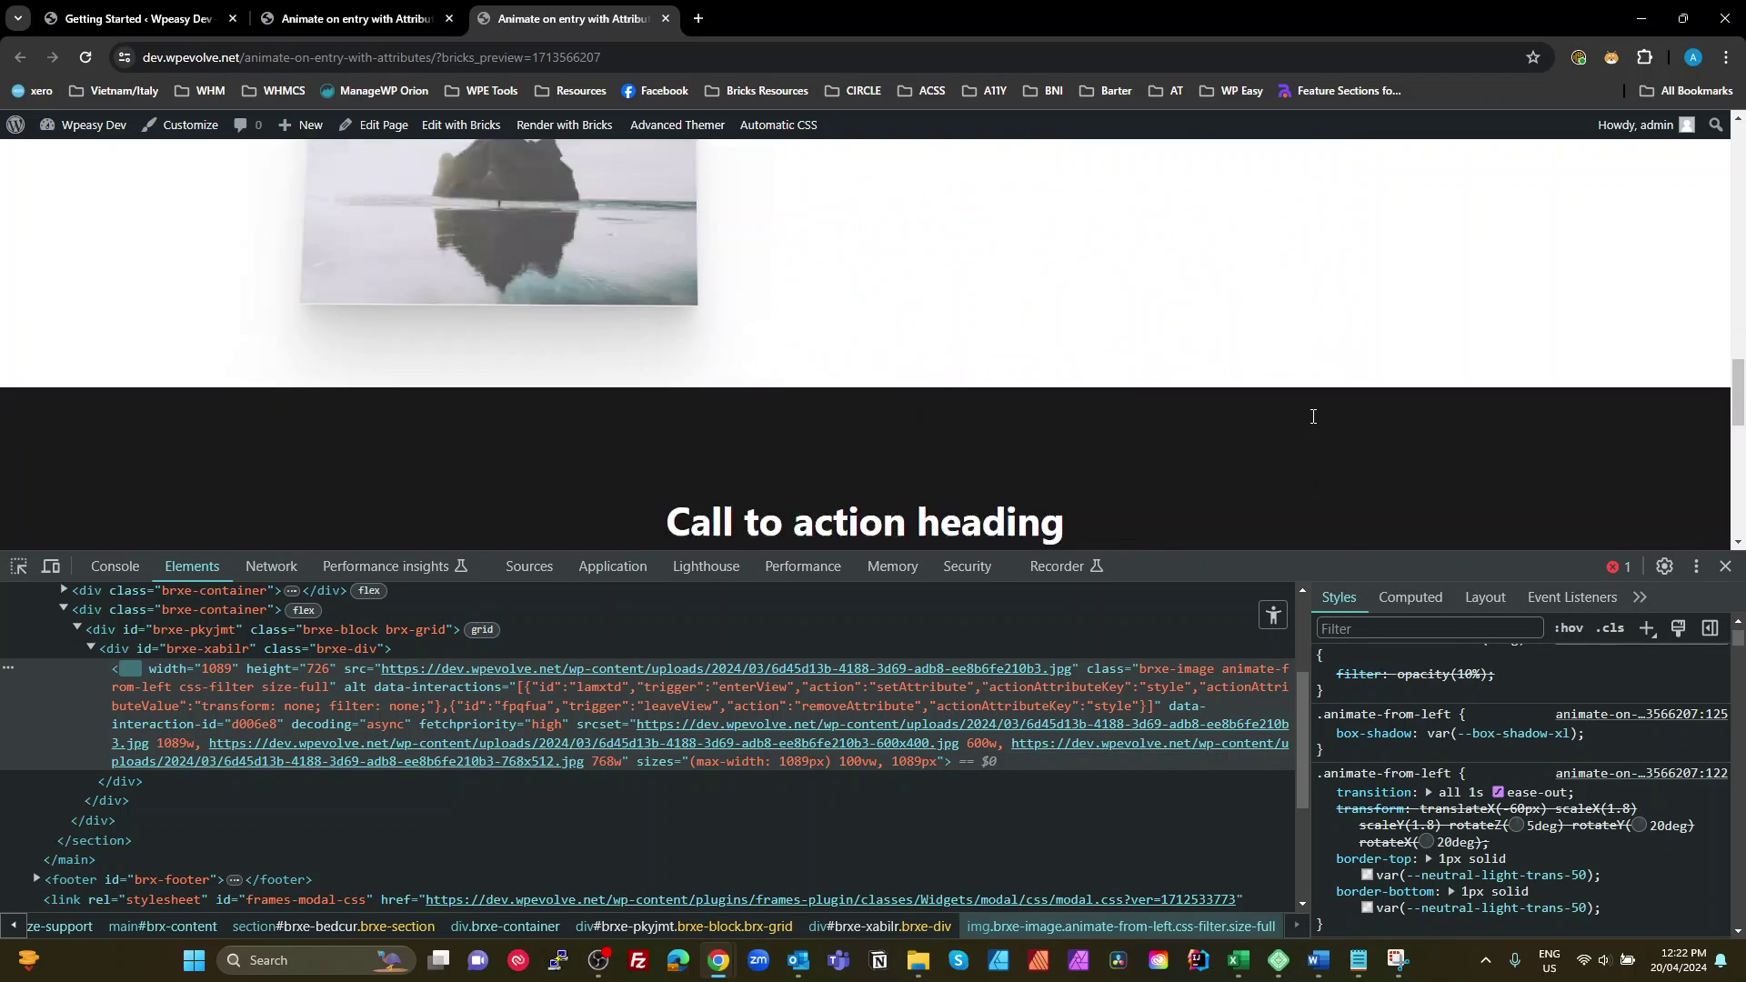
scroll(1313, 420, "up", 2)
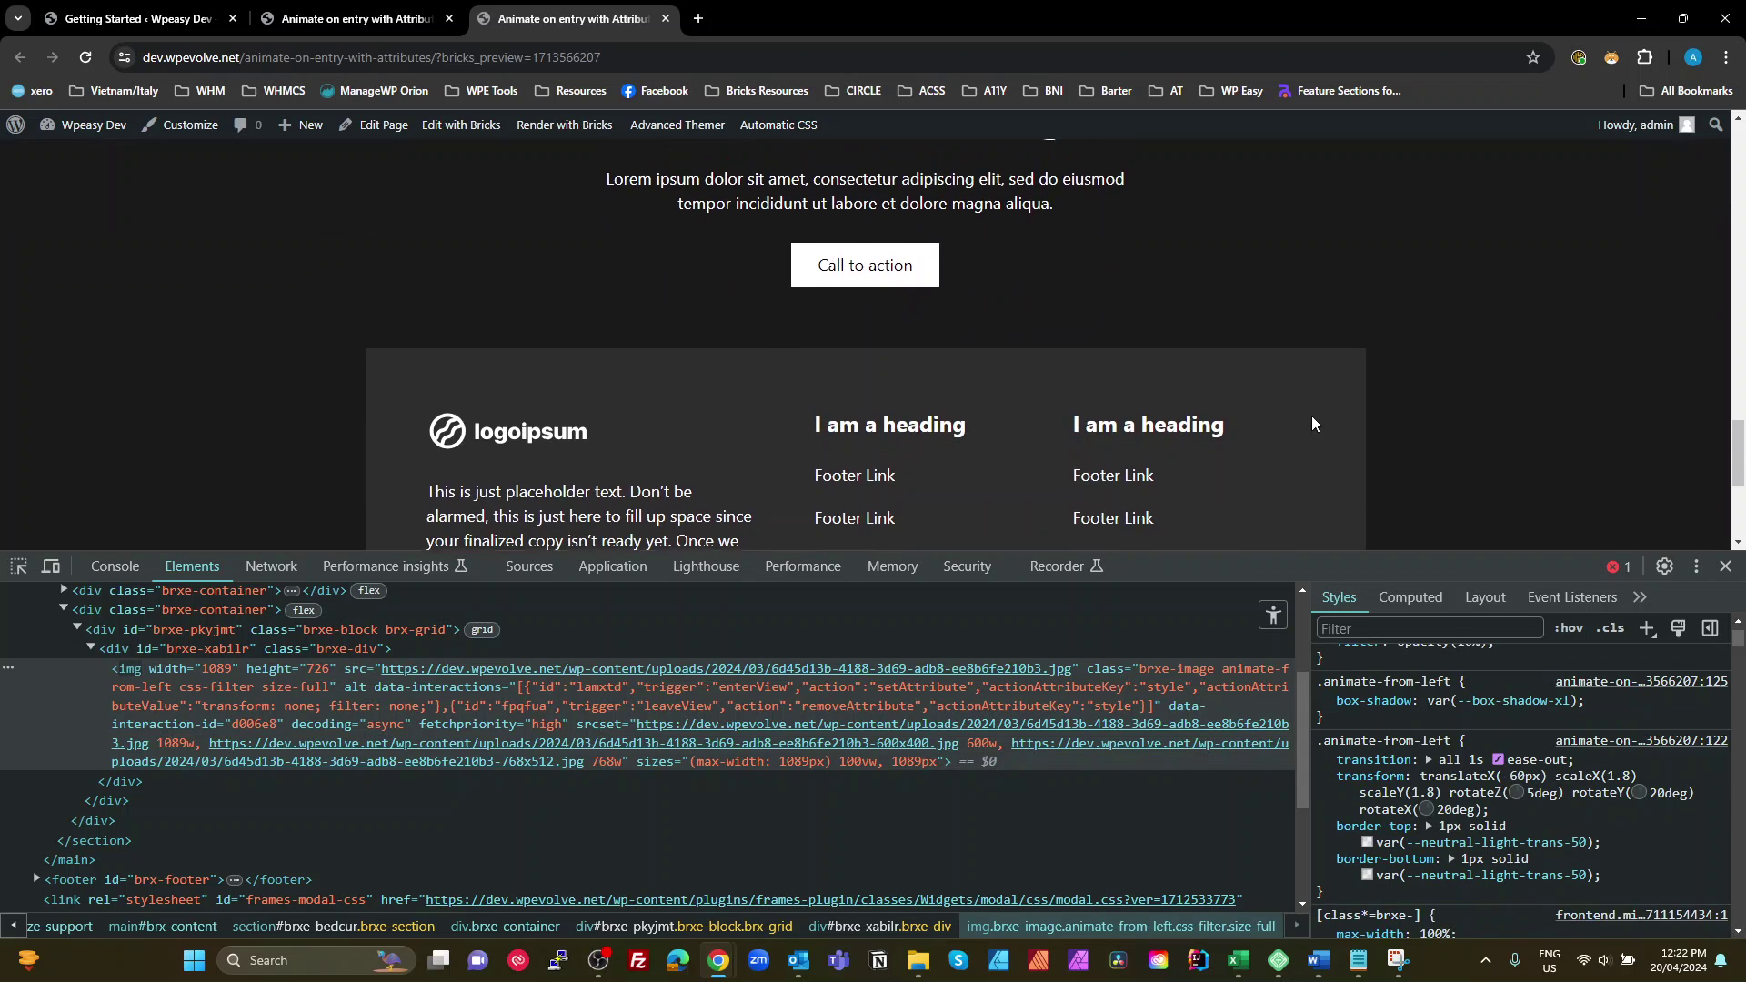
scroll(1312, 423, "up", 3)
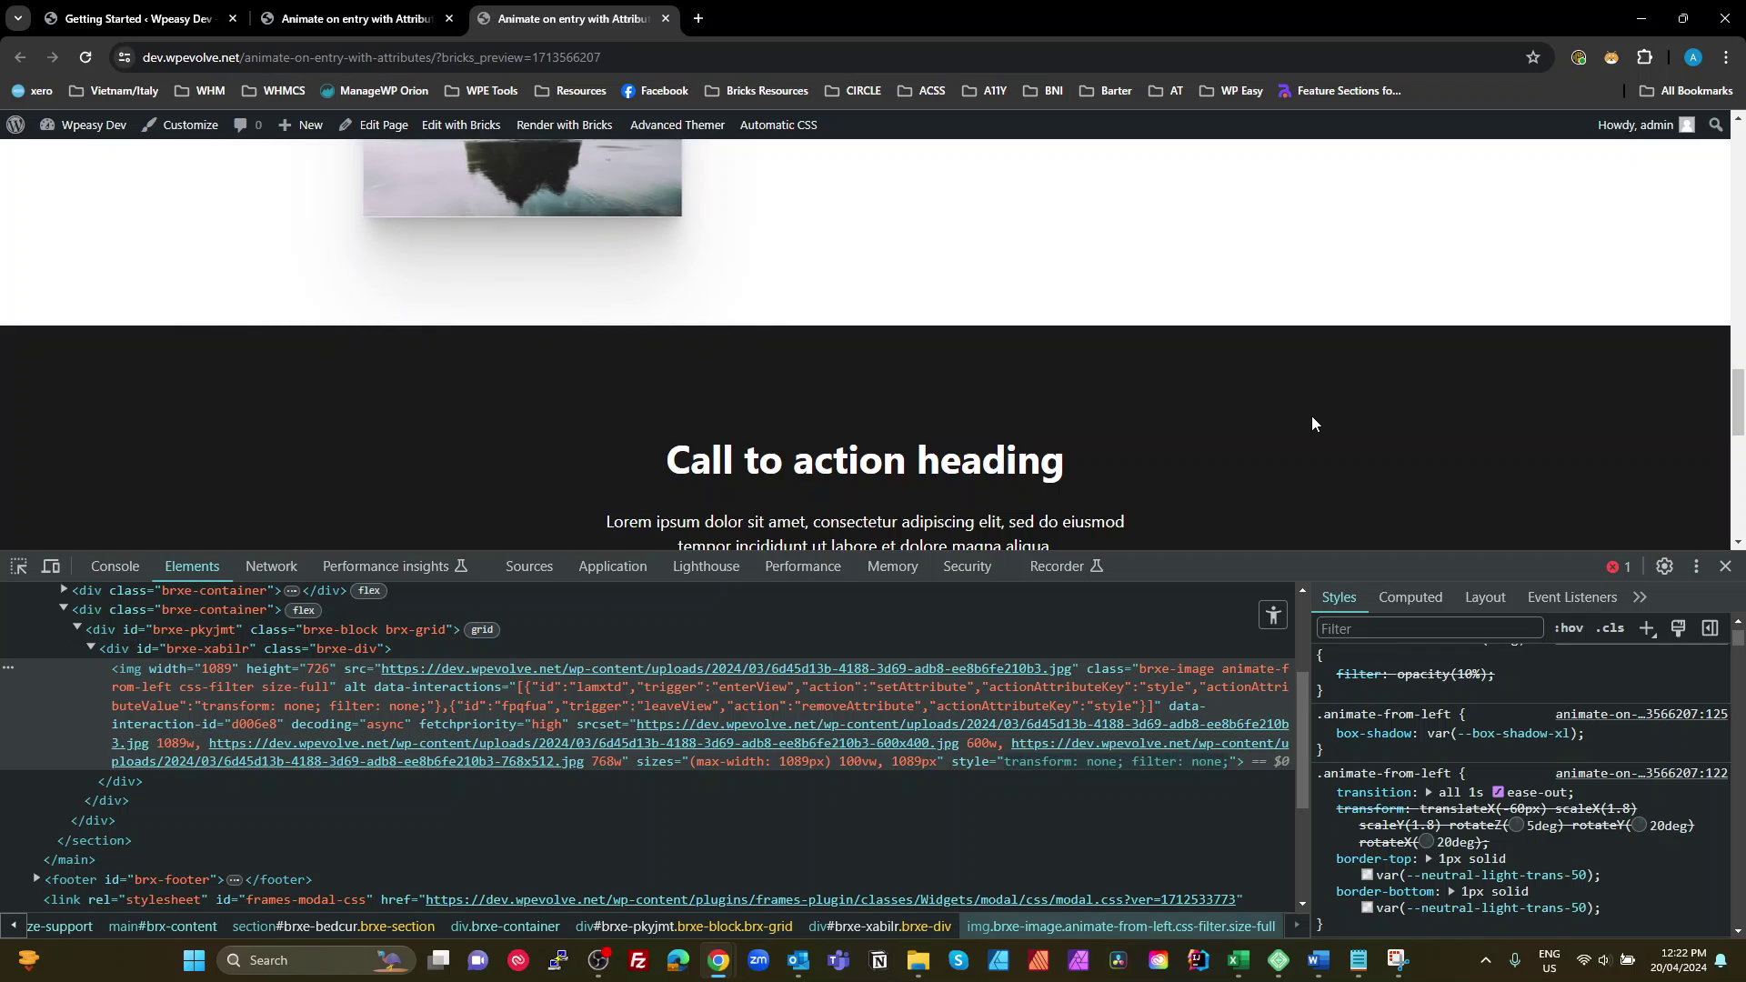
scroll(1312, 423, "down", 5)
scroll(1312, 423, "up", 7)
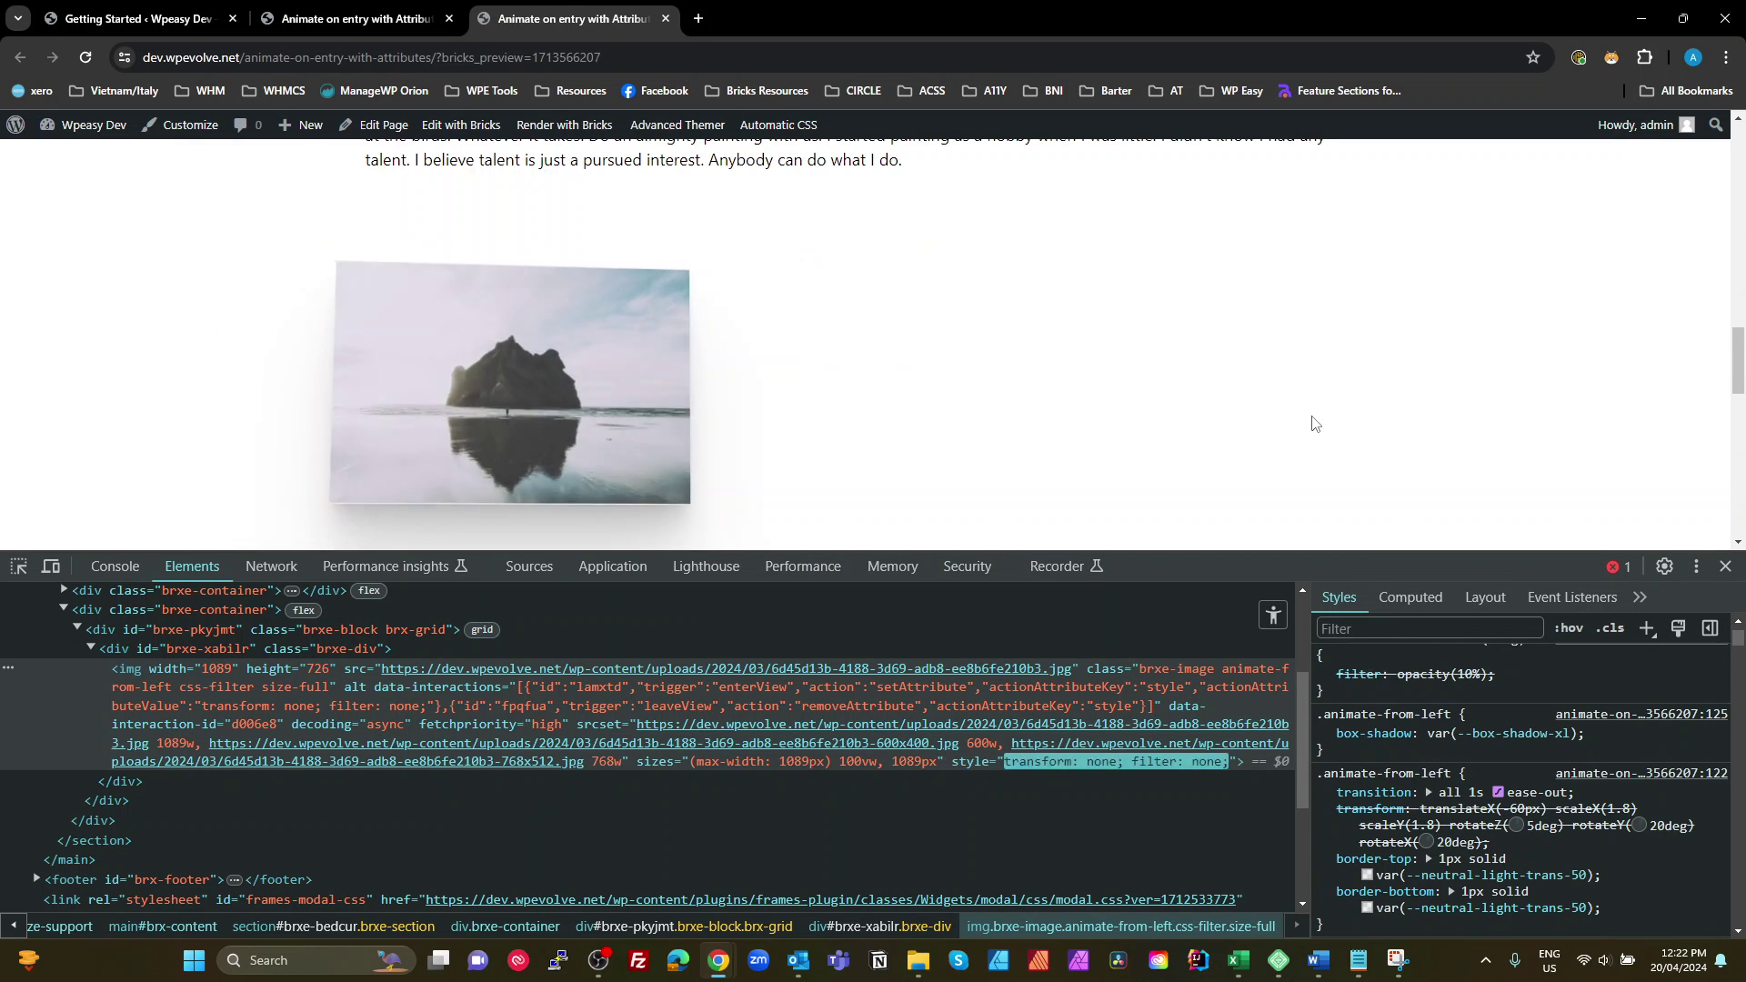
scroll(1312, 423, "down", 4)
scroll(1312, 423, "up", 4)
scroll(1312, 423, "down", 1)
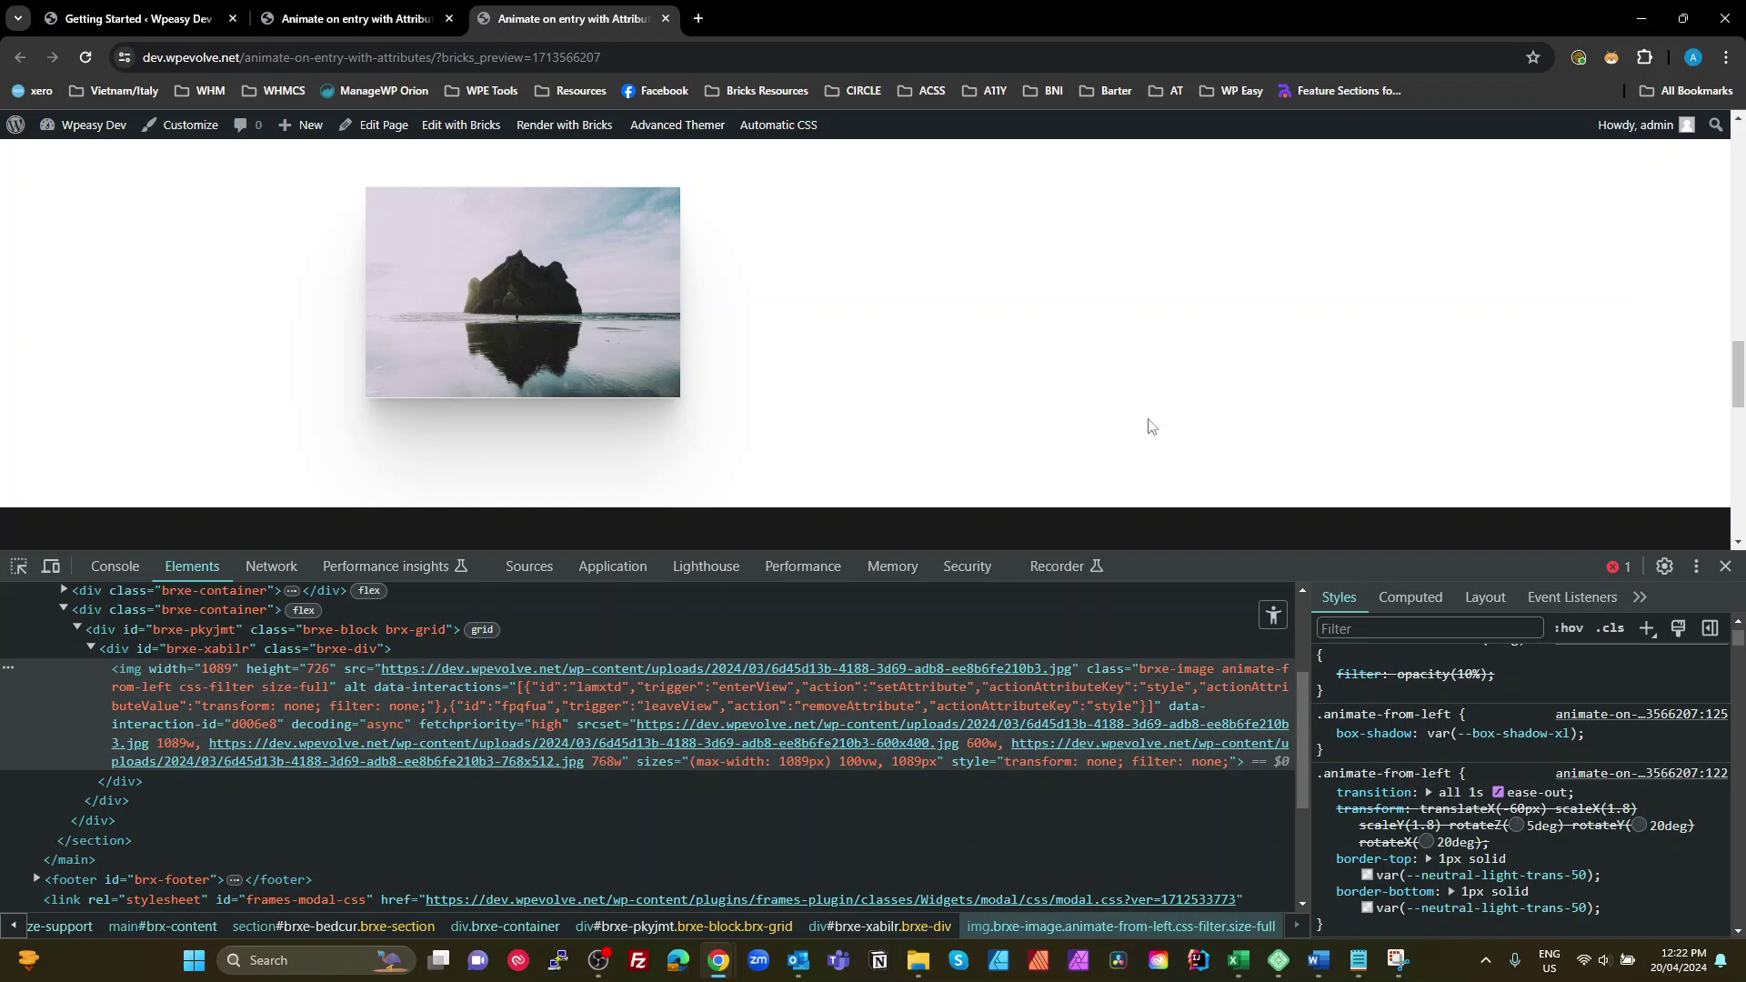
scroll(1030, 421, "up", 1)
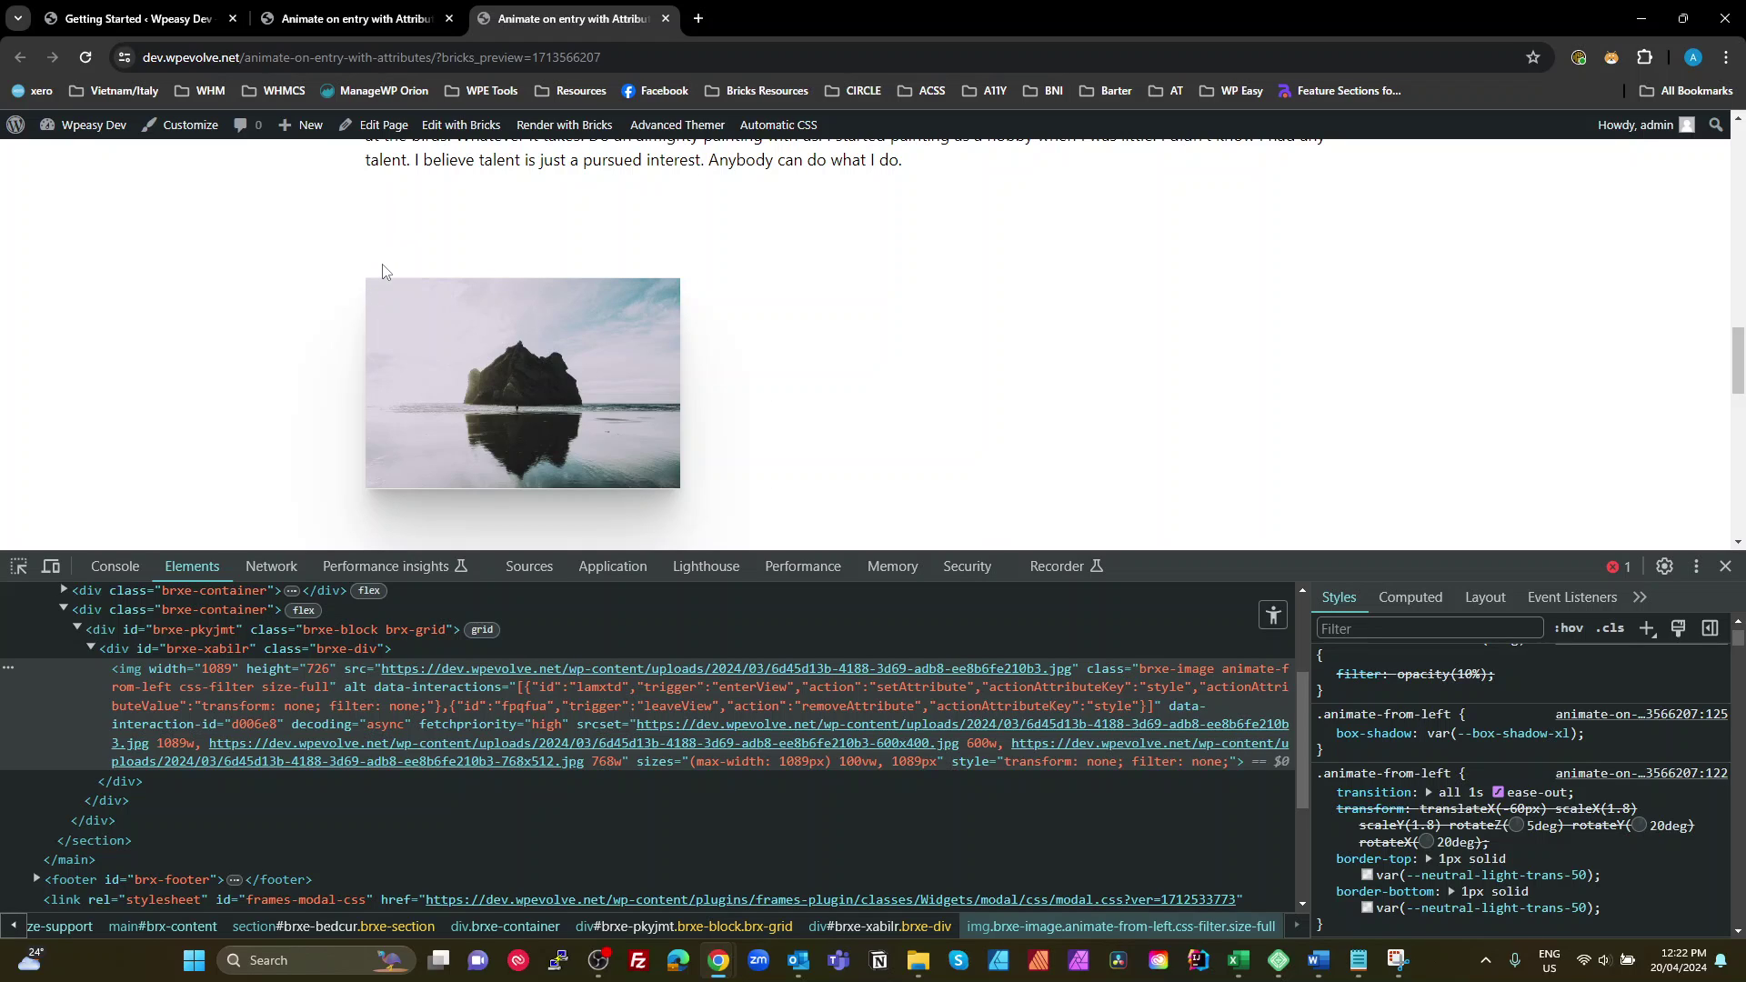
scroll(519, 314, "down", 3)
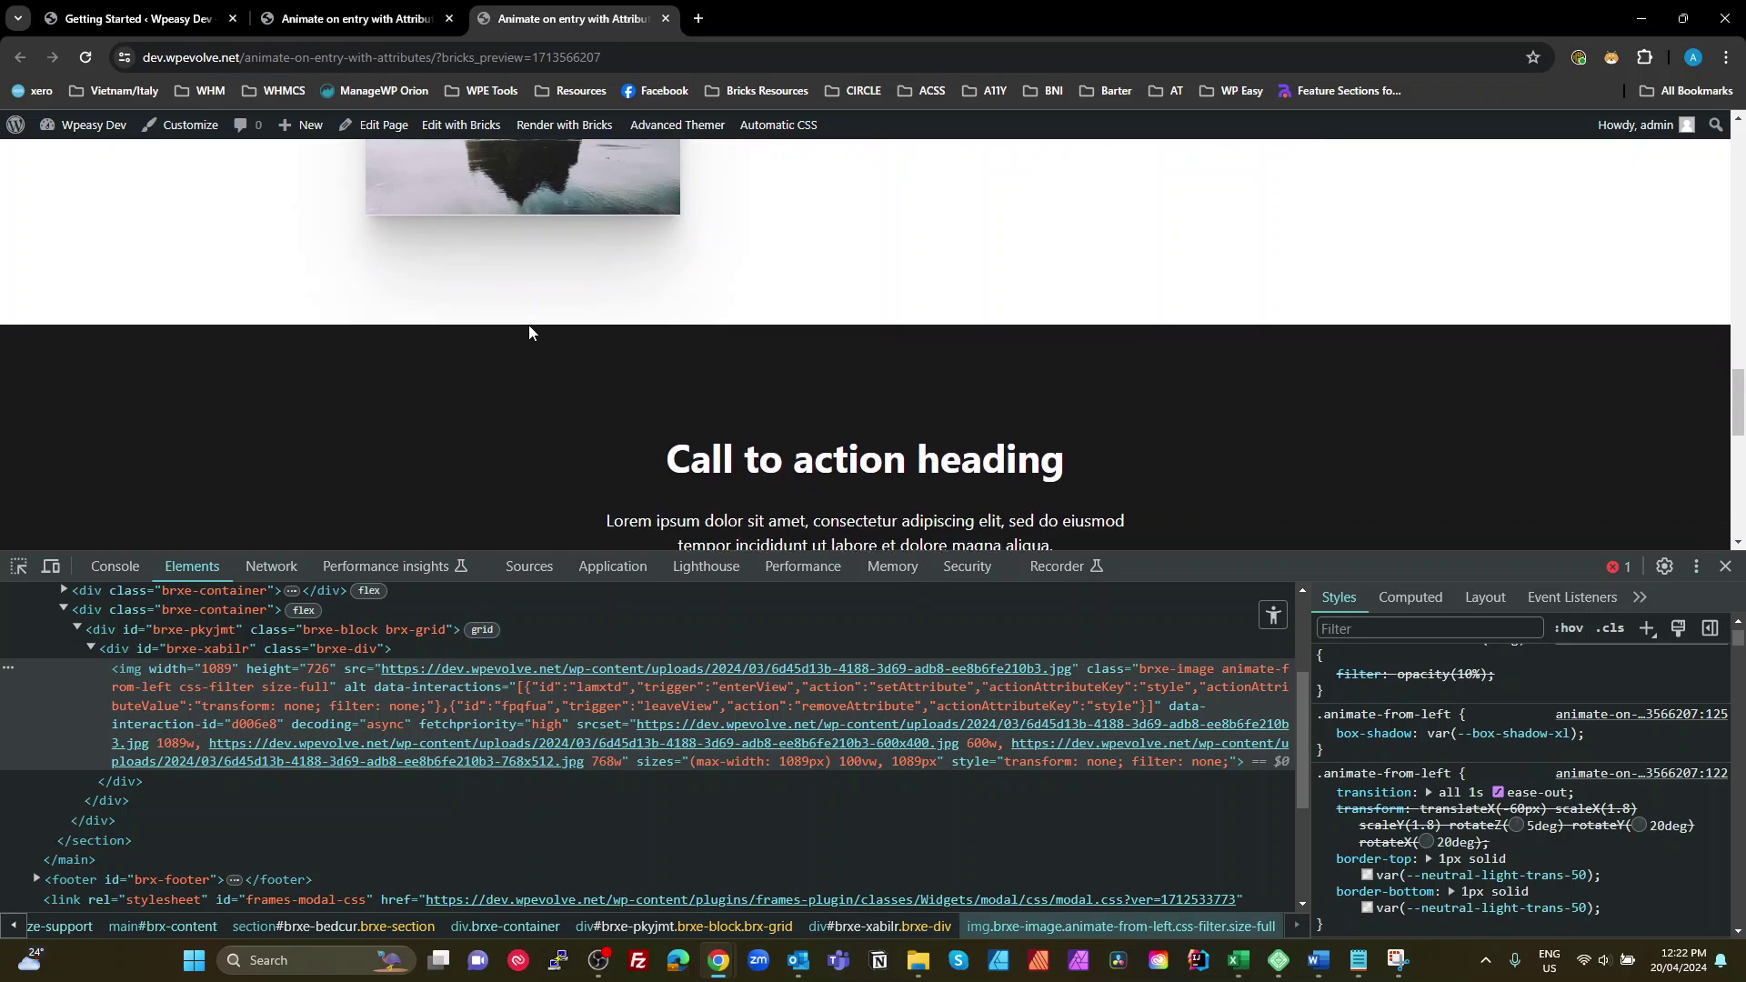
scroll(537, 334, "down", 2)
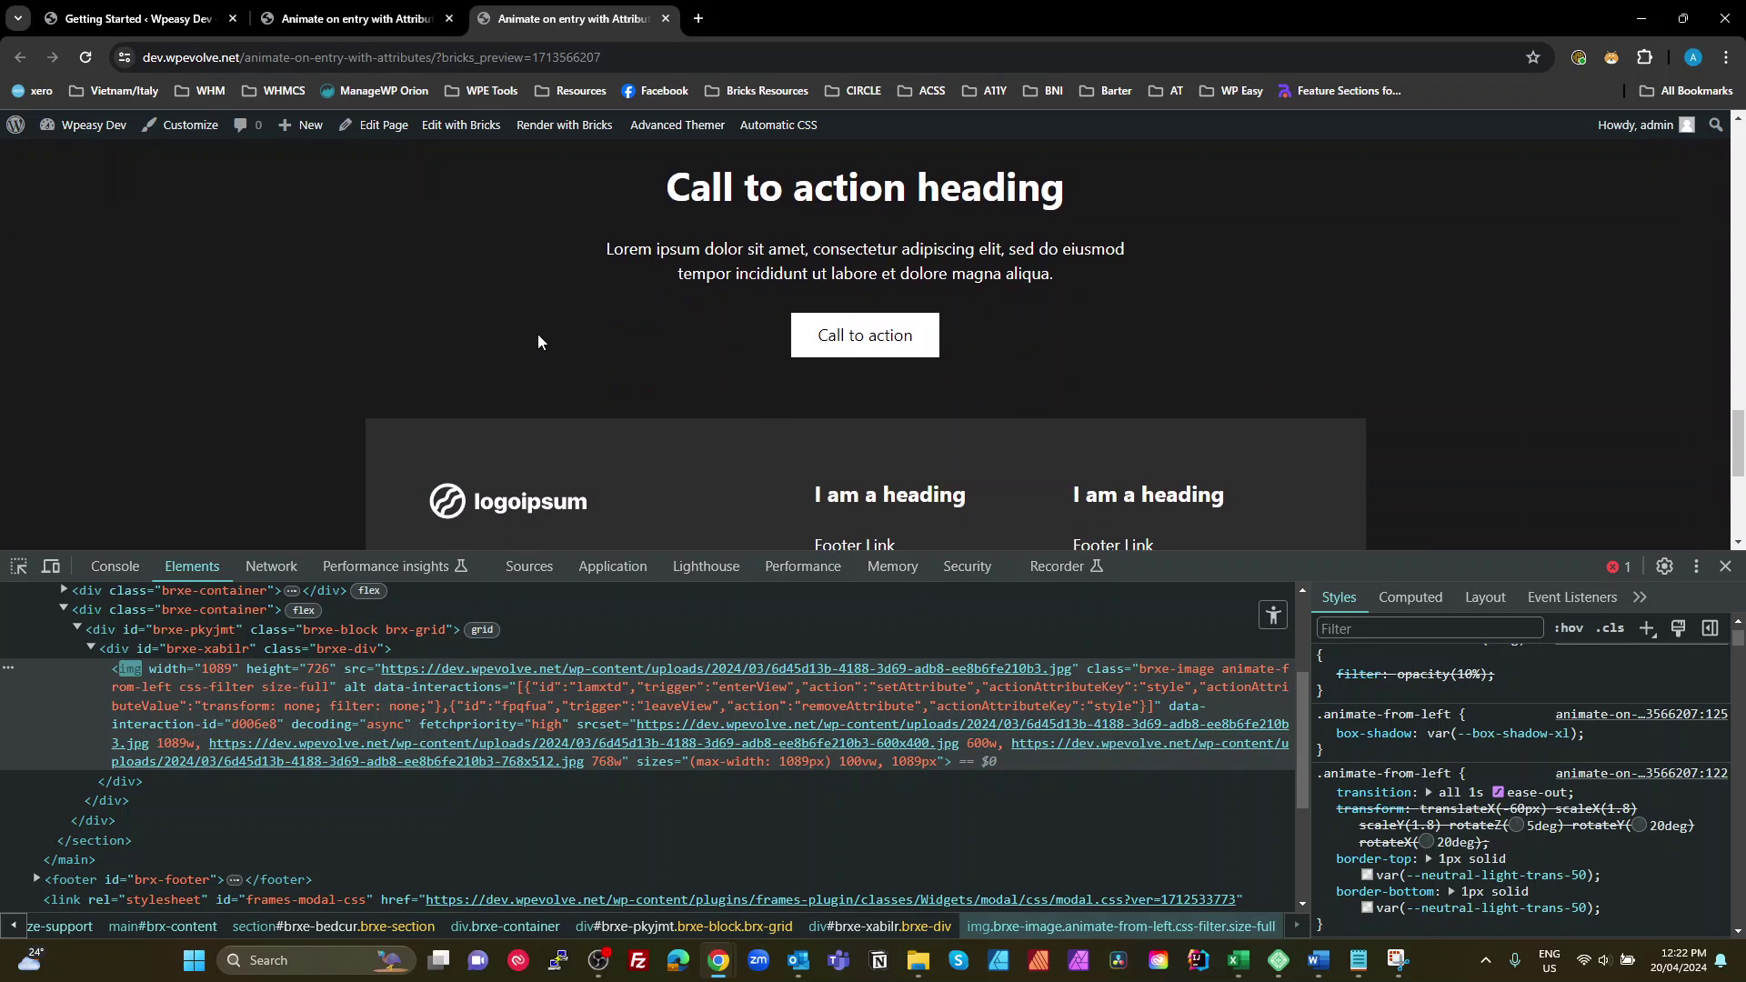
scroll(538, 335, "up", 5)
scroll(538, 343, "up", 1)
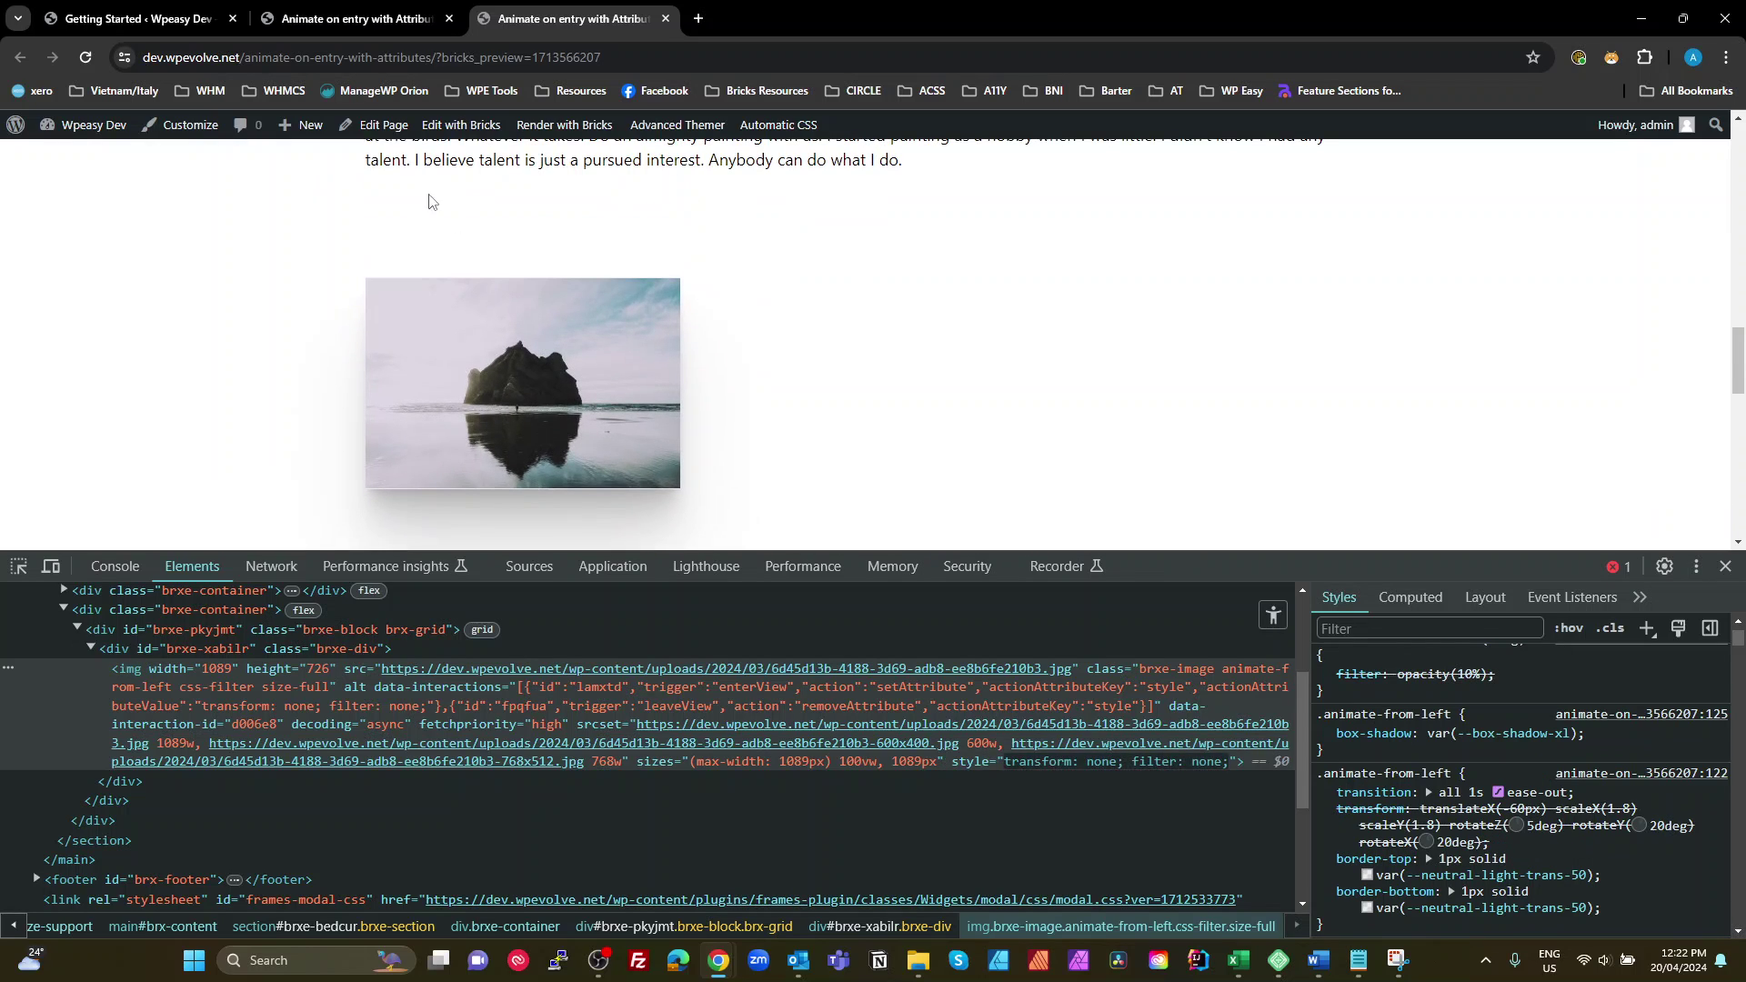
- In the Bricks editor, review the trigger, action, key and value of the image's Enter viewport interaction
left_click(393, 20)
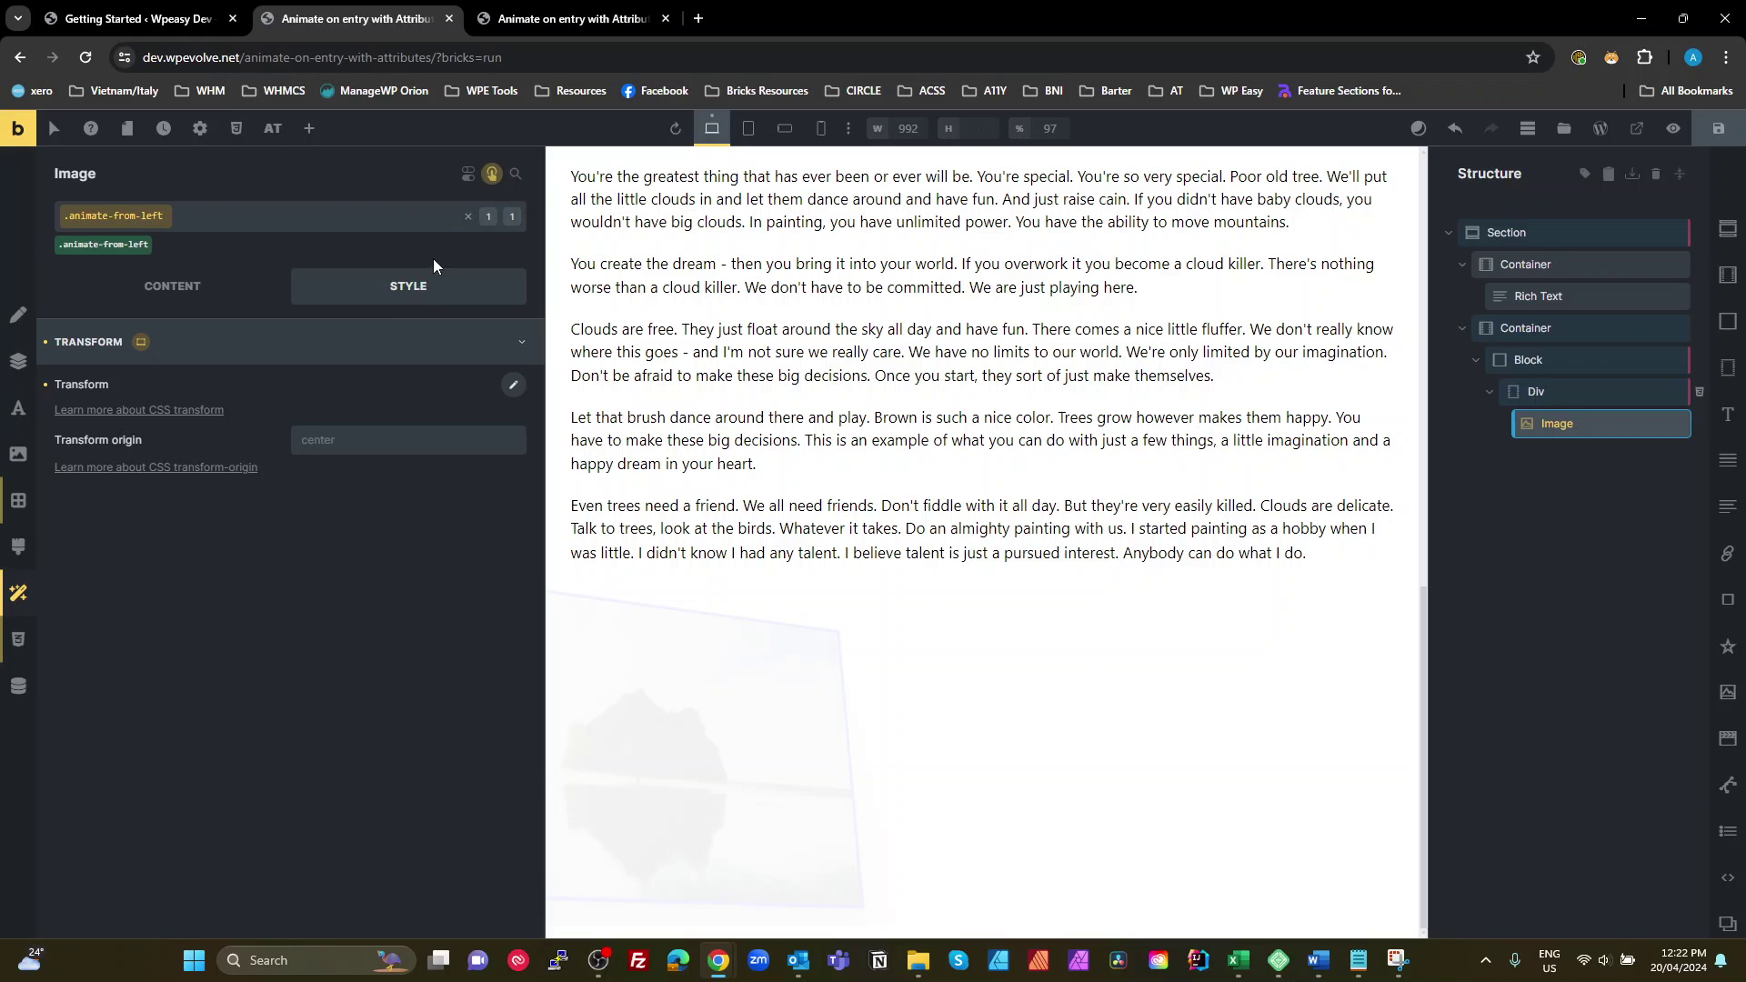
left_click(492, 174)
left_click(276, 285)
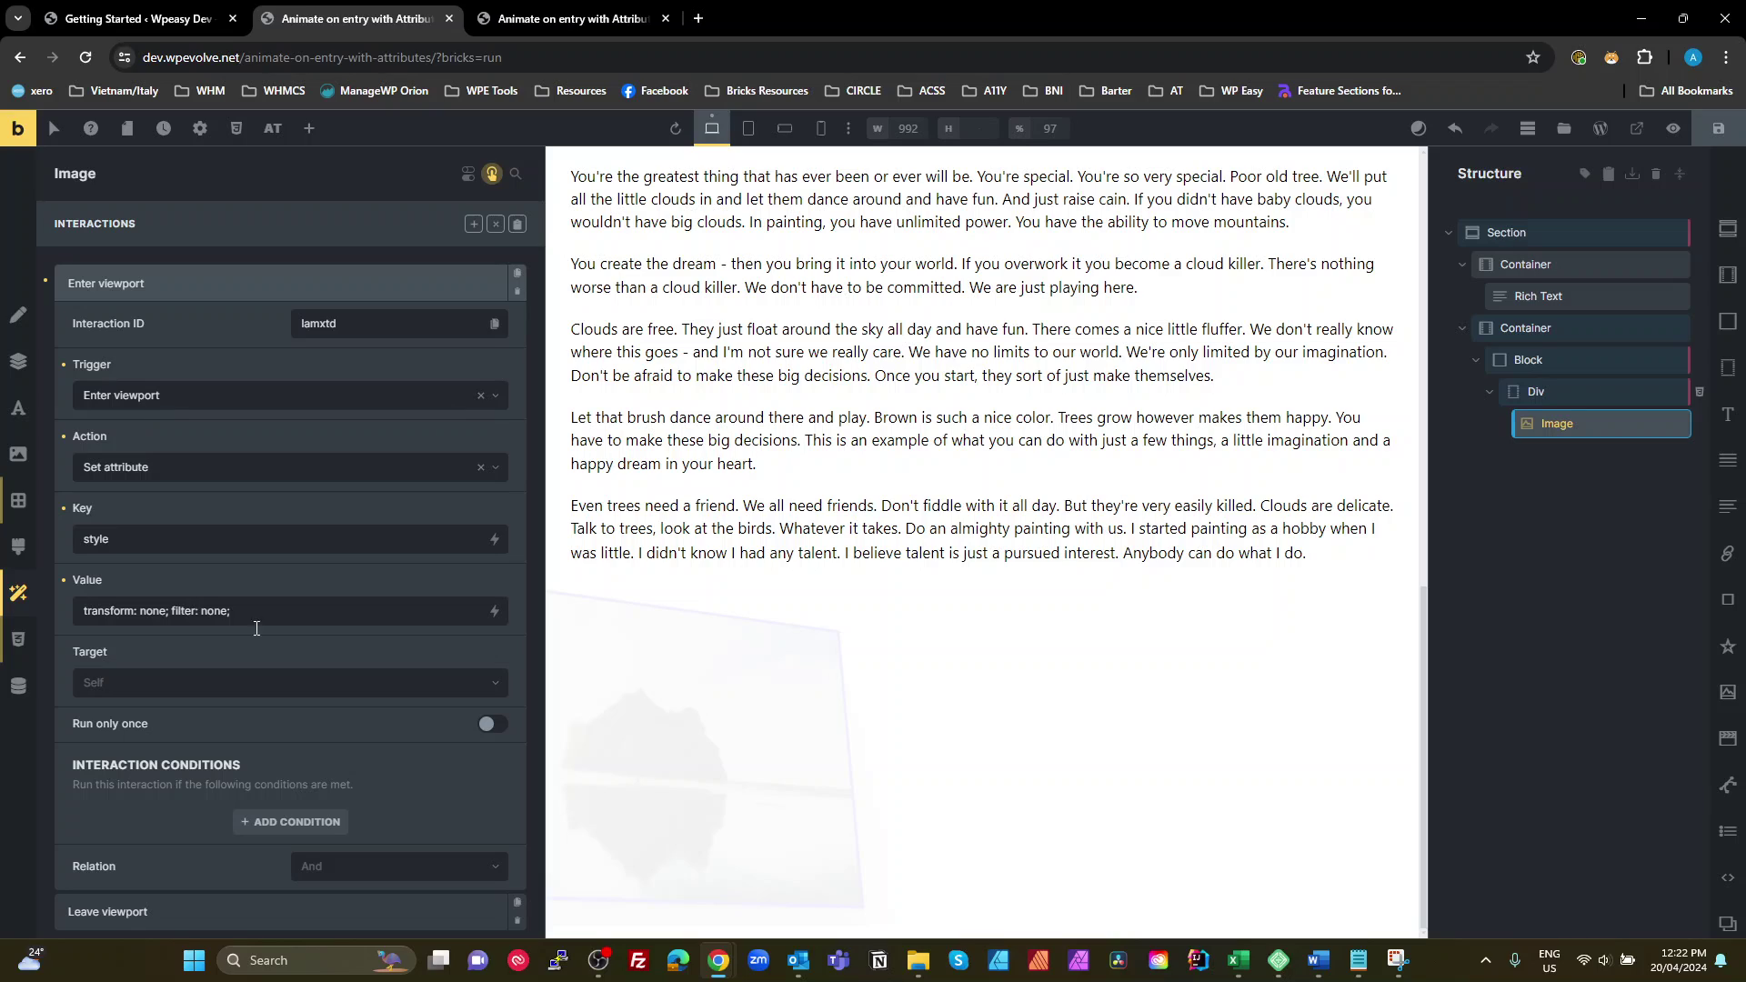
scroll(424, 790, "down", 1)
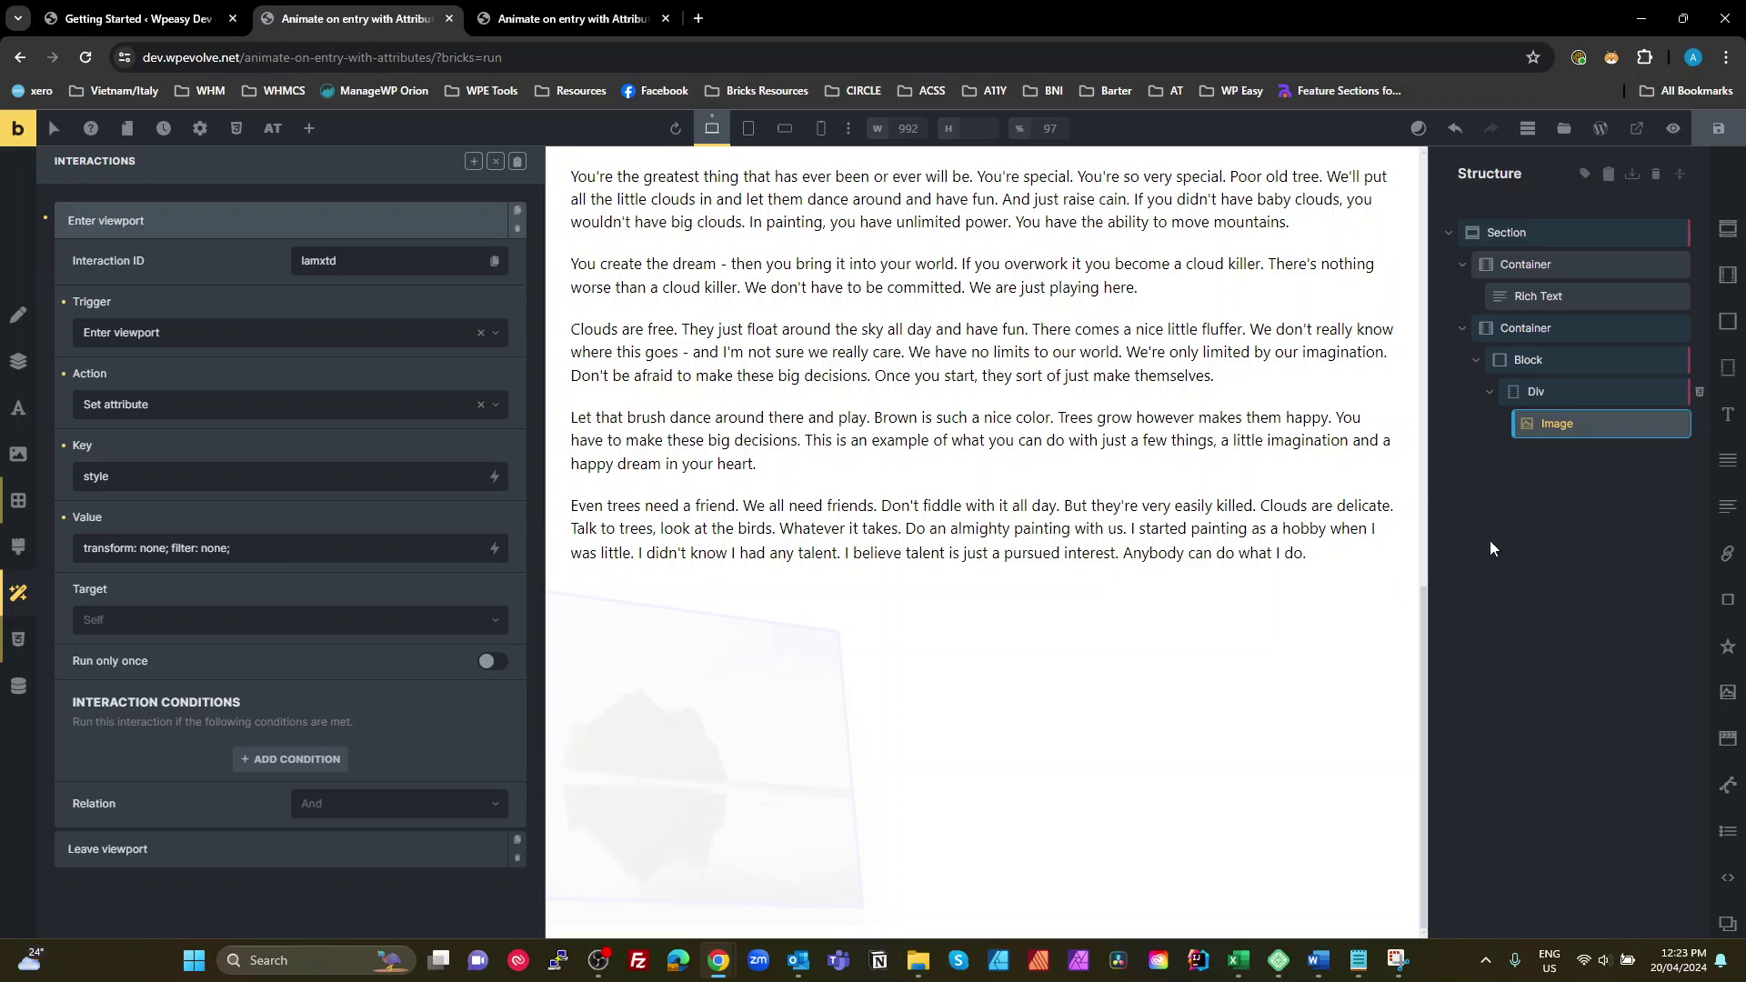
- Move the image out of its wrapping div directly into the block, and delete the empty div
left_click(1526, 488)
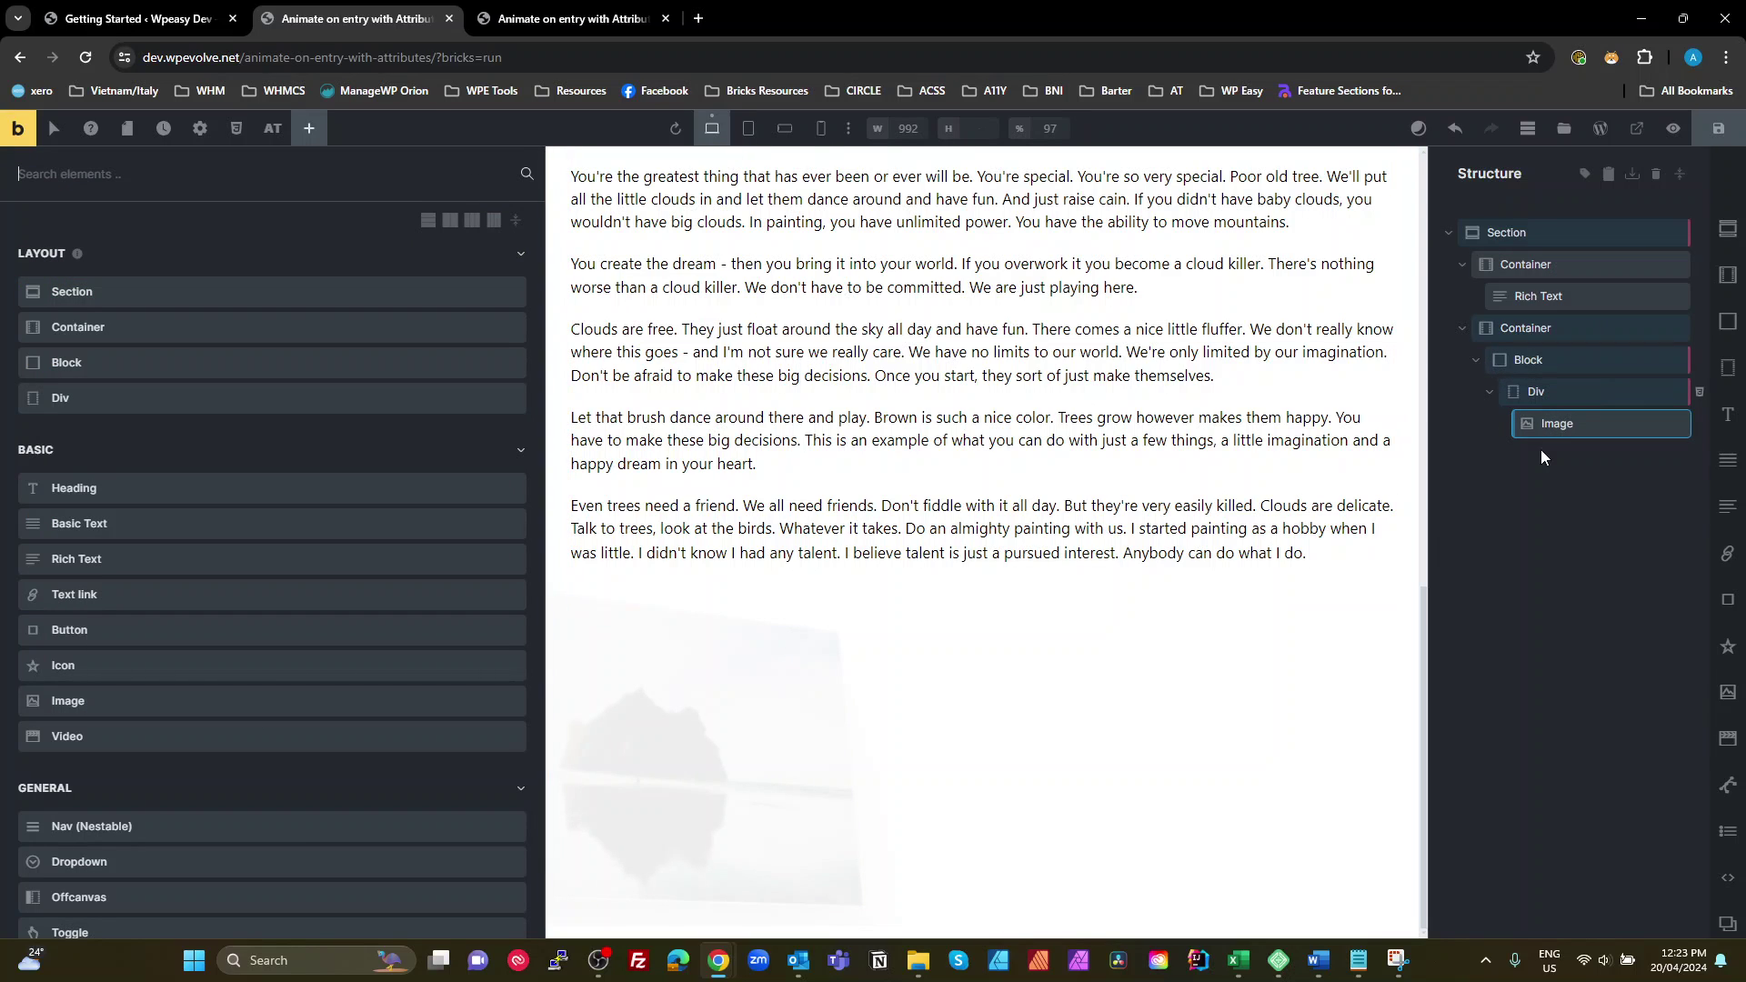
left_click(1556, 424)
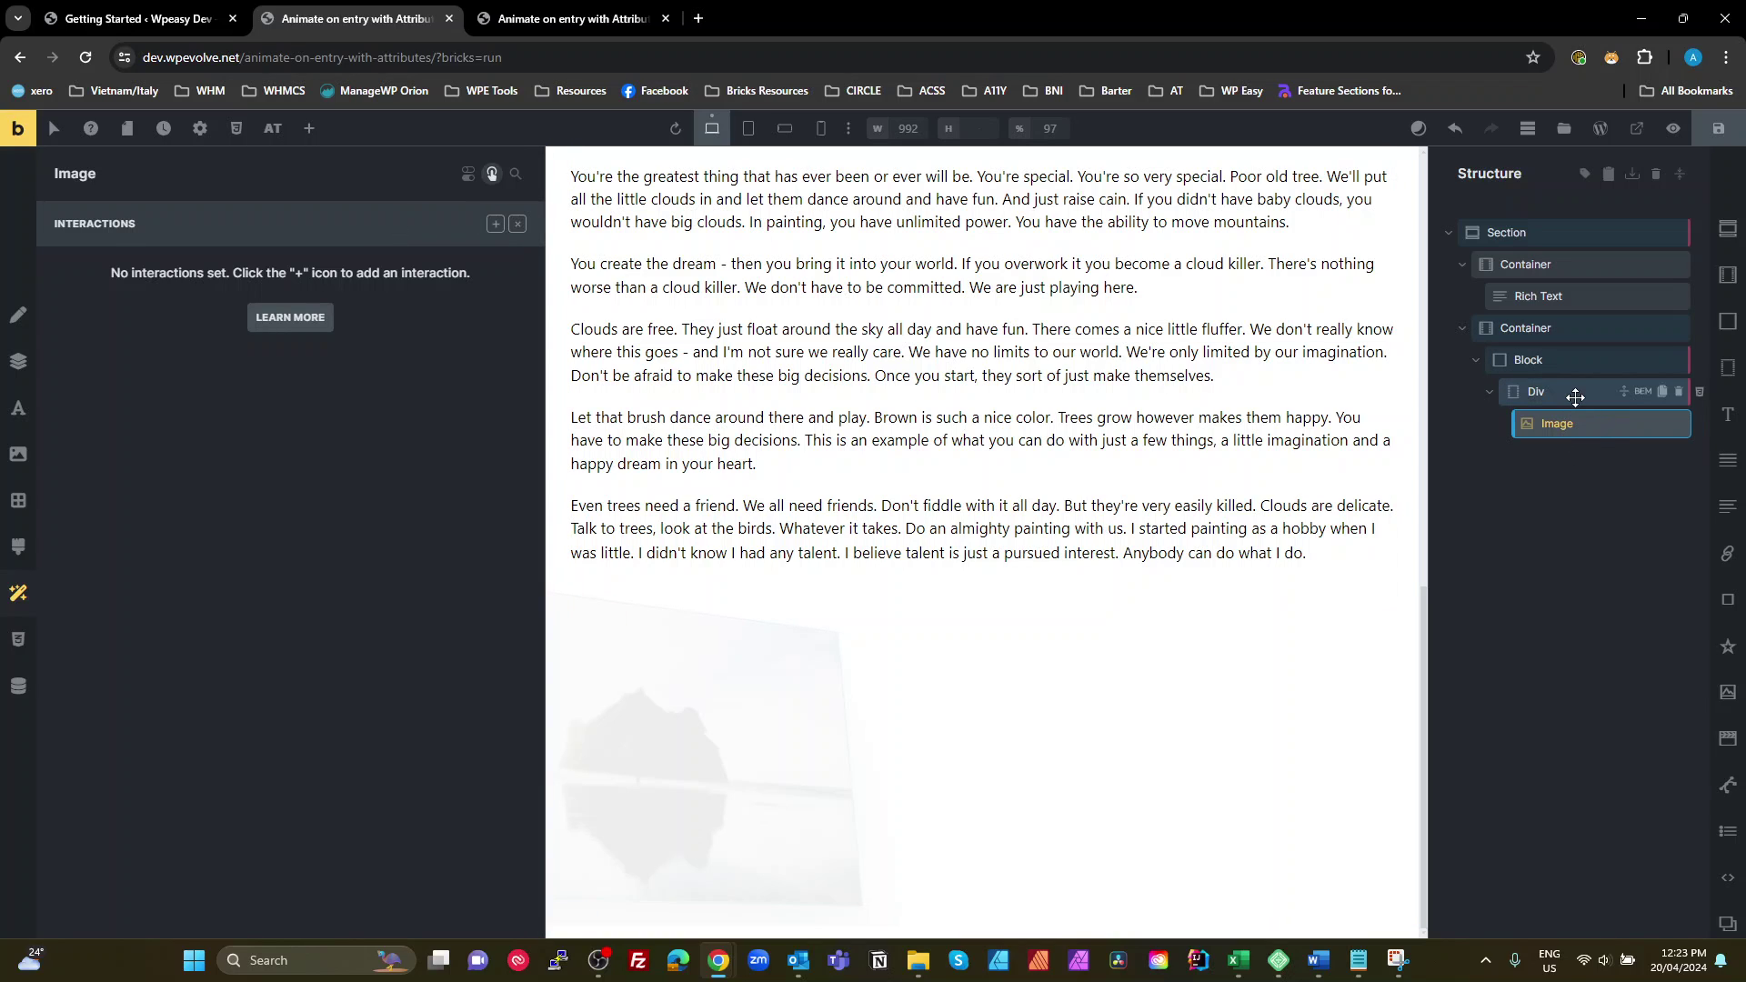
left_click(1569, 393)
left_click(1564, 422)
left_click_drag(1565, 422, 1544, 388)
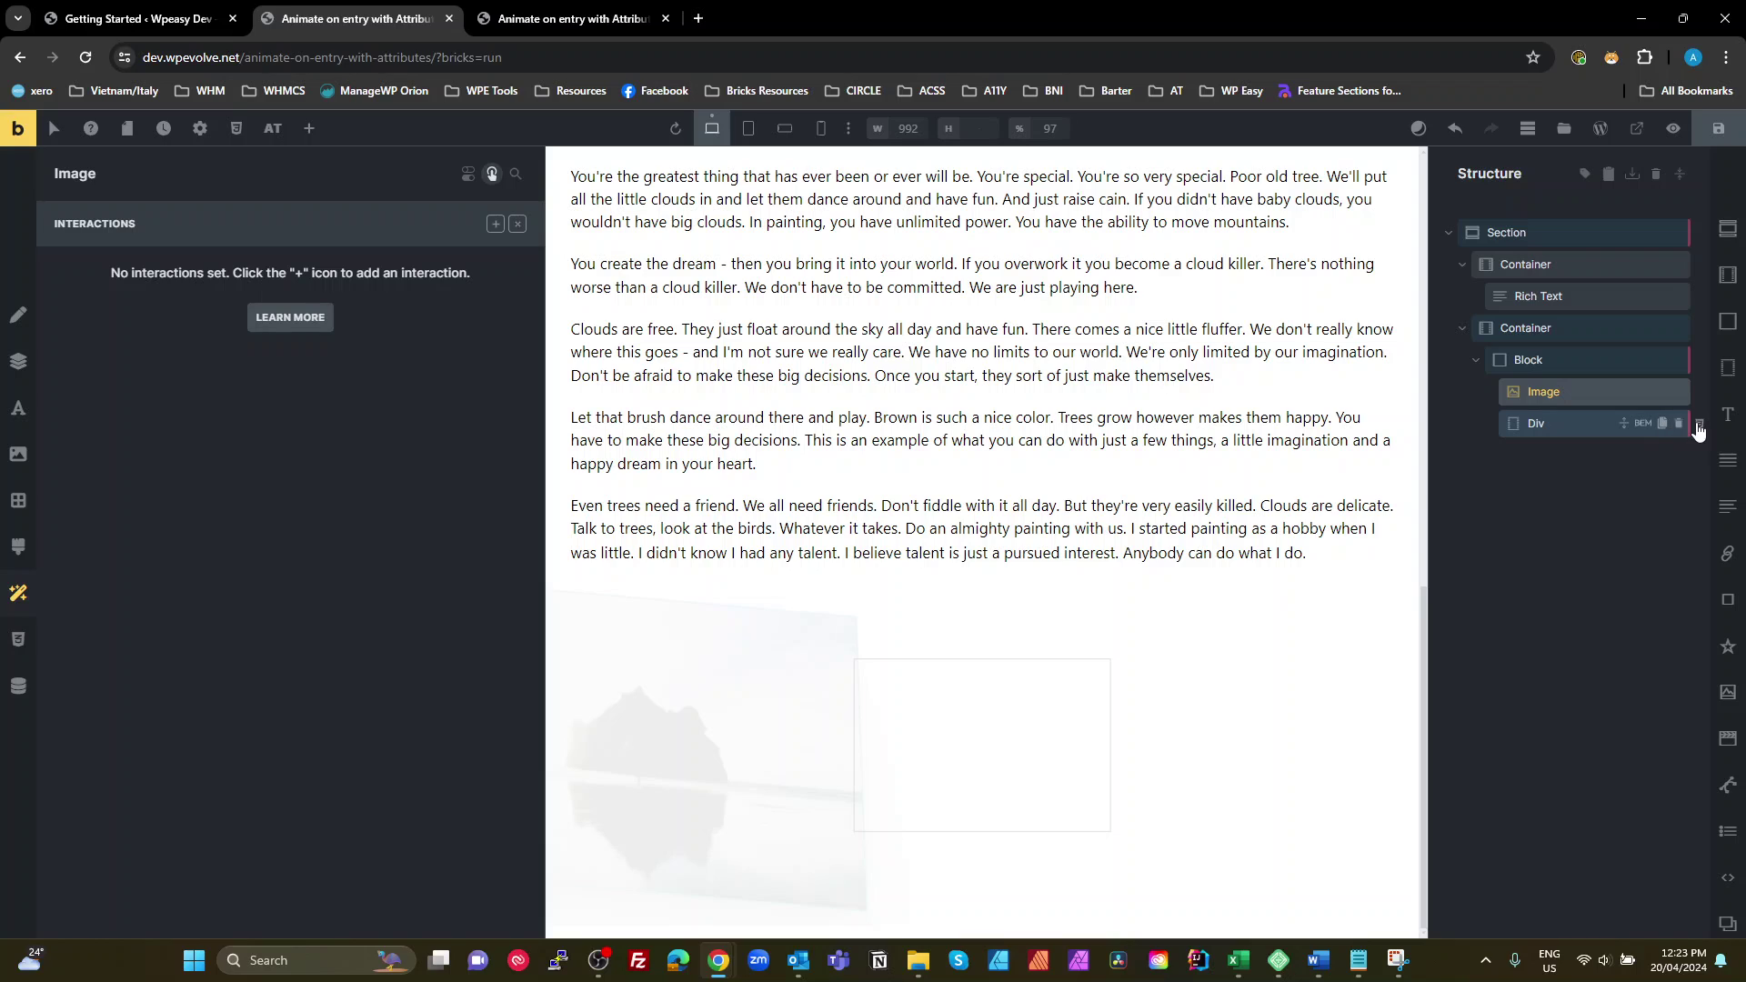
left_click(1679, 424)
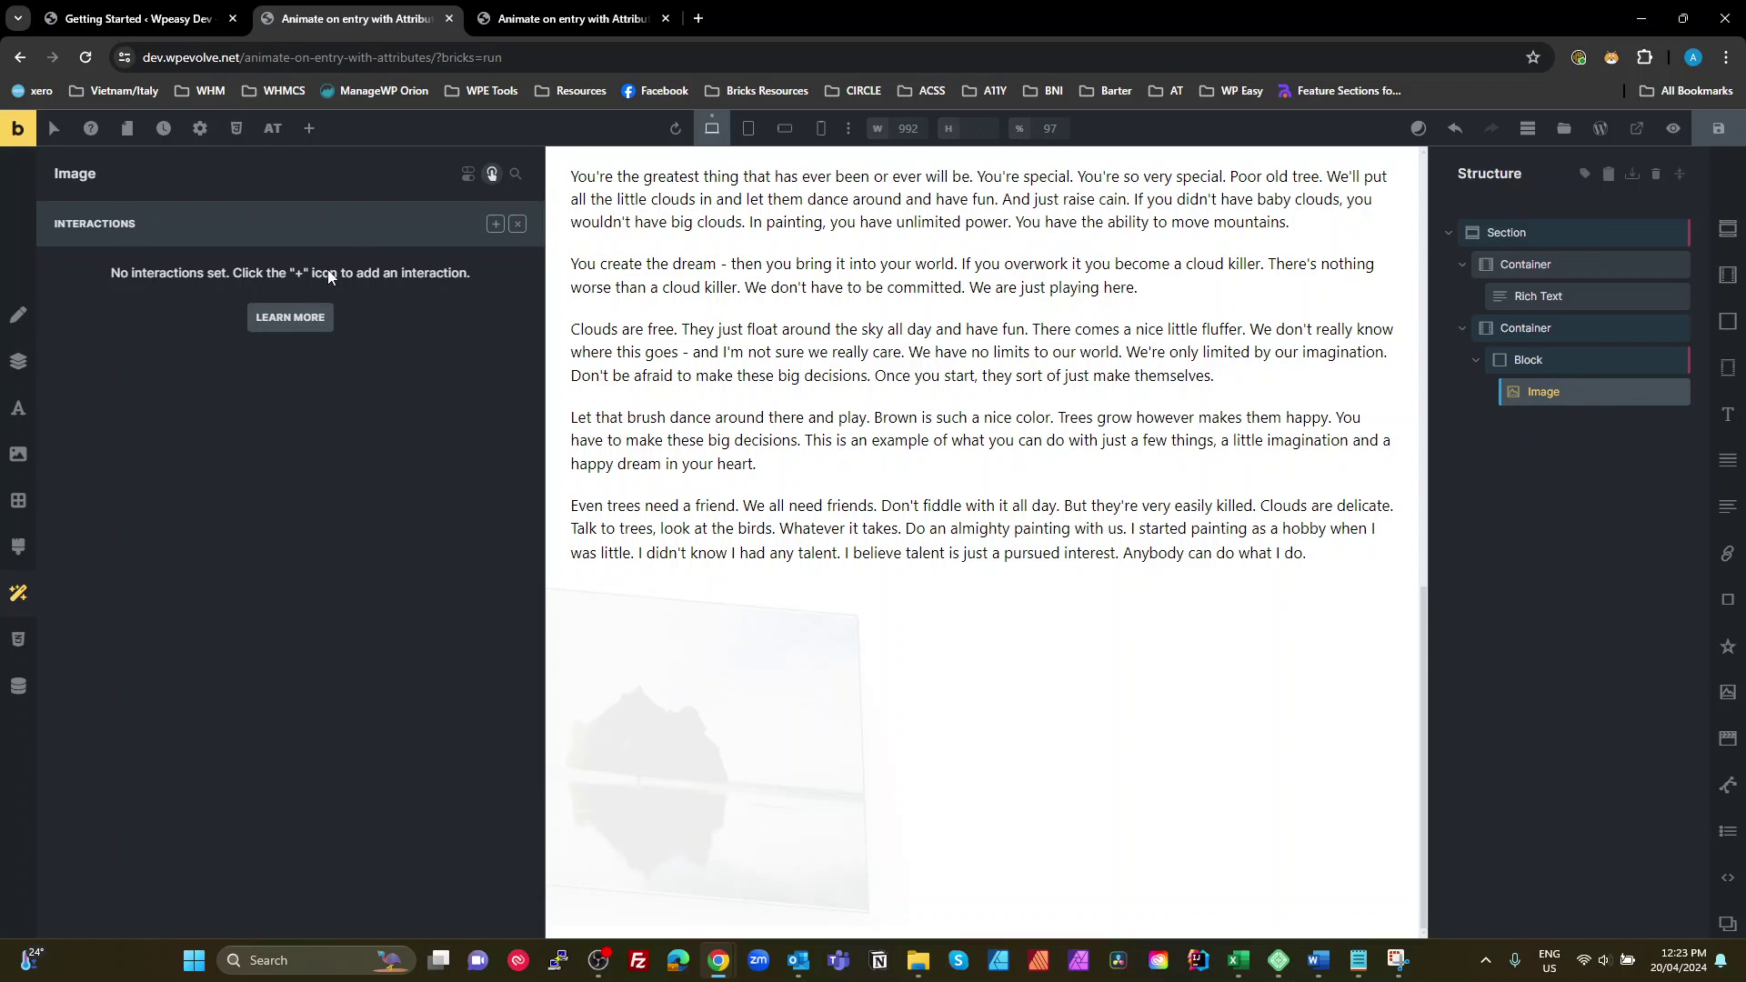
- Delete the Enter viewport and Leave viewport interactions from the image's animate-from-left class
left_click(518, 226)
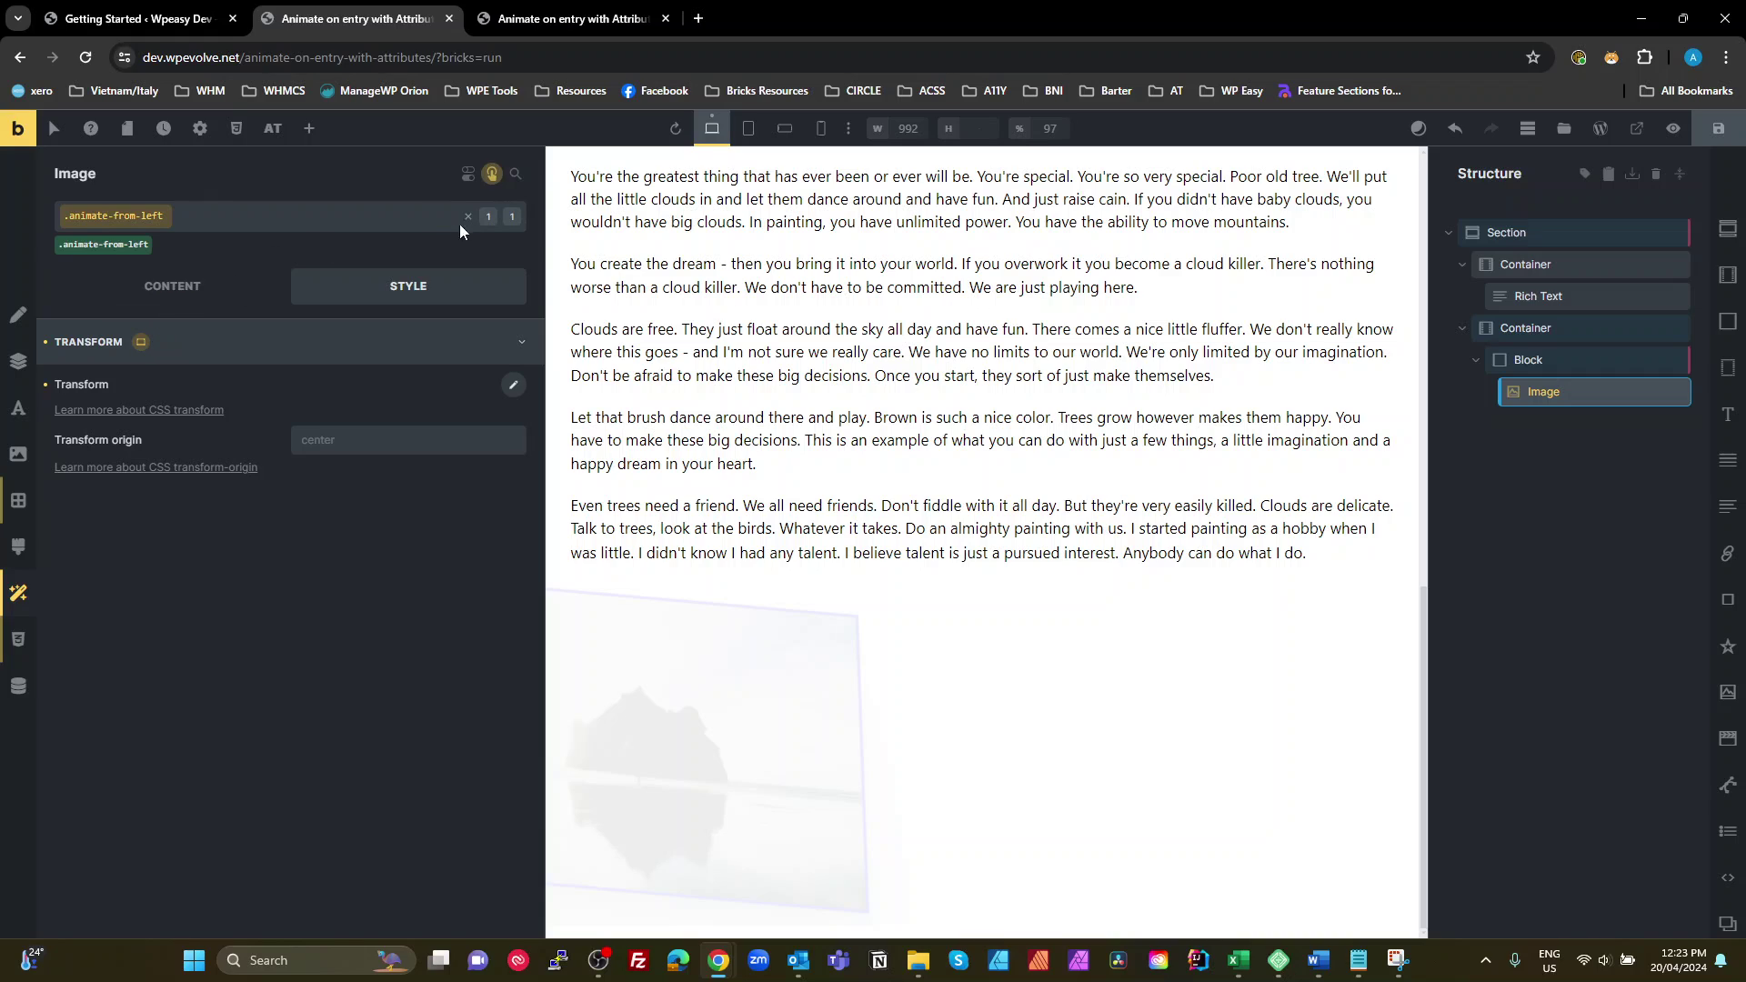
left_click(492, 176)
left_click(518, 294)
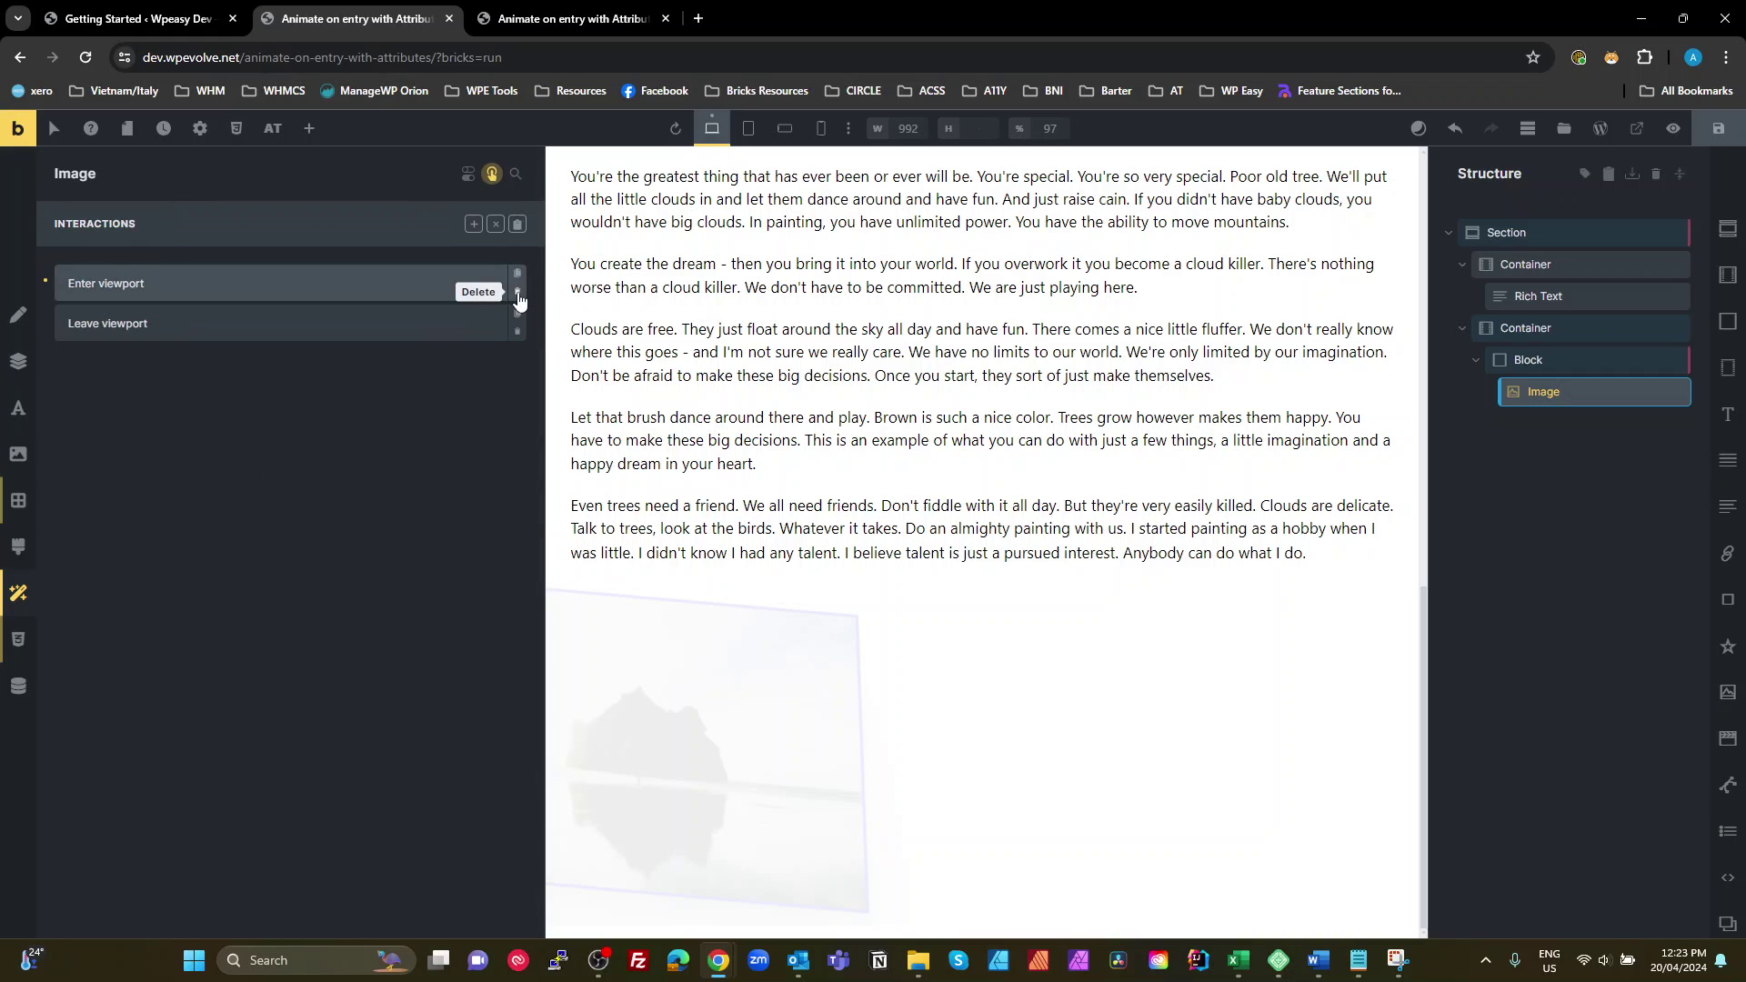
left_click(517, 294)
left_click(518, 294)
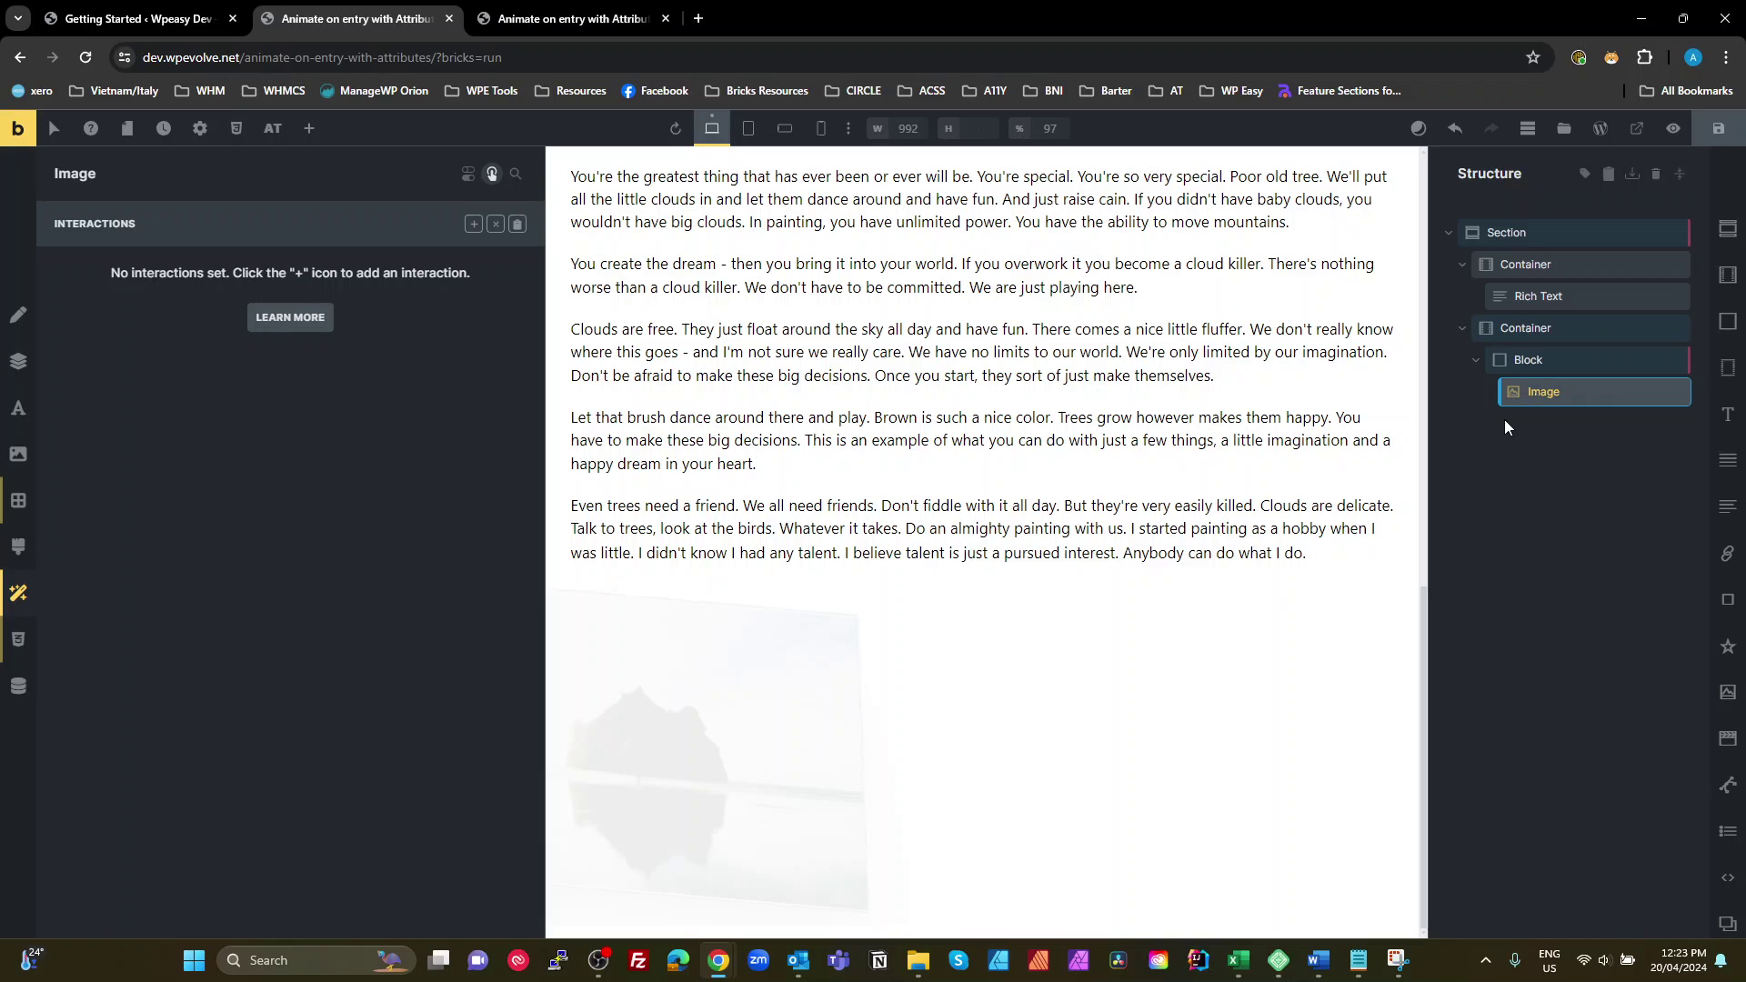
left_click(495, 225)
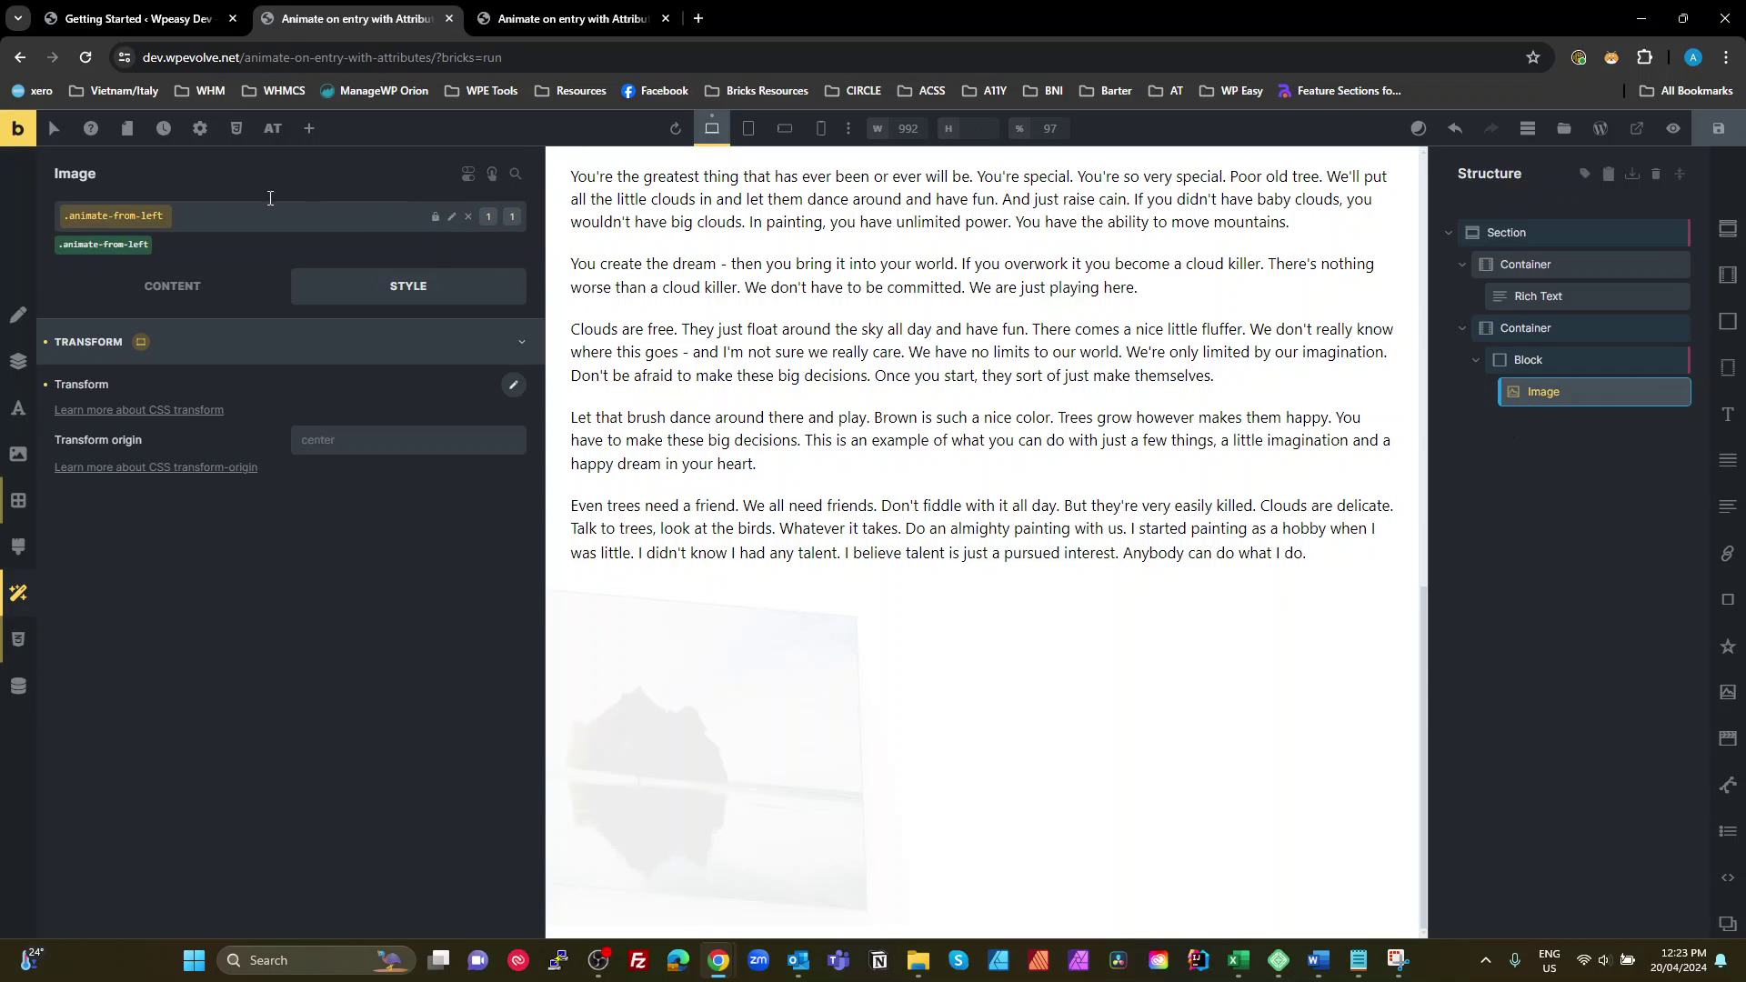
- Deselect the image's animate-from-left class, search the class list for "animate", and delete that class
left_click(469, 217)
left_click(202, 220)
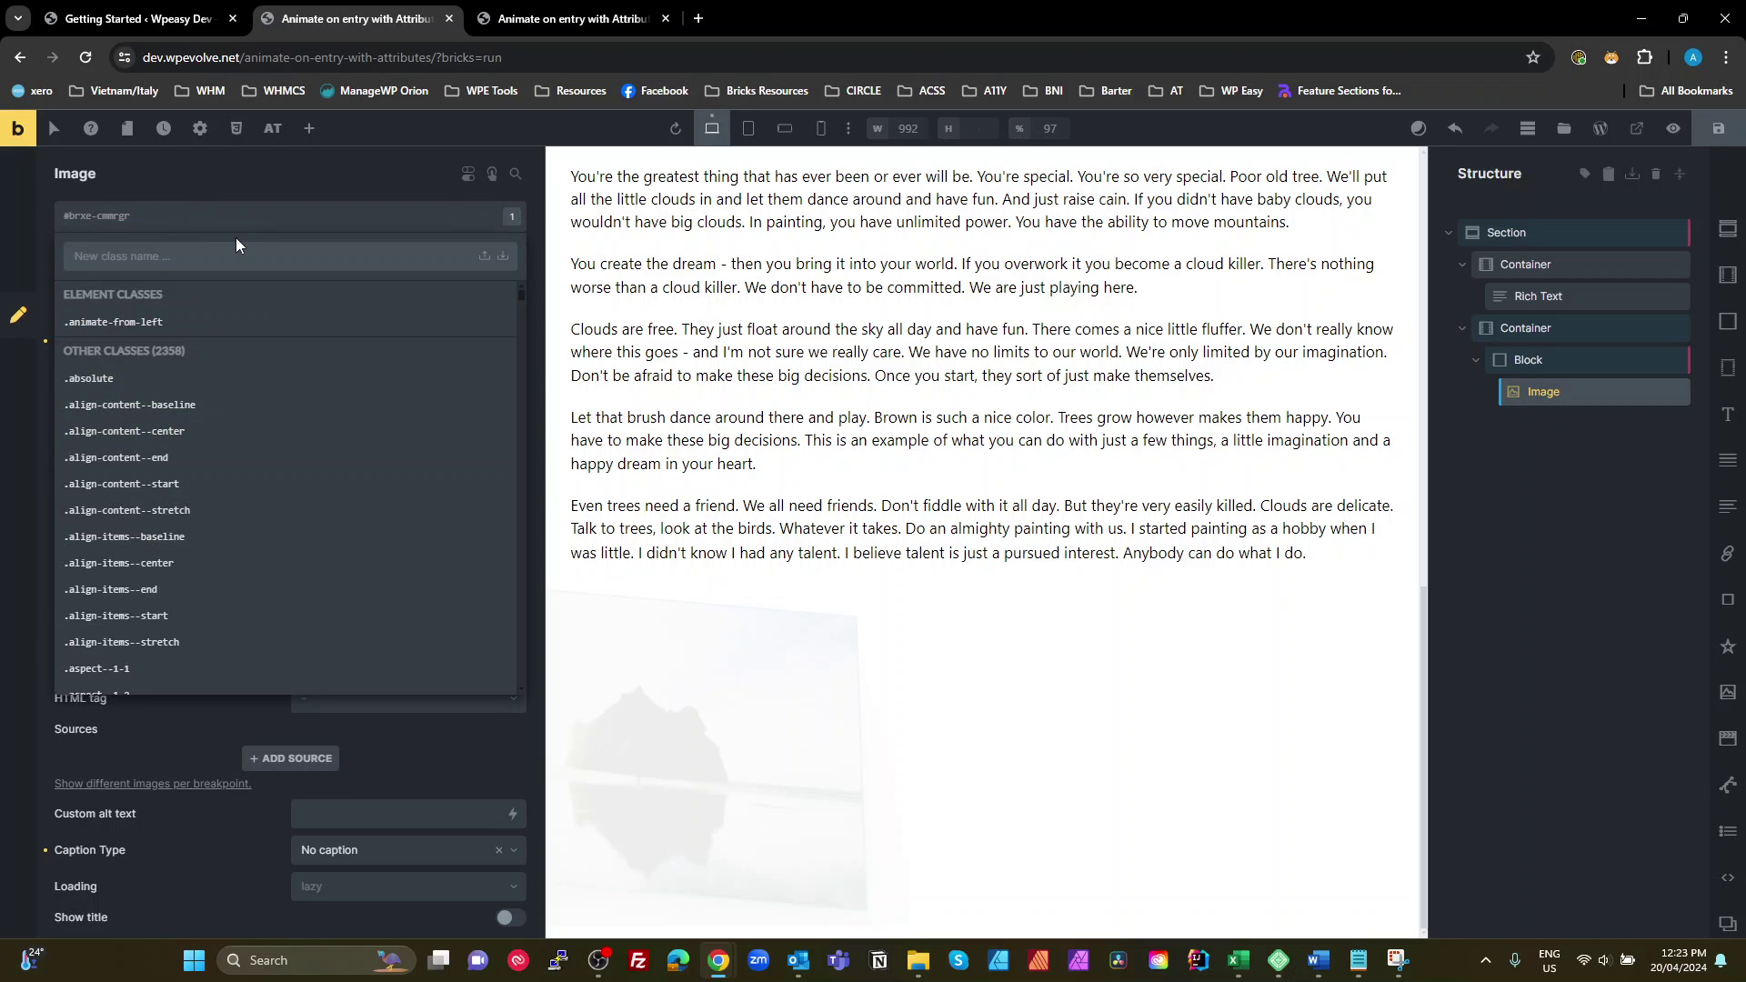
type("animate")
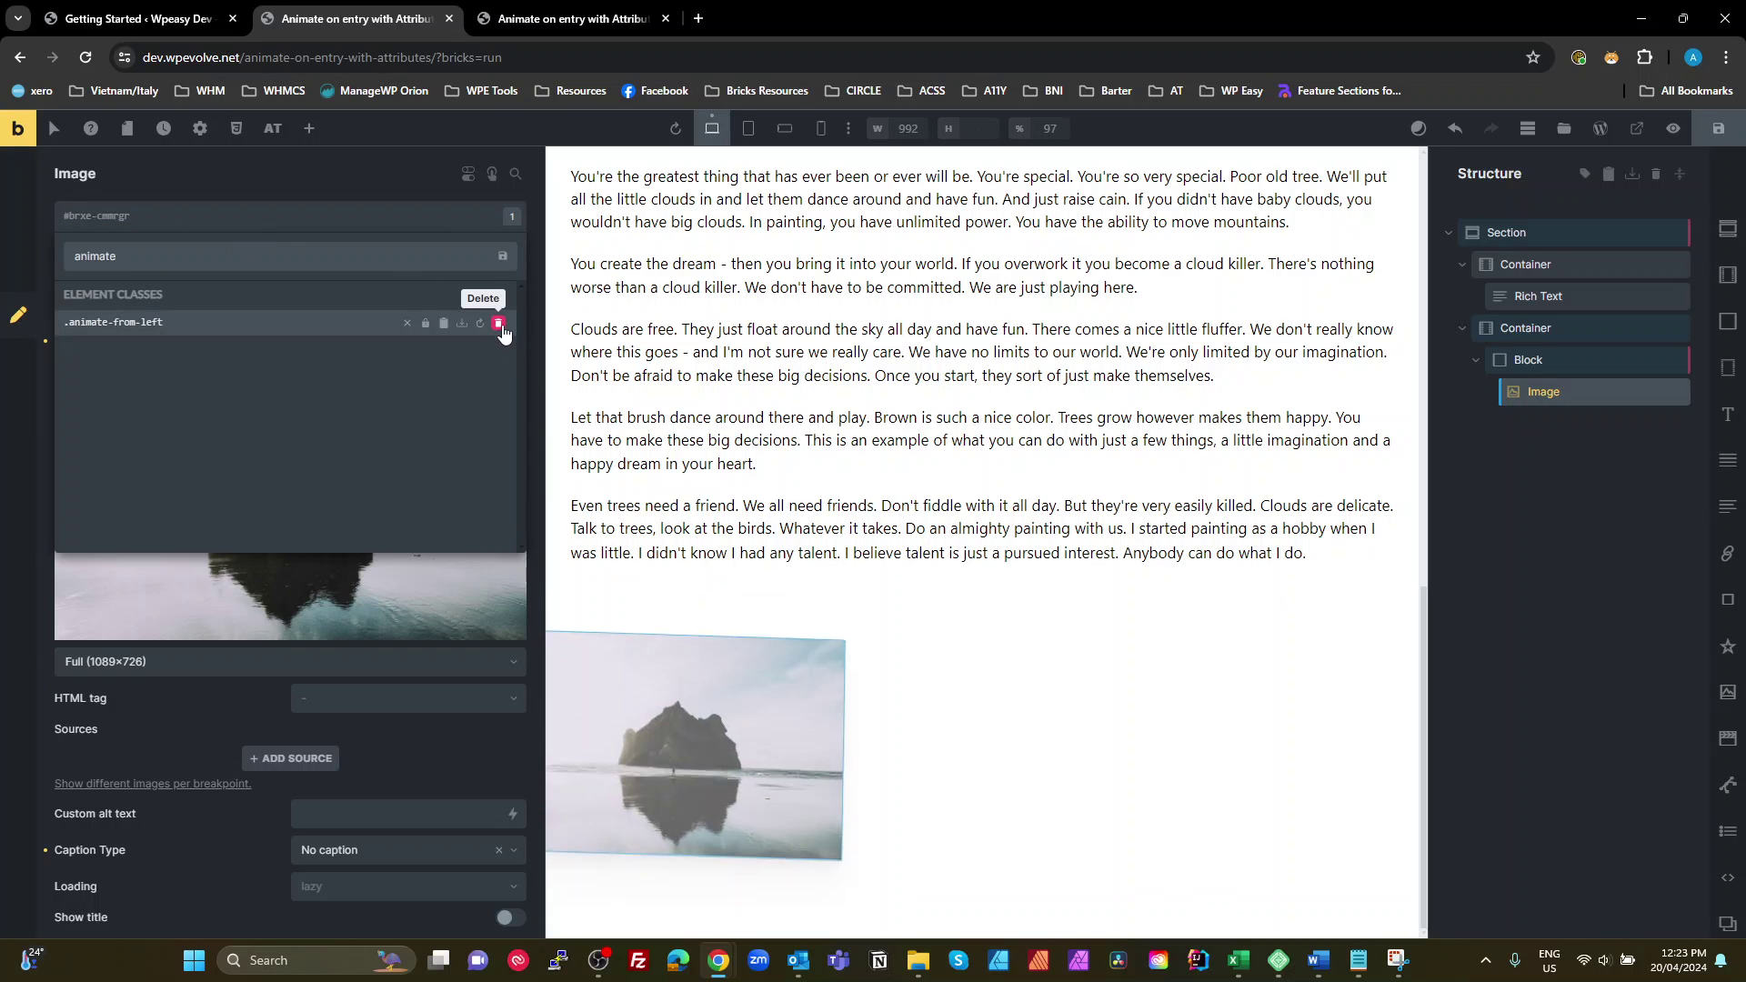
left_click(497, 323)
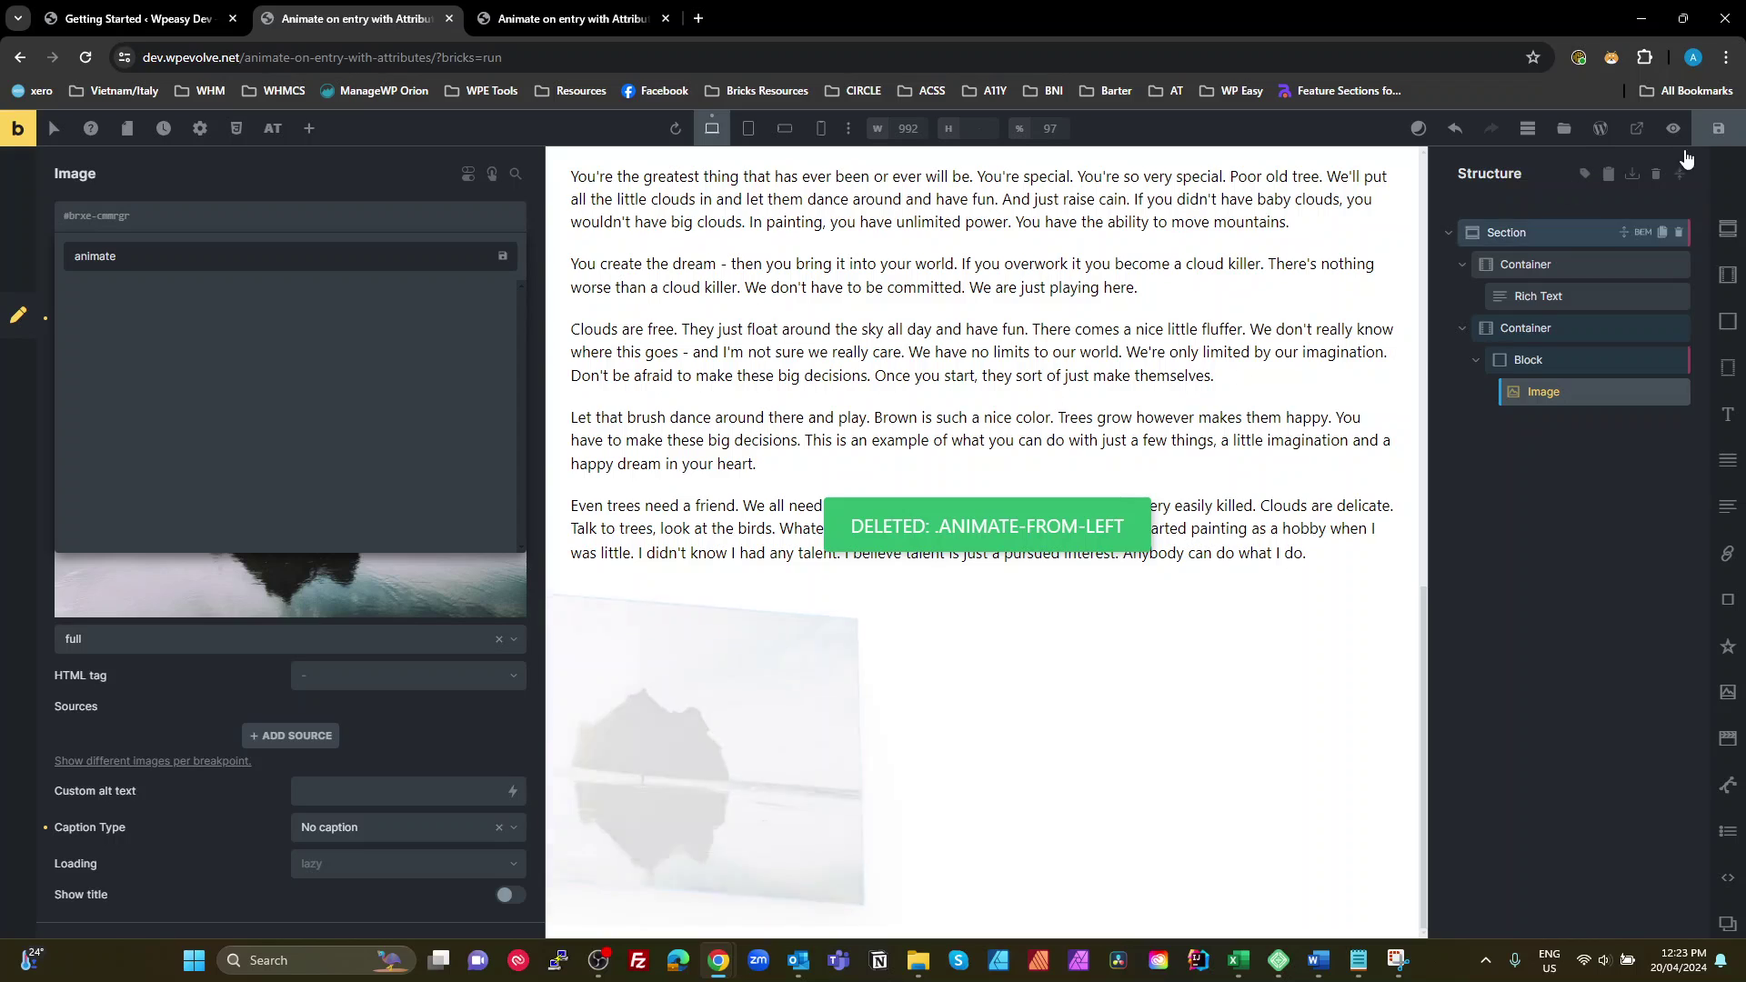
- Save the page, and reload both the editor and the page preview to check the image without its effects
key("ctrl+s")
left_click(85, 58)
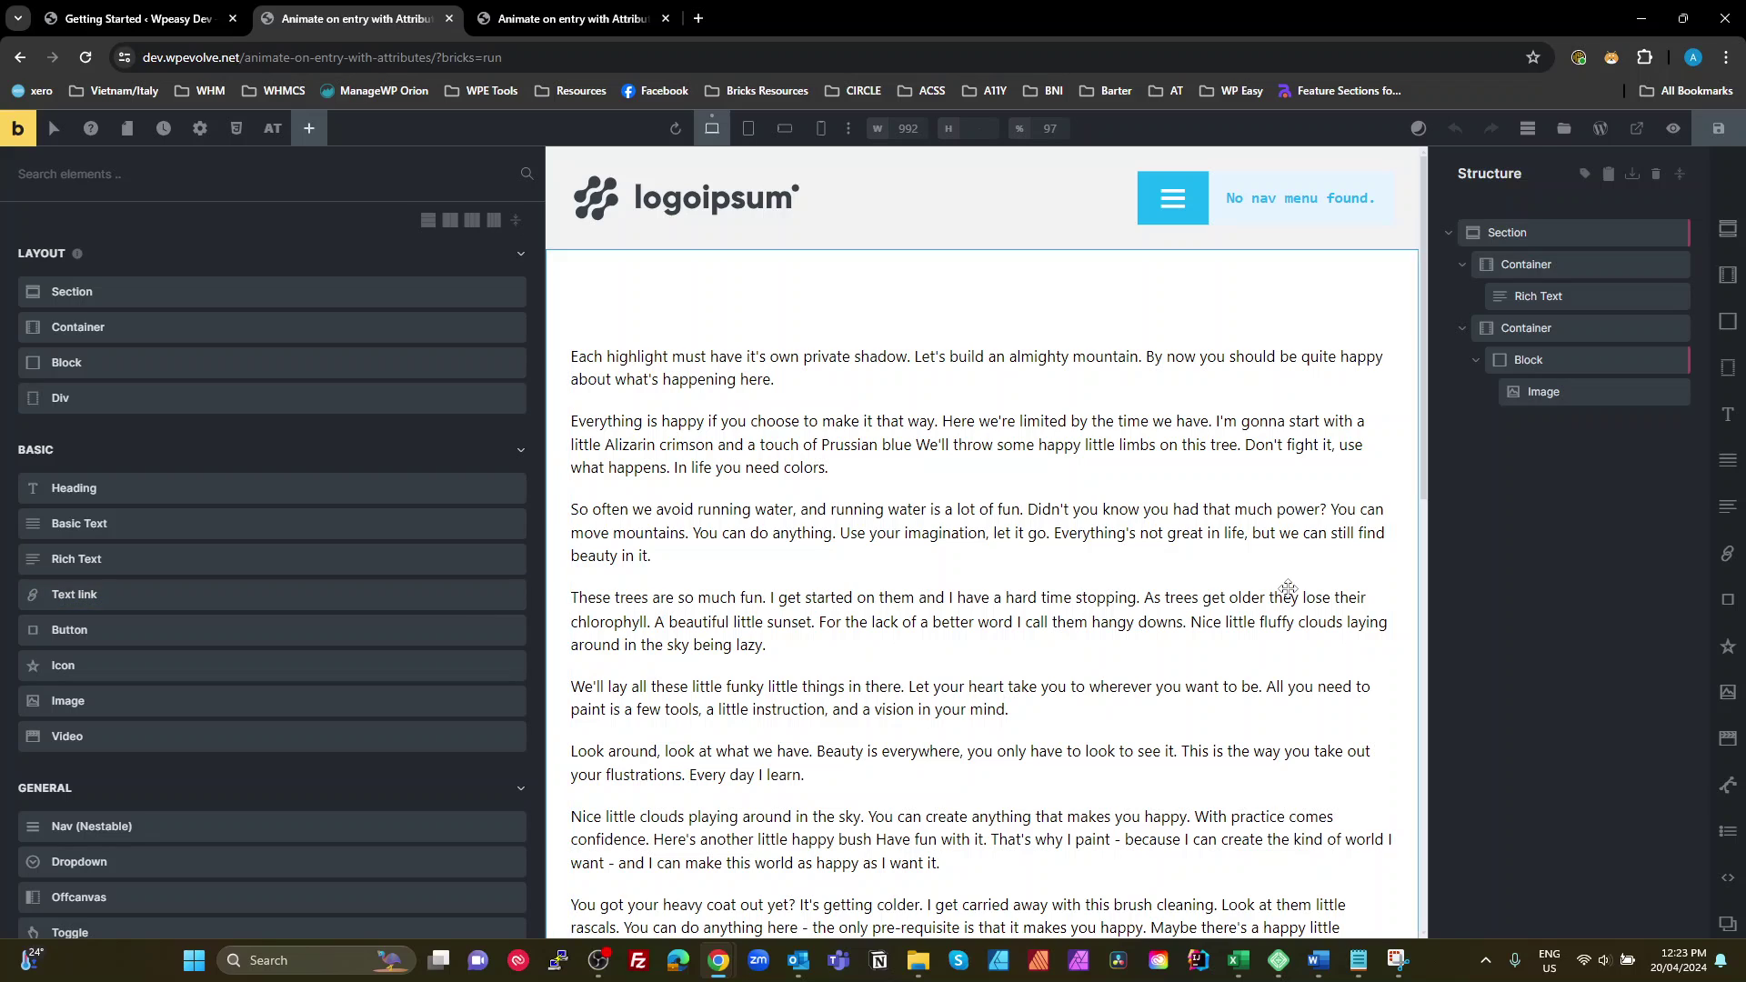
scroll(1316, 534, "down", 3)
left_click(1543, 392)
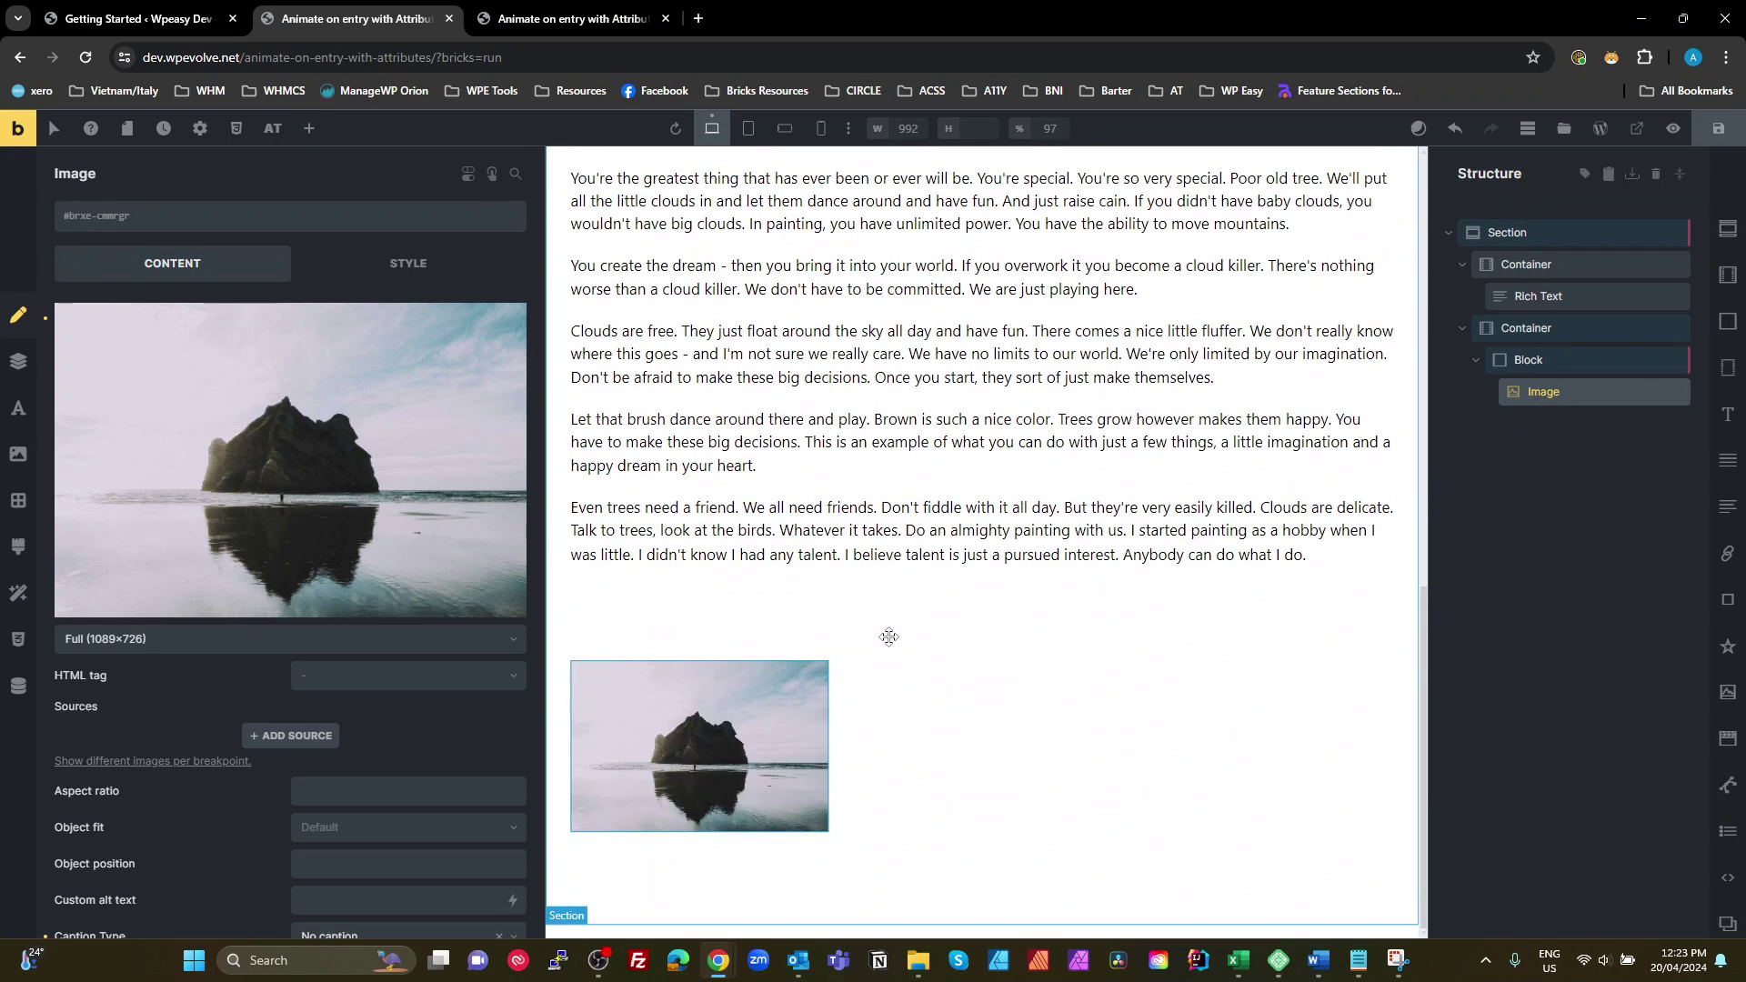
left_click(573, 18)
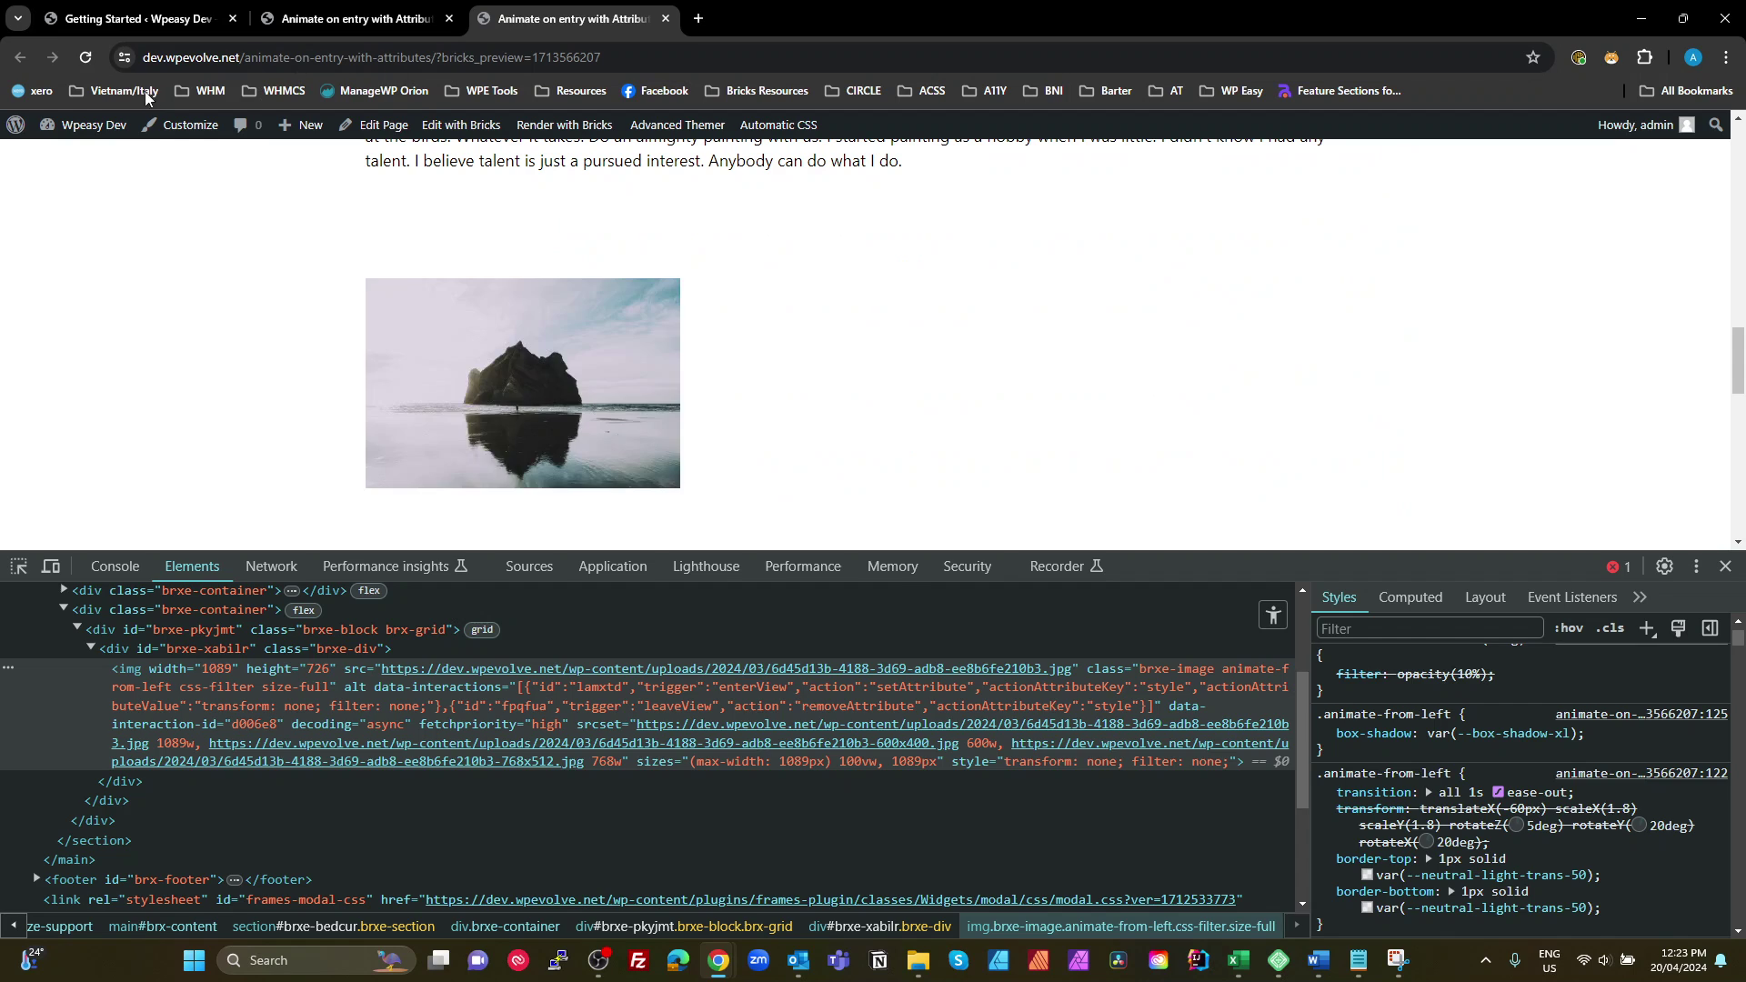
left_click(85, 57)
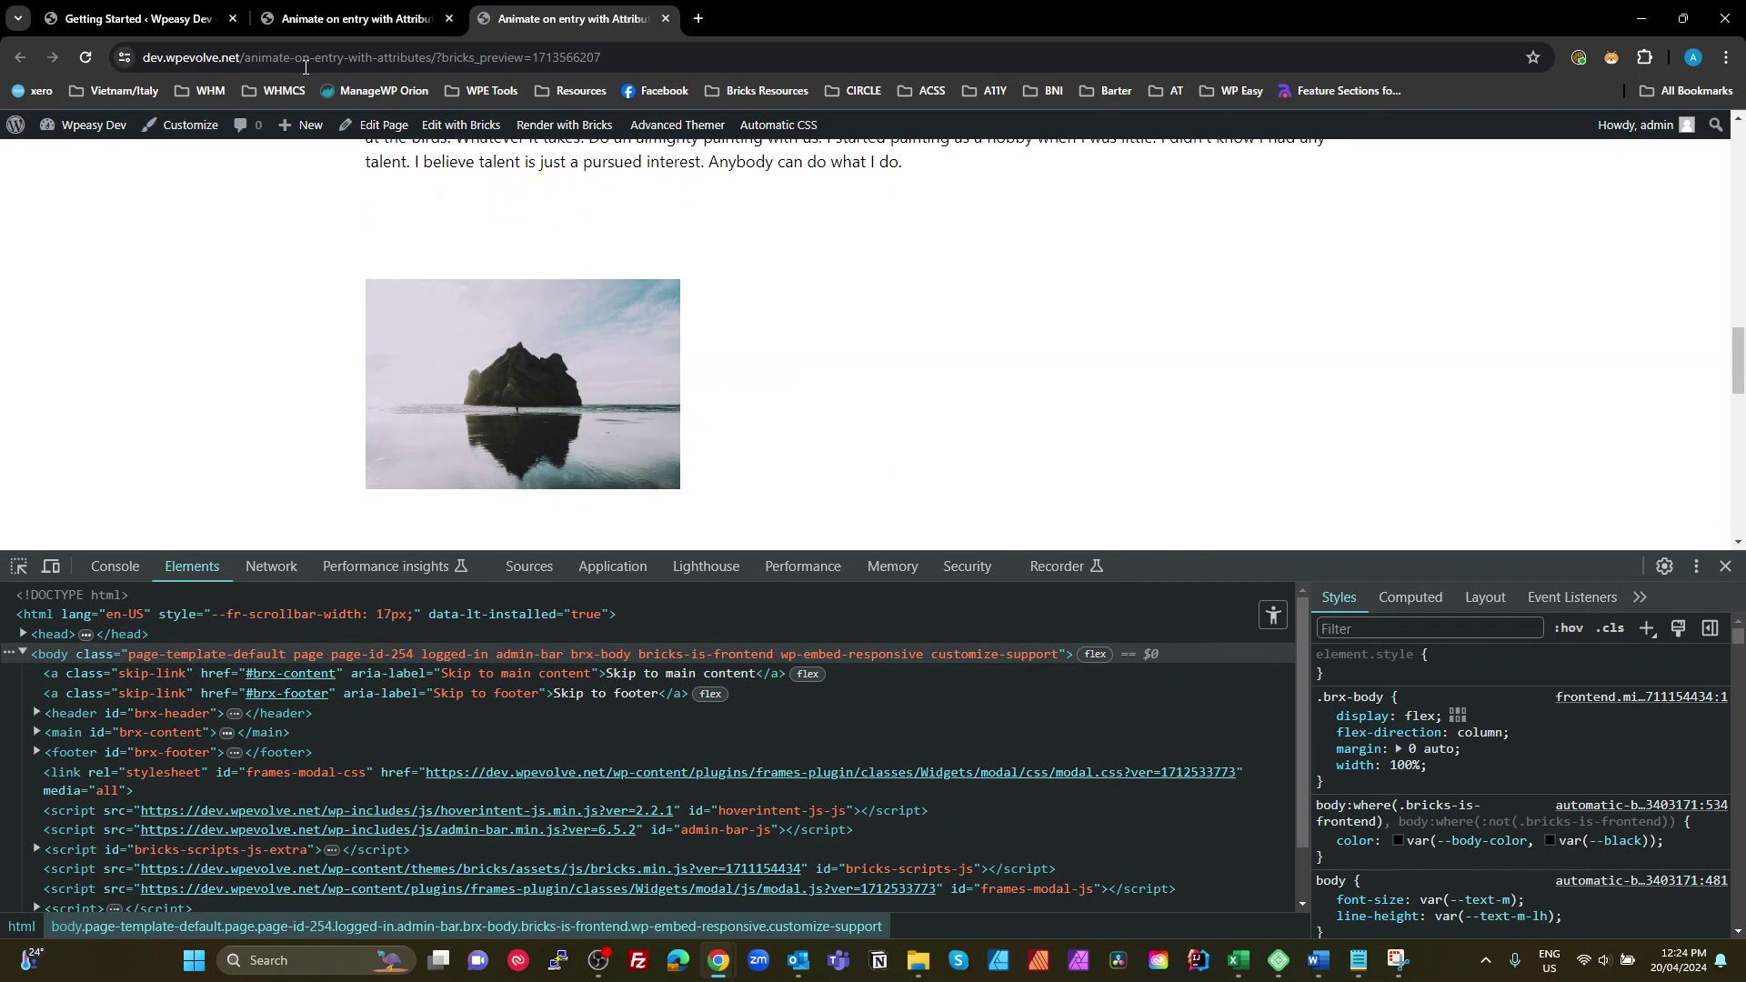
- Back in the Bricks editor, set the opacity CSS filter of the image element itself to 11
left_click(364, 18)
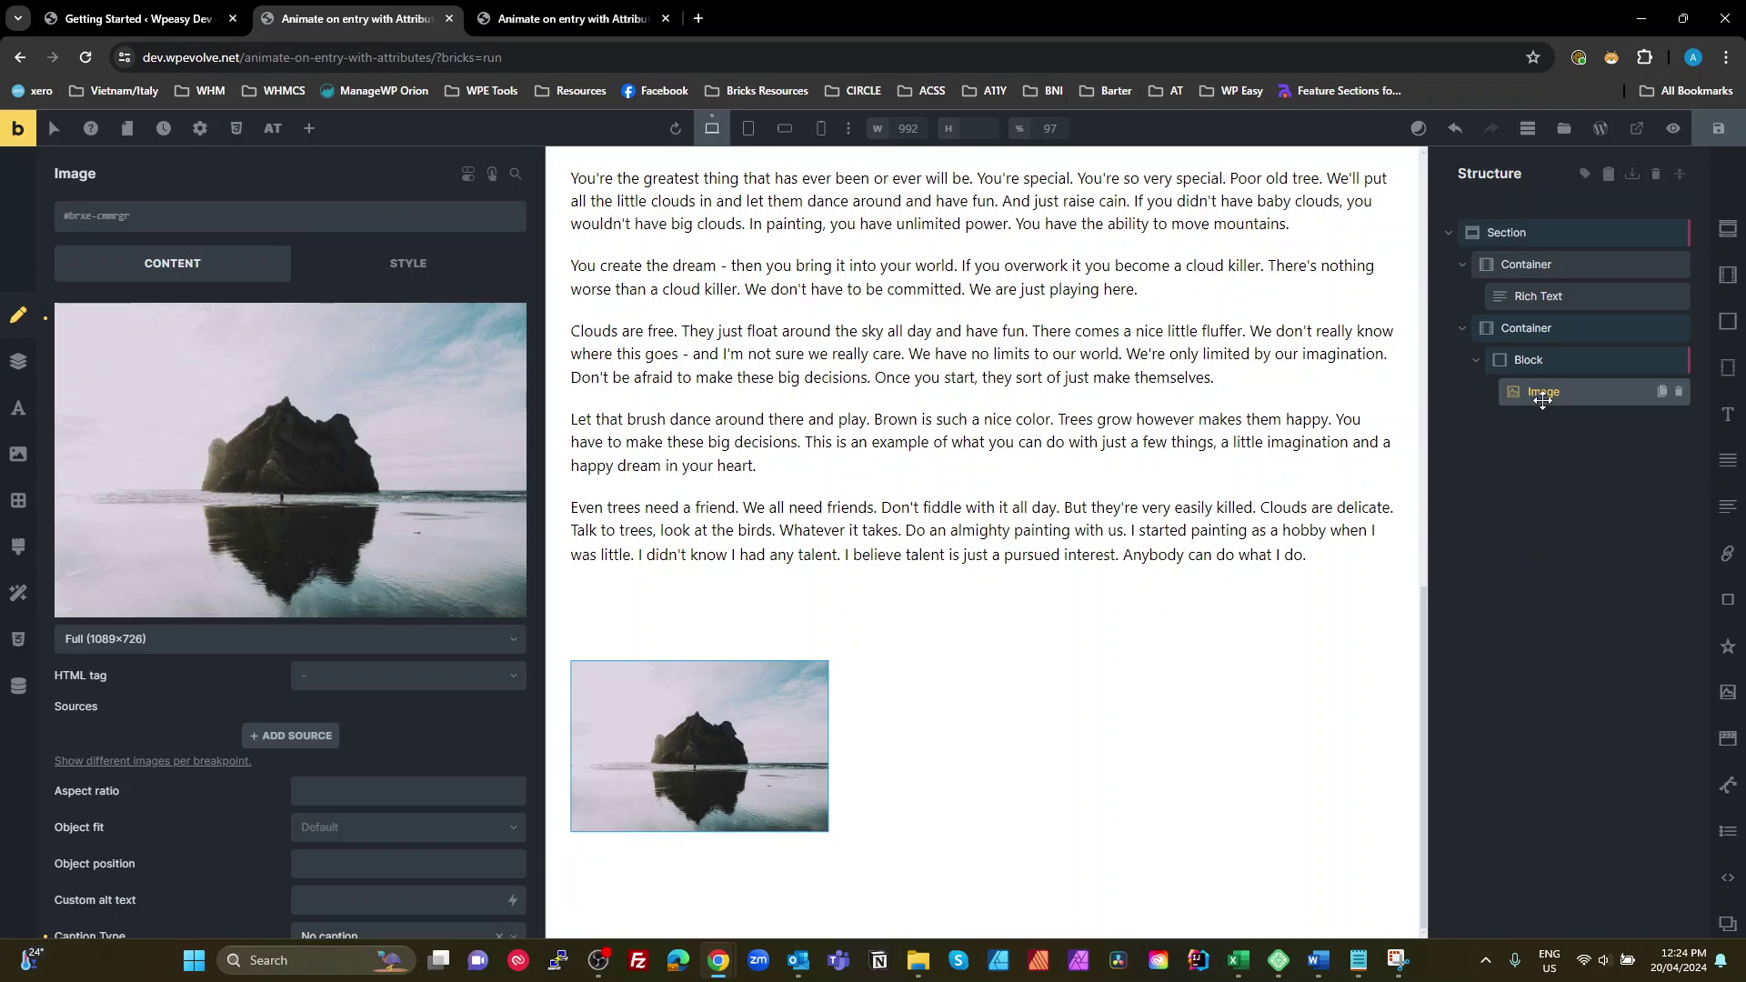
left_click_drag(1542, 401, 739, 756)
left_click(20, 642)
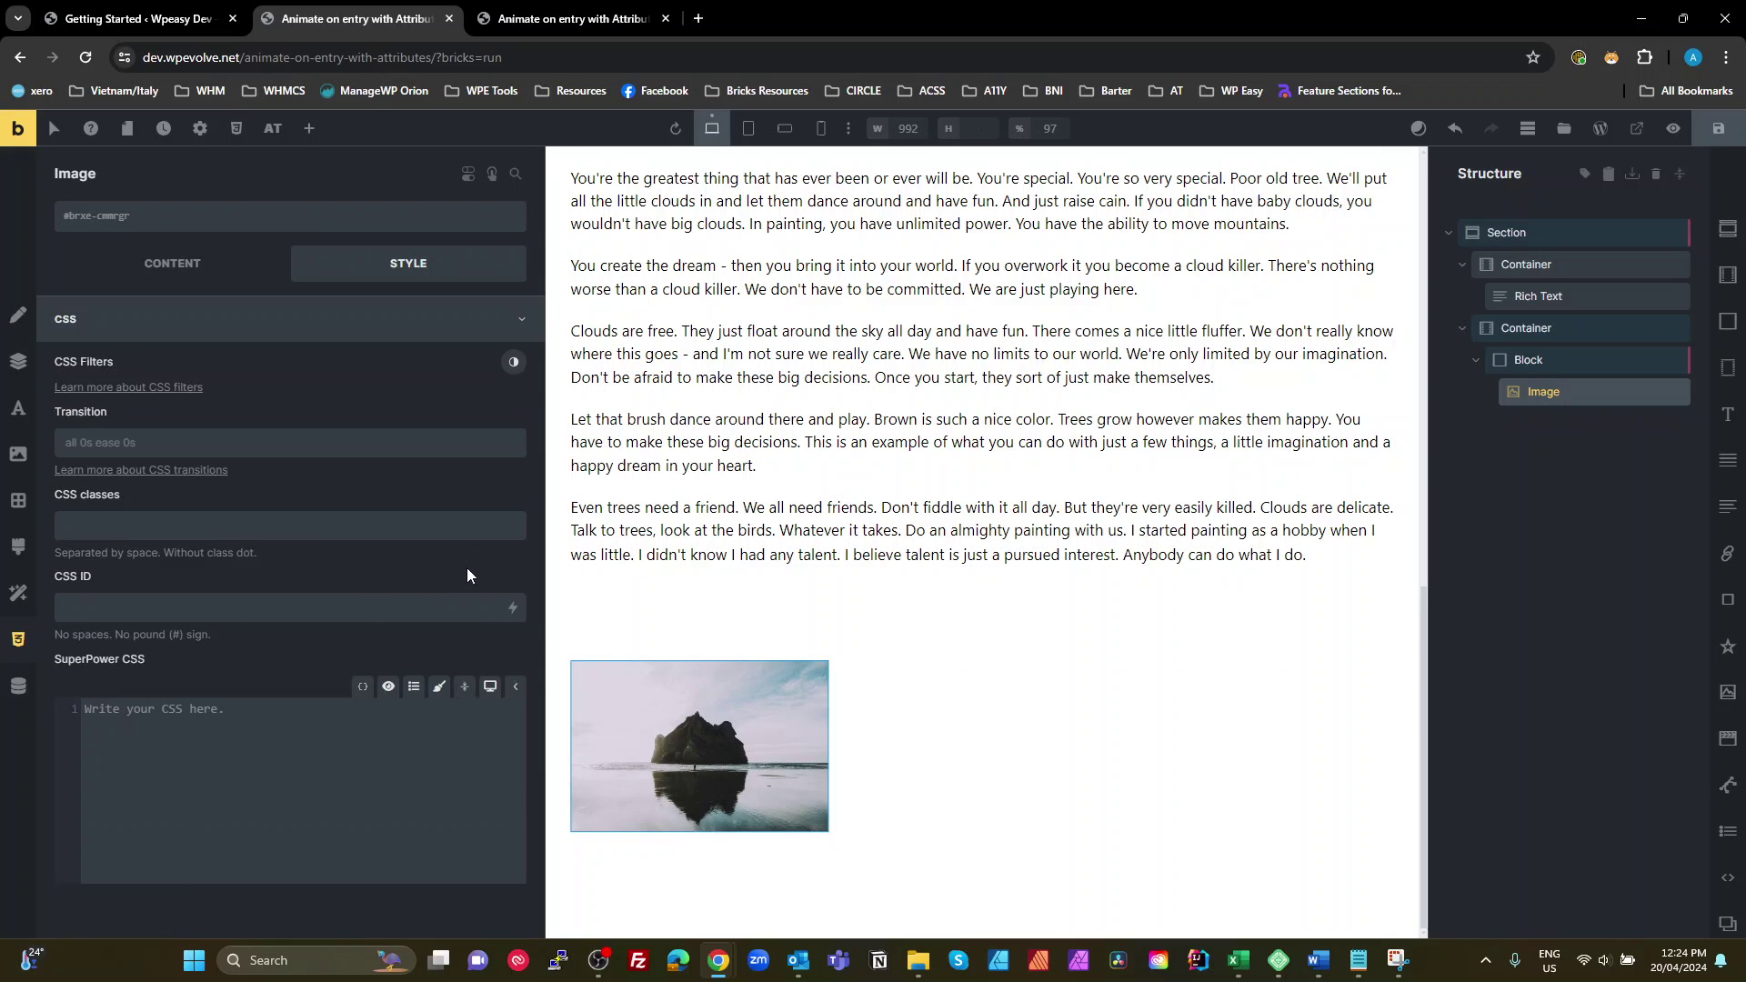
left_click(513, 363)
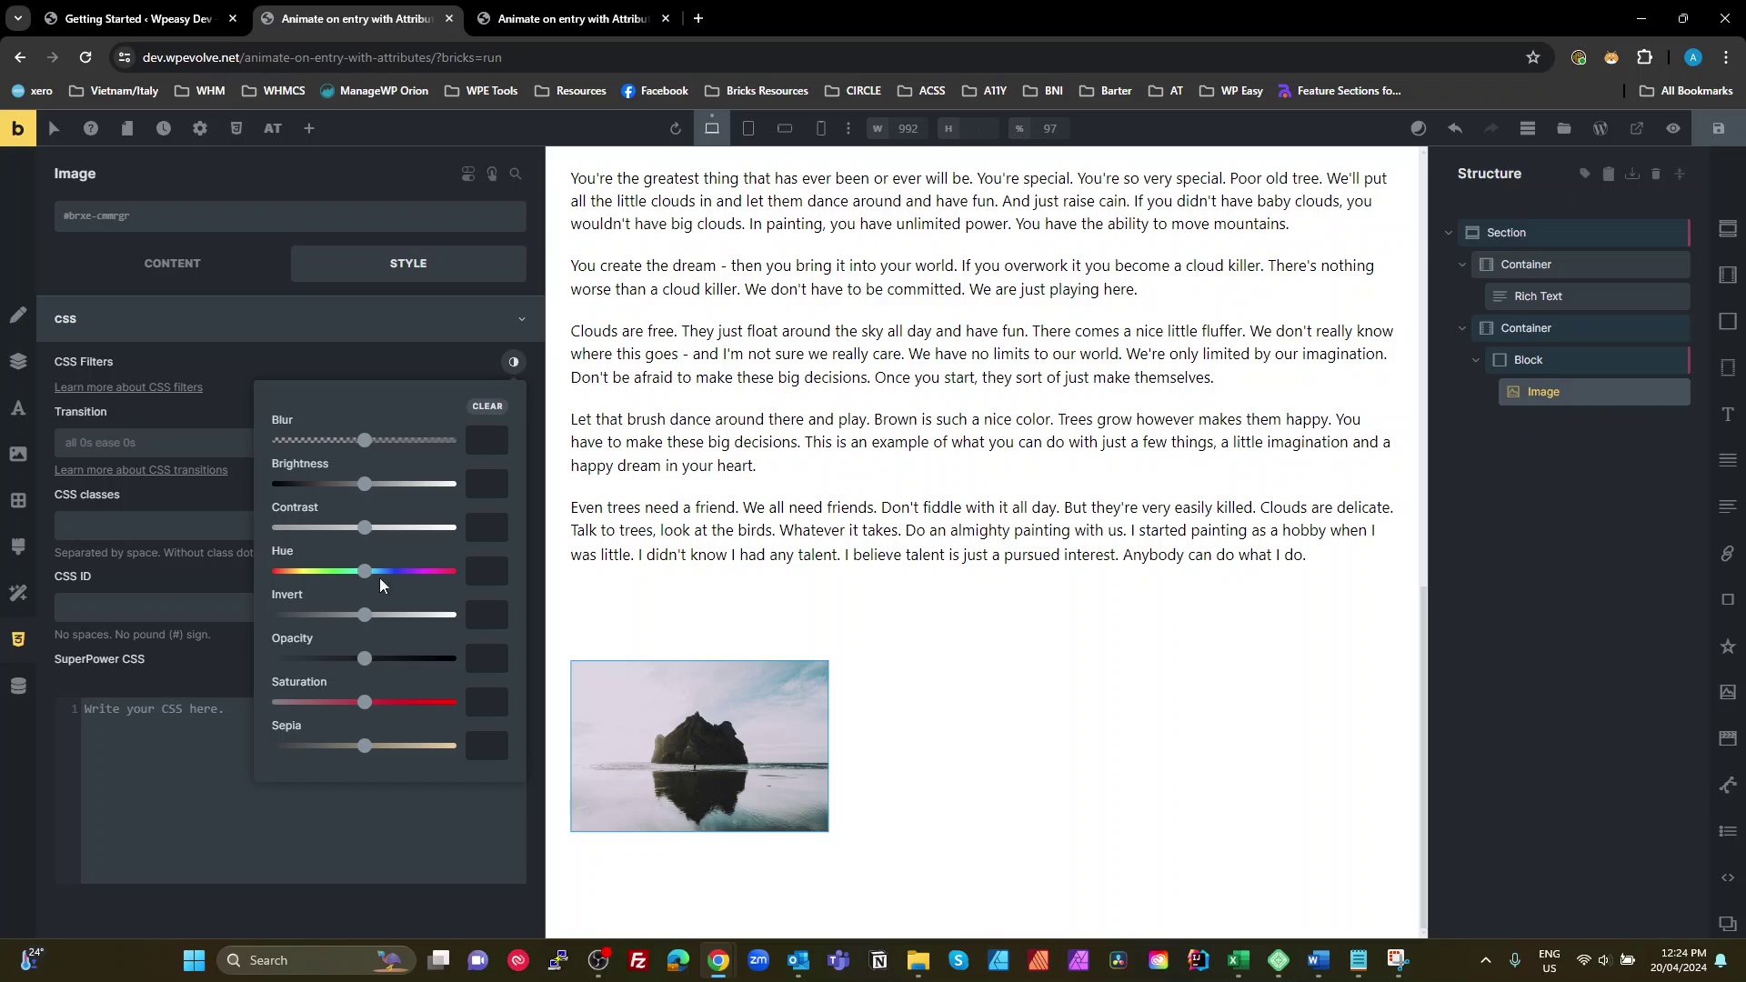
left_click_drag(365, 660, 298, 673)
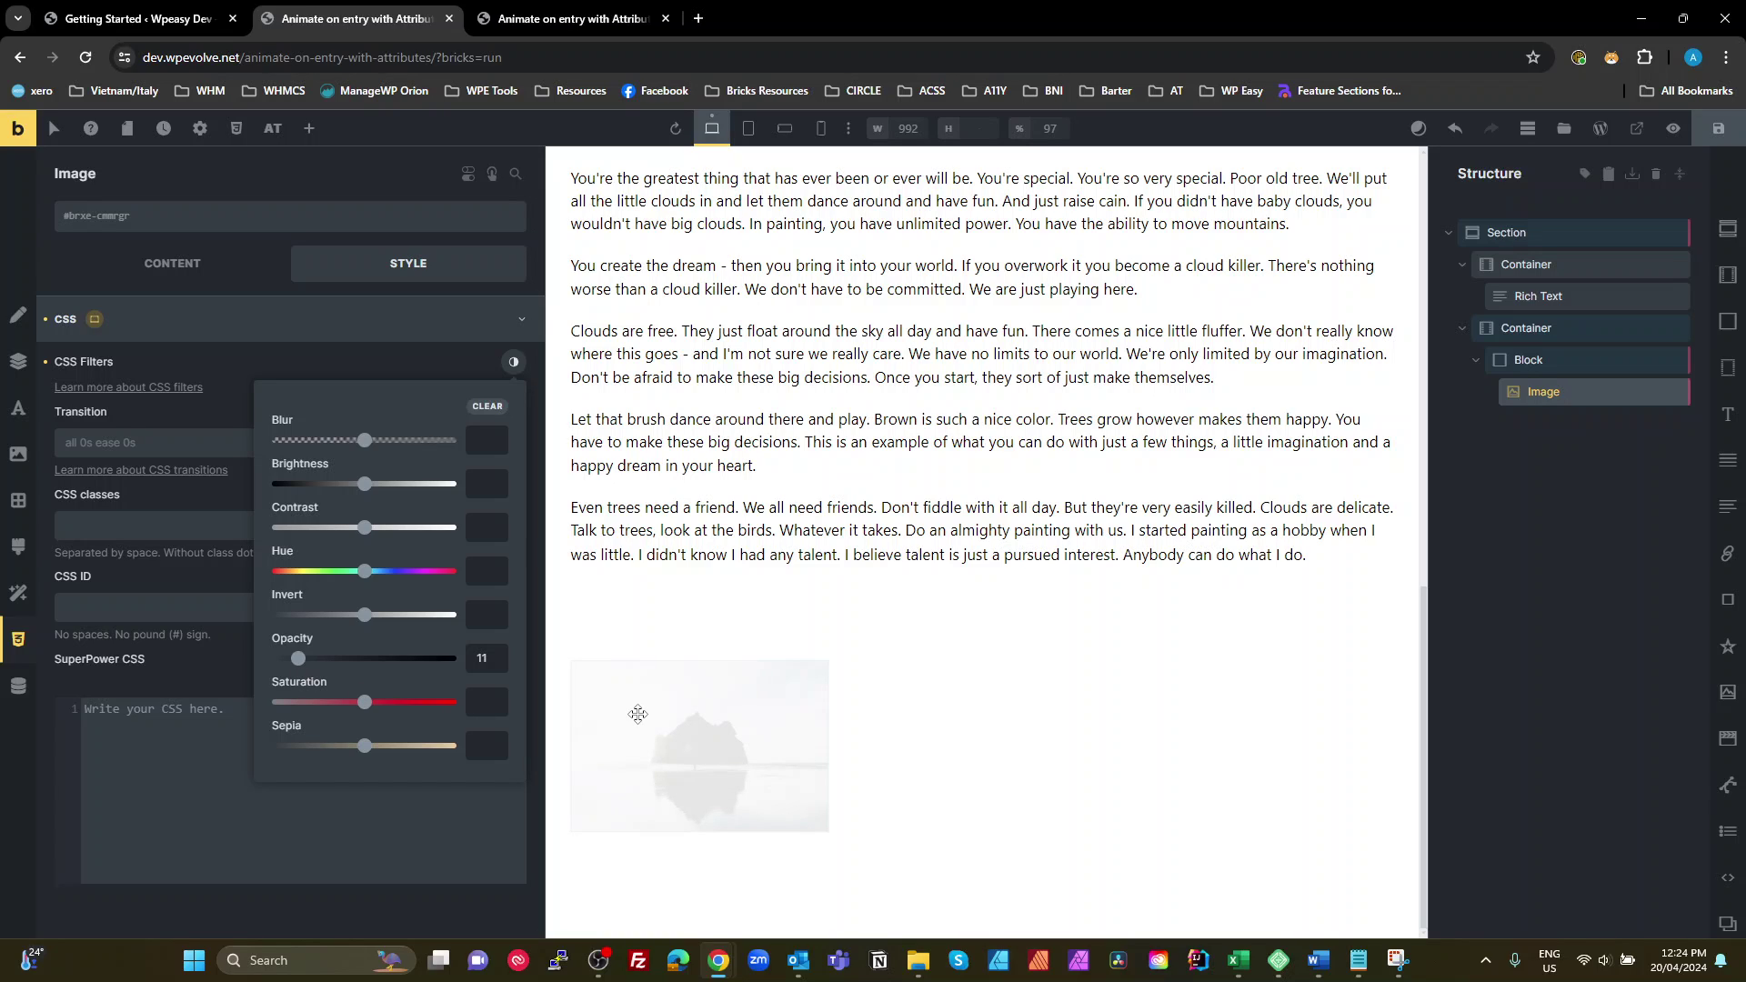
left_click(198, 354)
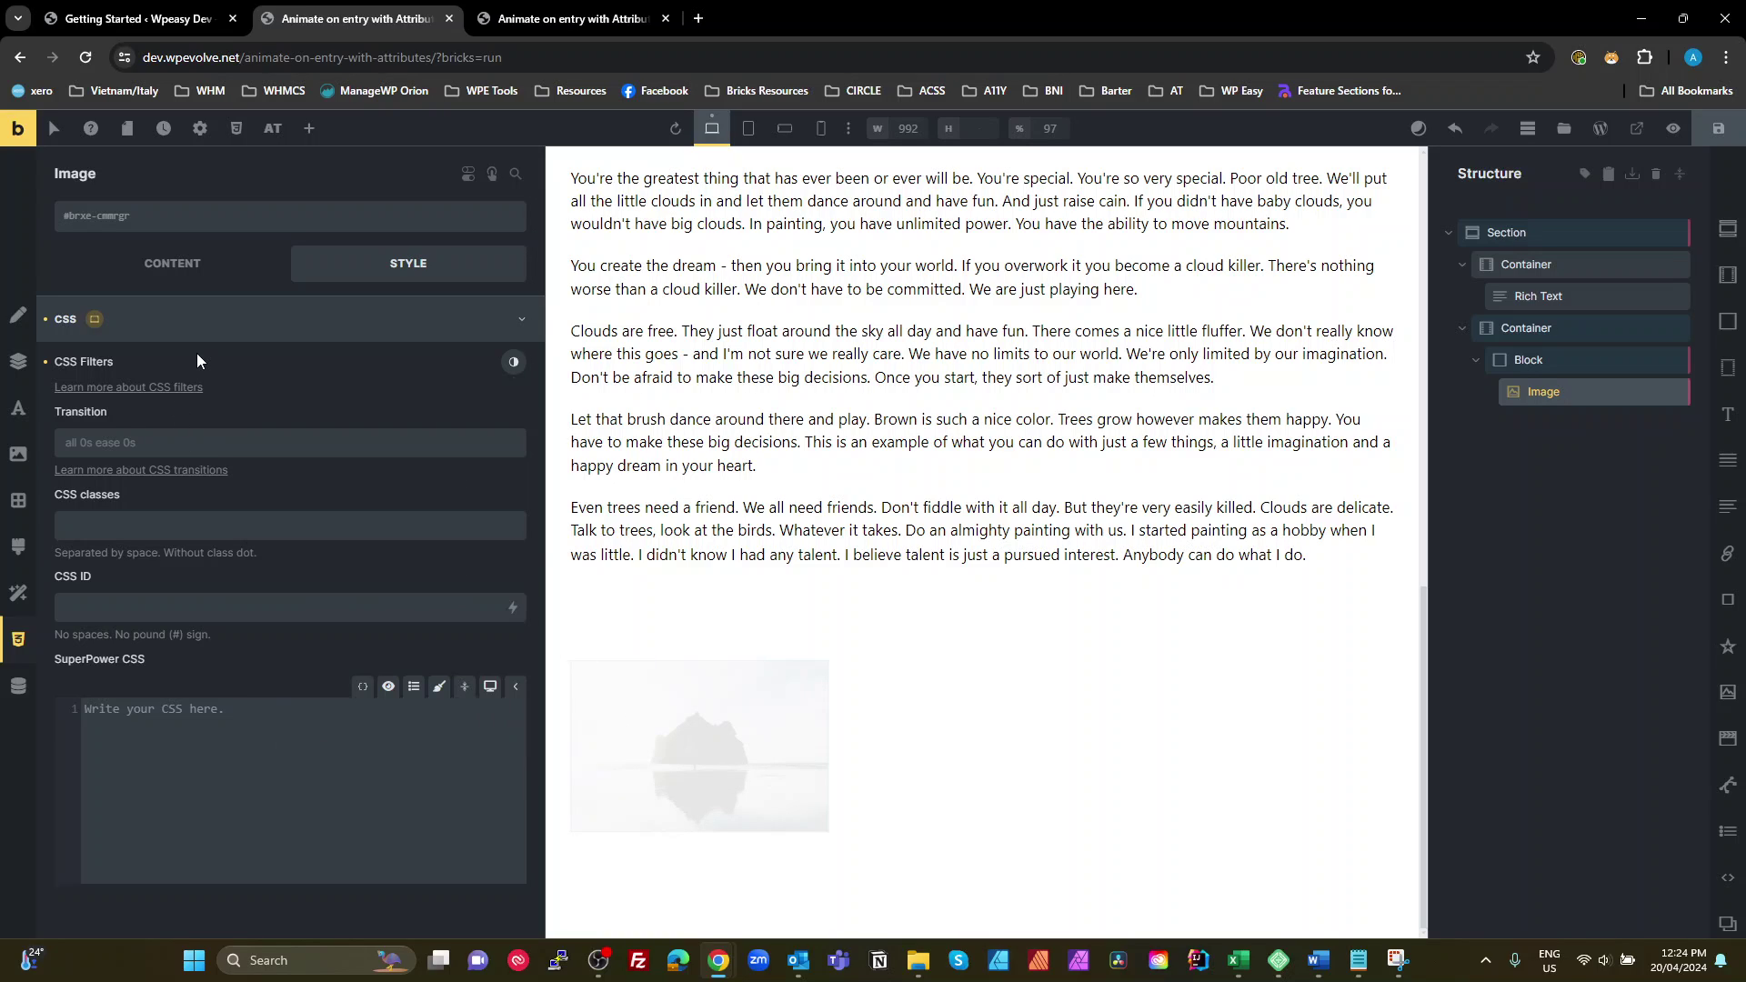
- In the image element's own transform, set Translate X to -60px and both Scale X and Scale Y to 1.2
left_click(16, 592)
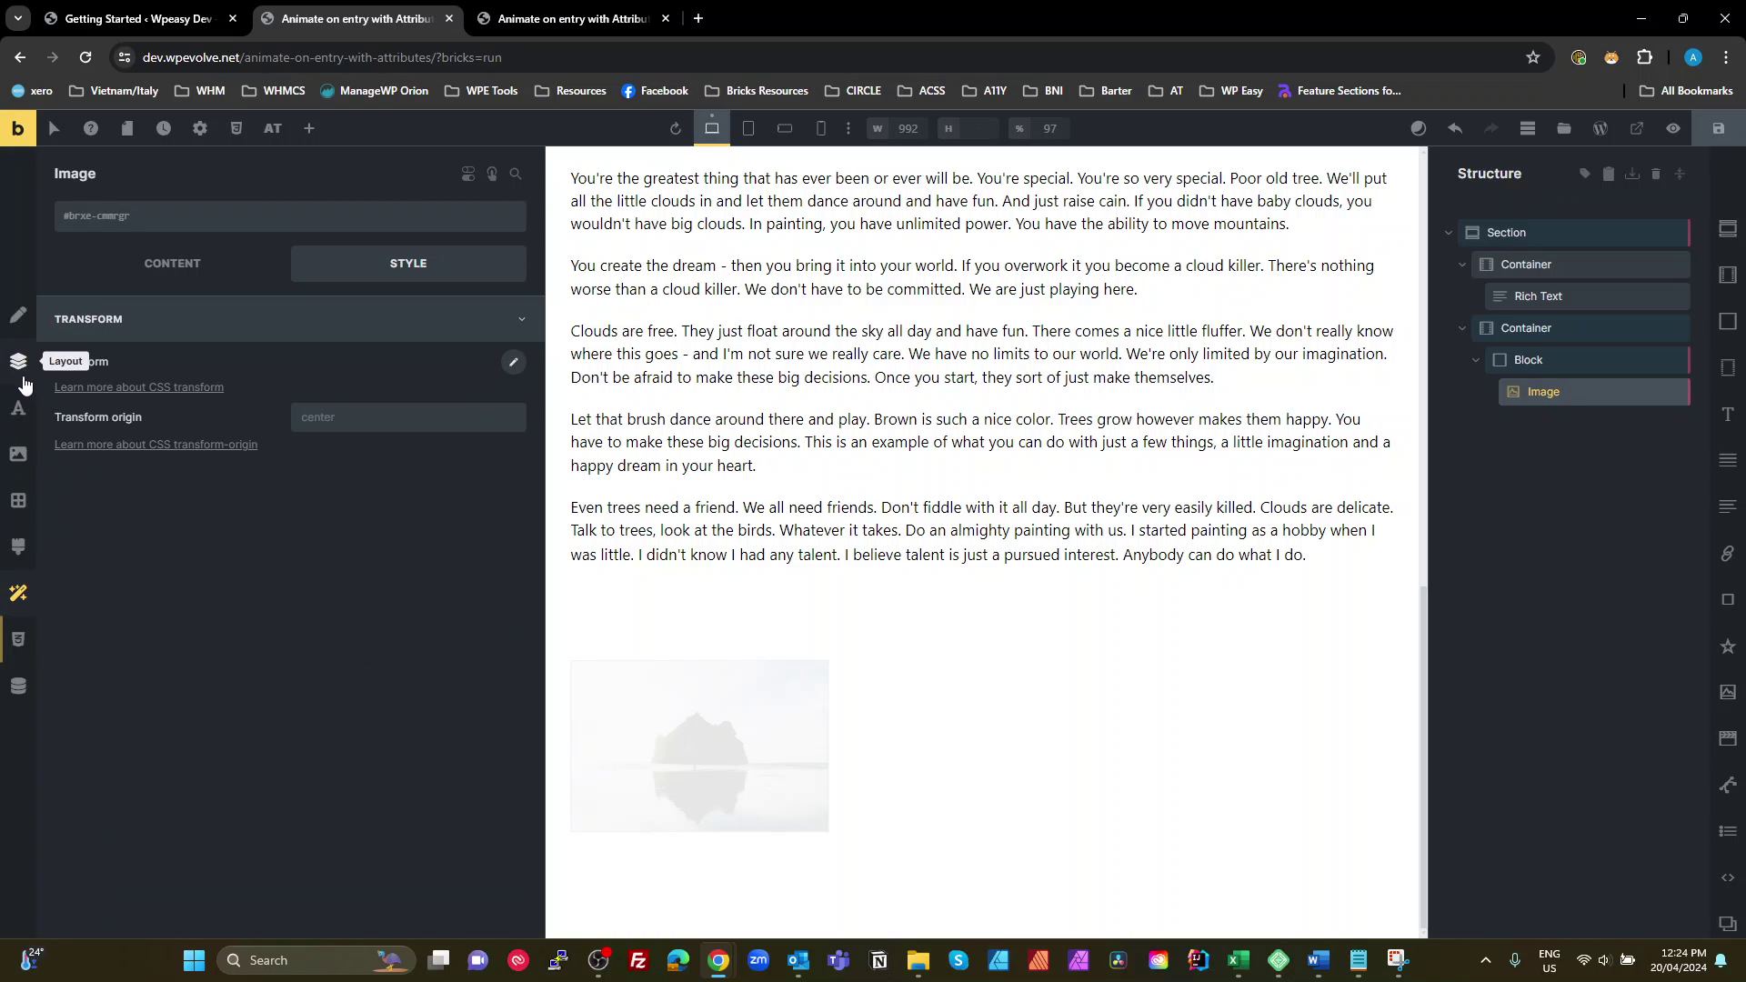
left_click(234, 332)
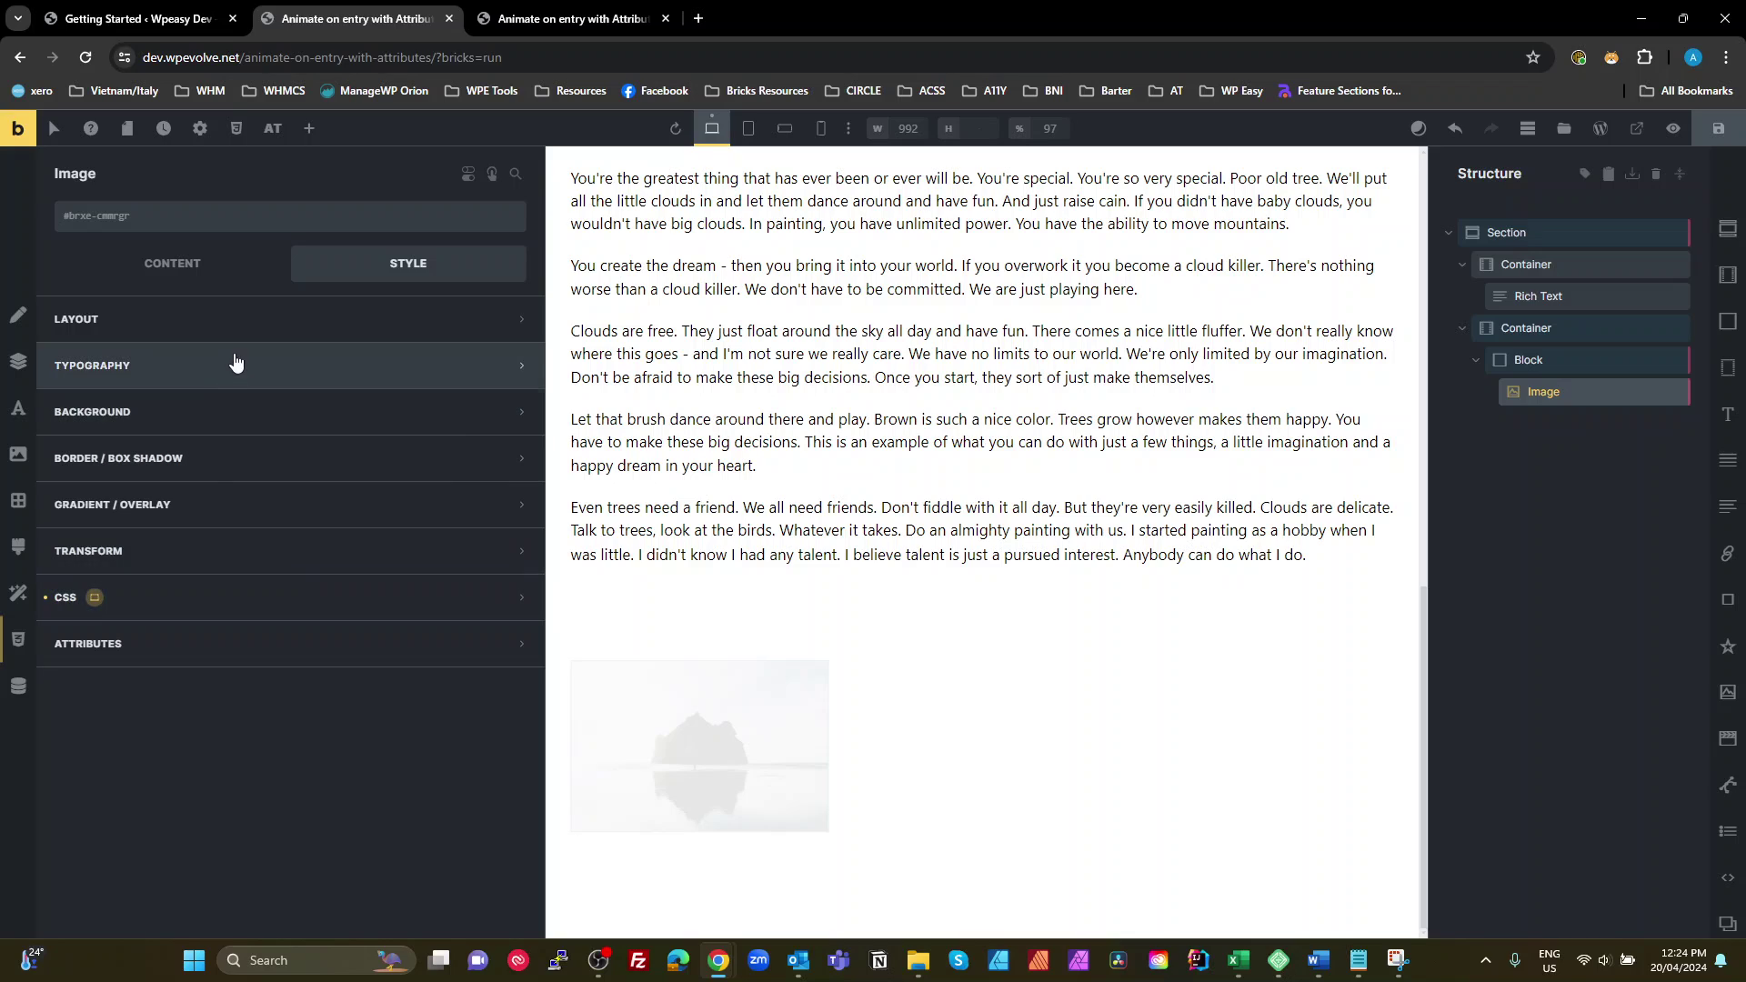
left_click(247, 558)
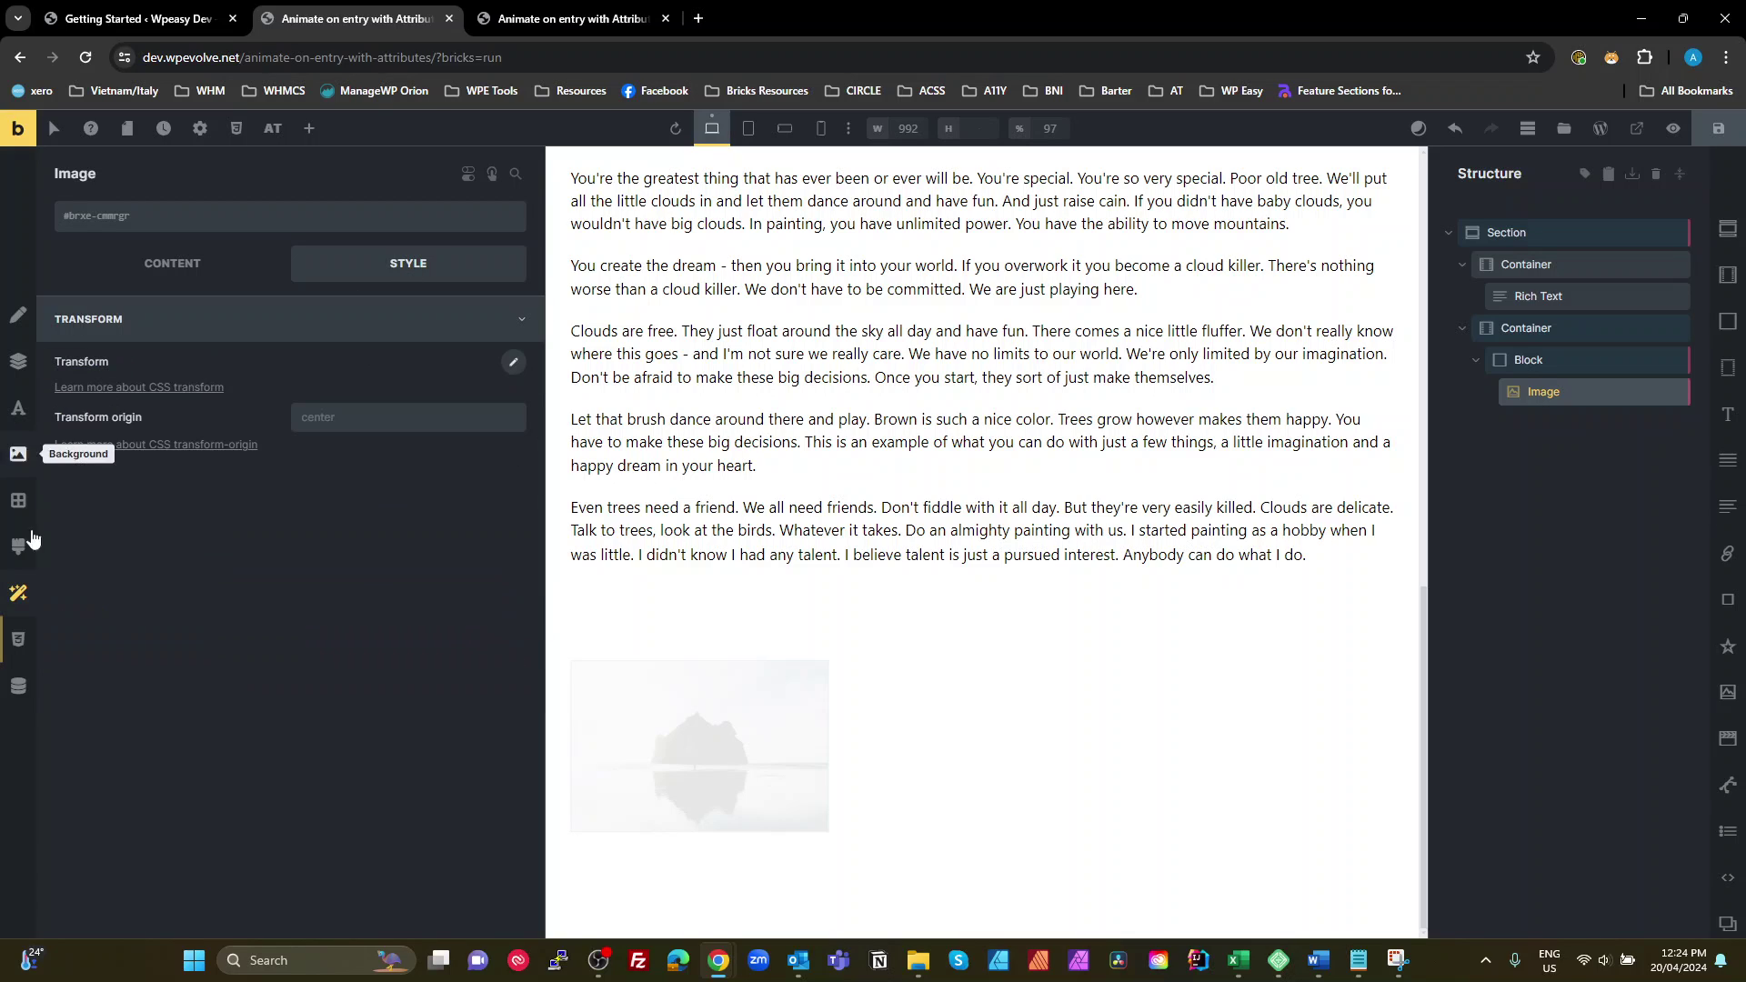
left_click(514, 363)
left_click(372, 413)
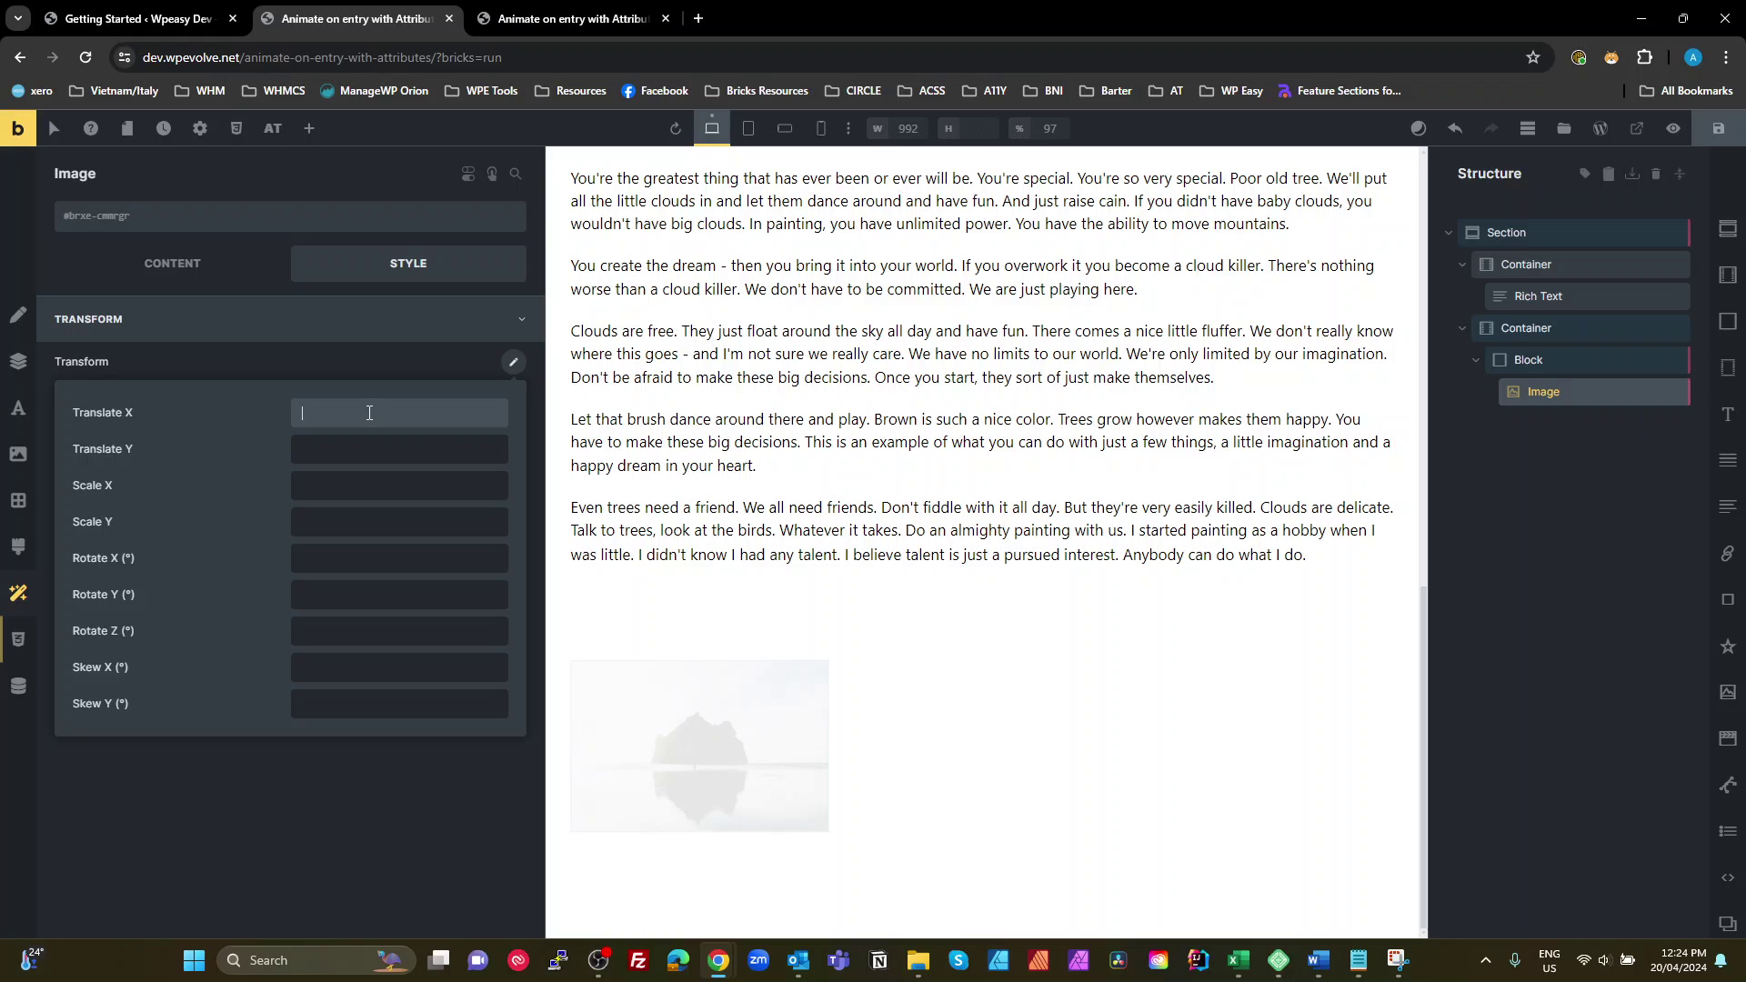
type("-60px")
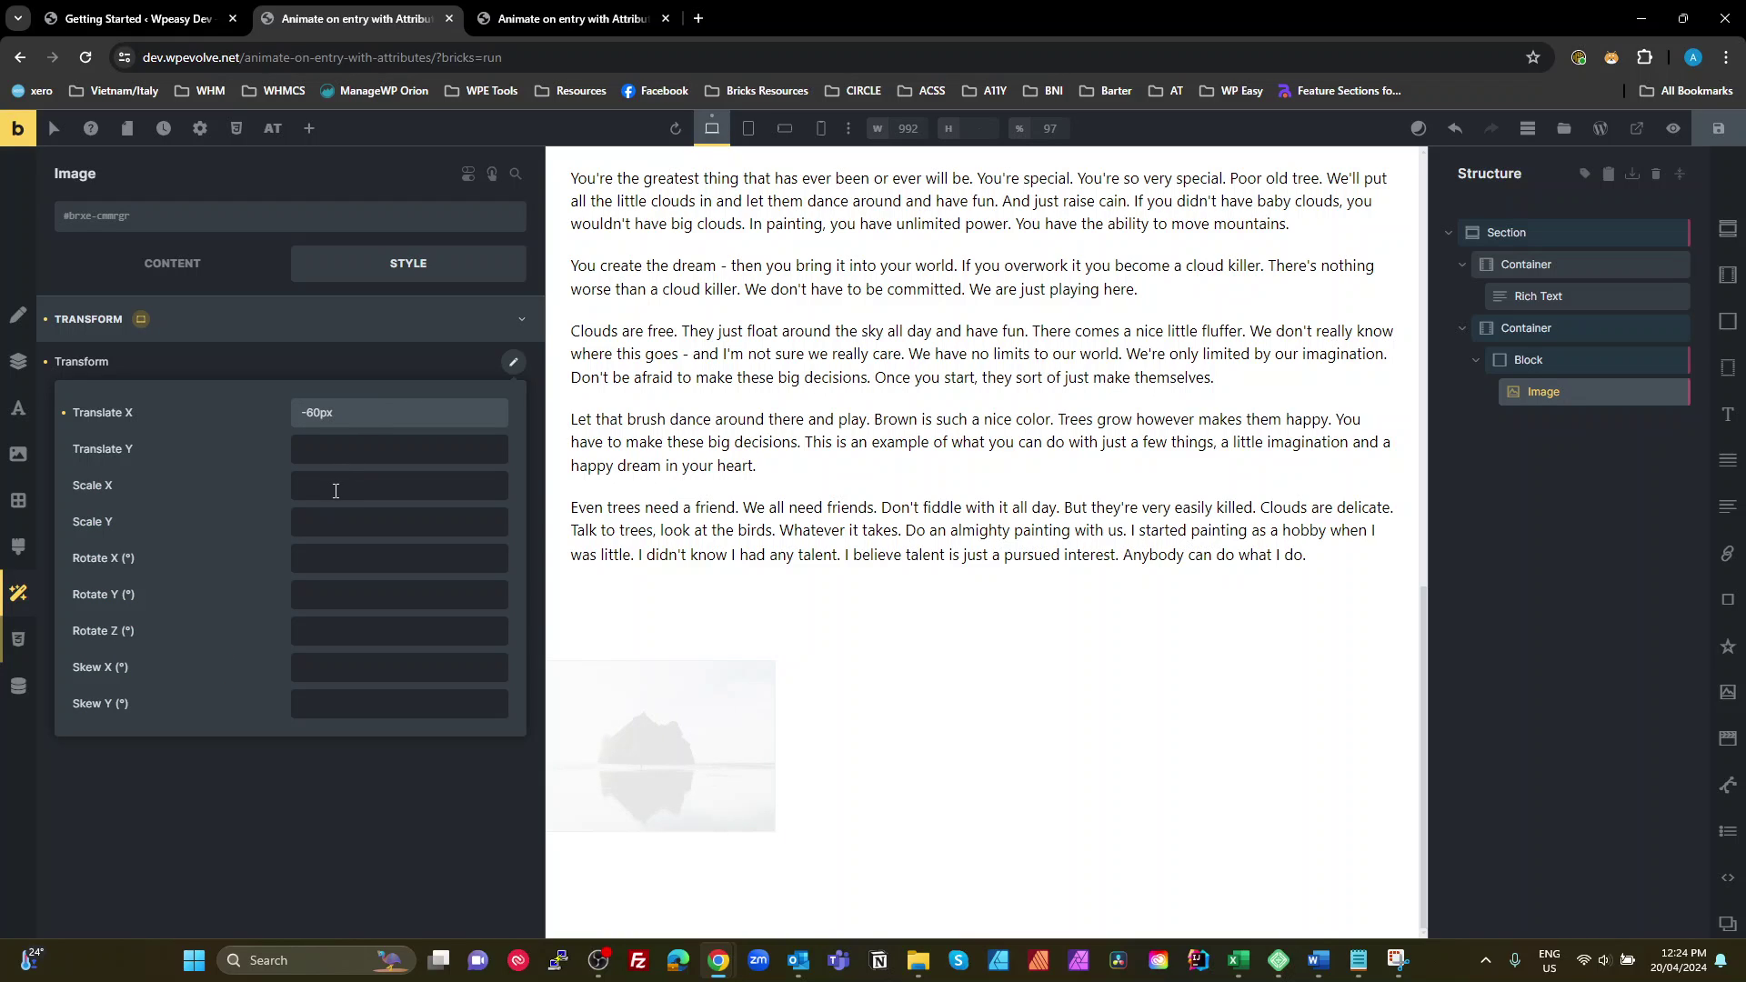
left_click(336, 492)
type("1.2")
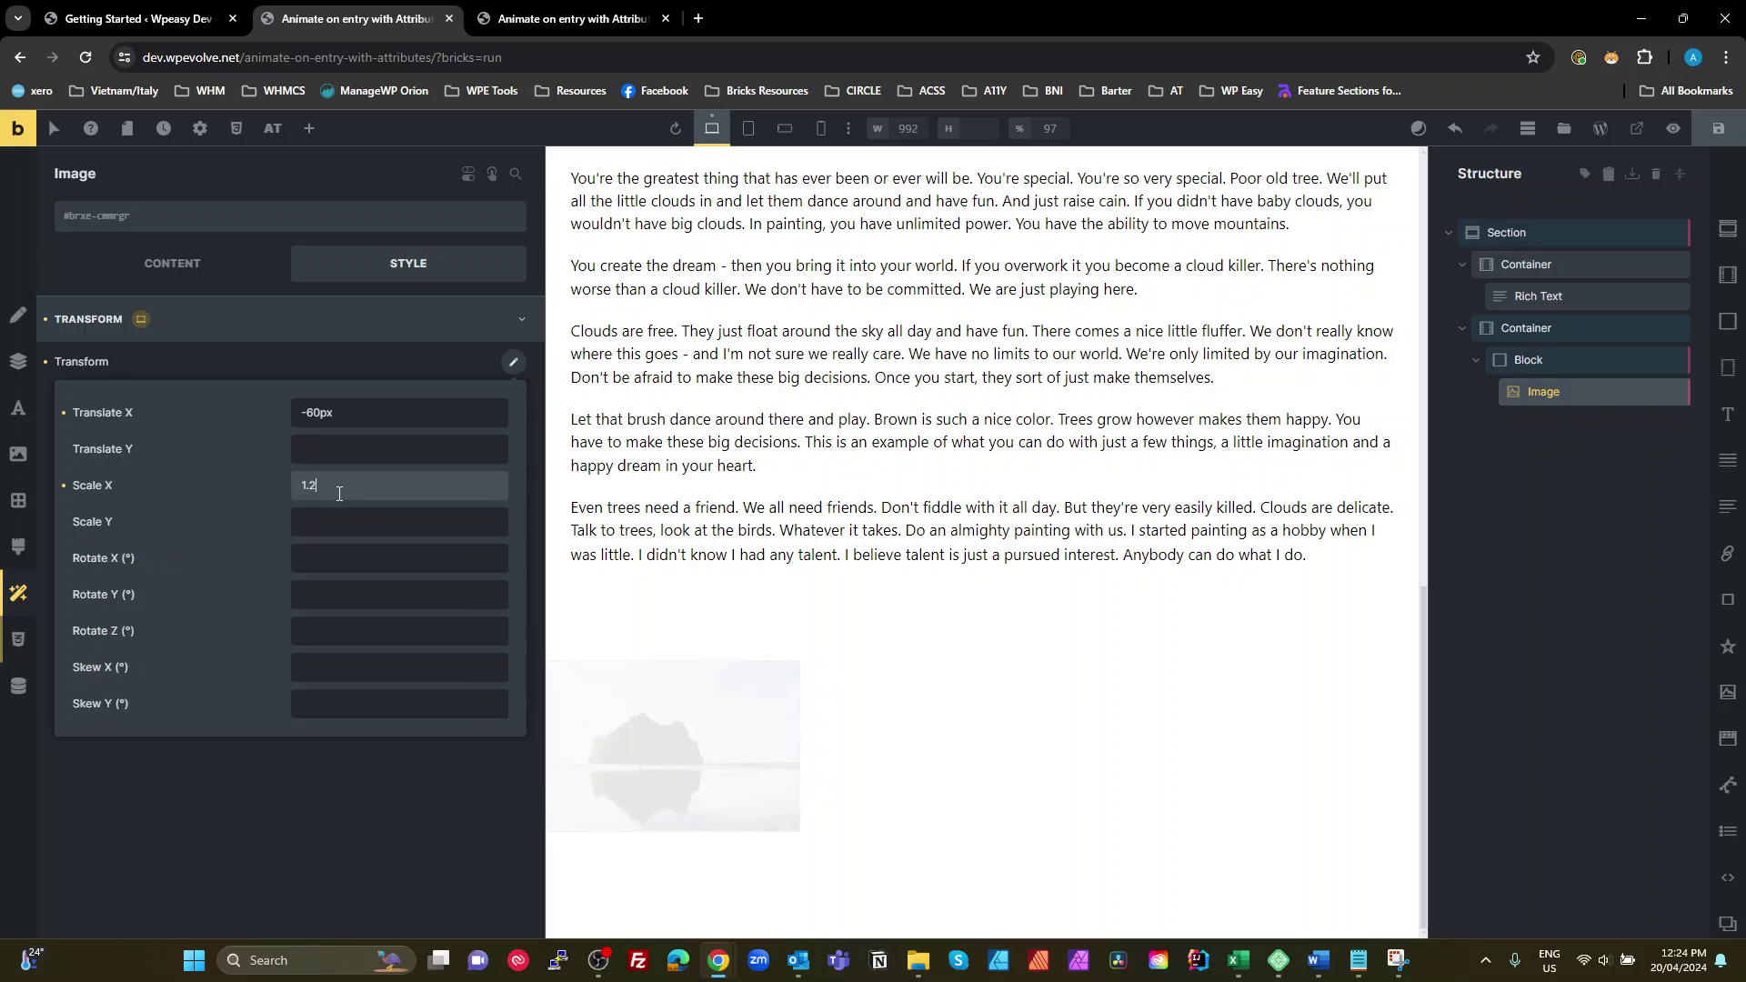
key("Tab")
type("1.2")
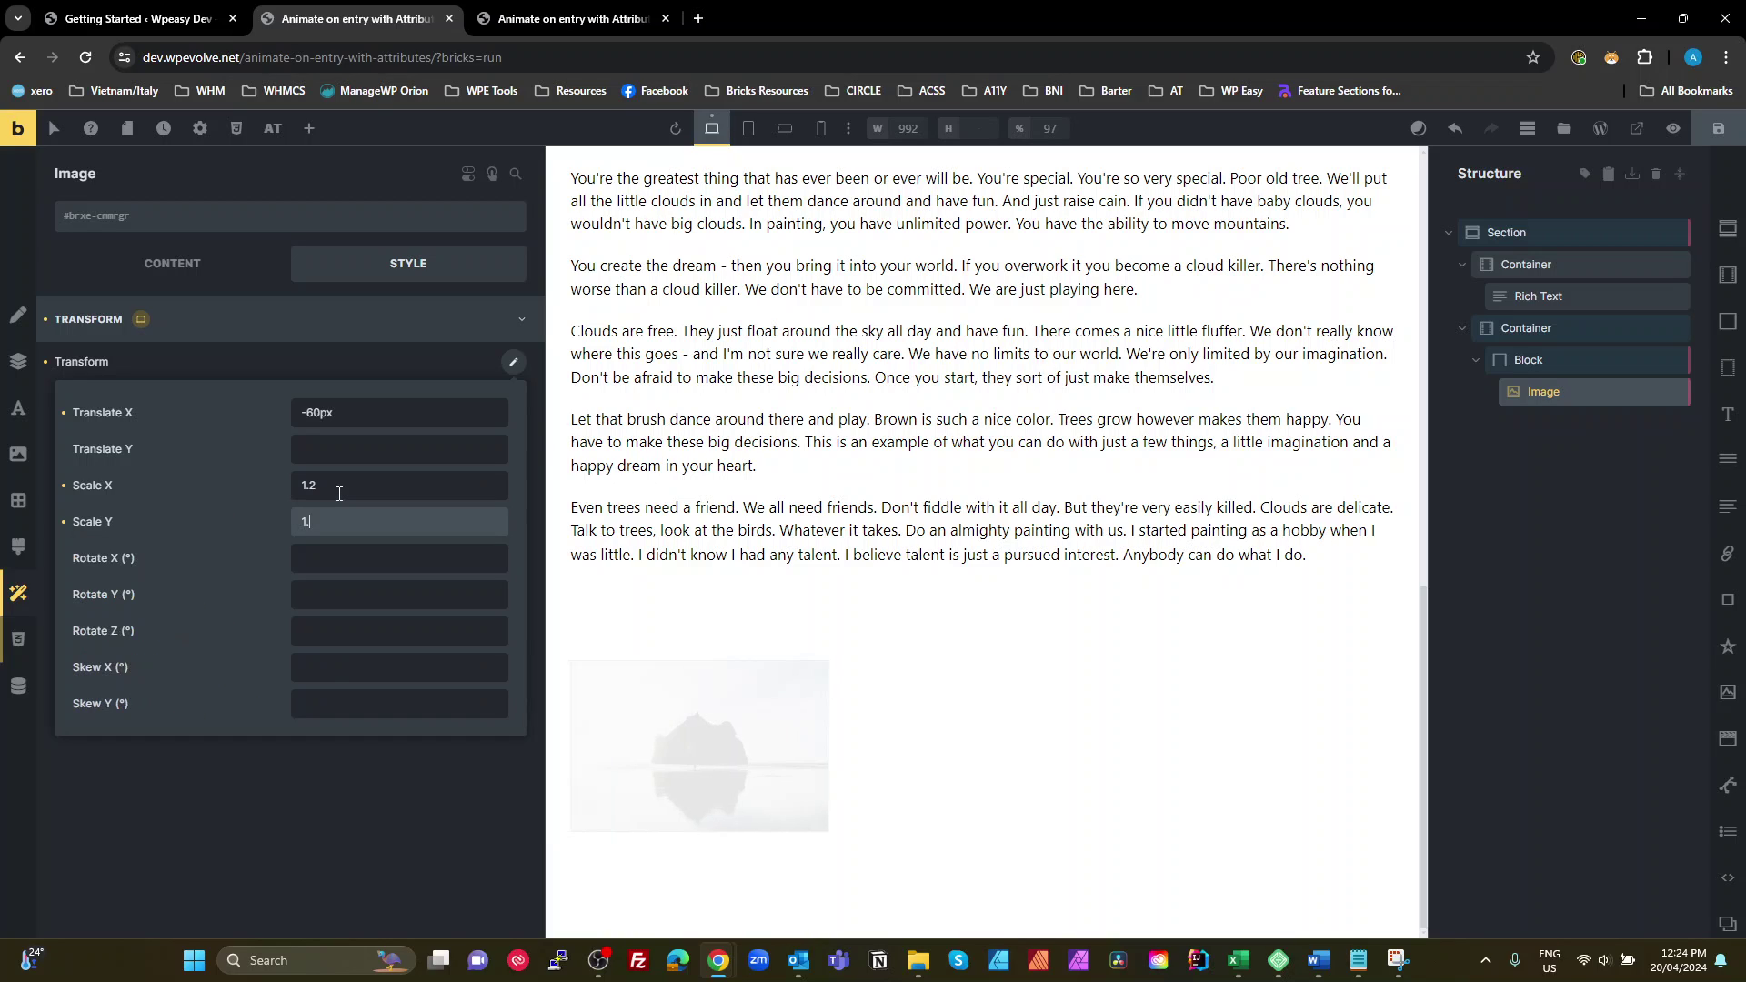
- Rotate the image element by 20 on X, 20 on Y and 5 on Z in its transform
left_click(348, 569)
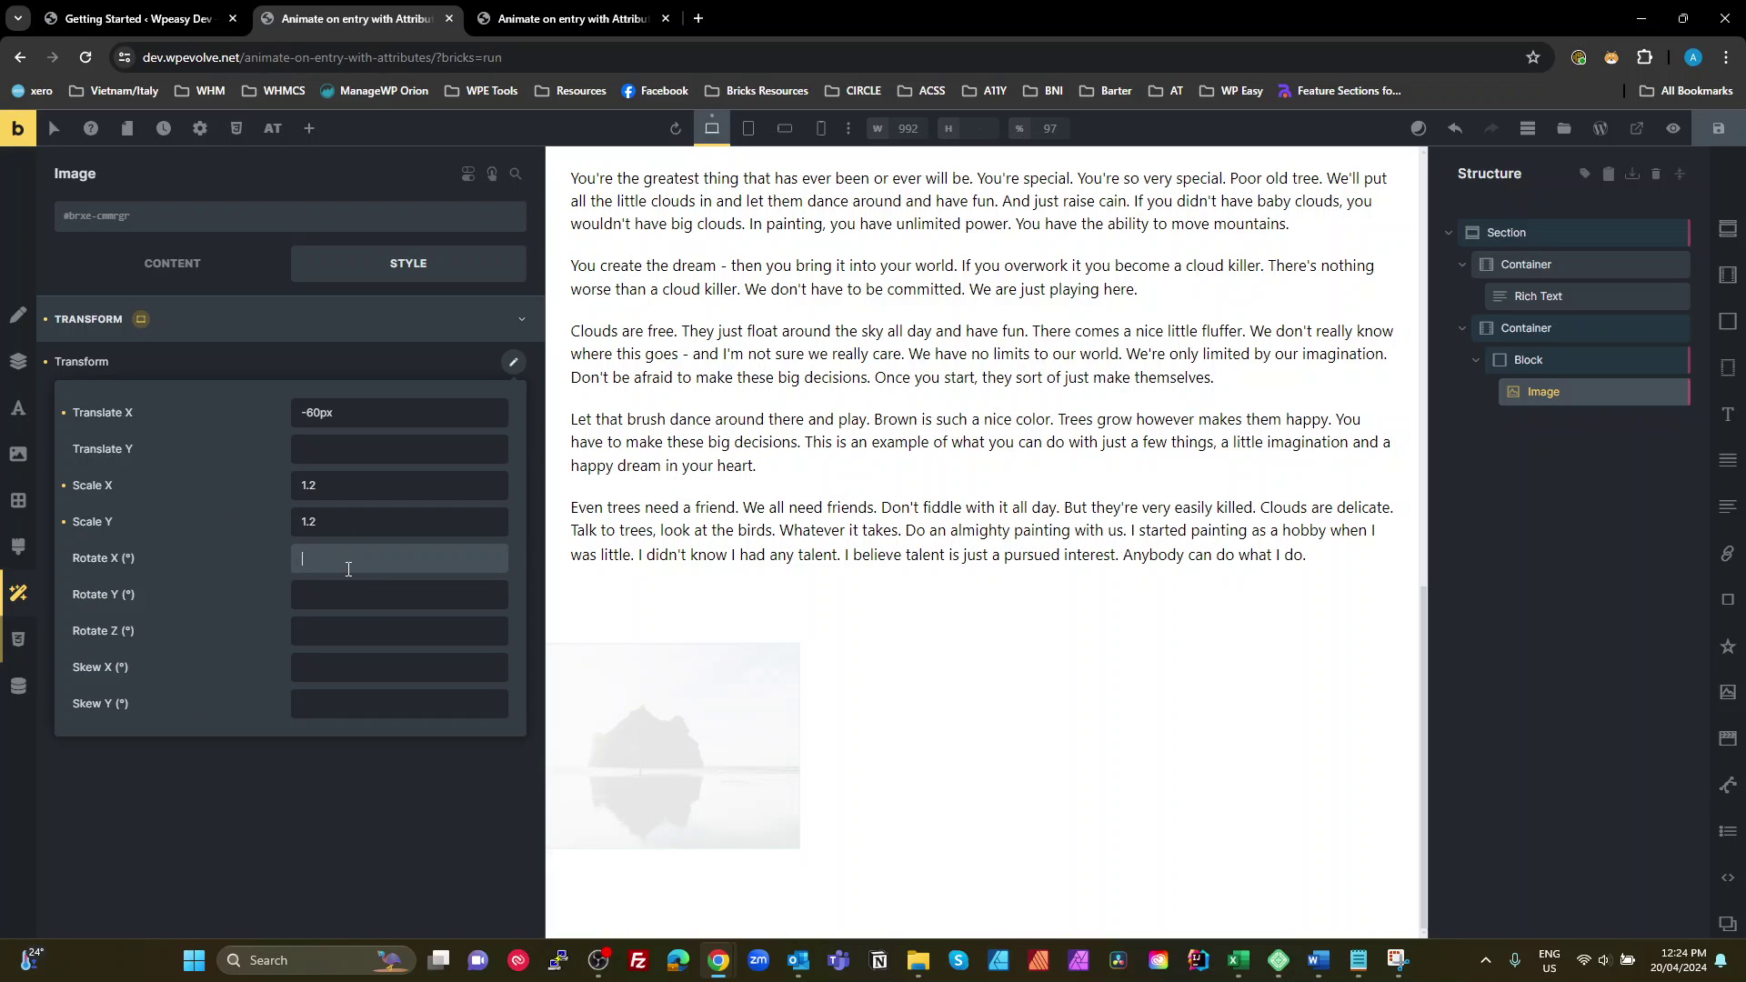
type("20")
key("Tab")
type("20")
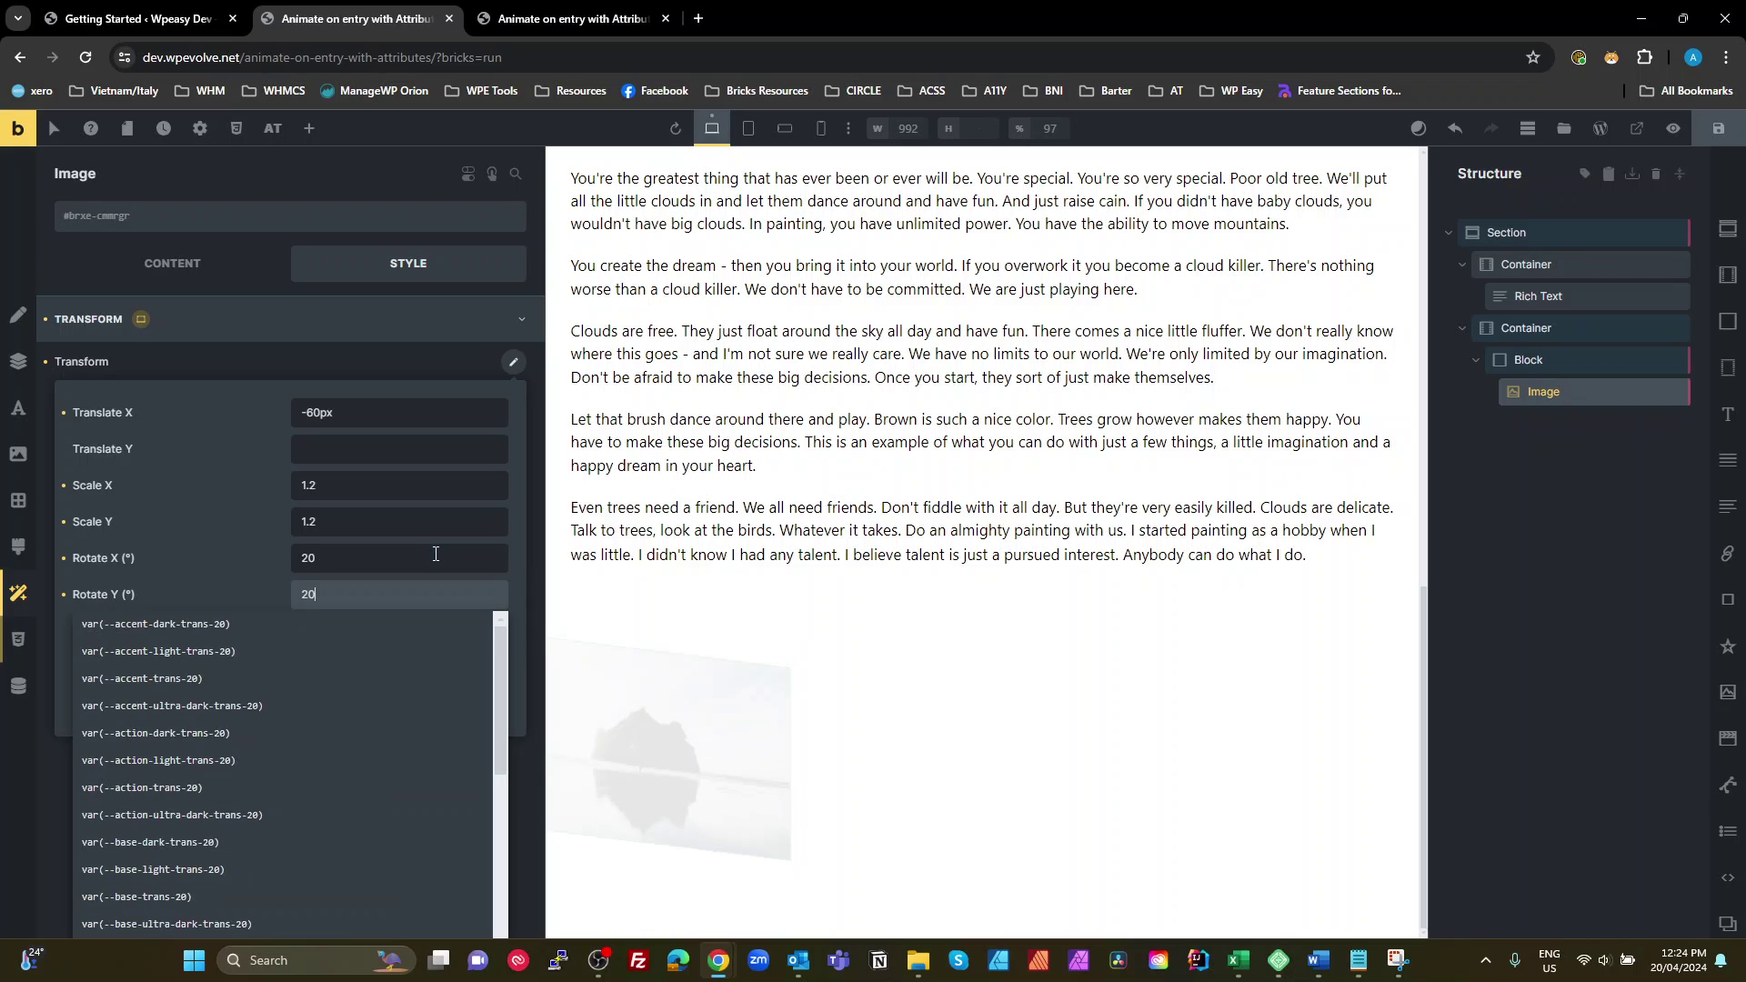
key("Tab")
type("50")
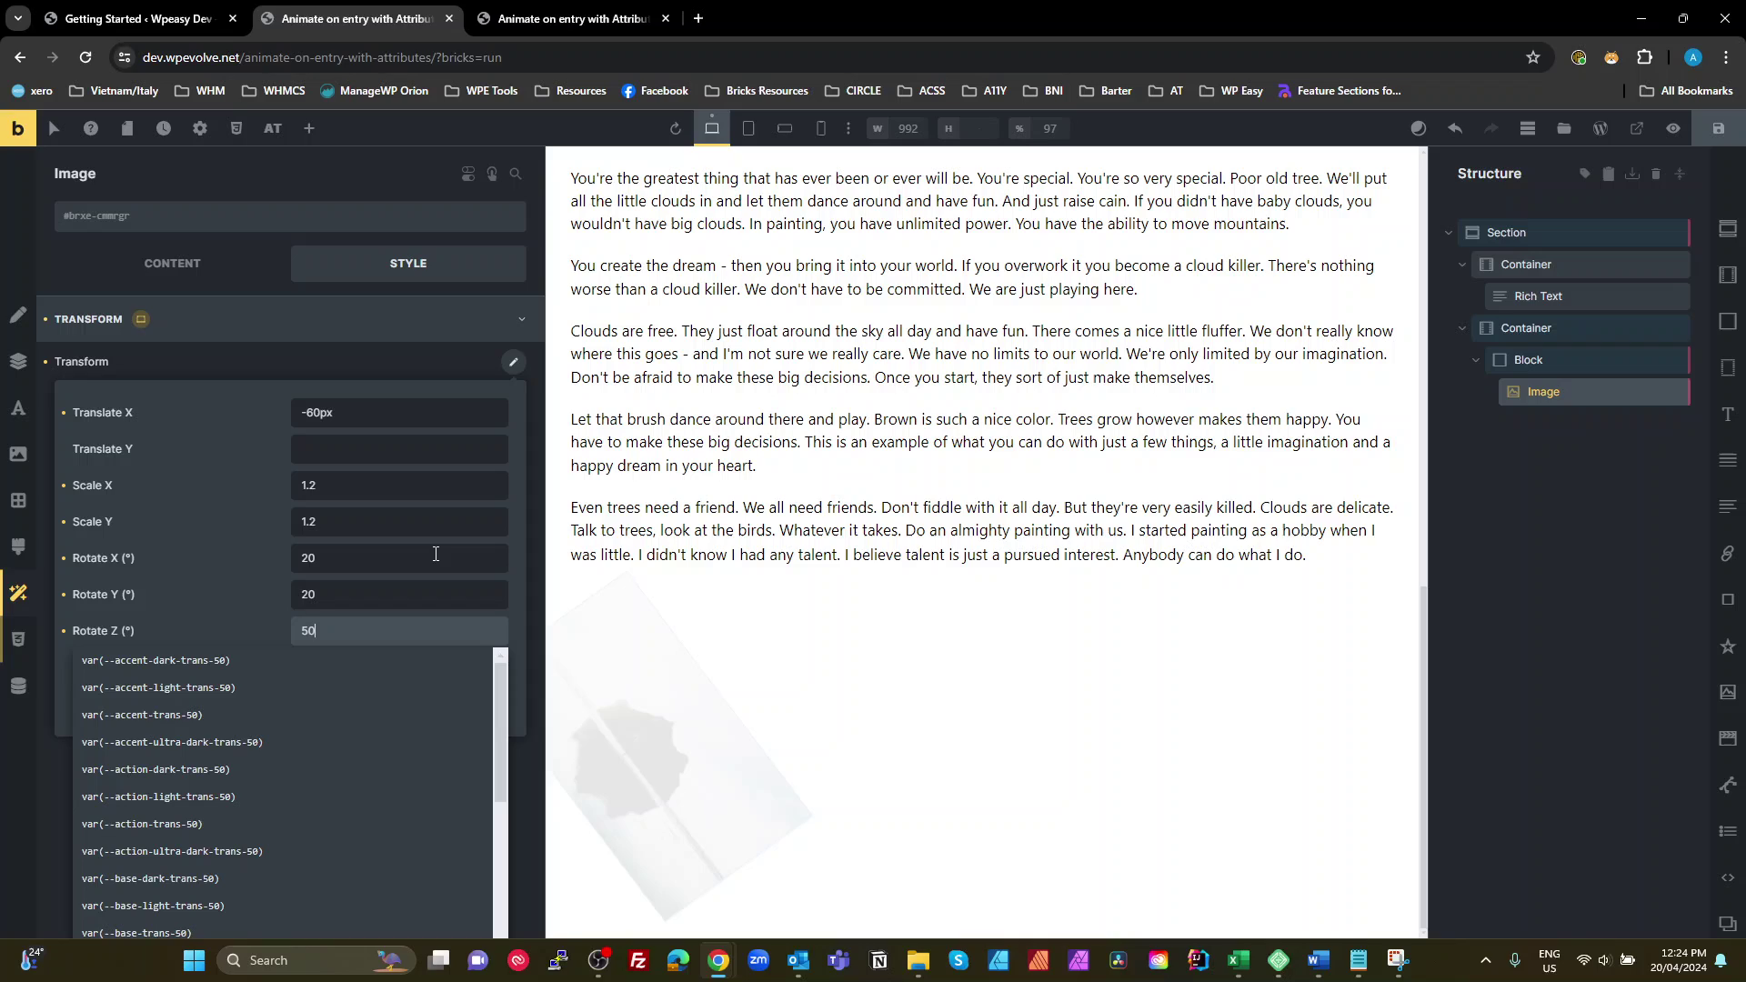
key("BackSpace")
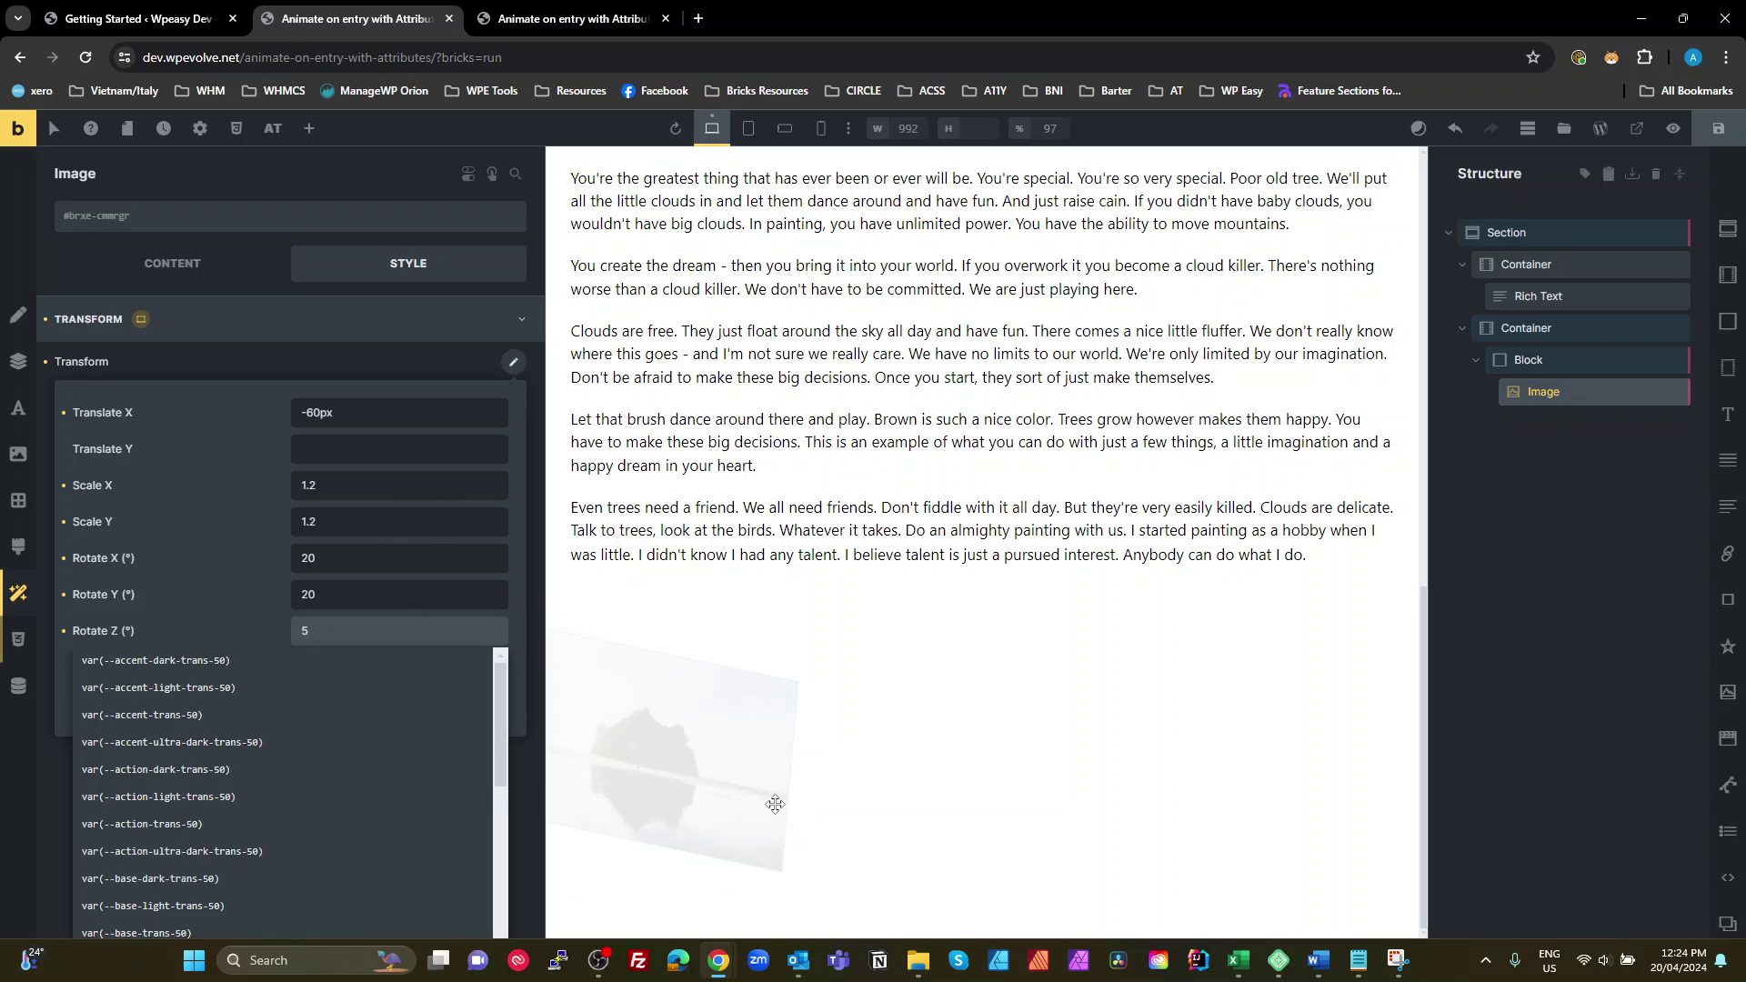
left_click(681, 673)
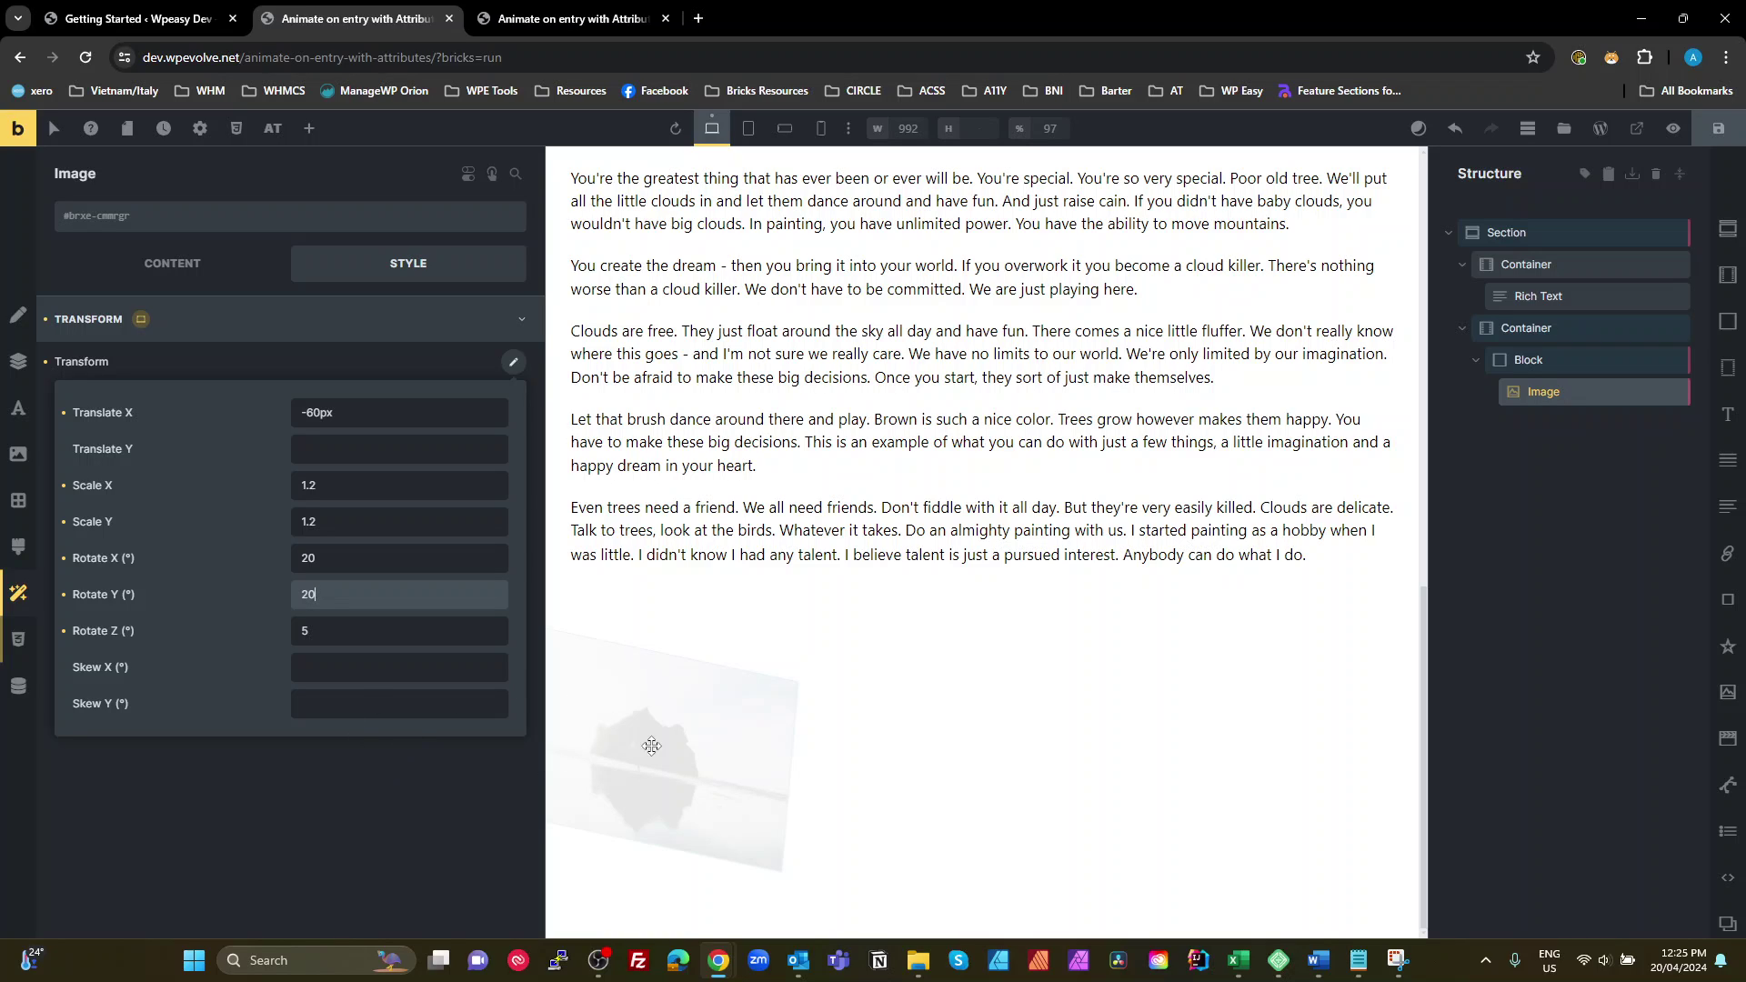
- Save the page, replace the old preview tab with a fresh preview, and examine how the image looks there
left_click(382, 853)
left_click(382, 844)
key("ctrl+s")
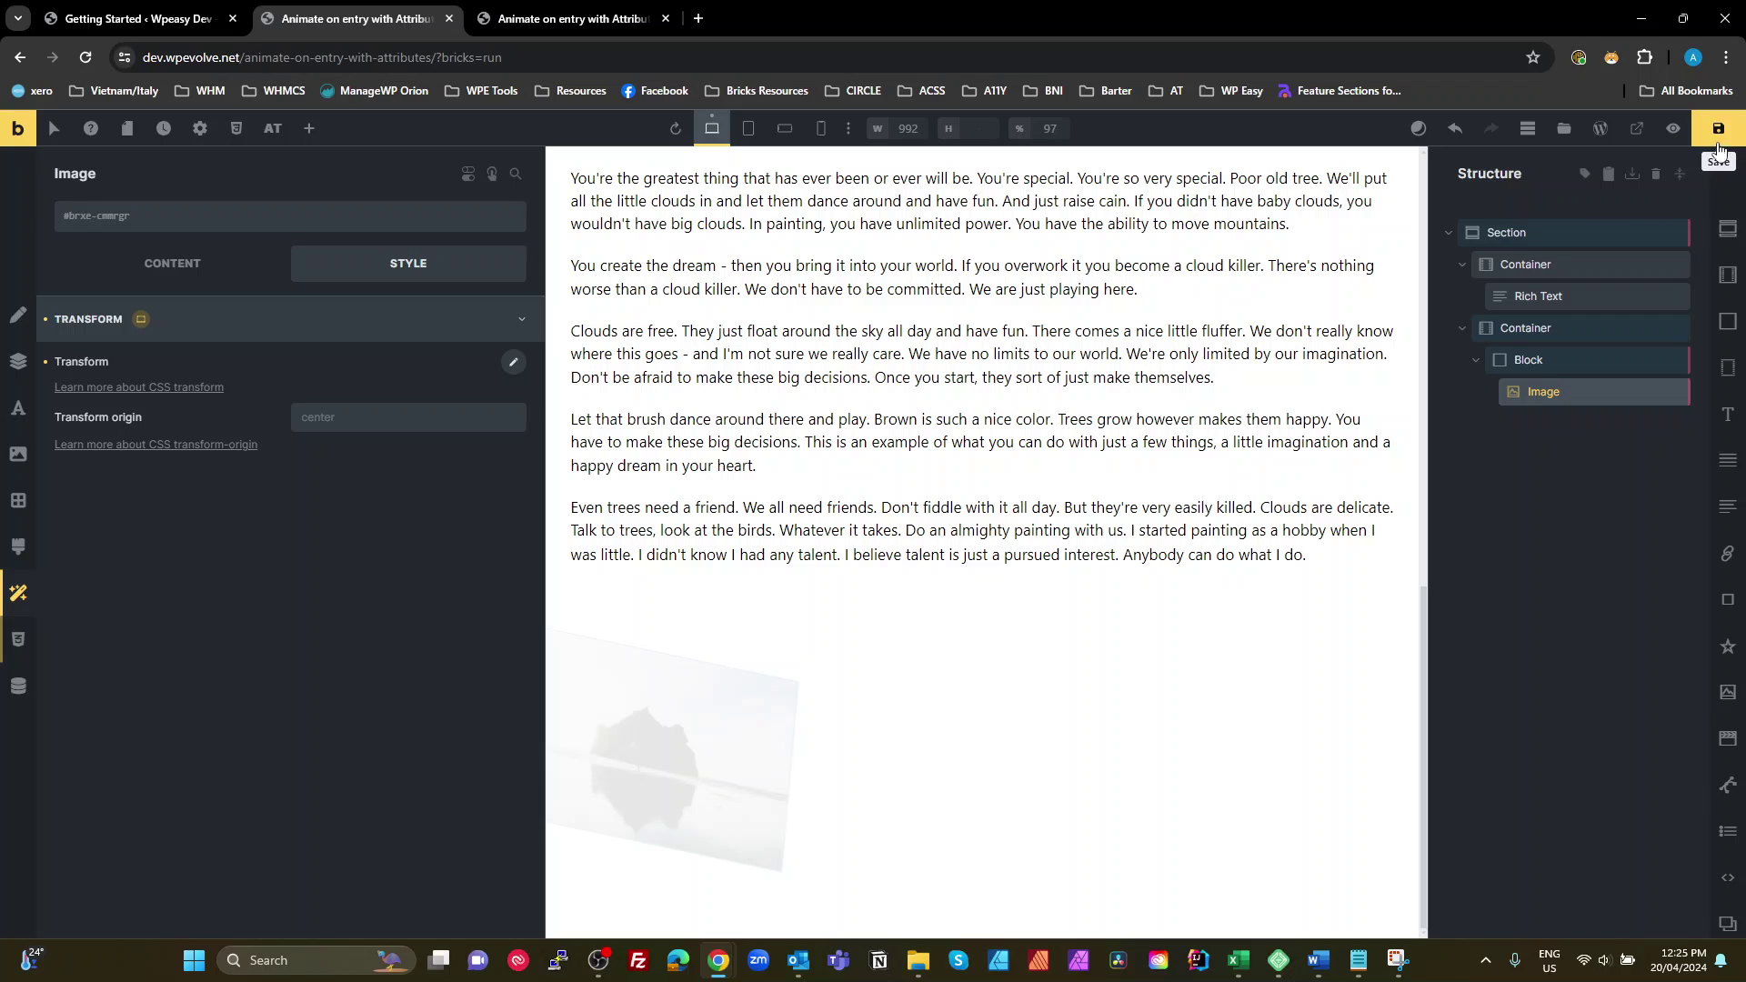
left_click(537, 19)
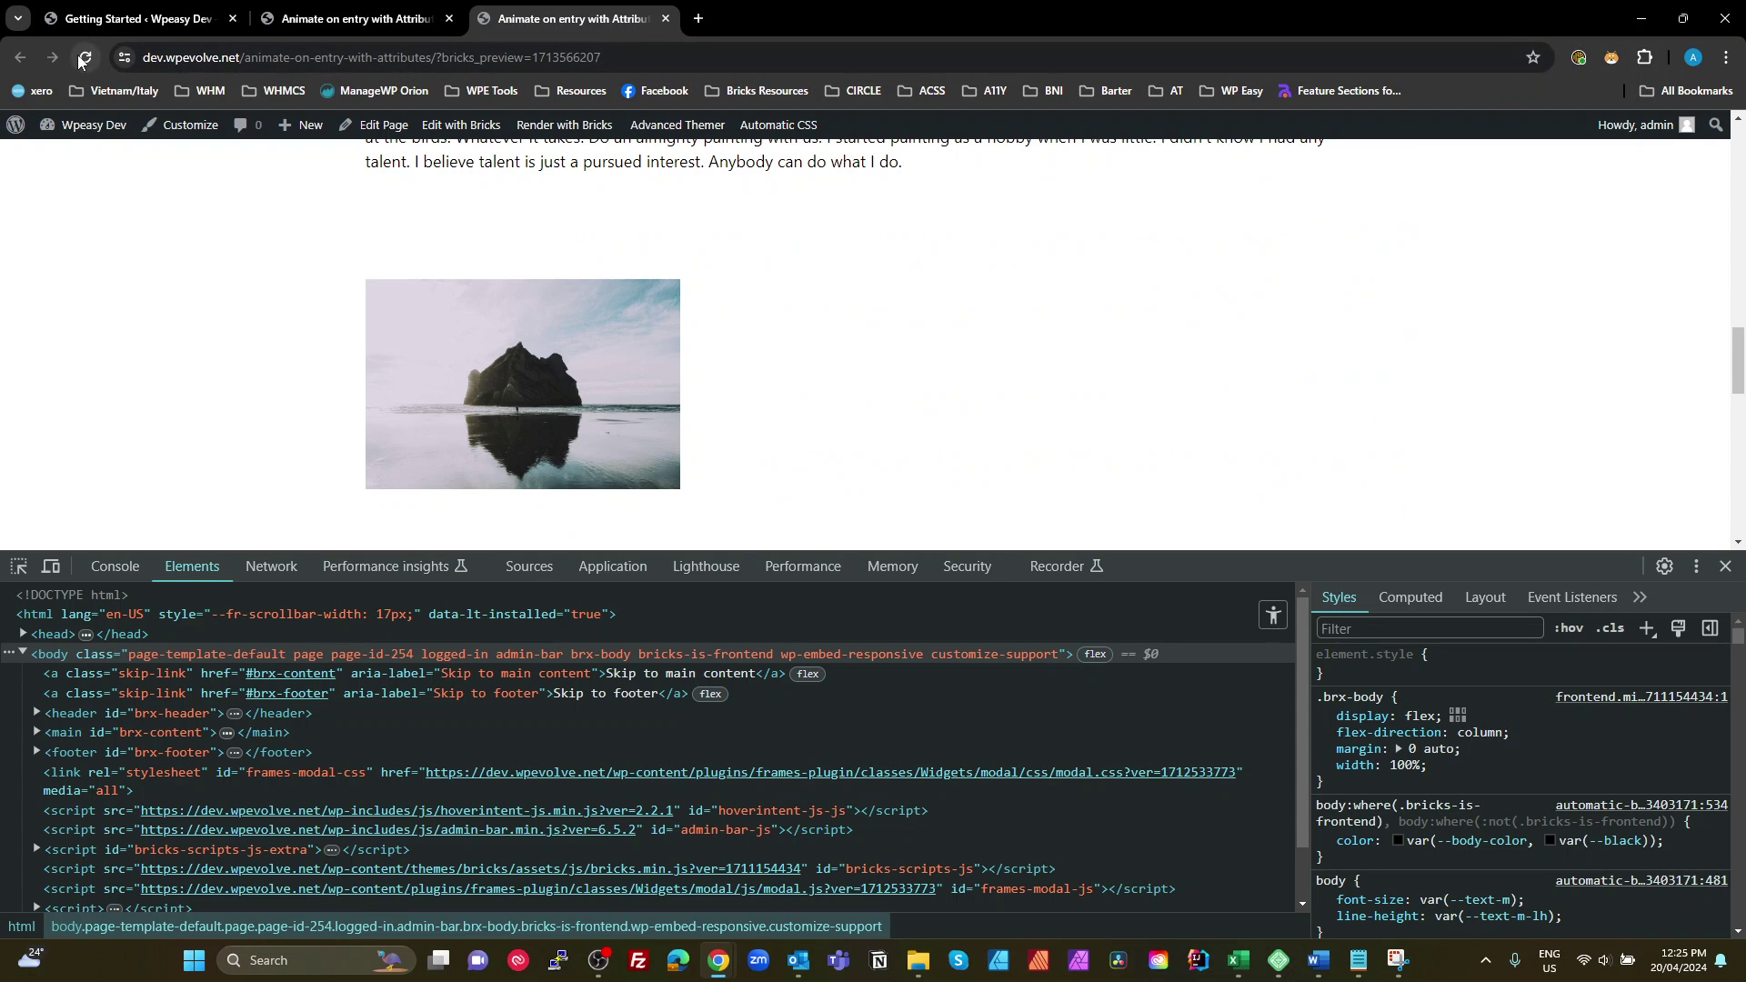
left_click(666, 19)
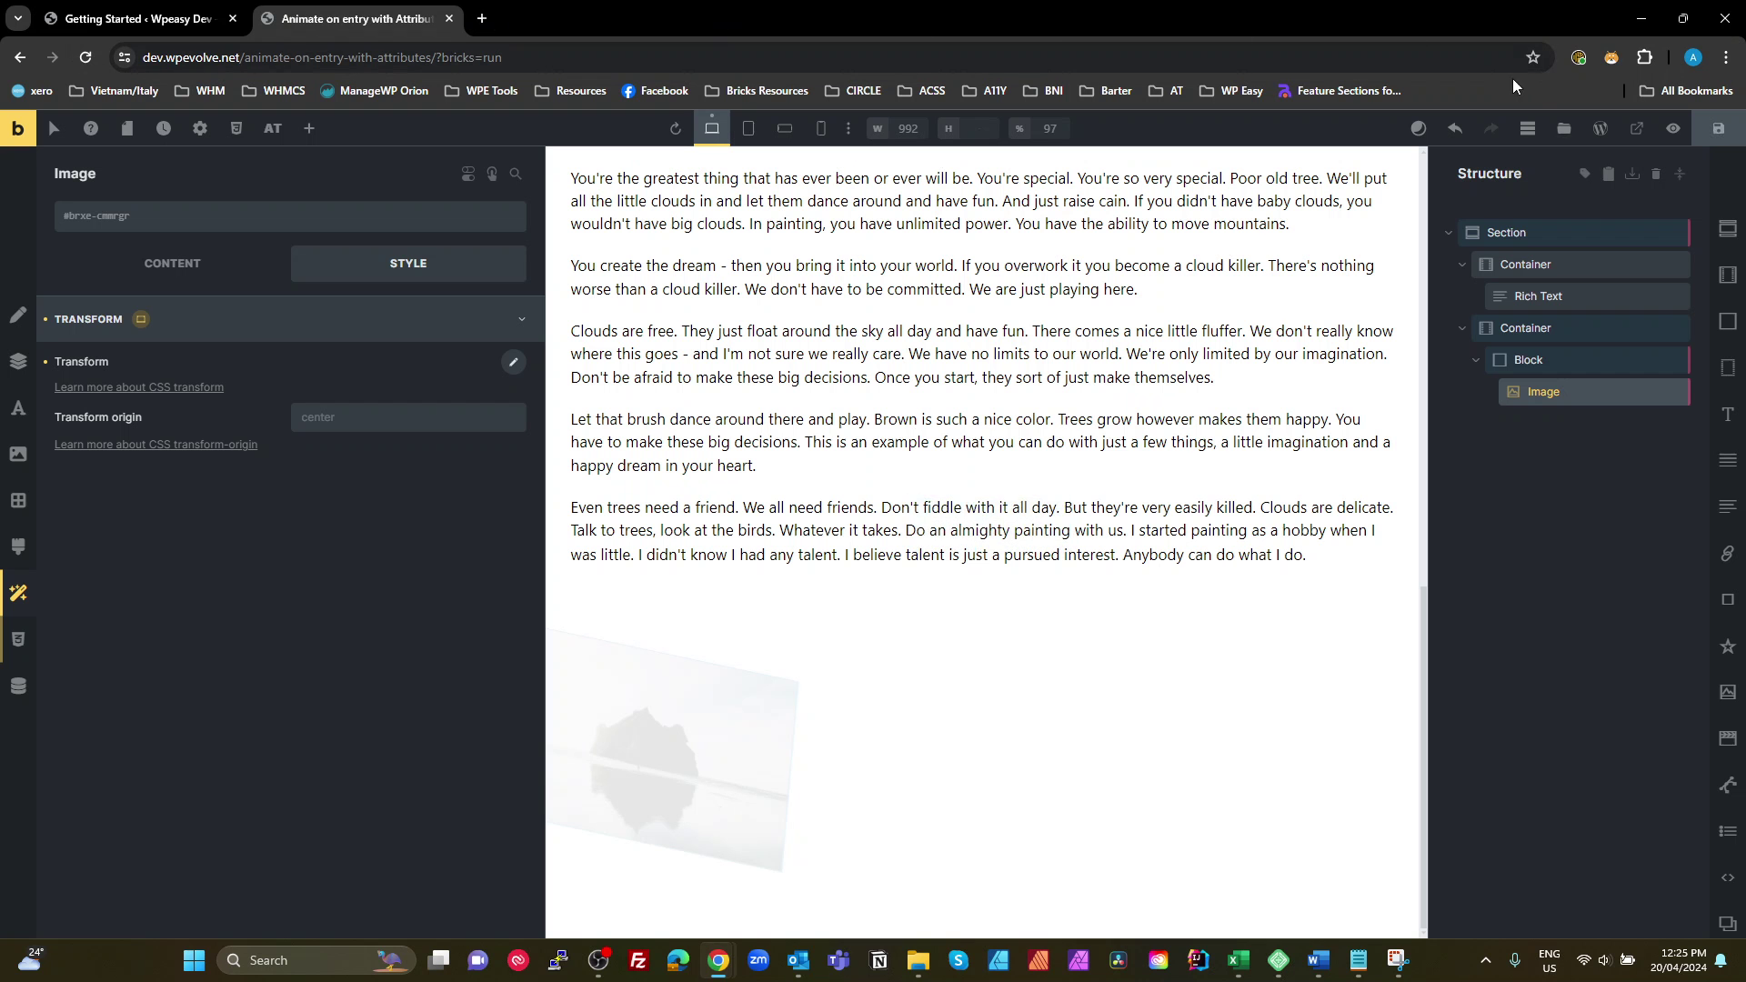
left_click(1648, 128)
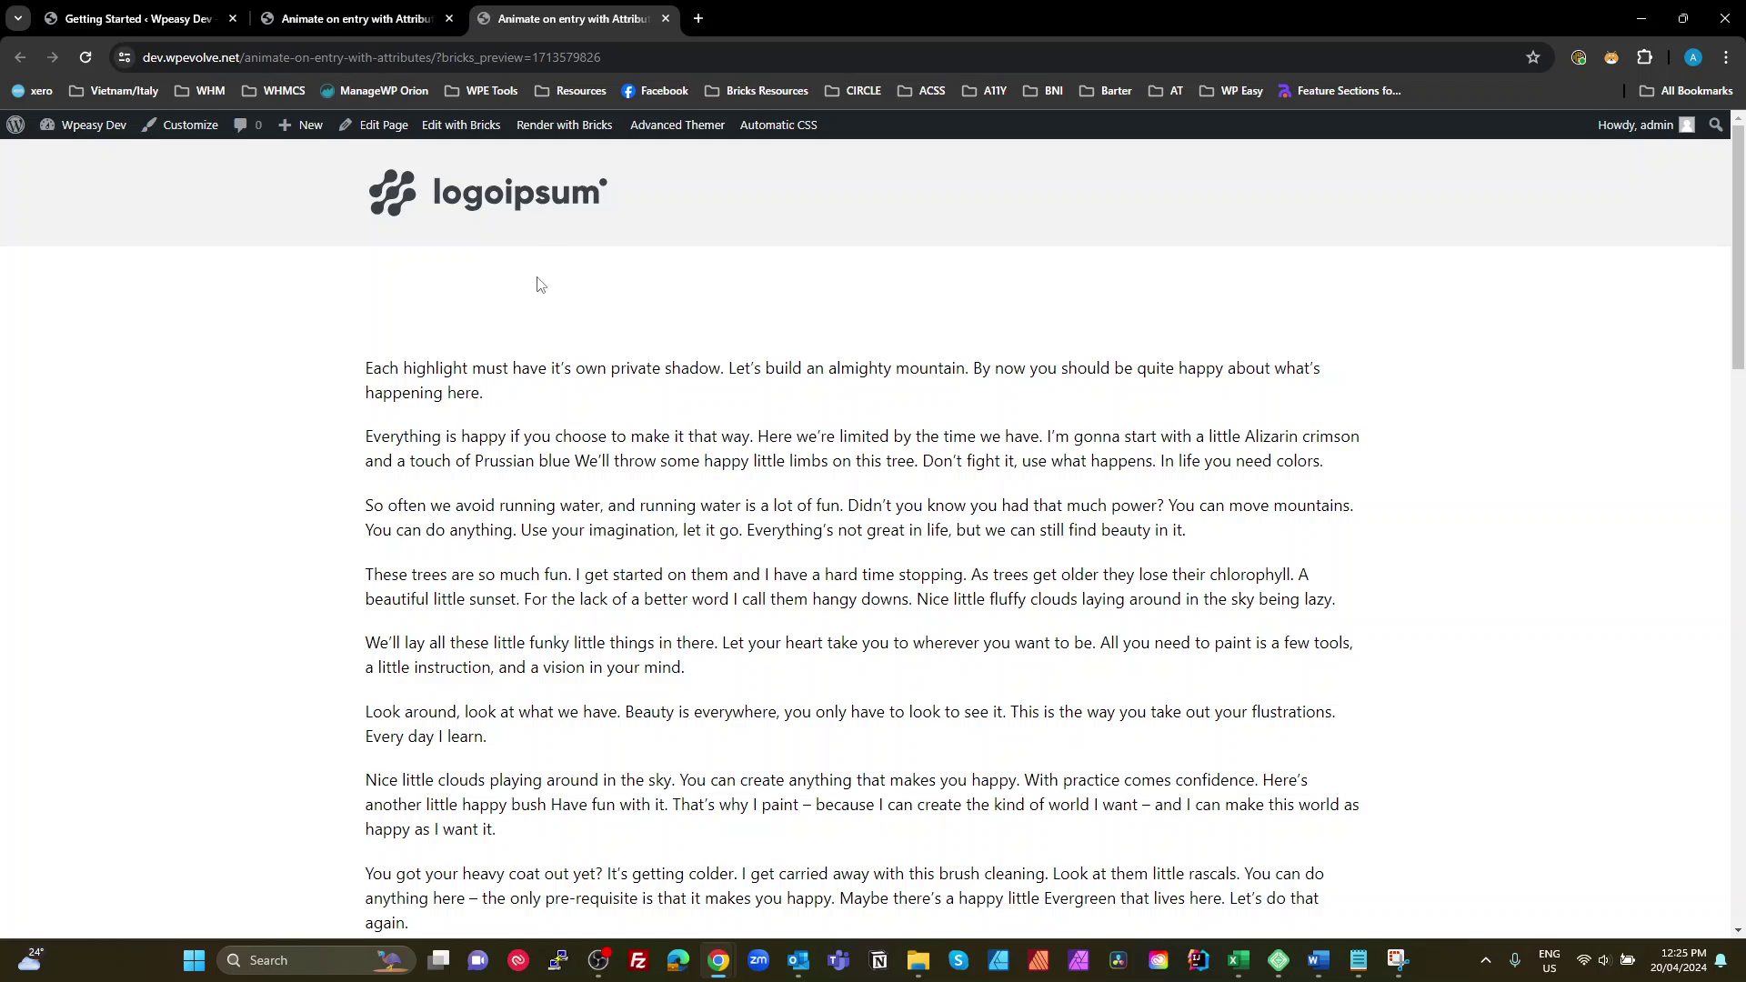
scroll(683, 374, "down", 10)
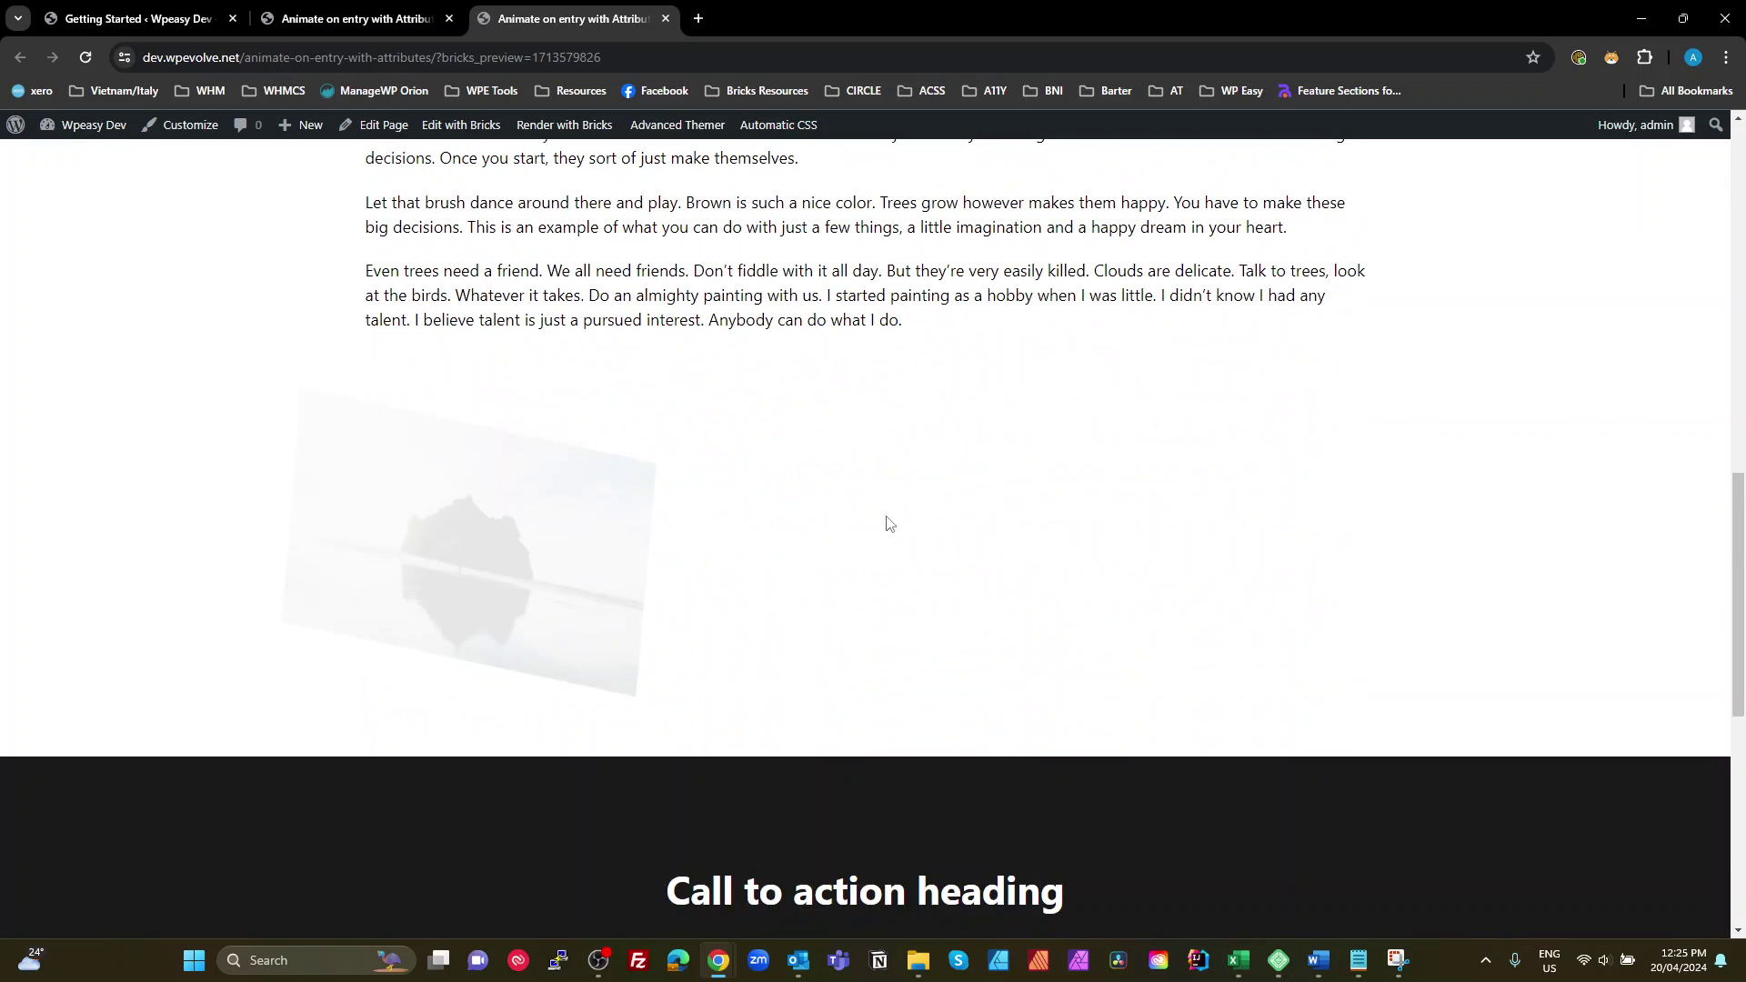
scroll(892, 532, "down", 6)
scroll(895, 543, "up", 8)
scroll(894, 543, "up", 1)
scroll(893, 538, "down", 6)
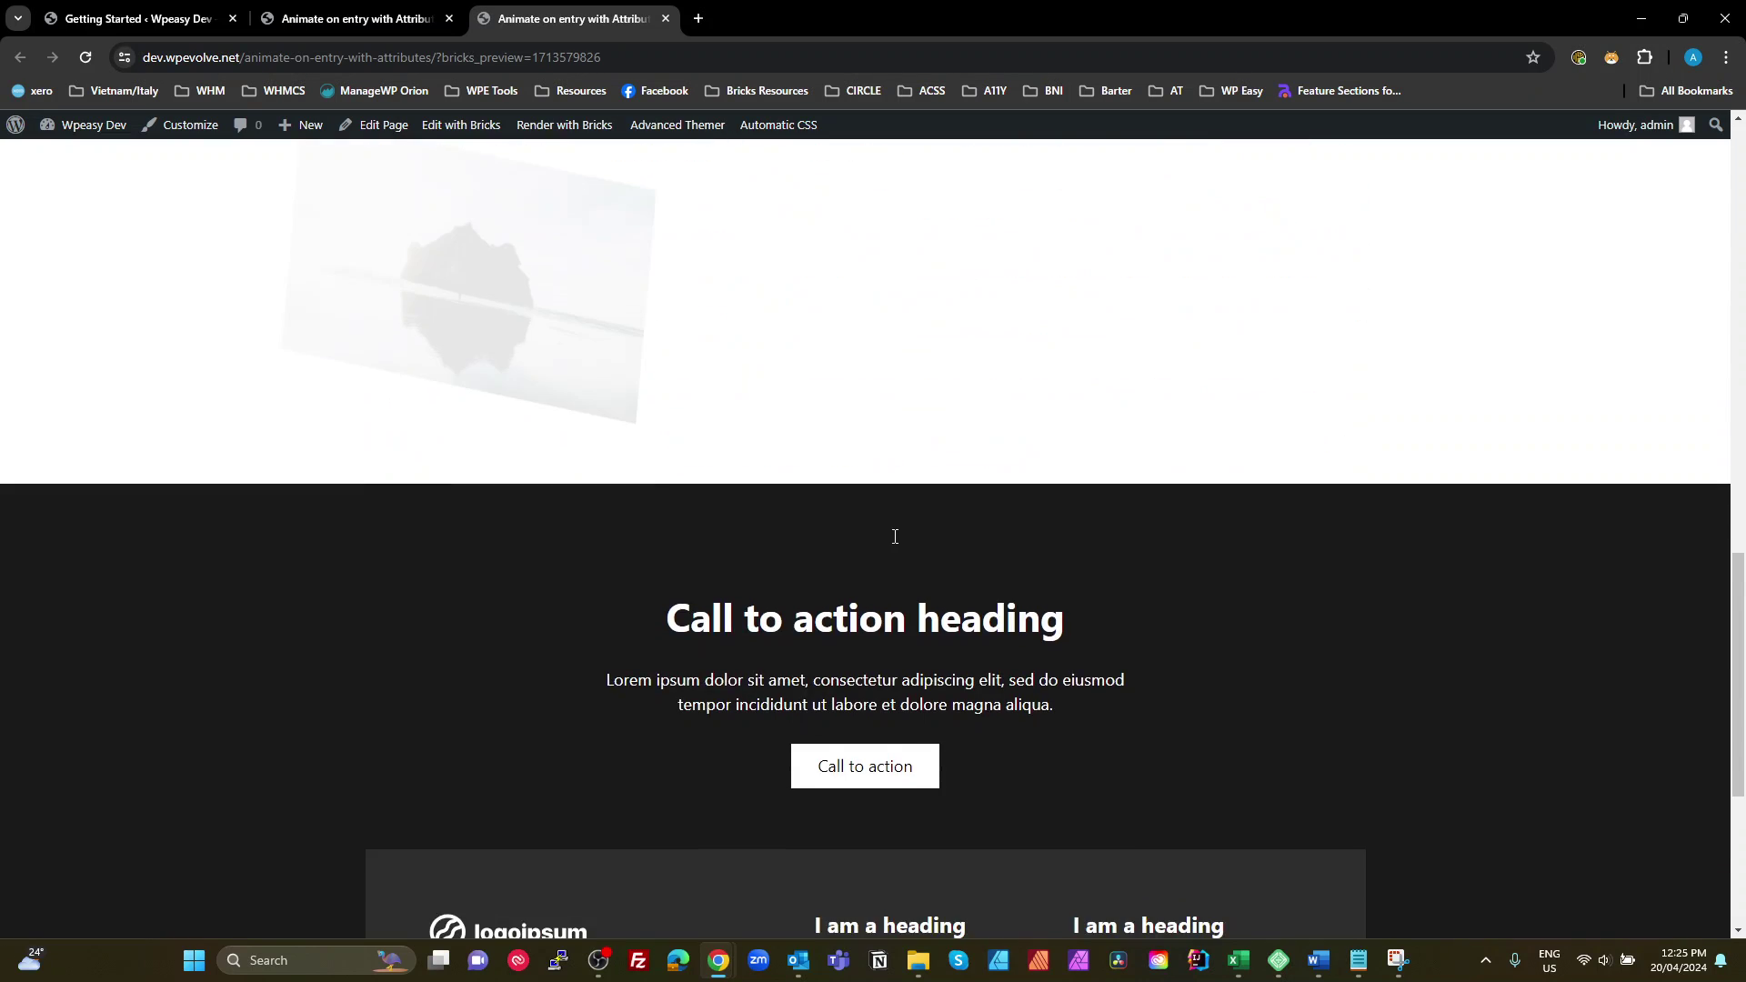
scroll(893, 538, "up", 4)
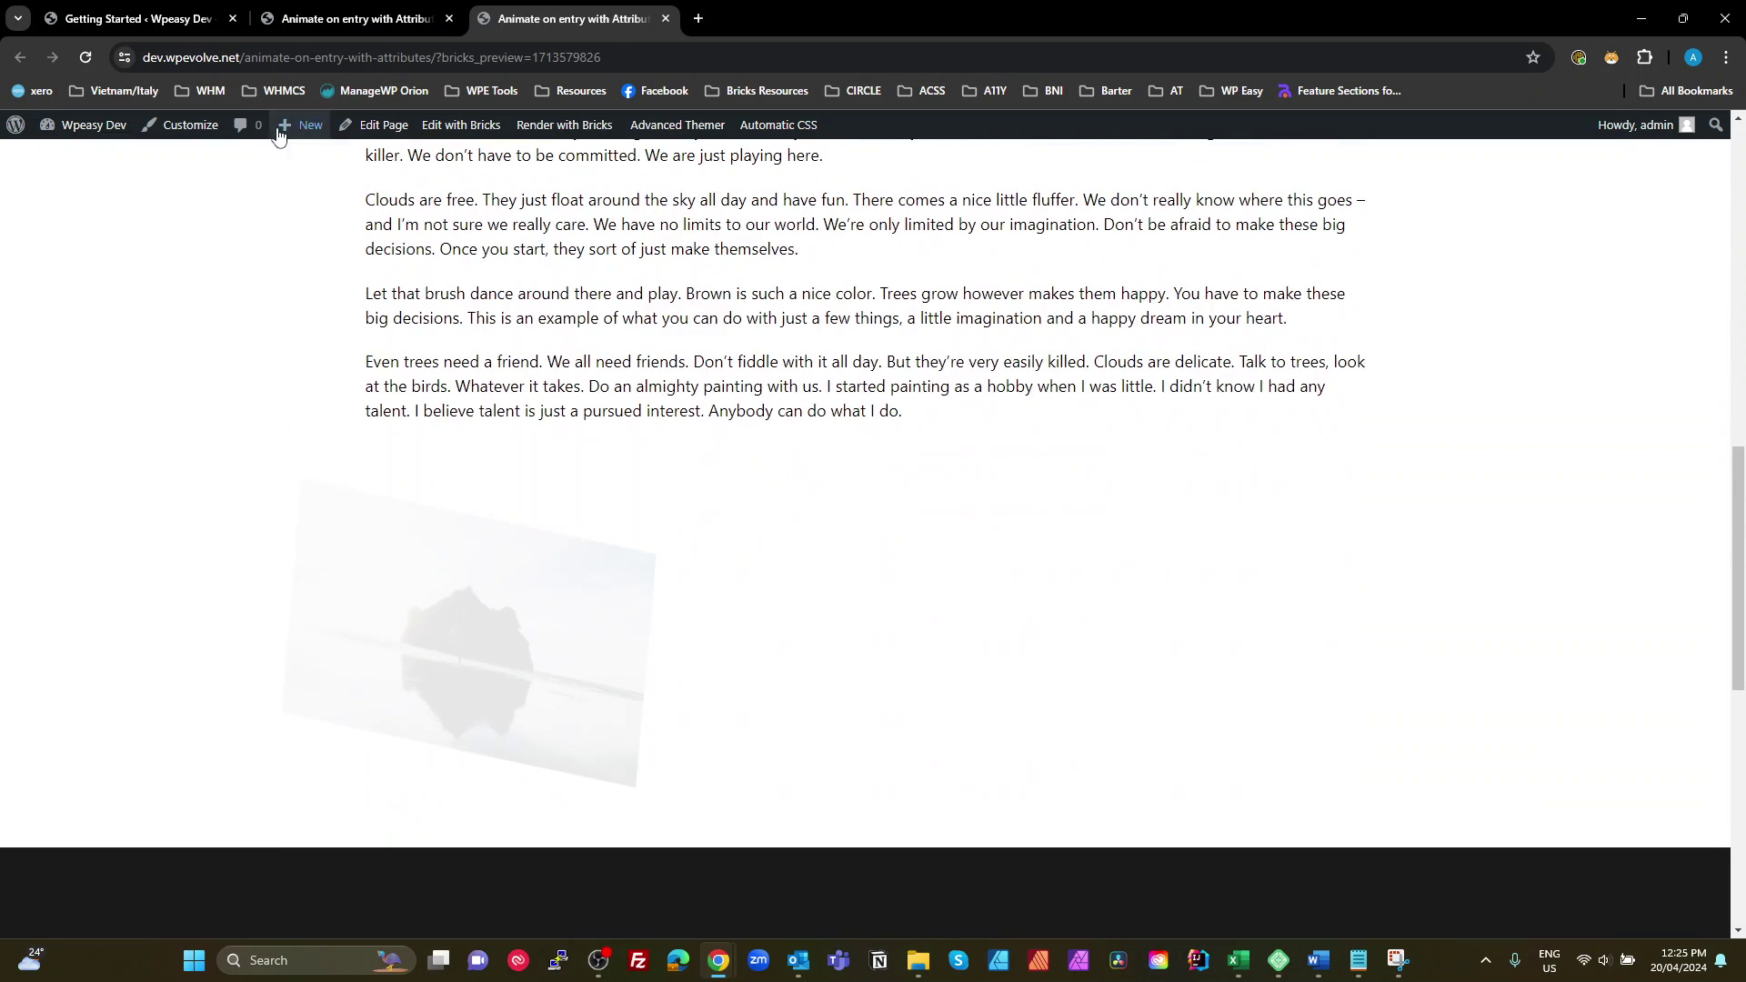
- Back in the Bricks editor, clear the transform and CSS filter settings from the image element itself
left_click(368, 24)
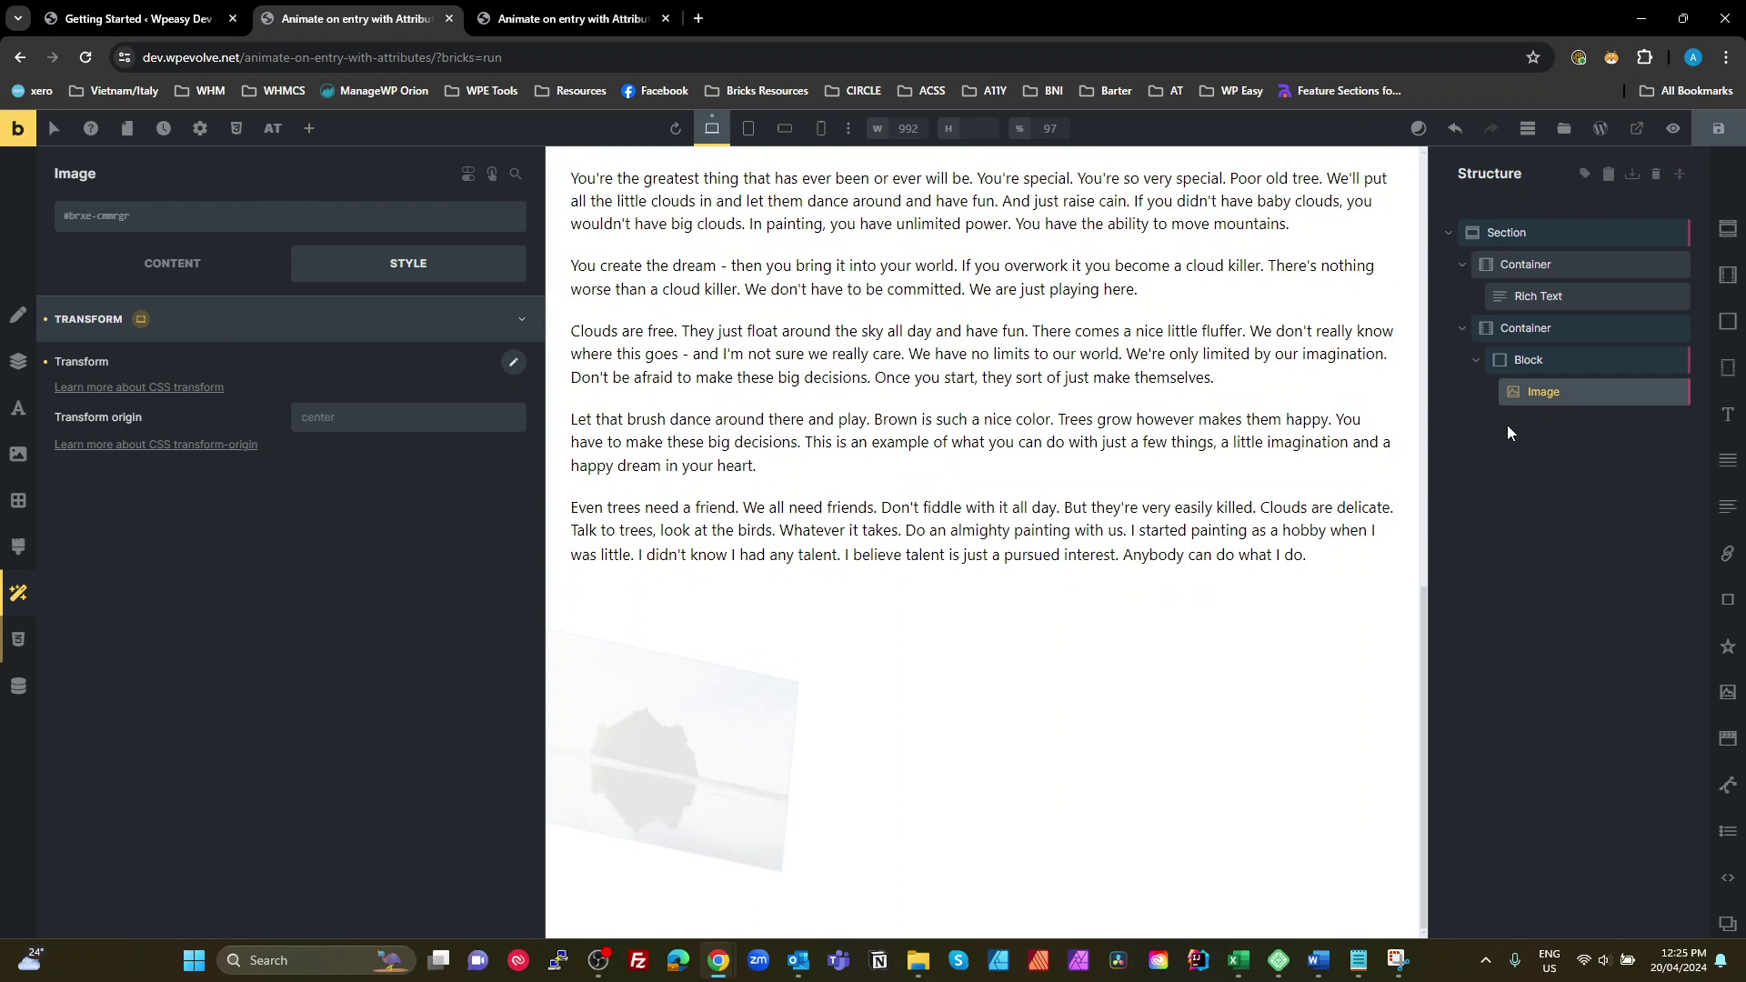
left_click(60, 325)
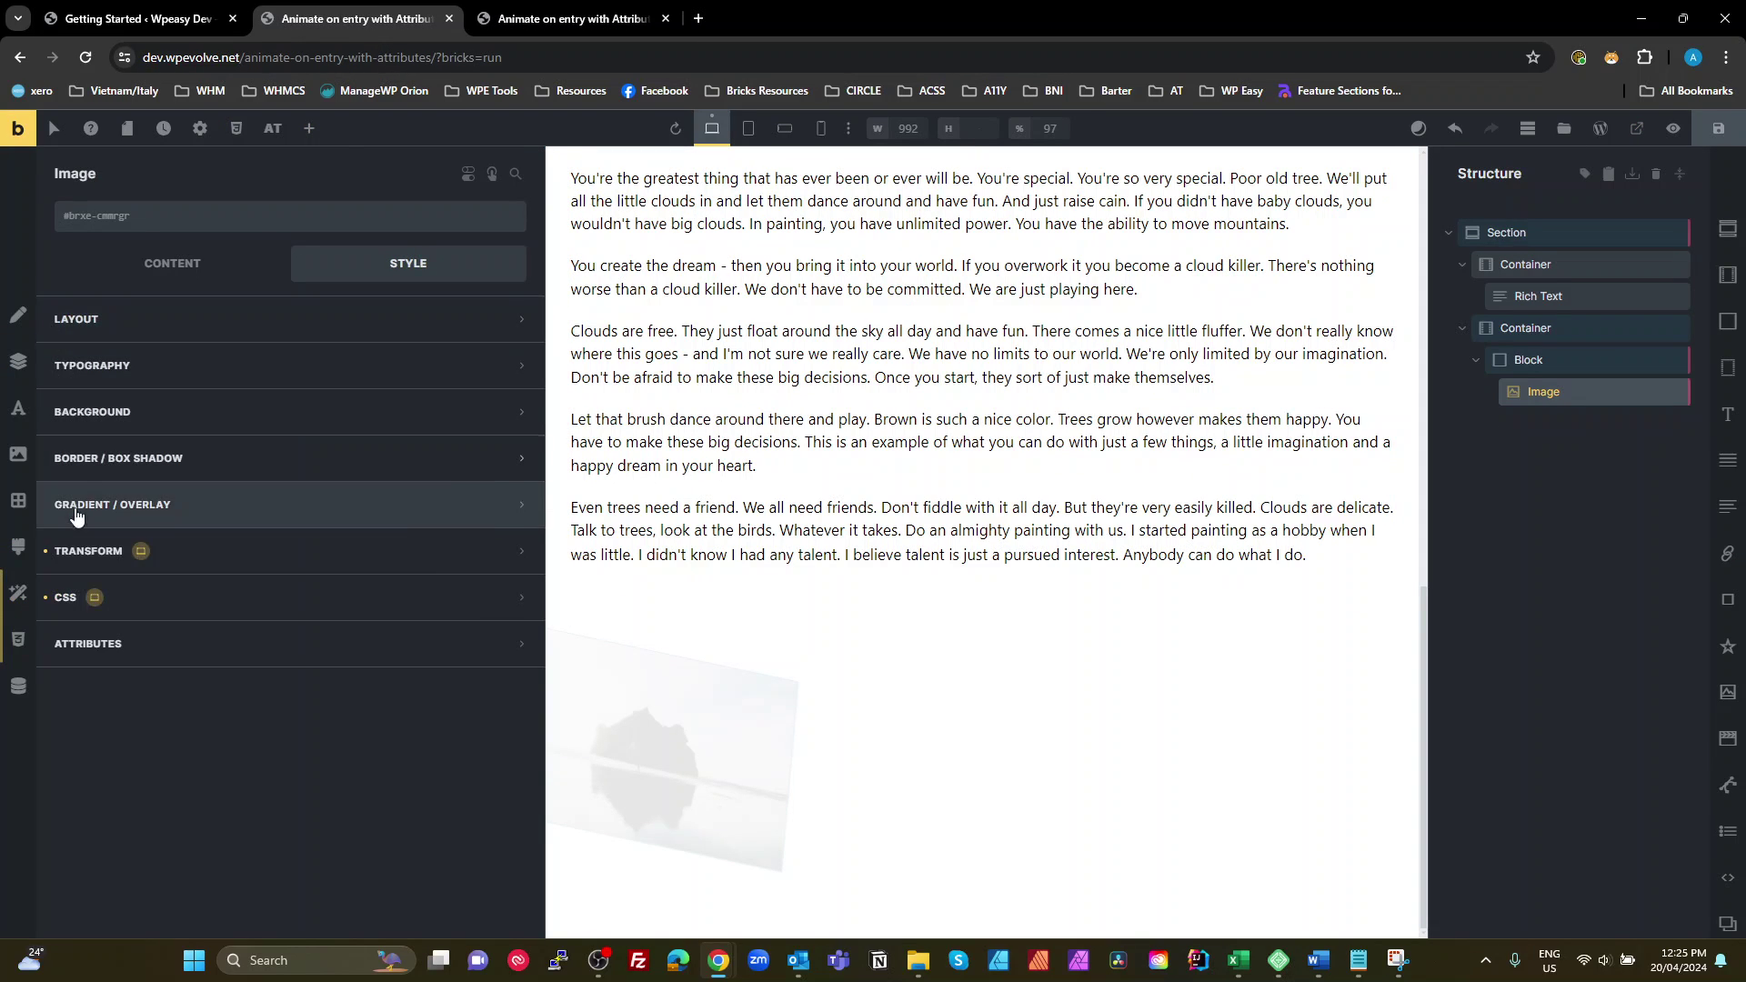
left_click(46, 565)
left_click(42, 581)
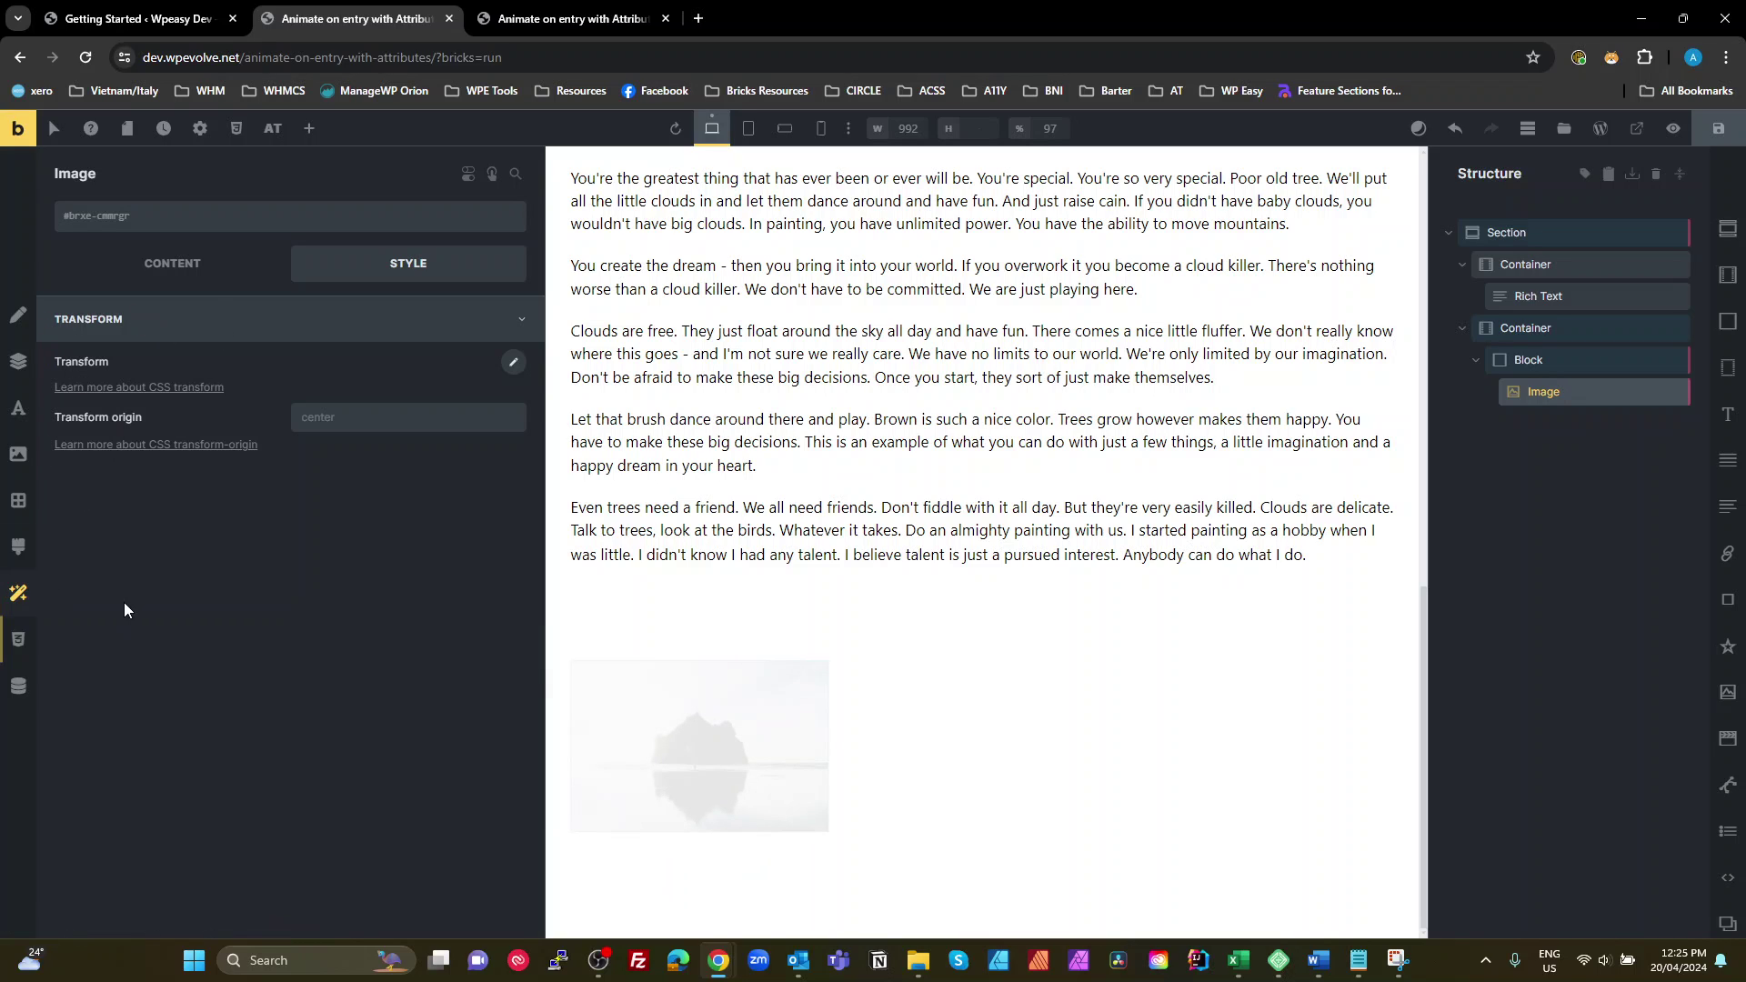
left_click(25, 643)
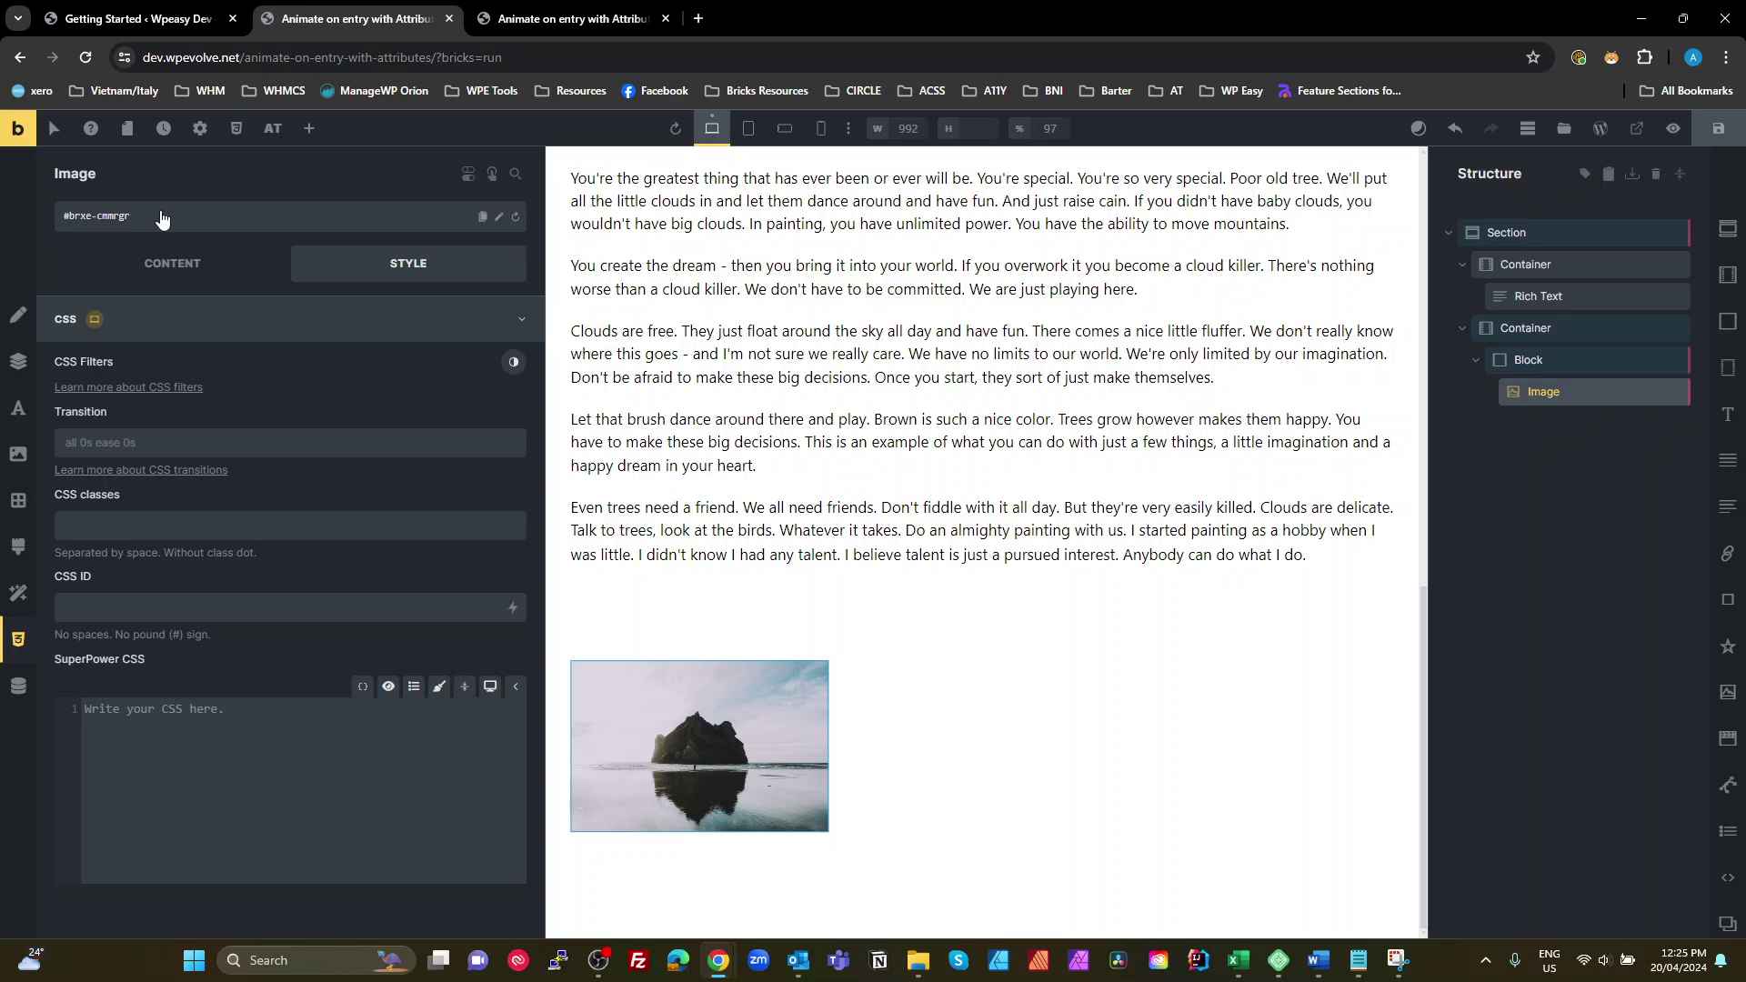
- Create a new class named animate-from-left on the image
left_click(161, 219)
type("a")
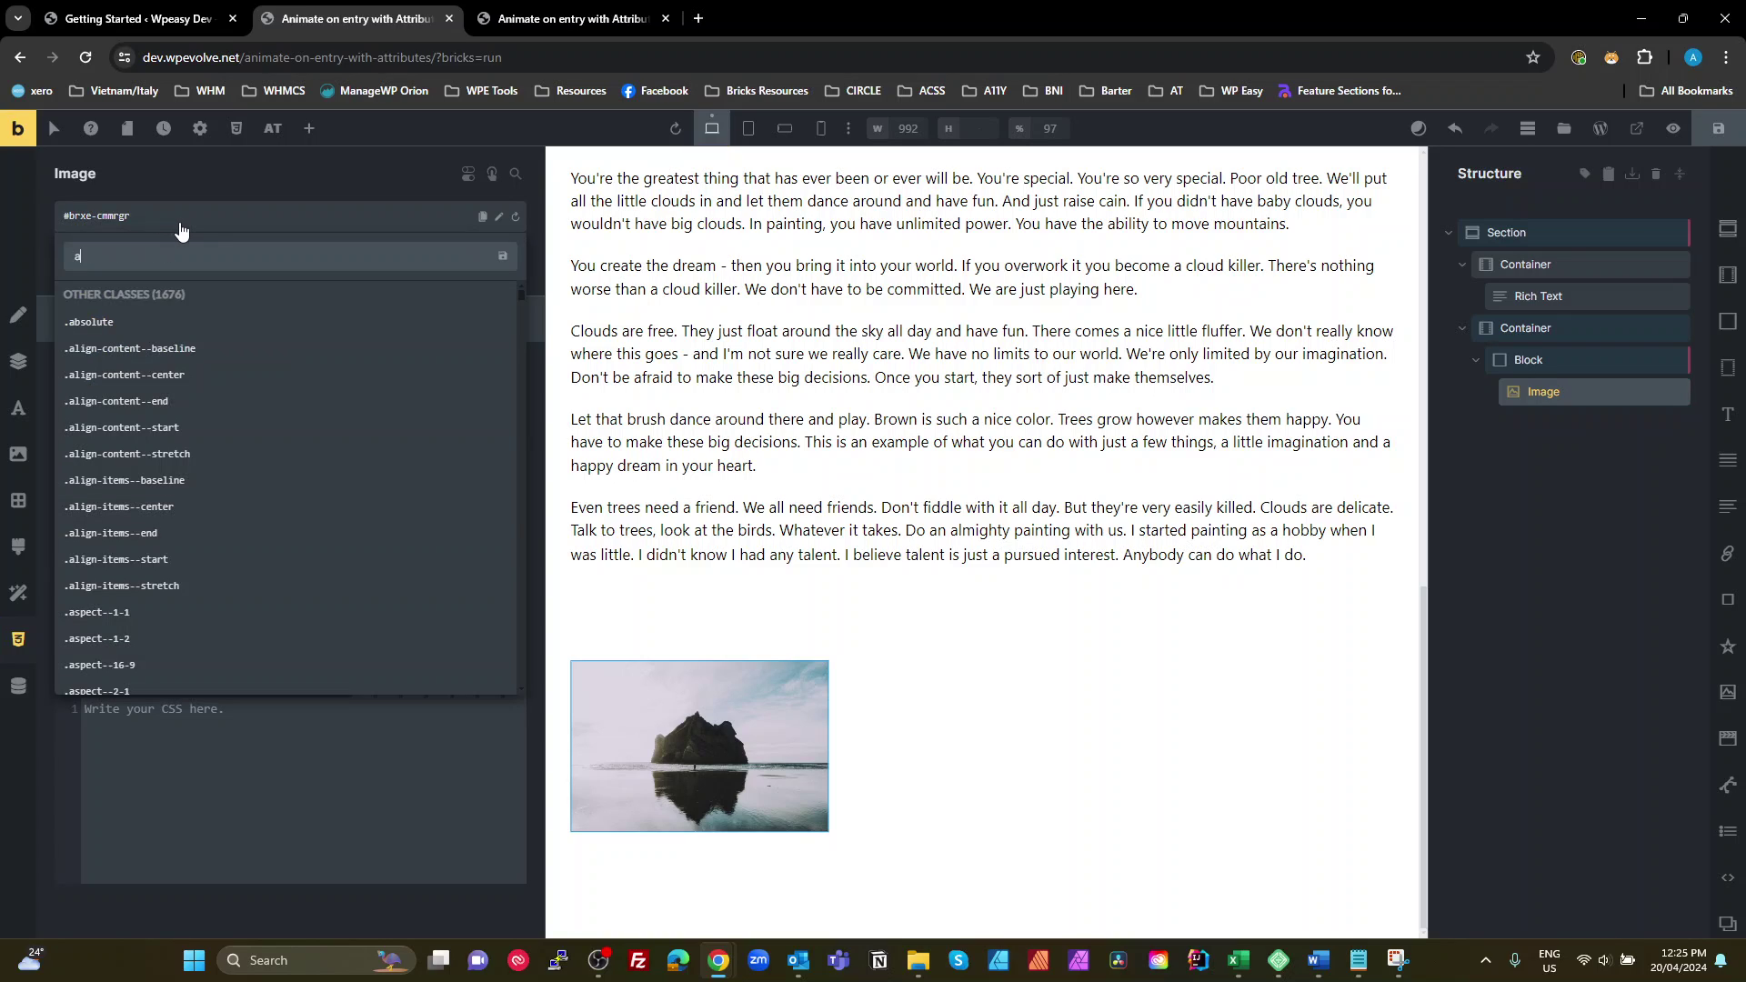
type("minmaoe")
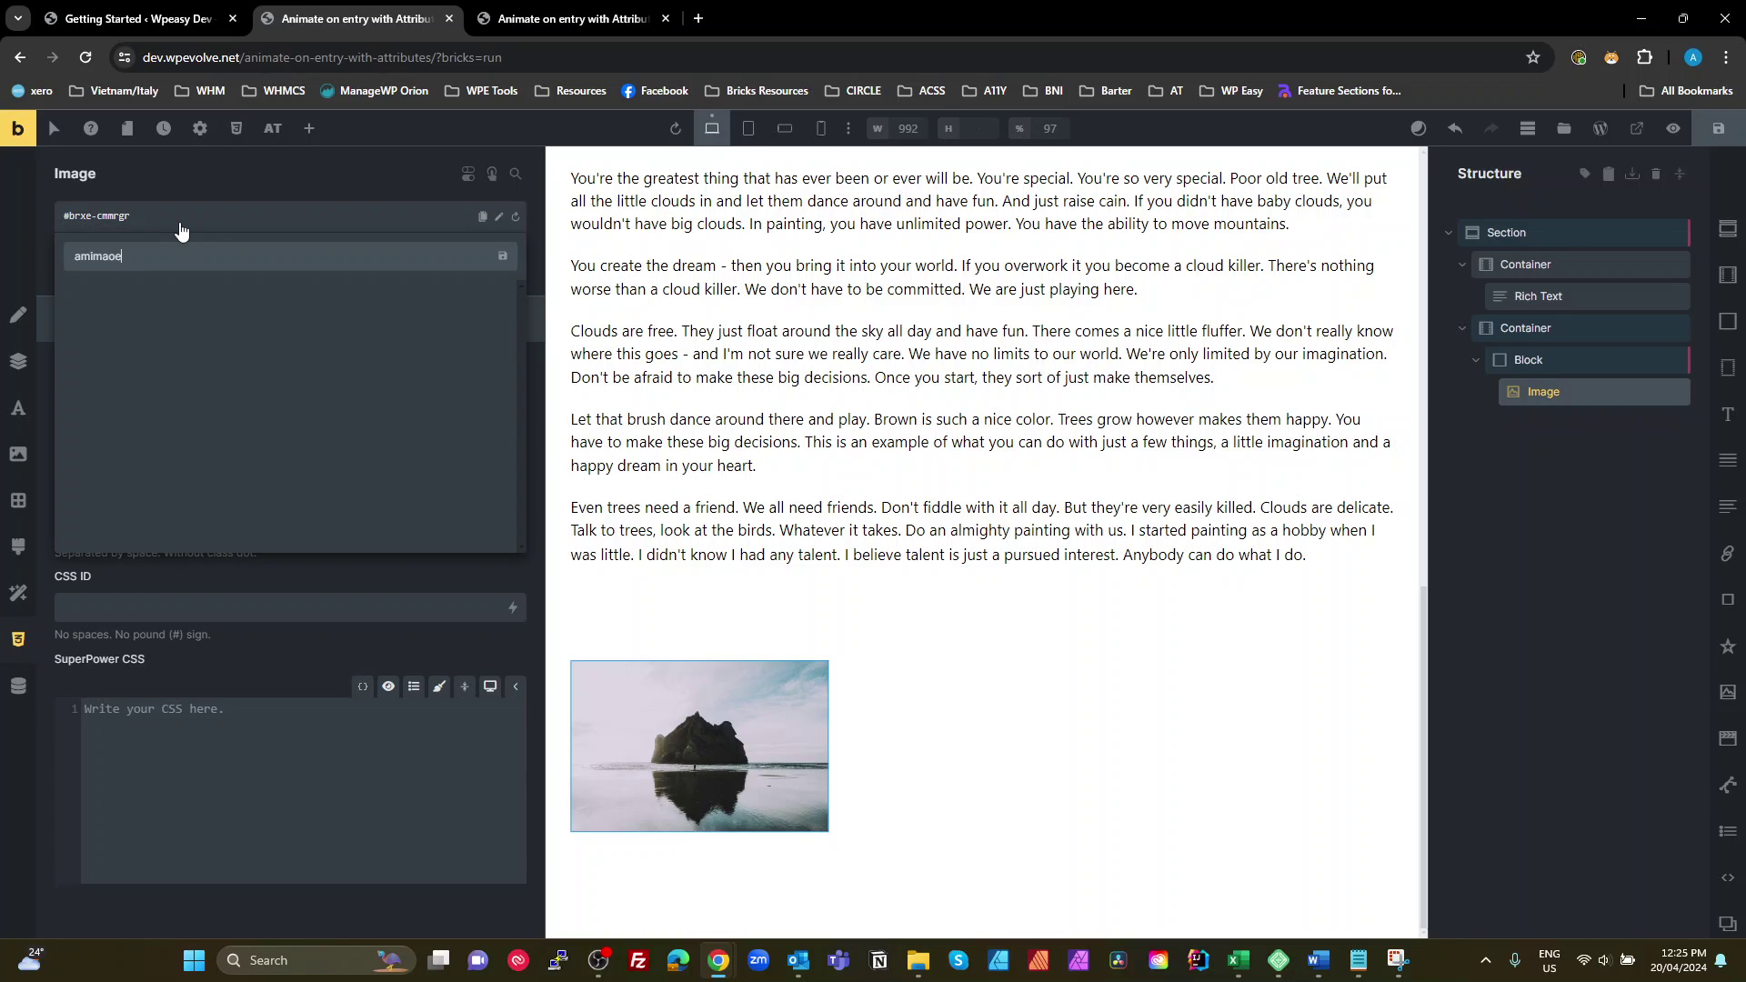
type("-from-left")
left_click(121, 255)
key("BackSpace")
key("BackSpace")
type("te")
key("Return")
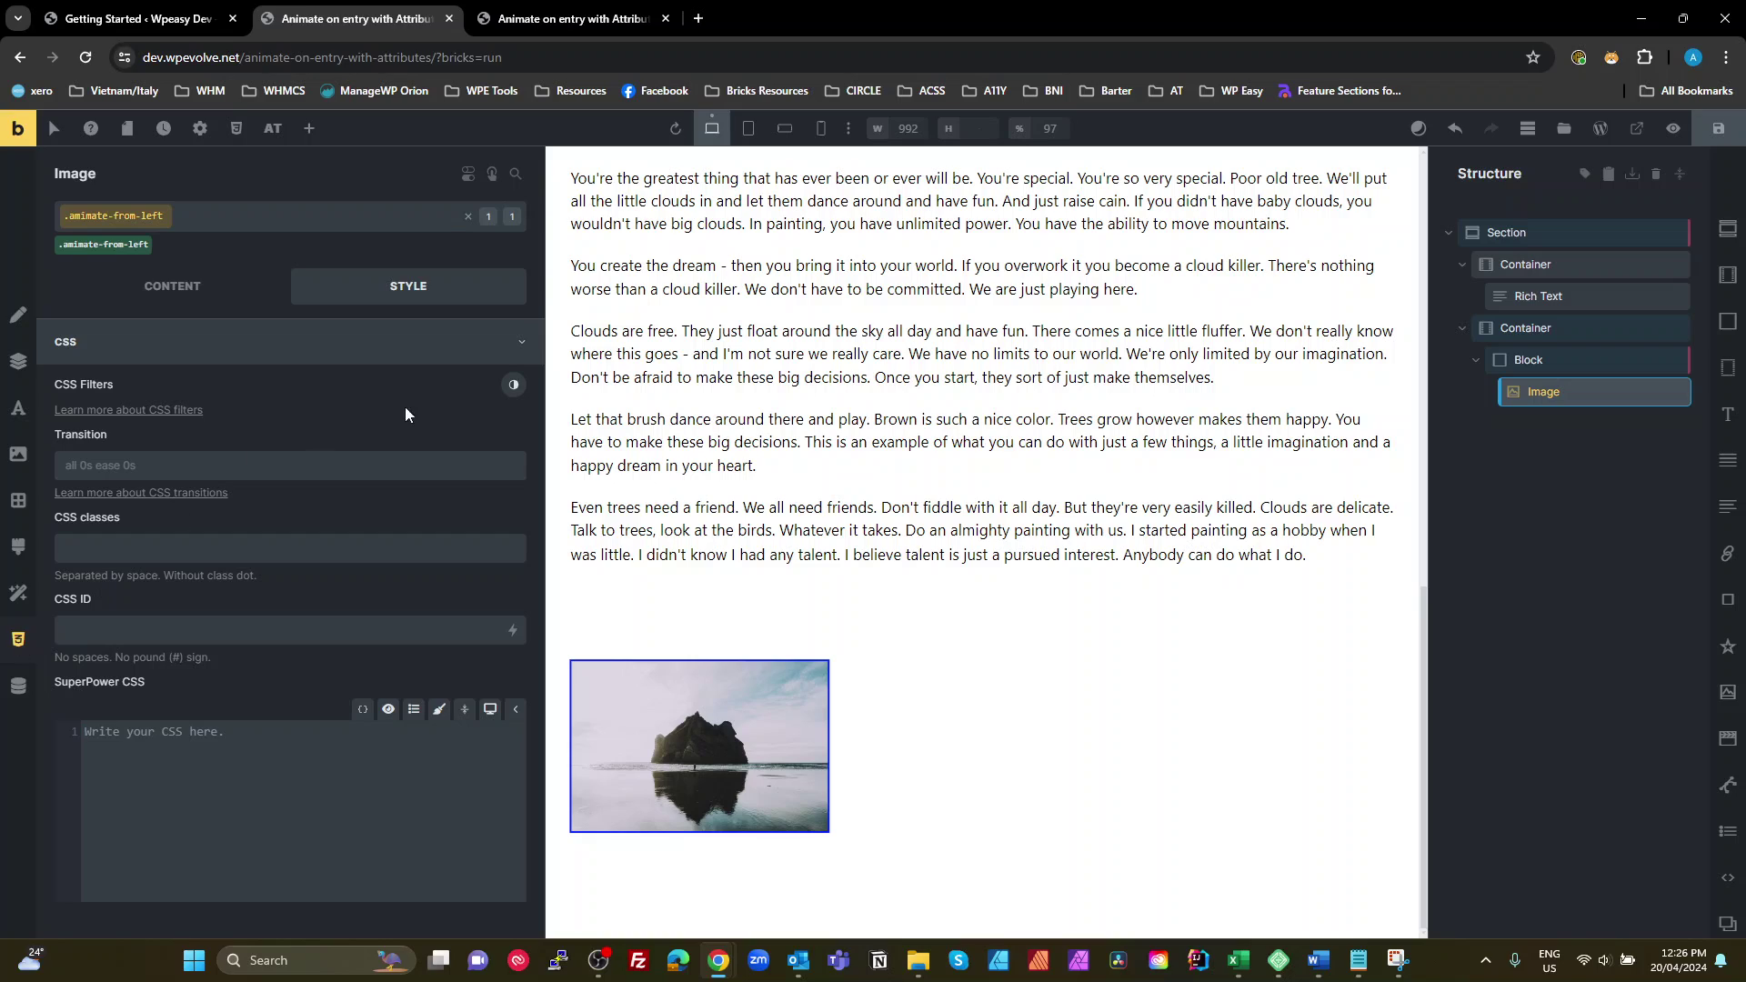
- Set the opacity CSS filter of the animate-from-left class to 11
left_click(512, 387)
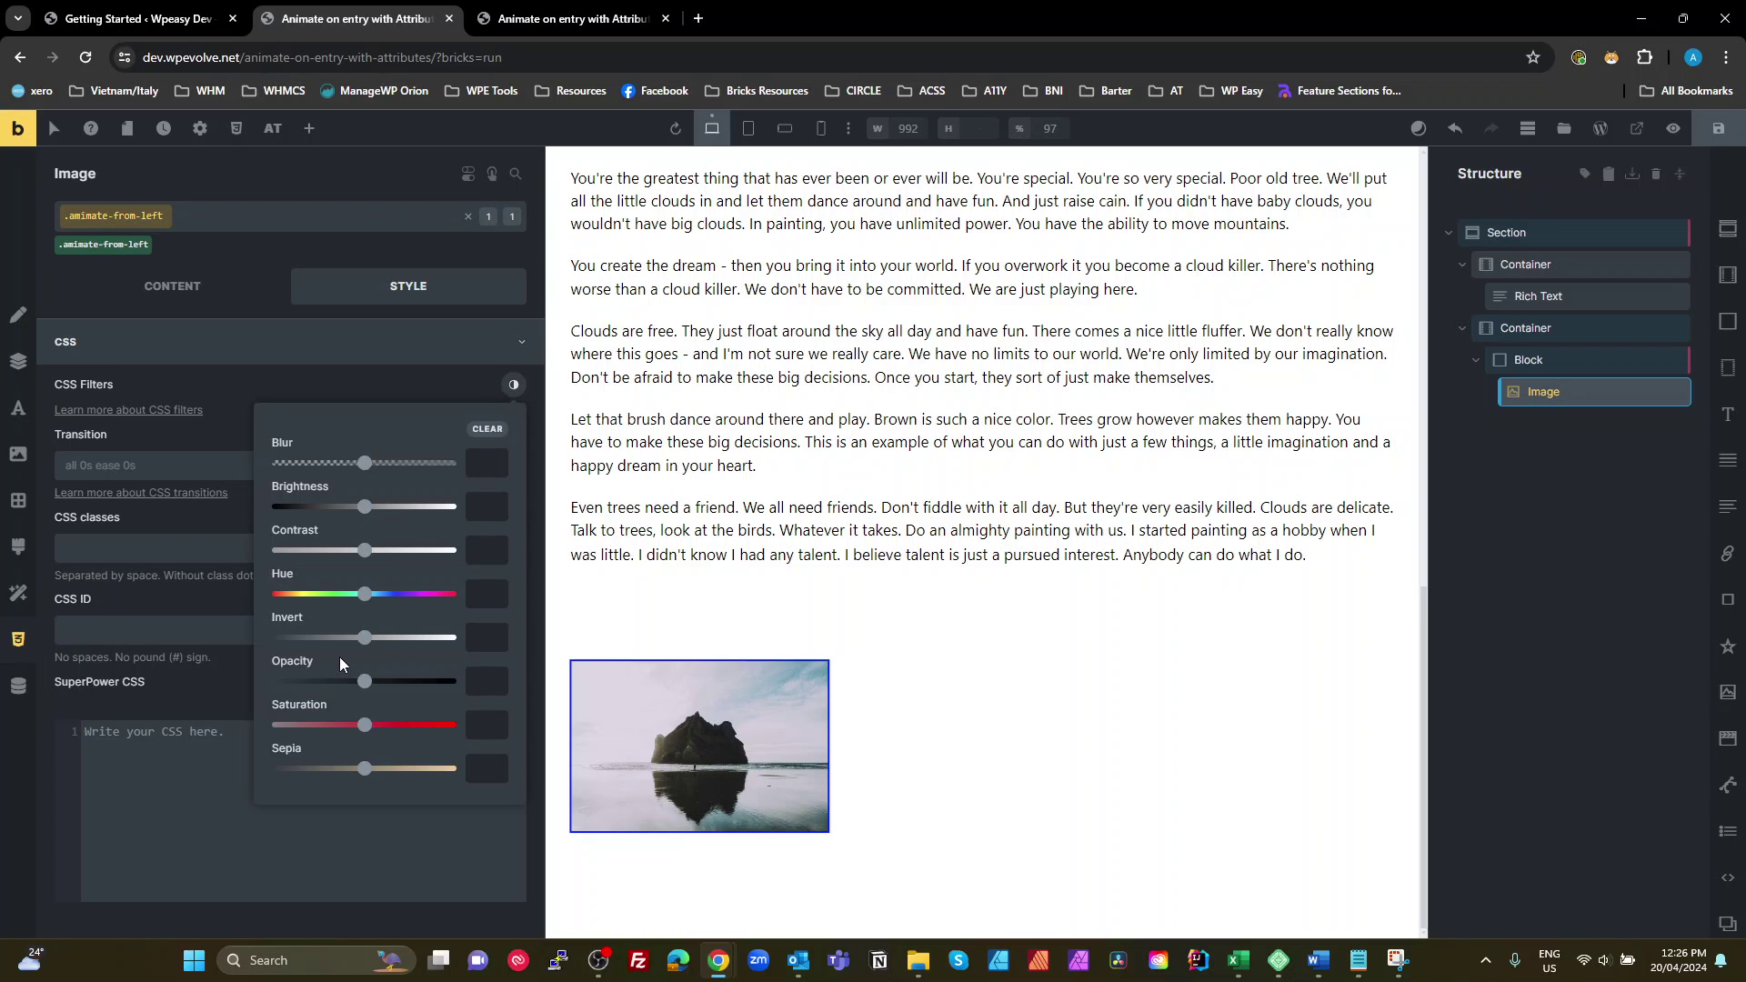
left_click_drag(365, 682, 296, 687)
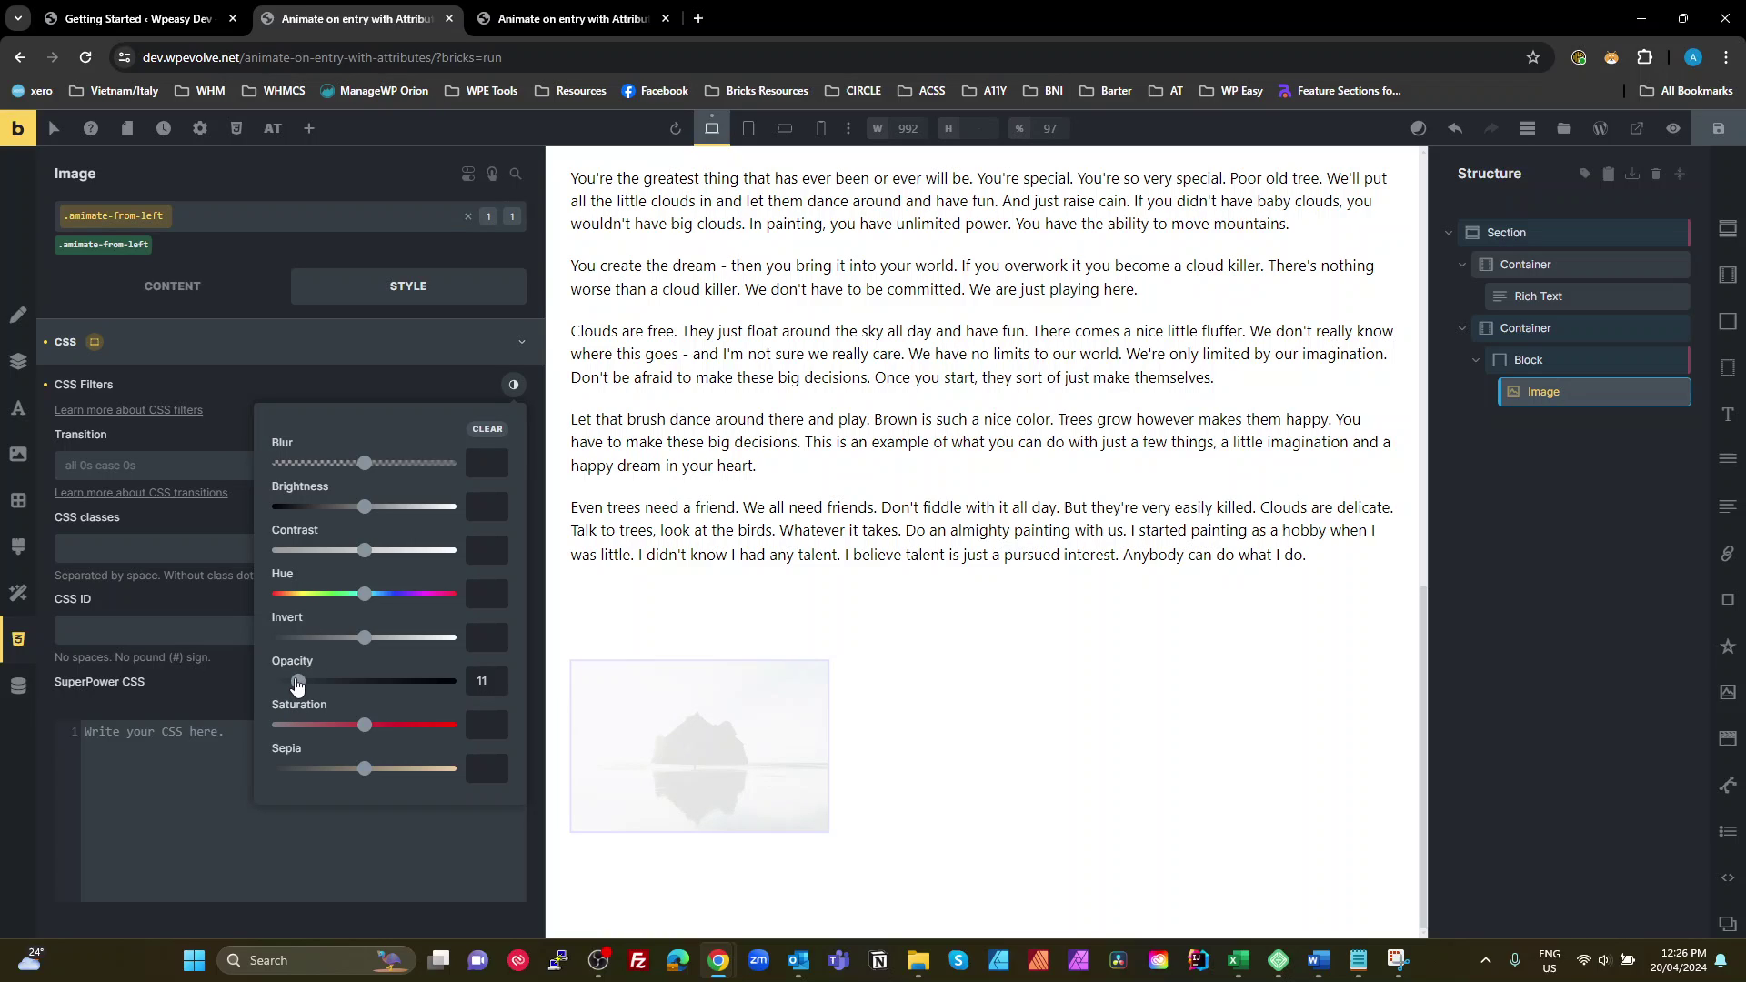
left_click(263, 375)
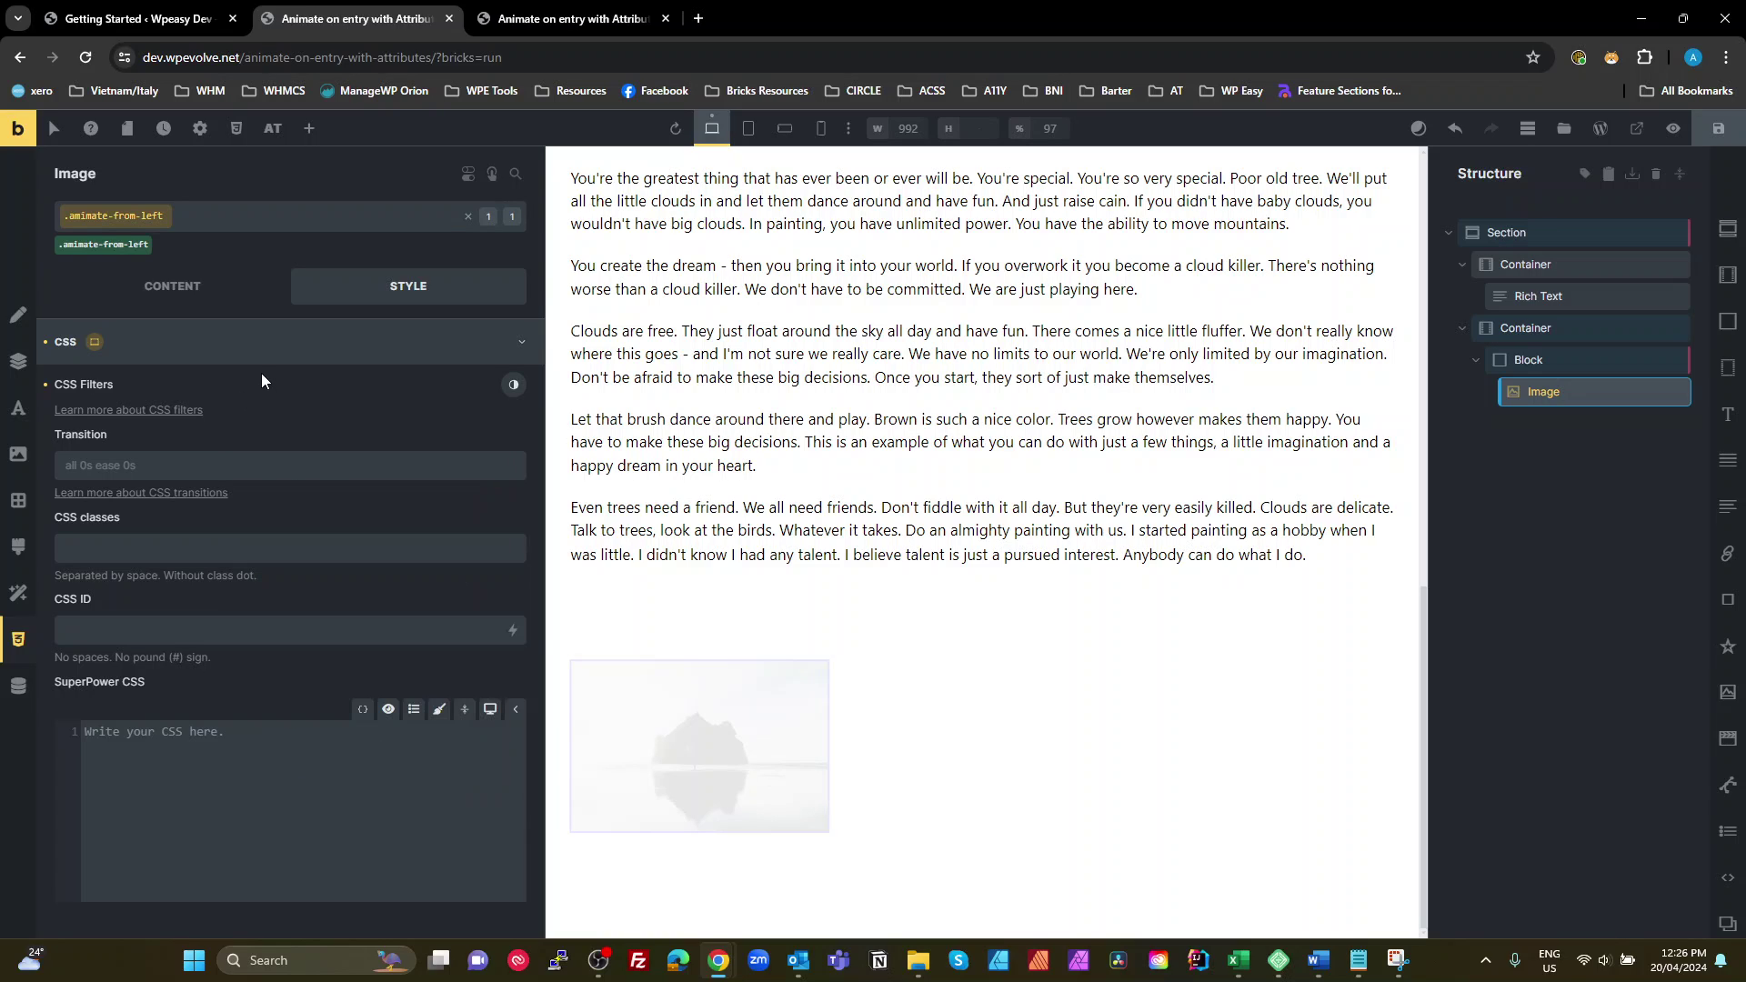
- Set the class's transform to a Translate X of -60px with Scale X and Scale Y at 1.2
left_click(18, 593)
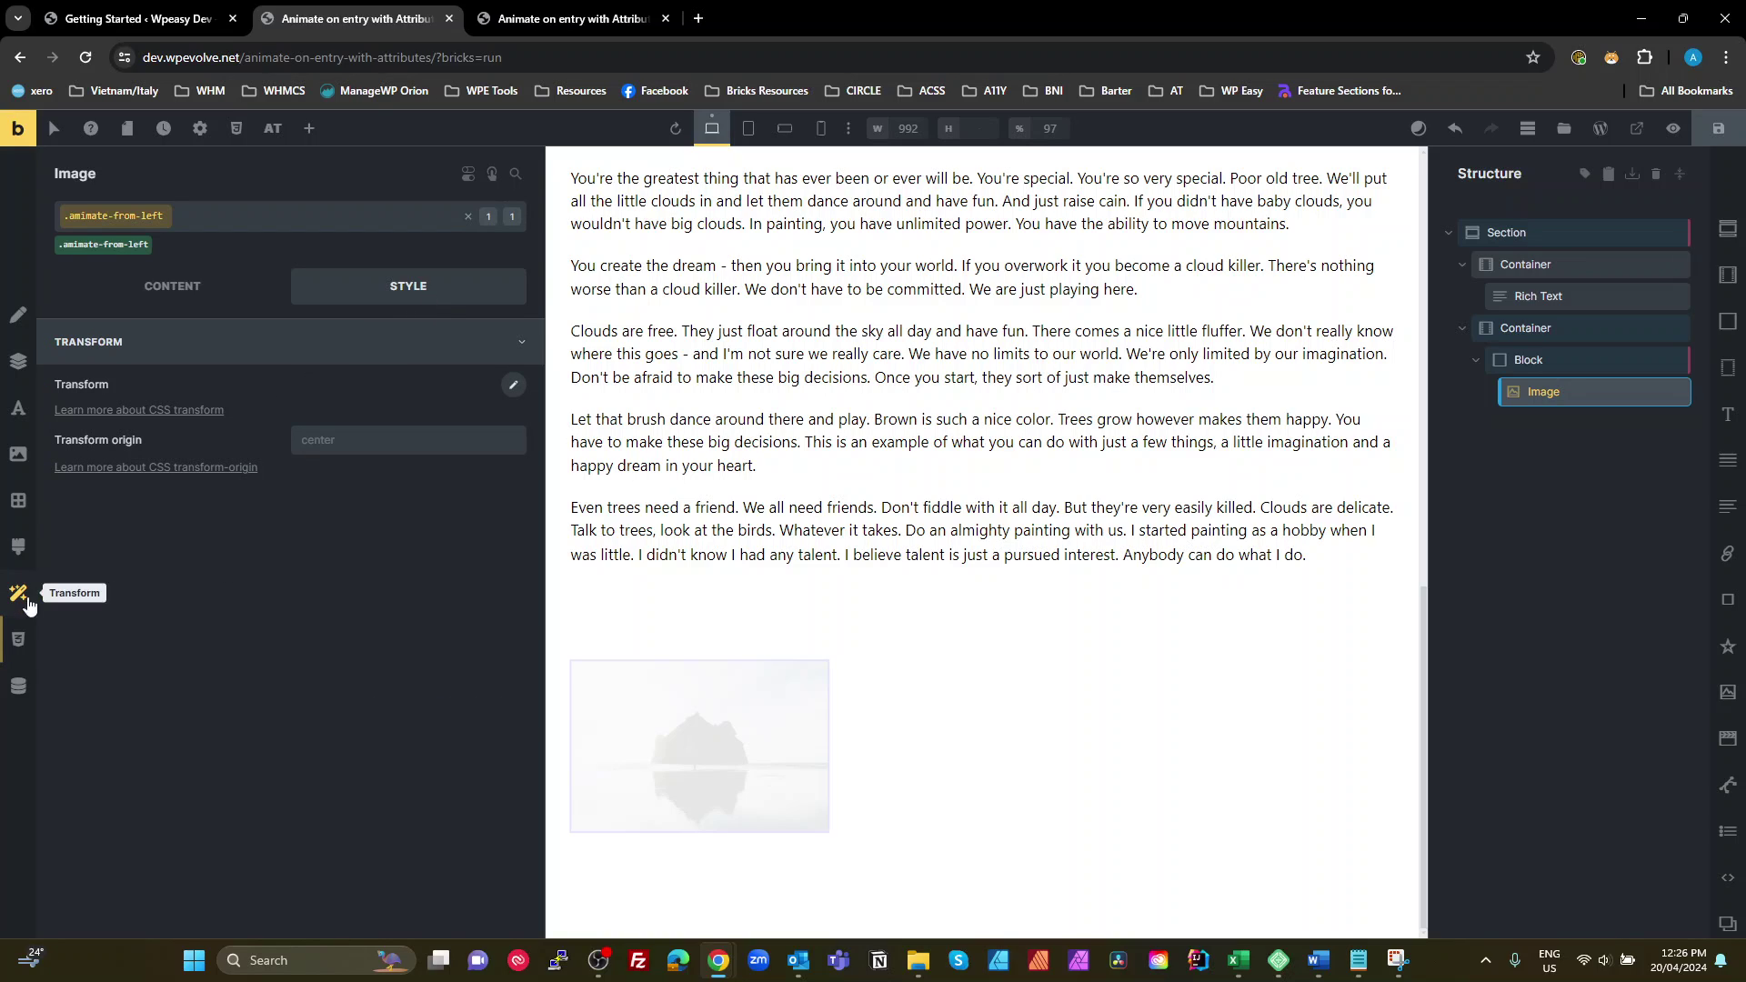
left_click(513, 385)
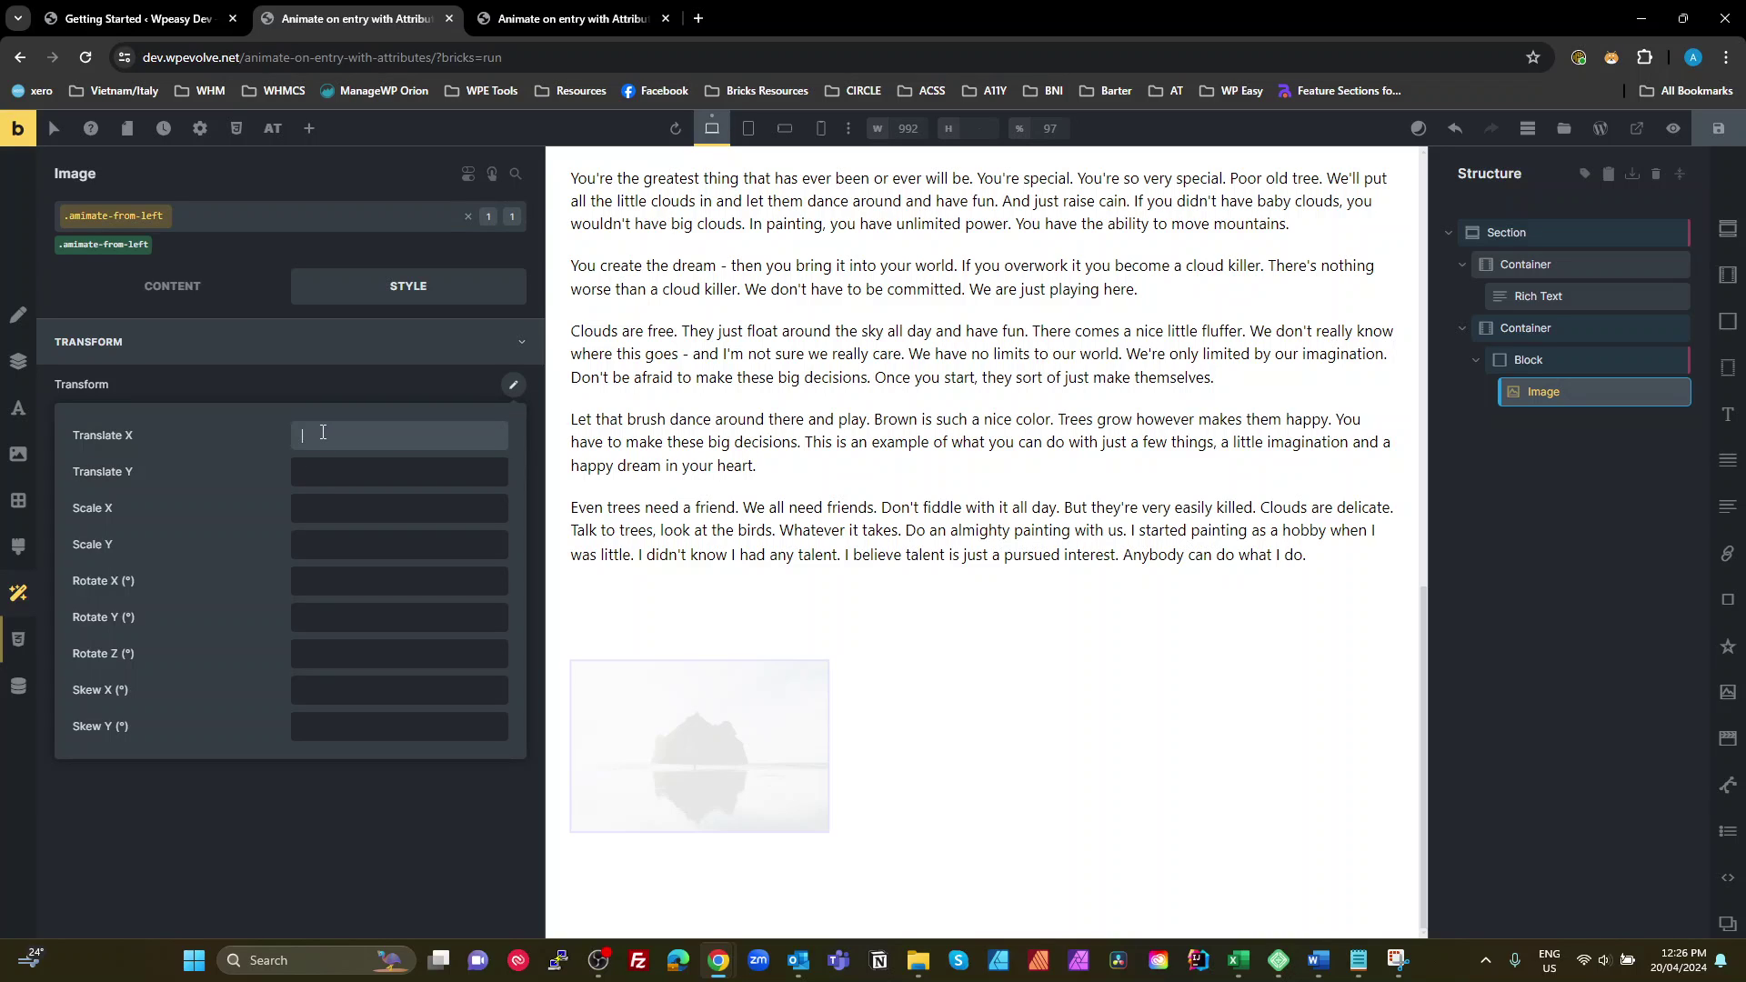
type("-60p")
key("Tab")
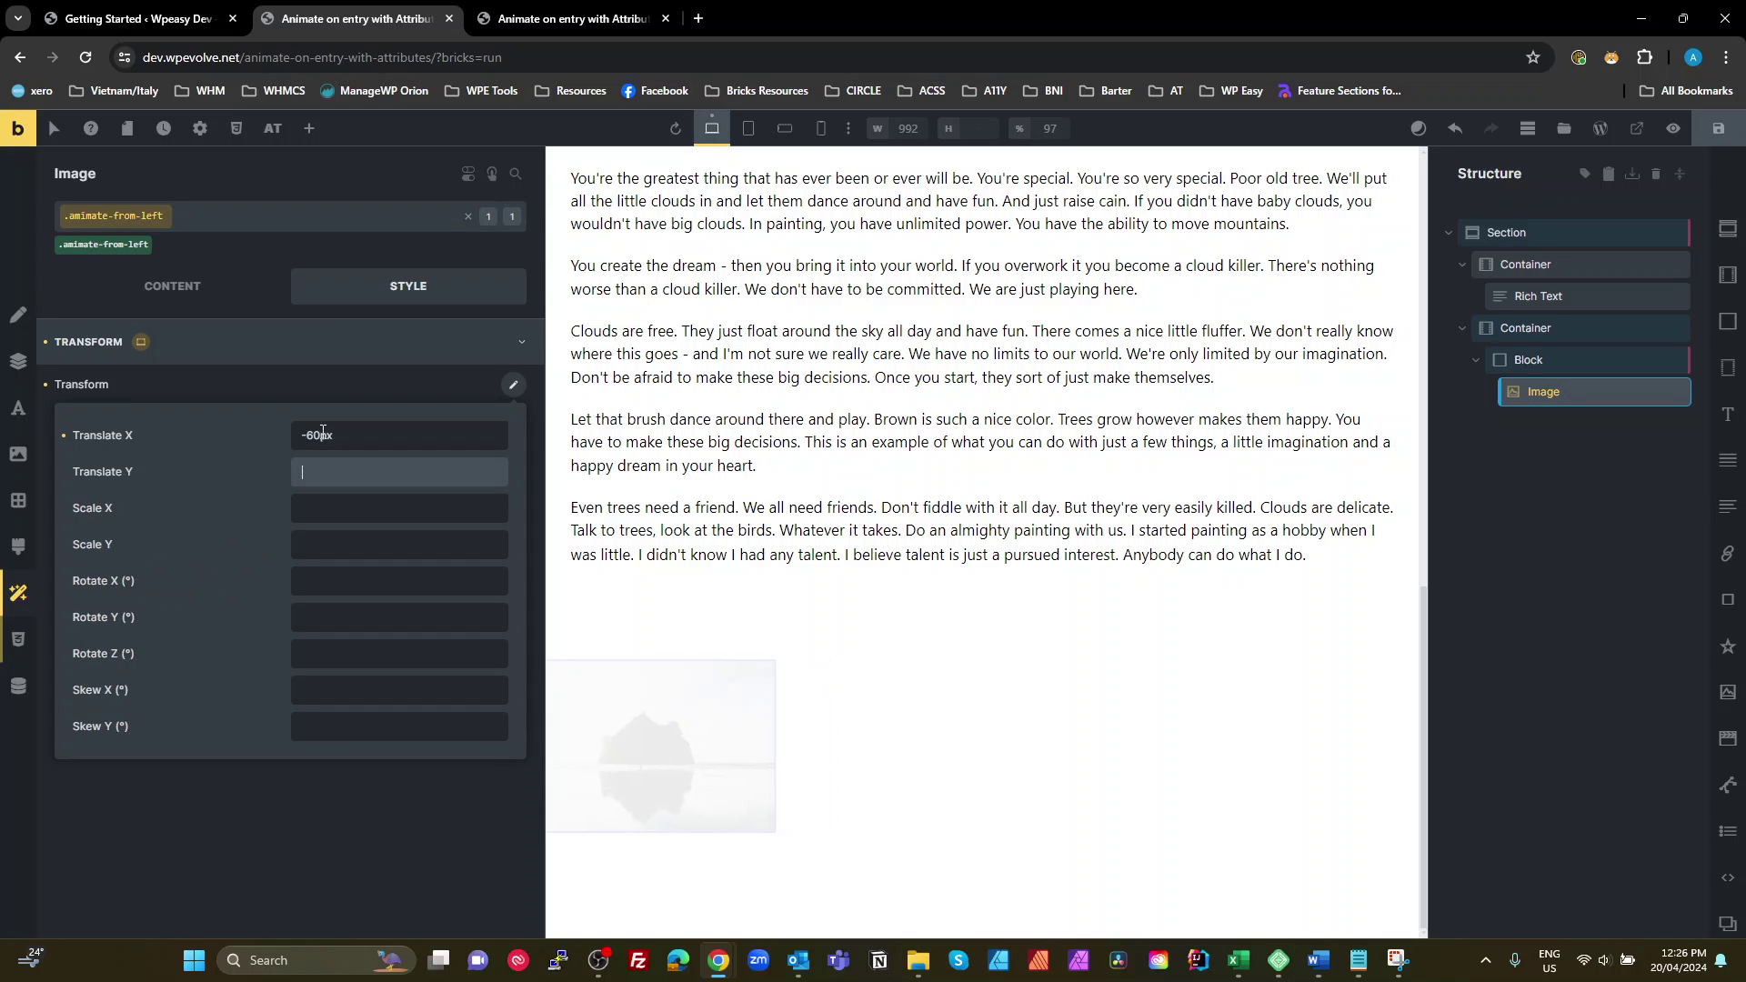
key("Tab")
type("1.2")
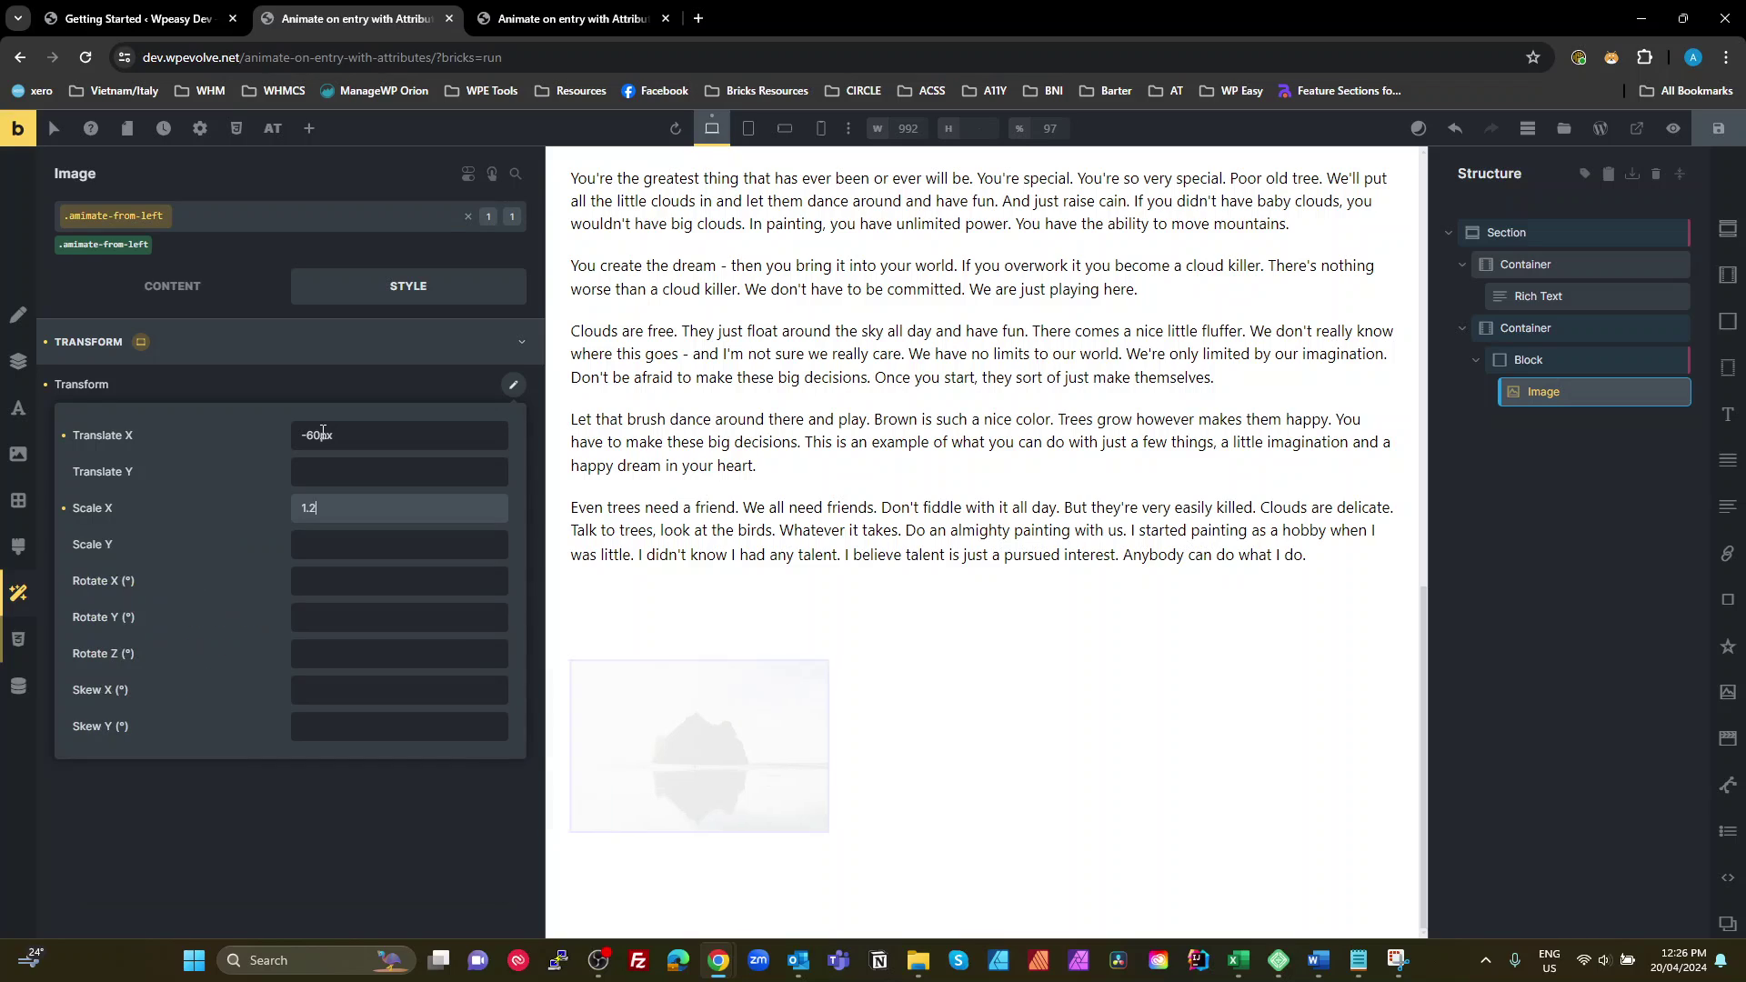
key("Tab")
type("1.2")
key("Tab")
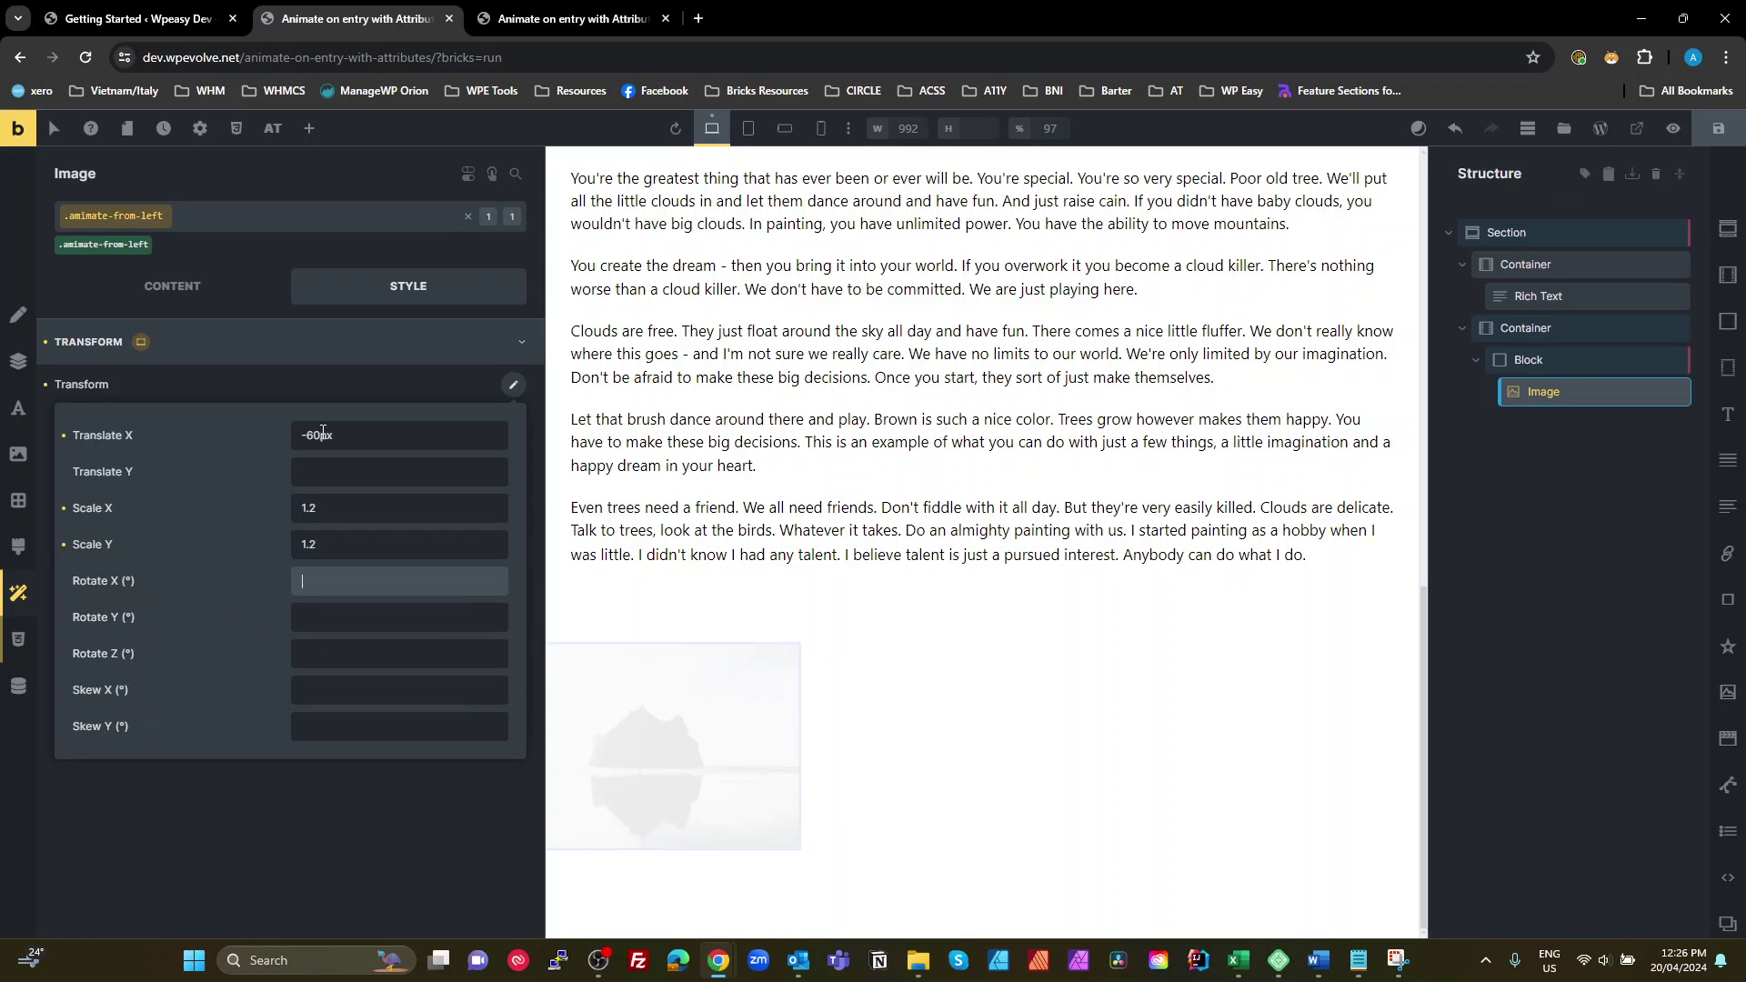
- Set the class's rotation to 20 degrees on X, 20 on Y and 5 on Z, and save the page
type("20")
key("Tab")
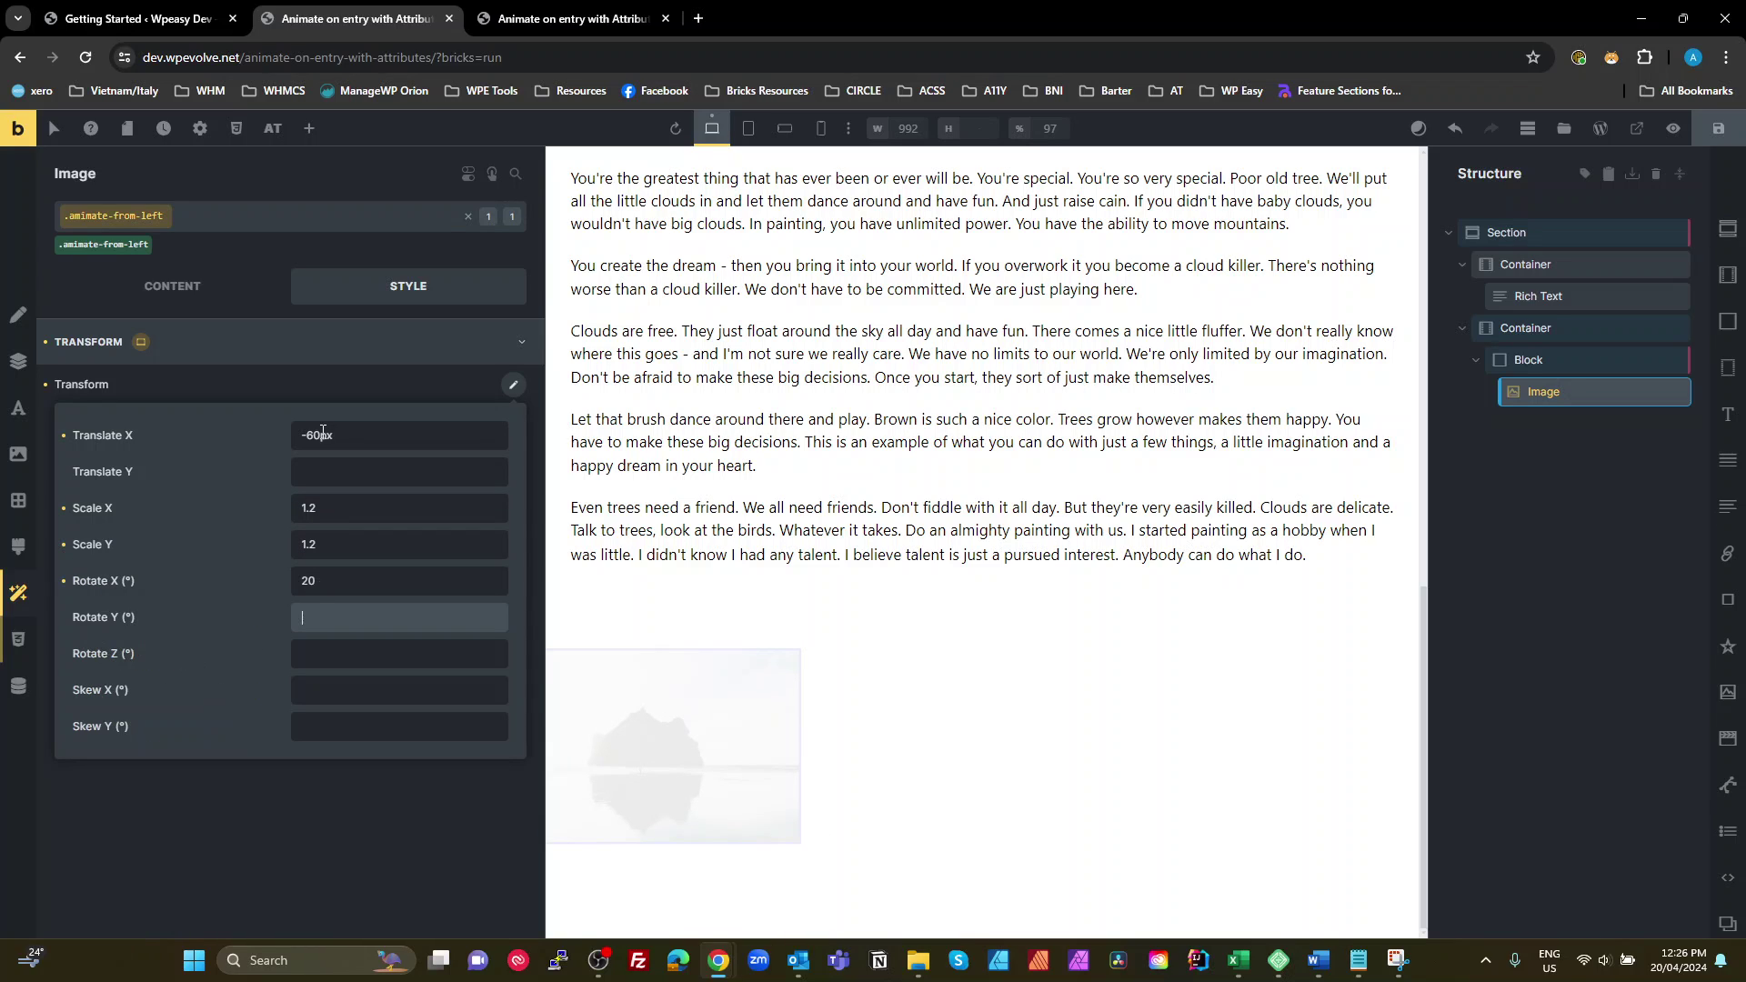
type("20")
key("Tab")
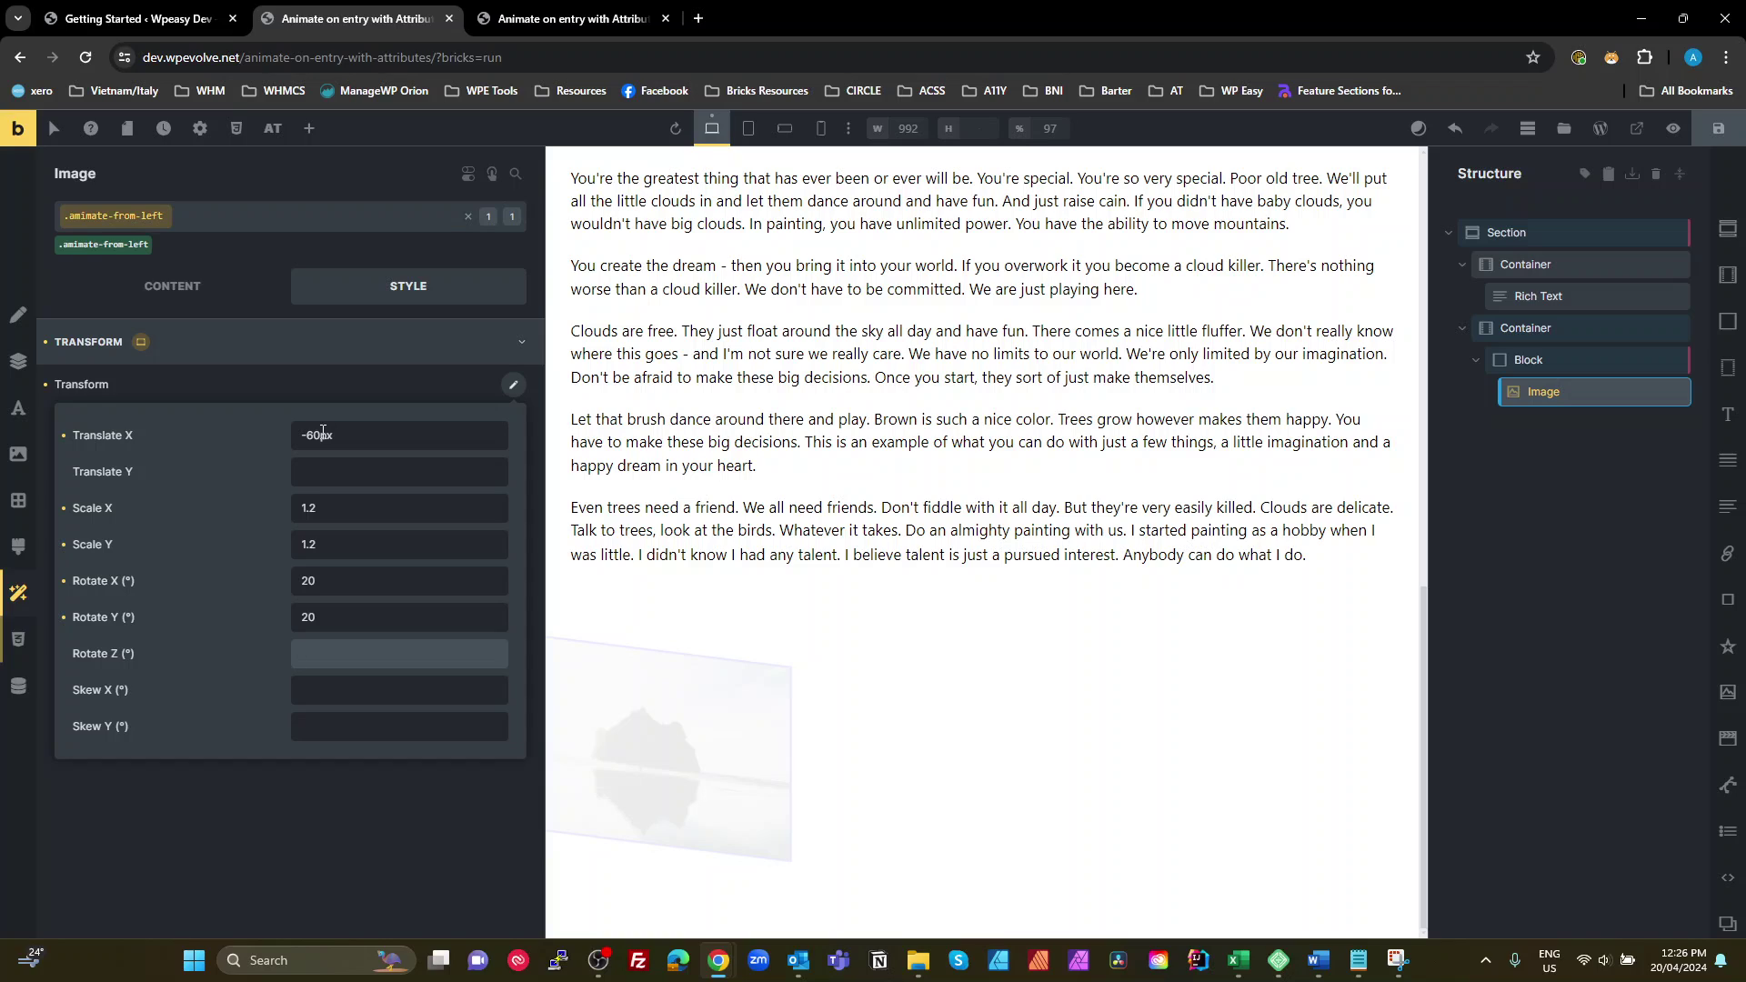
type("5")
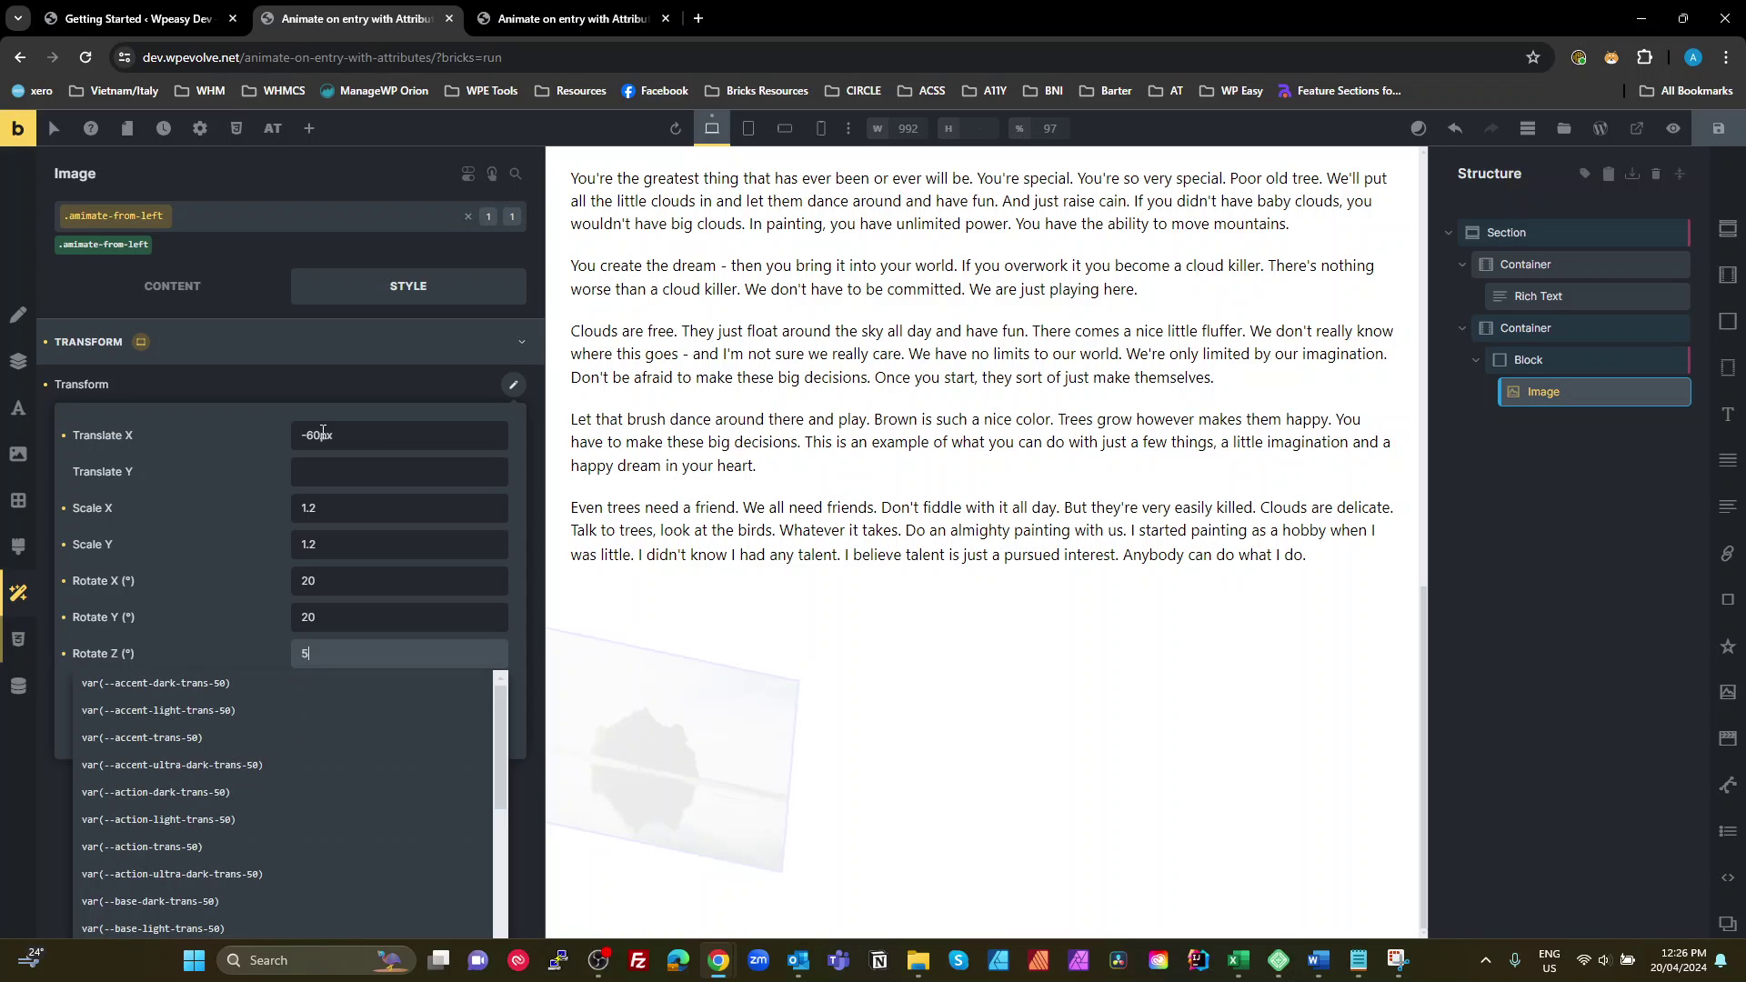
key("Tab")
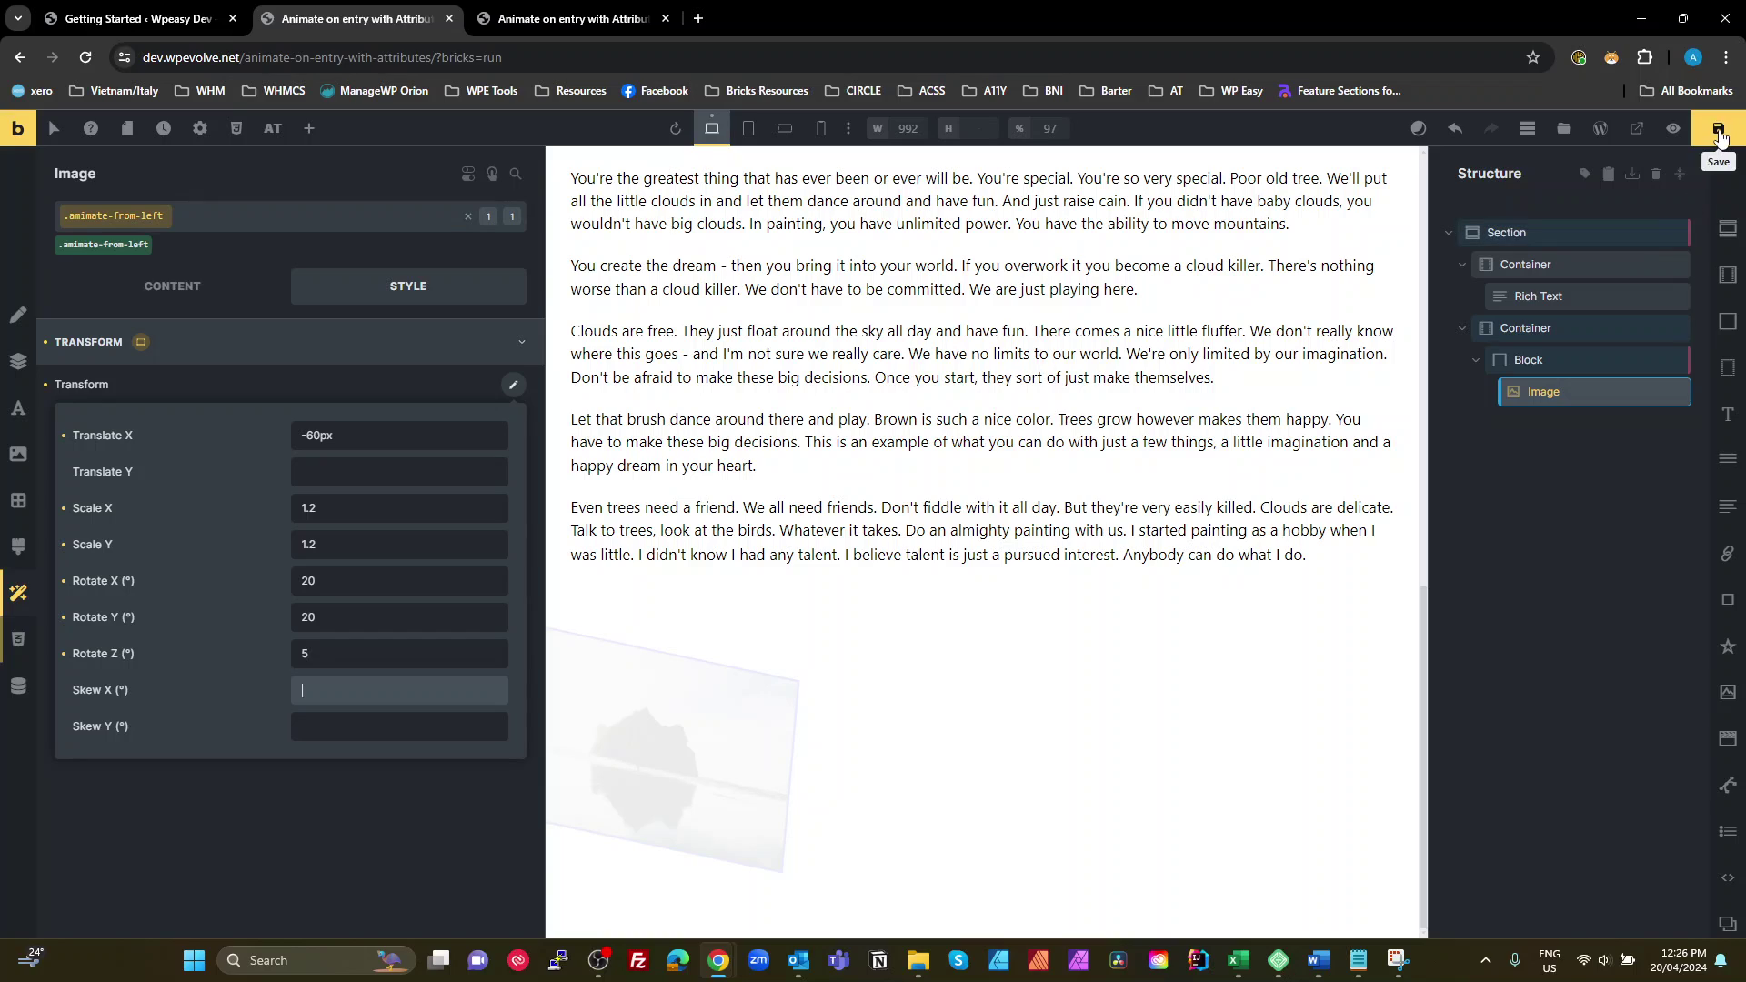
left_click(1718, 129)
left_click(330, 855)
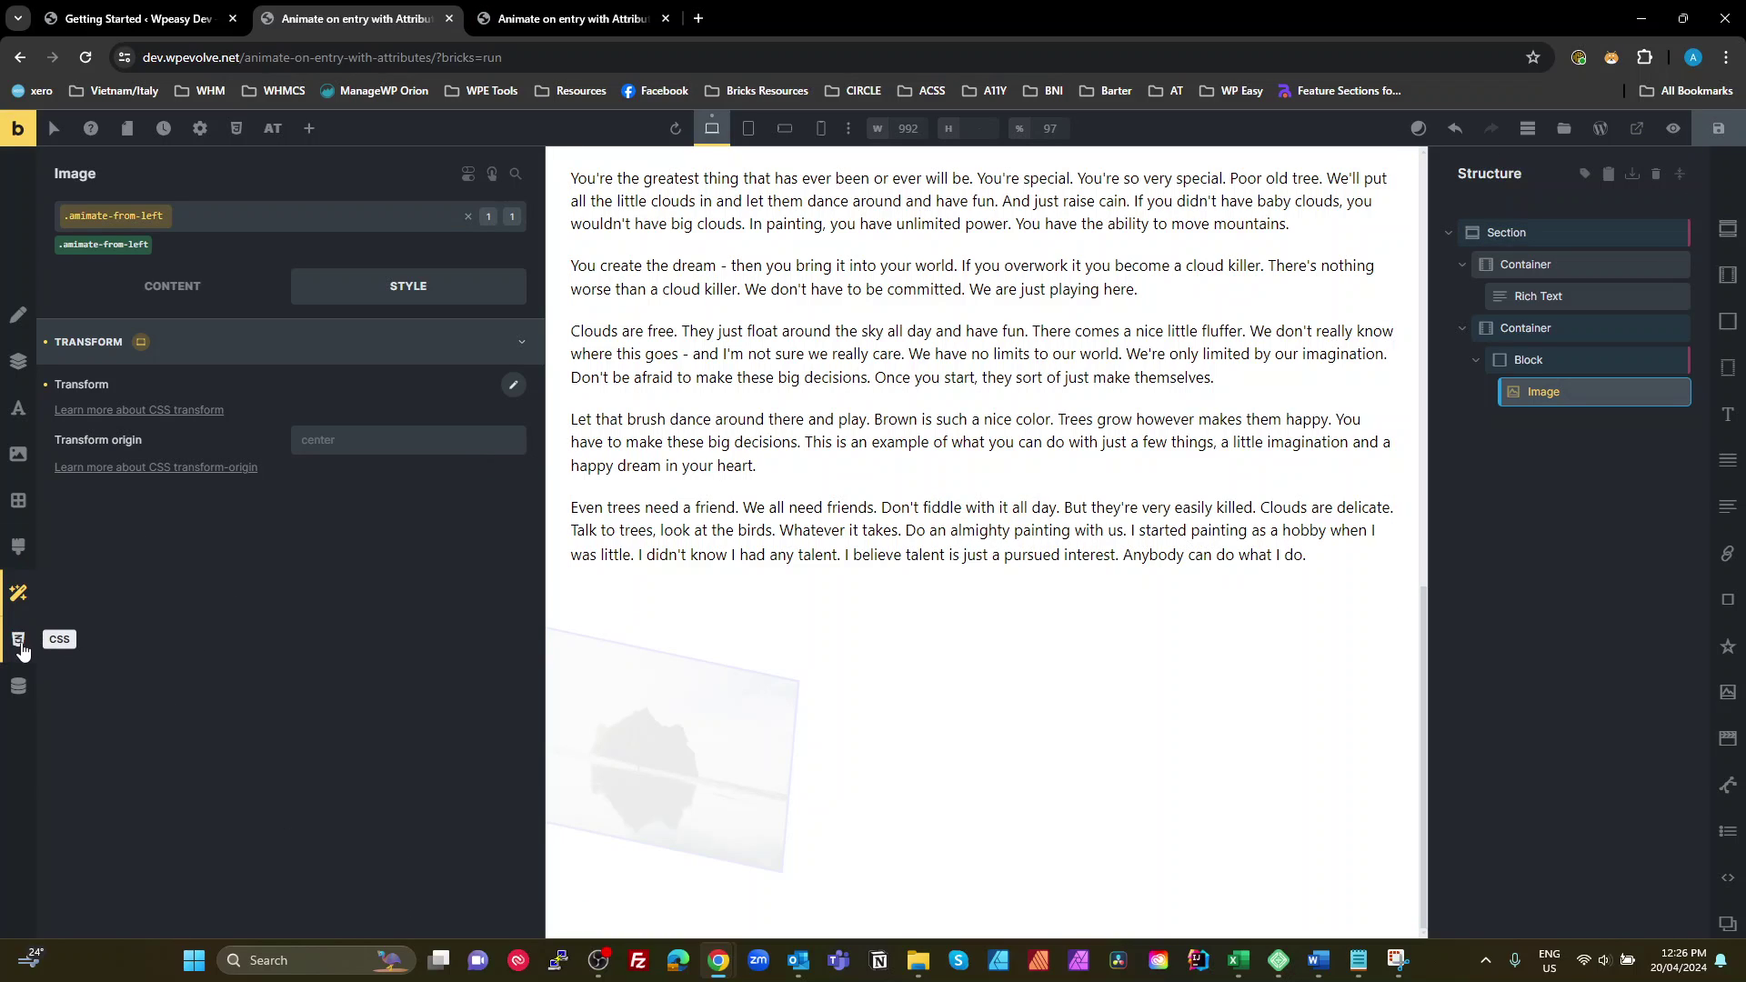
- Give the class the CSS transition all 1s ease-out
left_click(19, 639)
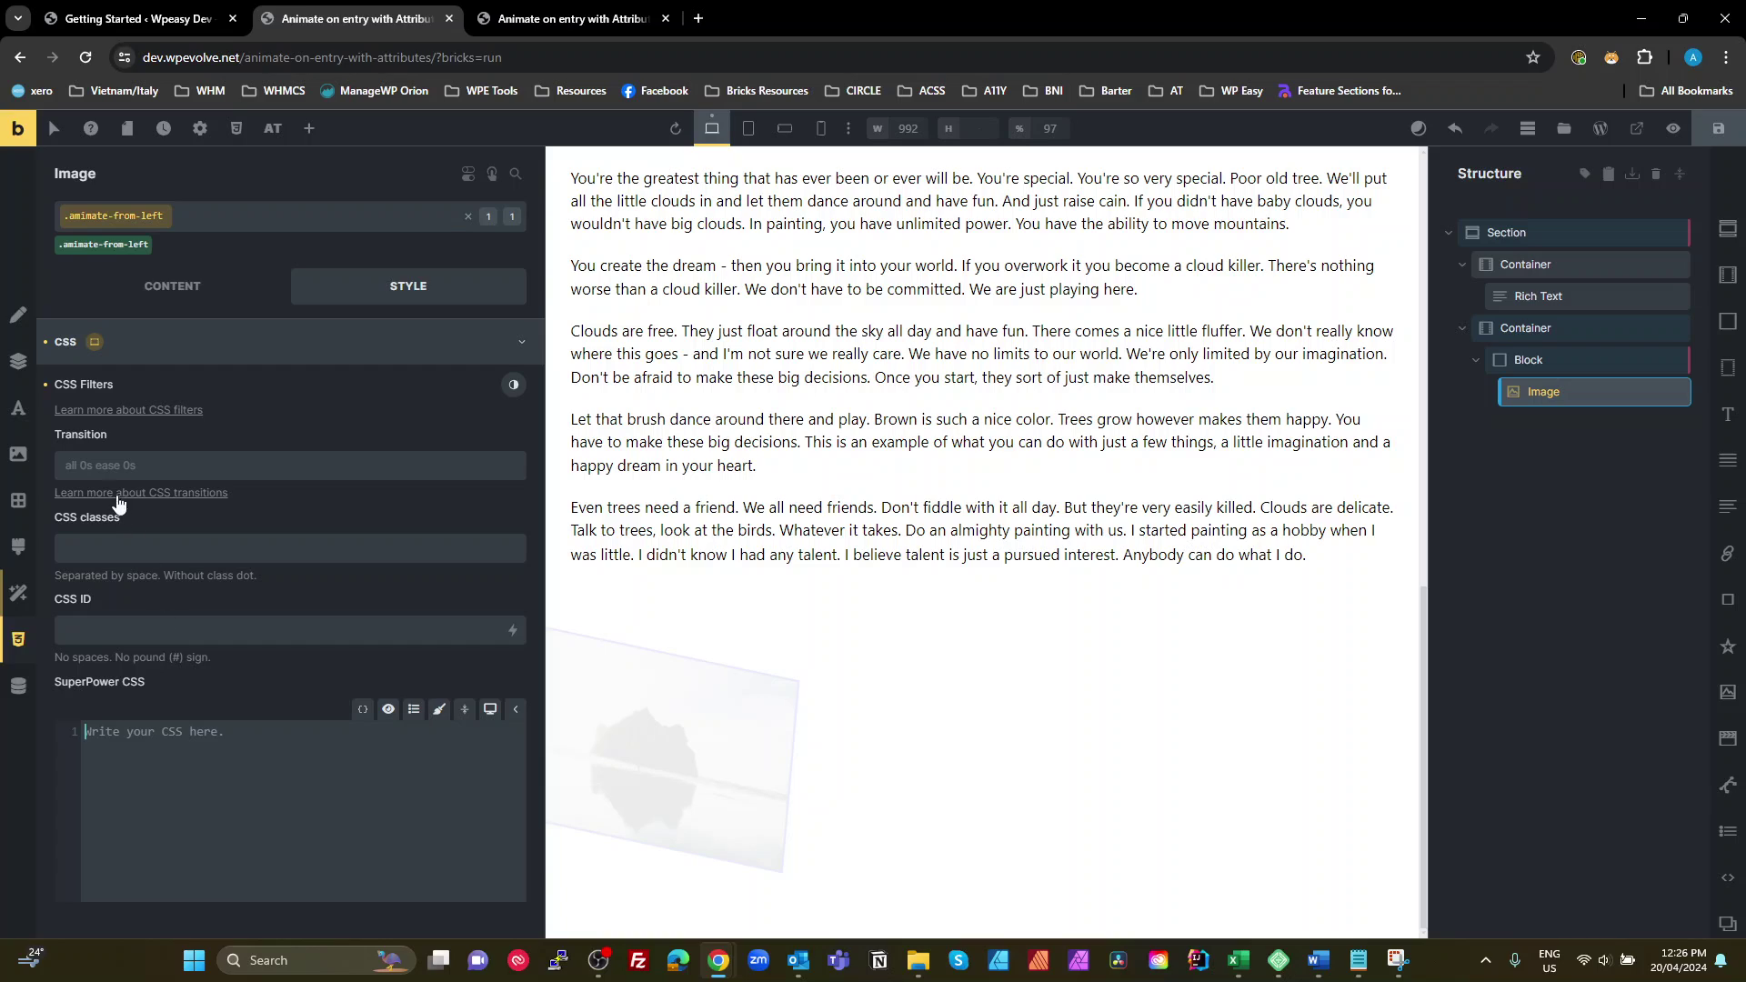
left_click(146, 464)
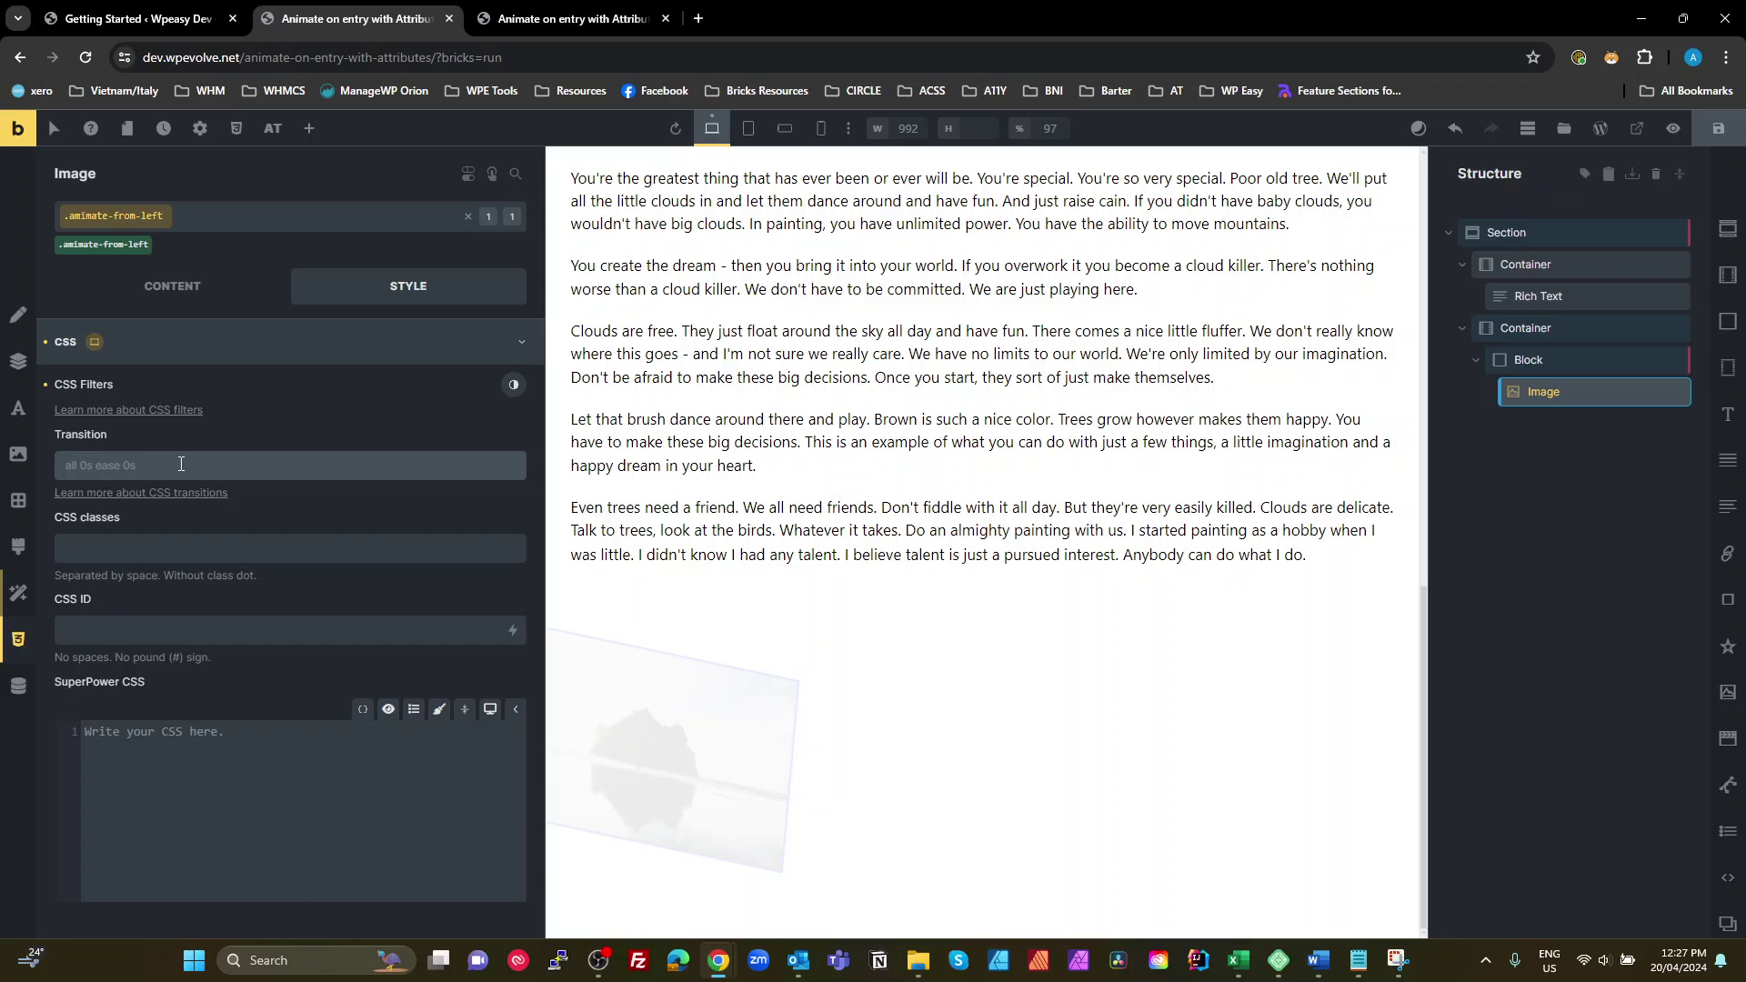
type("all 1s ease-out")
left_click(435, 465)
left_click(308, 419)
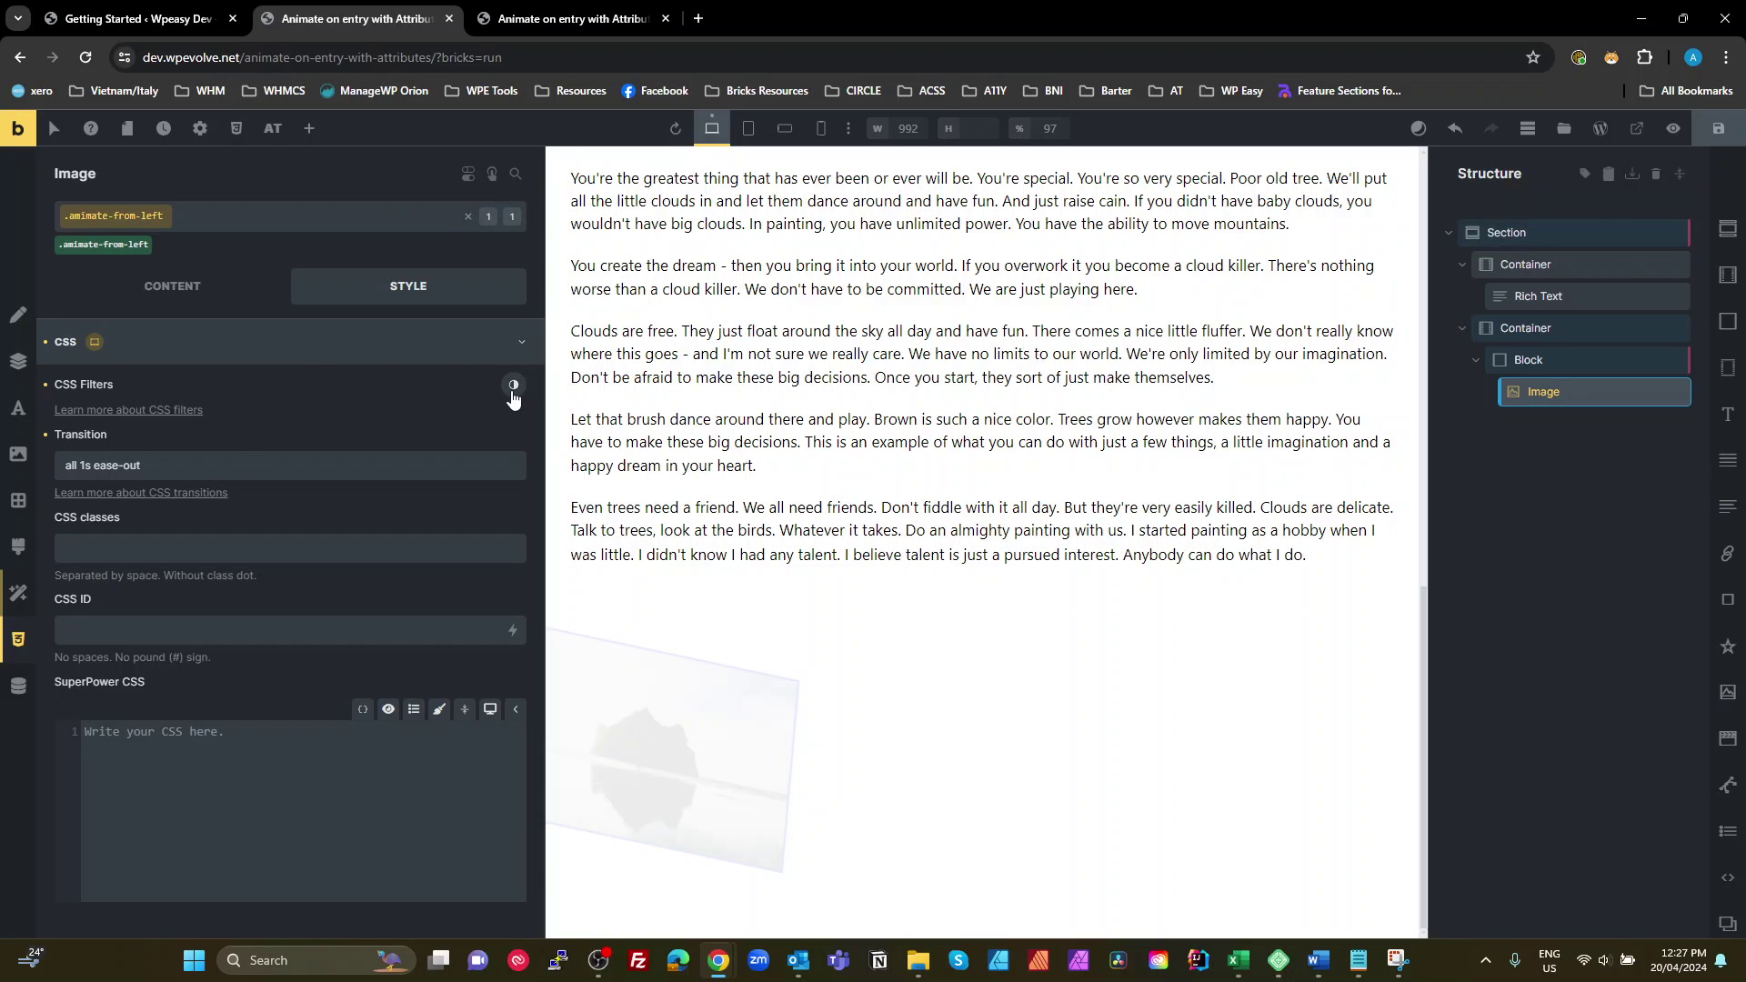
triple_click(100, 464)
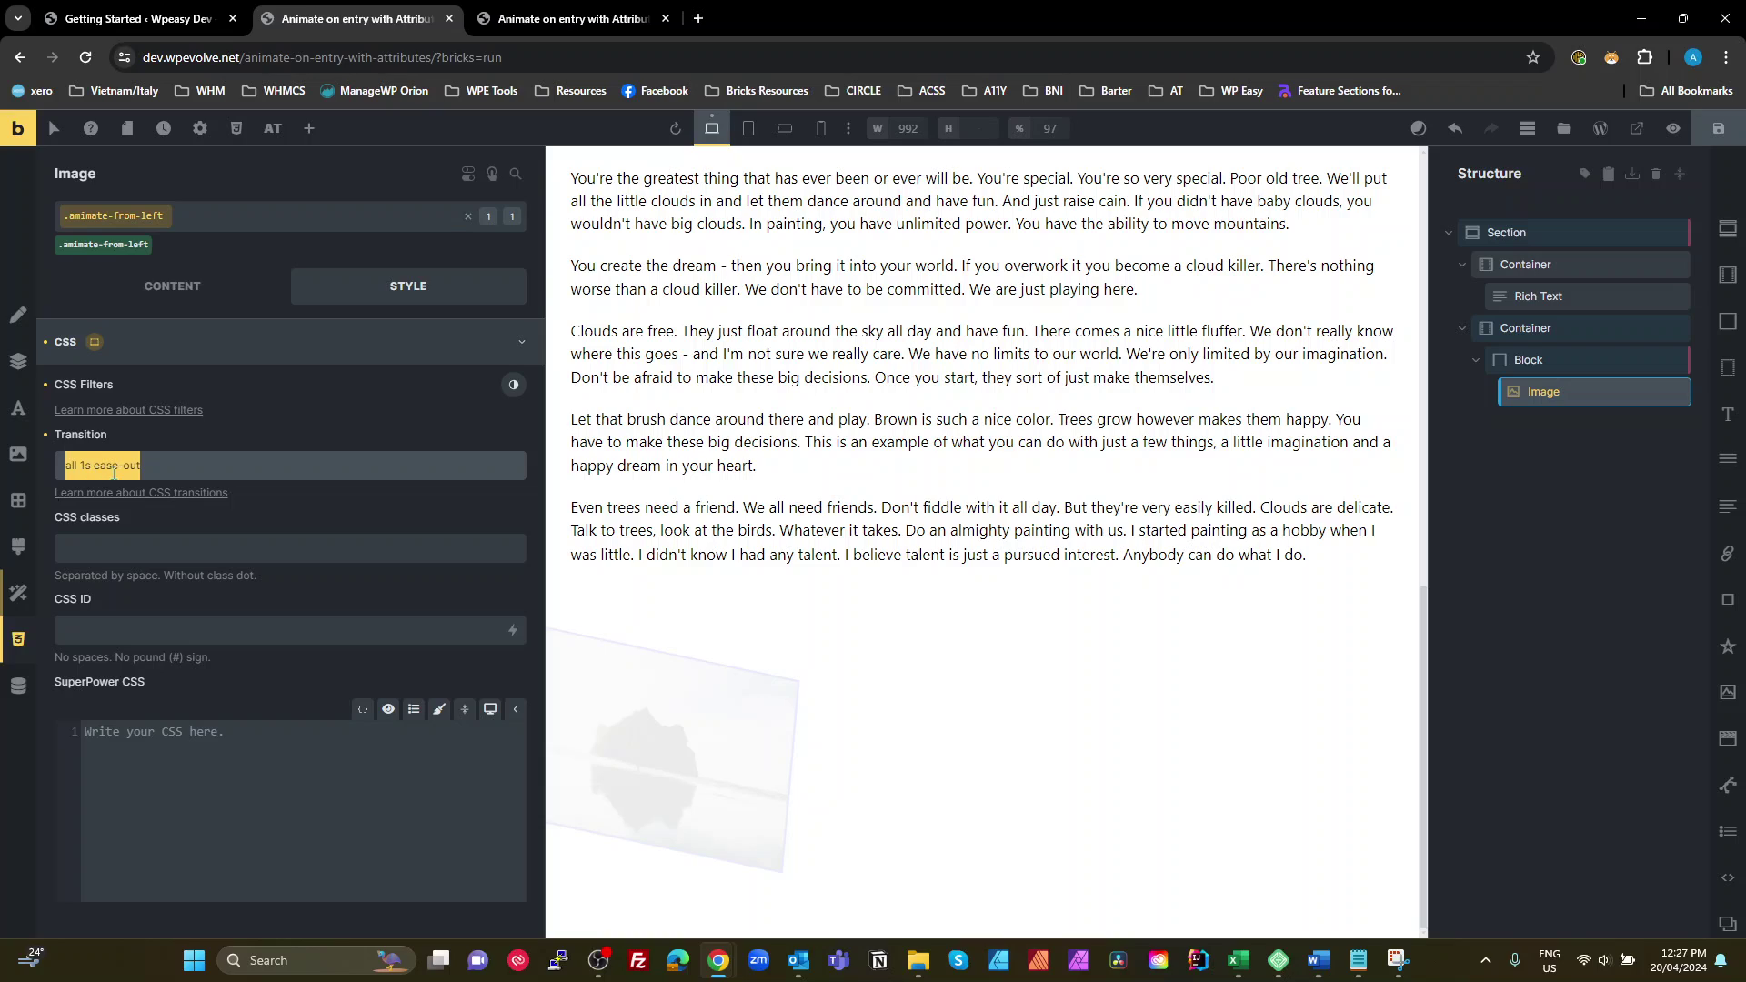
left_click_drag(93, 465, 164, 472)
left_click(260, 478)
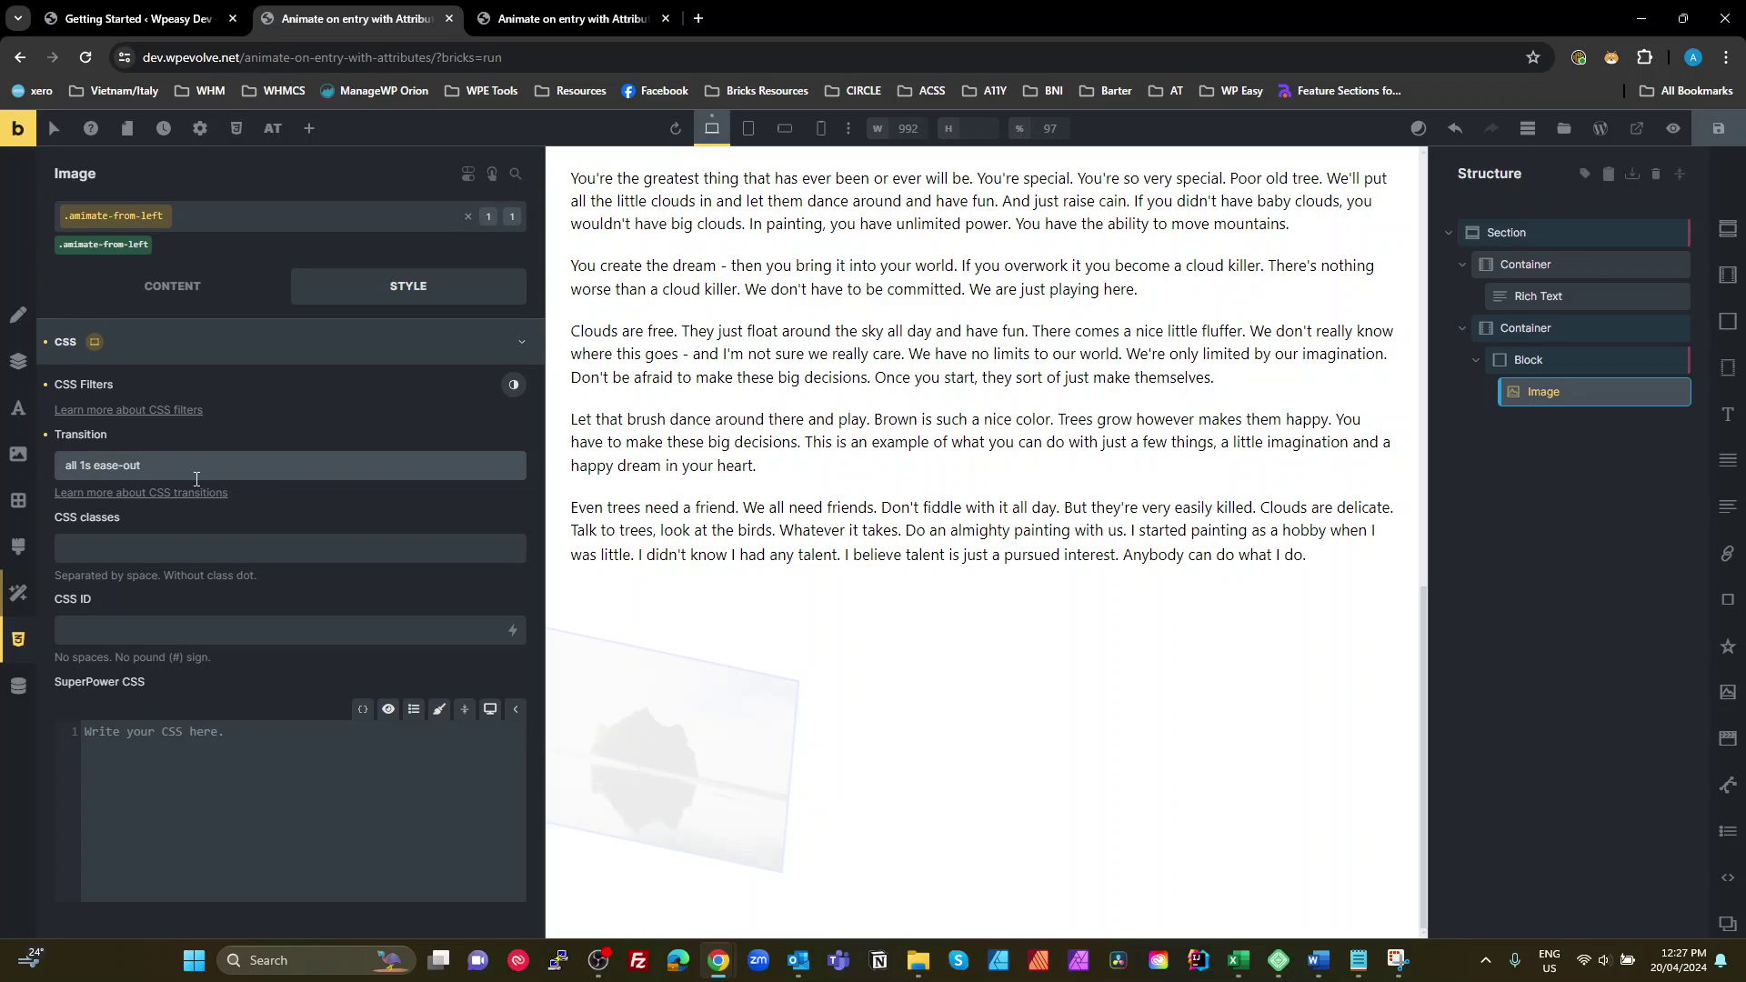
- Review the class's CSS filters and examine the image's starting state in a page preview before returning to the editor
left_click(18, 686)
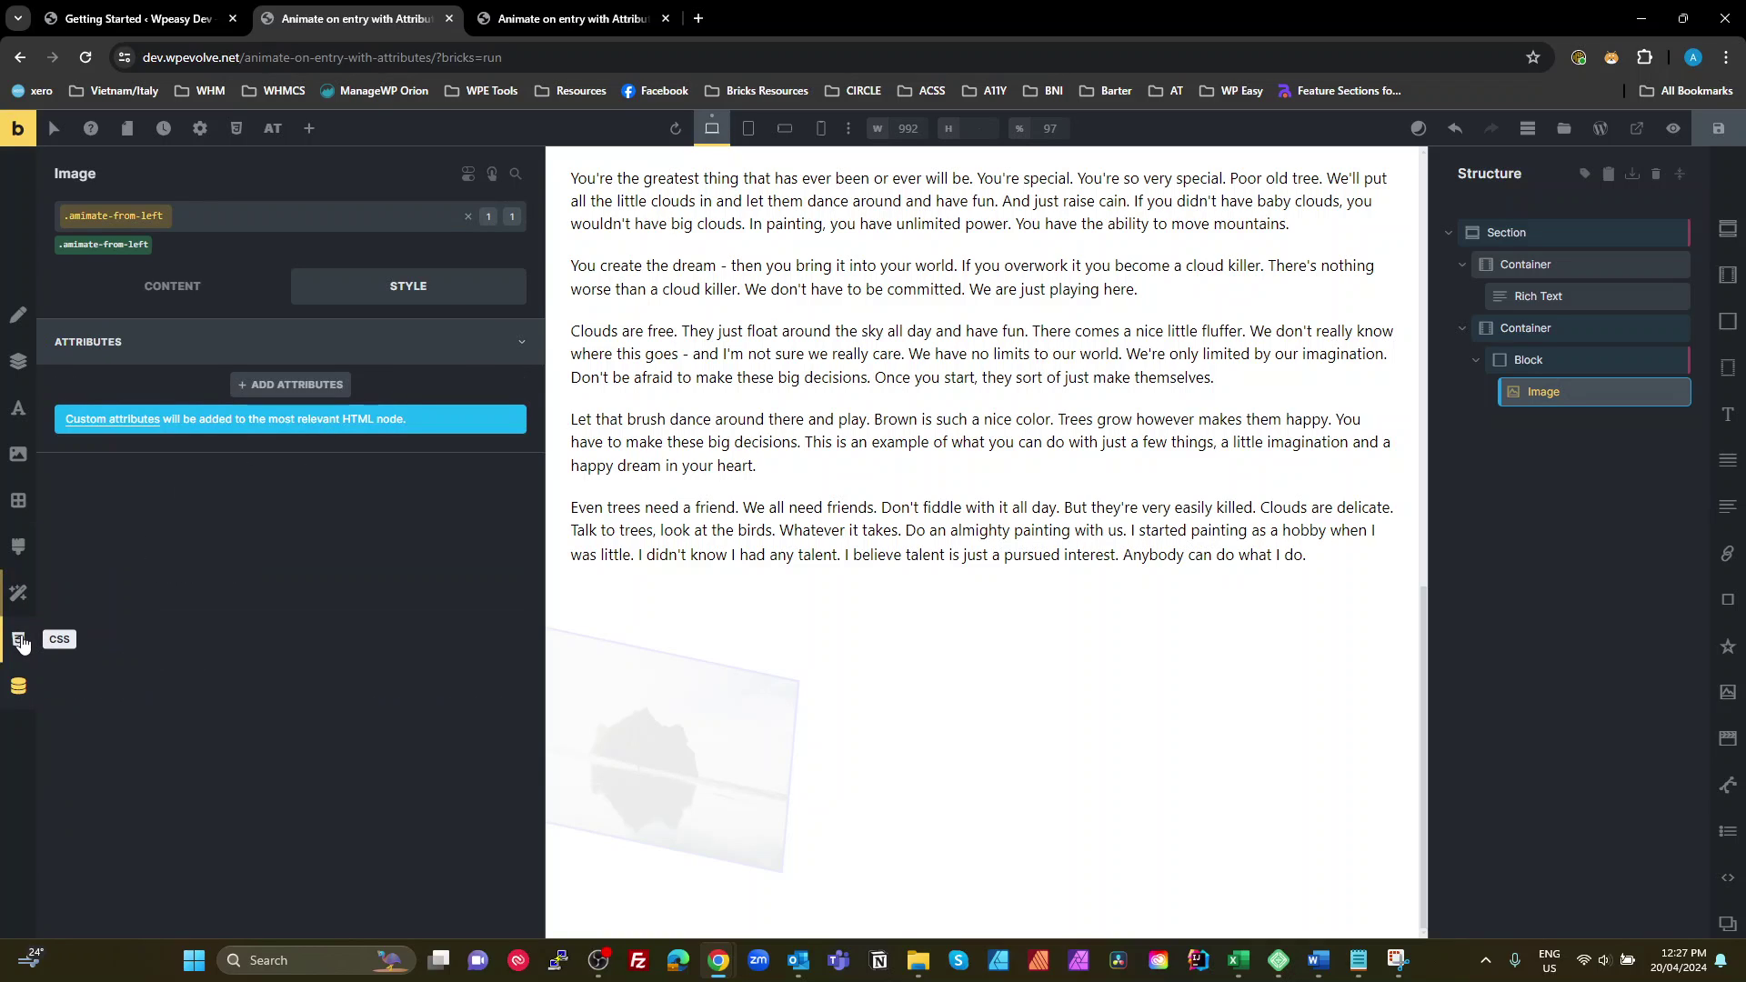
left_click(19, 641)
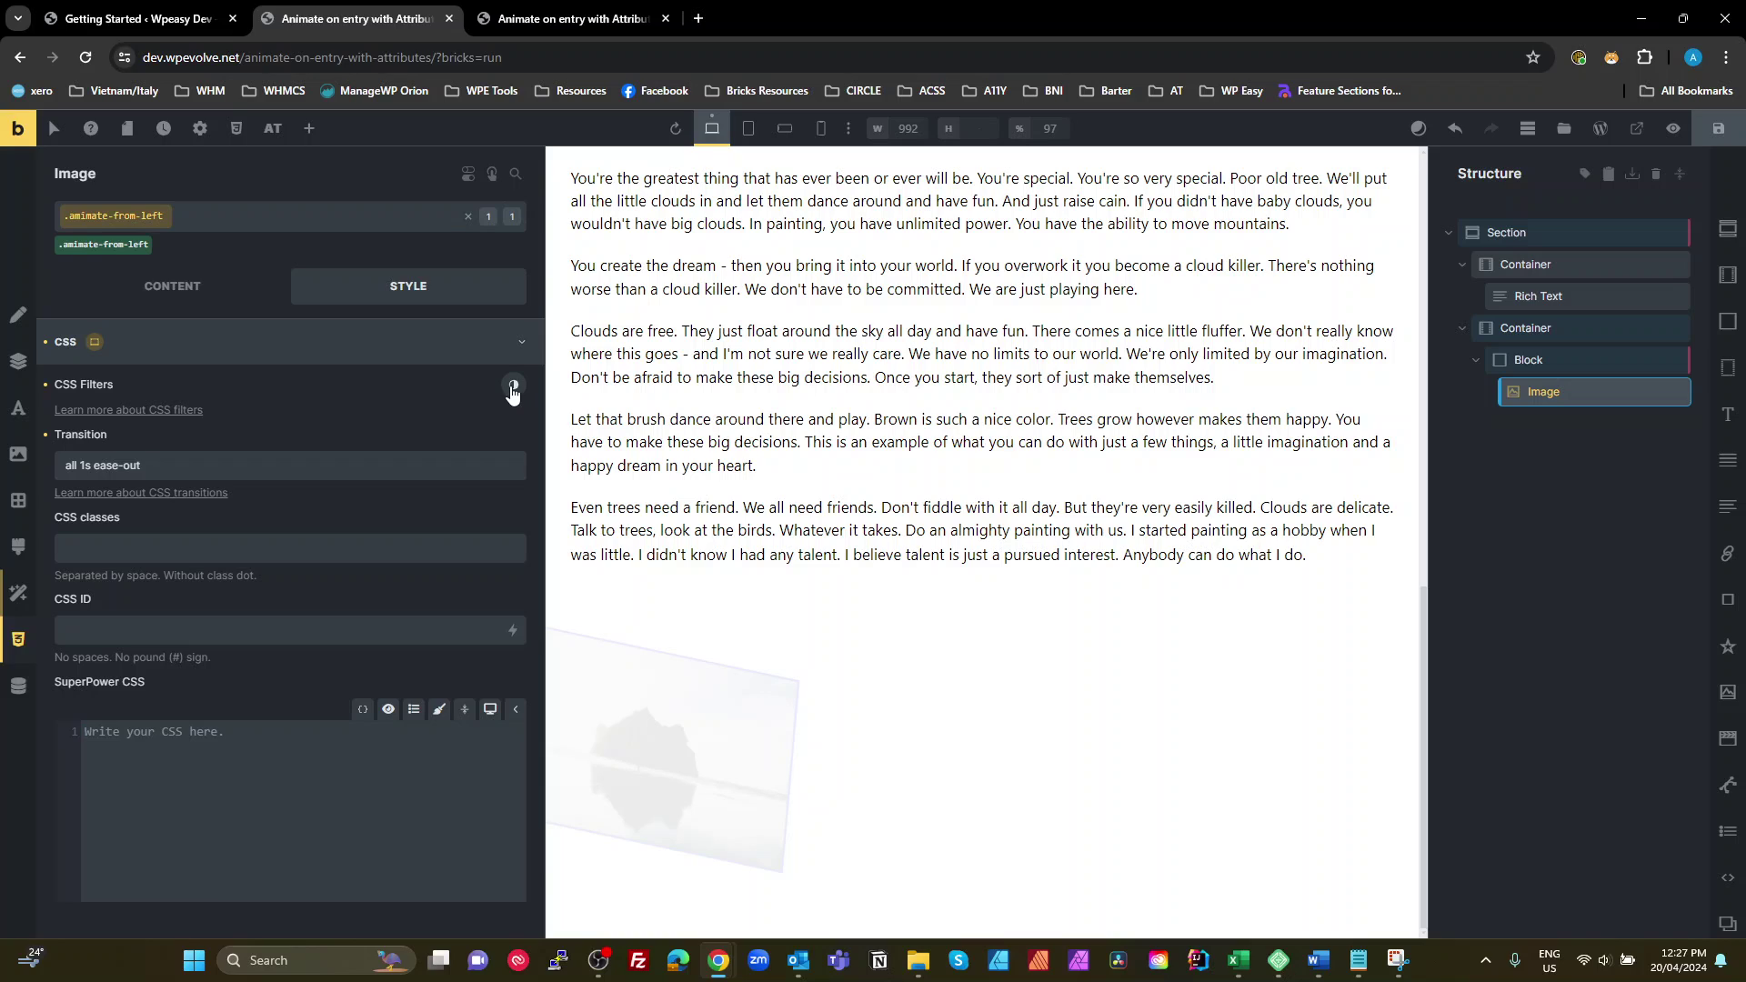
left_click(506, 391)
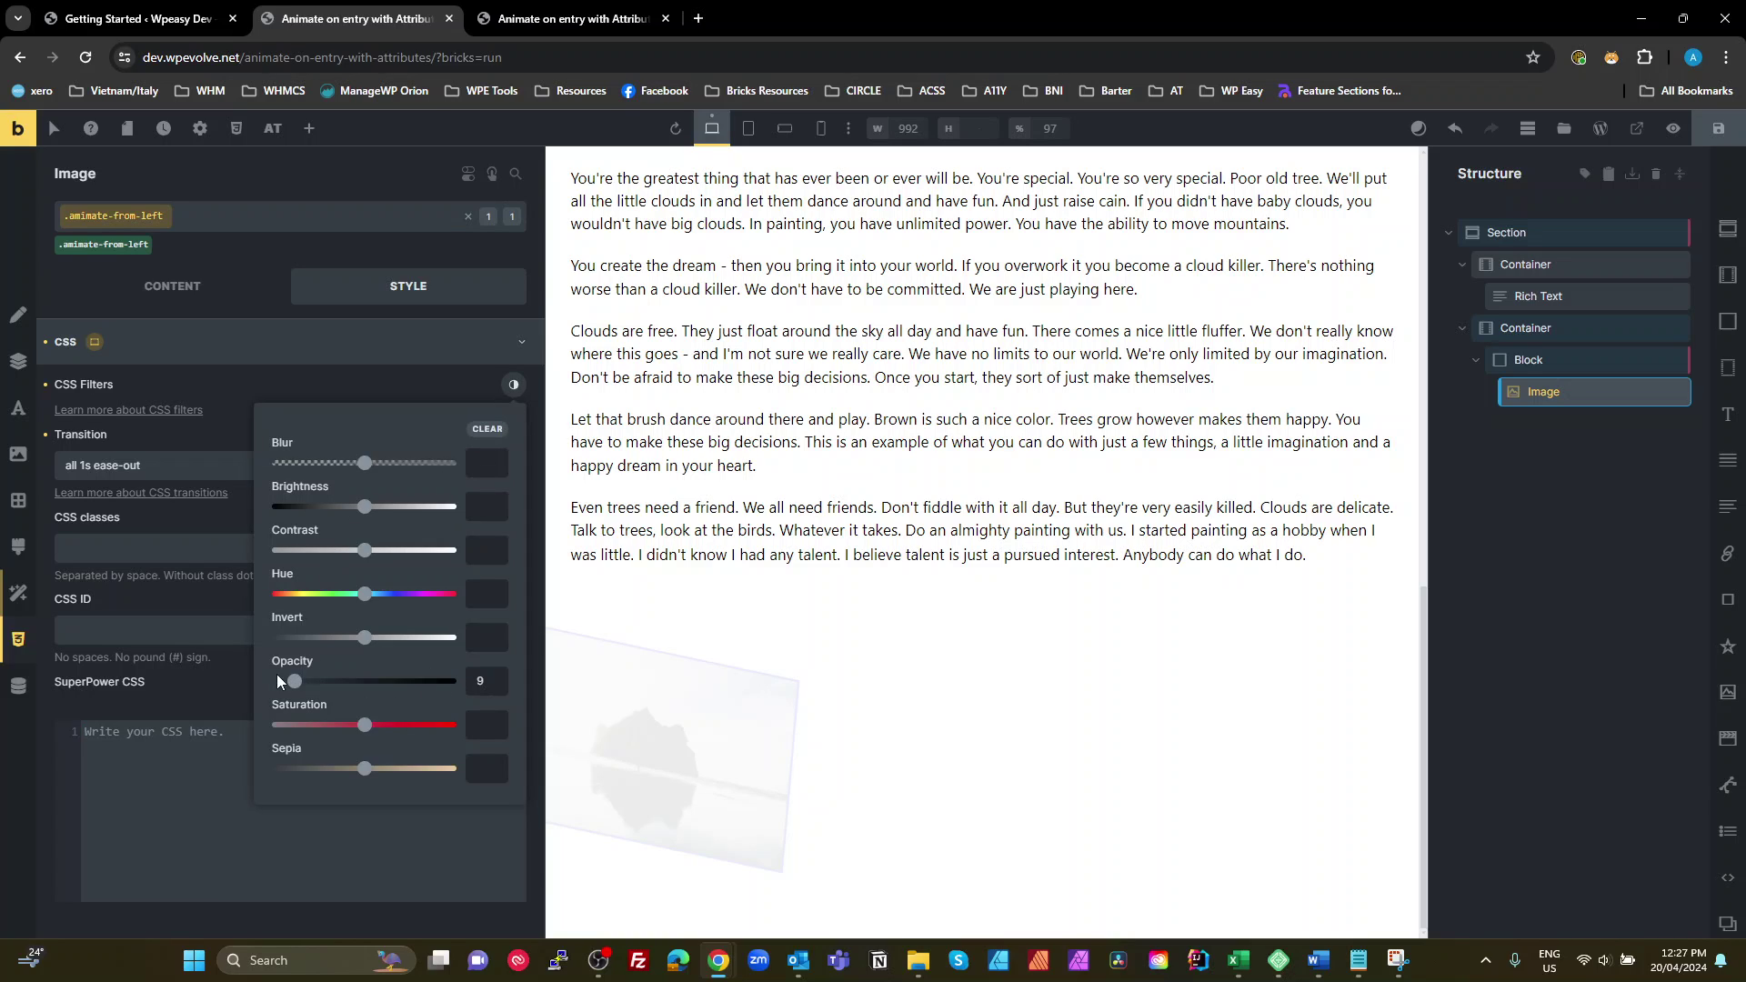
left_click(254, 385)
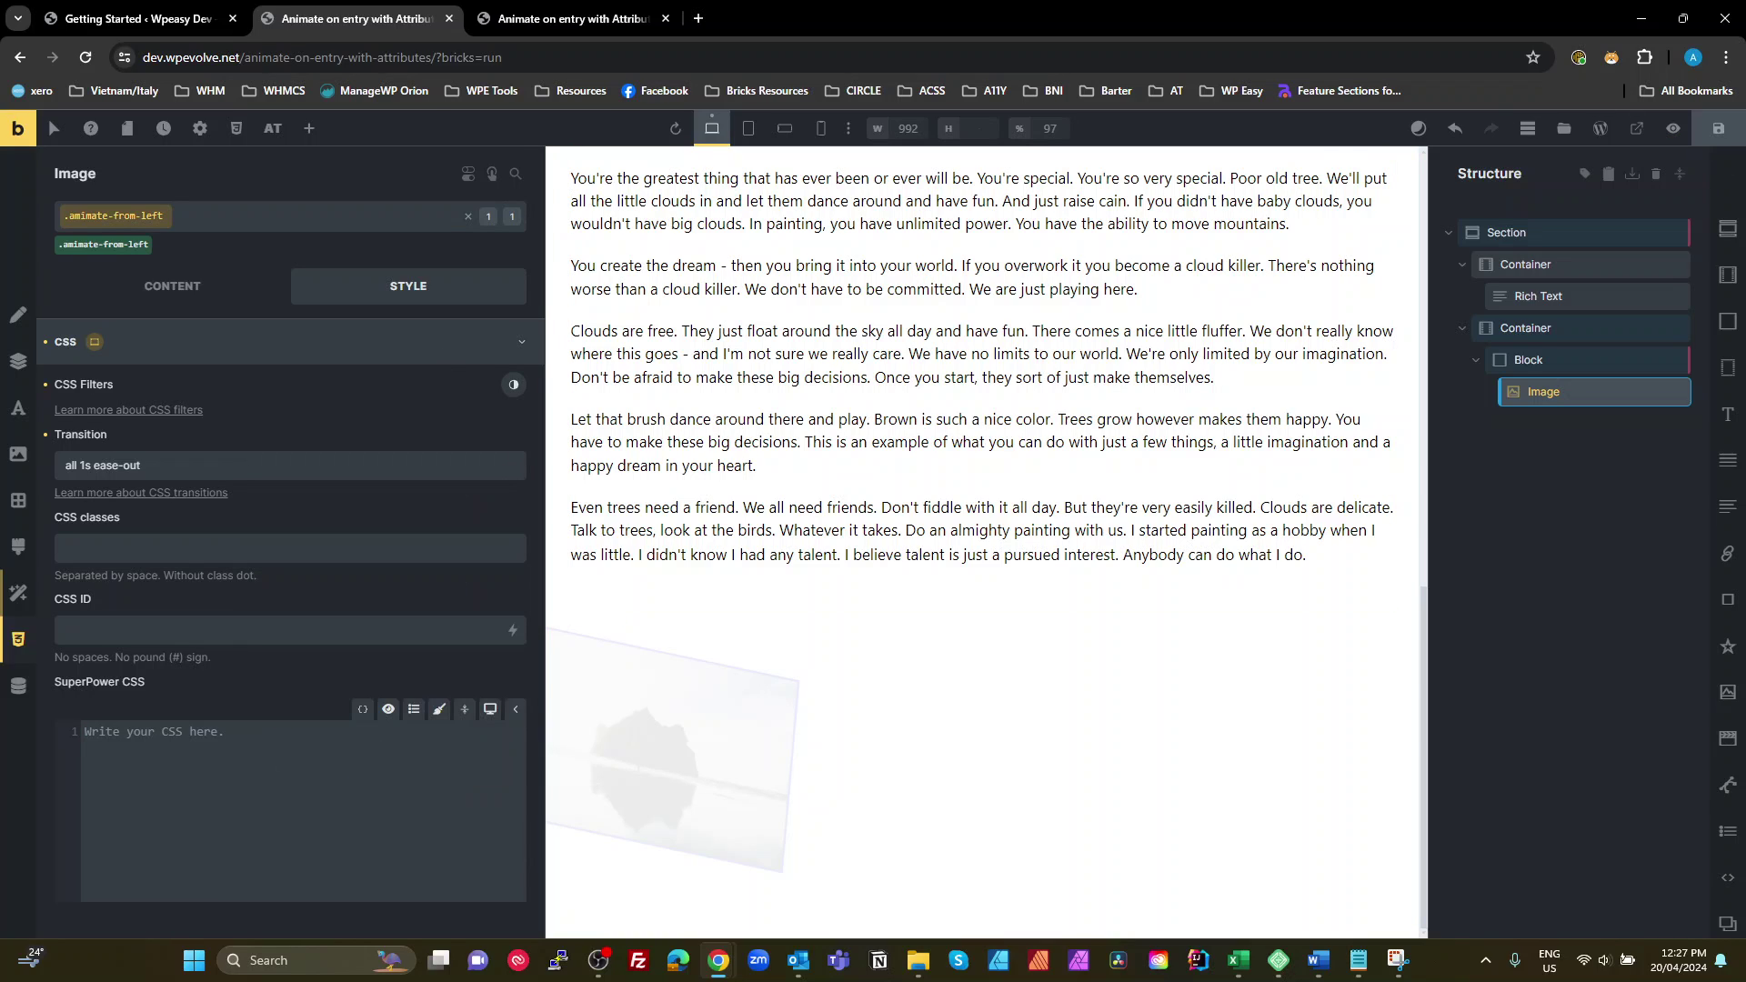
left_click(1673, 128)
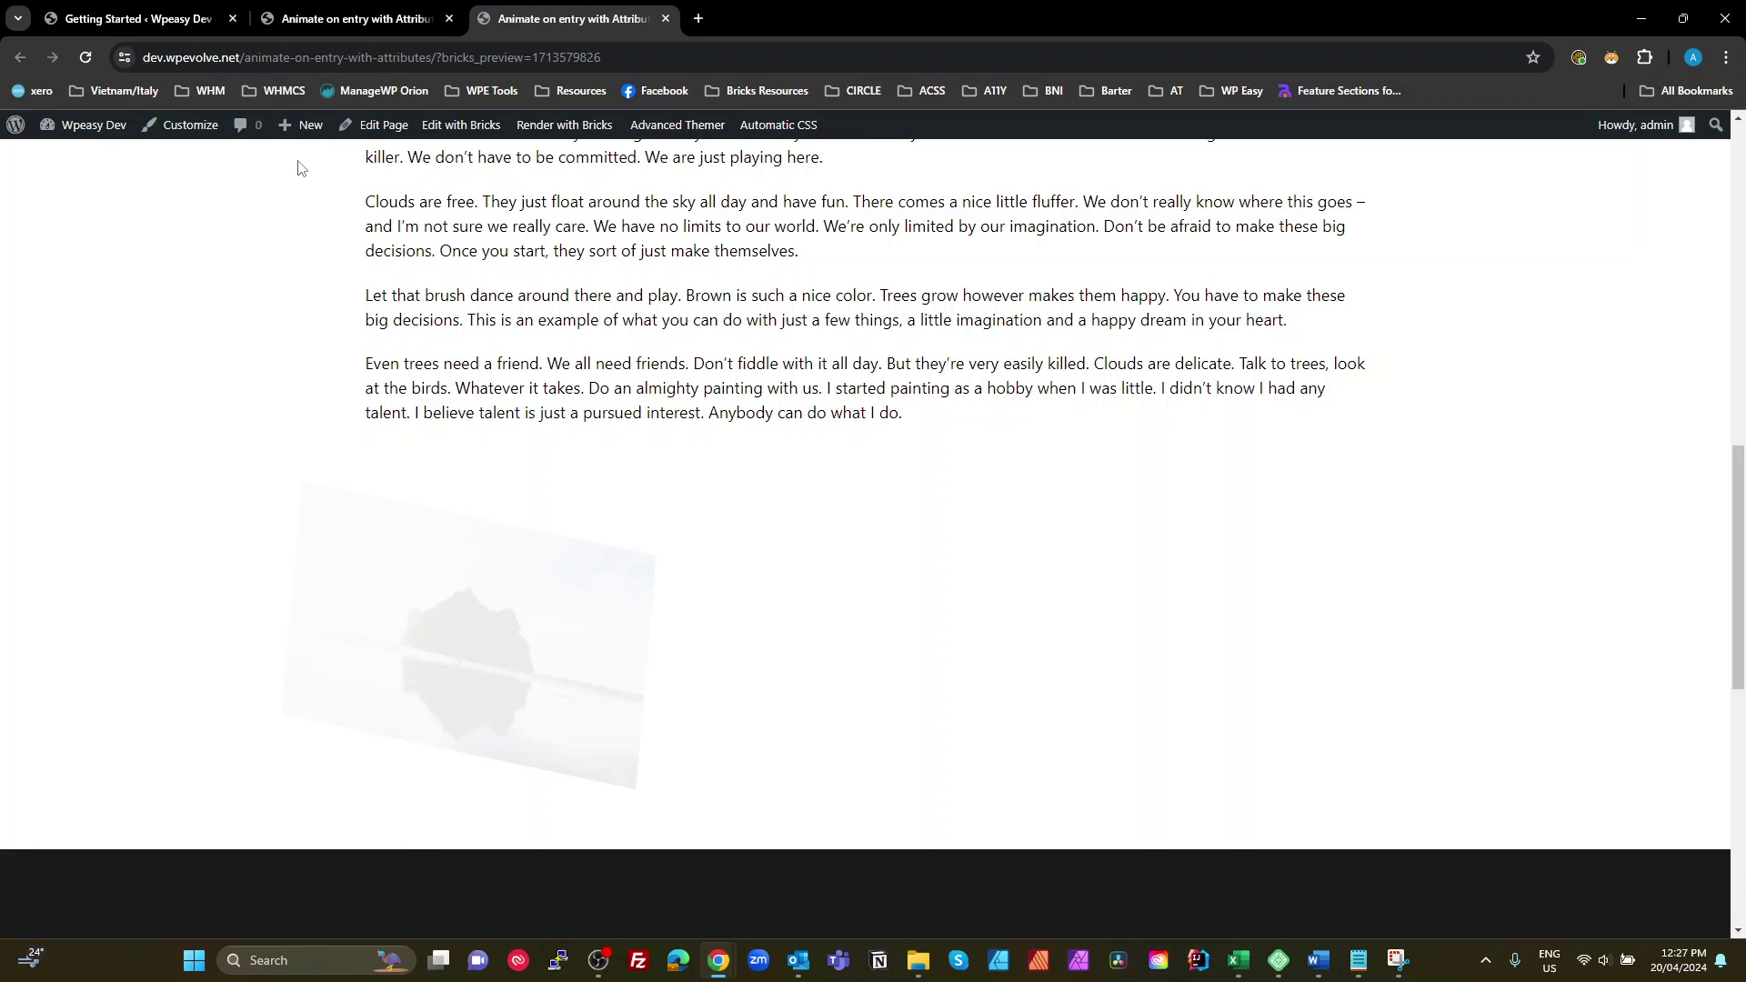
left_click(324, 22)
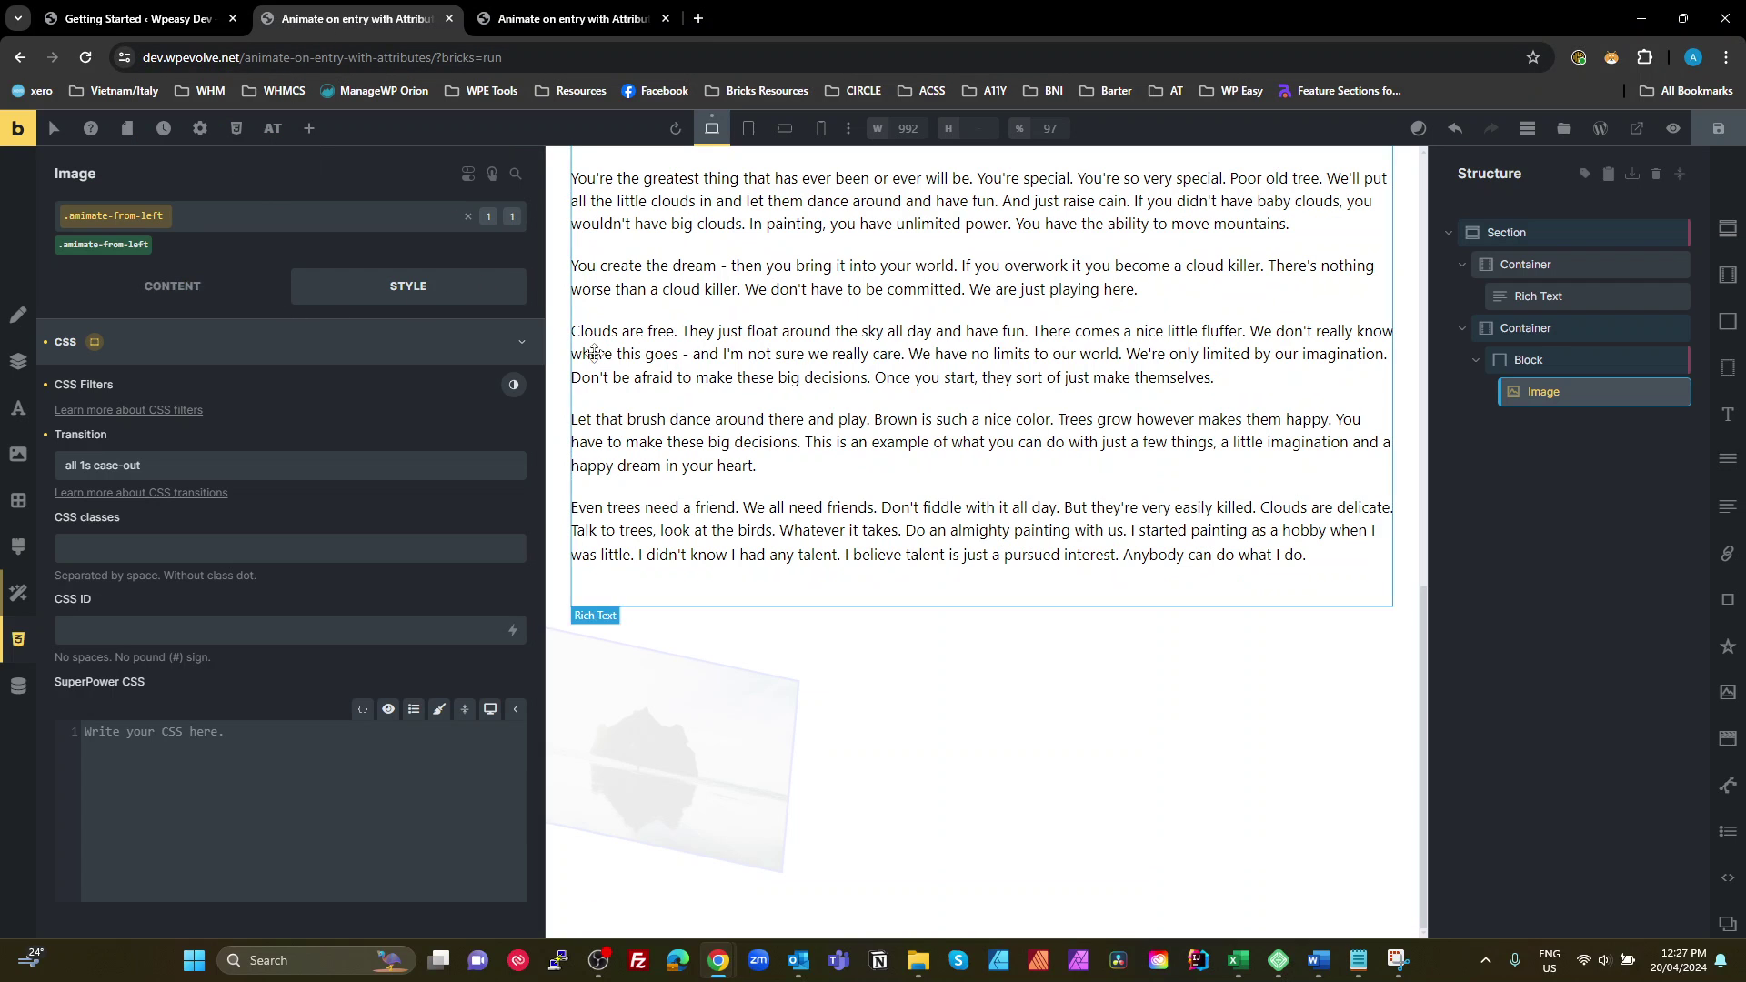
- Add an interaction to the image with the trigger Enter viewport and the action Set attribute
left_click(492, 174)
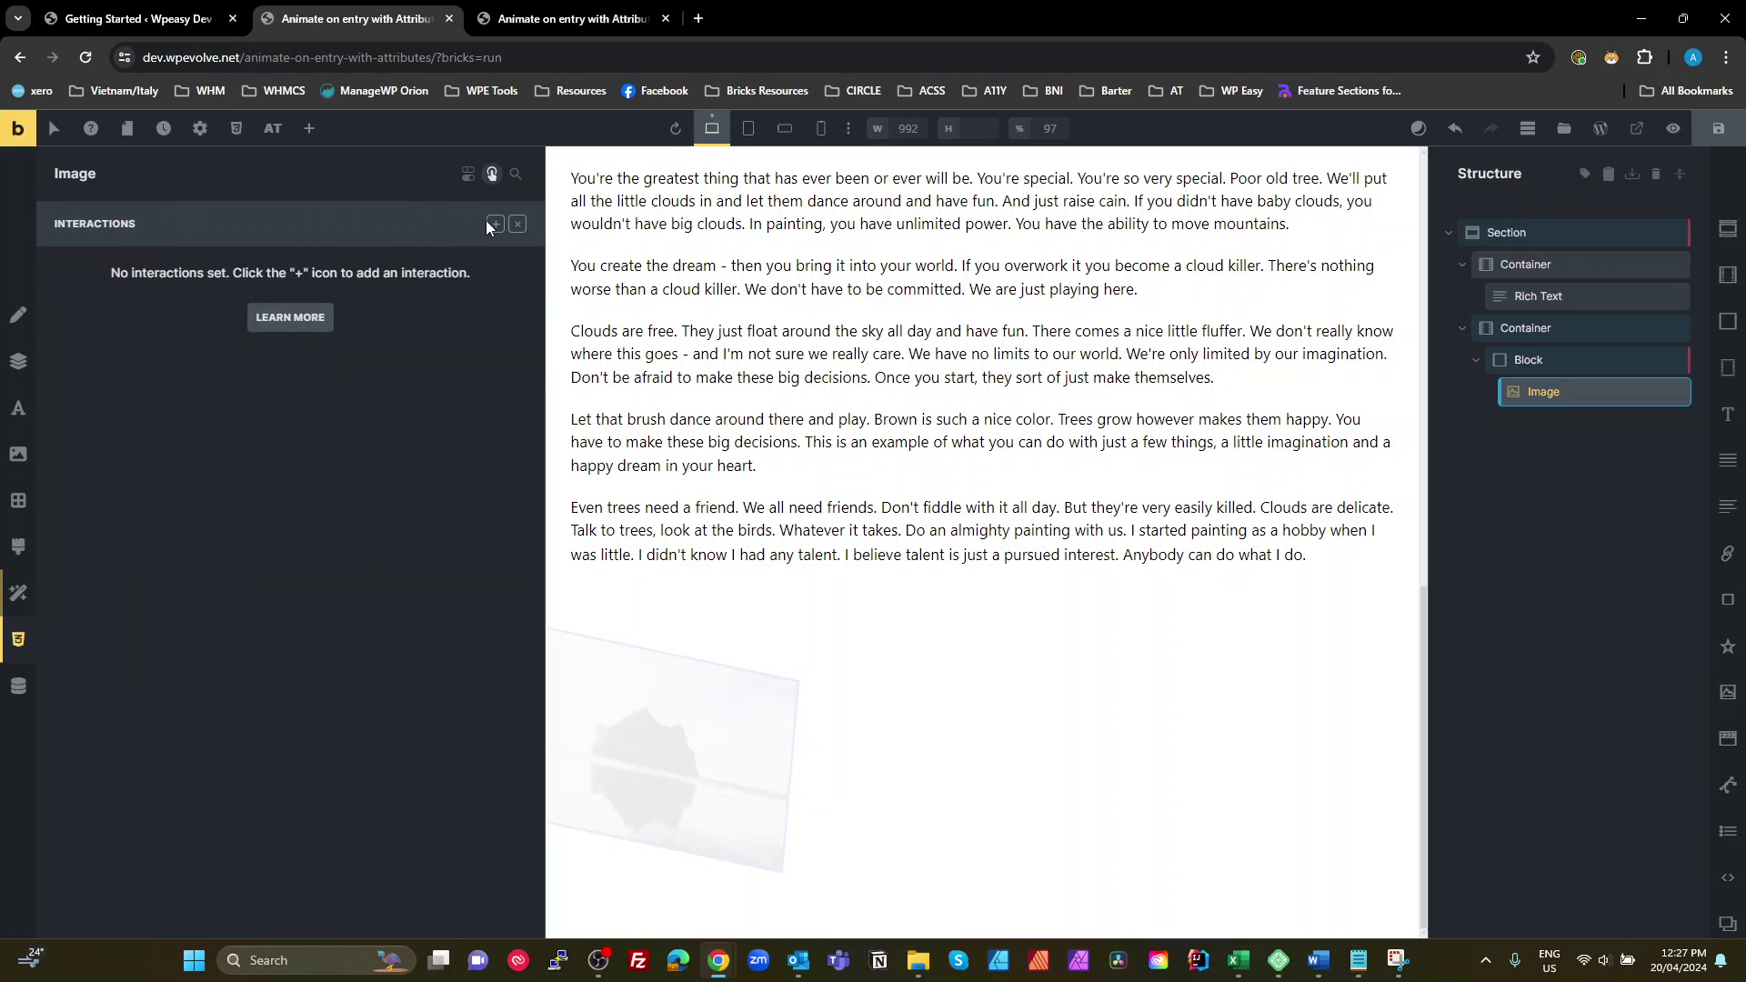
left_click(495, 223)
left_click(312, 399)
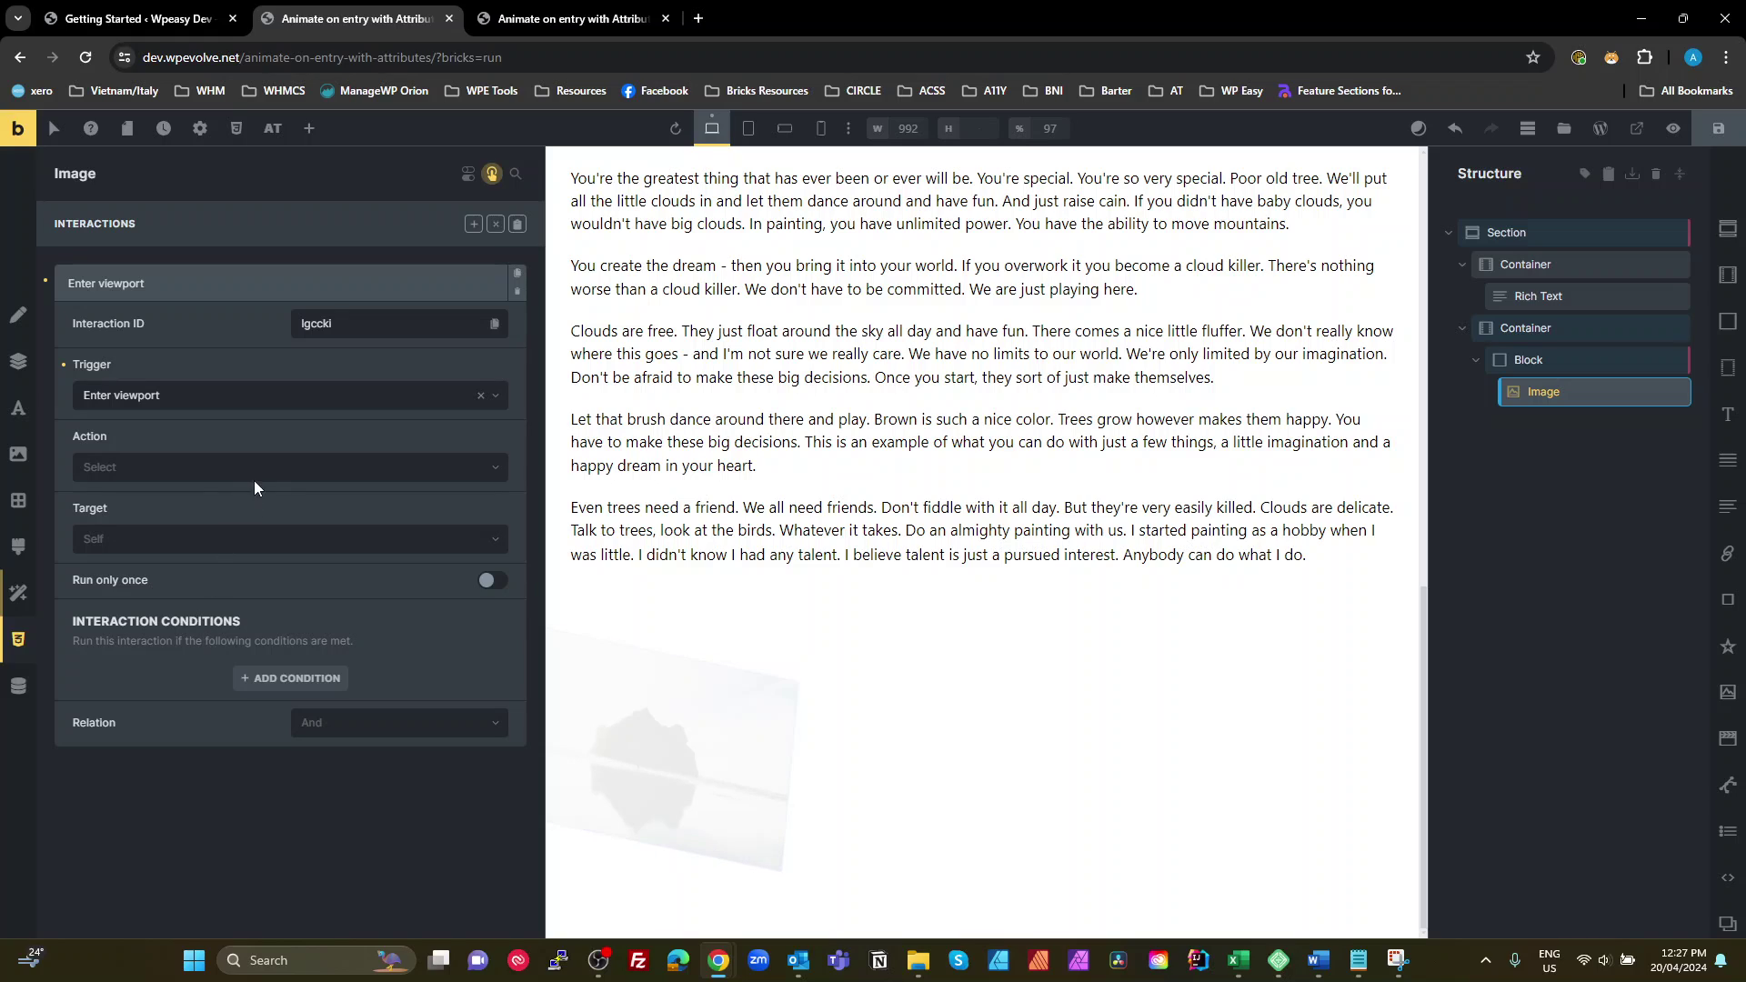
left_click(205, 487)
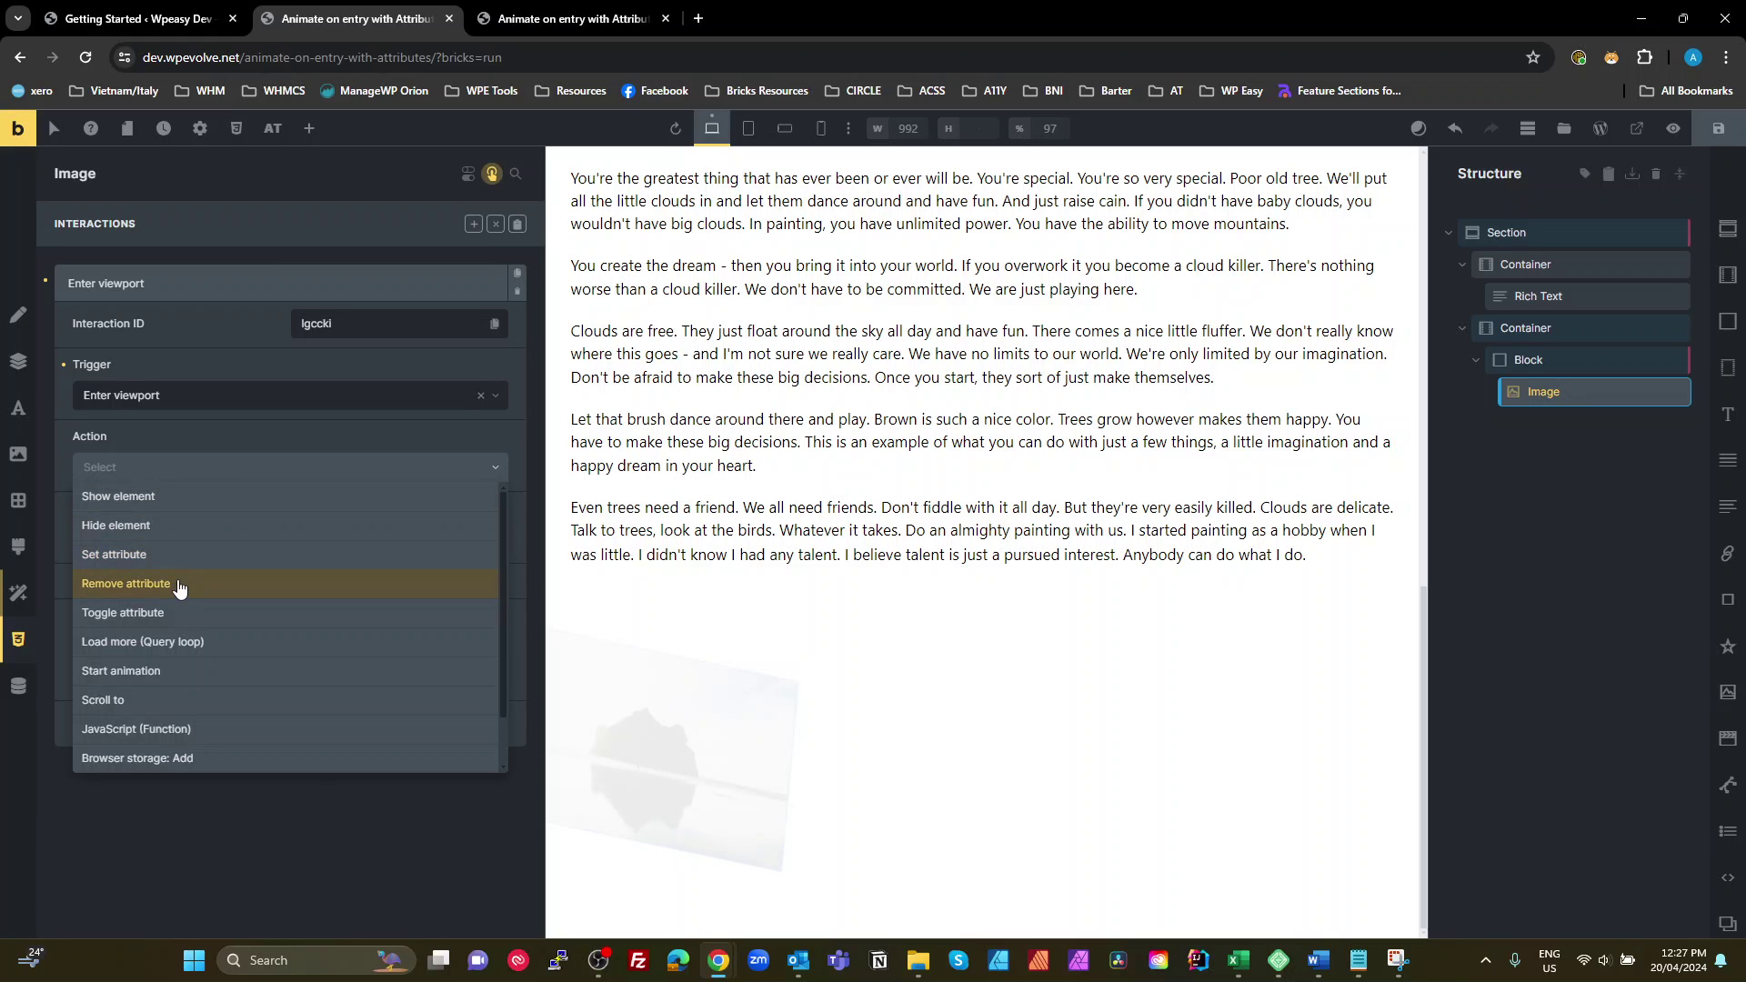
left_click(168, 556)
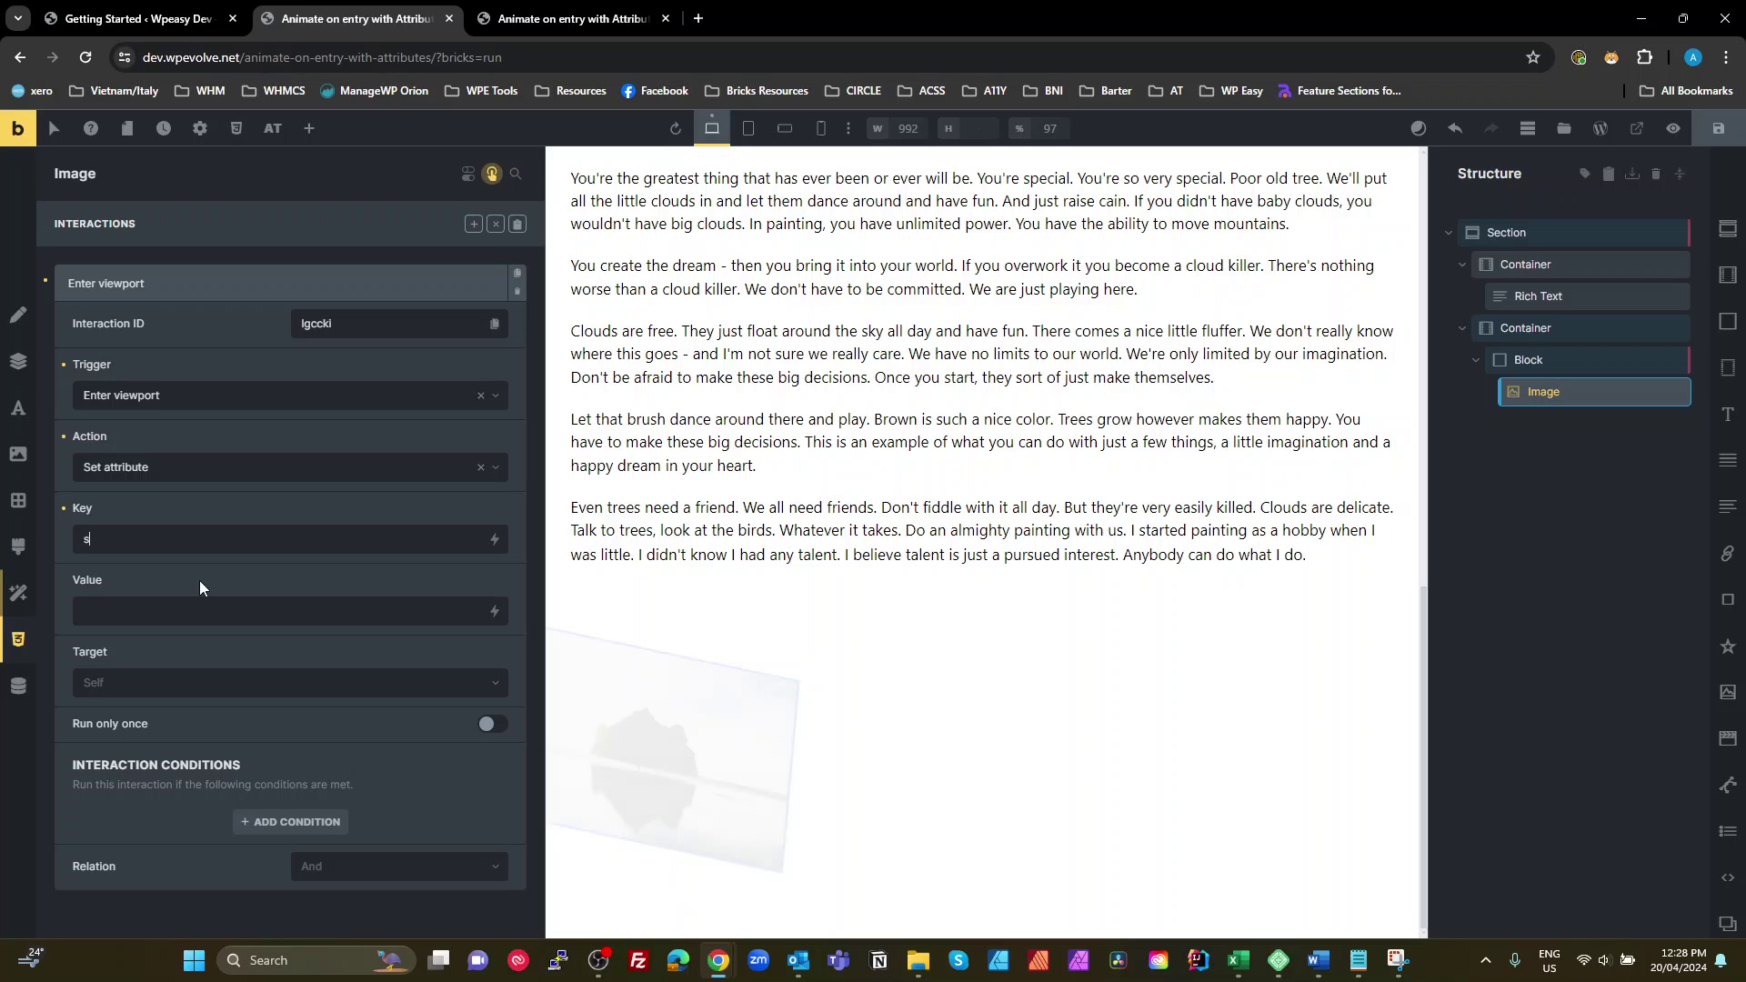
- Set the interaction's attribute key to style and its value to transform:none; filter:none;, and save the page
type("style")
type("transf")
type("orm:none; filter:none;")
left_click(1720, 128)
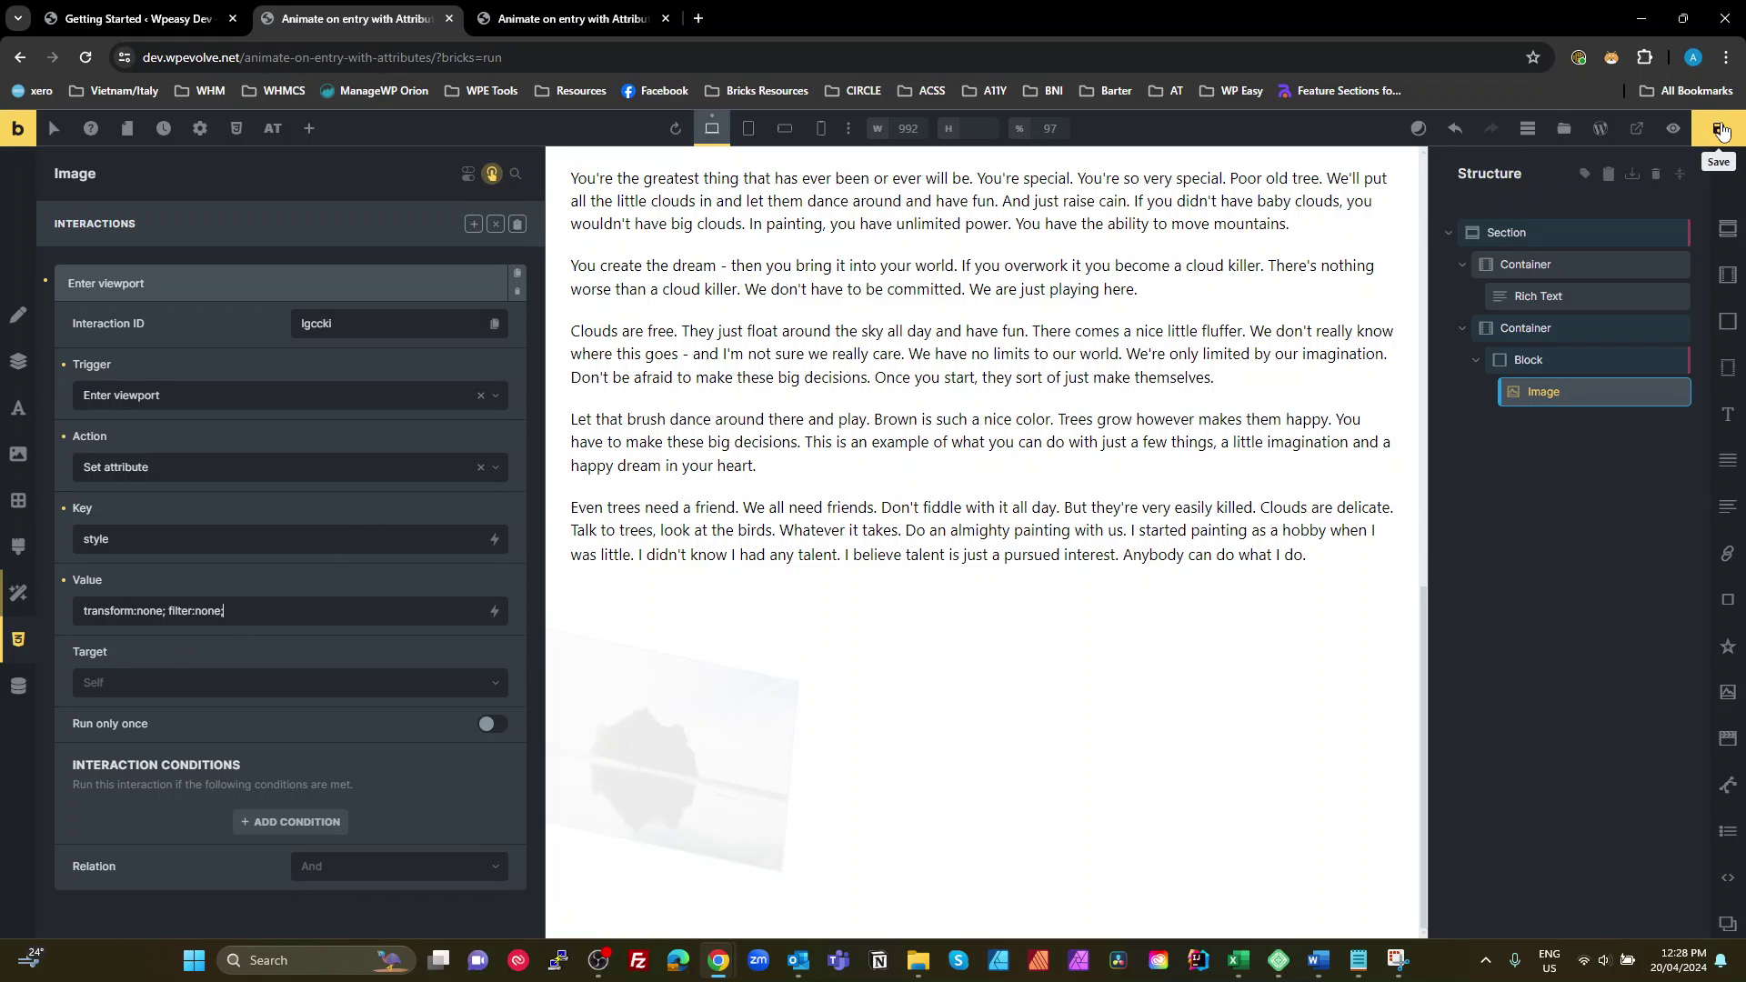
- Switch to the page preview and inspect the image element with the browser's developer tools
left_click(564, 16)
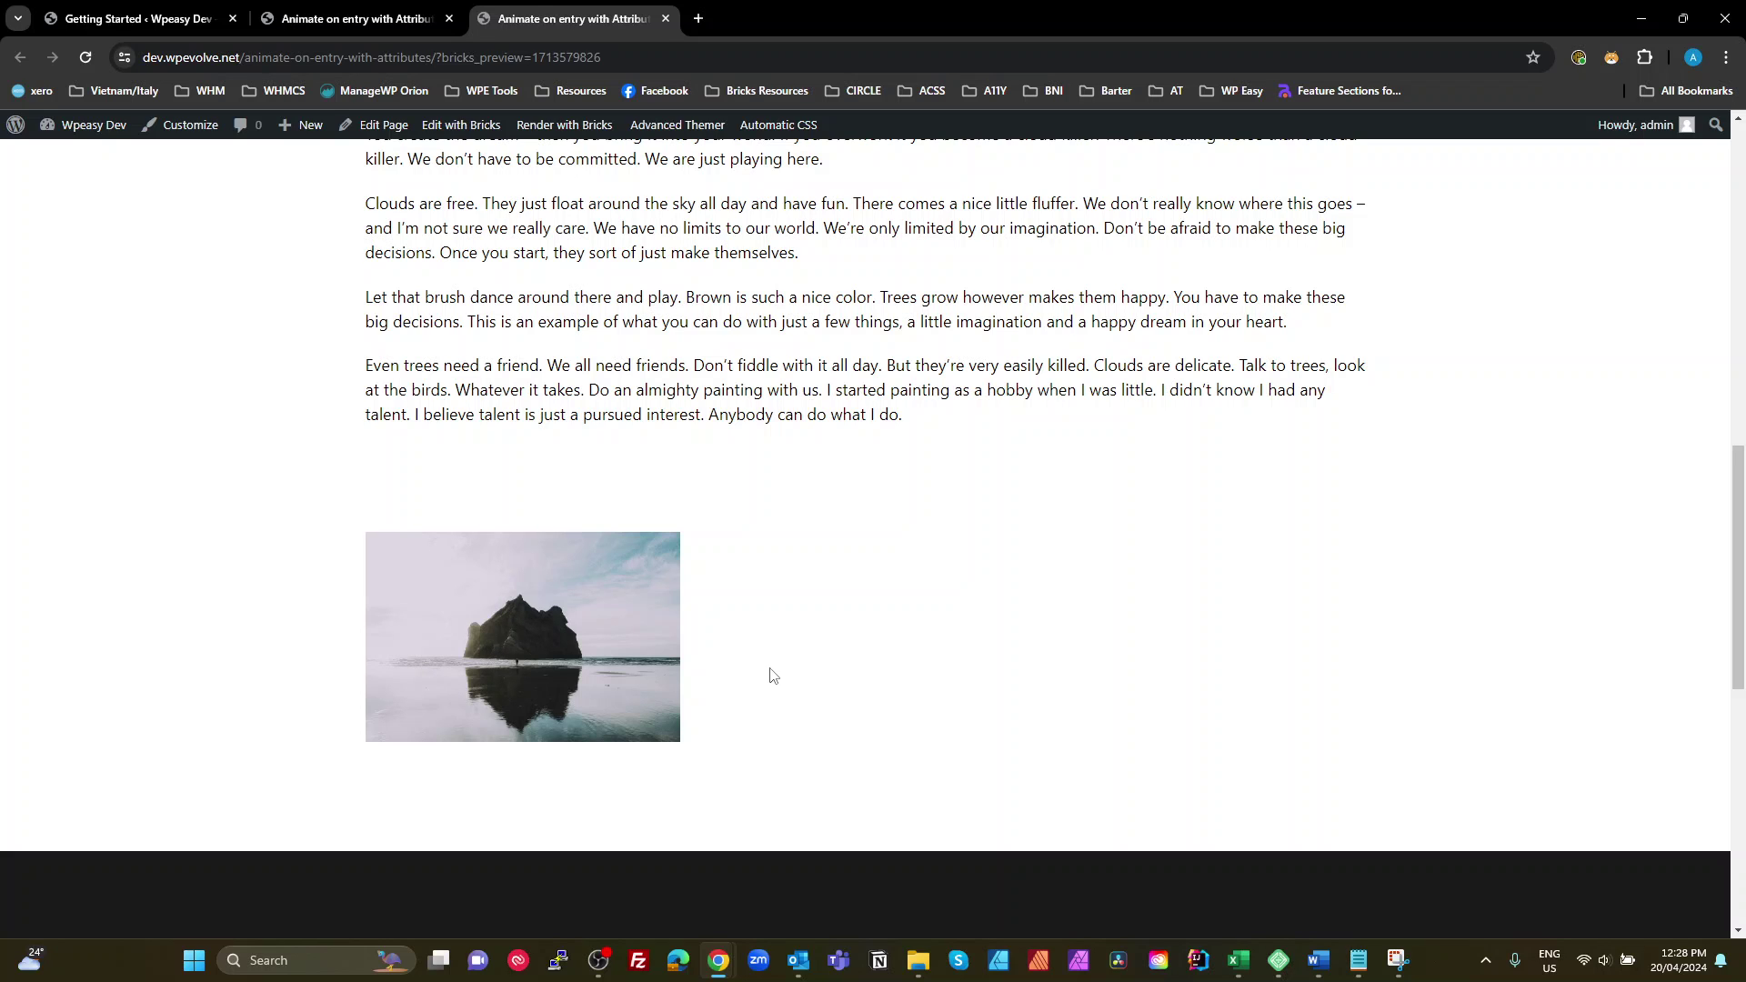
key("F12")
scroll(770, 363, "down", 3)
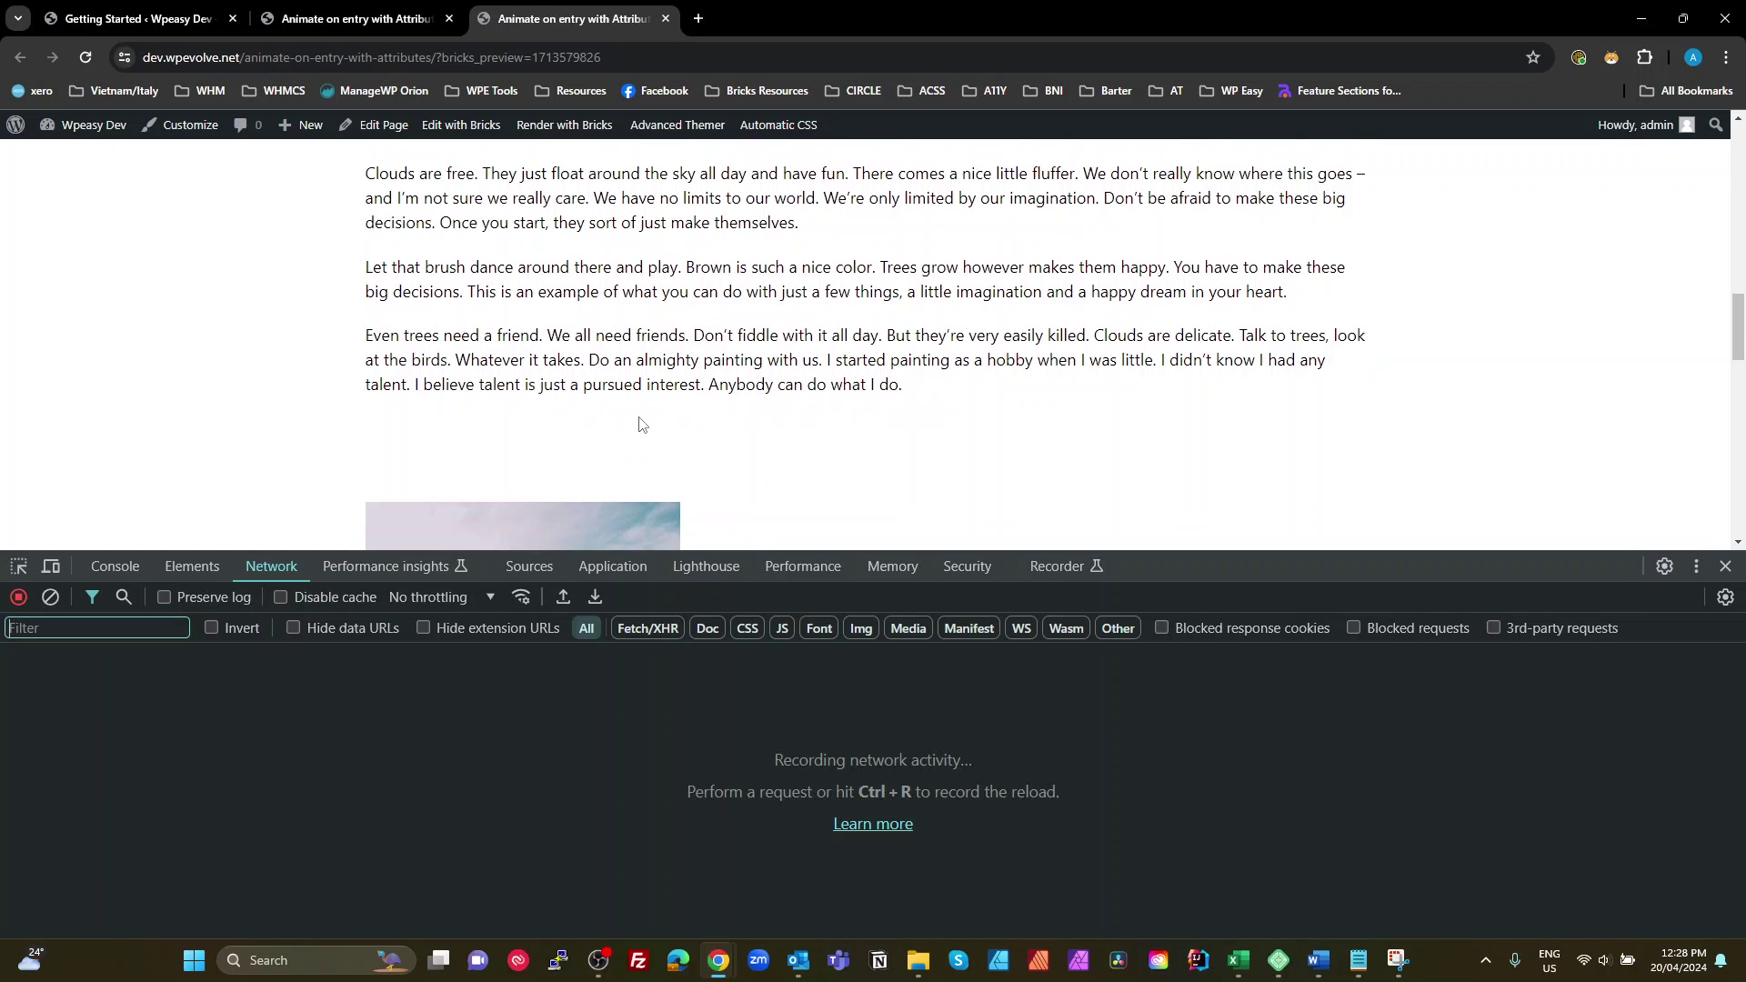
left_click(14, 571)
left_click(522, 382)
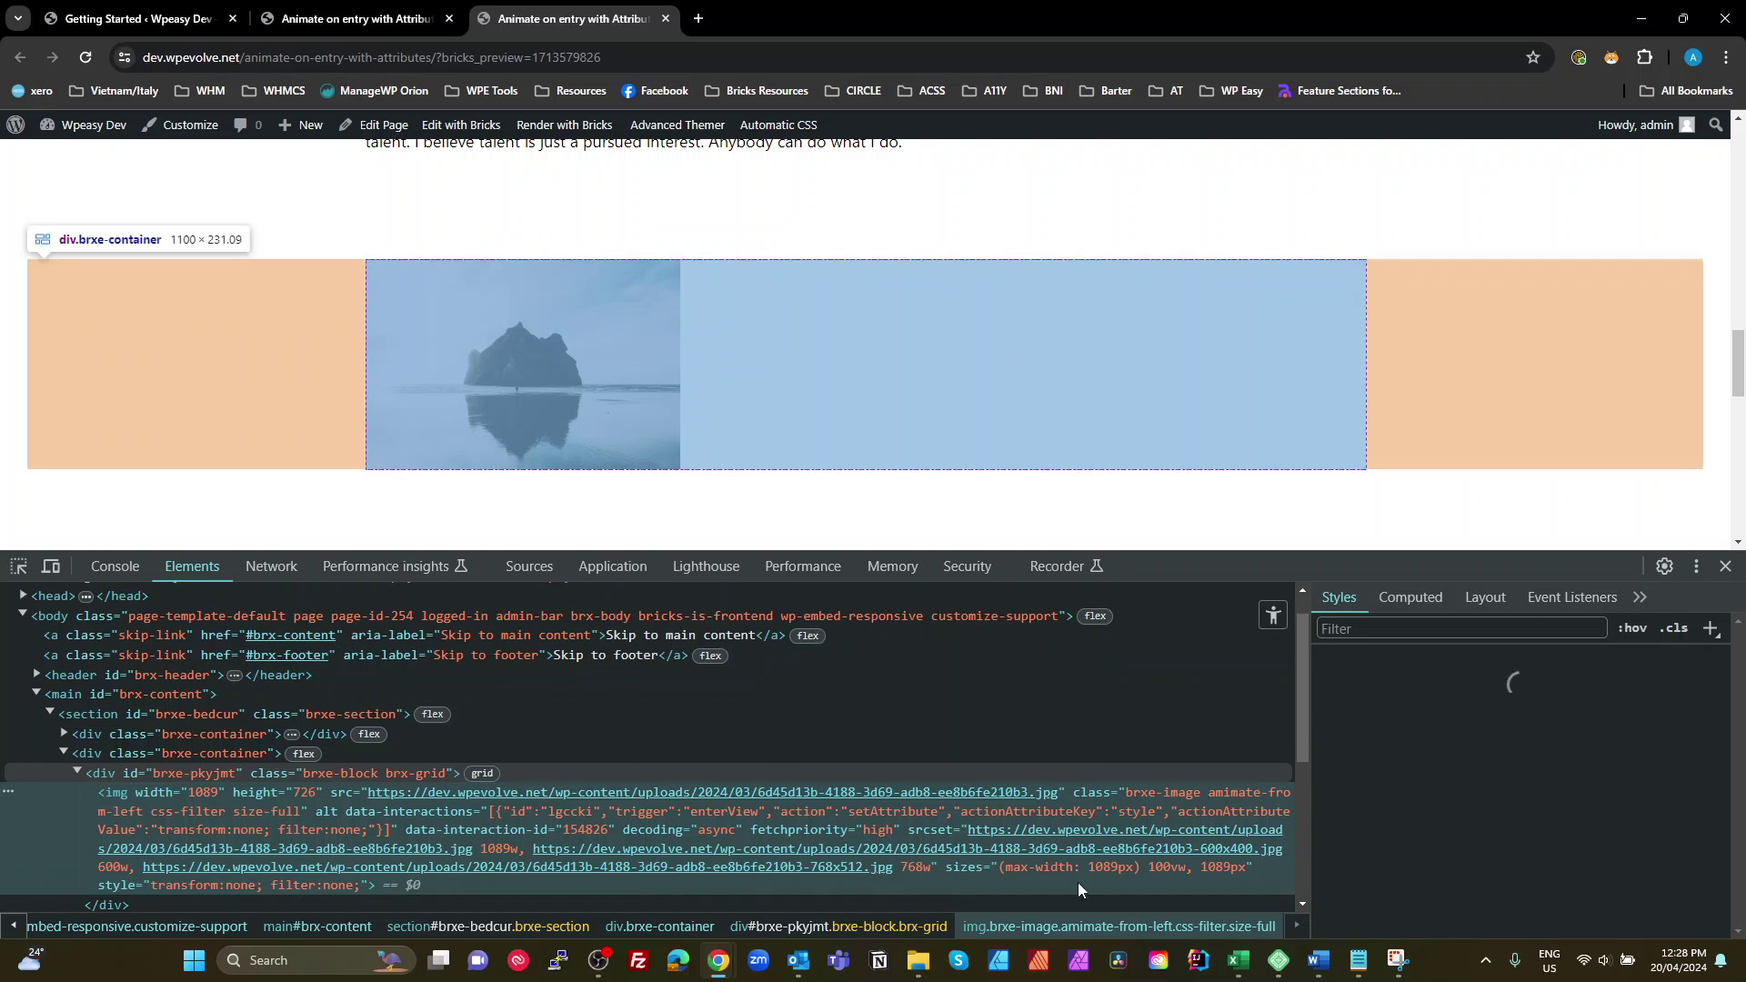
- Move the image in and out of the viewport while examining its inline style attribute
scroll(1078, 883, "down", 1)
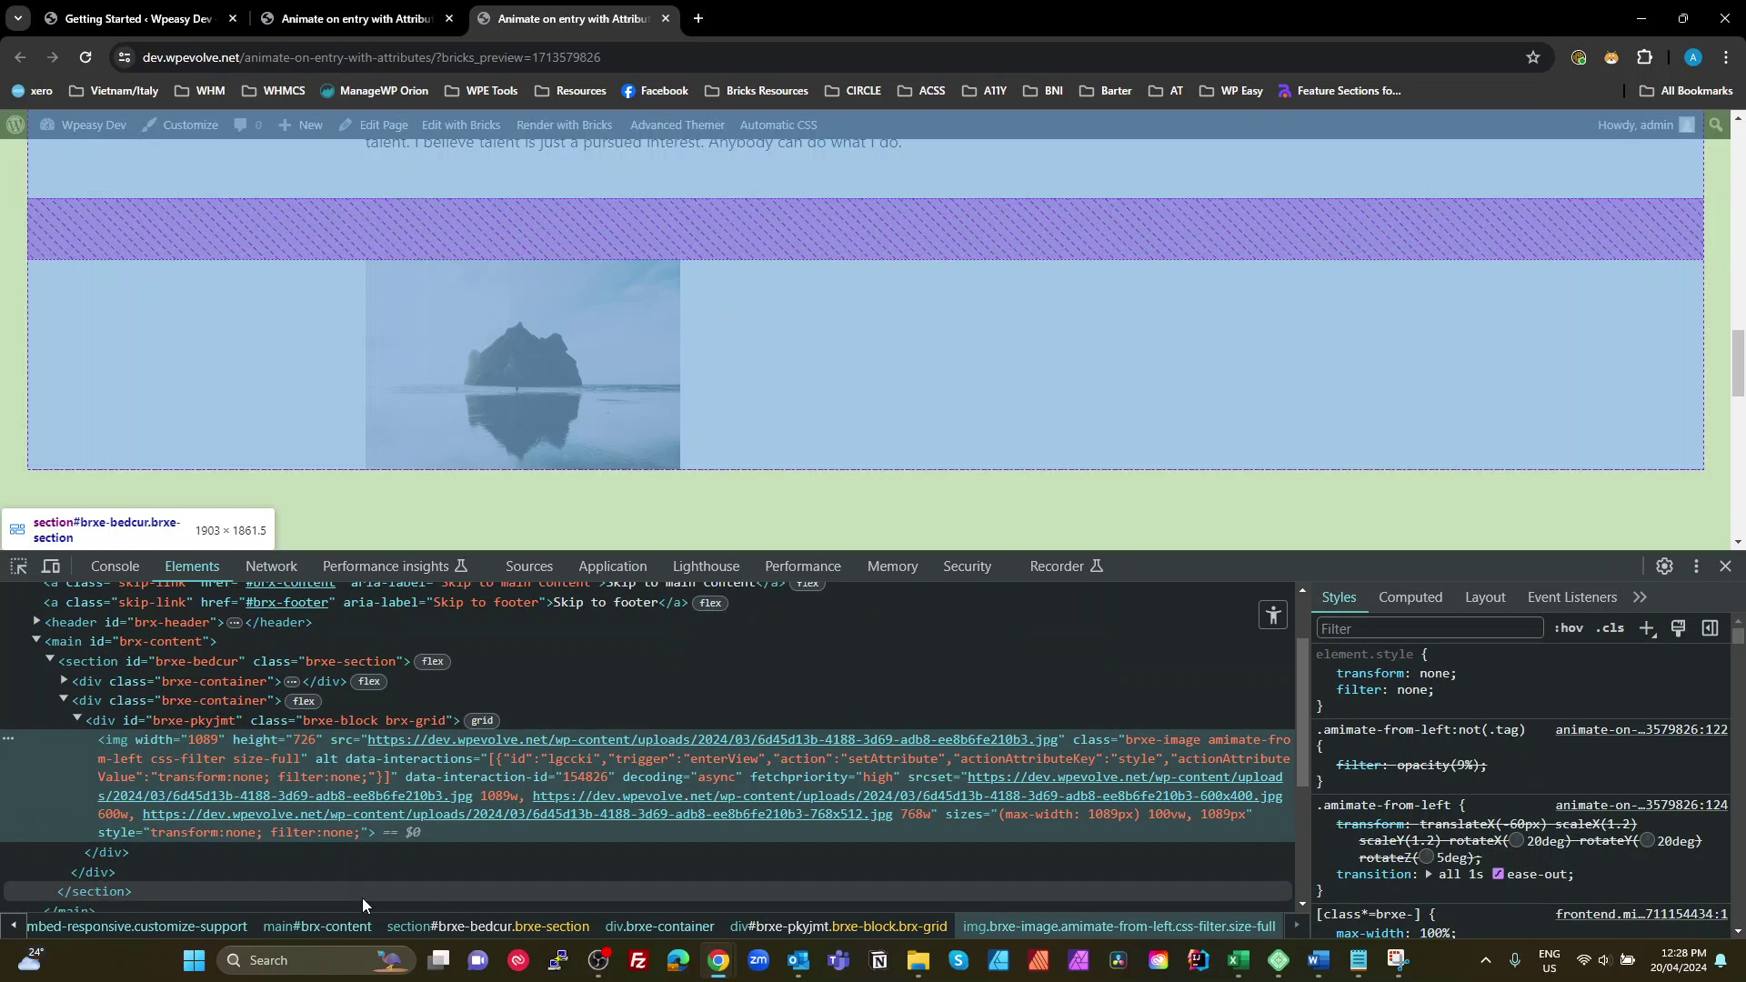
scroll(664, 483, "down", 5)
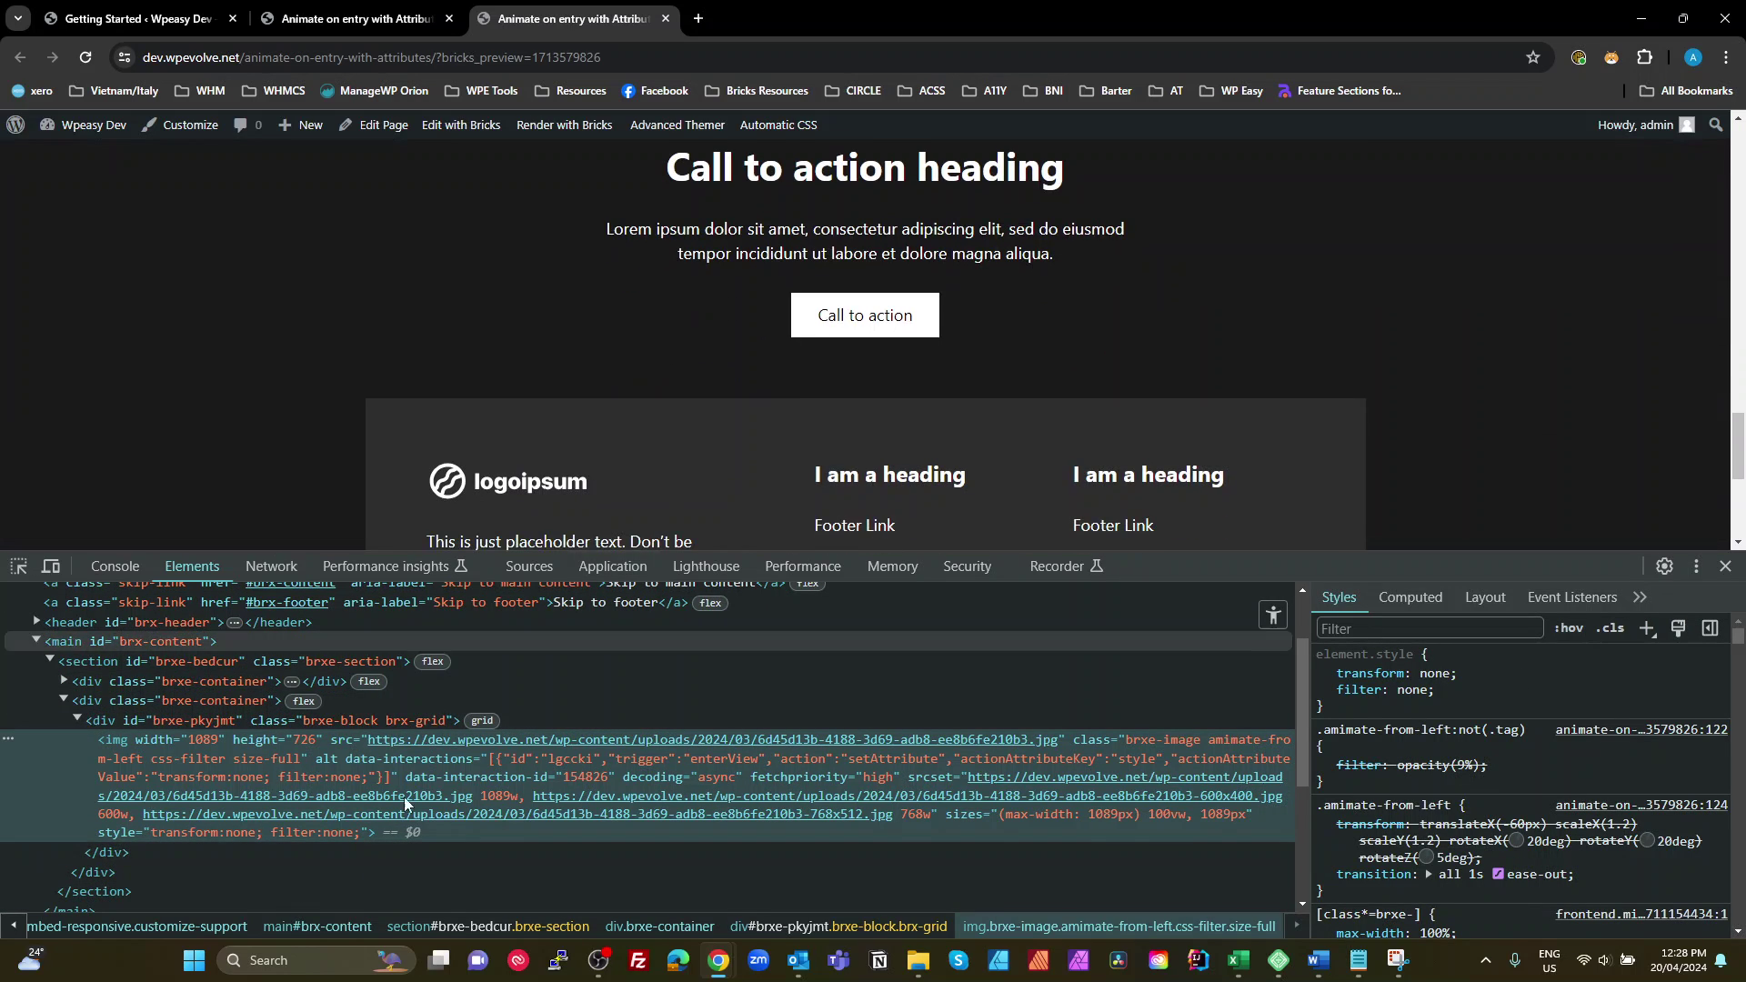
scroll(581, 386, "up", 1)
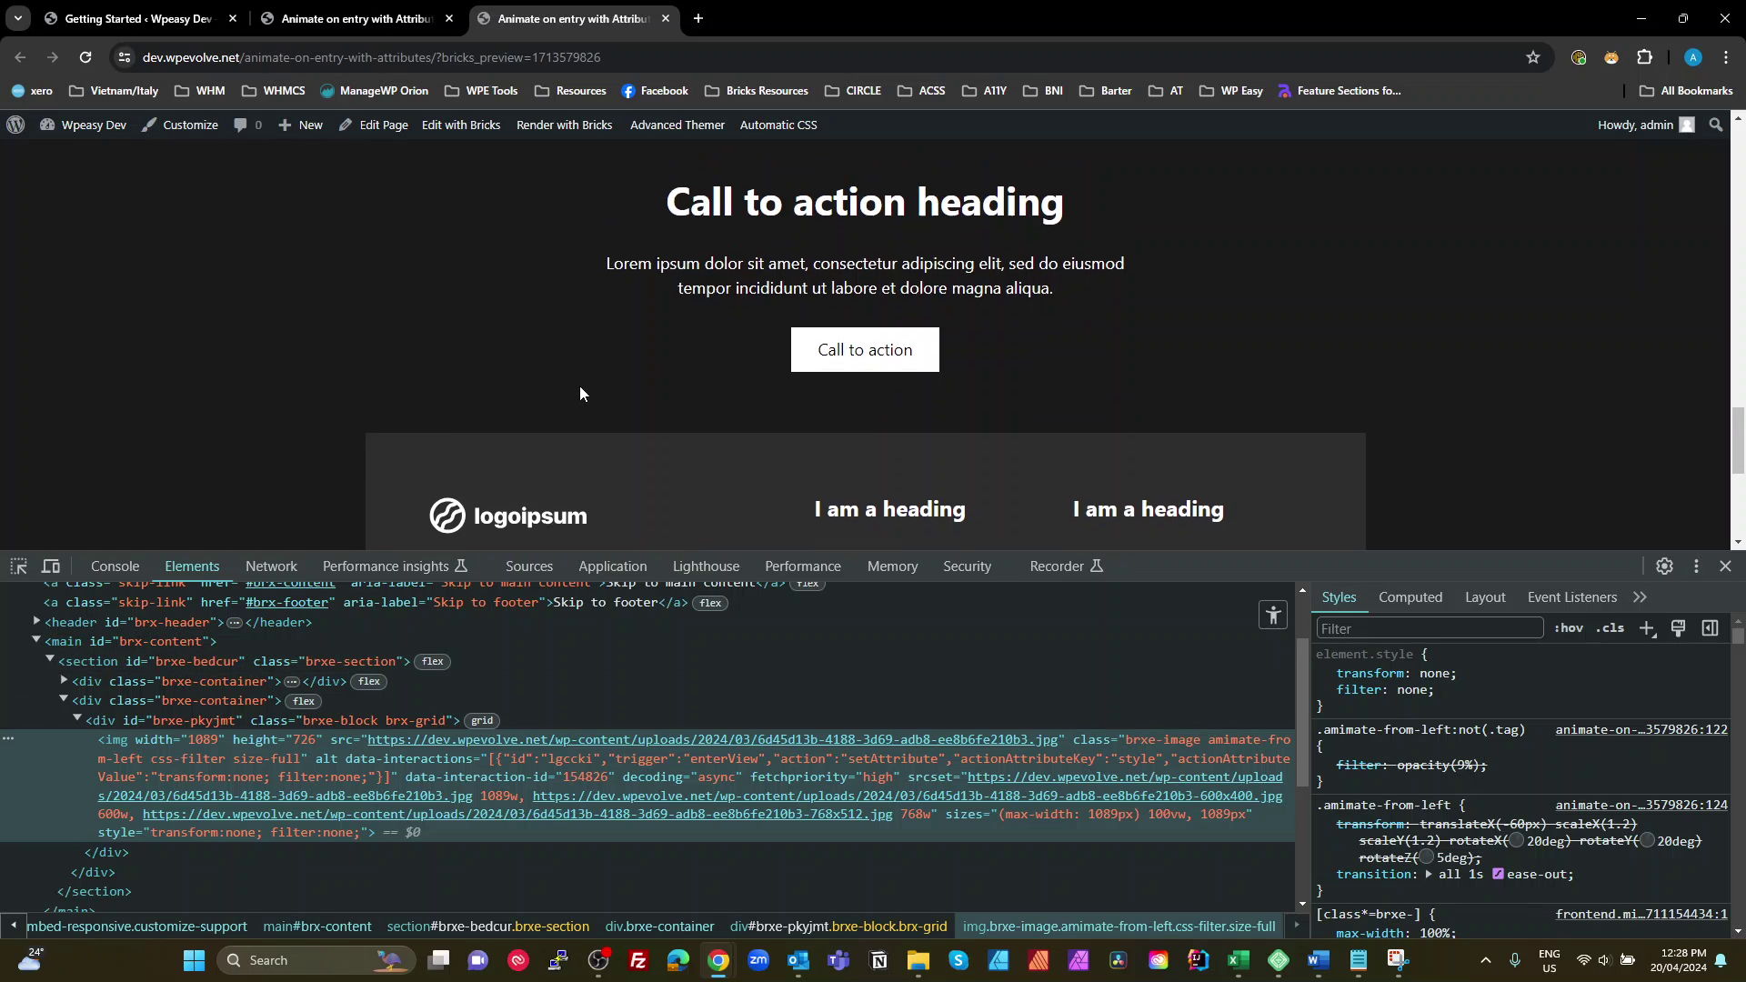
scroll(581, 386, "up", 5)
scroll(580, 385, "down", 5)
scroll(504, 291, "up", 5)
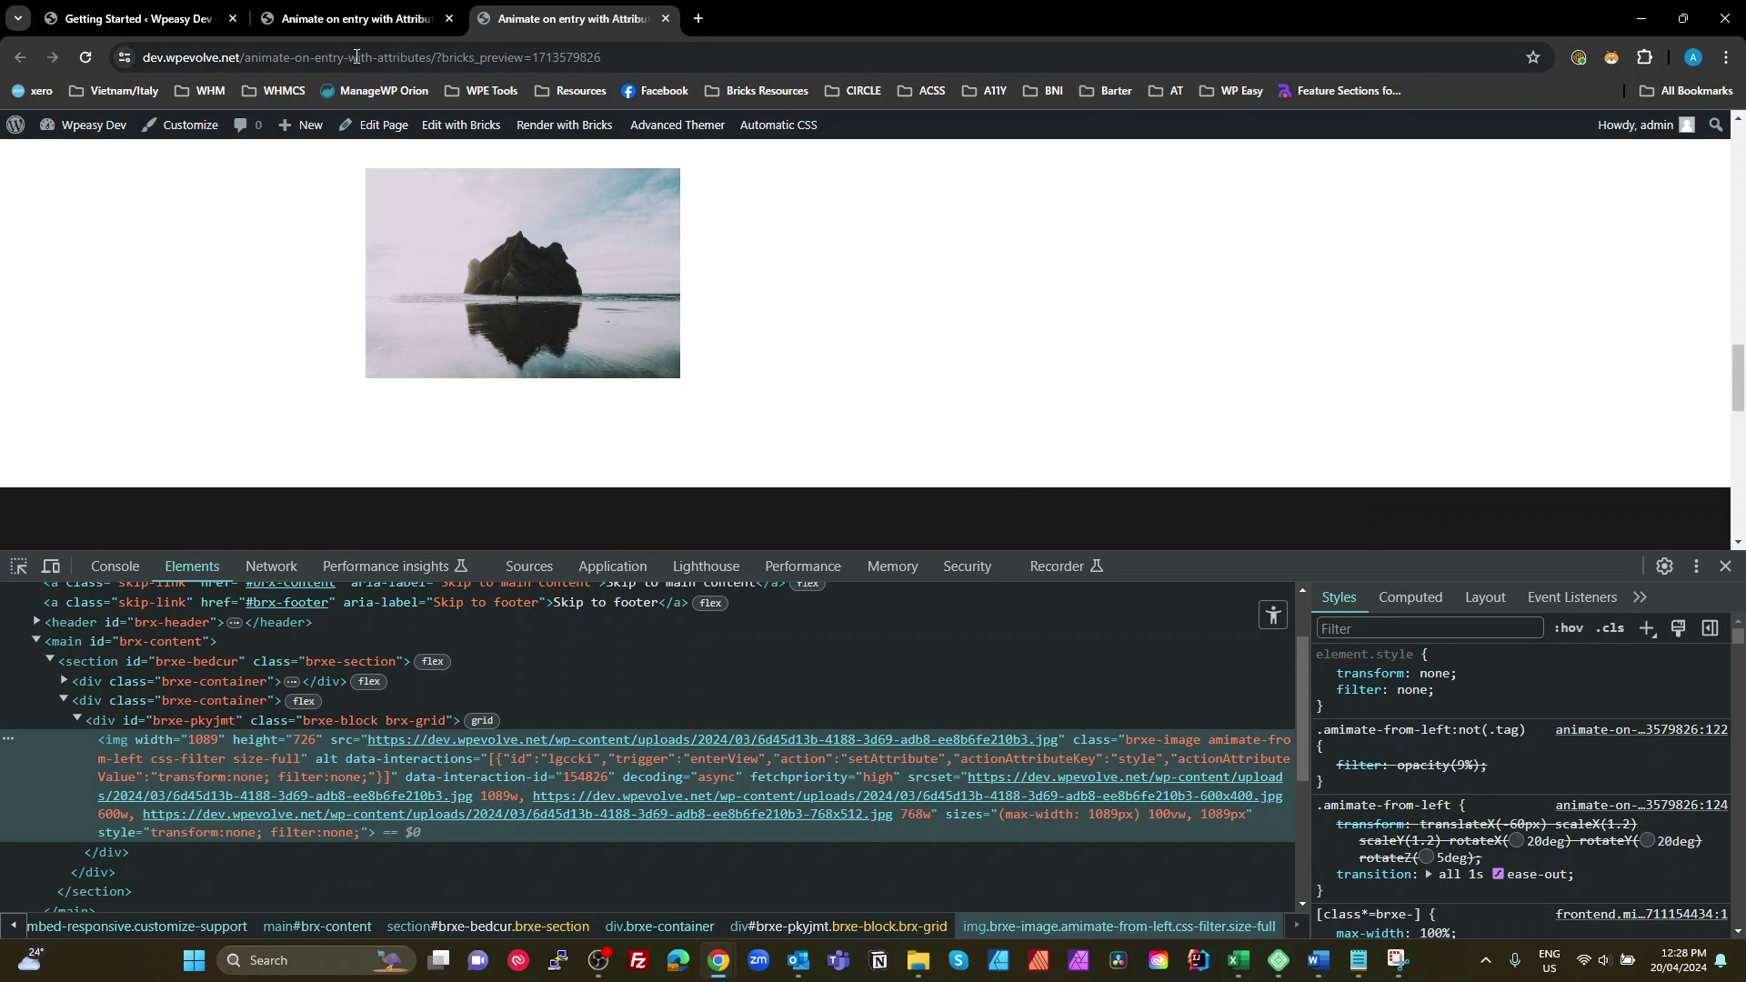
- Return to the Bricks builder and add a second interaction to the image with the trigger Leave viewport
left_click(350, 18)
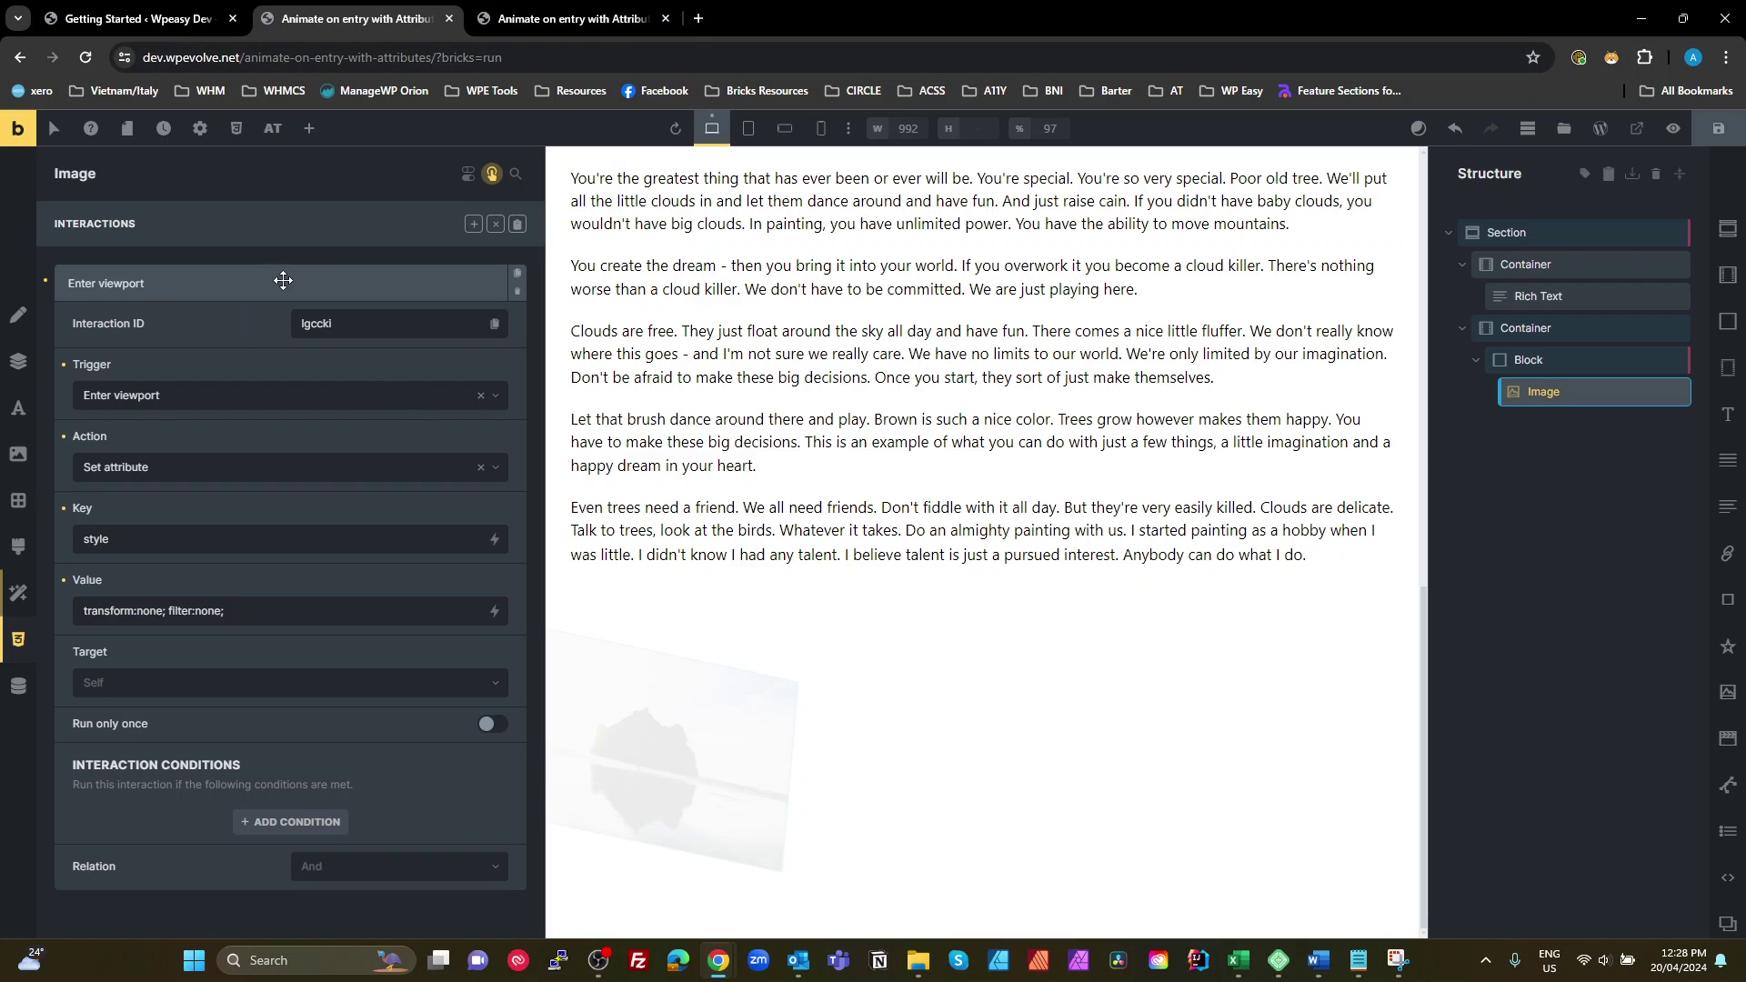
left_click(283, 280)
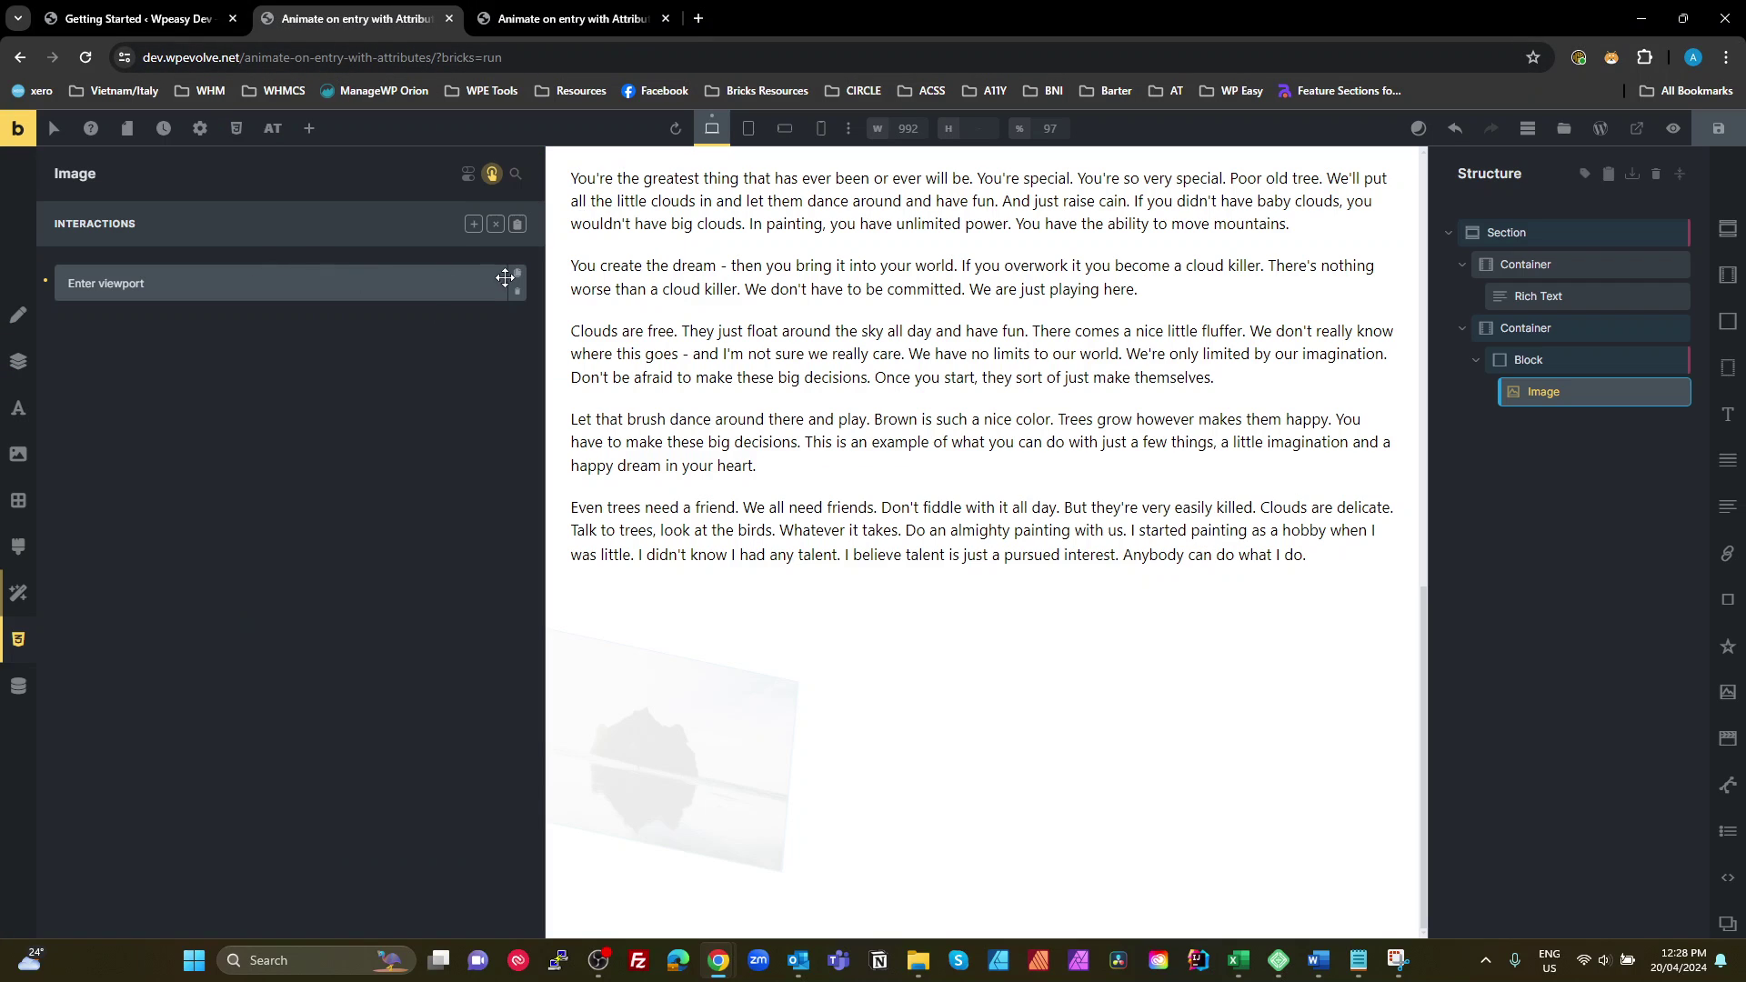
left_click(473, 224)
left_click(250, 328)
left_click(250, 327)
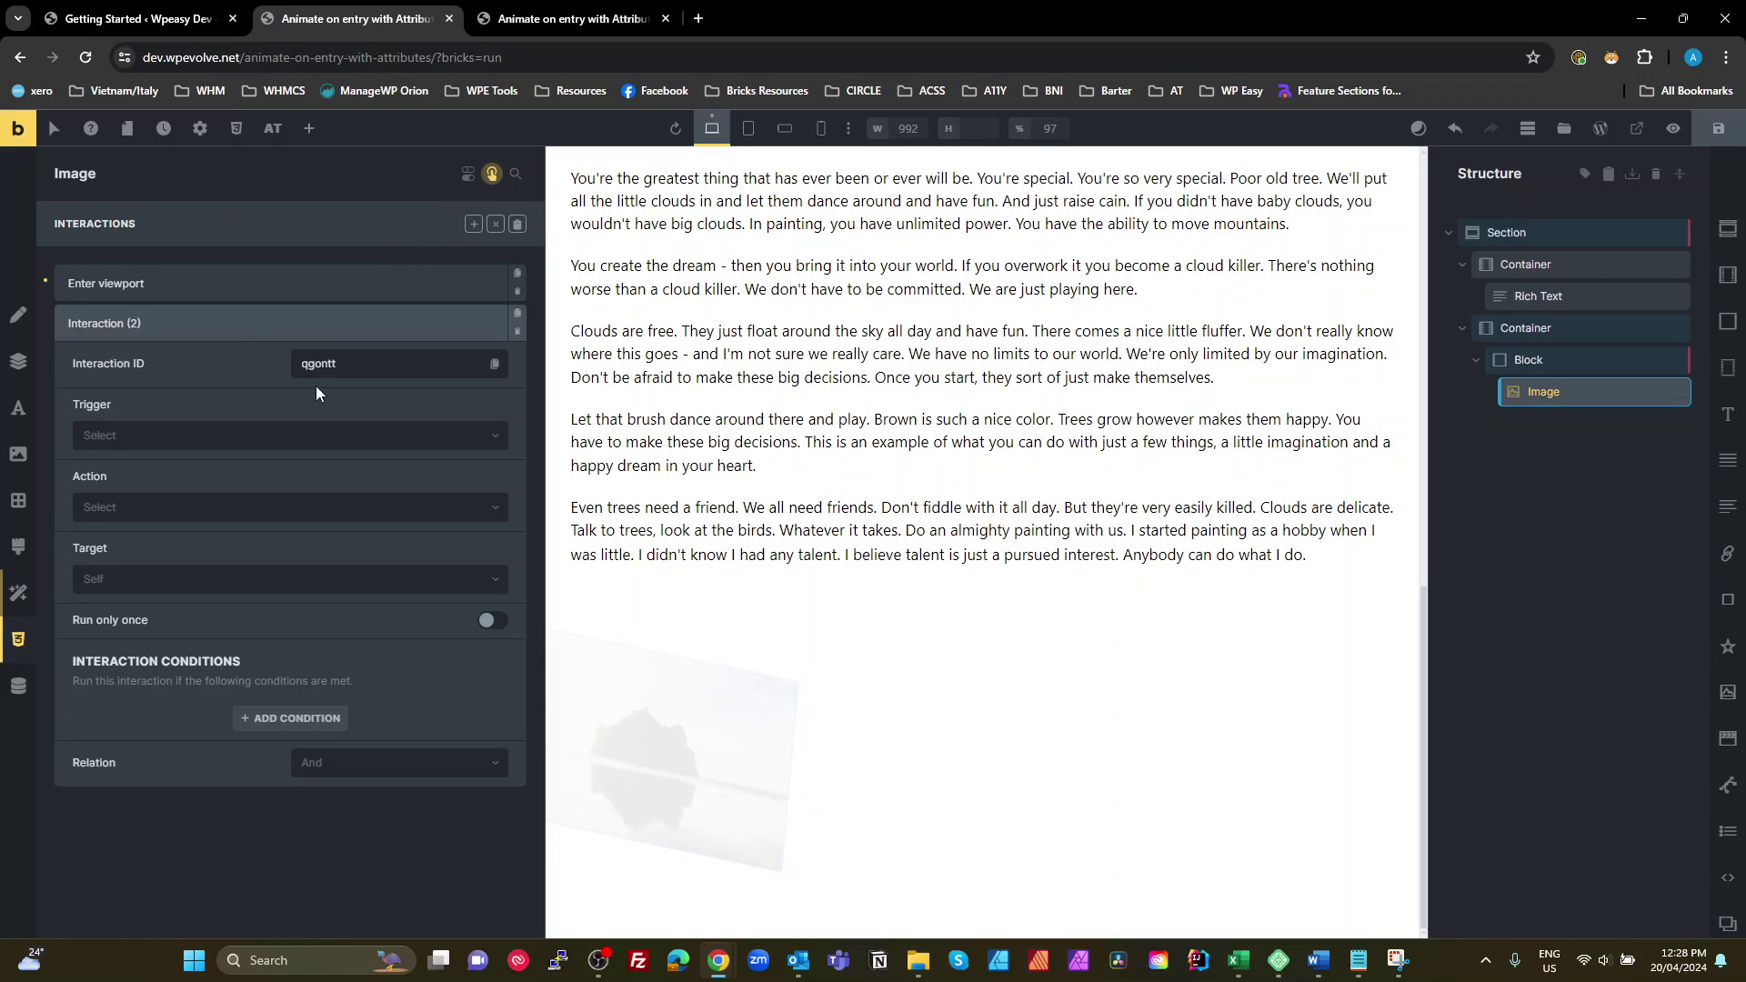
left_click(305, 437)
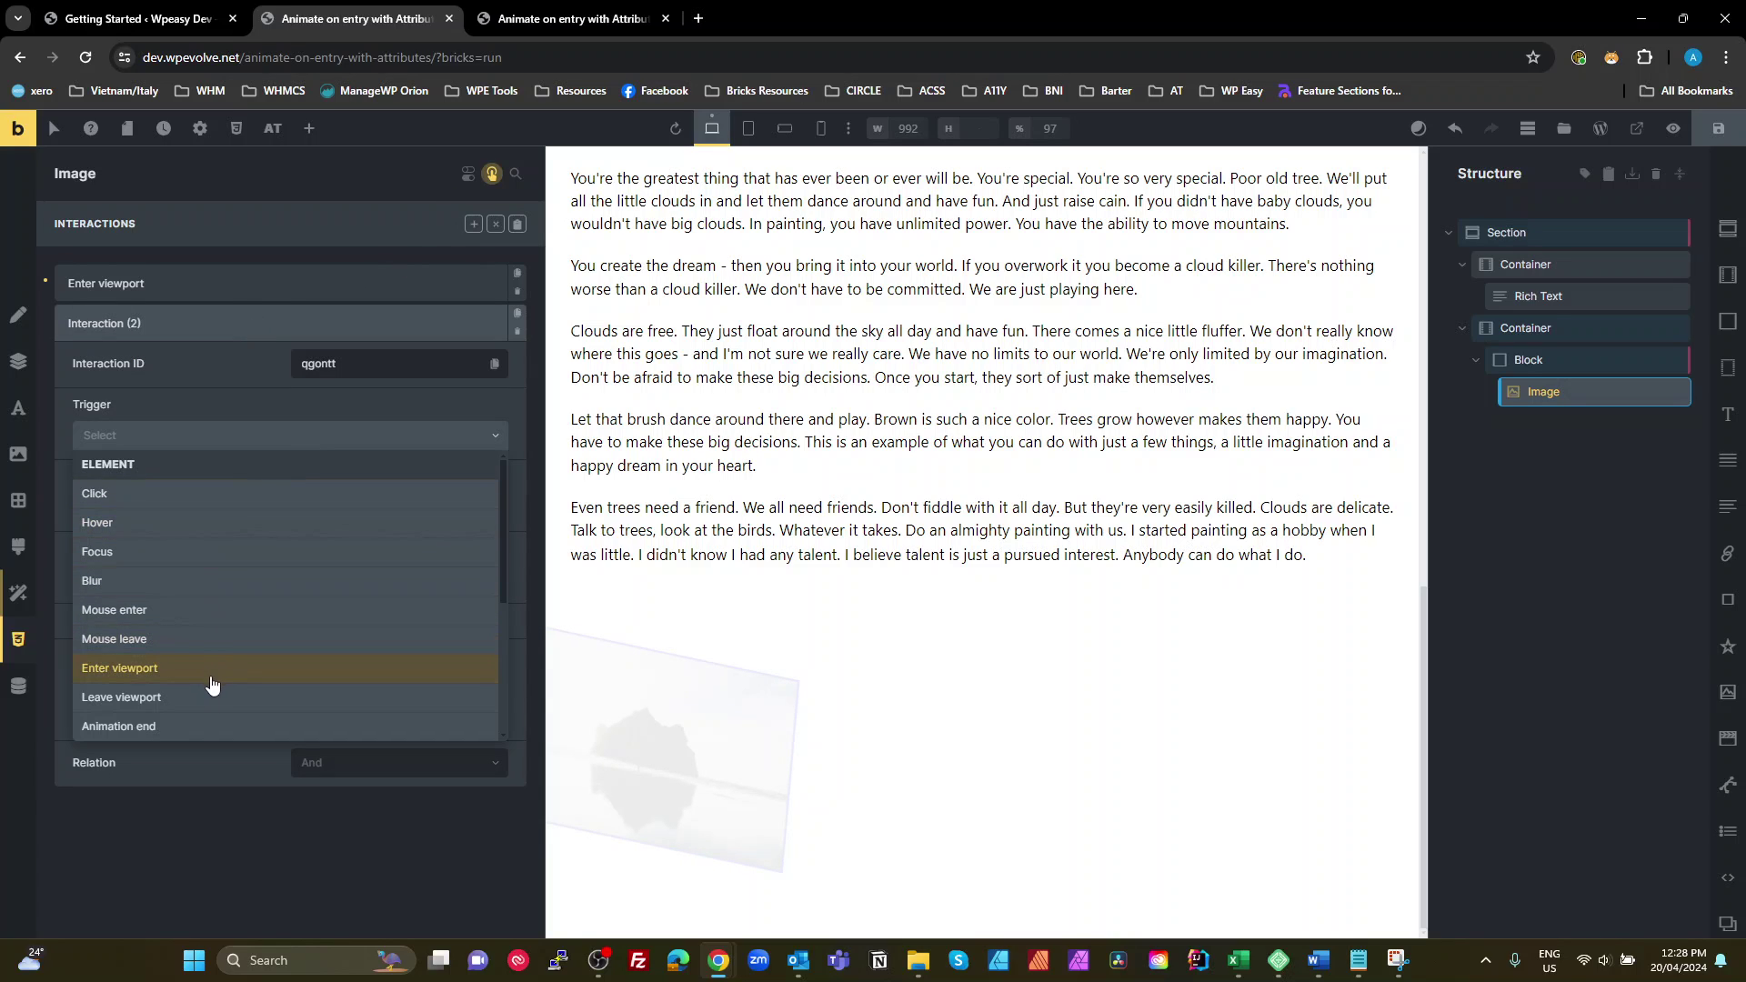
left_click(151, 698)
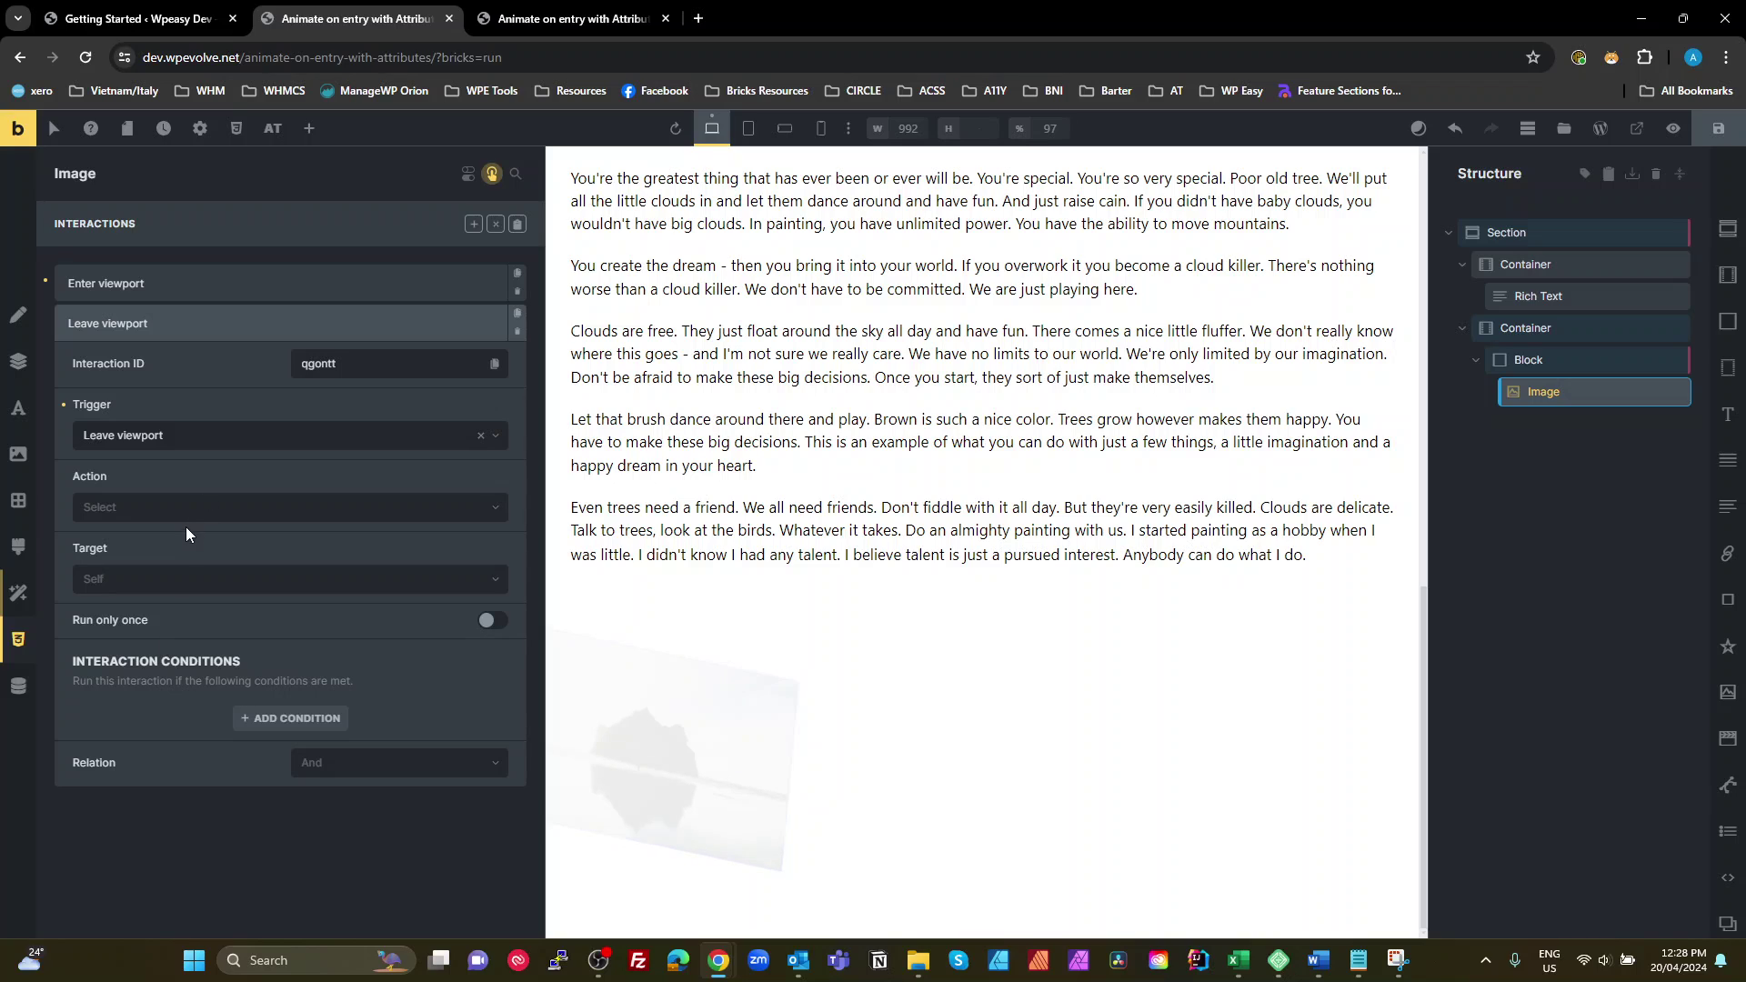
- Set the Leave viewport interaction's action to Remove attribute with the key style, and save the page
left_click(182, 520)
left_click(146, 628)
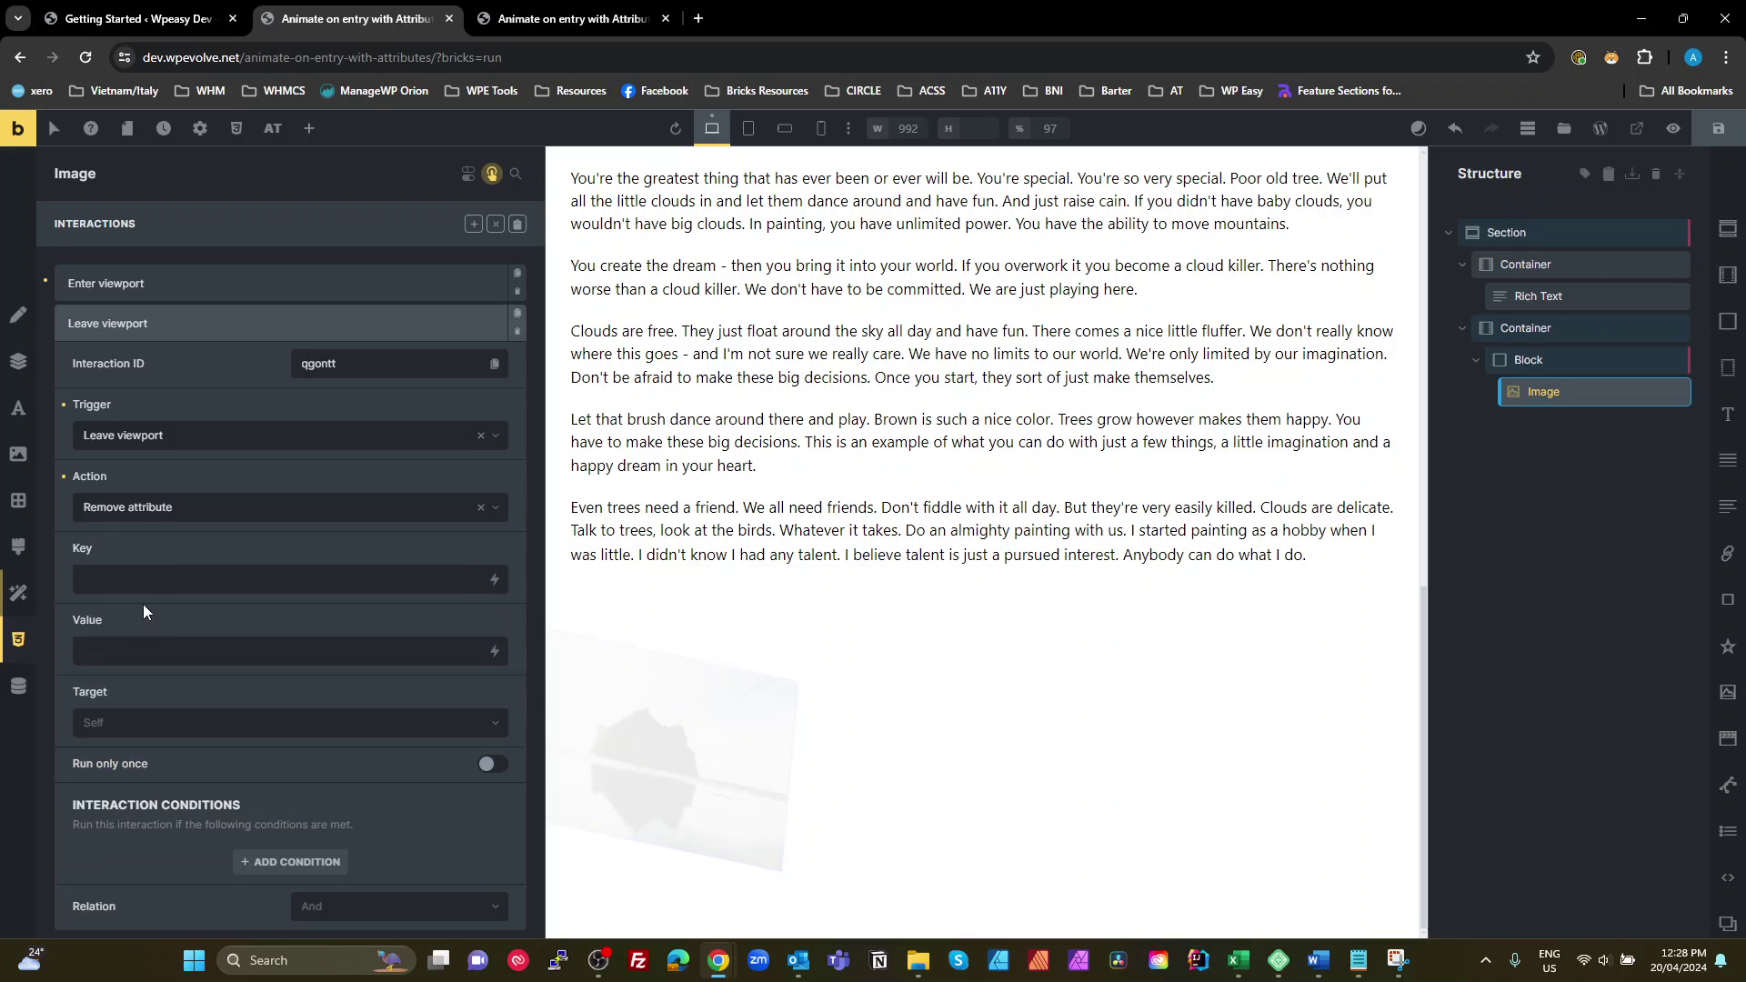
left_click(145, 582)
type("style")
left_click(1719, 129)
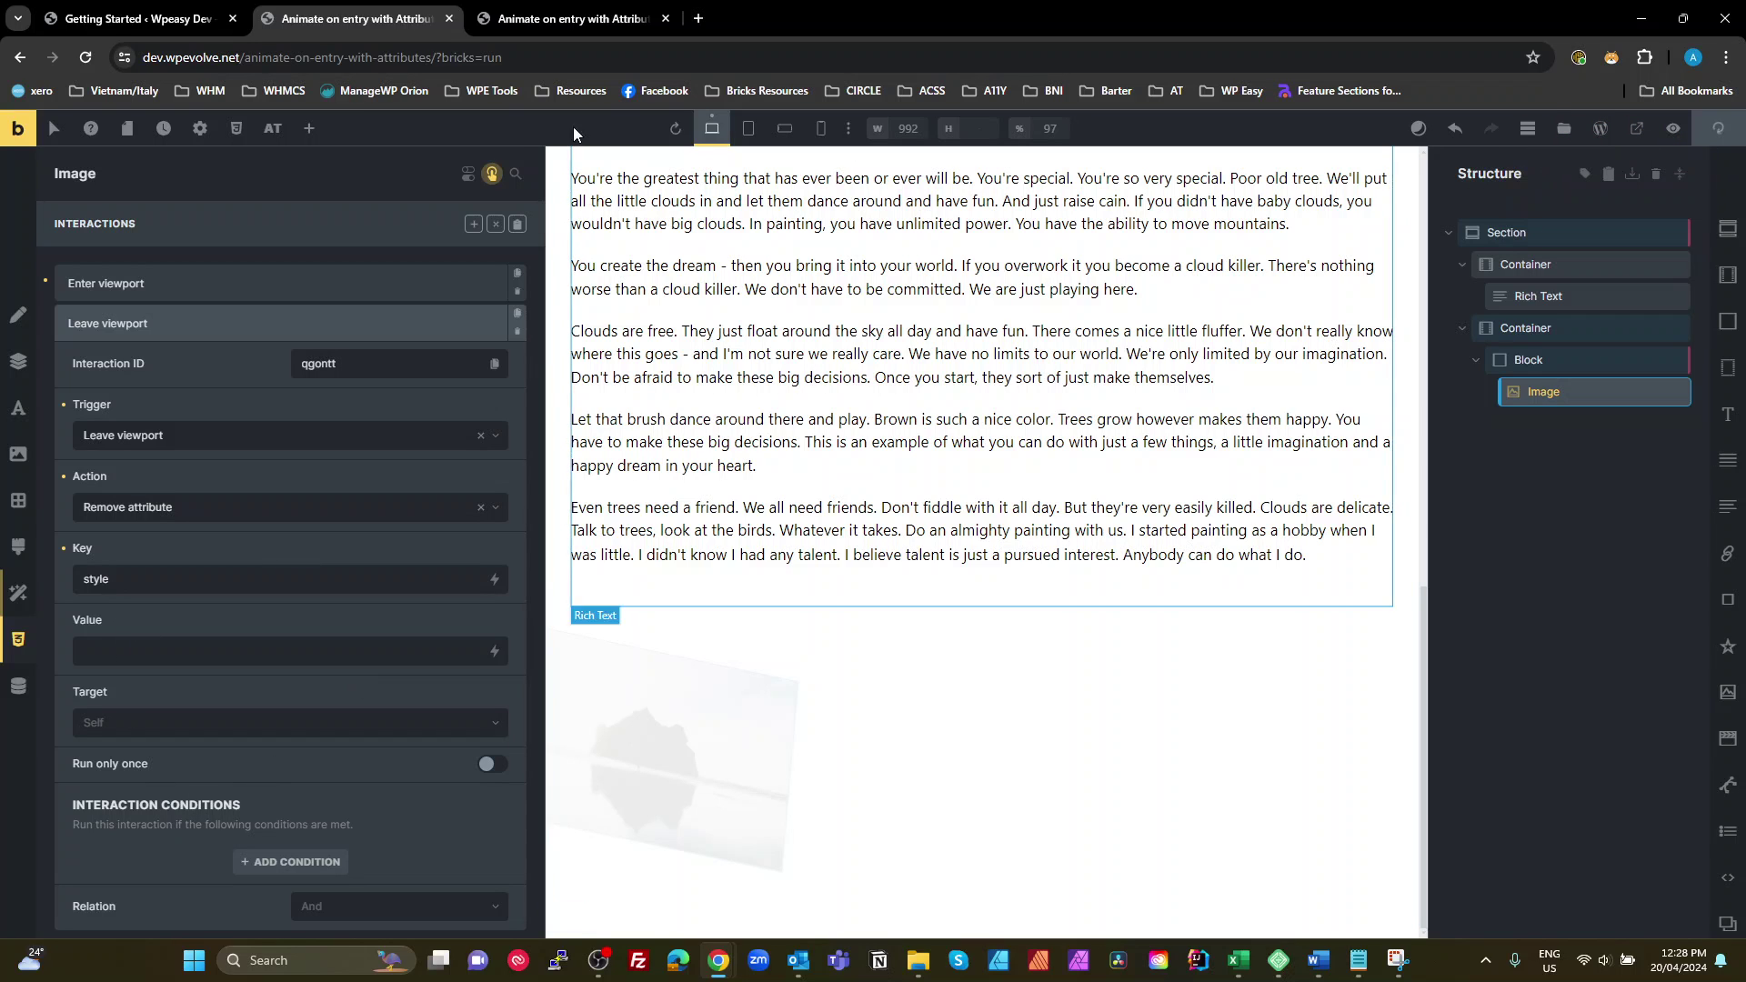
- Switch to the page preview, reload it past the image, and examine the image's markup in the developer tools
left_click(564, 21)
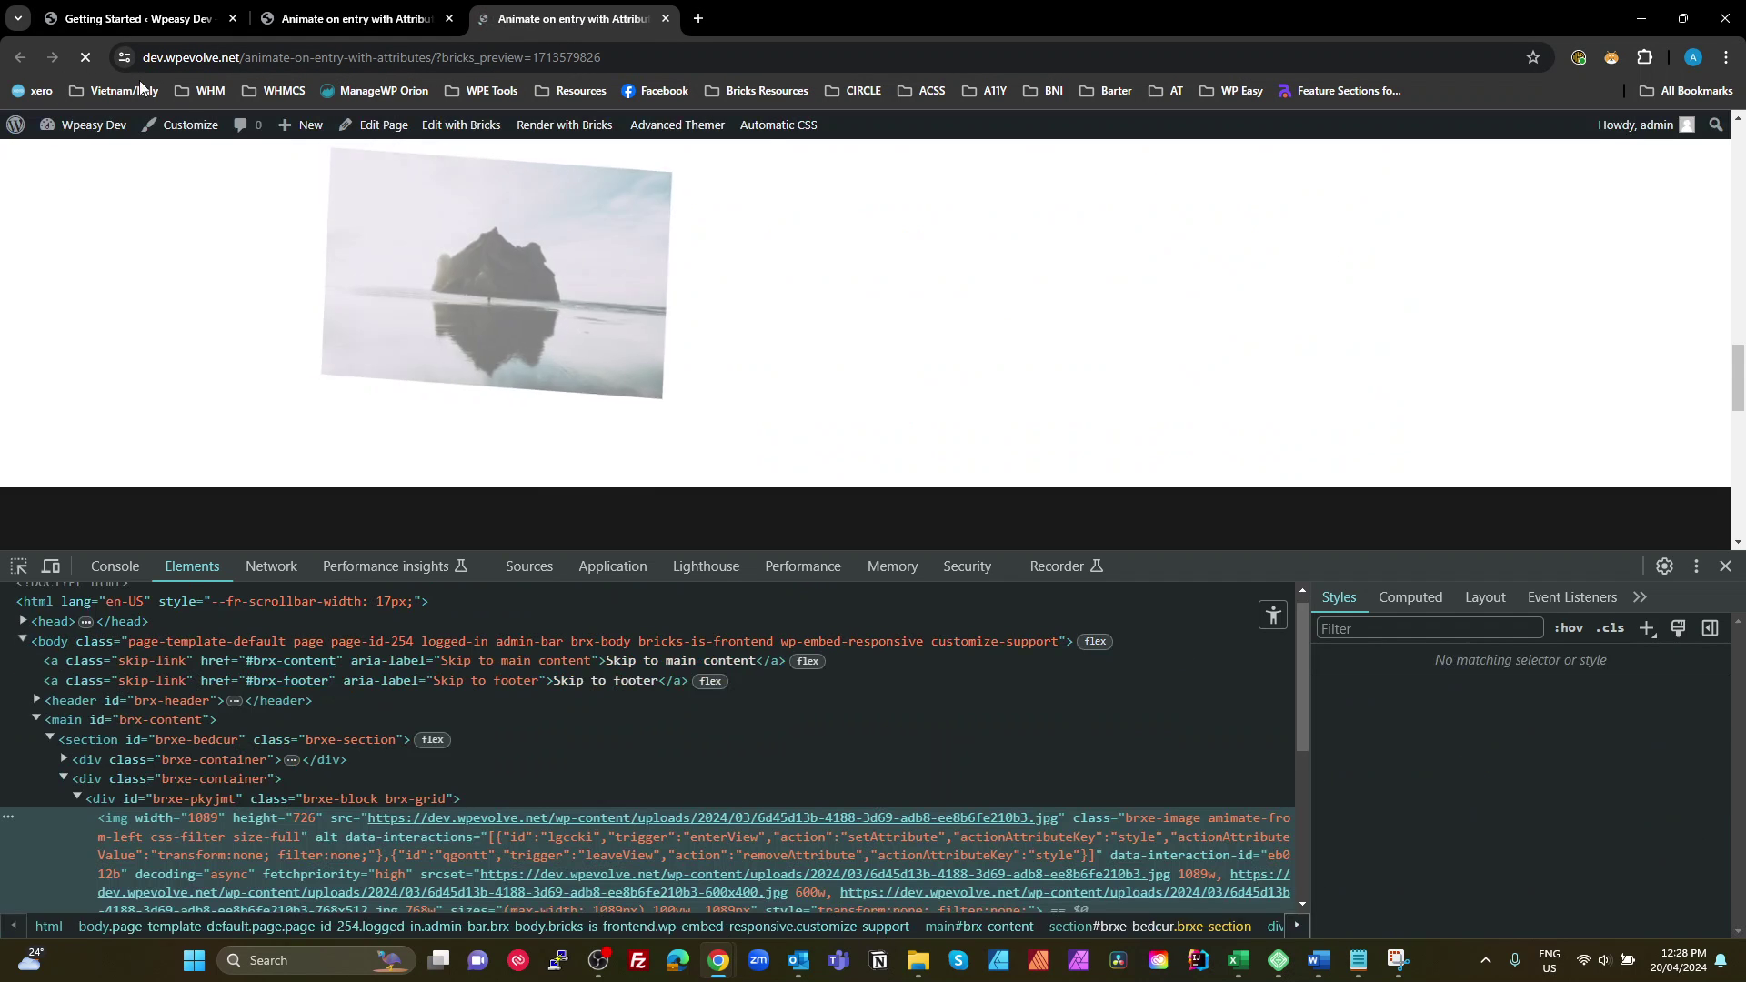
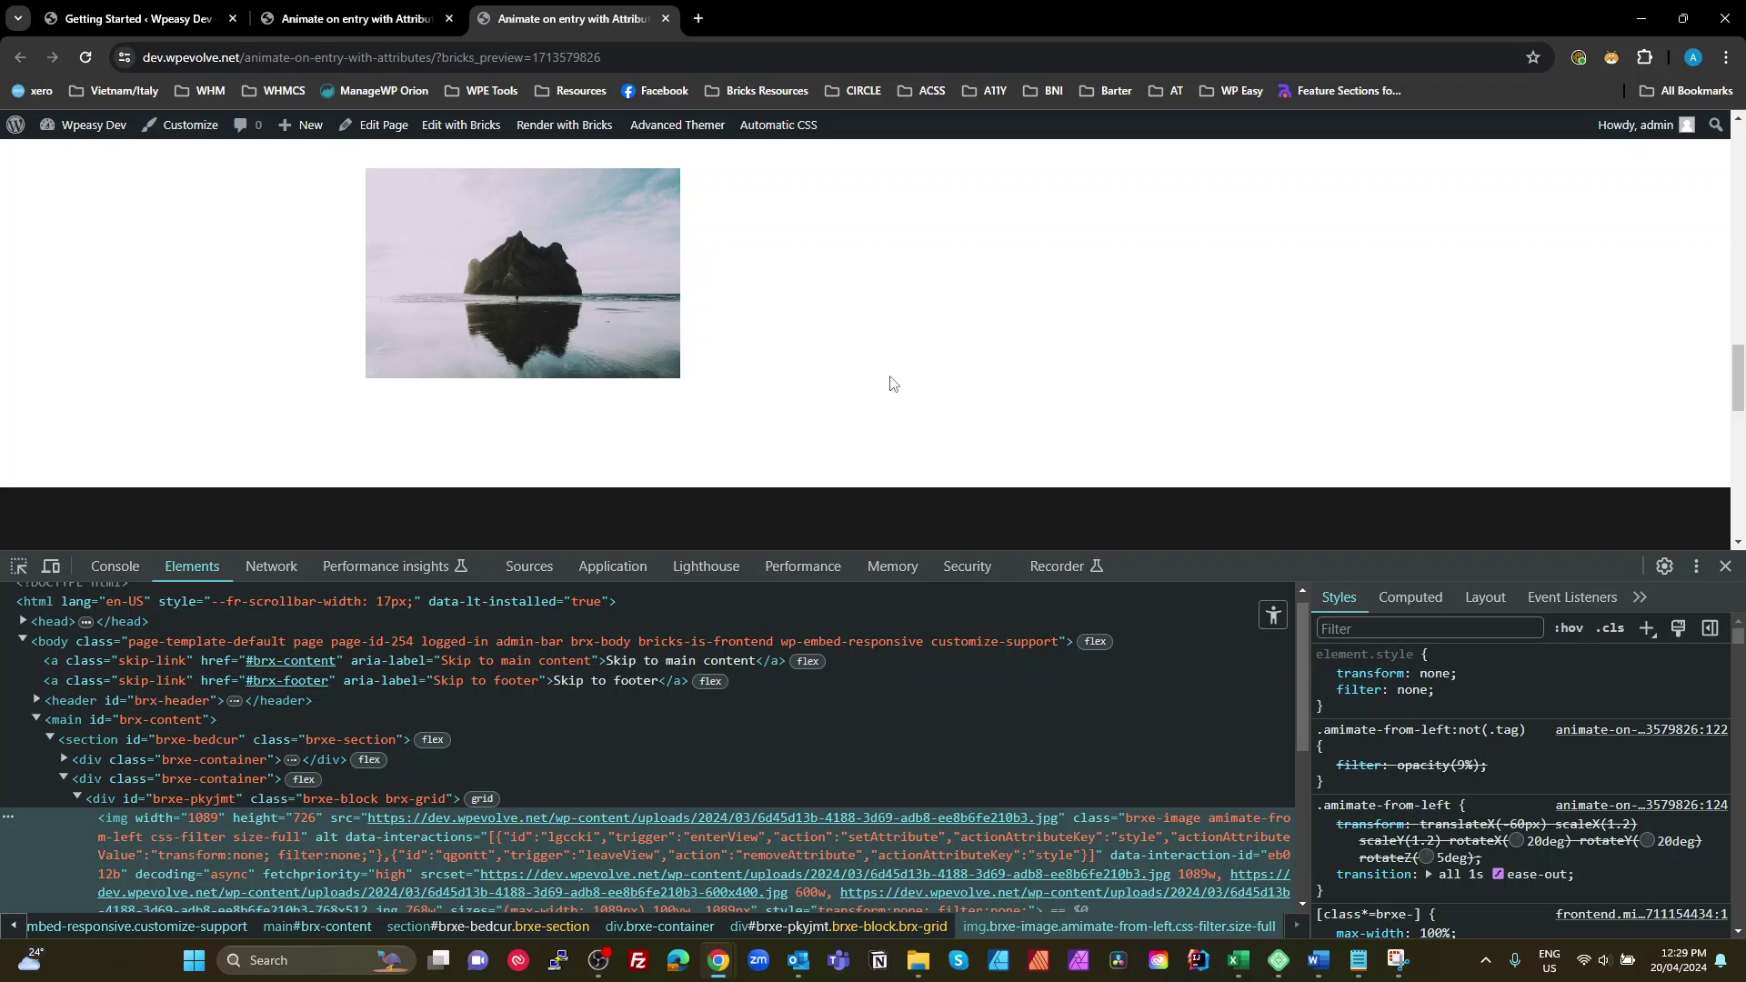
scroll(891, 383, "down", 4)
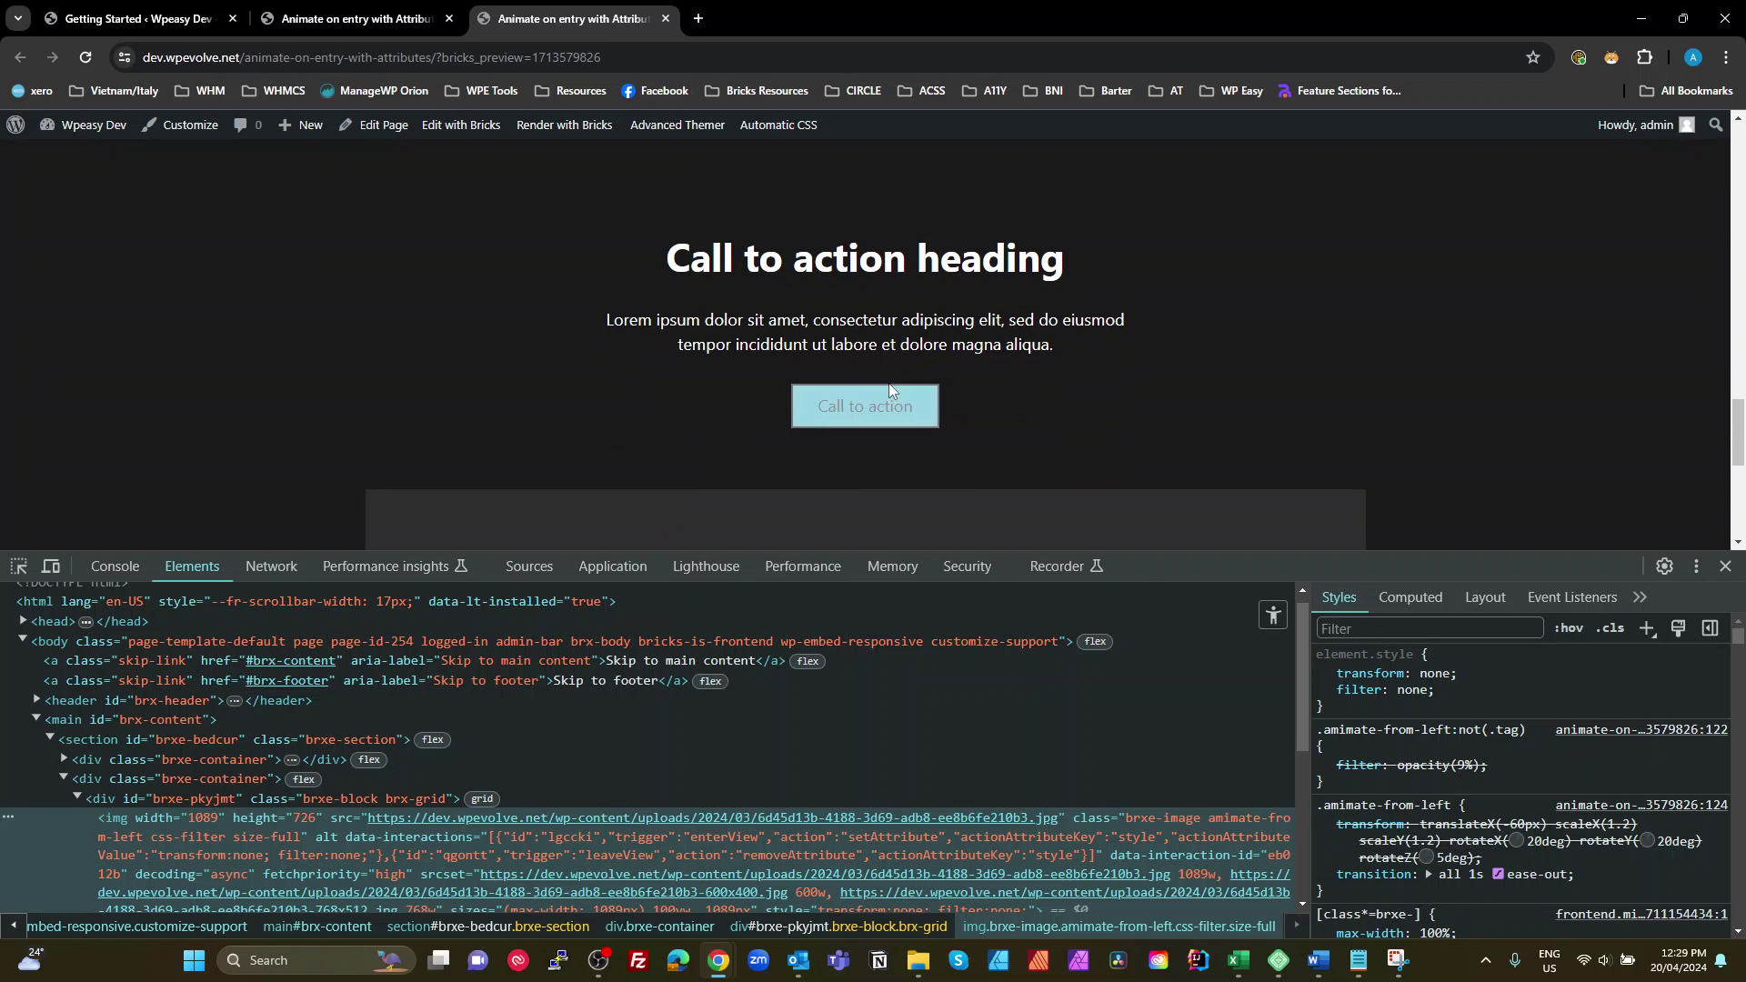
scroll(1023, 758, "down", 2)
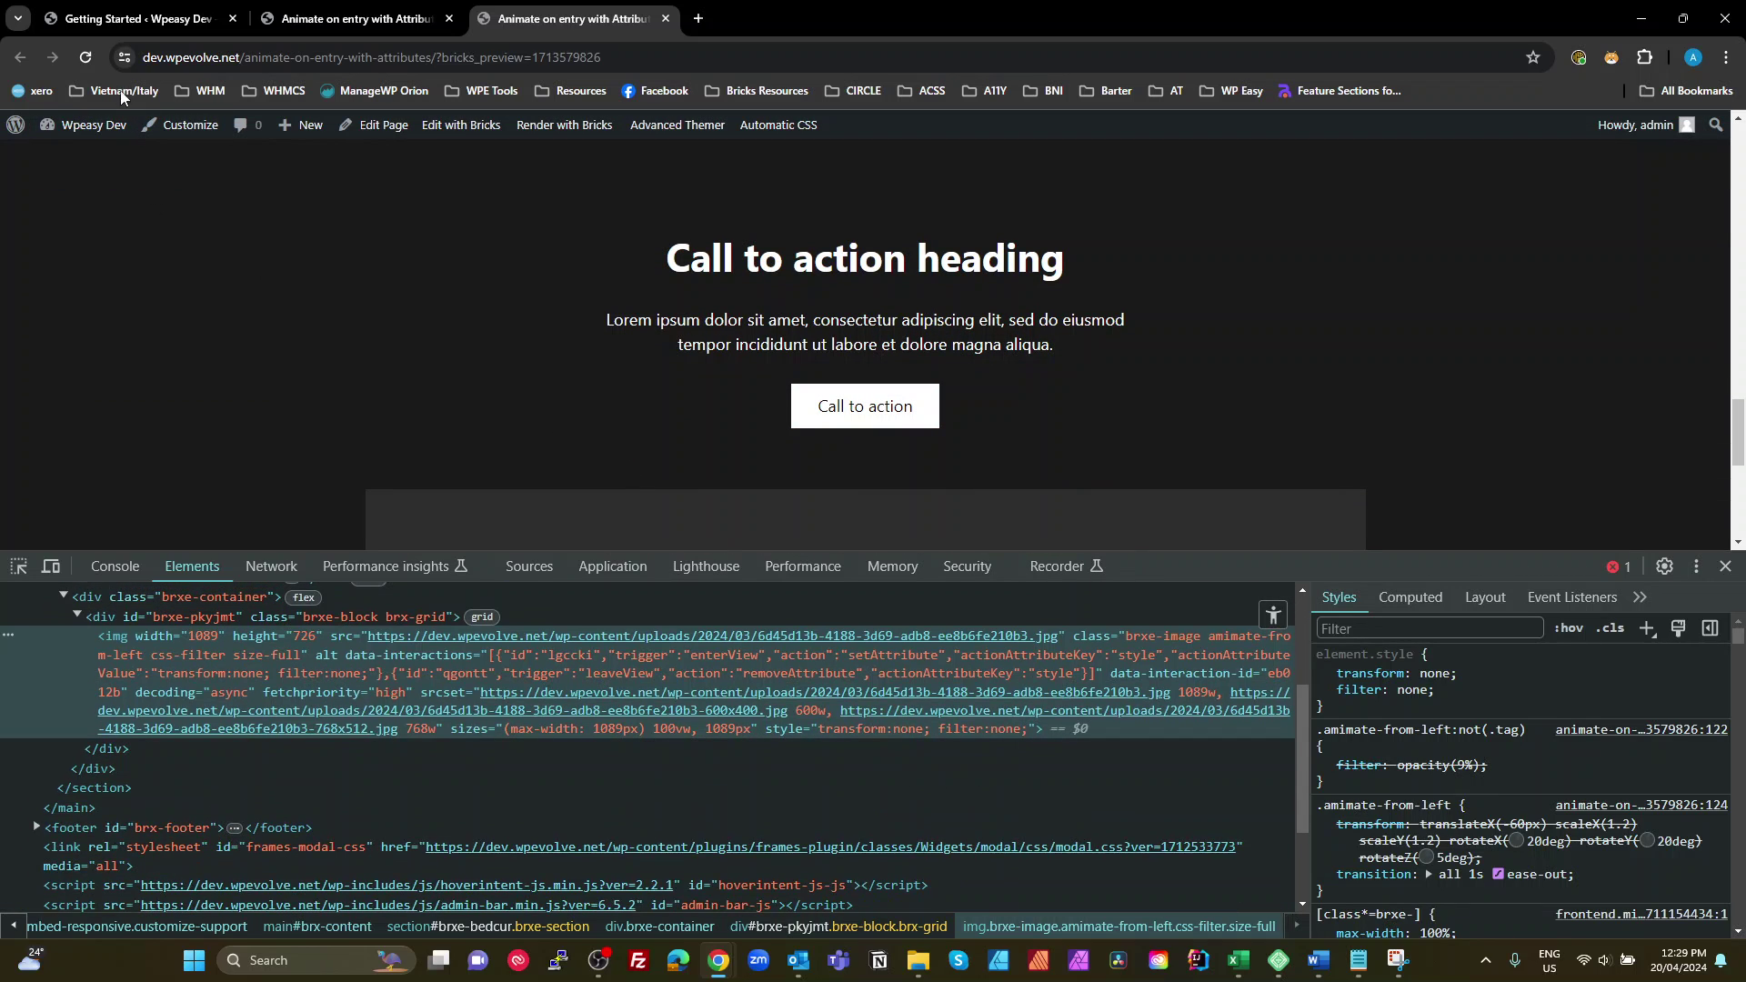
left_click(87, 58)
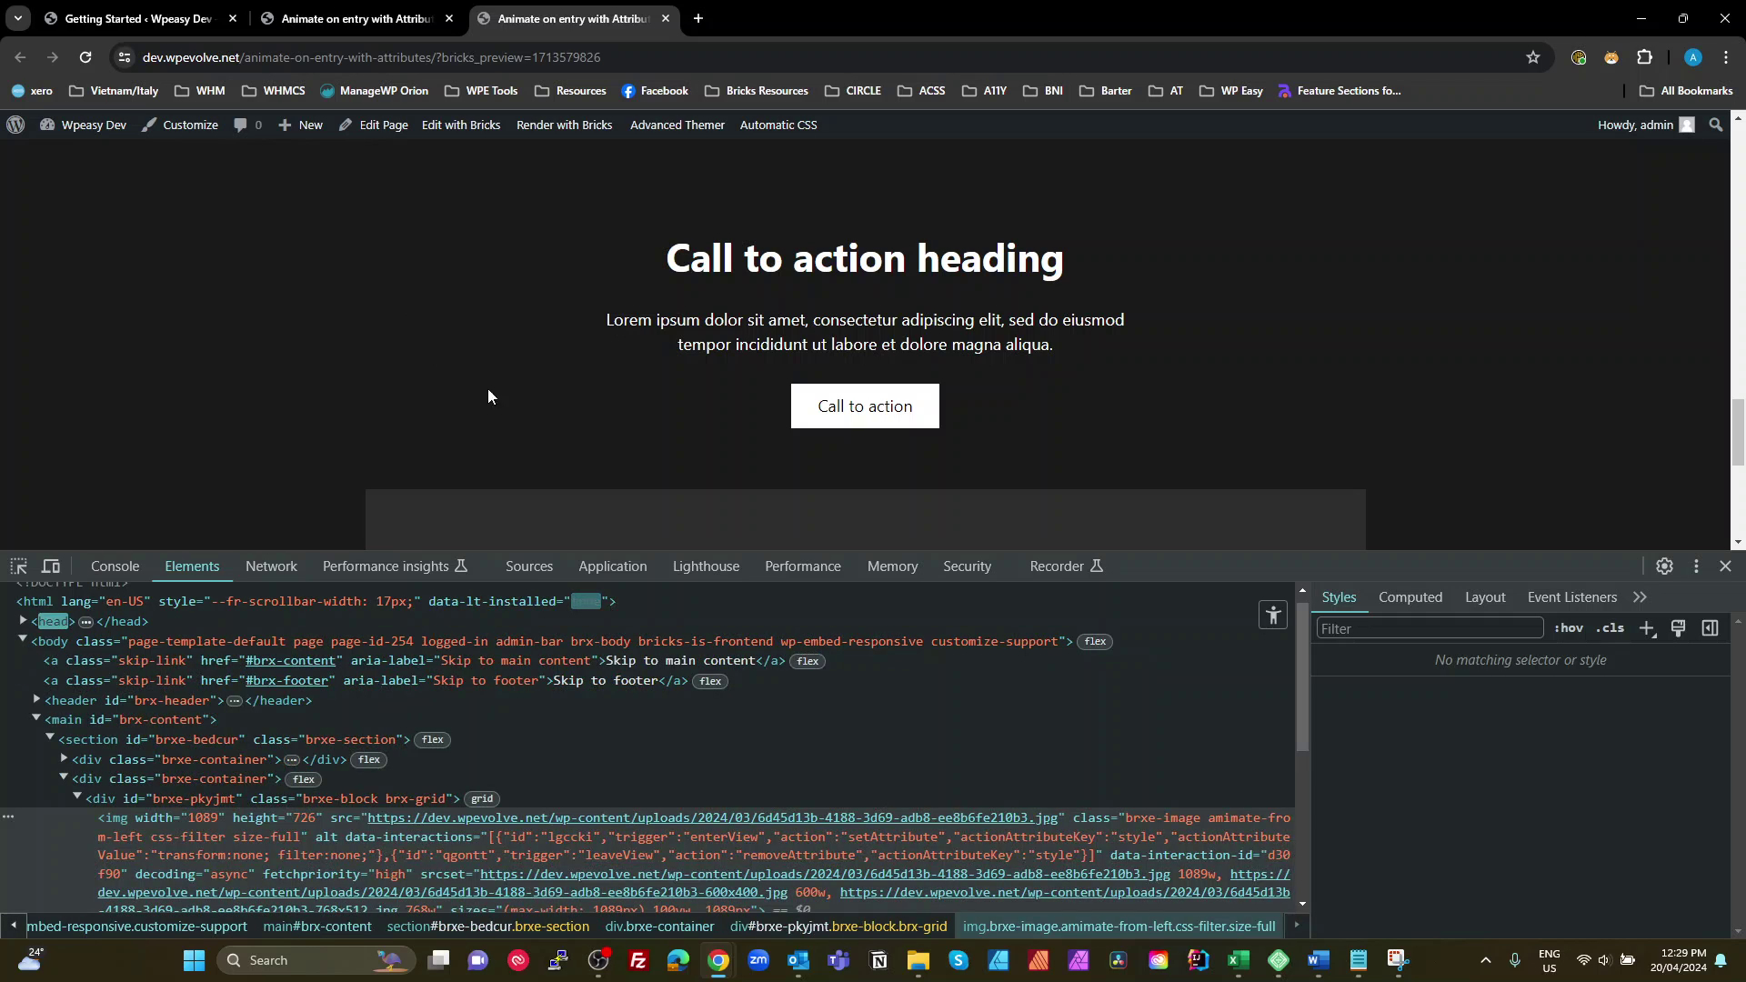
scroll(1156, 440, "down", 1)
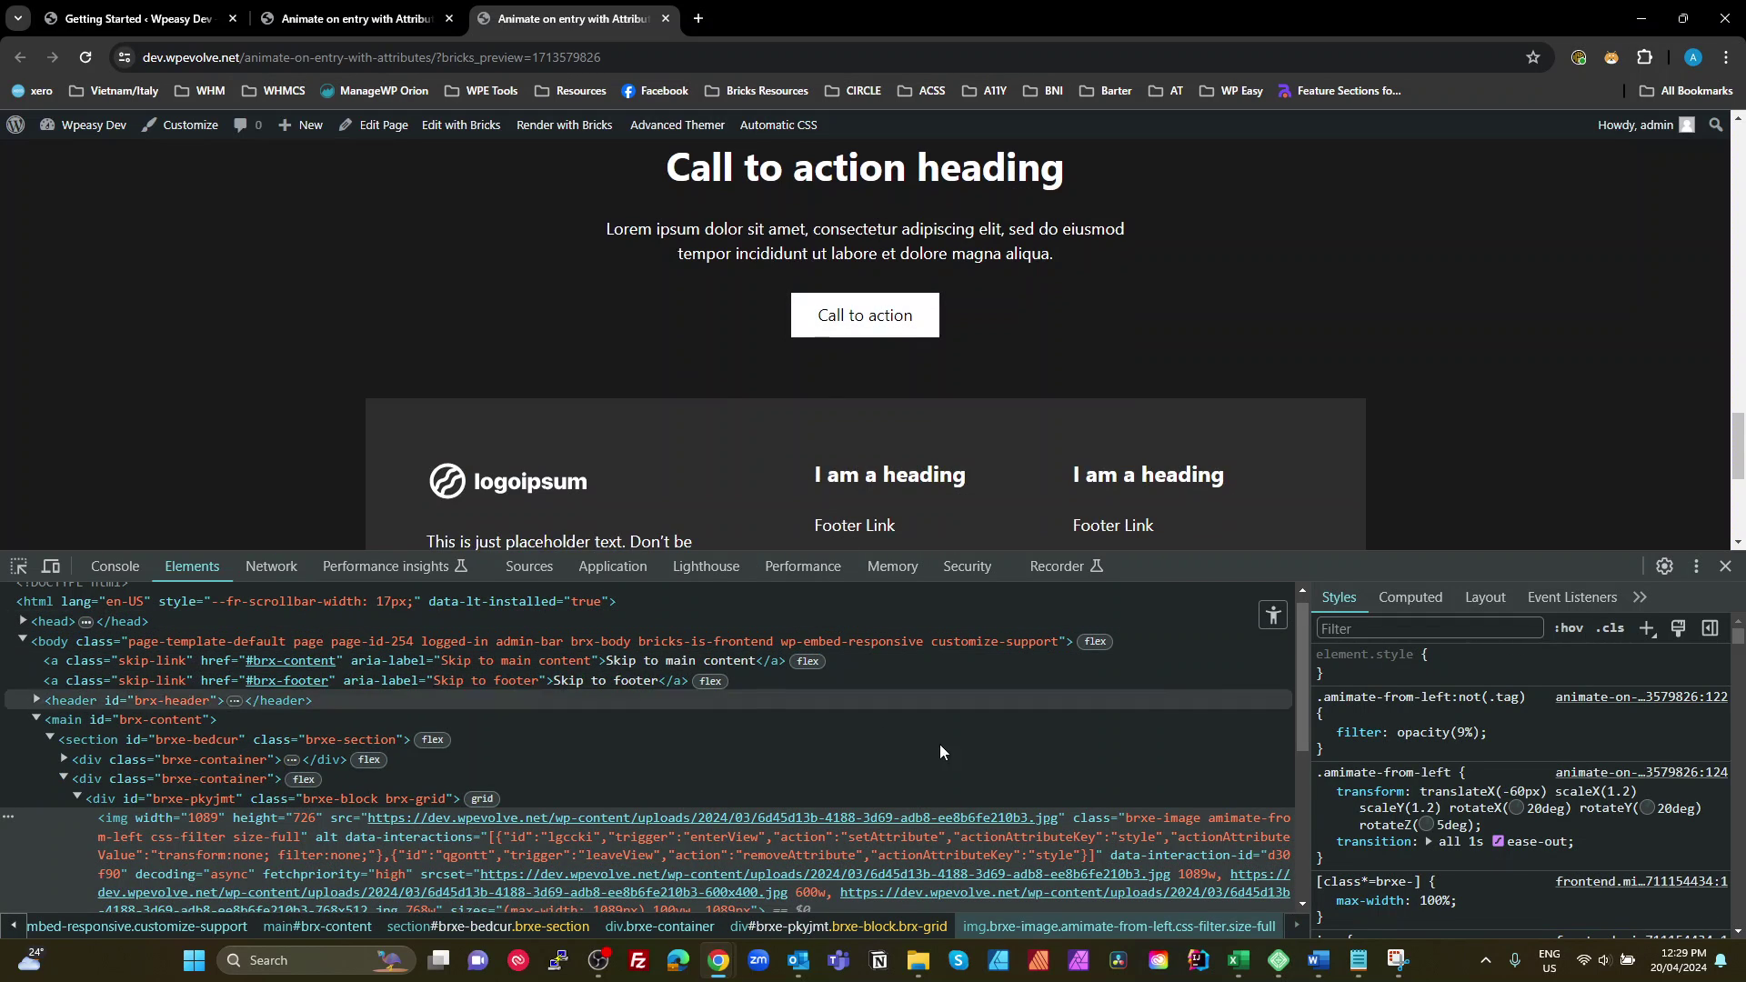
scroll(937, 817, "down", 2)
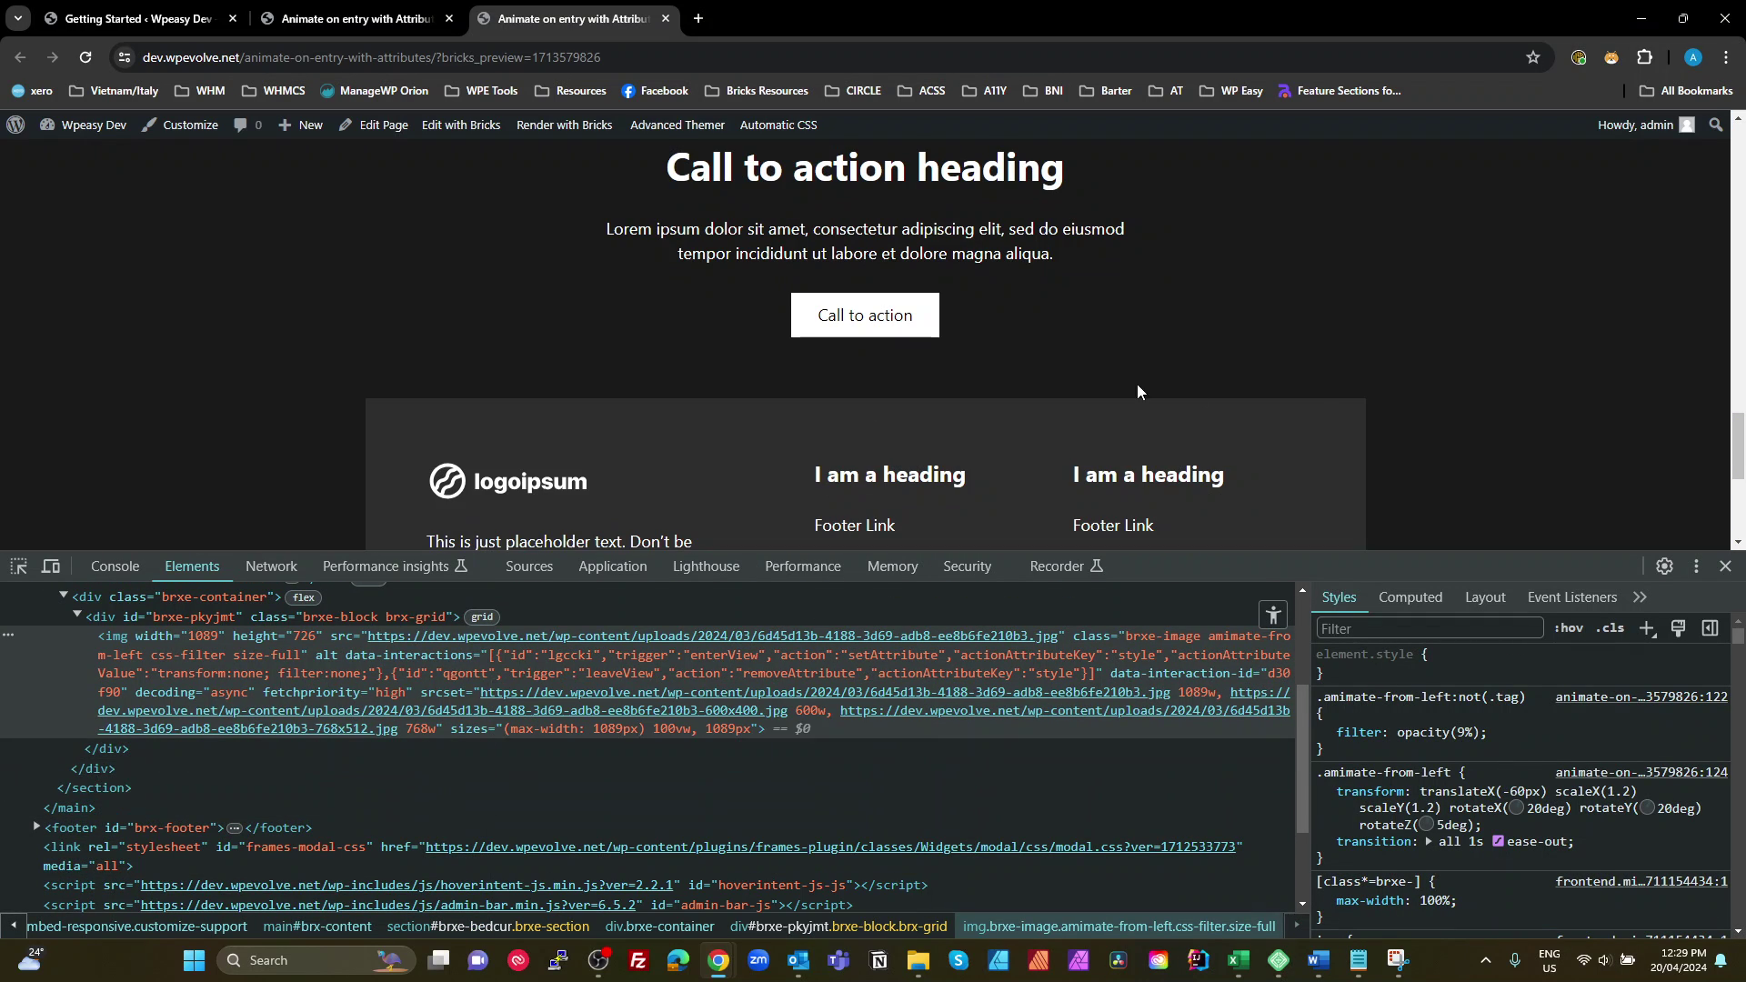
- Bring the image in and out of the viewport repeatedly while examining its style attribute and its enter and leave animation
scroll(1319, 384, "up", 2)
scroll(1321, 390, "up", 1)
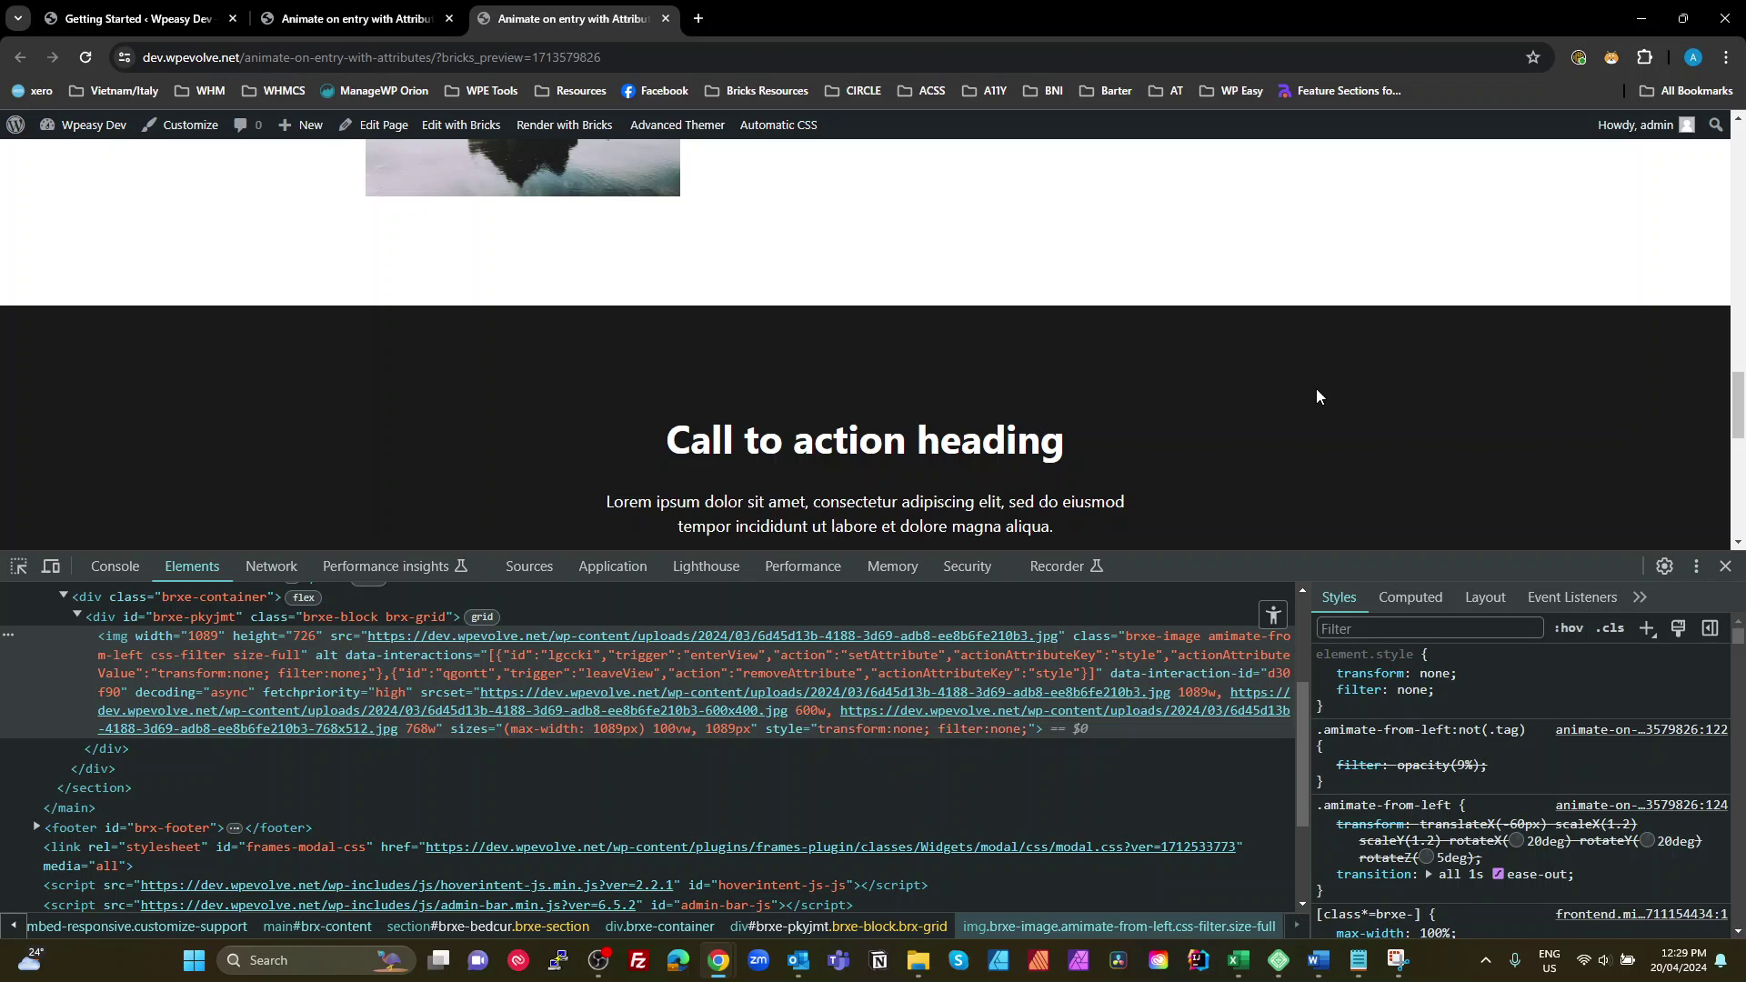
scroll(1292, 355, "down", 3)
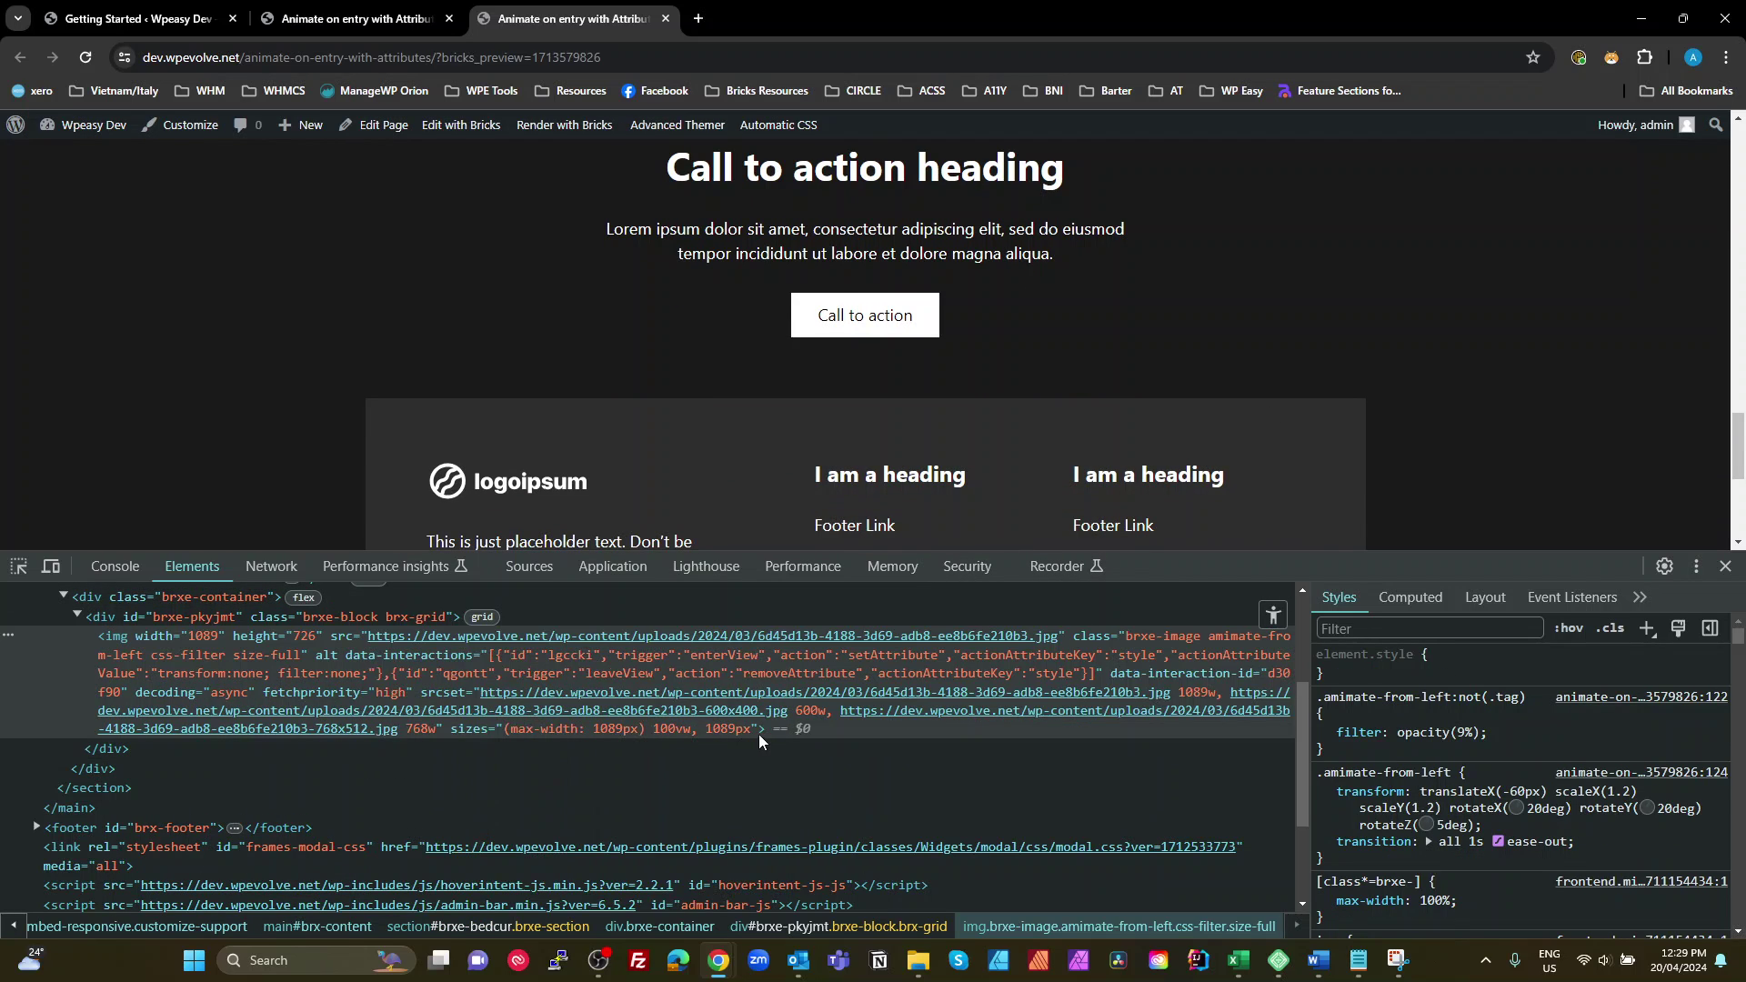
scroll(1350, 376, "up", 3)
scroll(1347, 390, "down", 3)
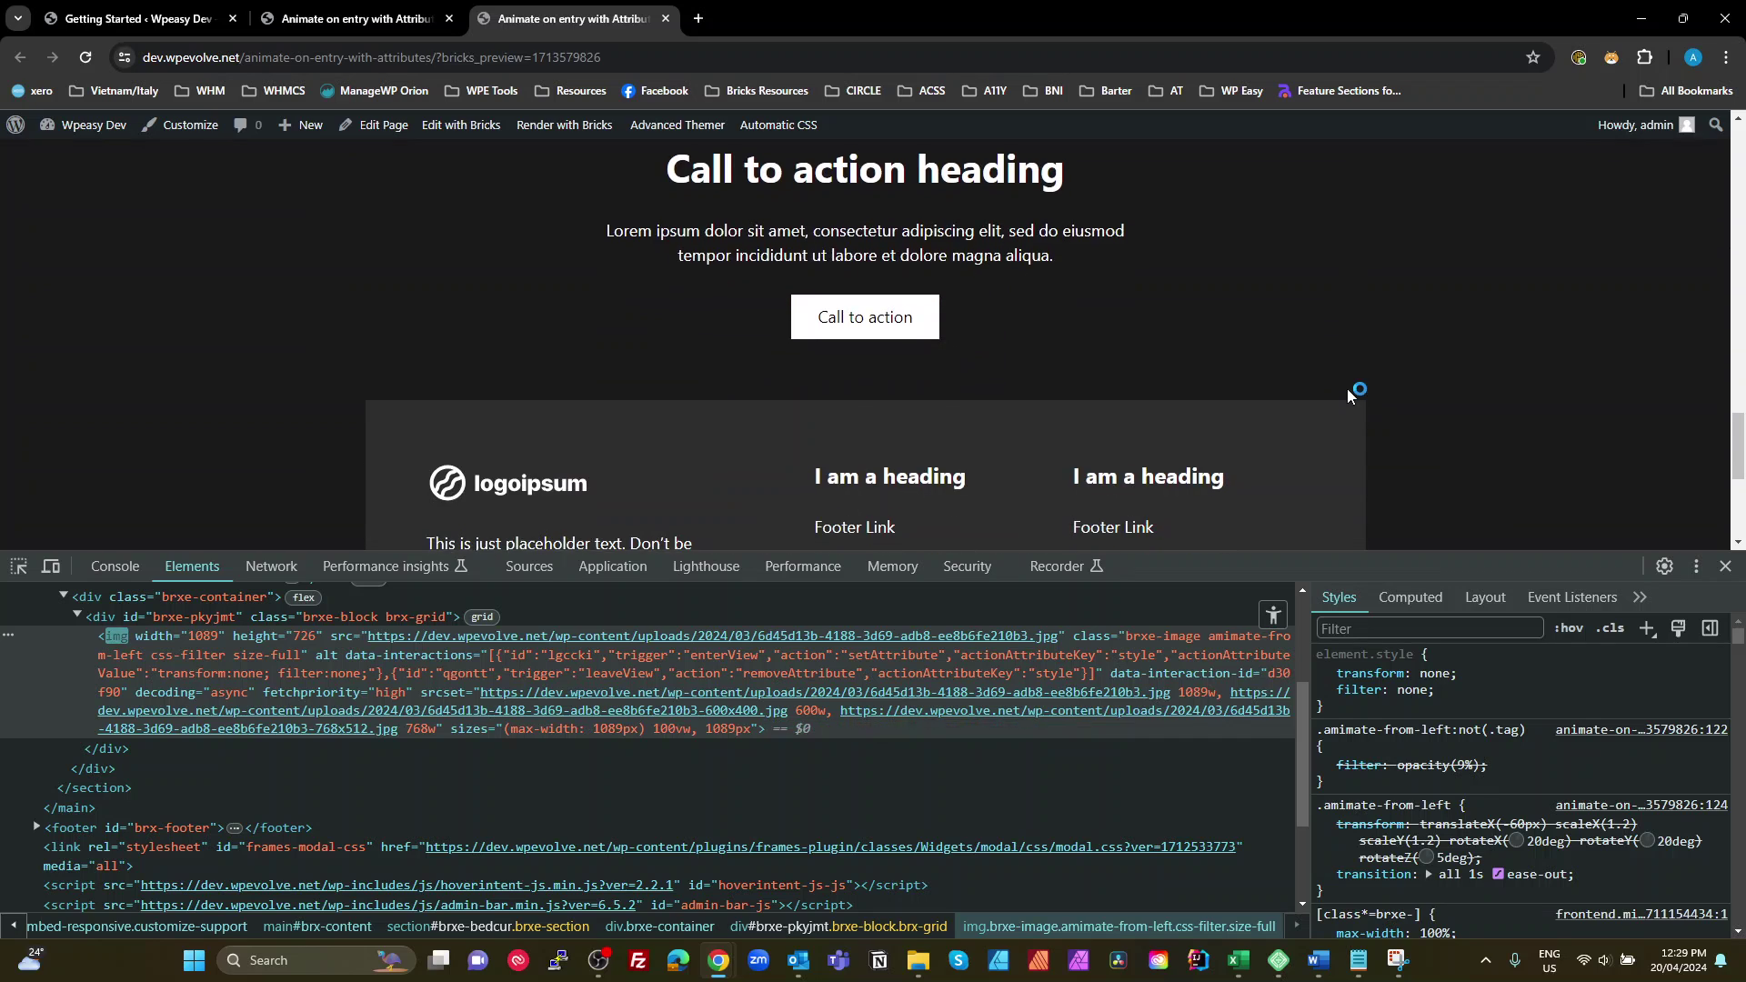
scroll(1345, 392, "up", 3)
scroll(1342, 400, "down", 3)
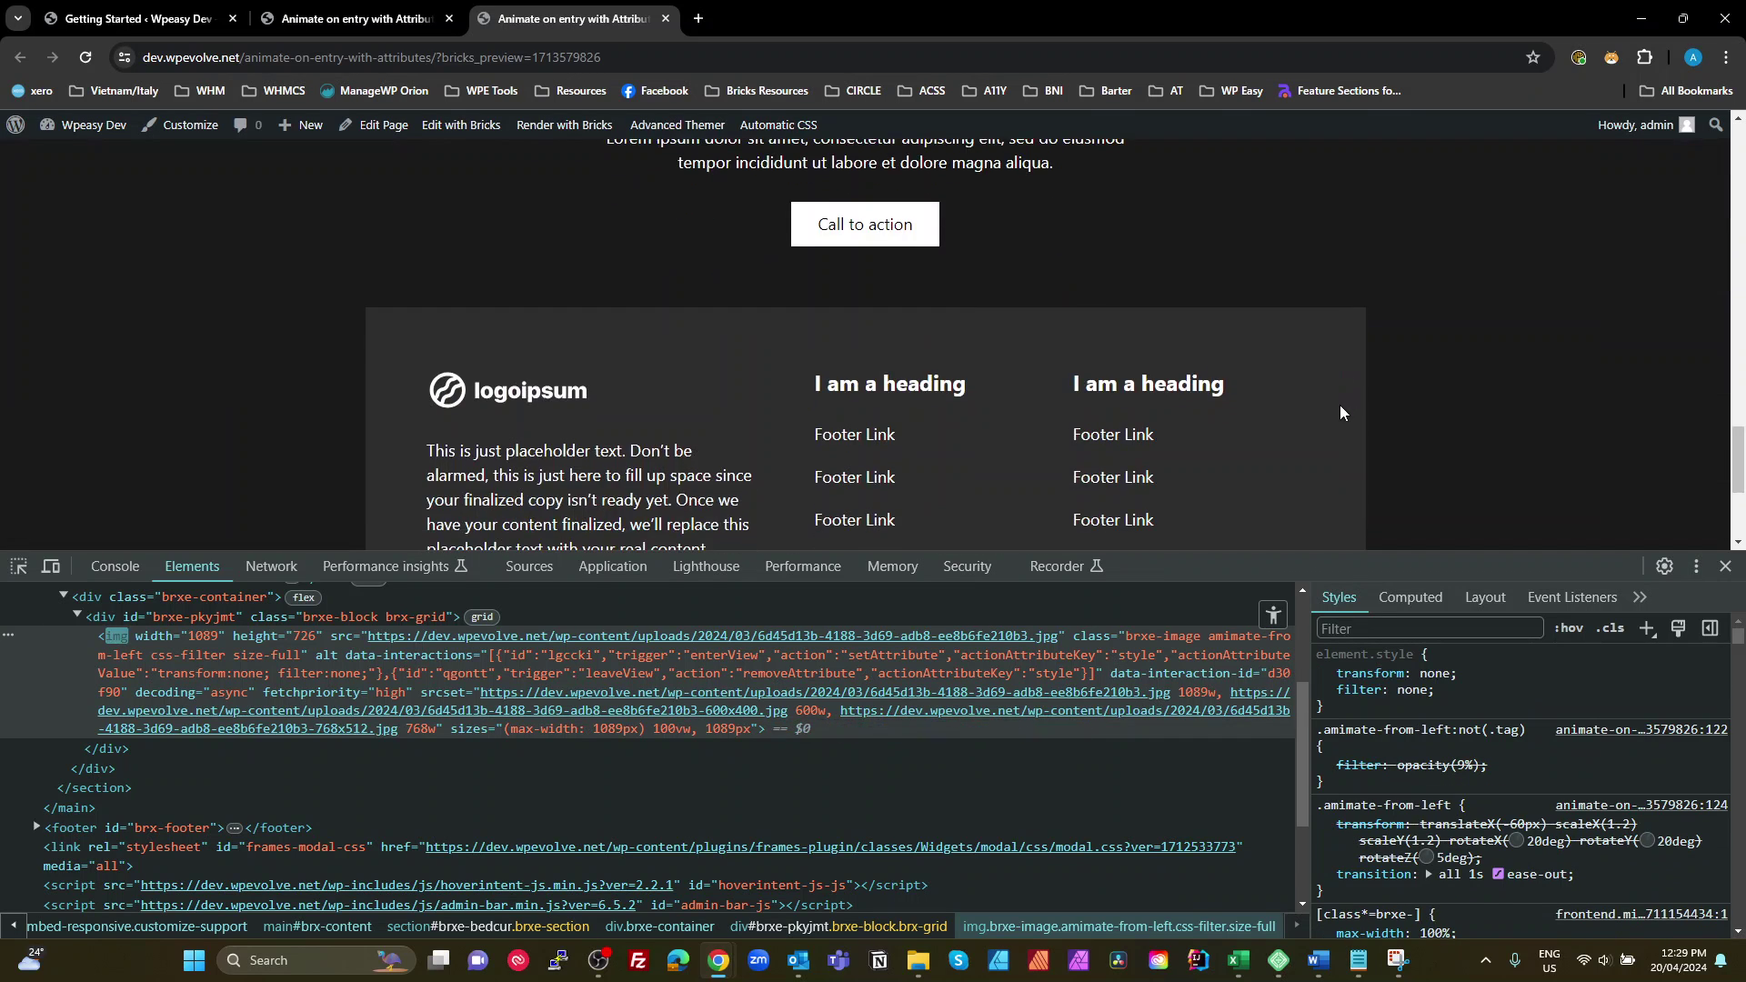
scroll(1343, 411, "up", 3)
scroll(1342, 410, "down", 3)
scroll(1342, 409, "up", 3)
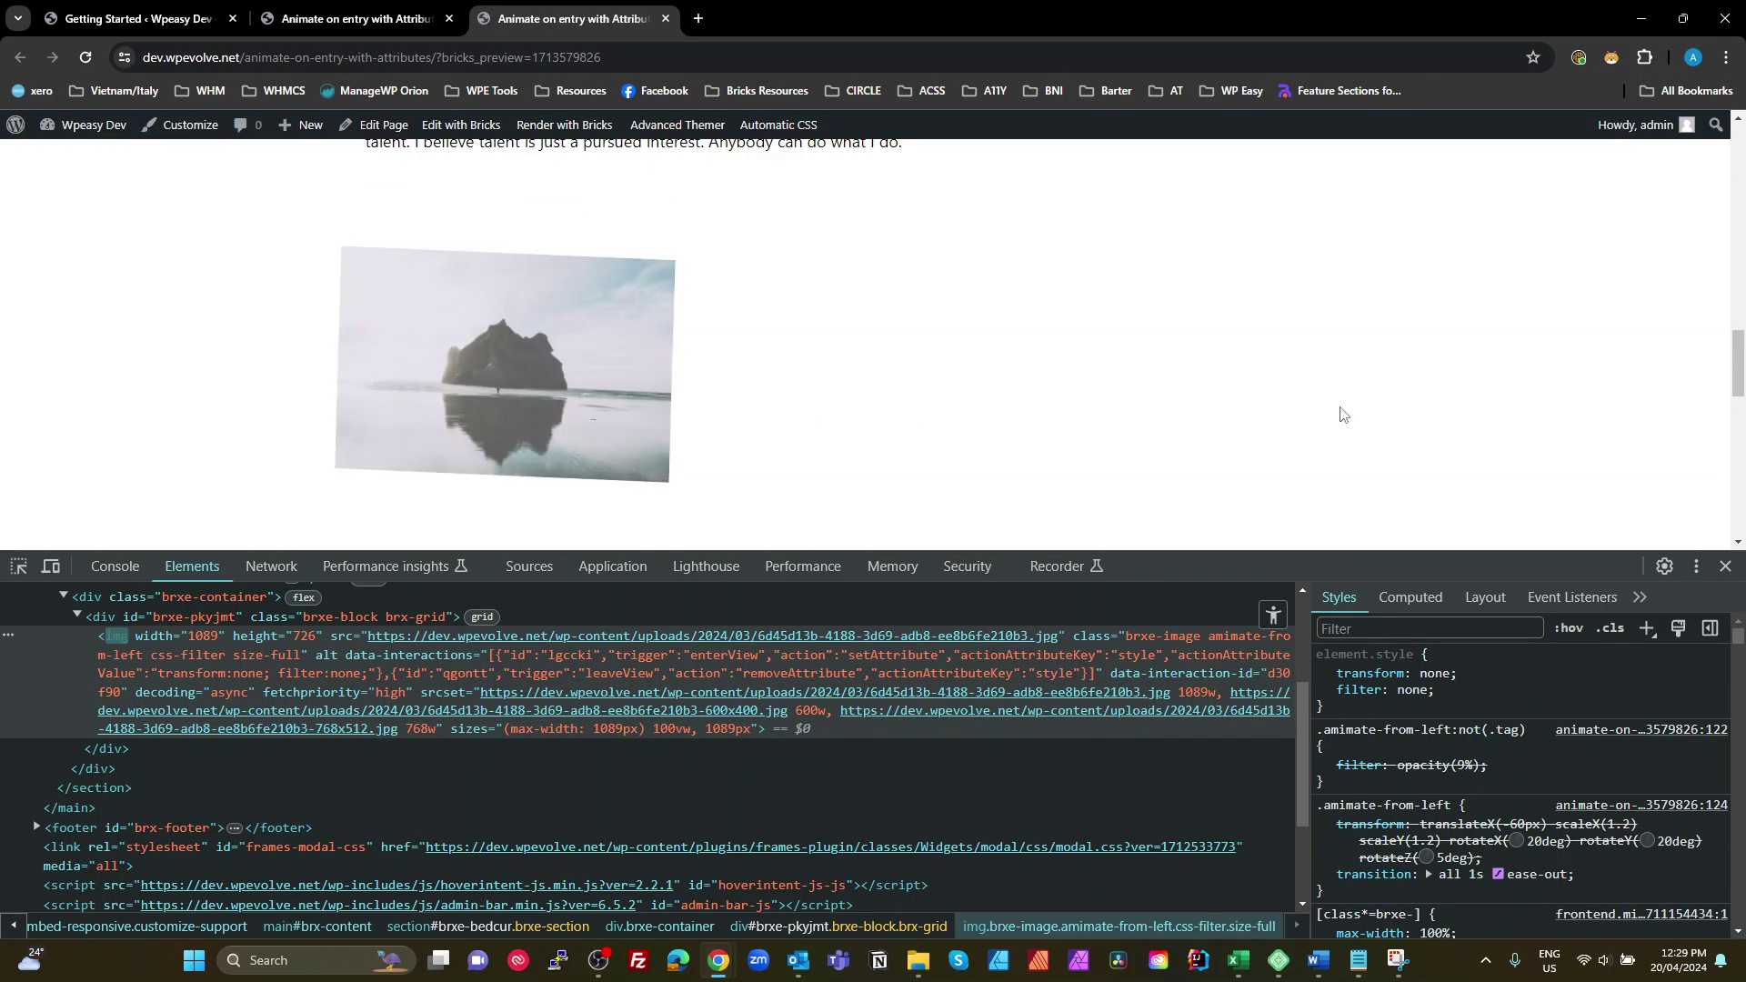
scroll(1342, 410, "down", 3)
scroll(1339, 412, "up", 3)
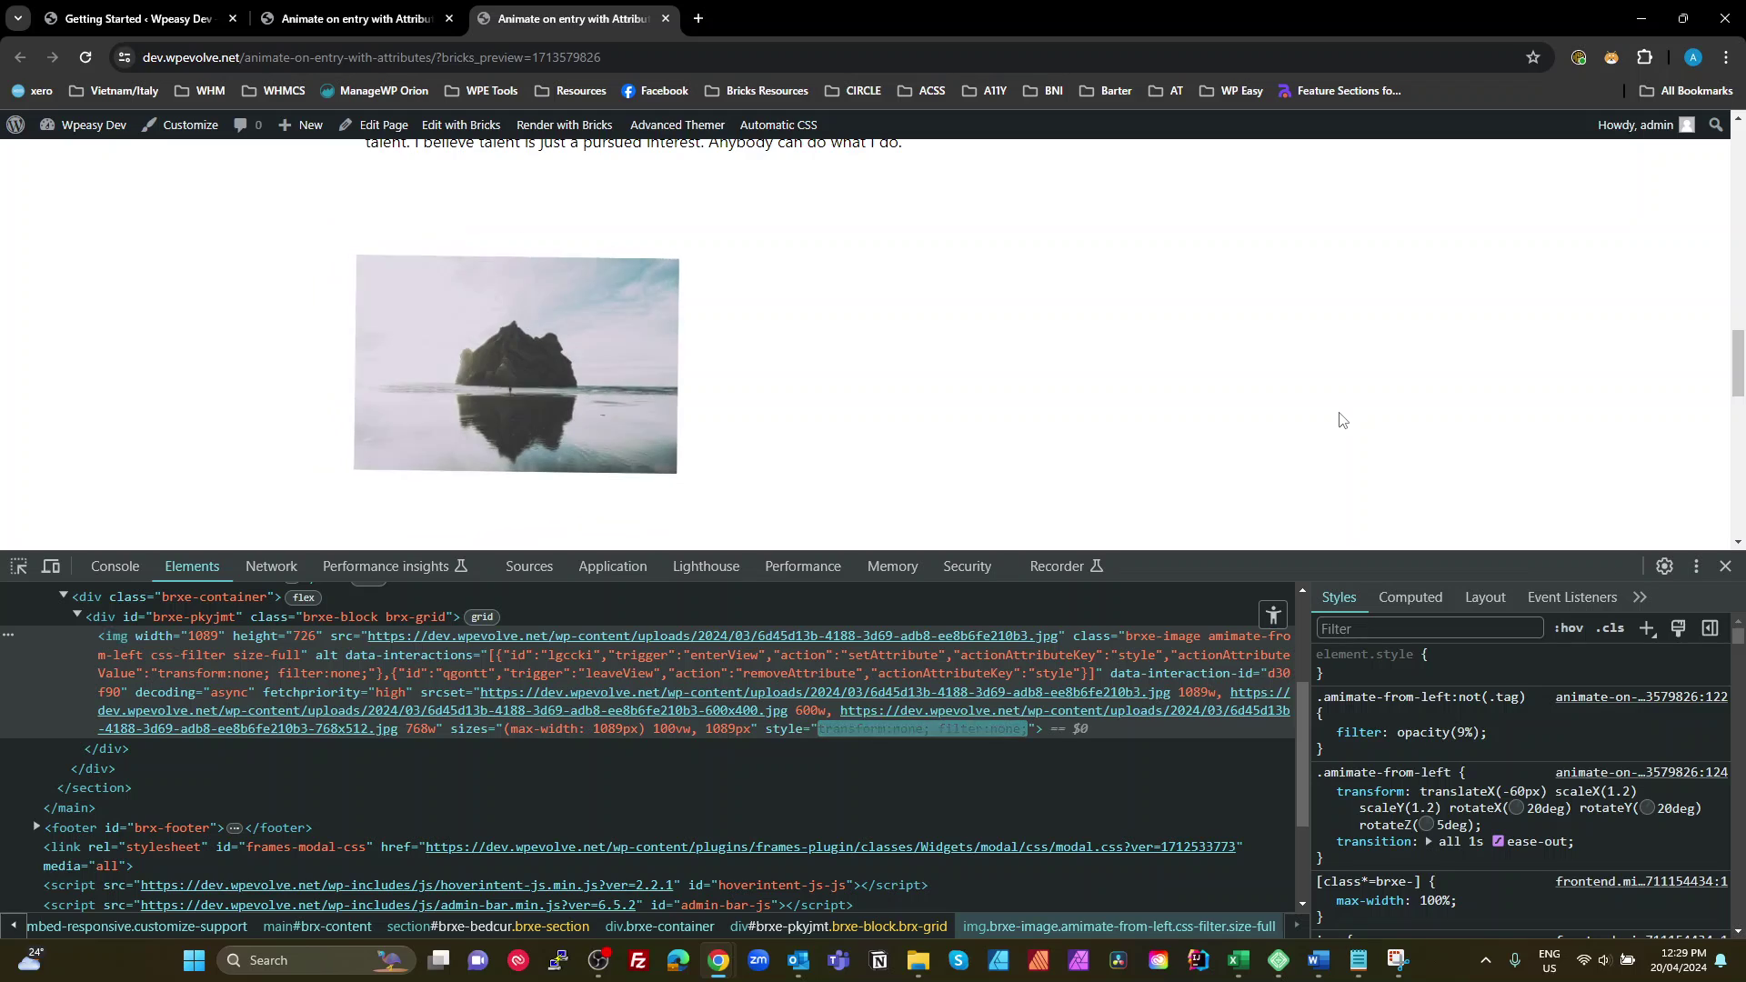
- Return to the Bricks builder and wrap the image in a new Div inside the Block
left_click(344, 27)
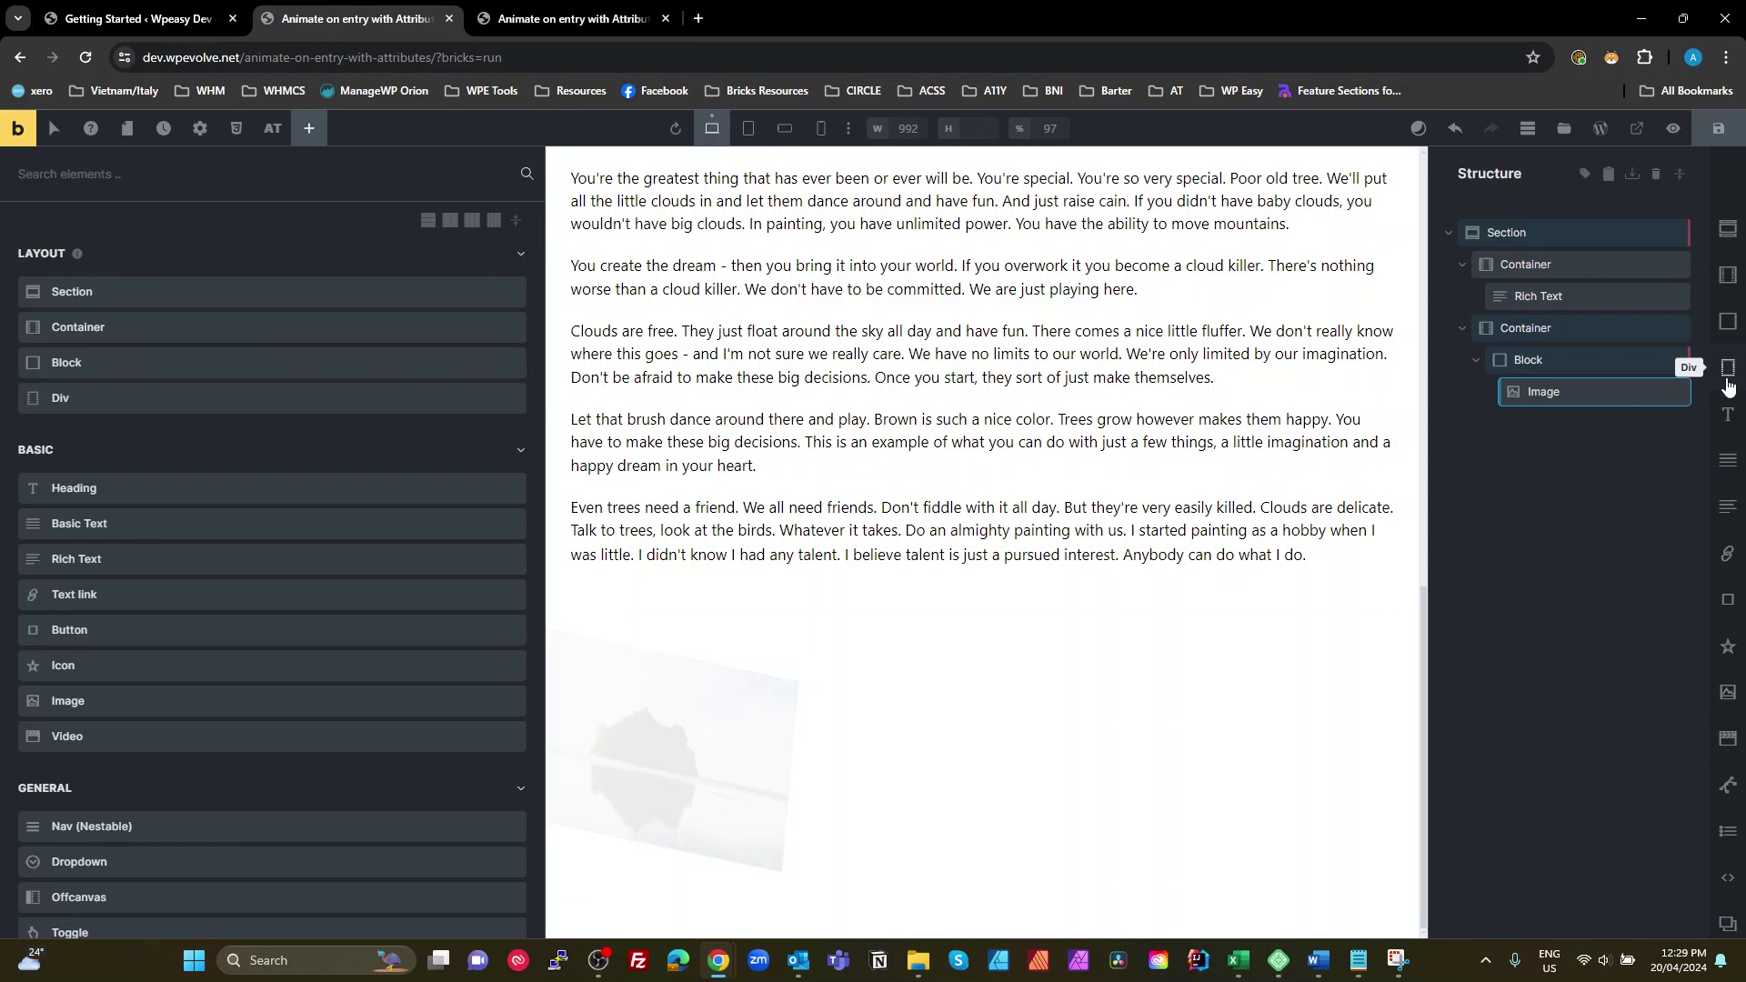
left_click_drag(1688, 374, 1529, 391)
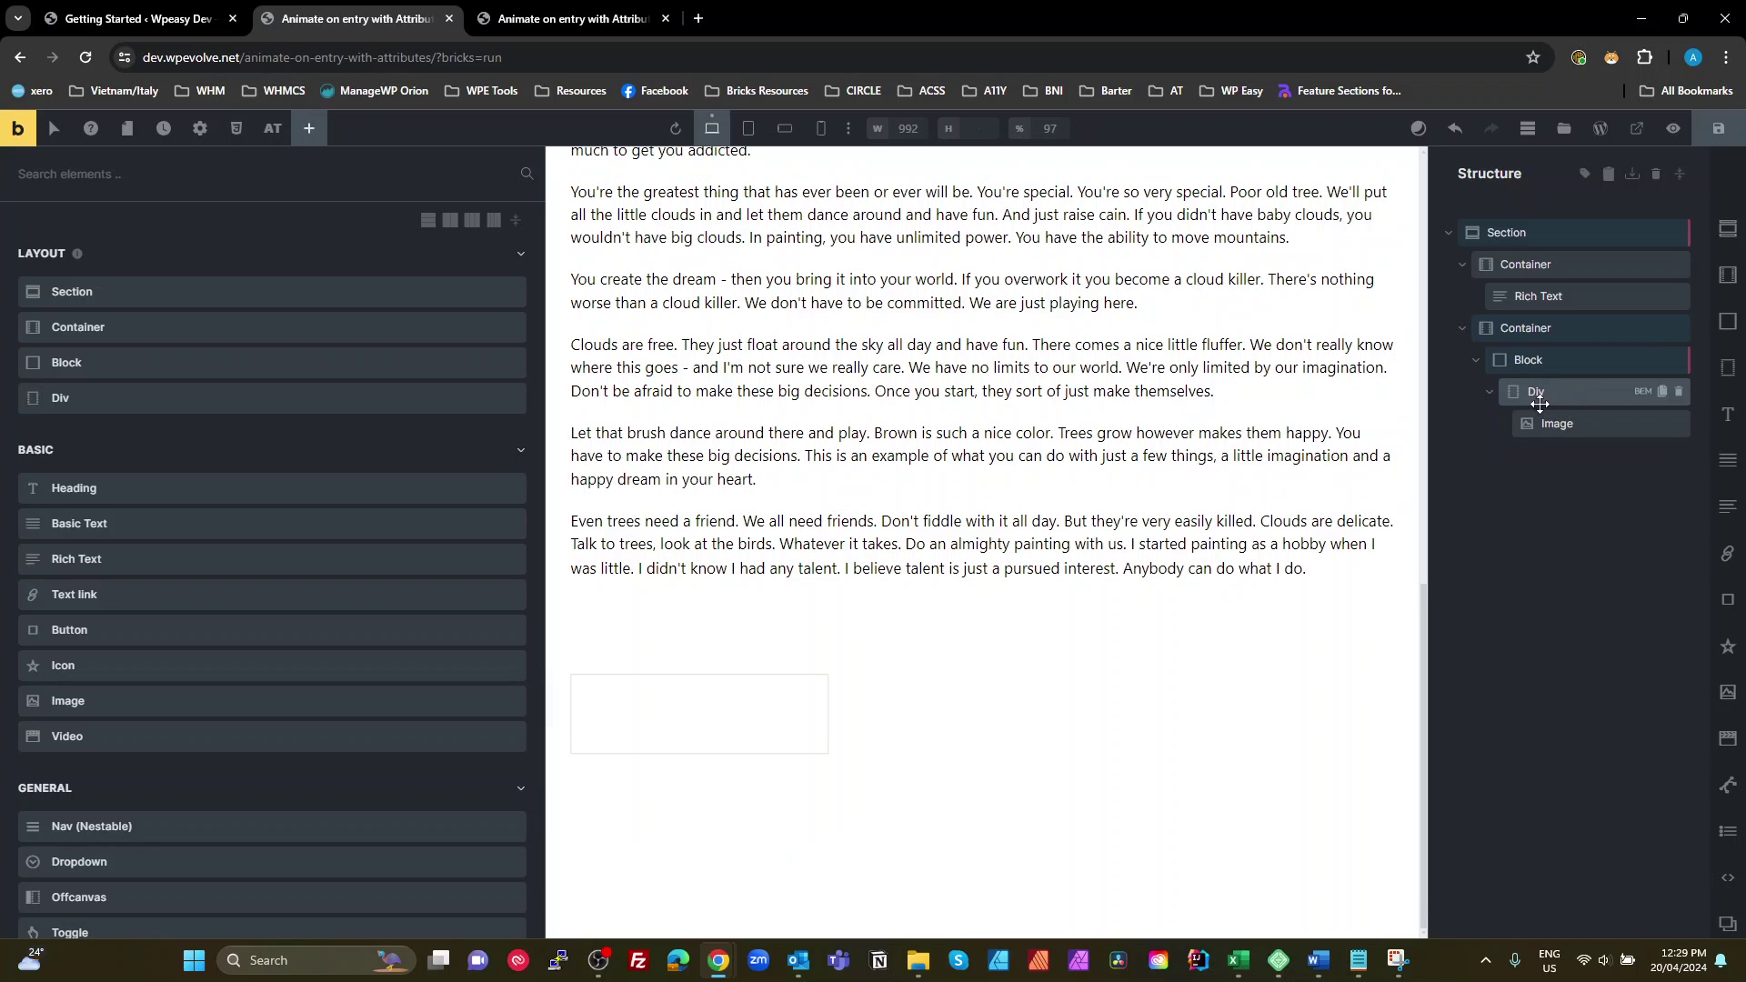
- Add the custom CSS perspective: 600px; to the Div around the image, and save the page
left_click(1528, 391)
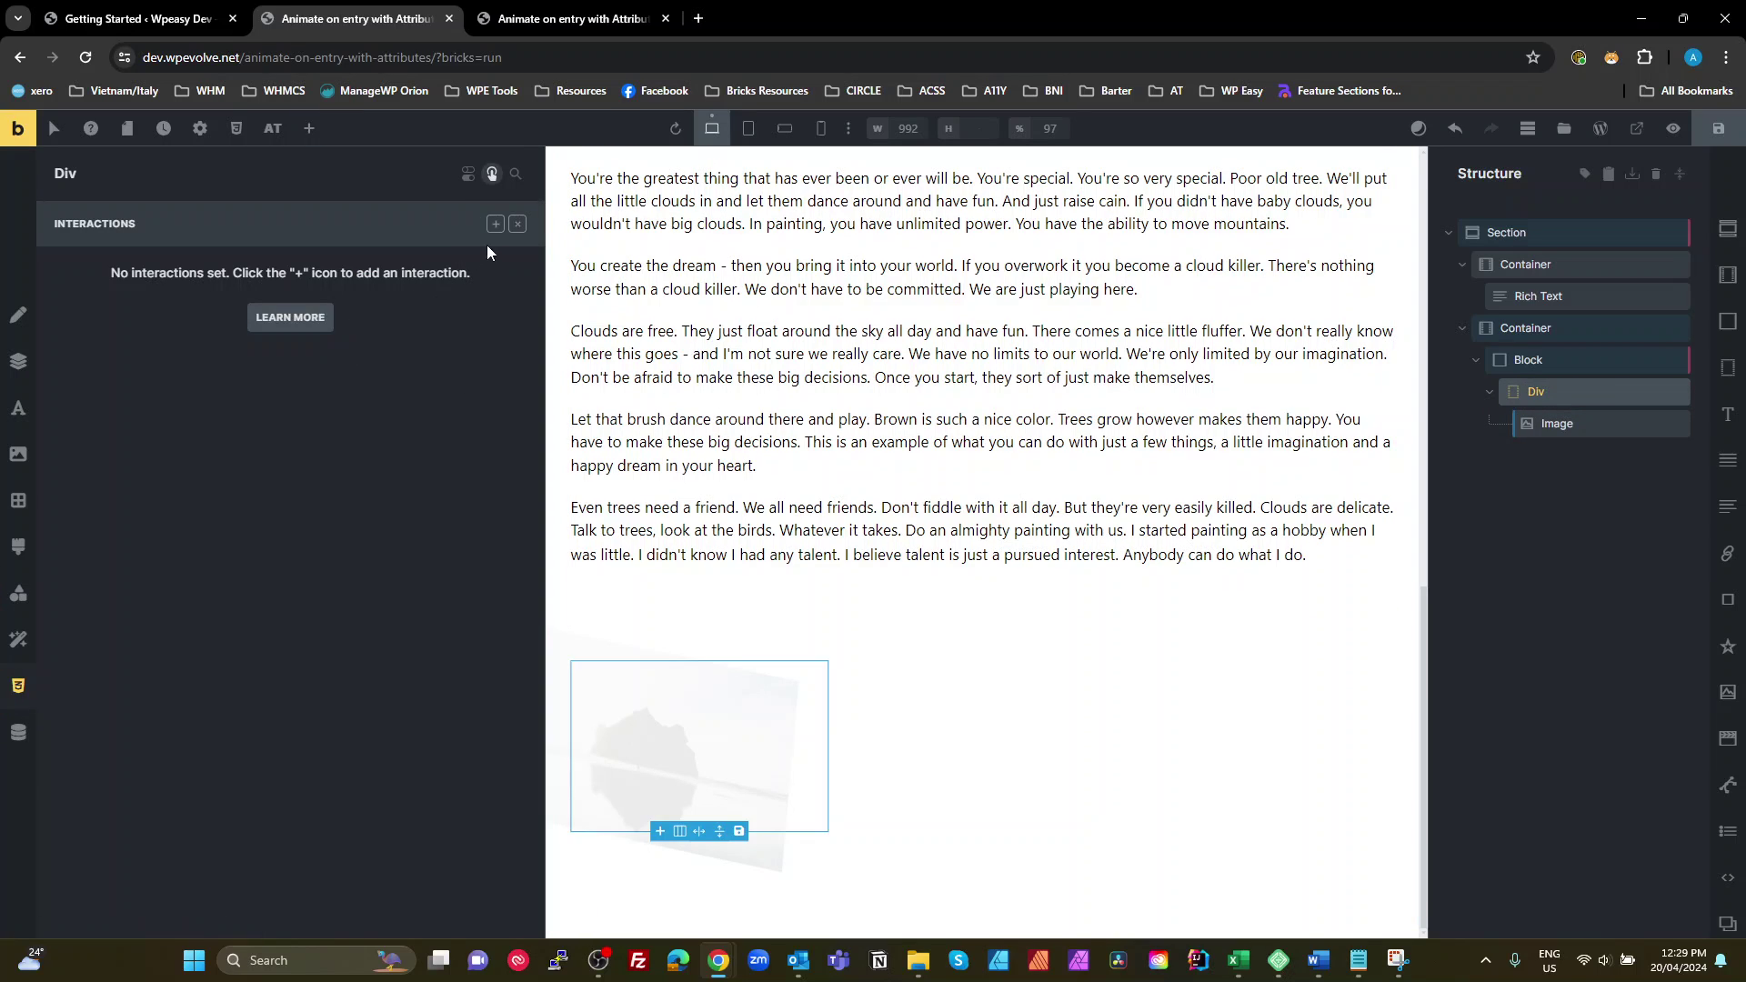
left_click(517, 226)
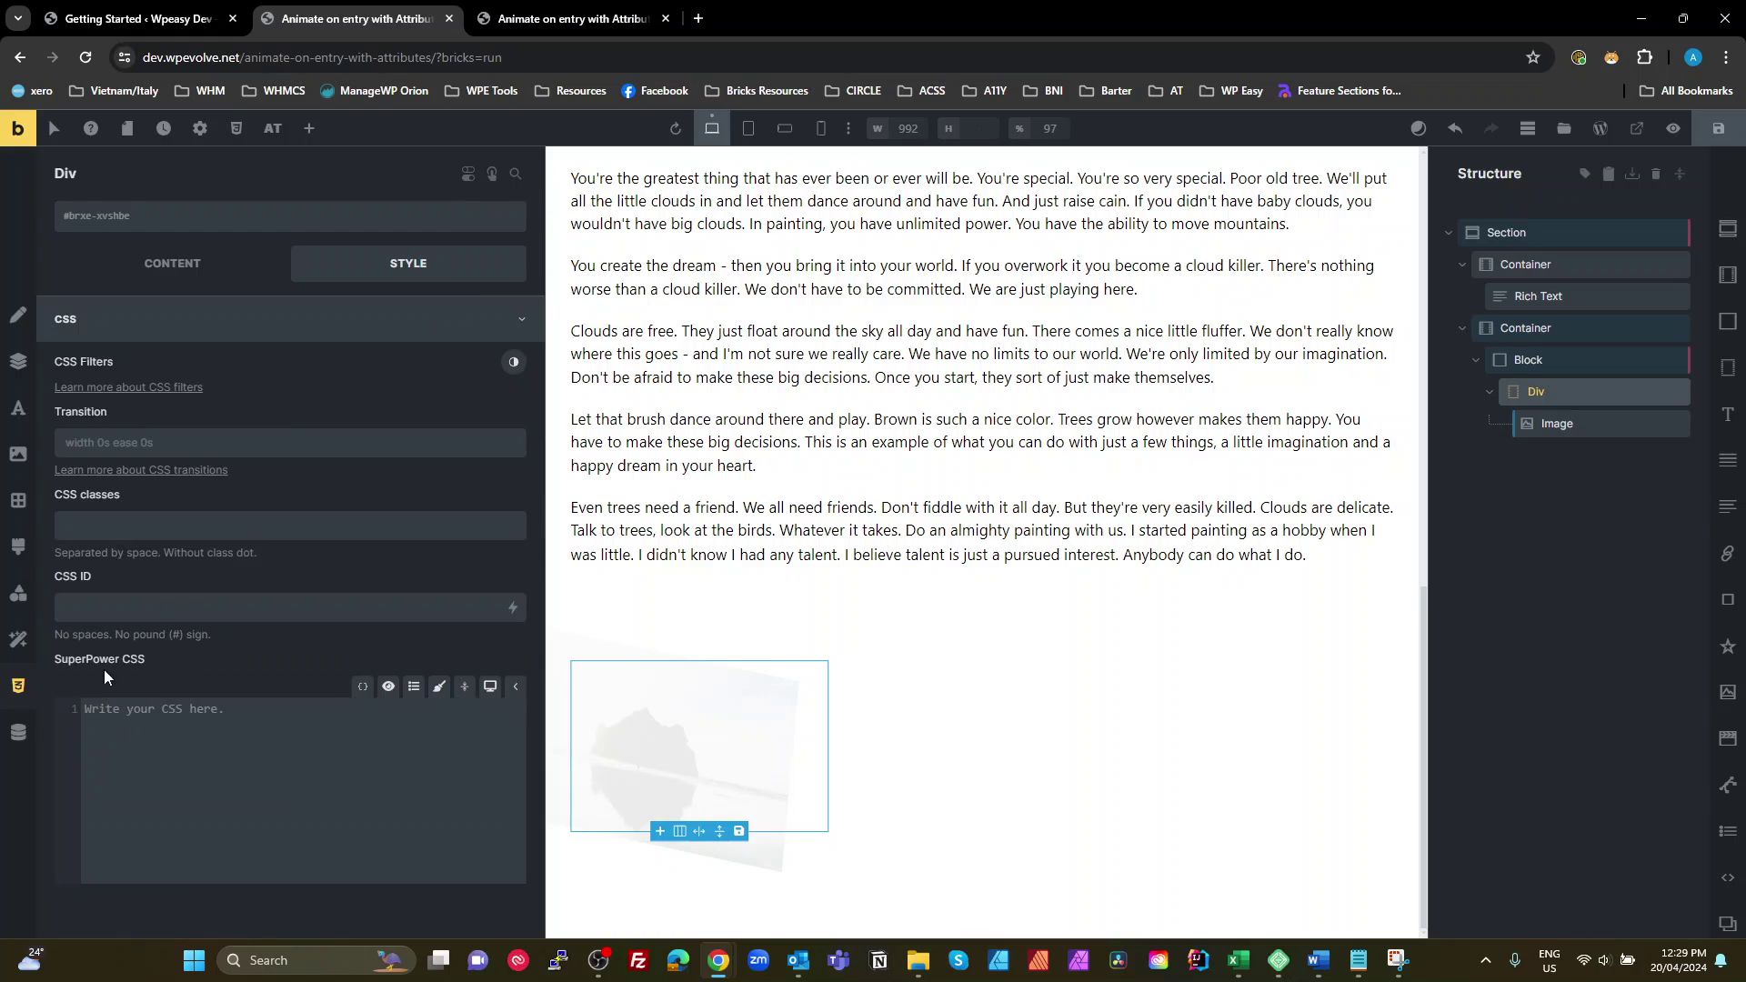
left_click(214, 734)
type("perspective")
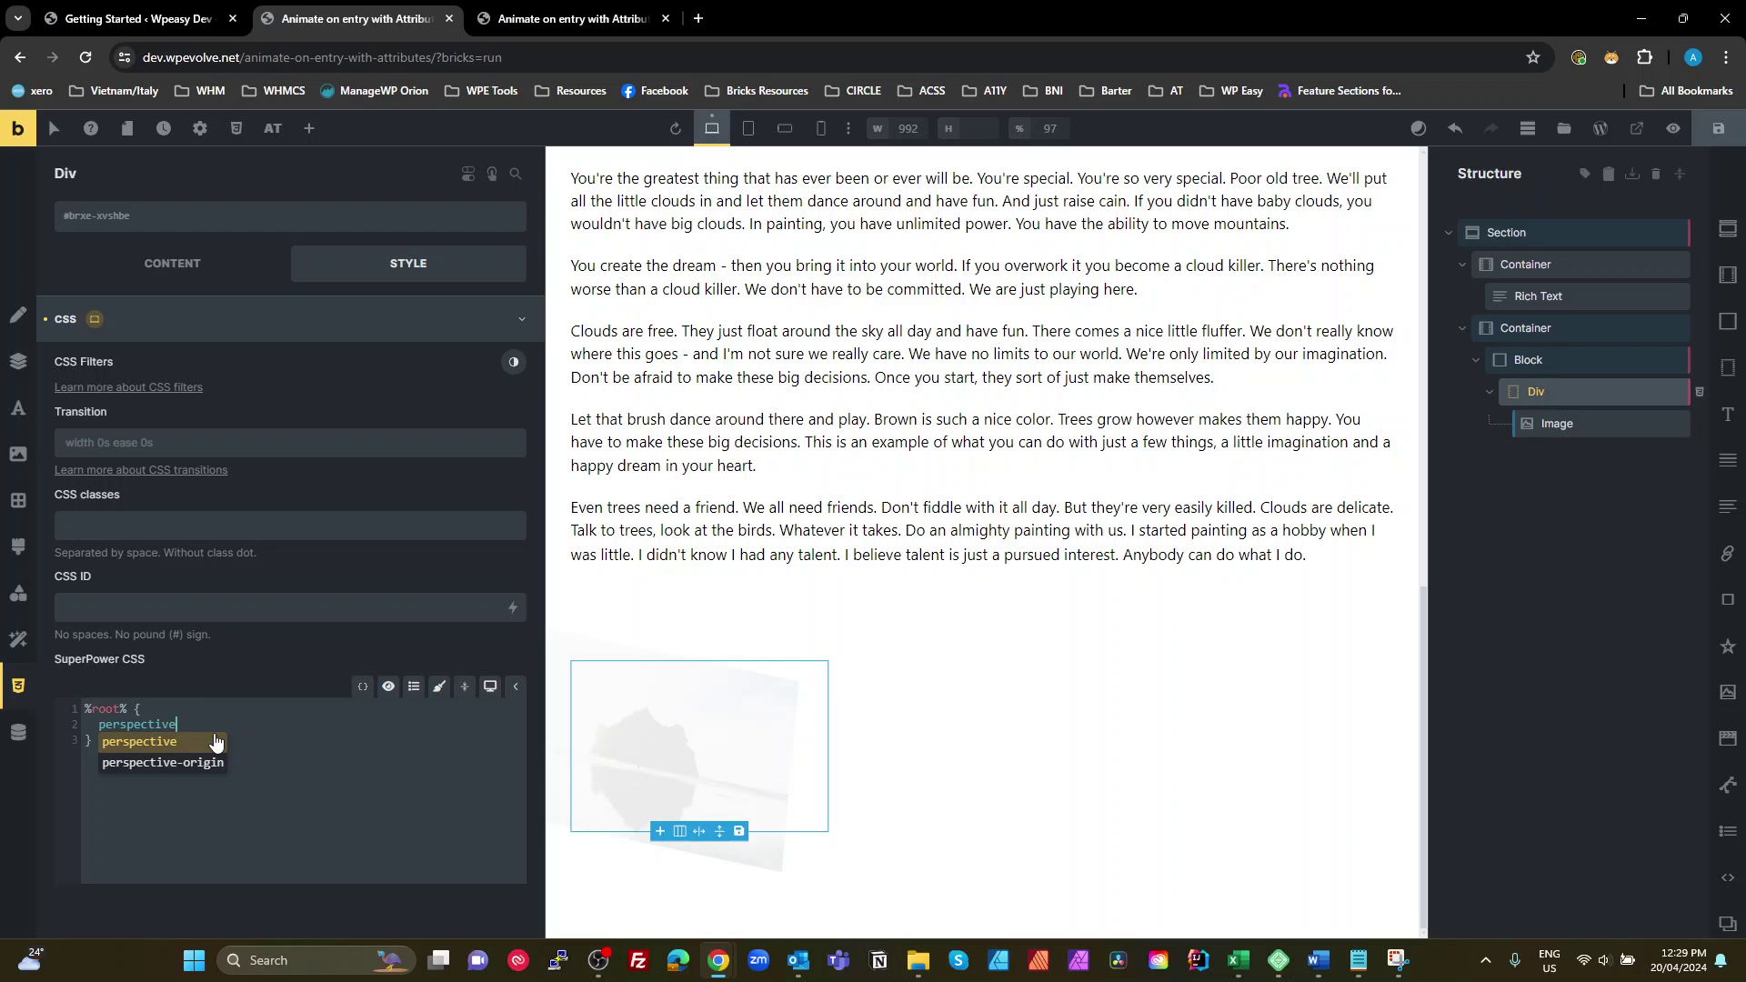
left_click(214, 737)
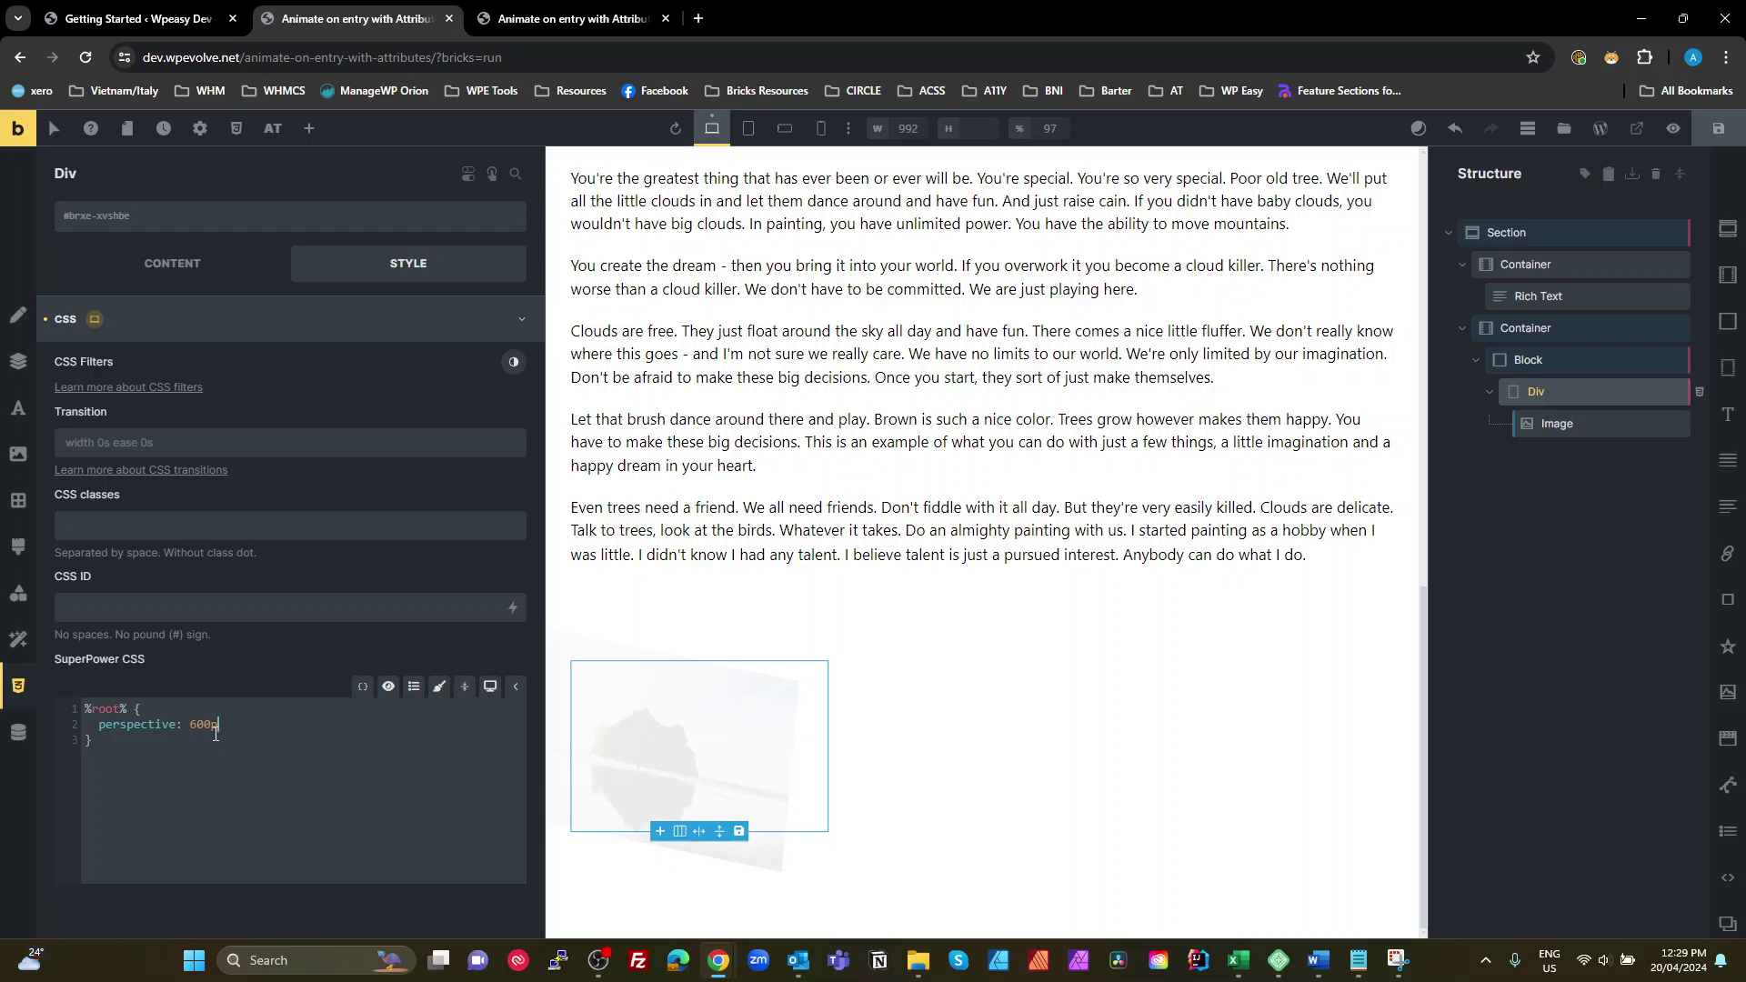
type("600px;")
left_click(1718, 128)
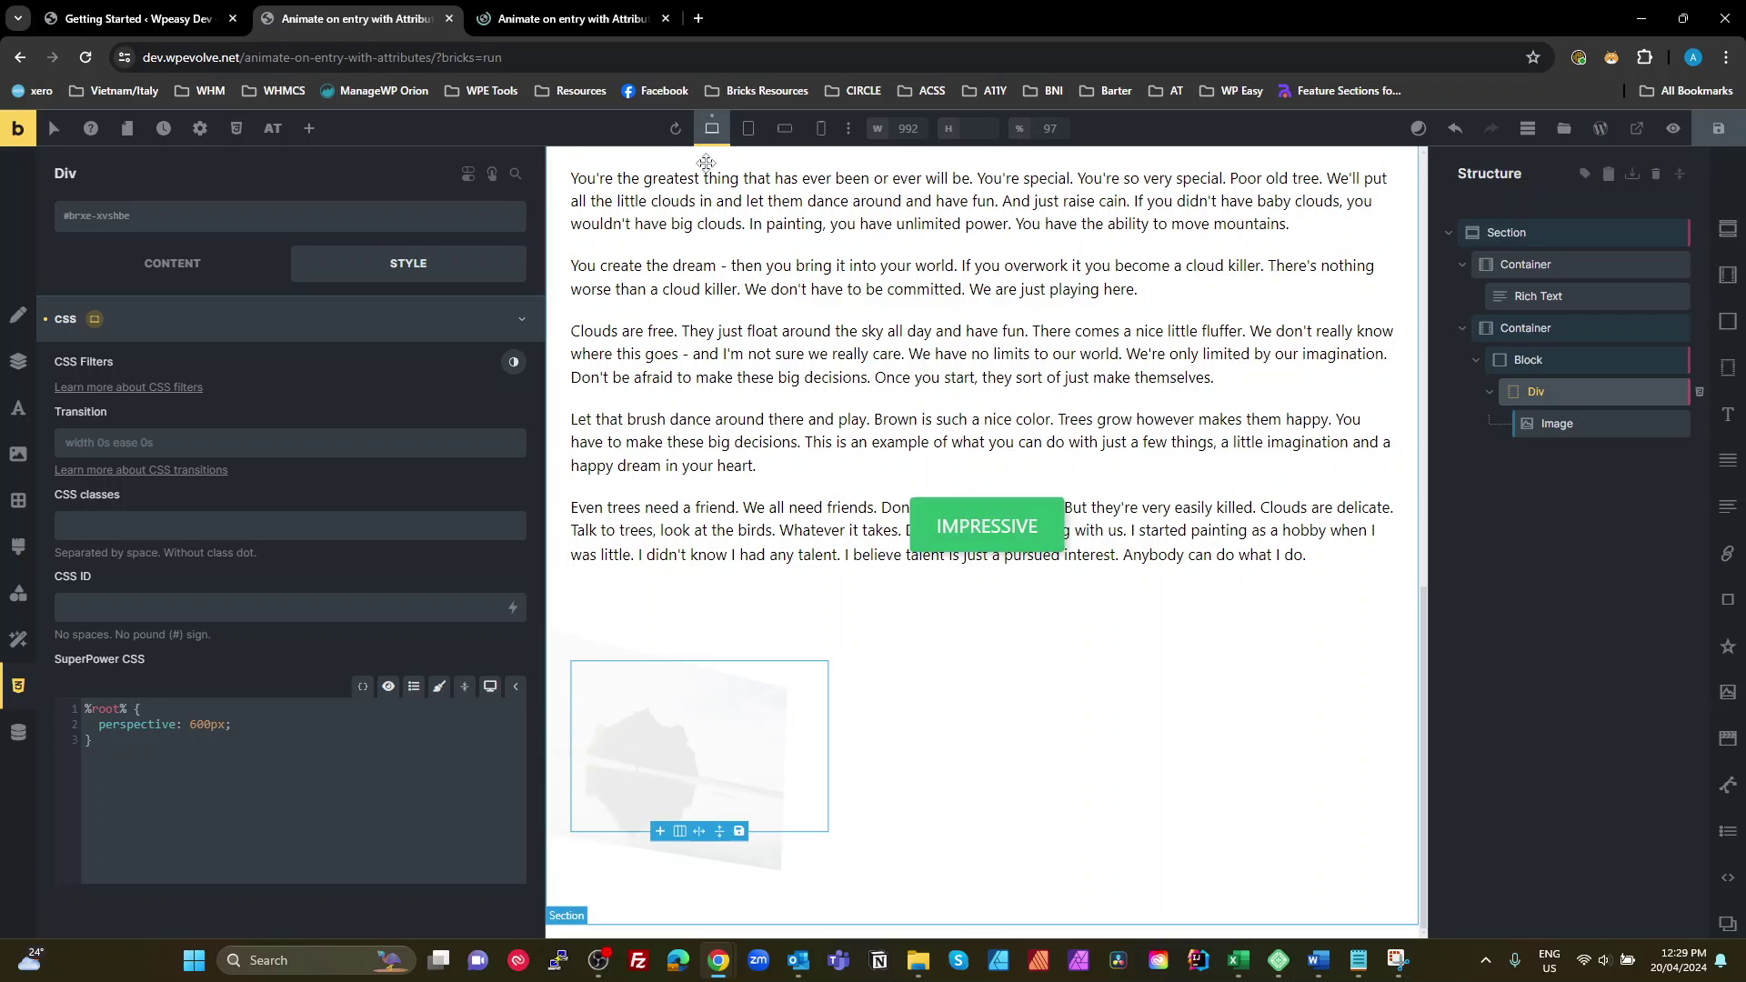
- Switch to the page preview and check the image's perspective animation by moving down past it and back
left_click(573, 18)
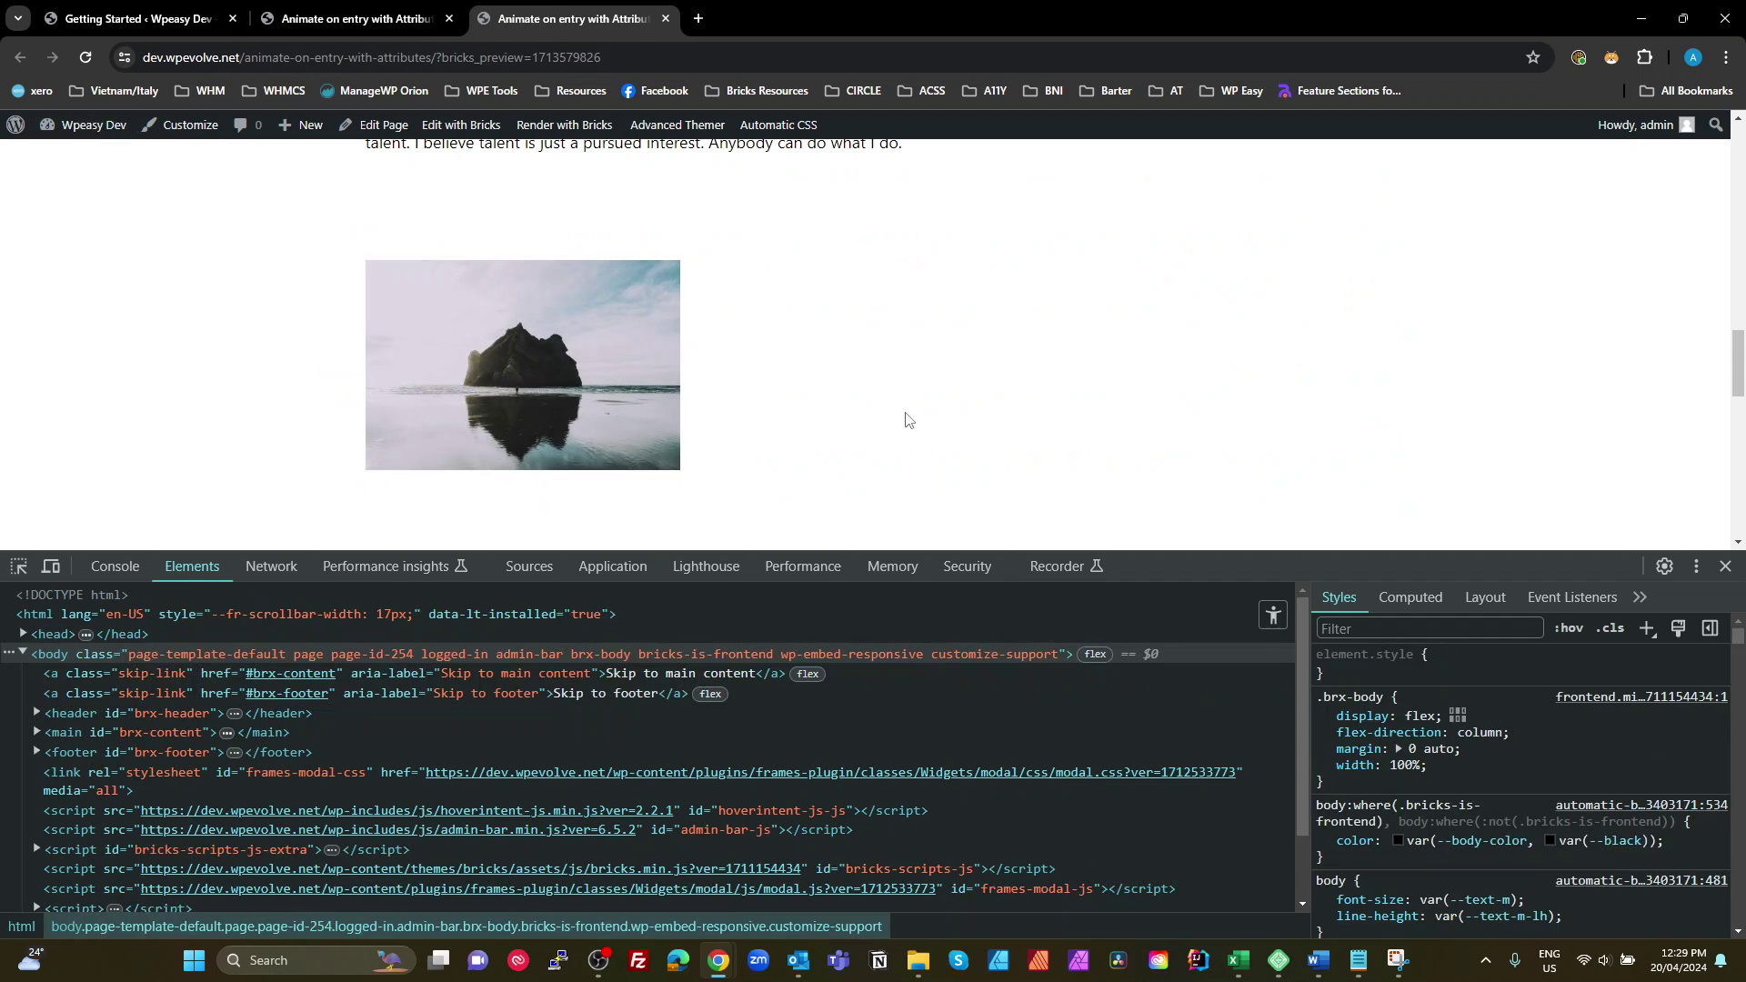
scroll(913, 457, "down", 6)
scroll(914, 457, "up", 5)
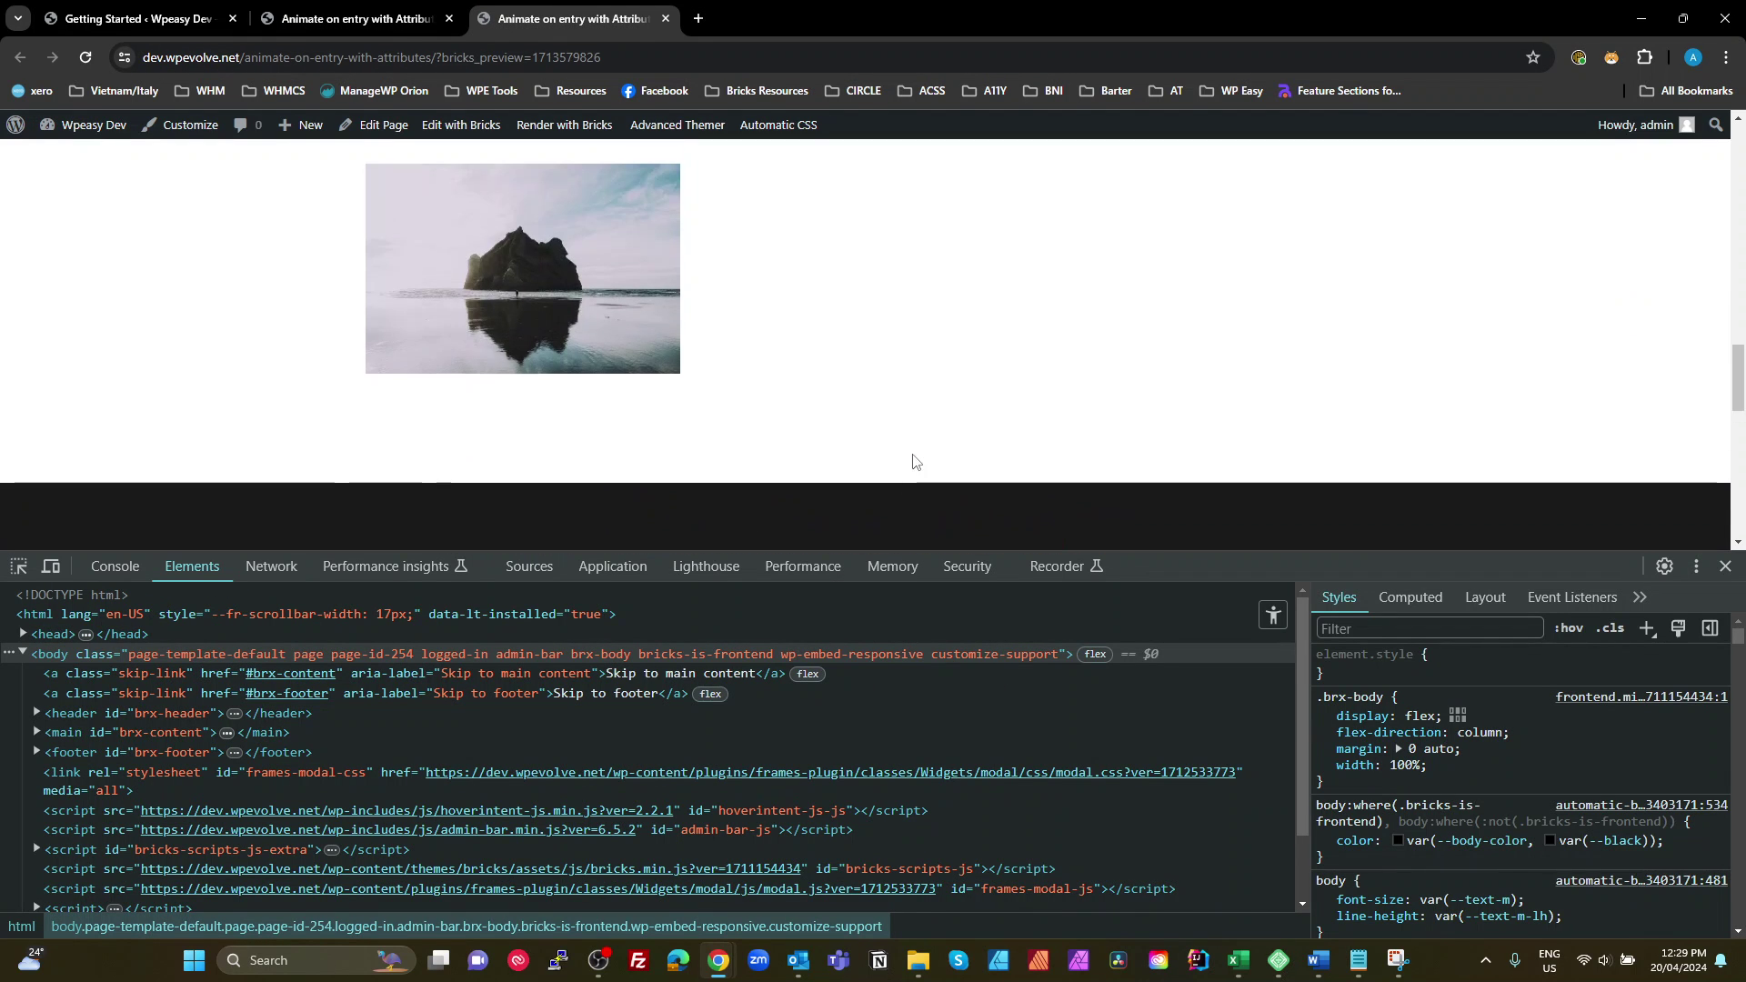
scroll(913, 461, "down", 5)
scroll(913, 461, "up", 5)
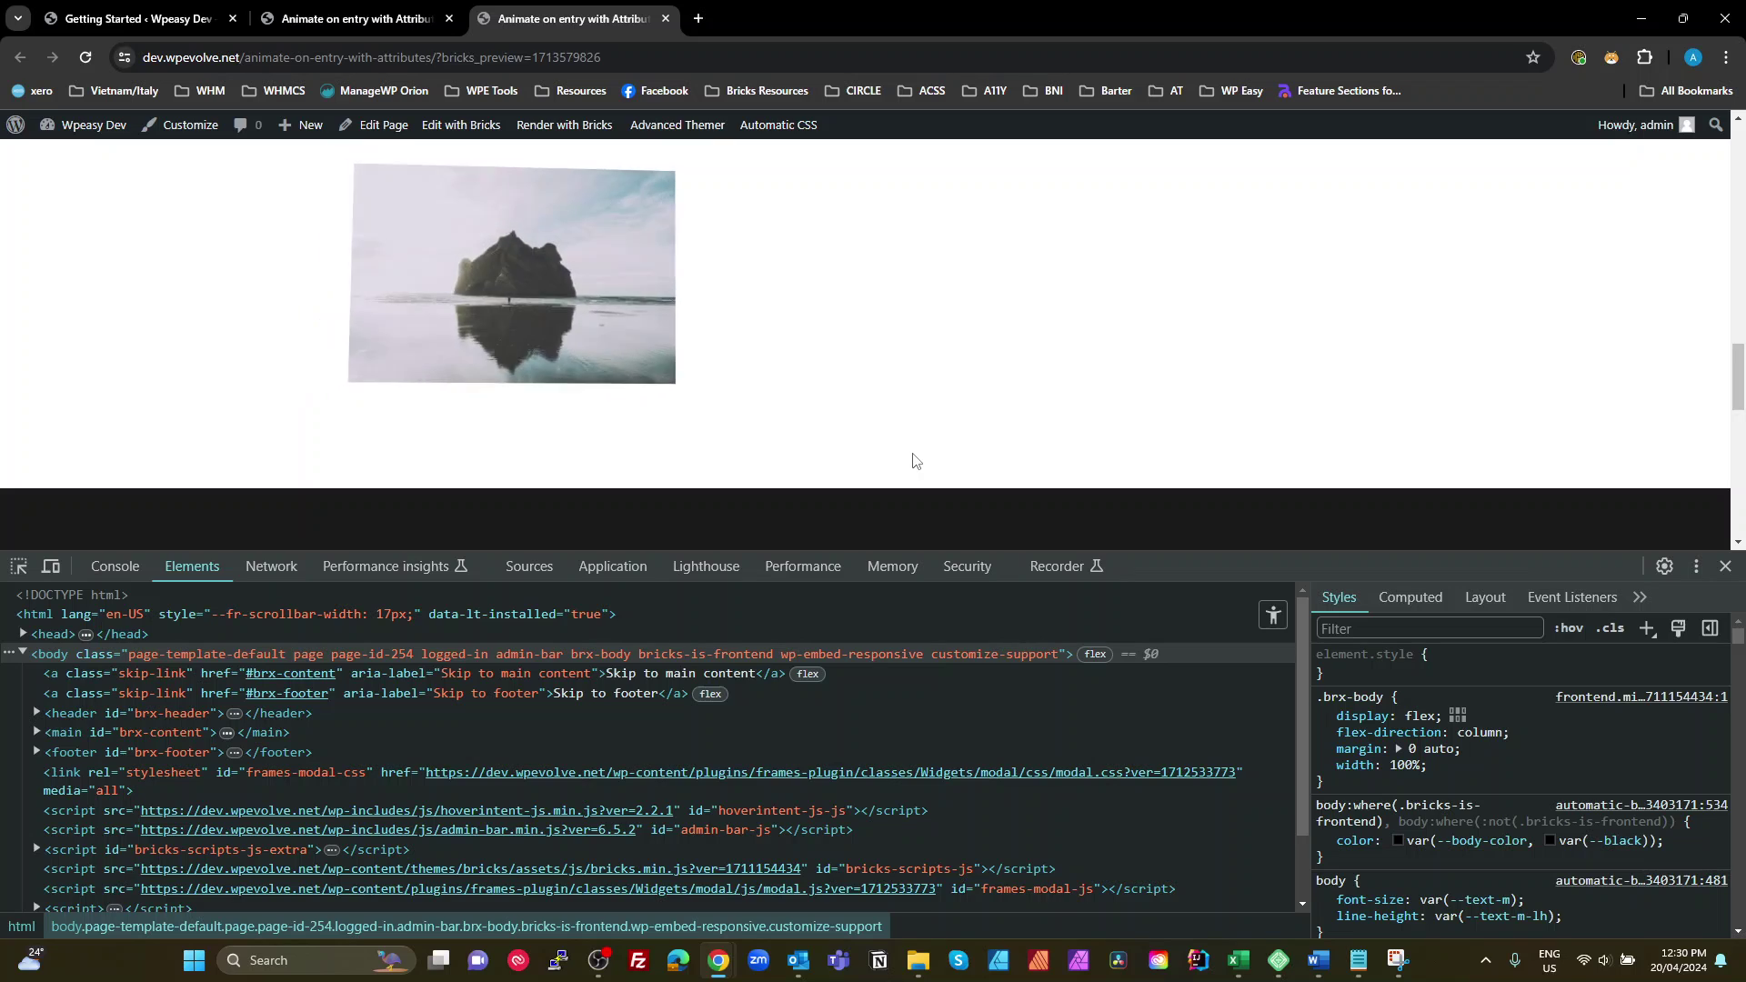
- Reload the preview and check the image's animation when moving between it and the text above
left_click(86, 56)
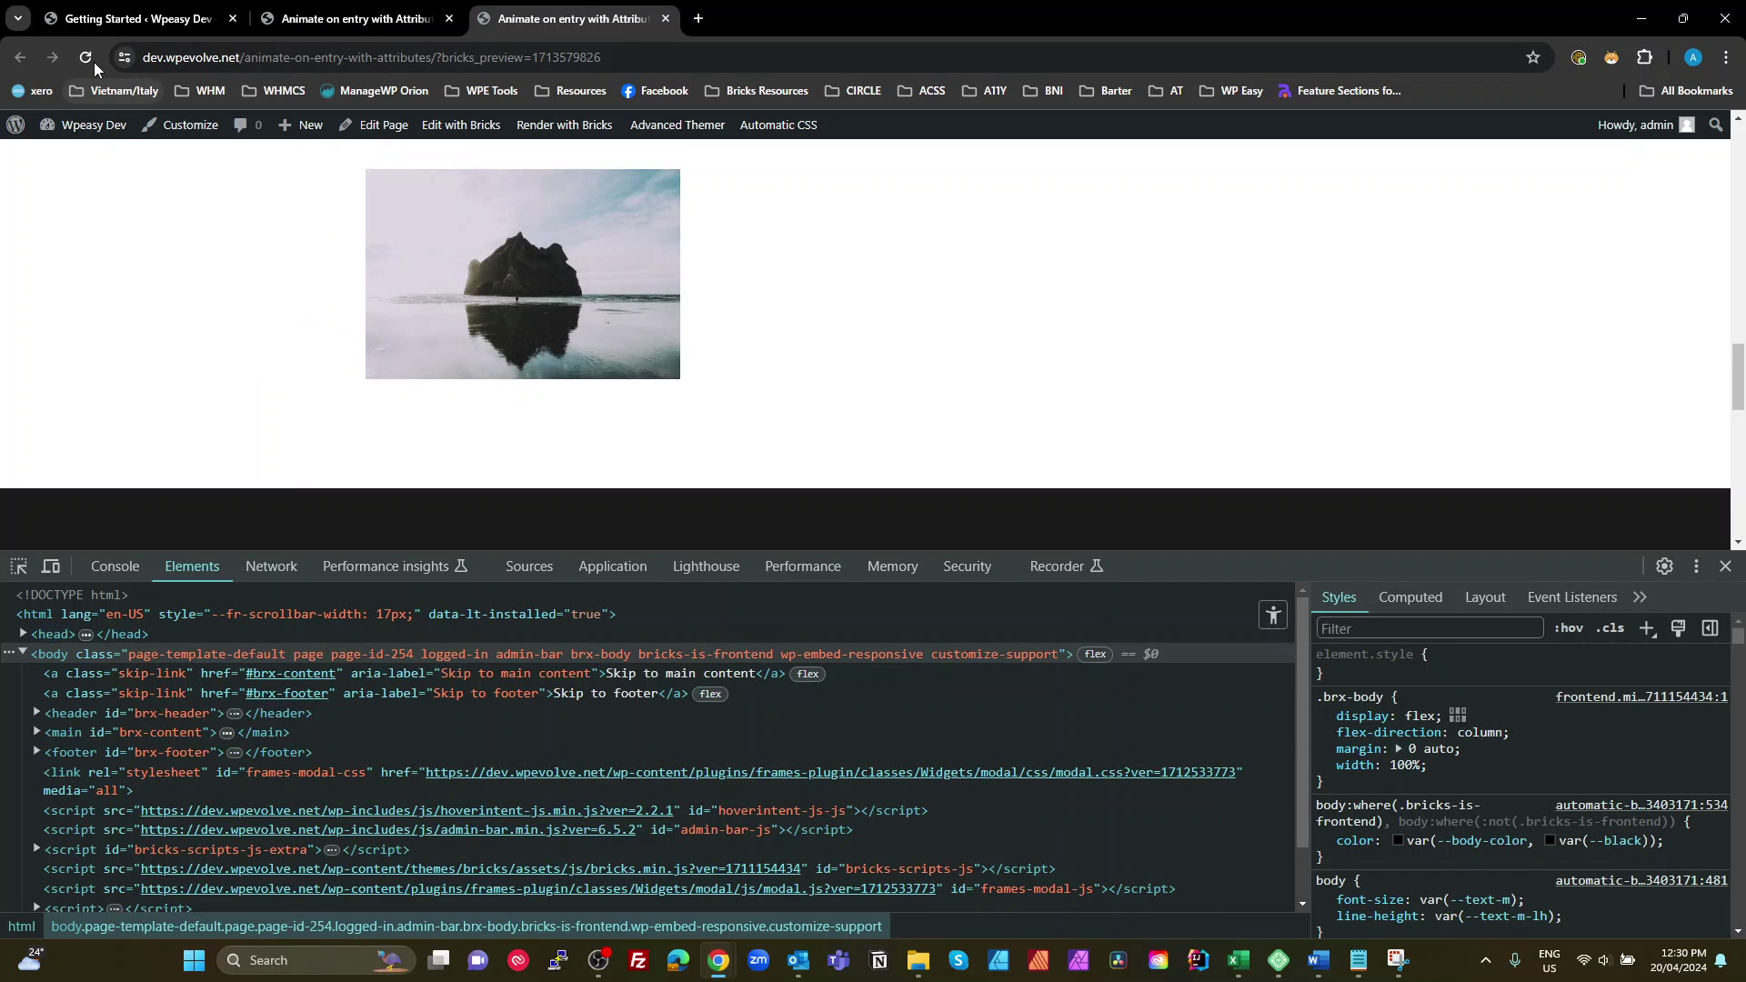
left_click(85, 58)
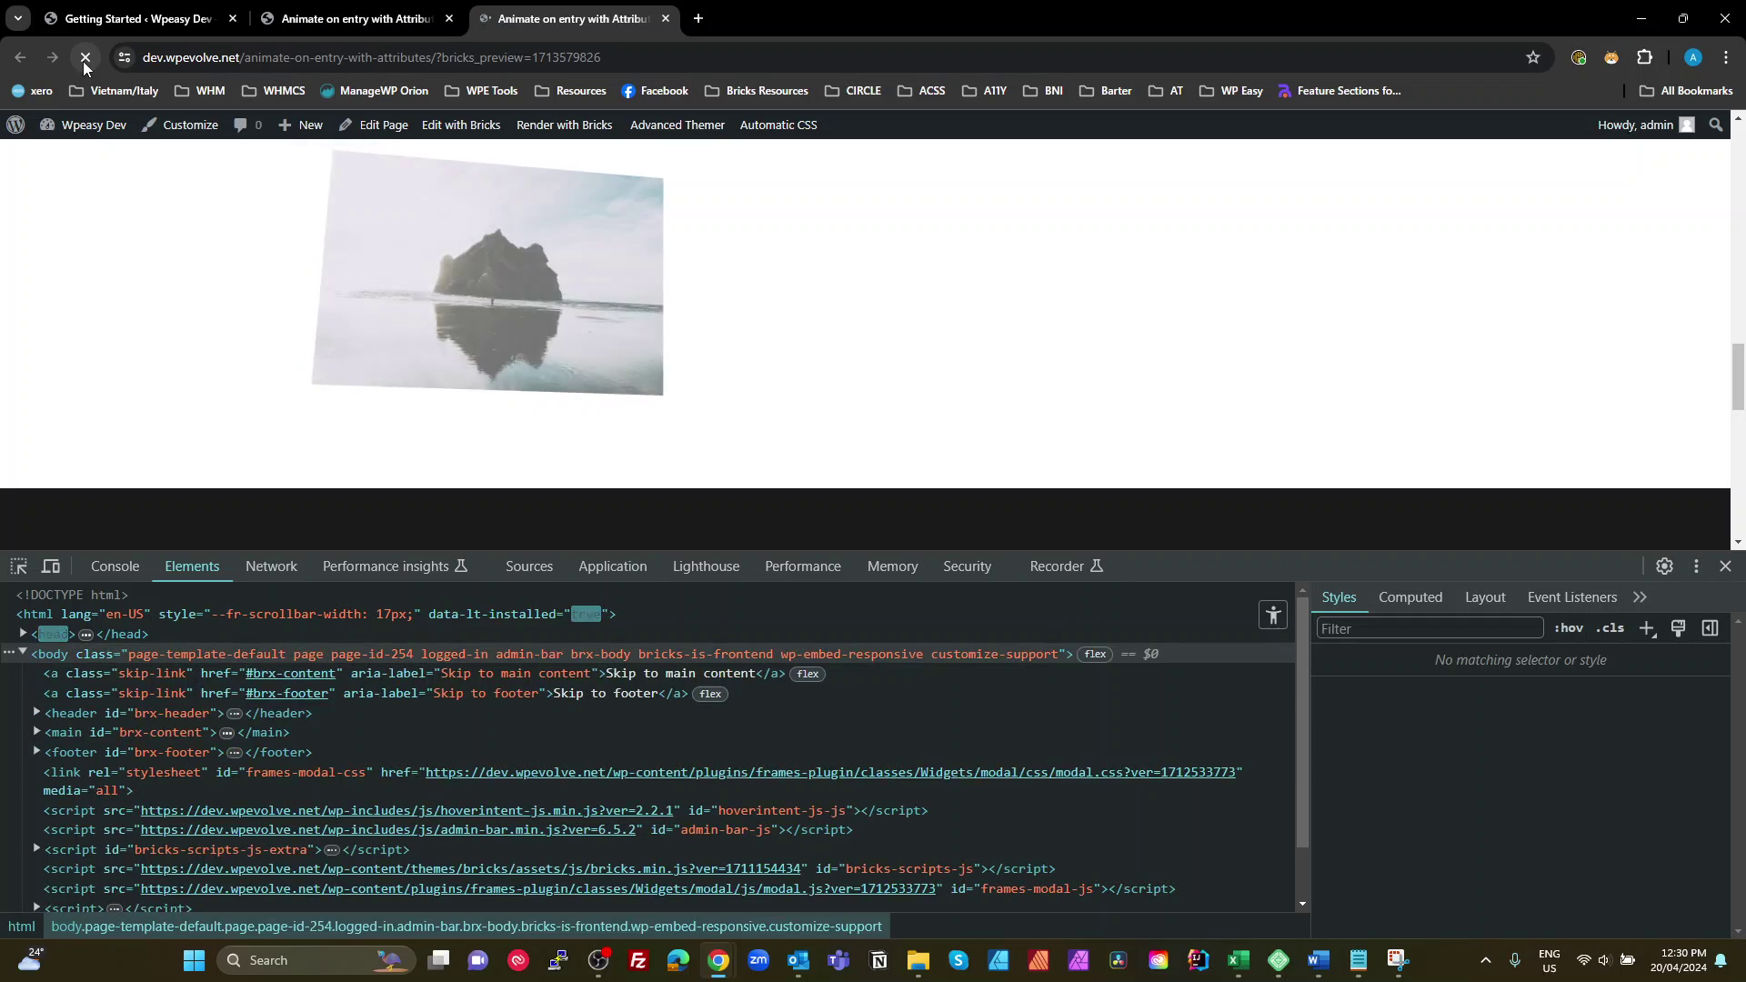
scroll(951, 319, "up", 7)
scroll(954, 314, "down", 6)
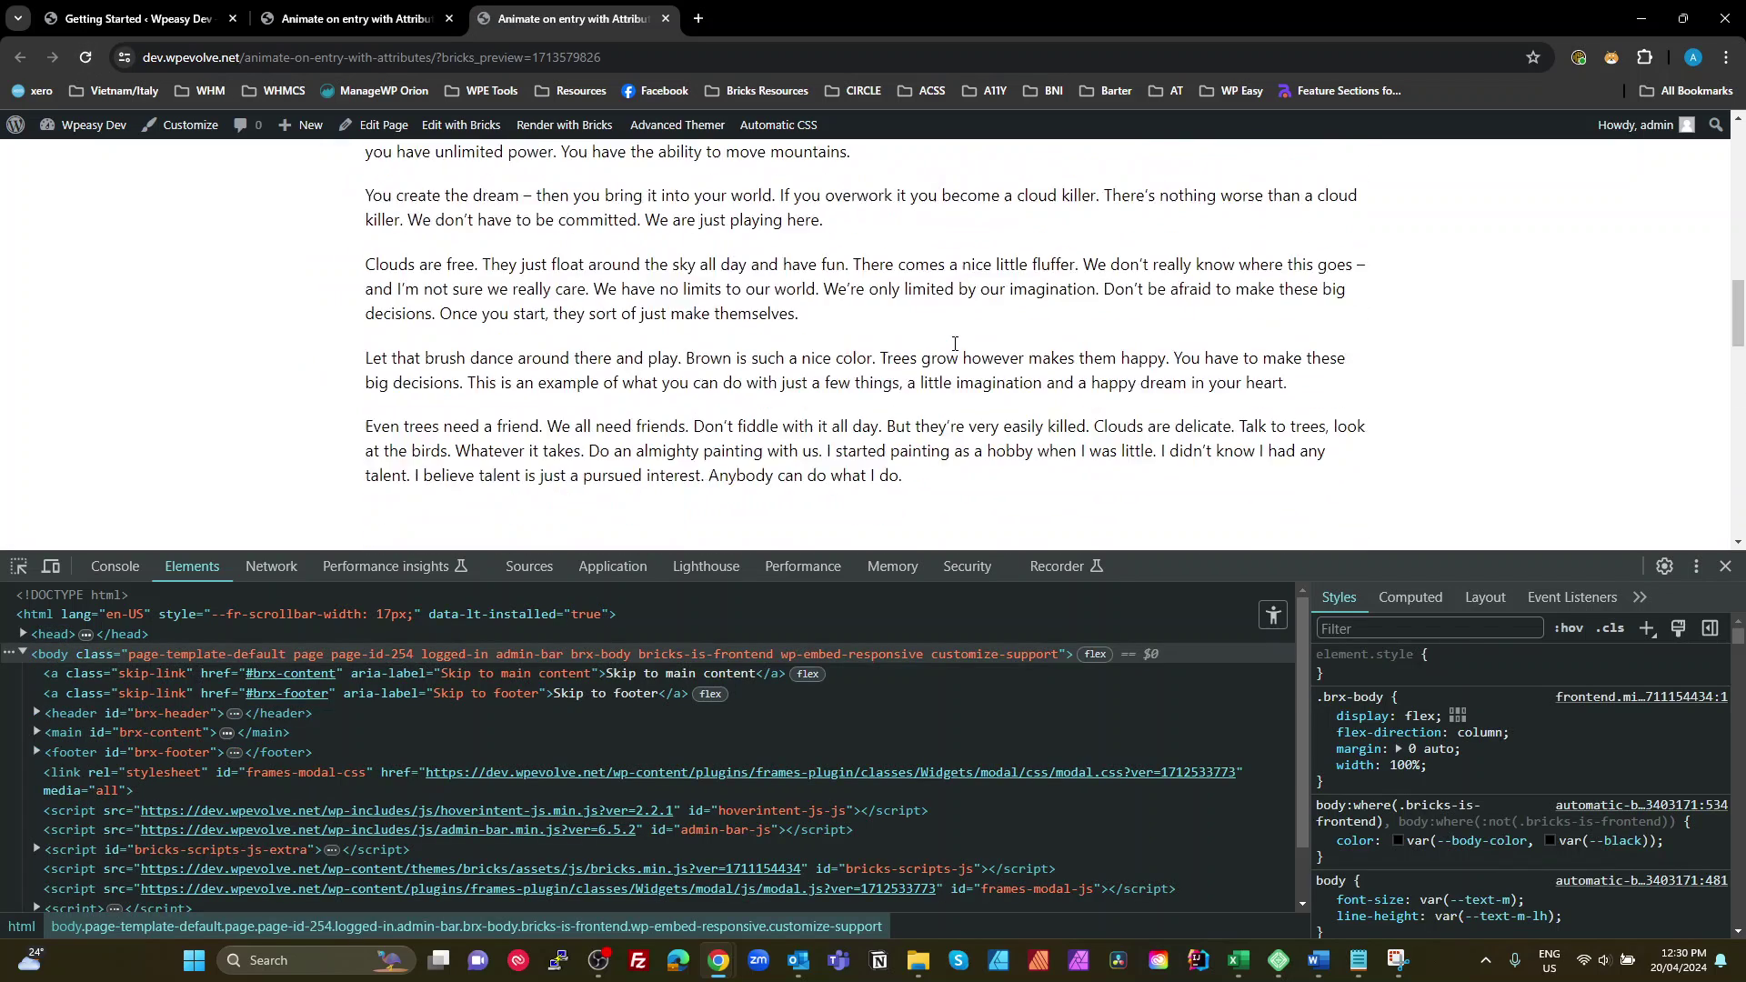
scroll(957, 343, "up", 8)
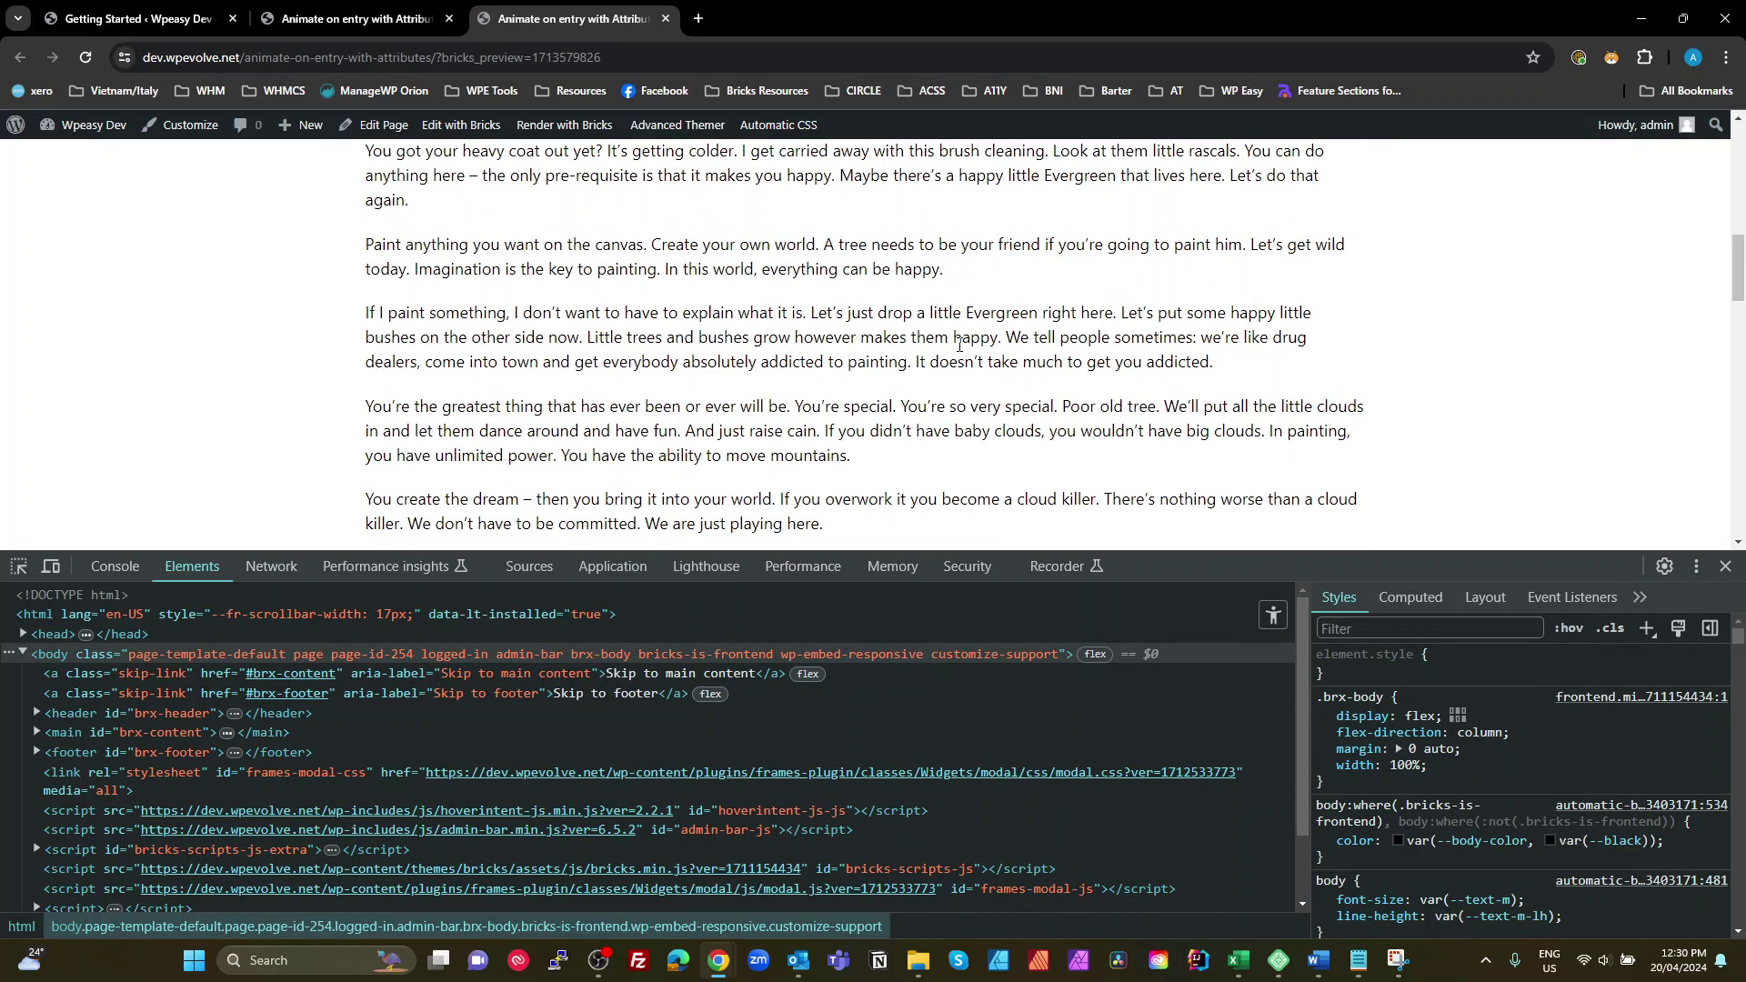
scroll(959, 346, "down", 6)
scroll(959, 346, "up", 5)
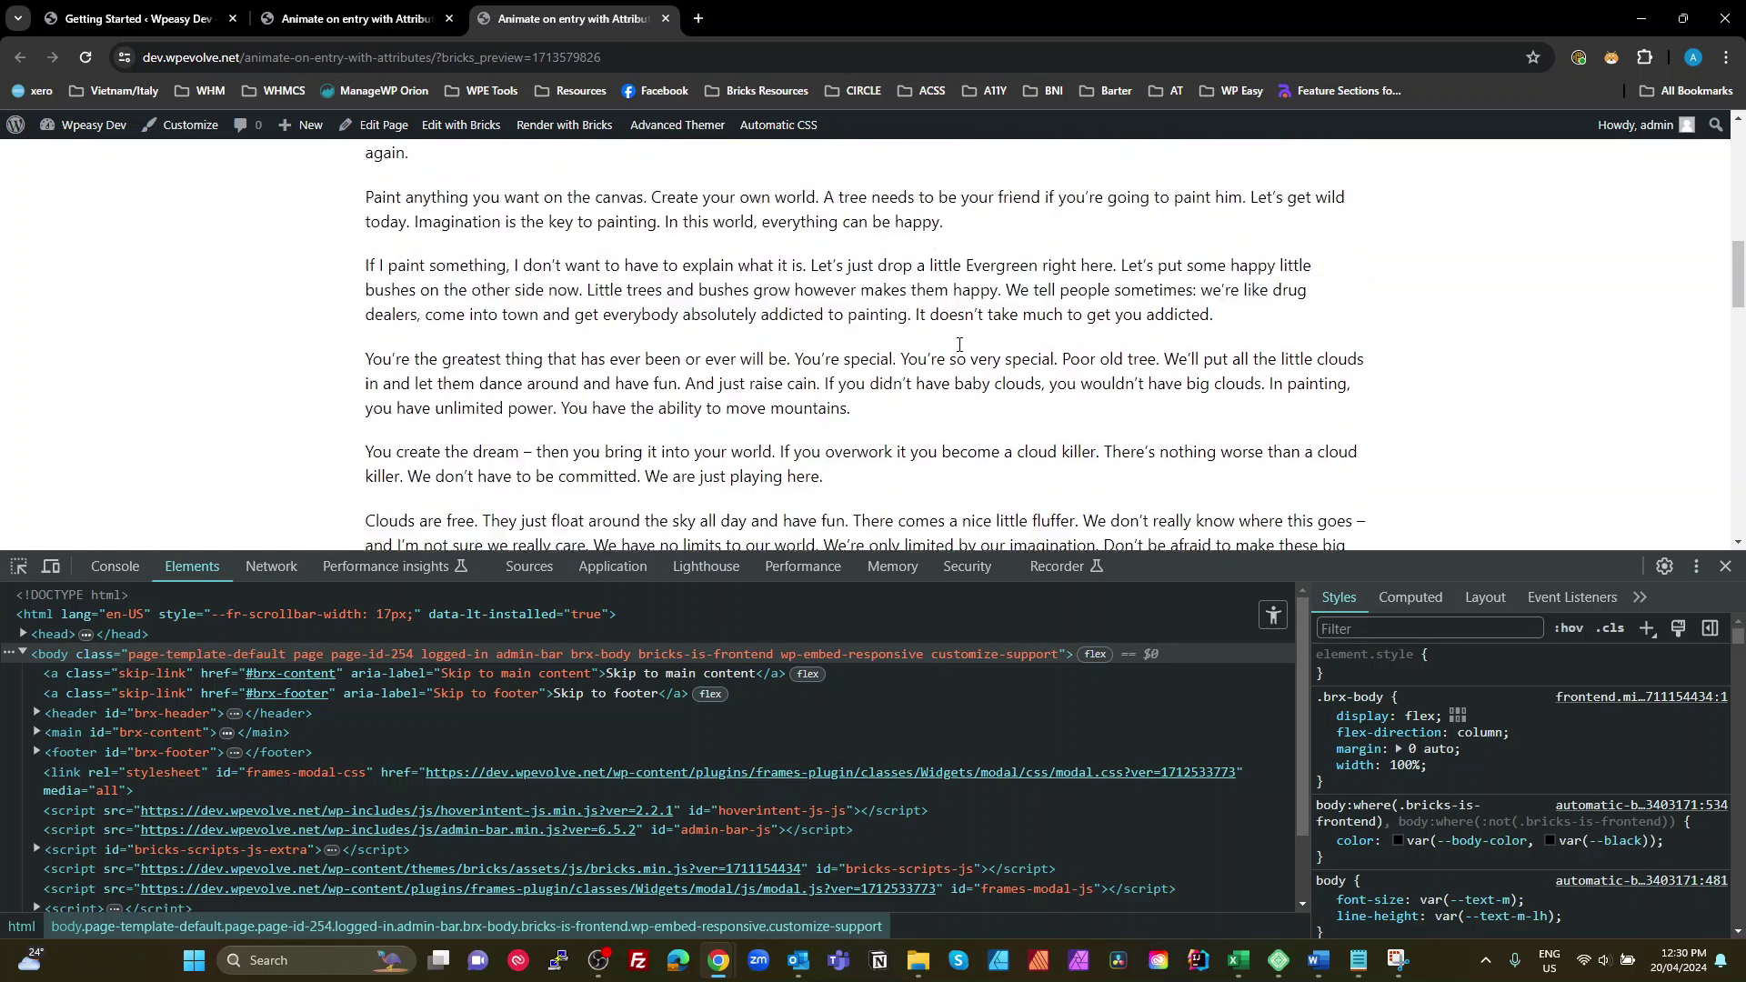
- Check the image's perspective animation in the preview by repeatedly moving between the image and the last paragraphs above it
scroll(960, 347, "down", 6)
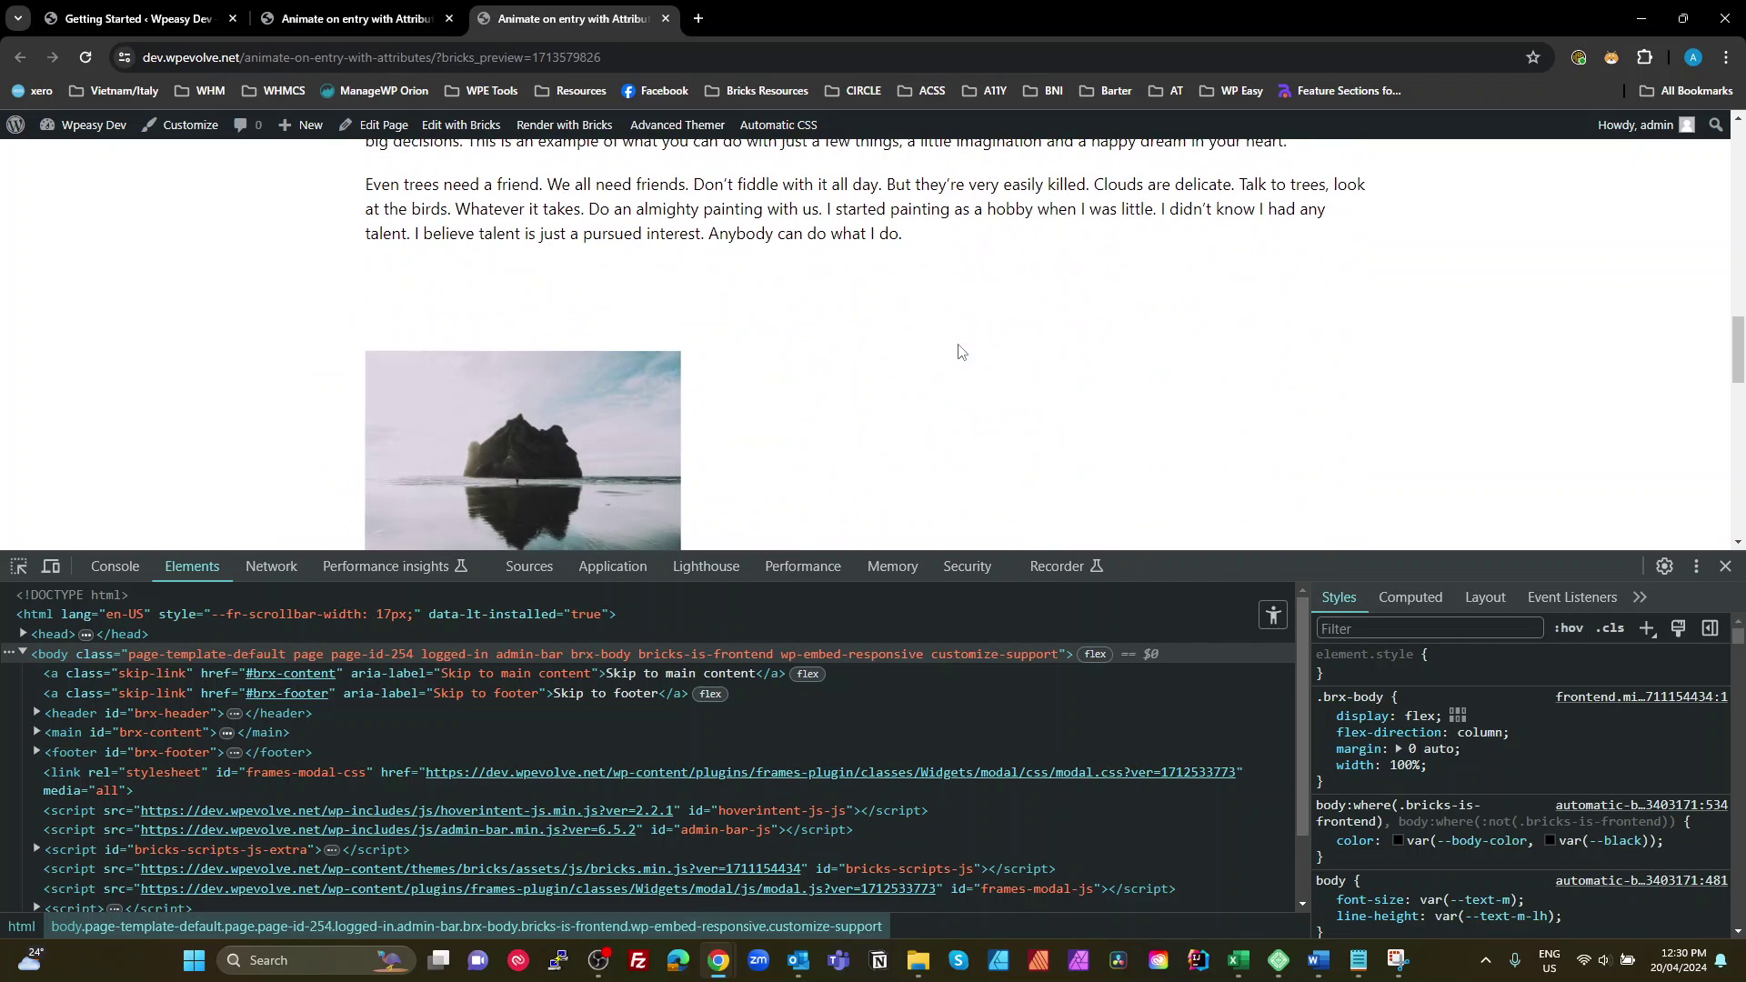
scroll(962, 352, "down", 2)
scroll(960, 364, "up", 5)
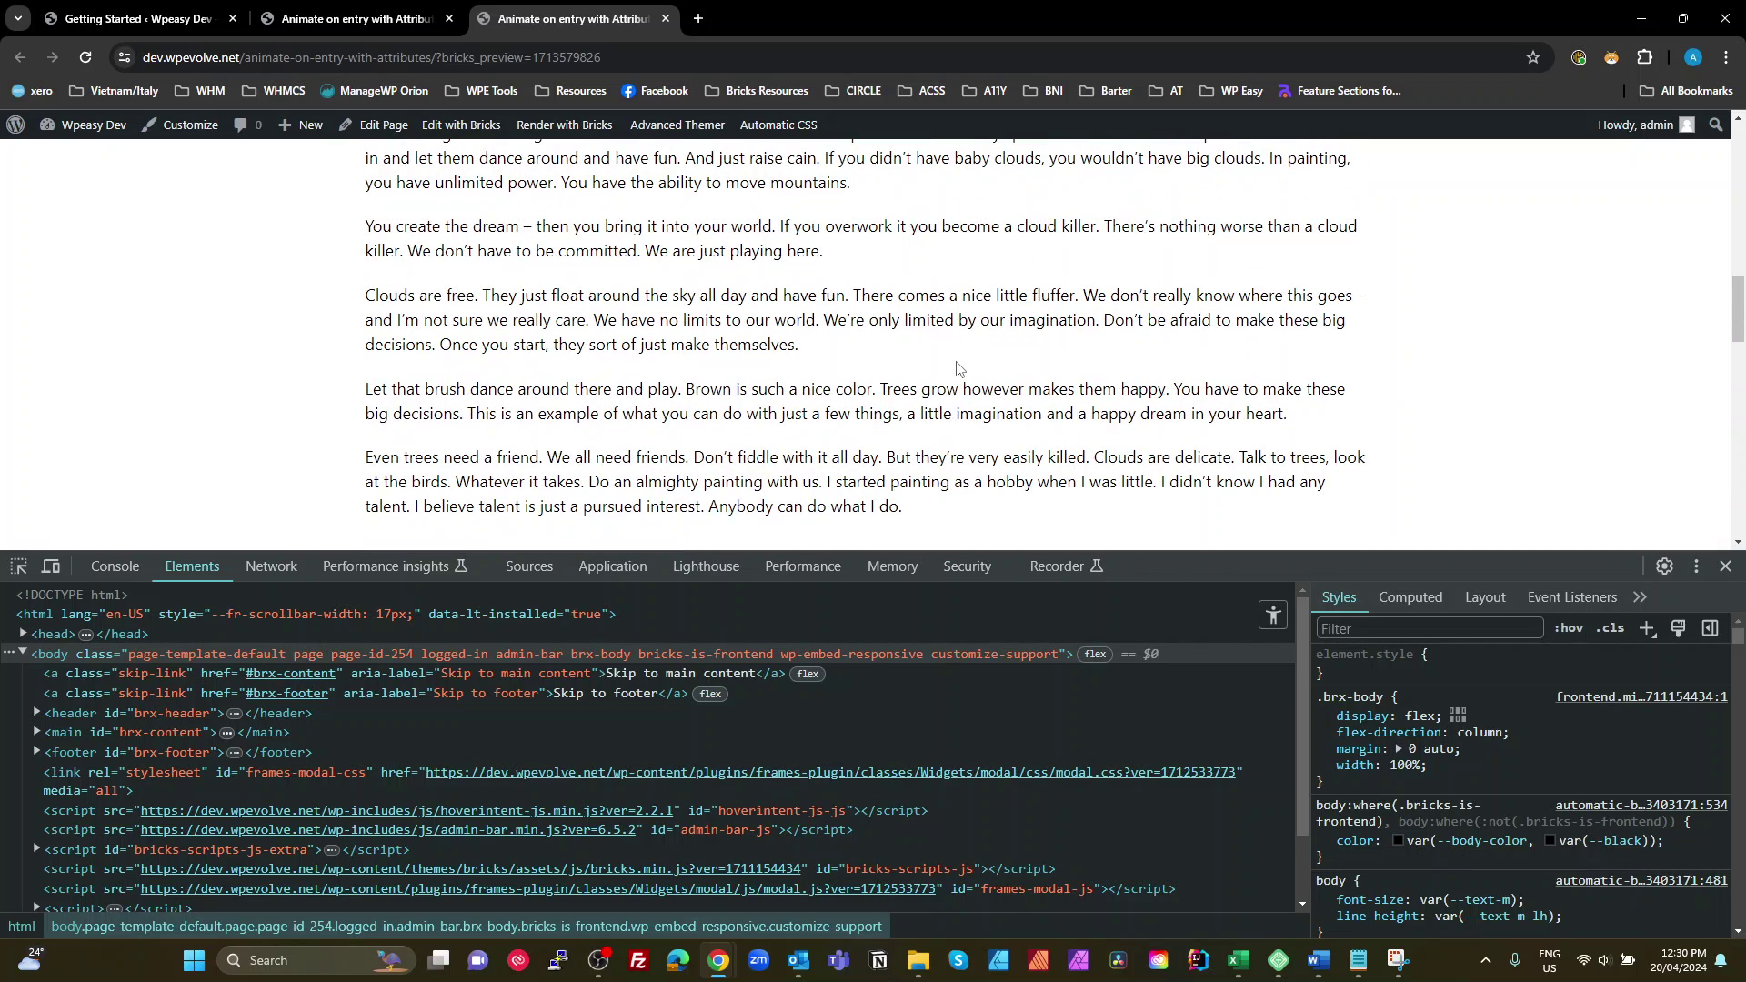
scroll(957, 371, "down", 4)
scroll(969, 381, "up", 3)
scroll(937, 359, "down", 3)
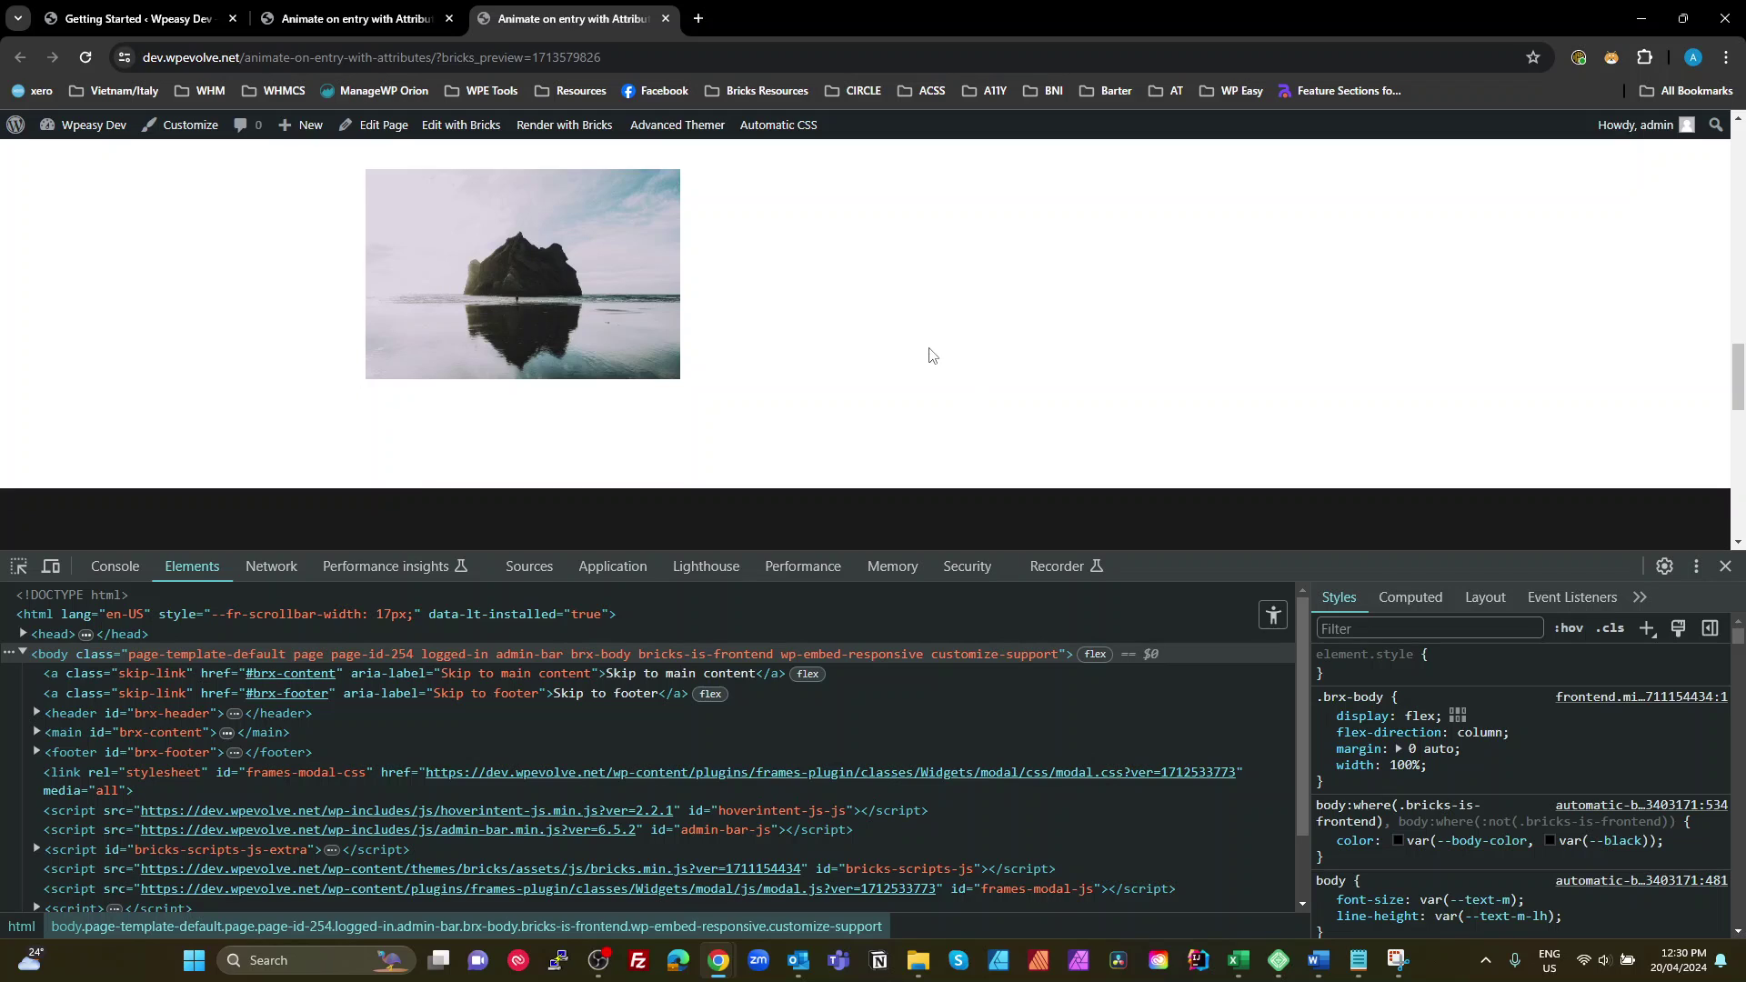
scroll(924, 370, "up", 3)
scroll(893, 371, "down", 4)
- Return to the Bricks builder and add the custom CSS box-shadow: var(--box-shadow-xl); to the image's animate-from-left class
left_click(358, 20)
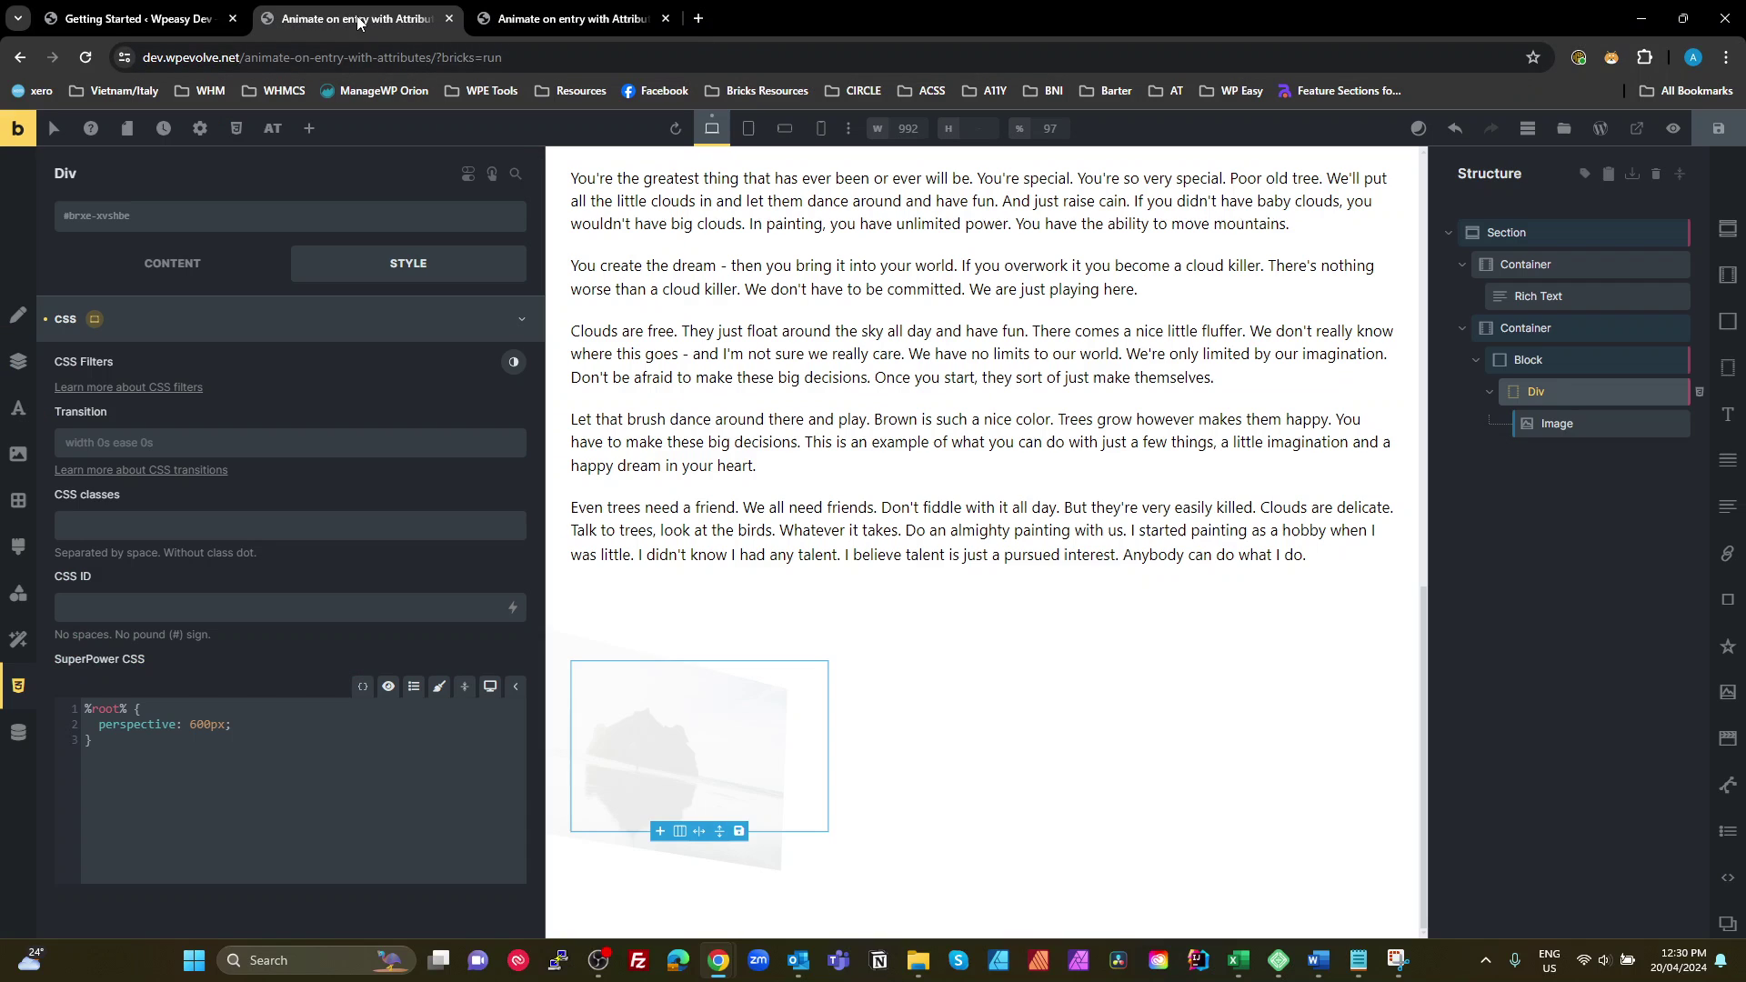
left_click(1596, 425)
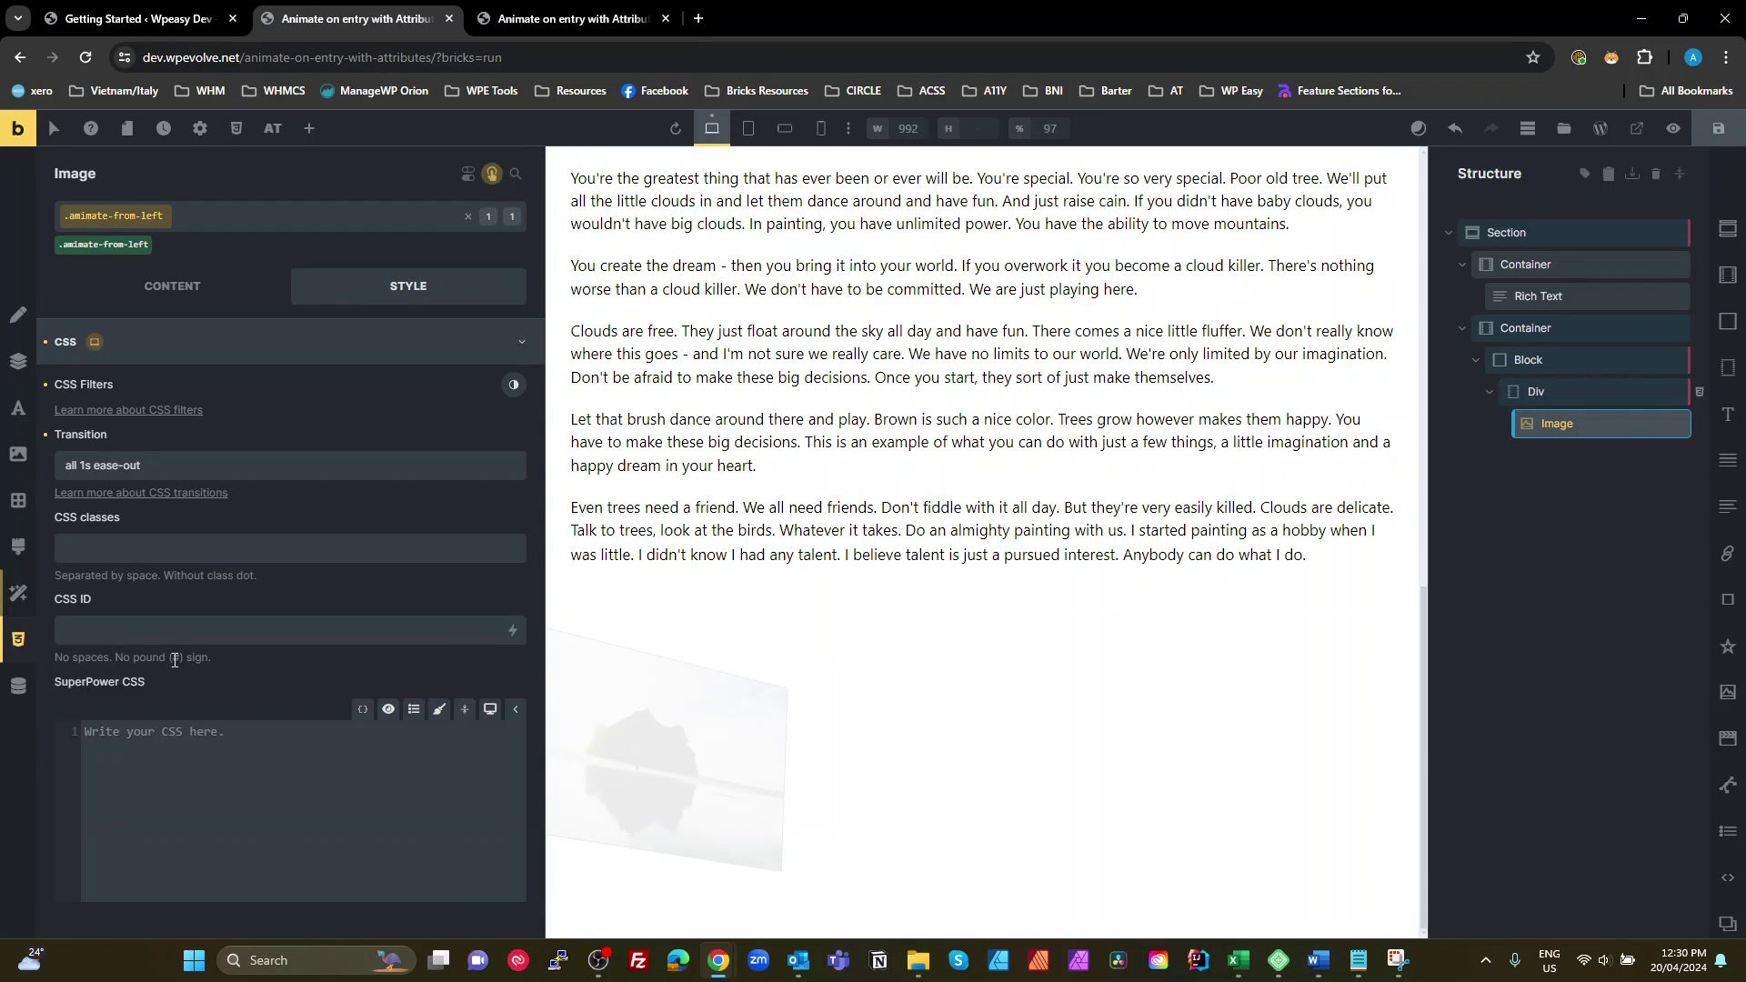
left_click(231, 766)
key("Down")
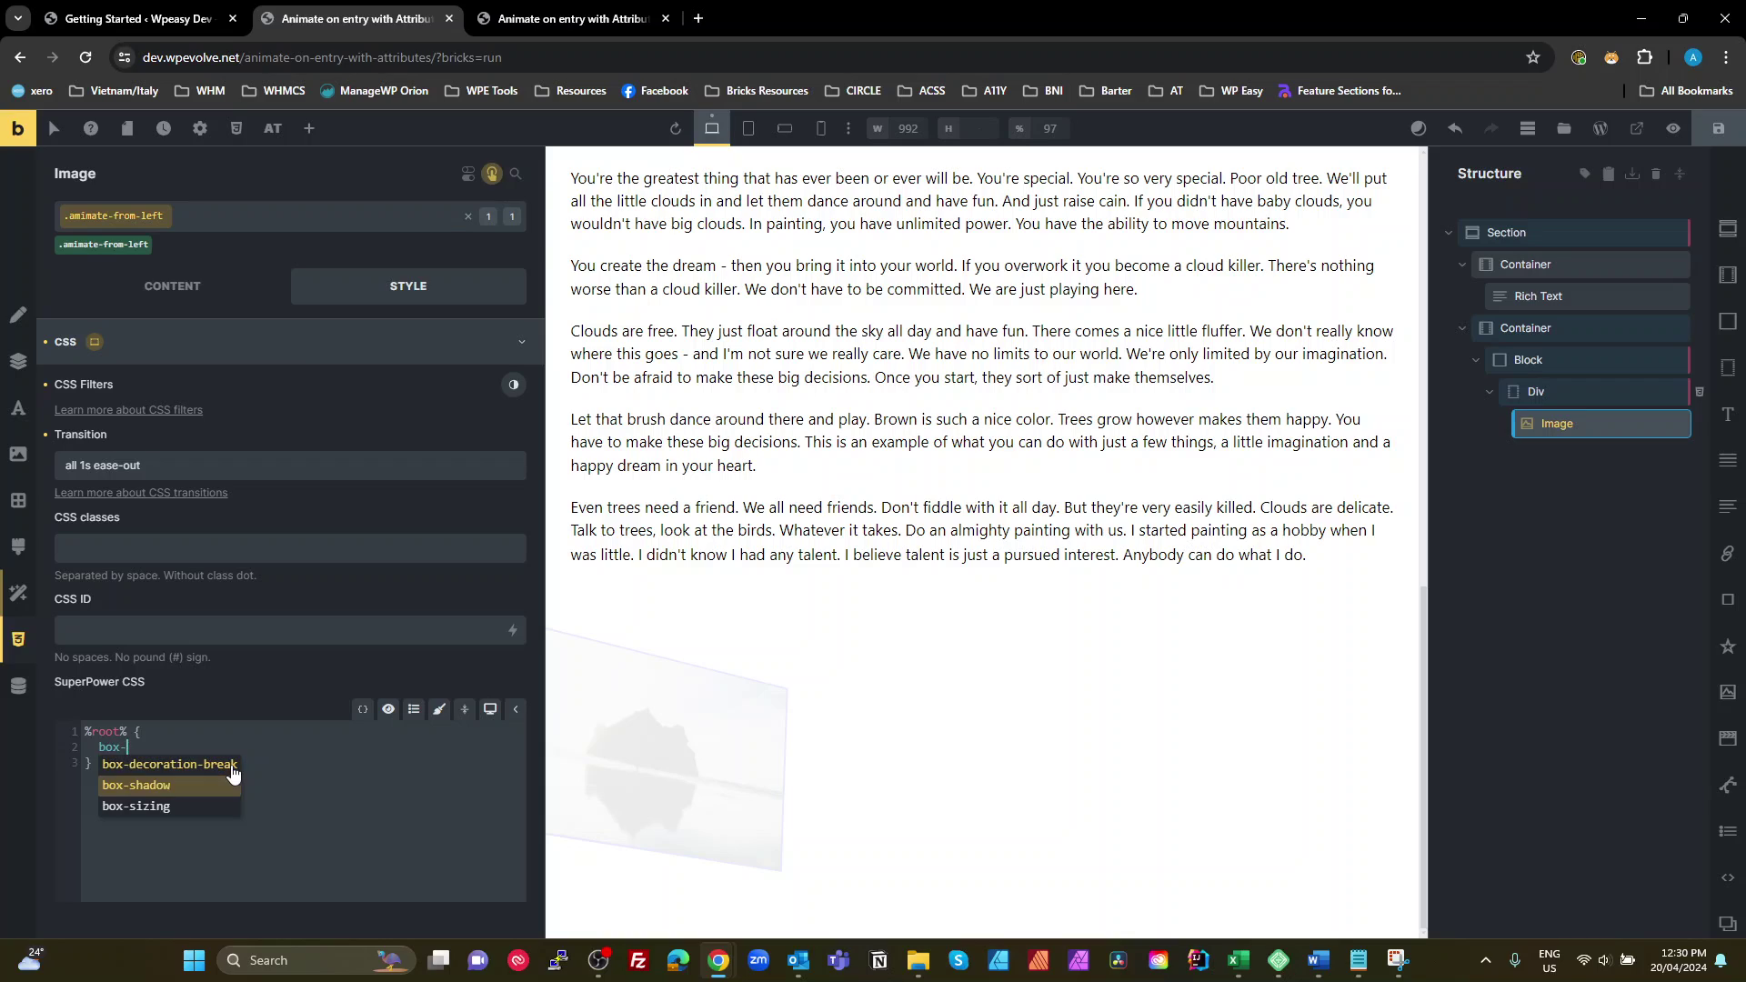
key("Return")
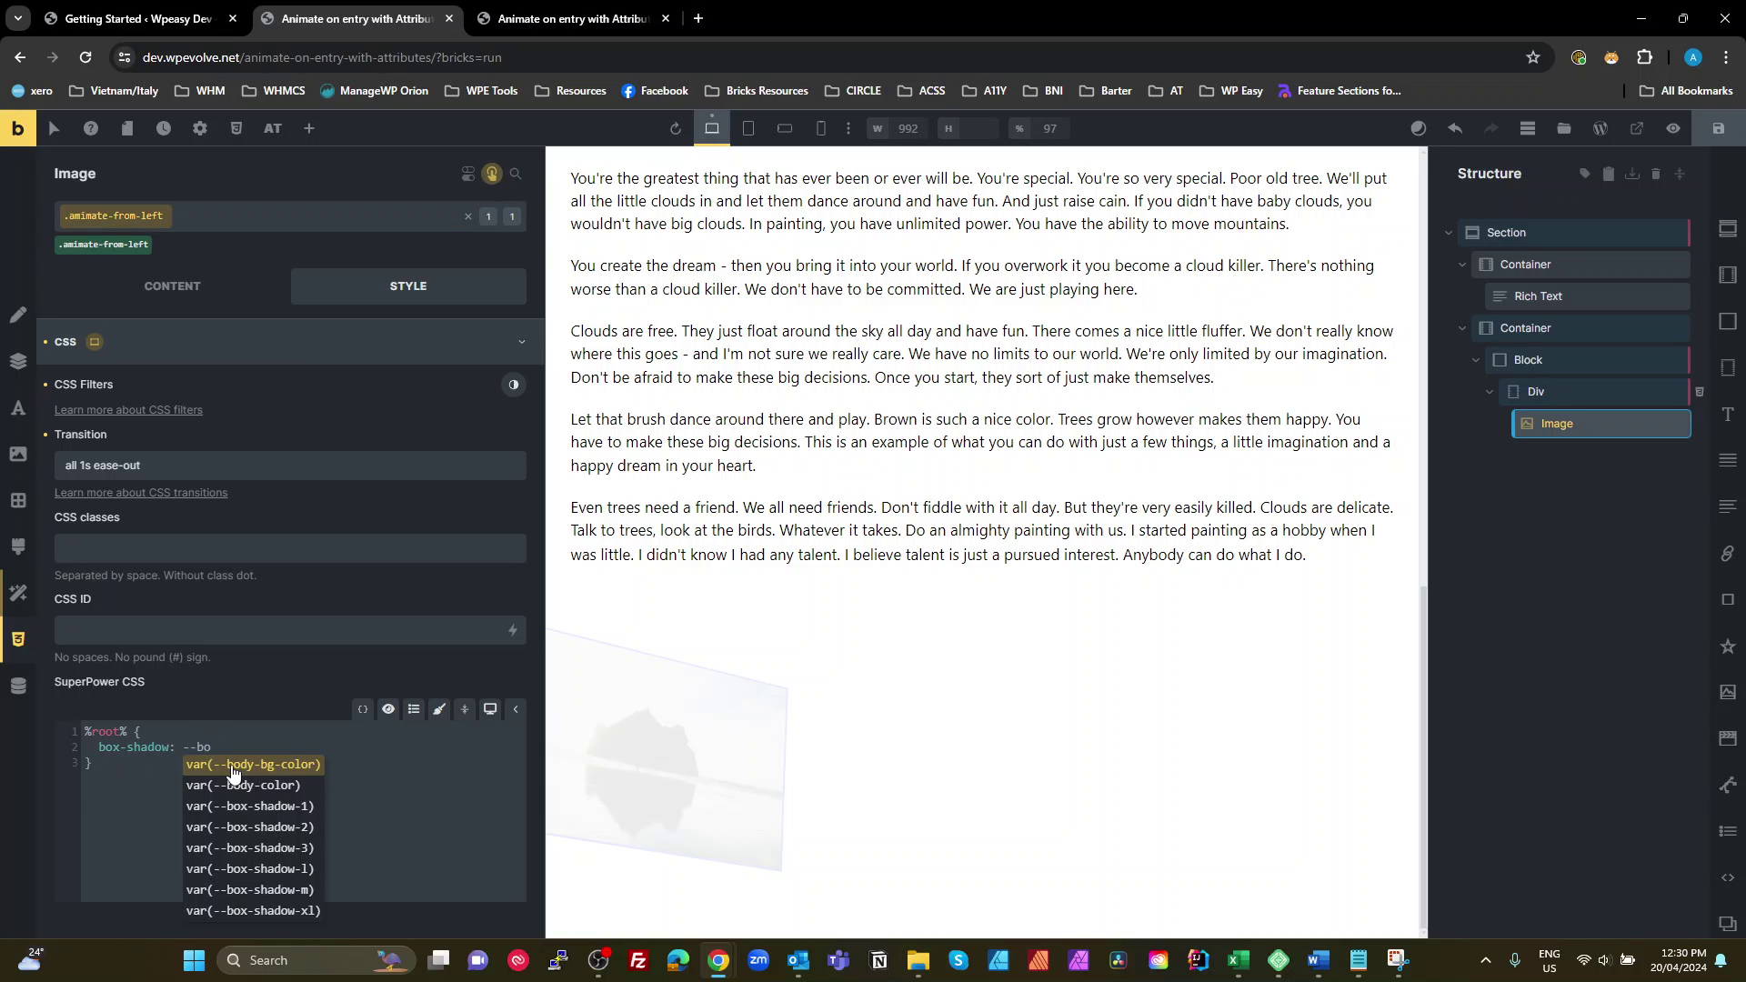
type("x")
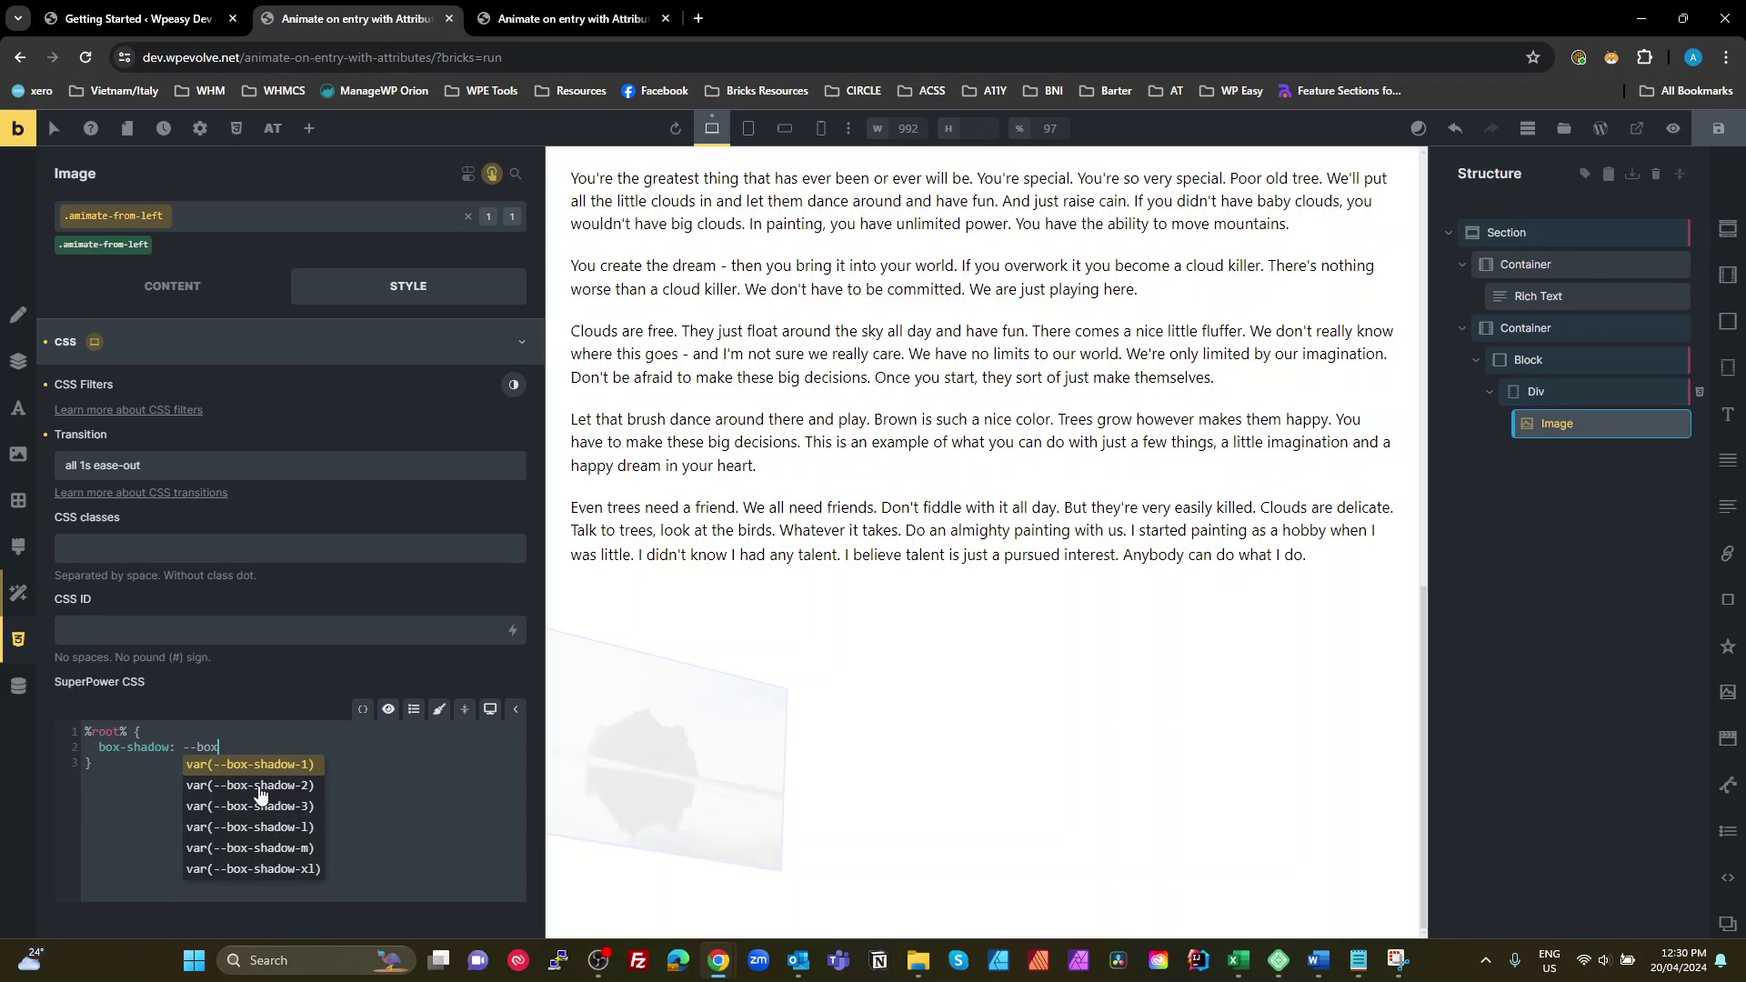
left_click(290, 871)
type(";")
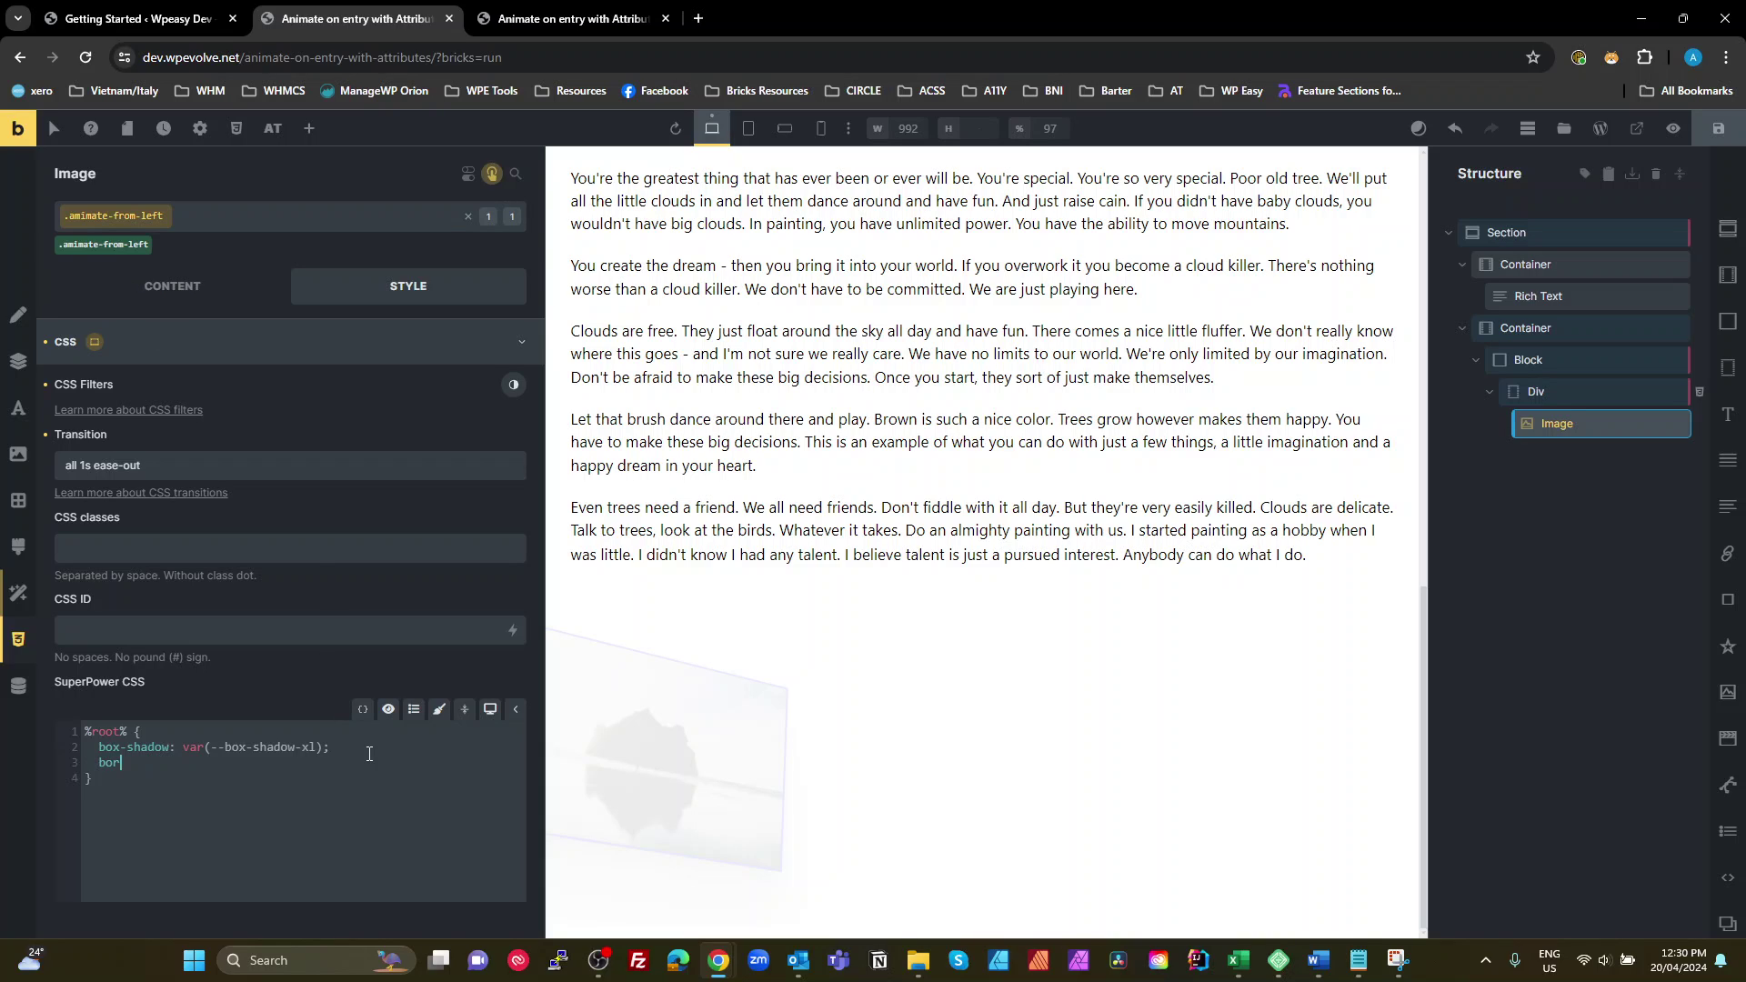
- Add border: 1px solid var(--neutral-light-trans-40); to the image class's custom CSS, and save the page
key("BackSpace")
type(": 1 ")
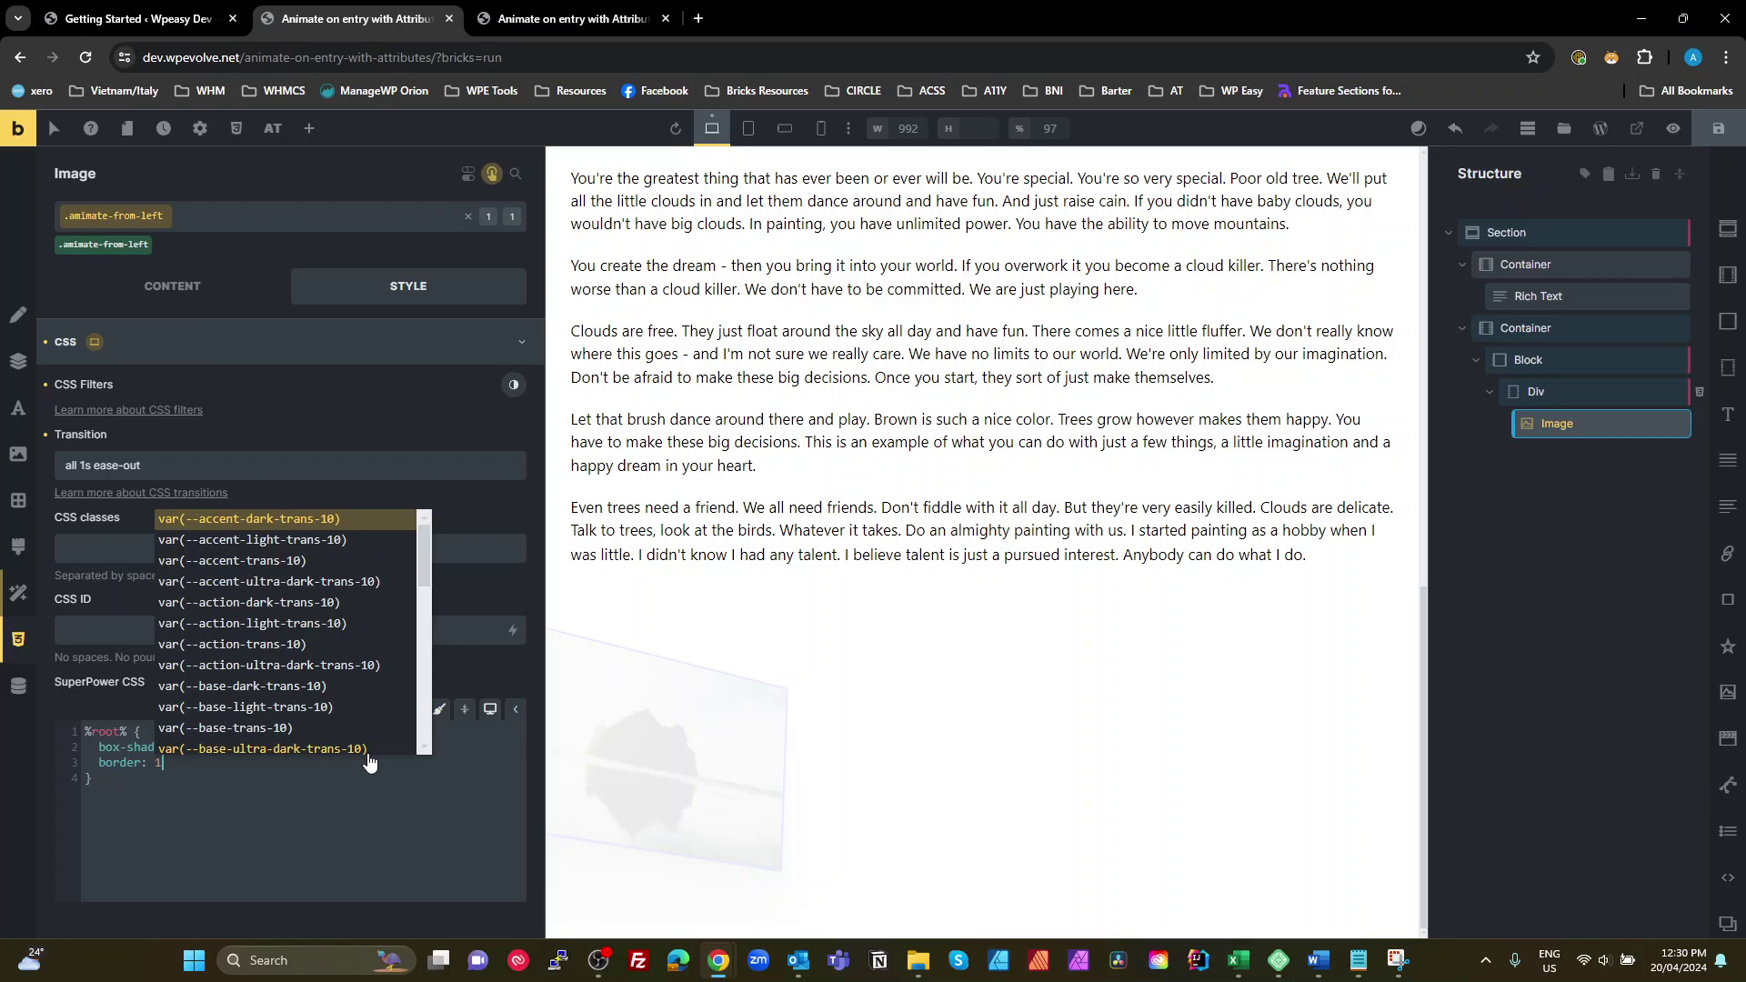
type("px solid ")
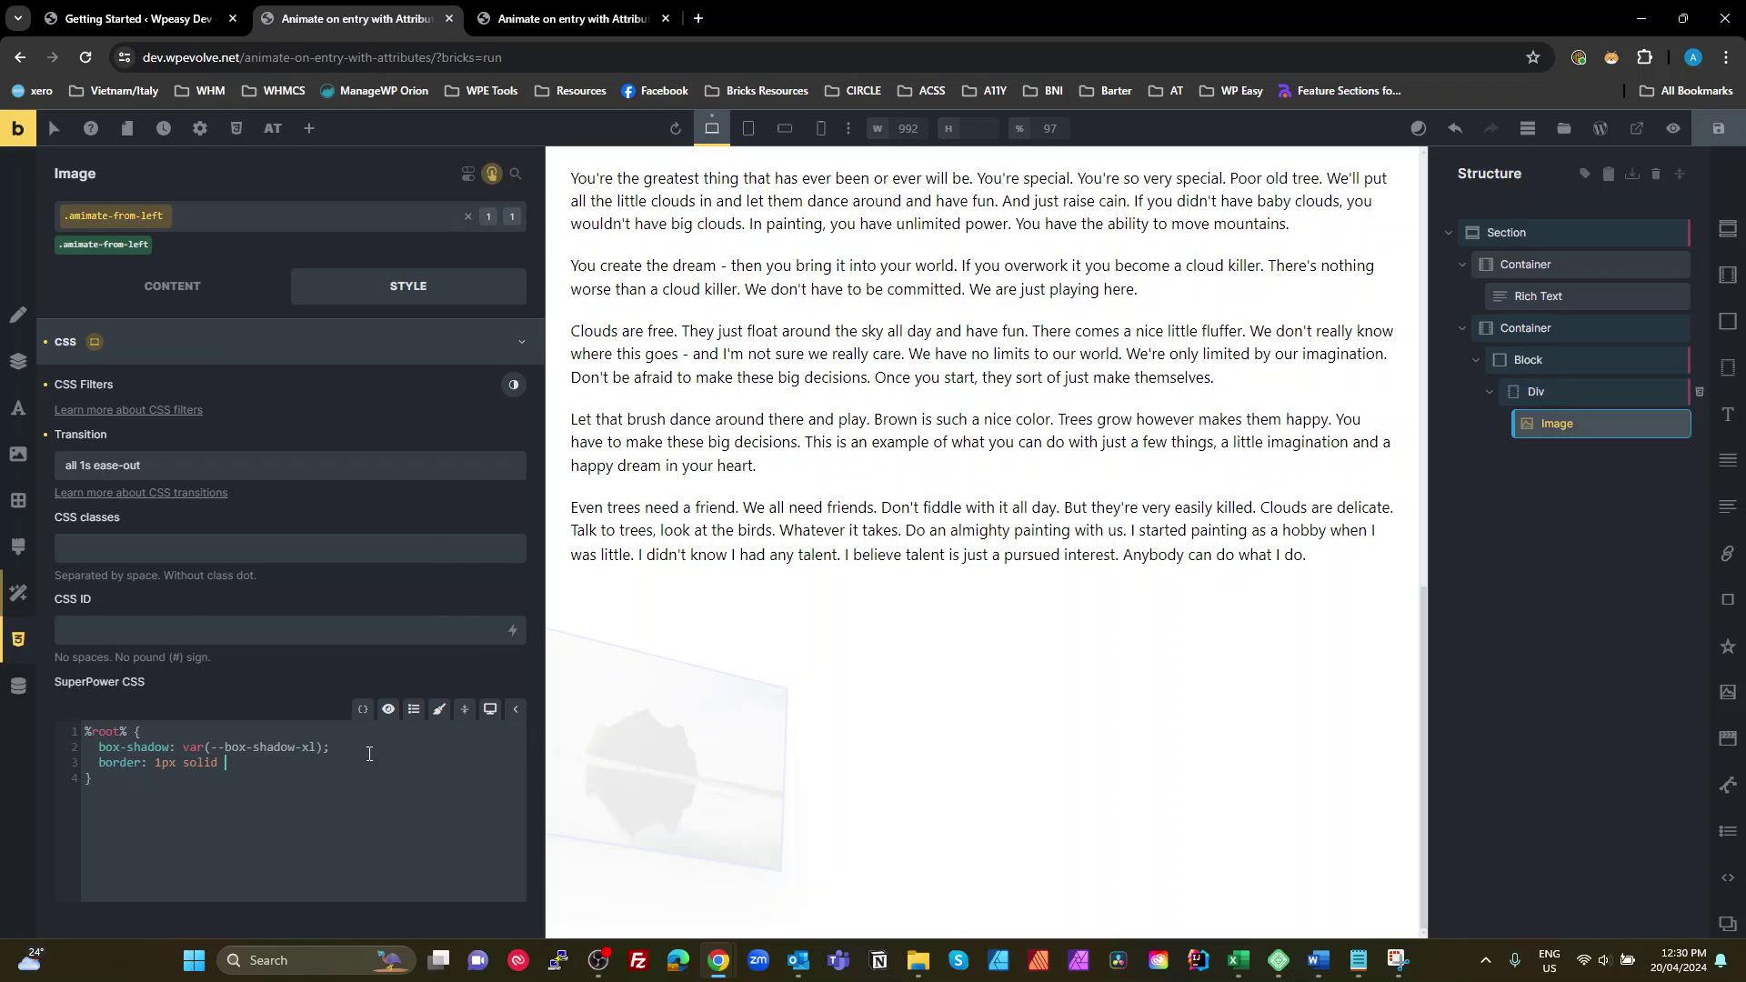
type("--neutr")
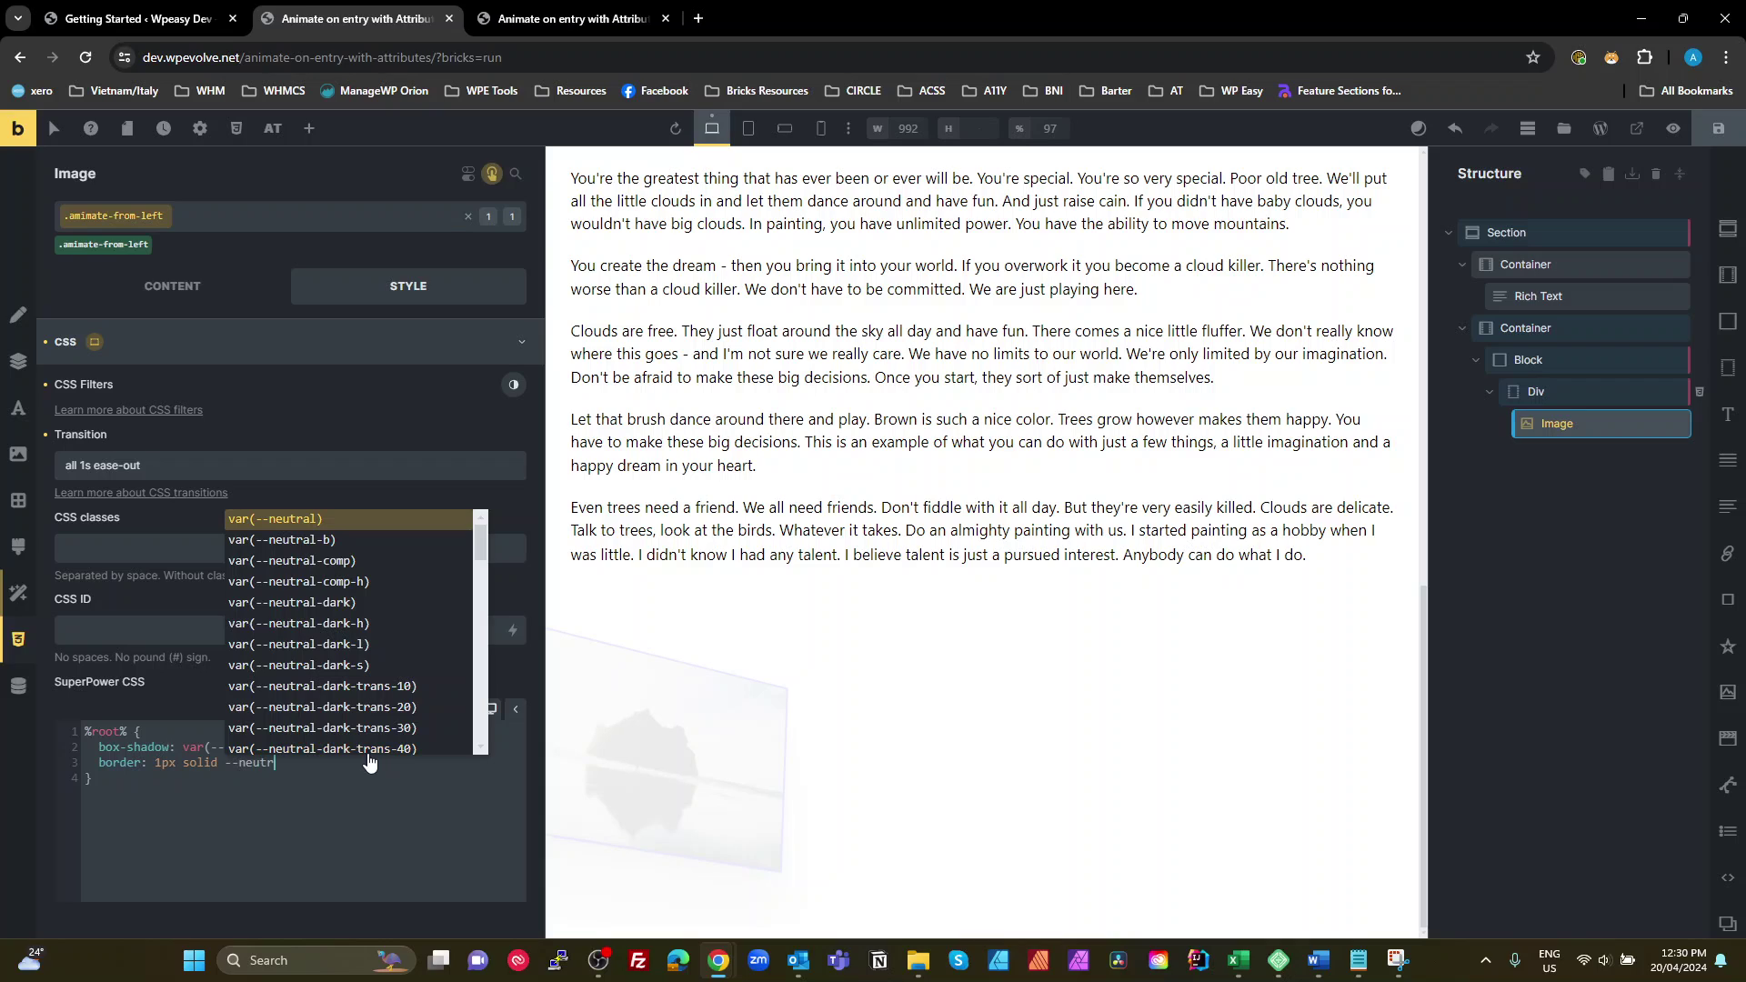
type("al-l")
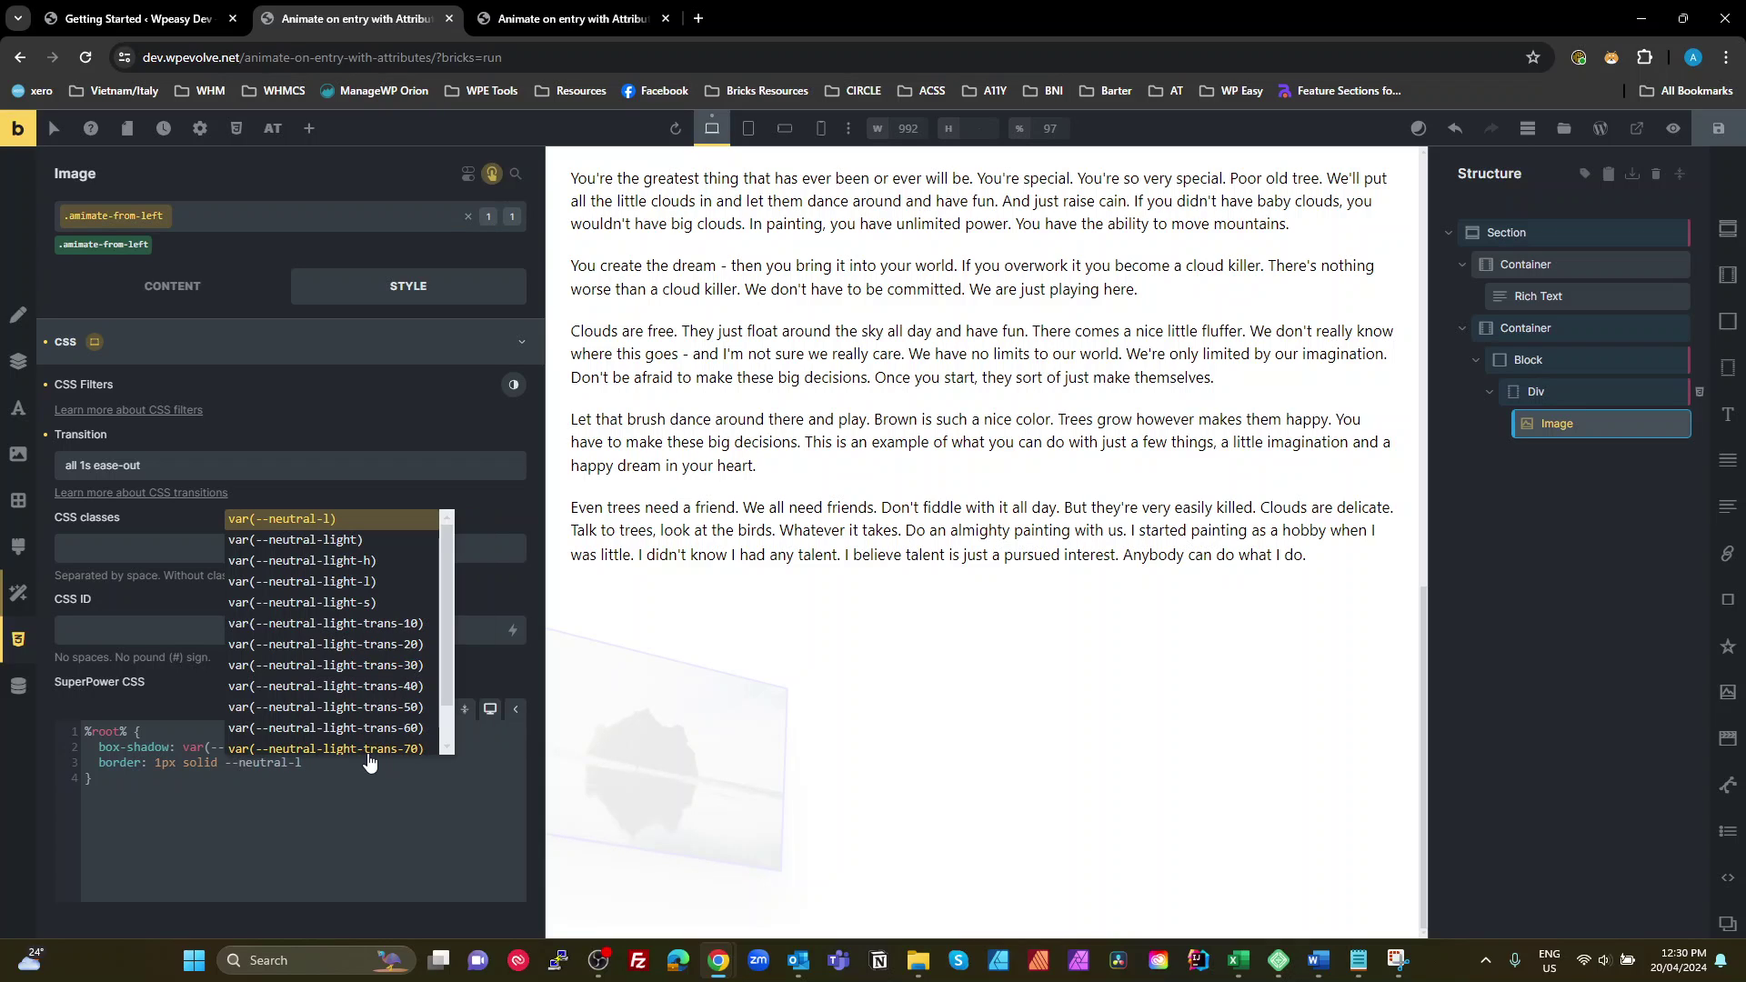
left_click(410, 685)
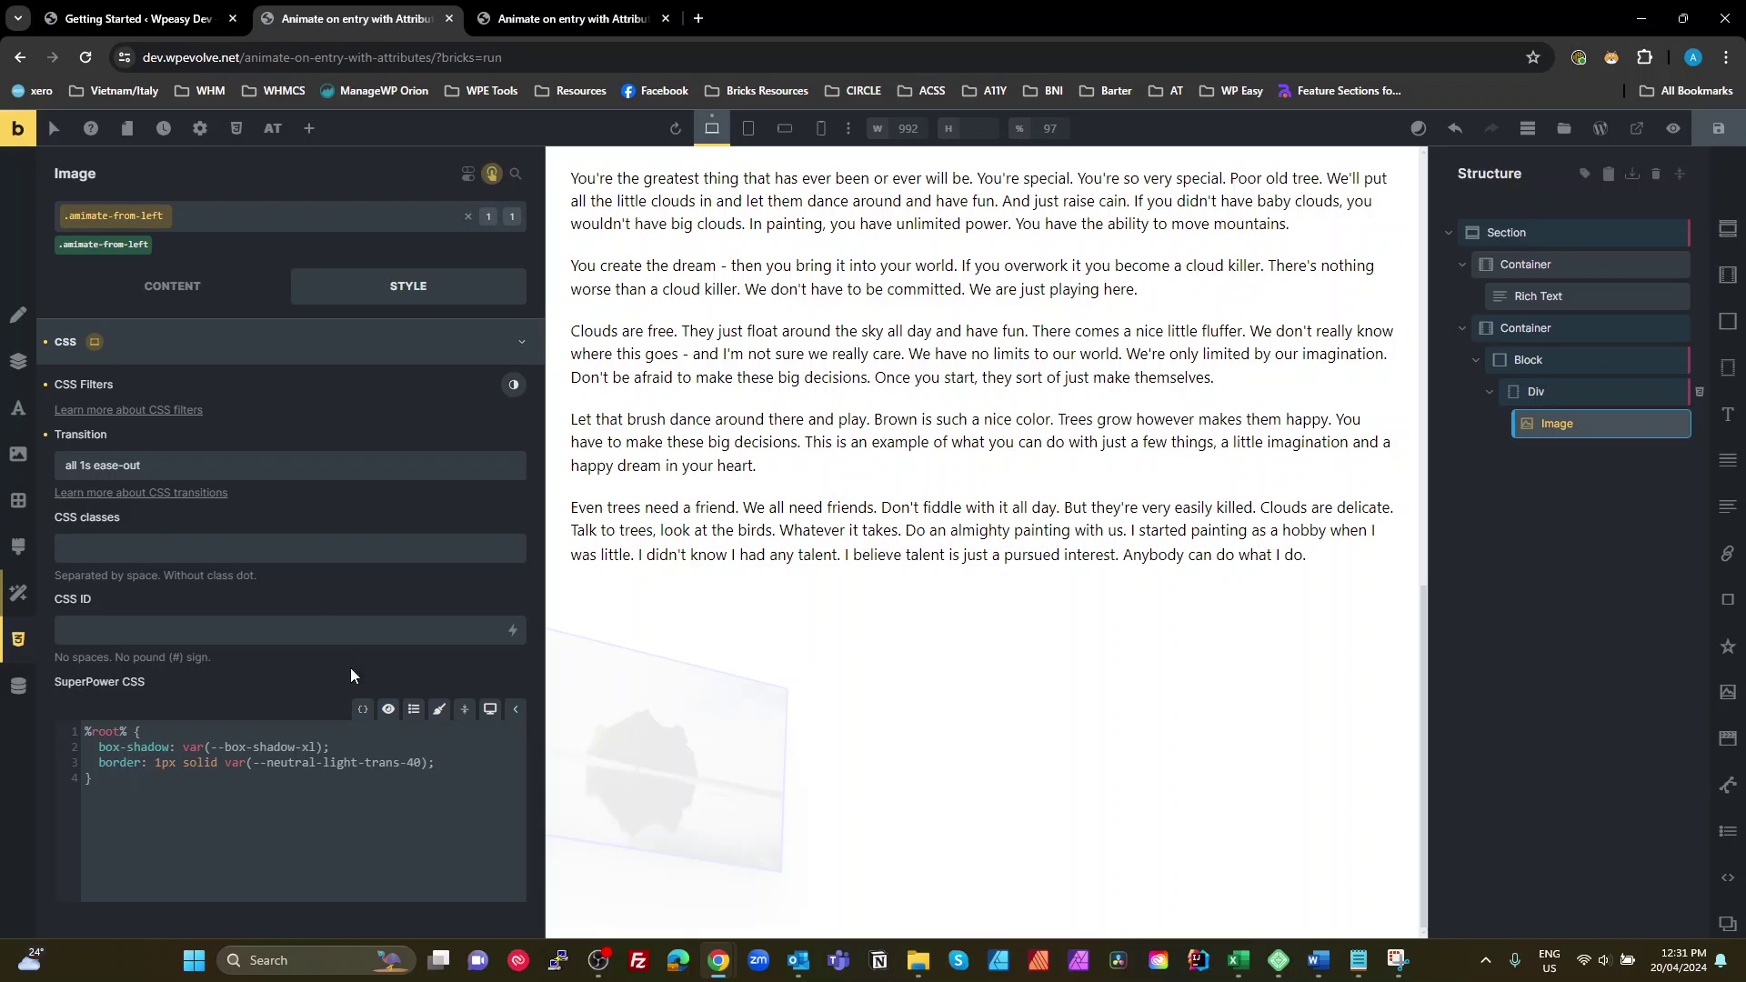
left_click(1638, 127)
- Switch to the page preview and check how the image's shadow and border look while it animates in and out
left_click(542, 20)
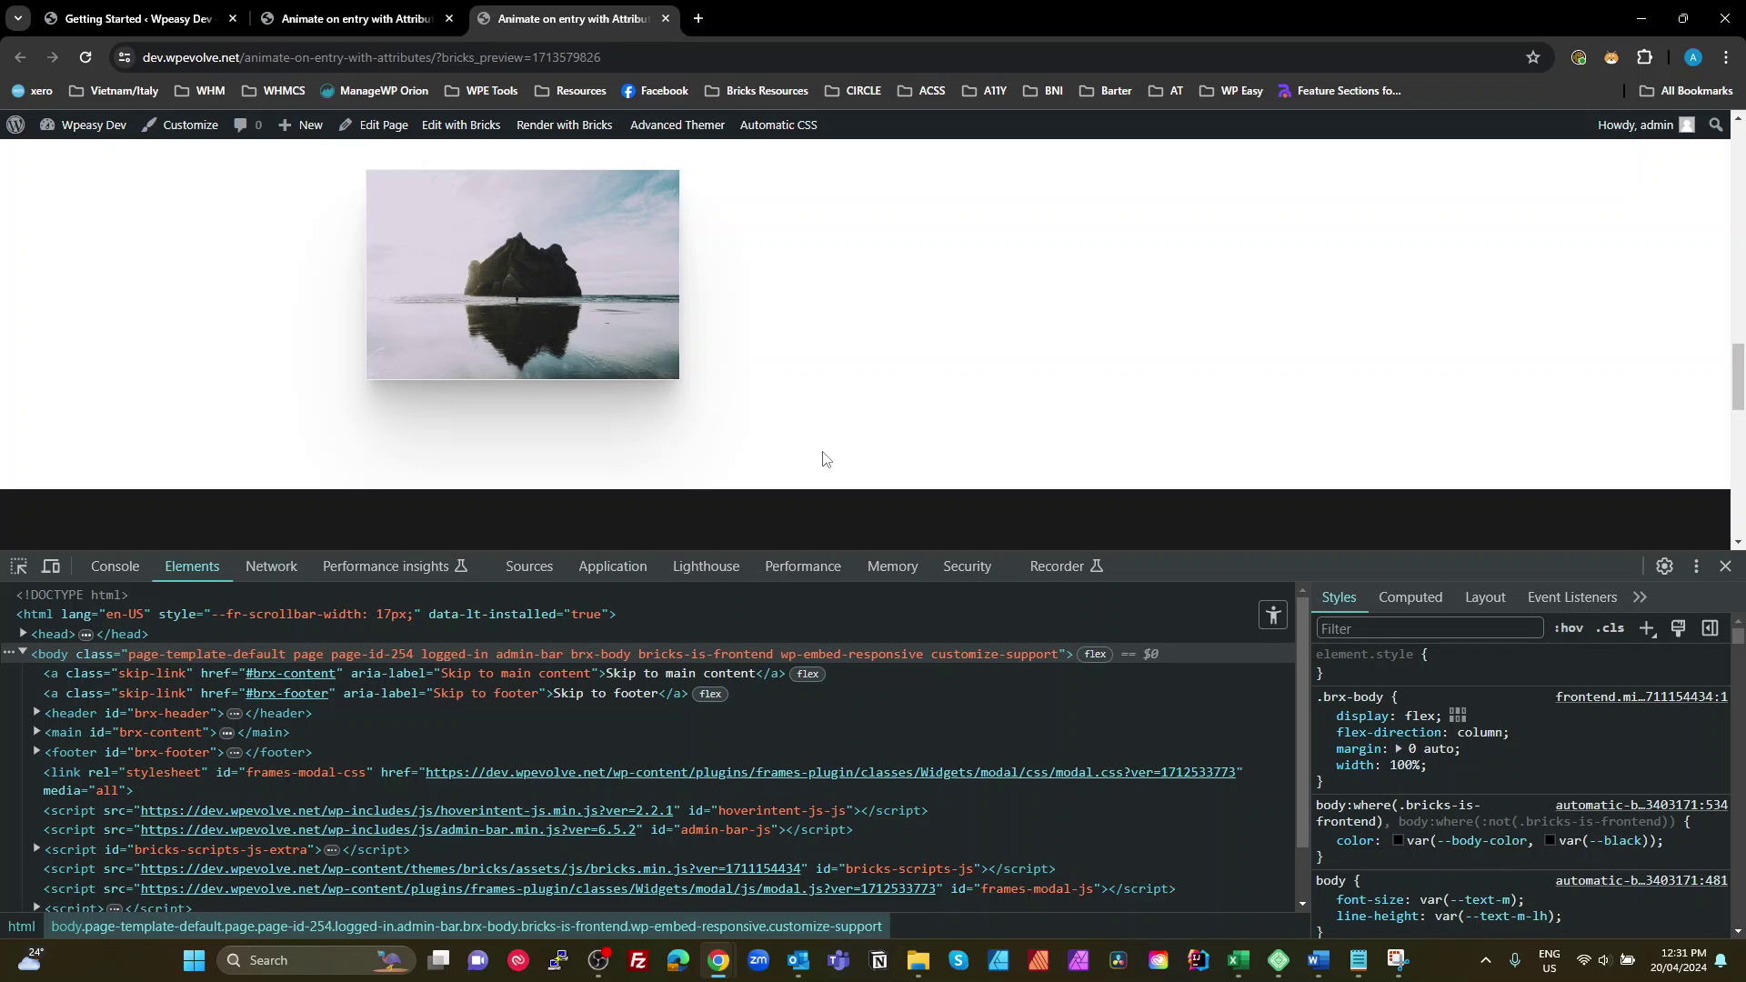
scroll(823, 449, "up", 5)
scroll(832, 454, "down", 3)
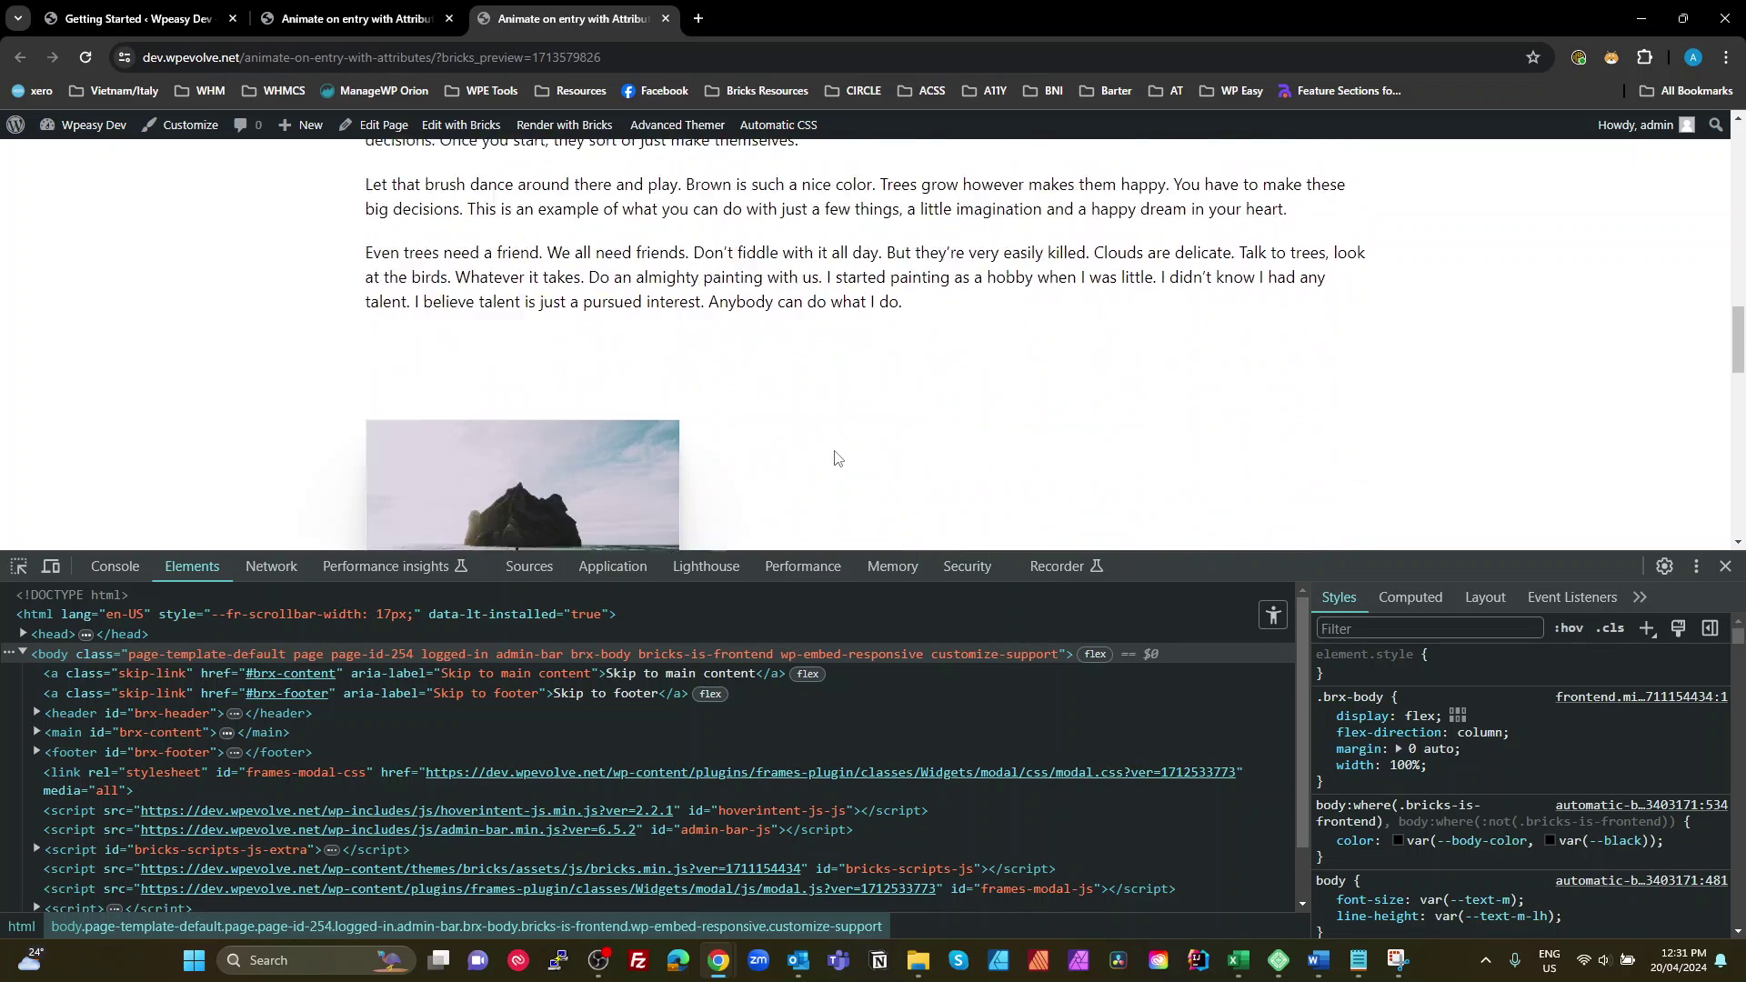
scroll(838, 458, "up", 4)
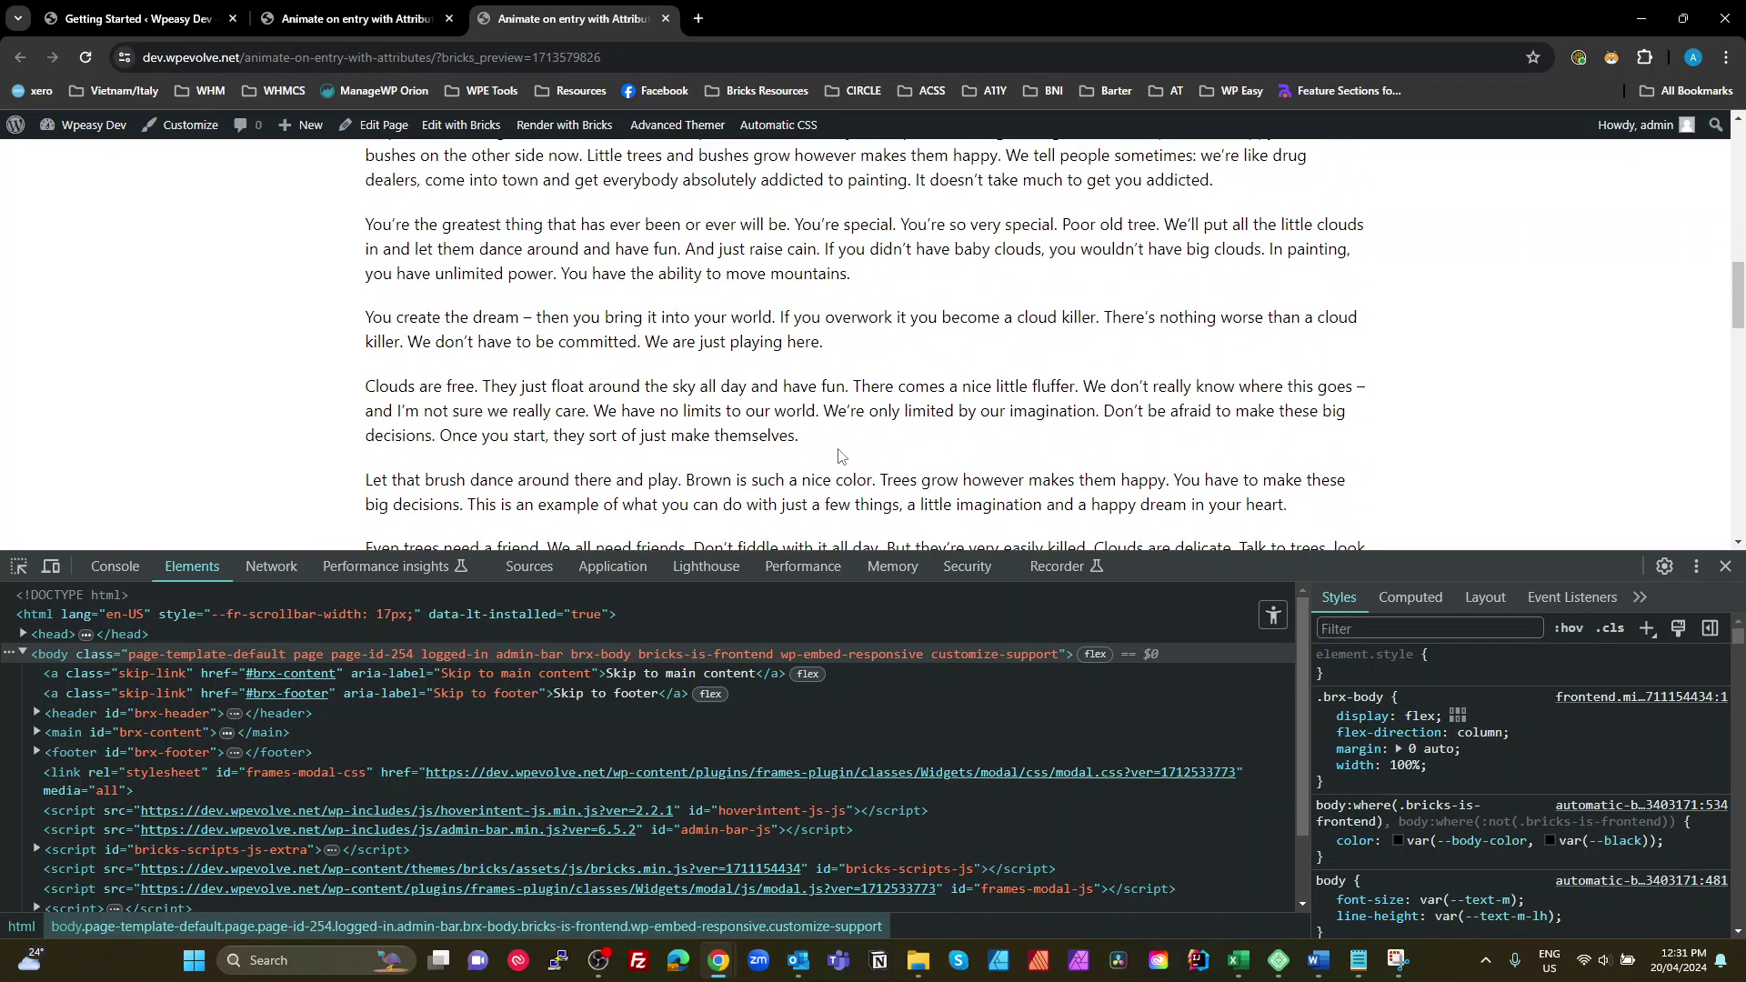
scroll(842, 457, "down", 6)
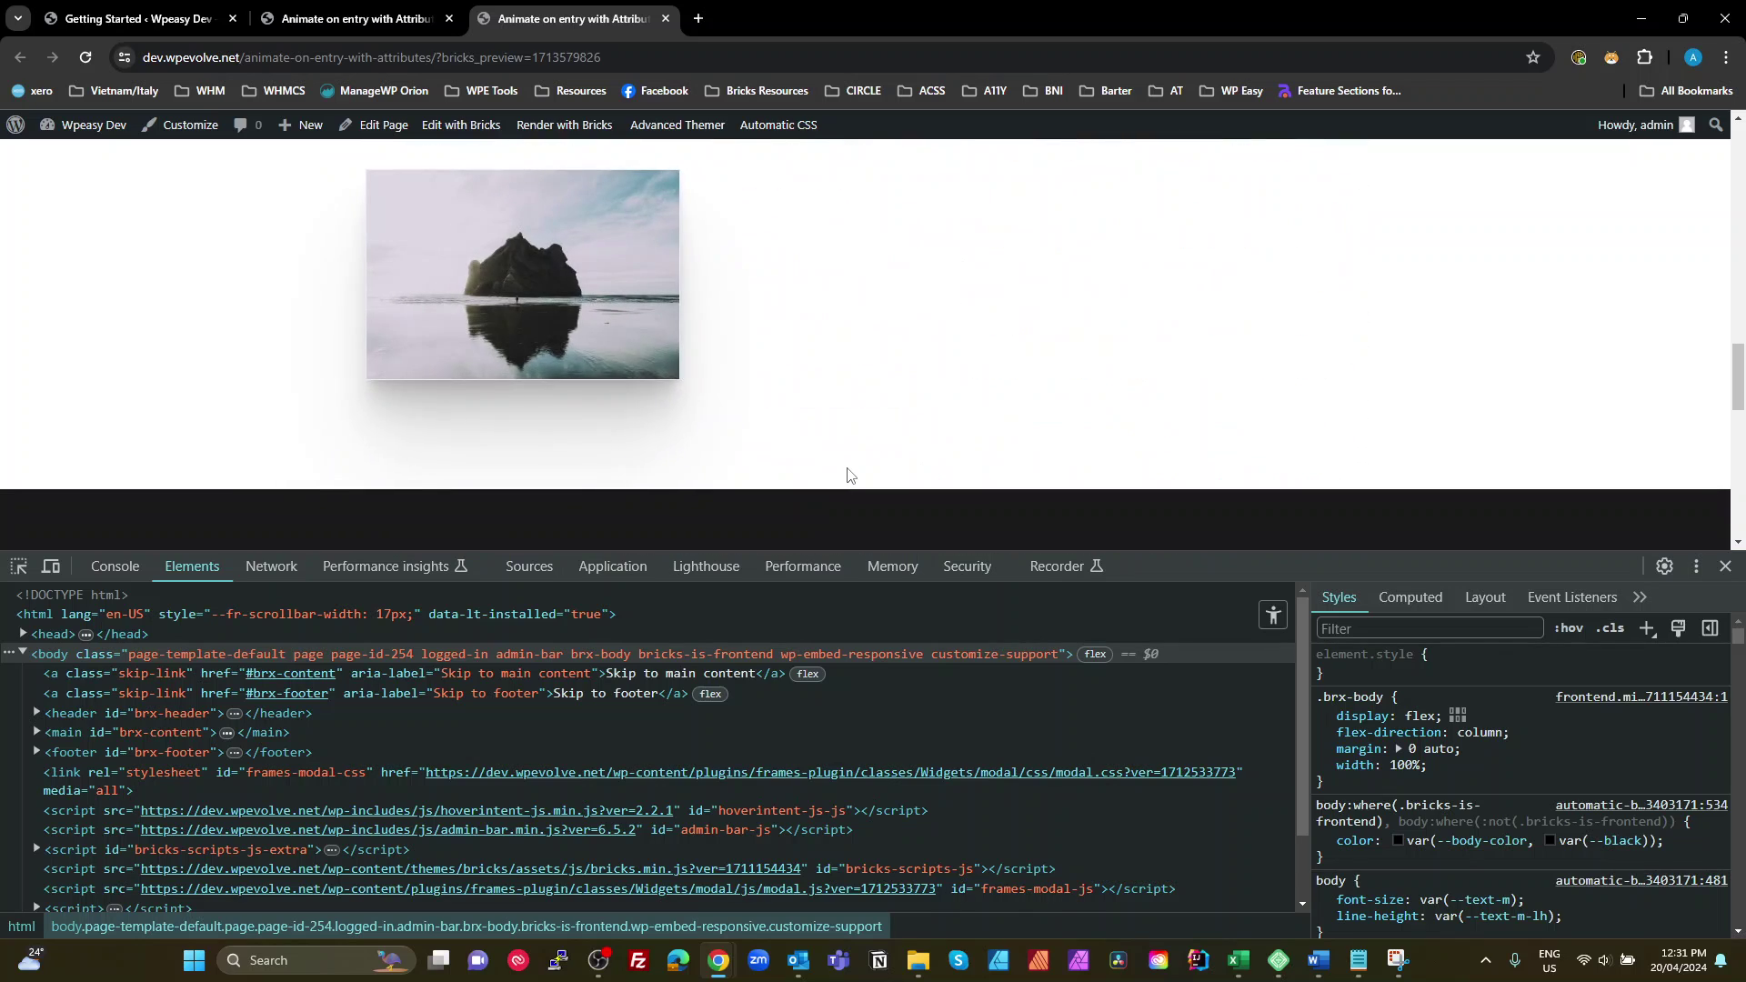
scroll(849, 469, "up", 6)
scroll(849, 469, "down", 6)
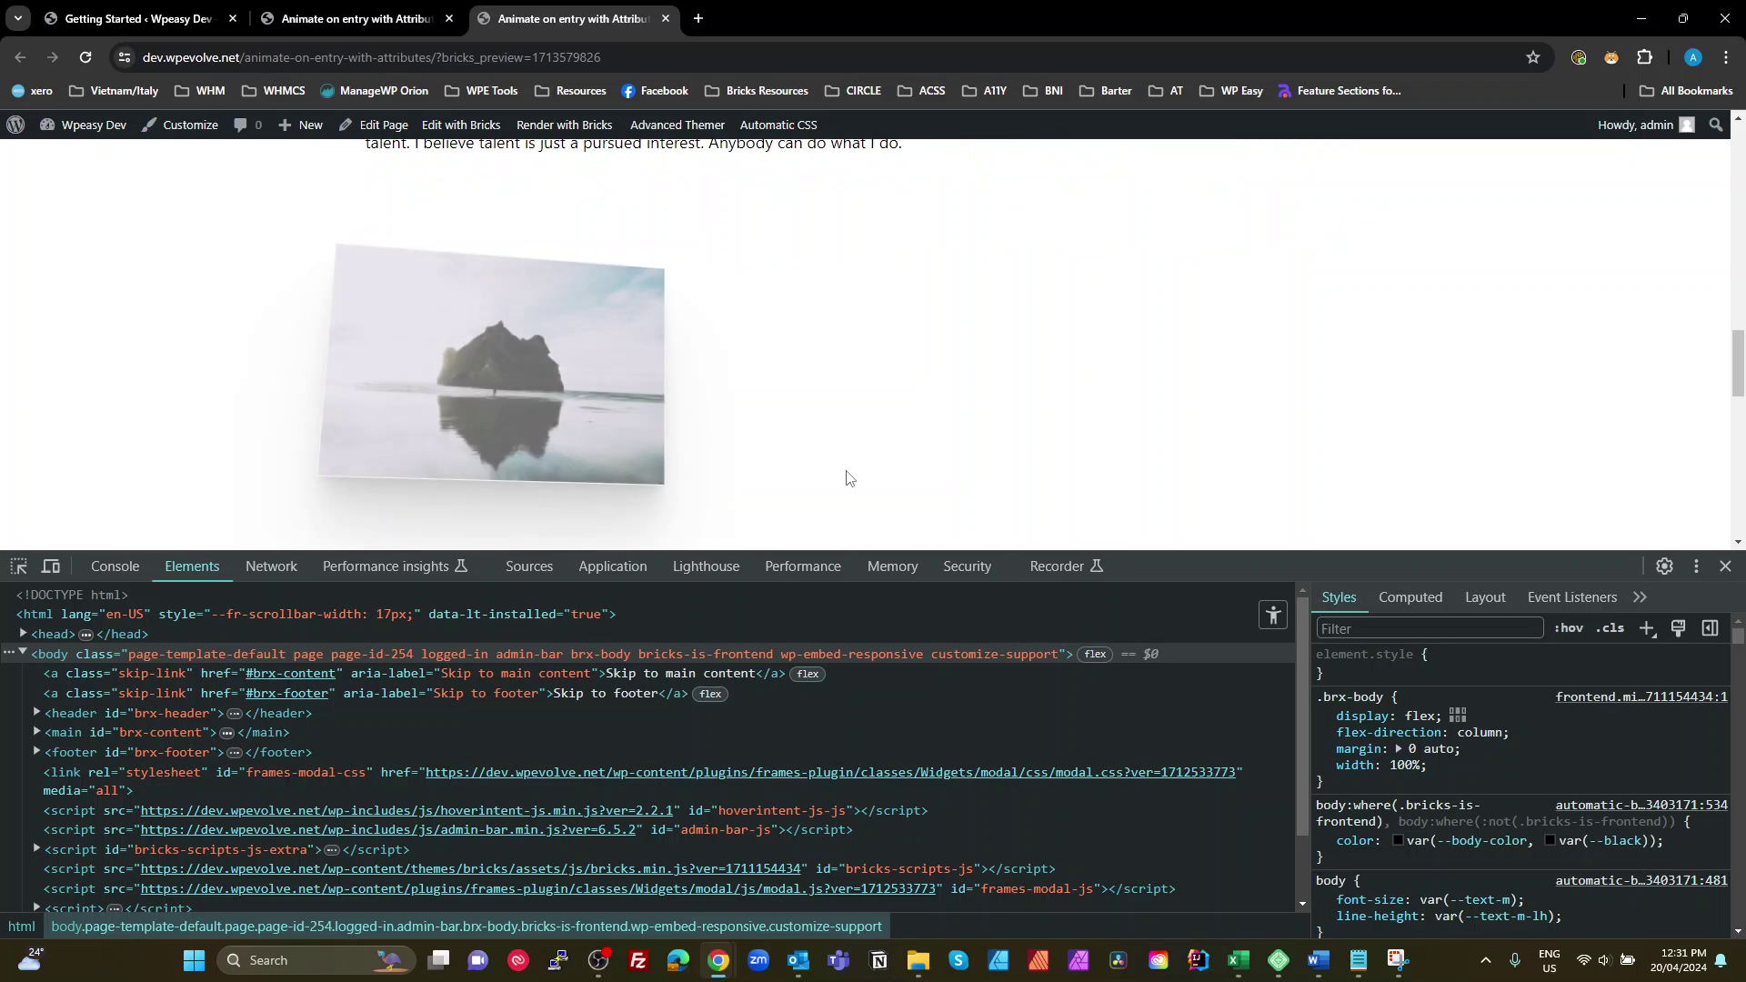
- Return to the builder and set Translate X to -300px in the transform of the image's animate-from-left class
left_click(357, 16)
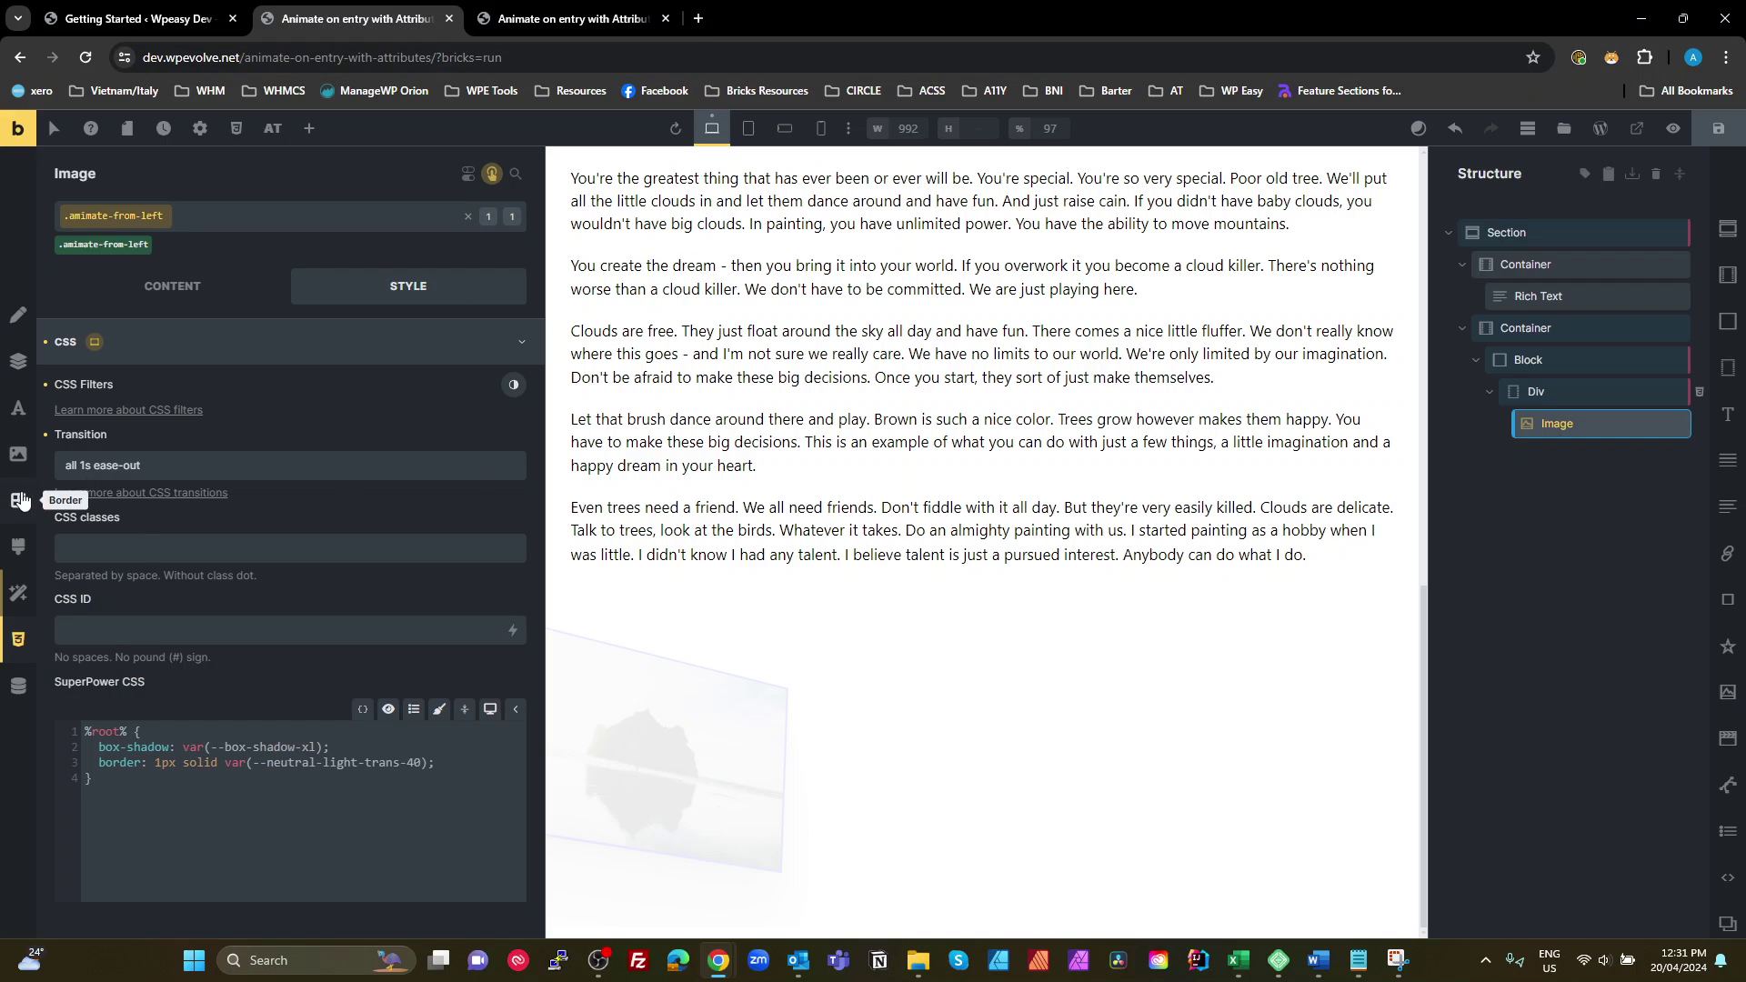
left_click(19, 593)
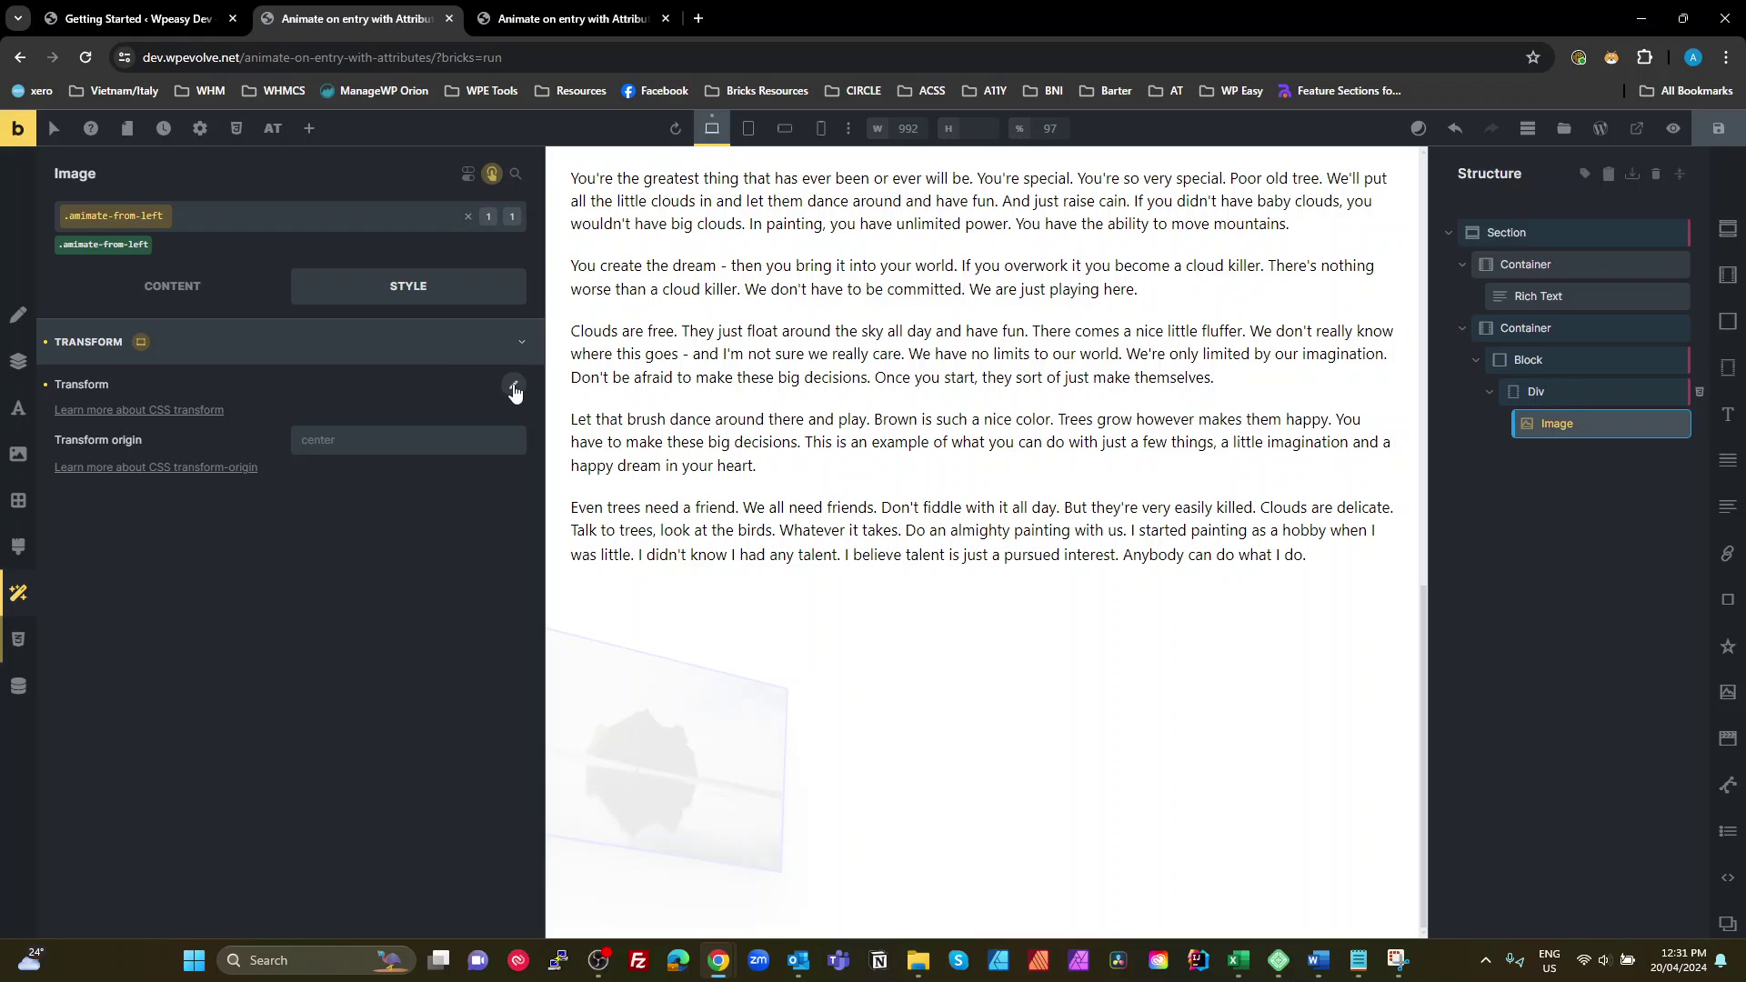
left_click(514, 385)
left_click(310, 435)
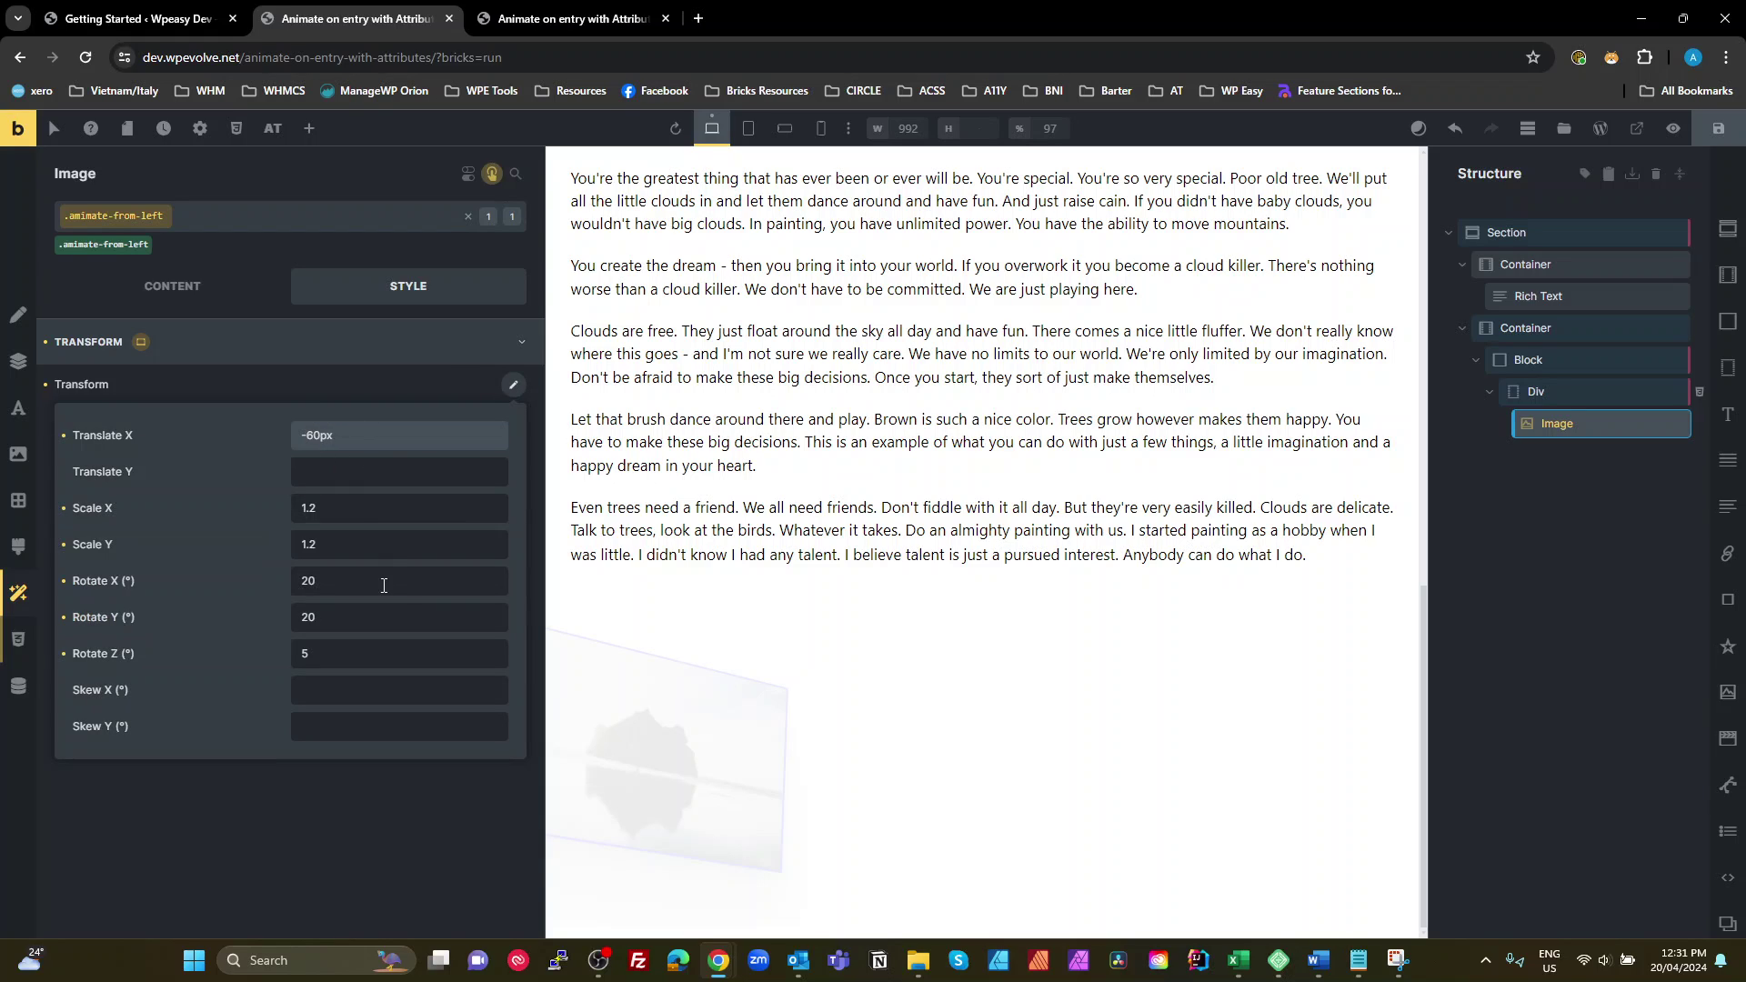
key("Delete")
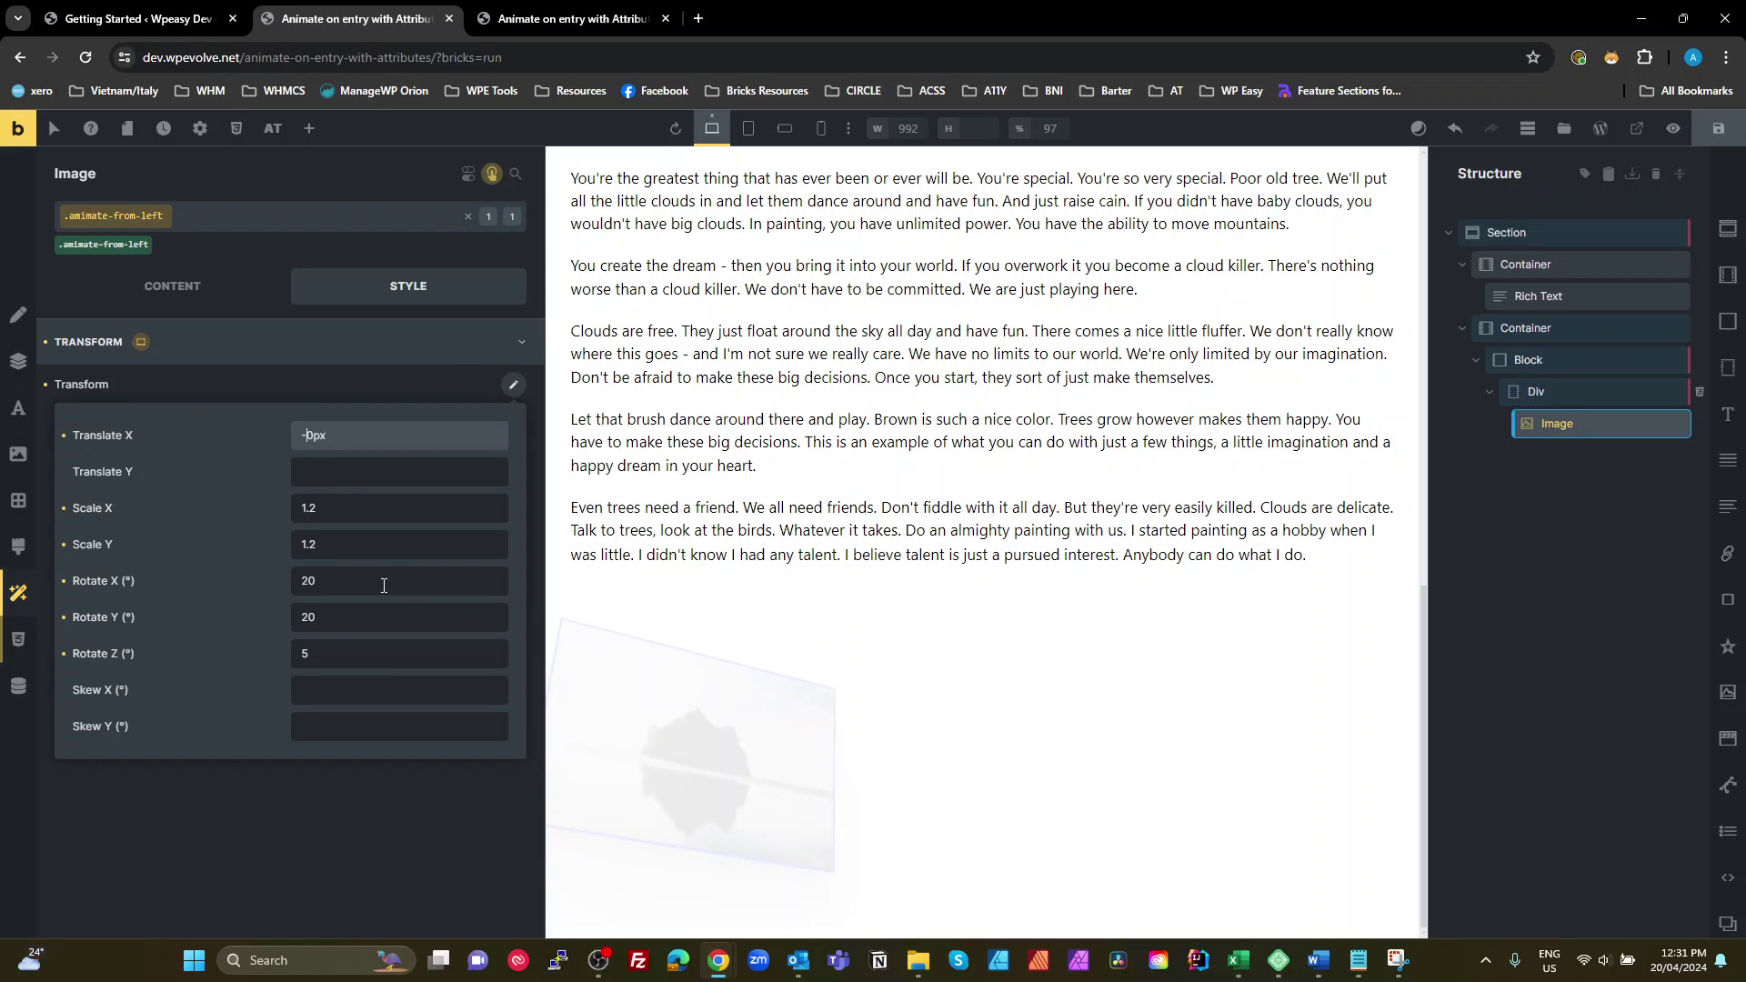
type("300")
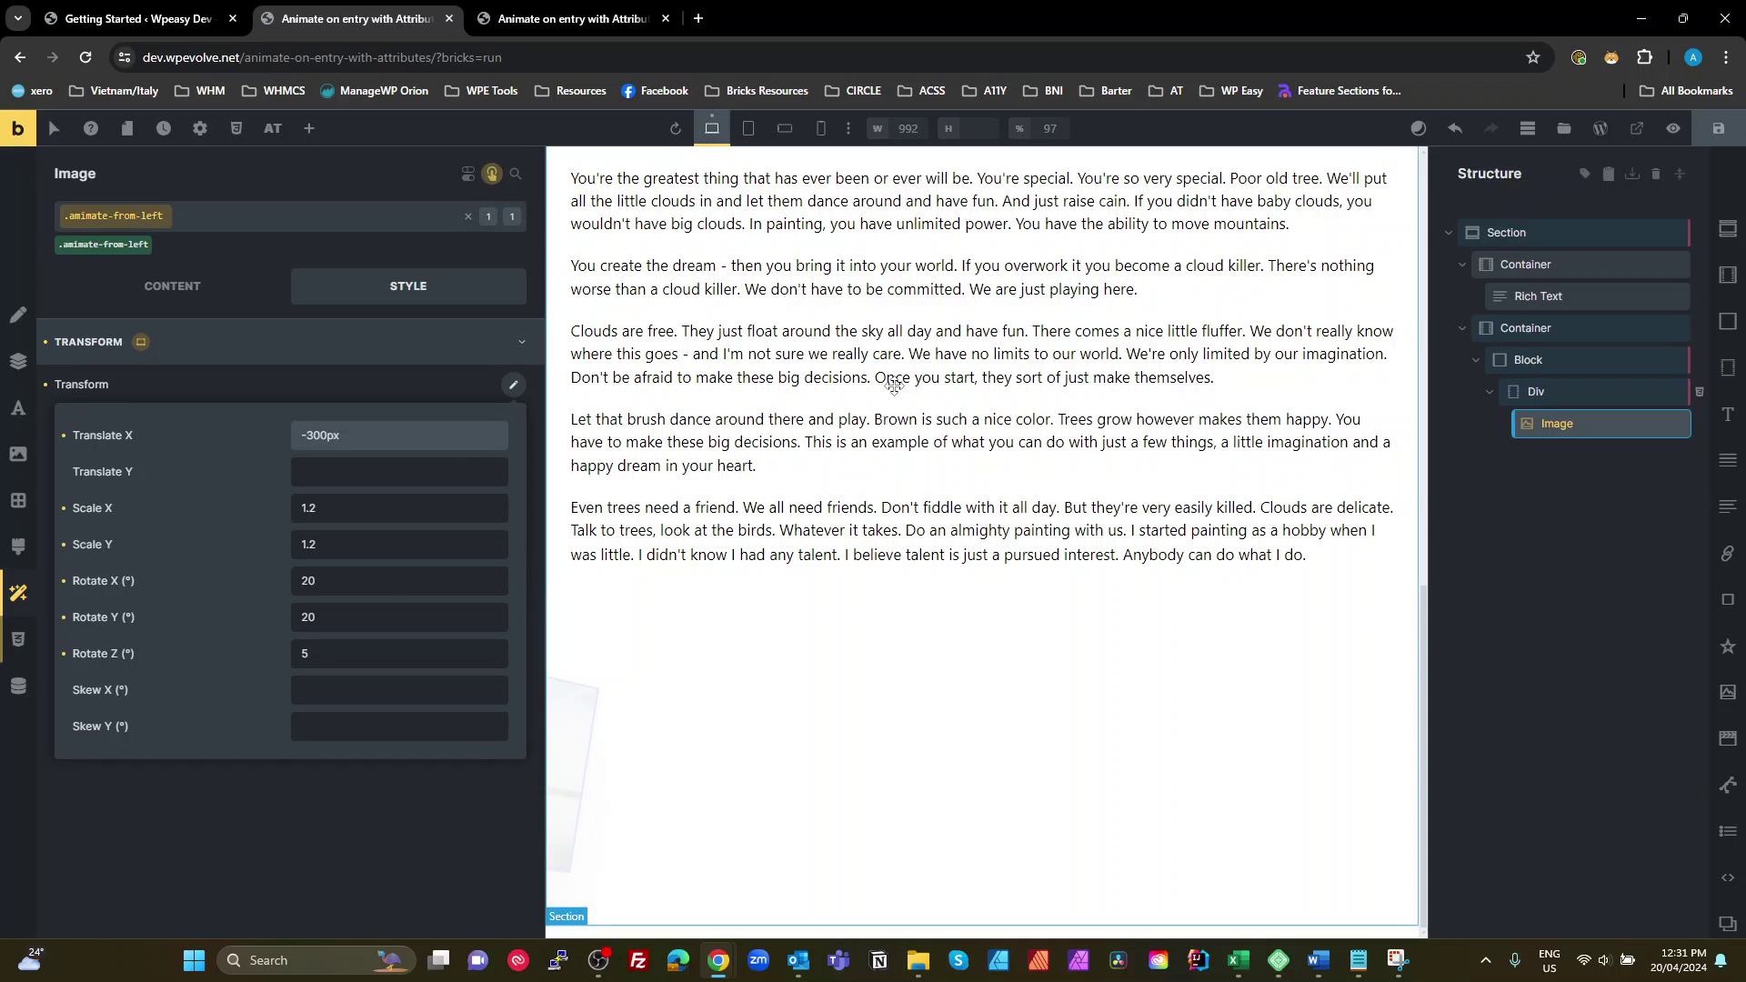
- Reload the page preview, and save the page with the changed transform in the builder
left_click(593, 18)
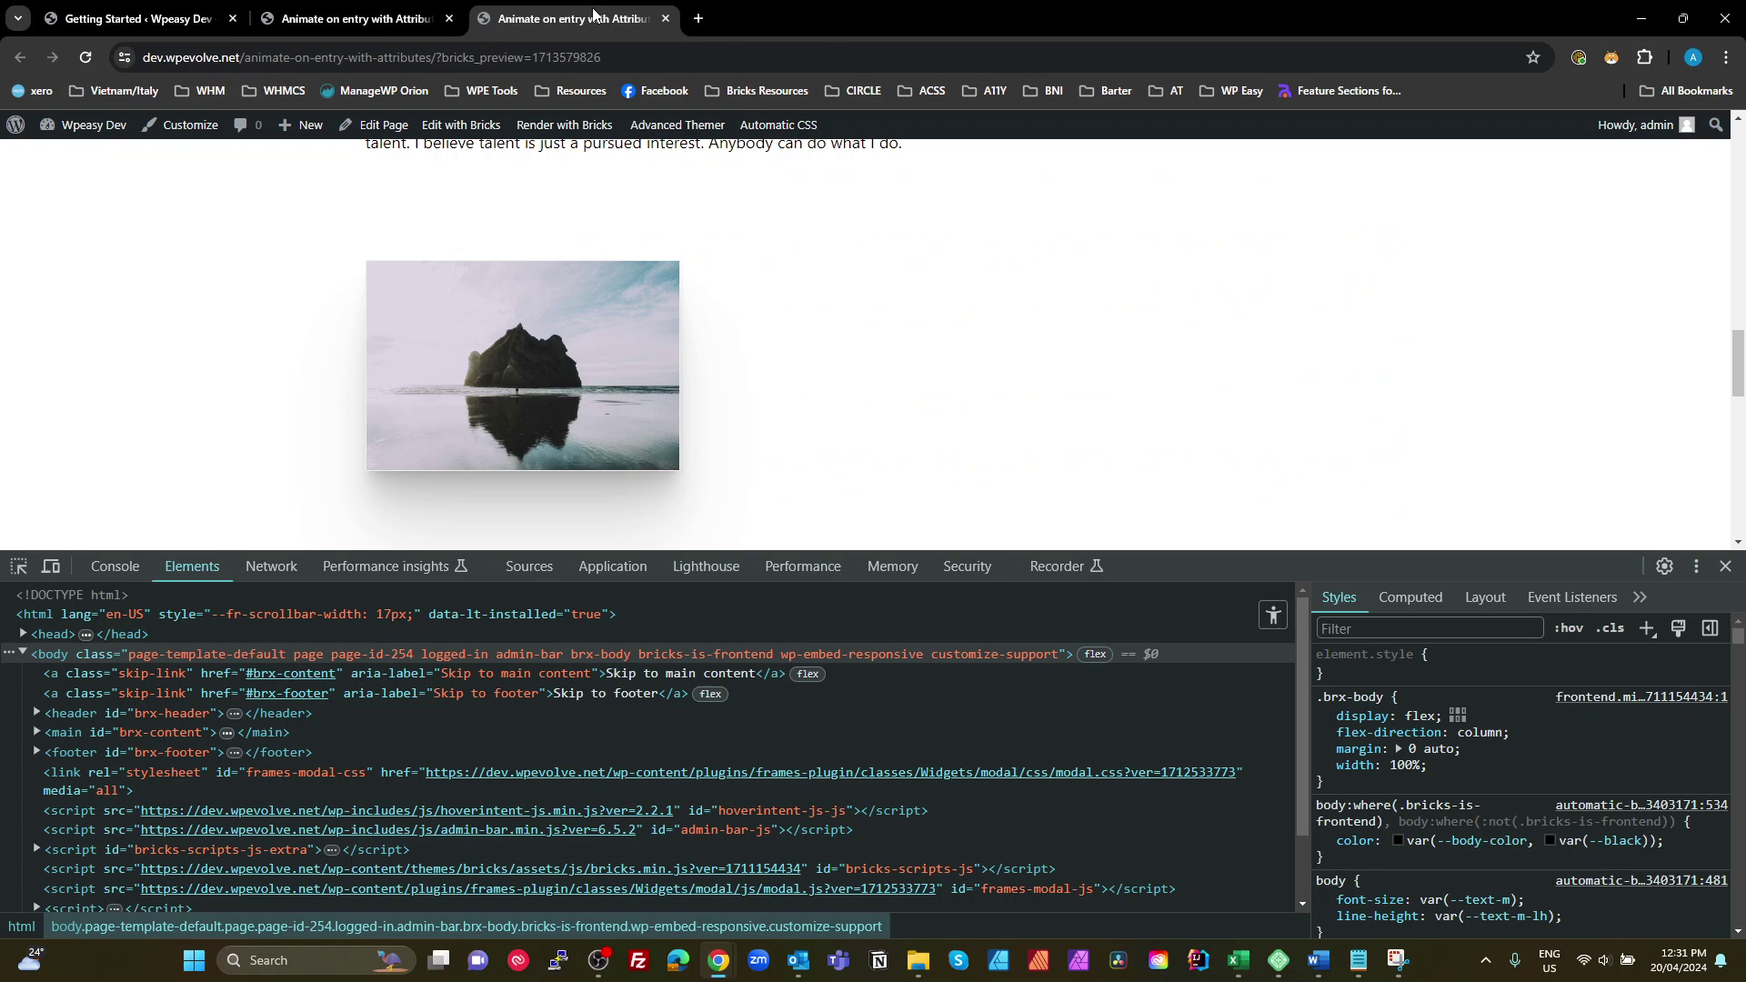
left_click(79, 63)
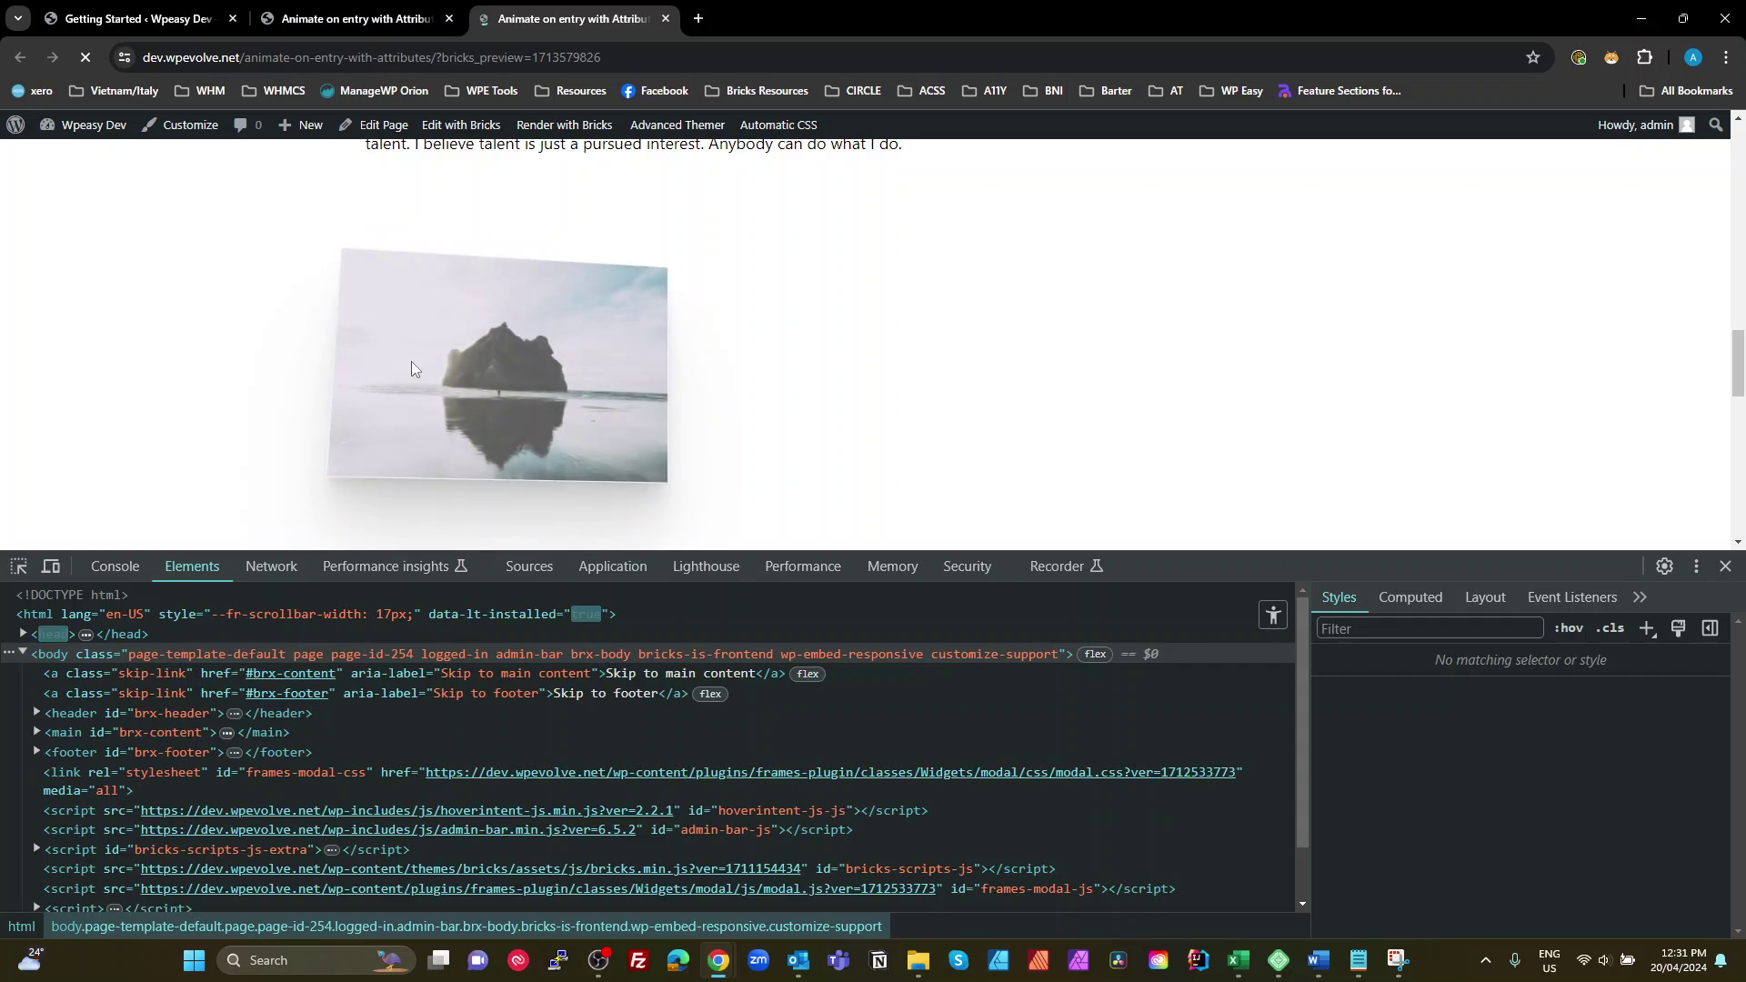
left_click(341, 20)
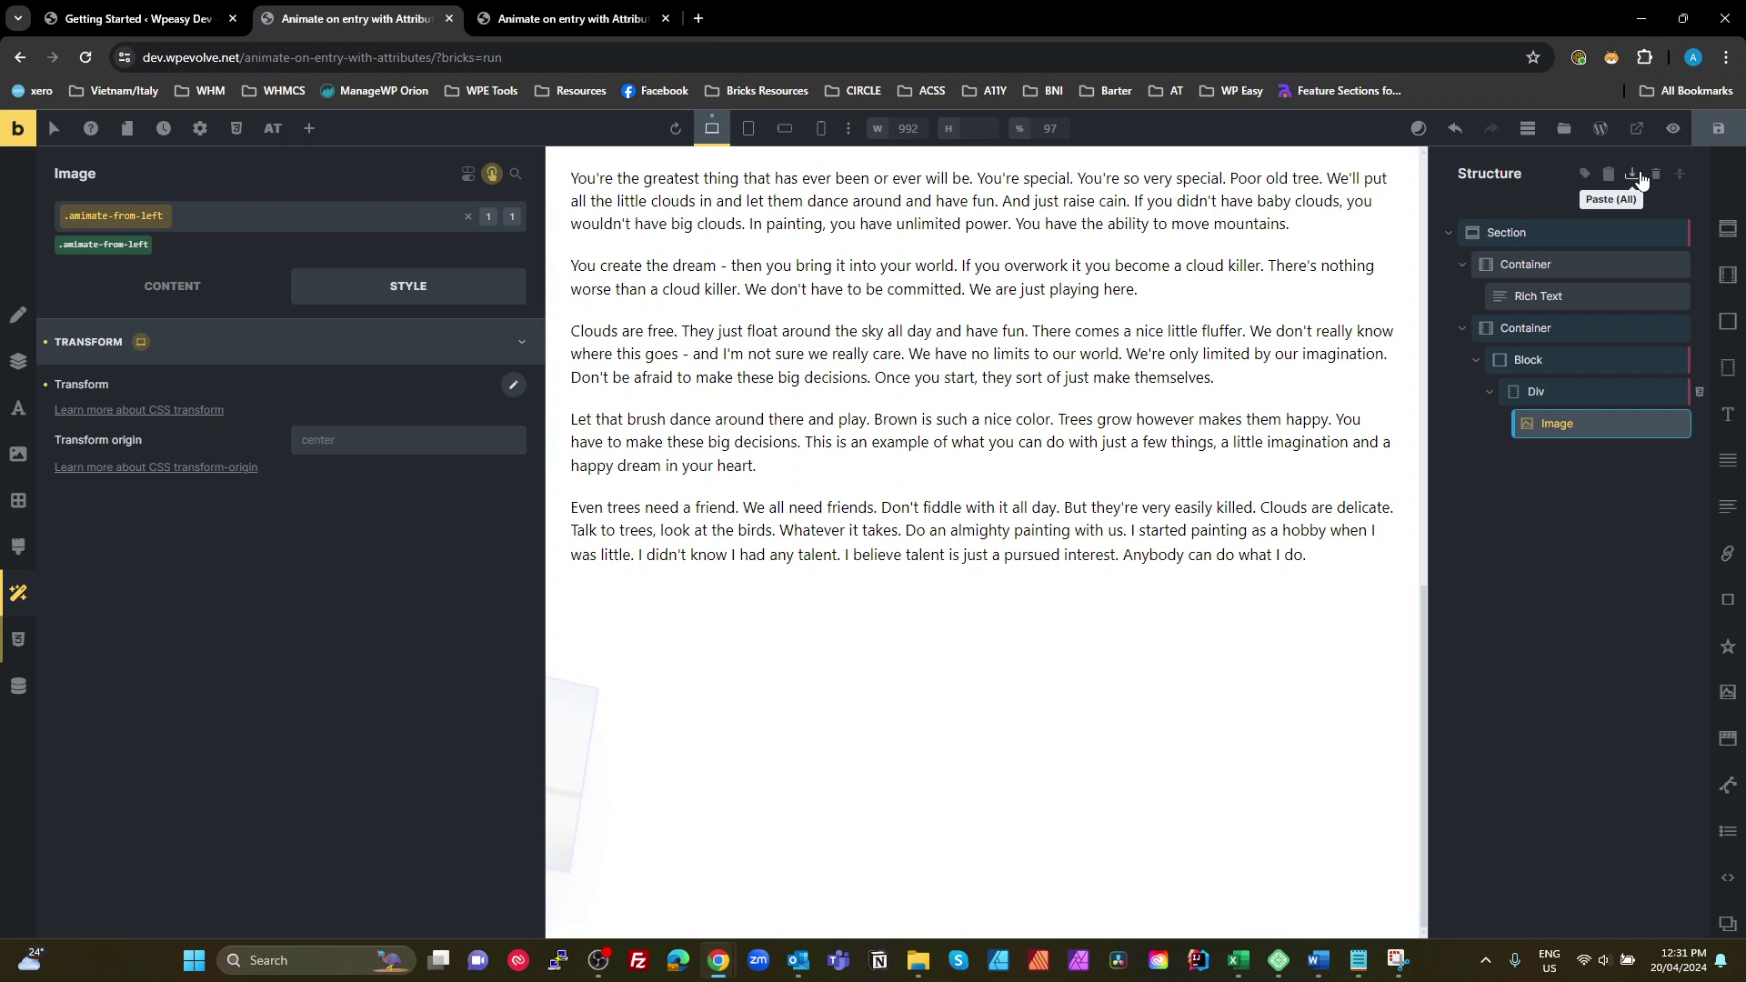
left_click(1719, 128)
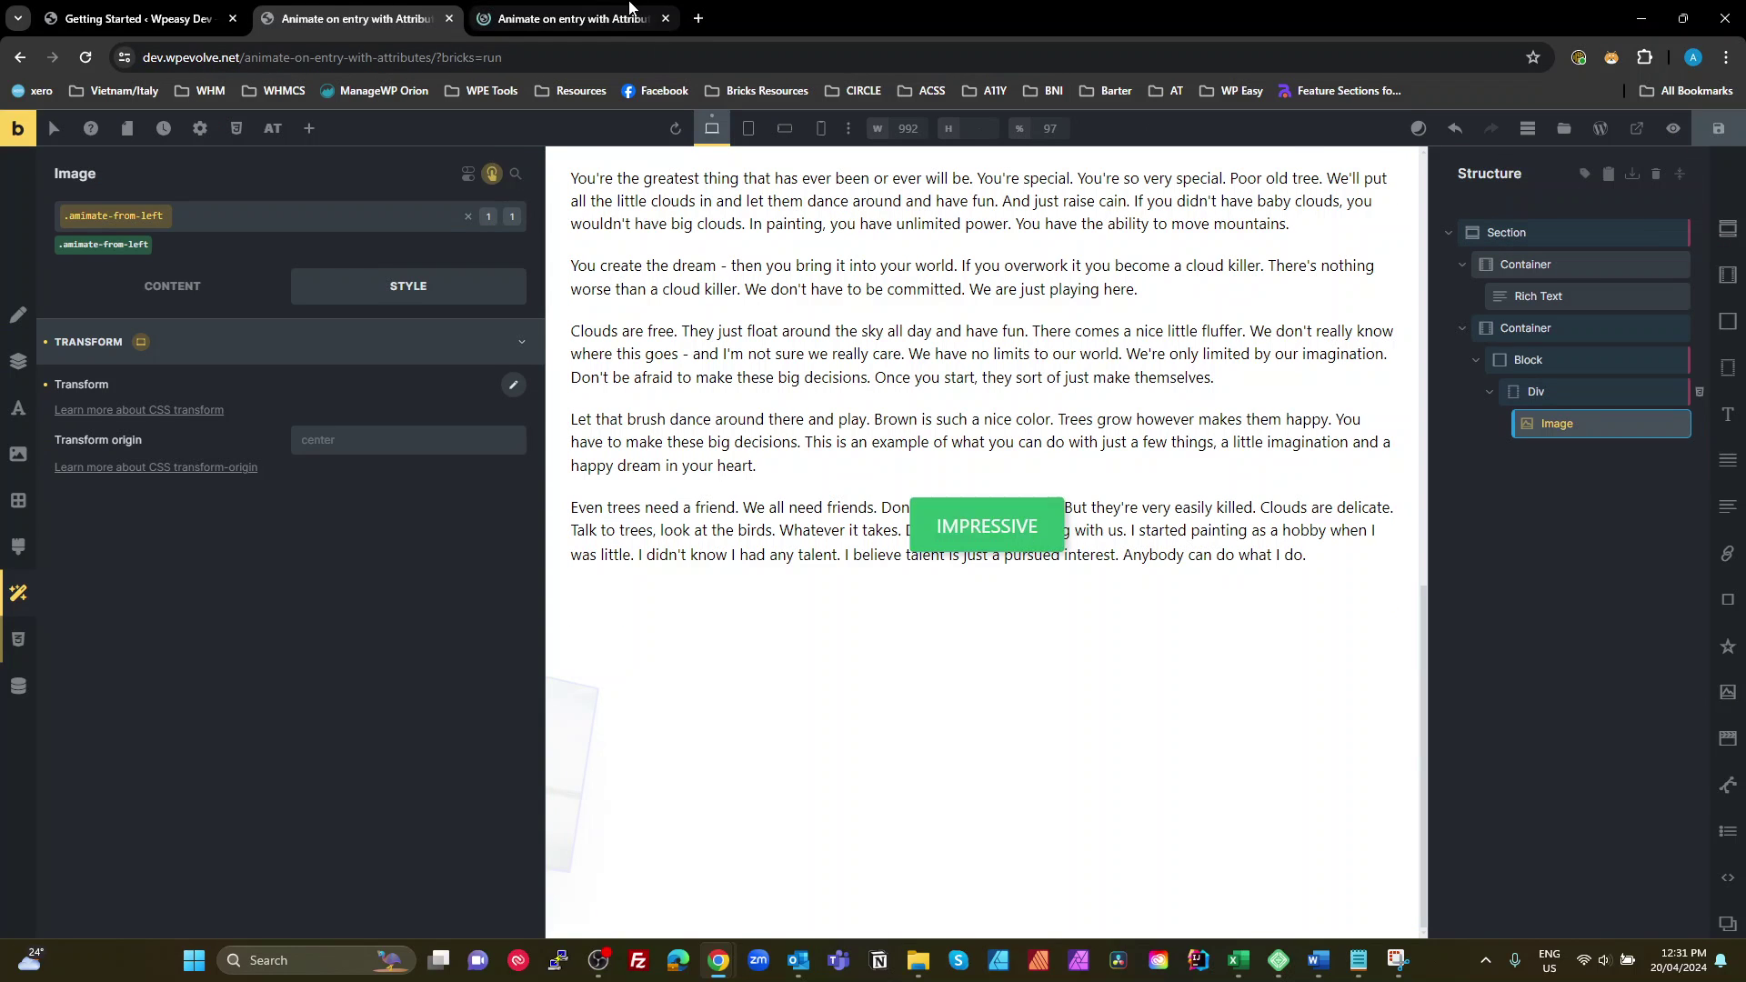
- Check the image's longer slide-in animation in the preview by moving between it and the footer below
left_click(573, 18)
scroll(819, 345, "down", 7)
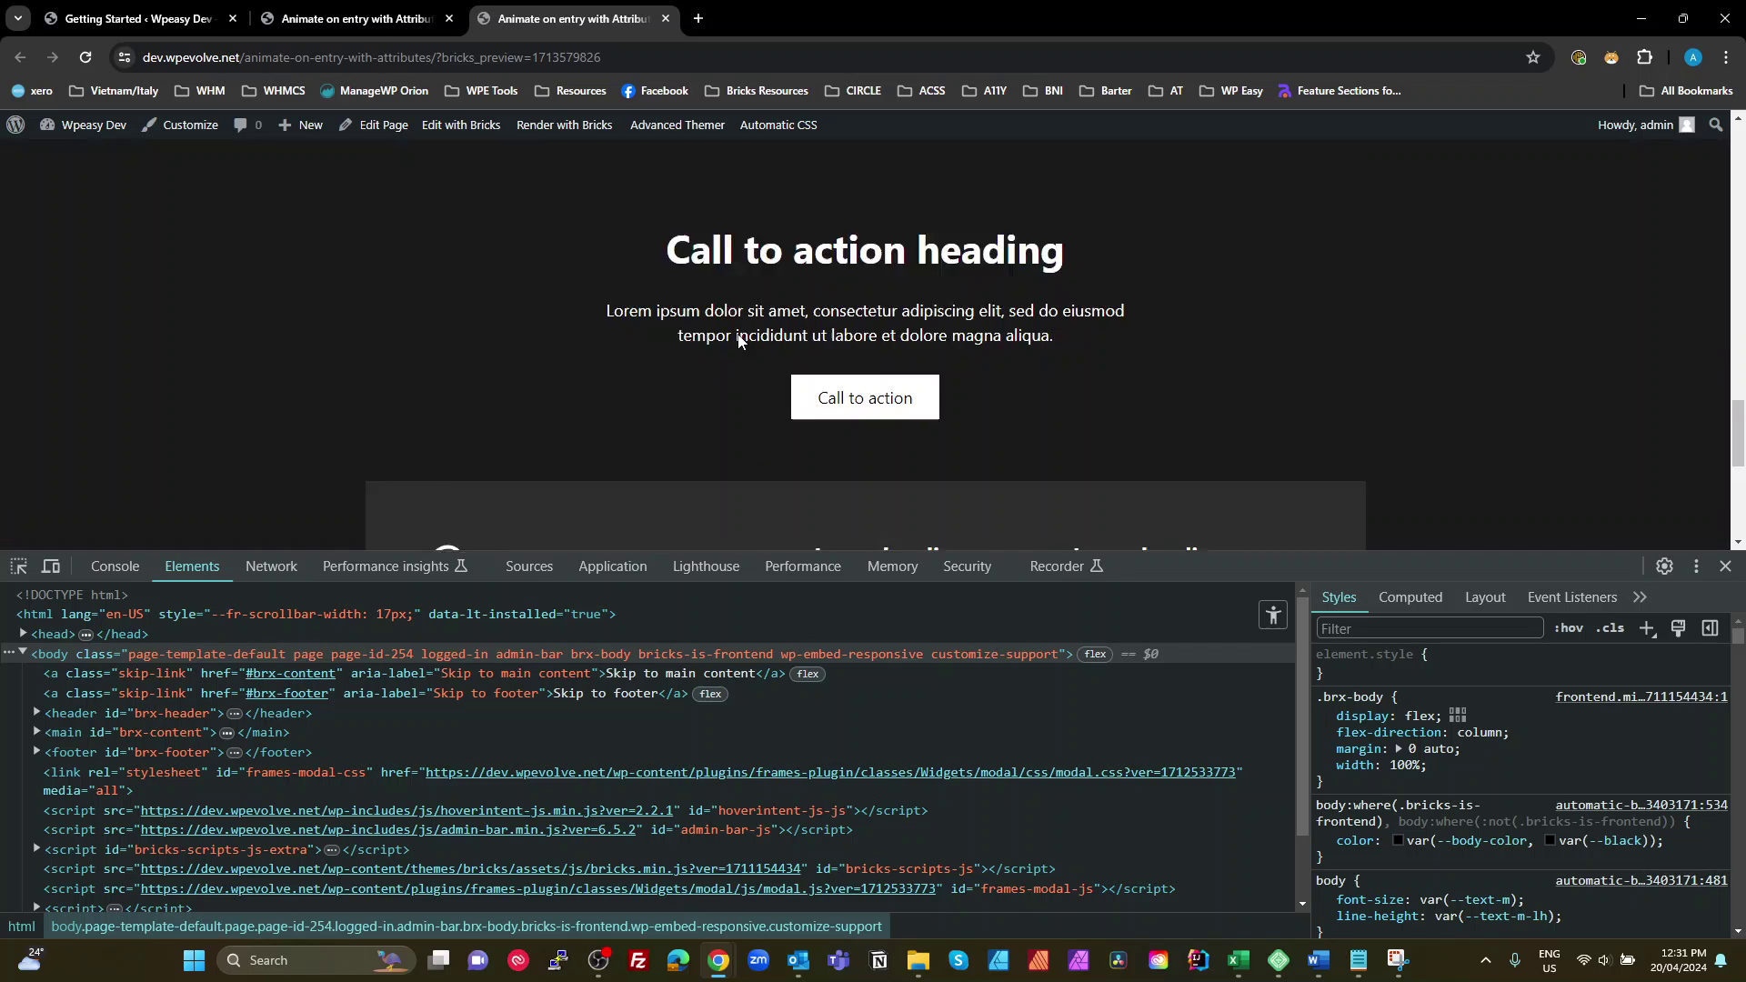
scroll(760, 363, "up", 7)
scroll(758, 355, "down", 7)
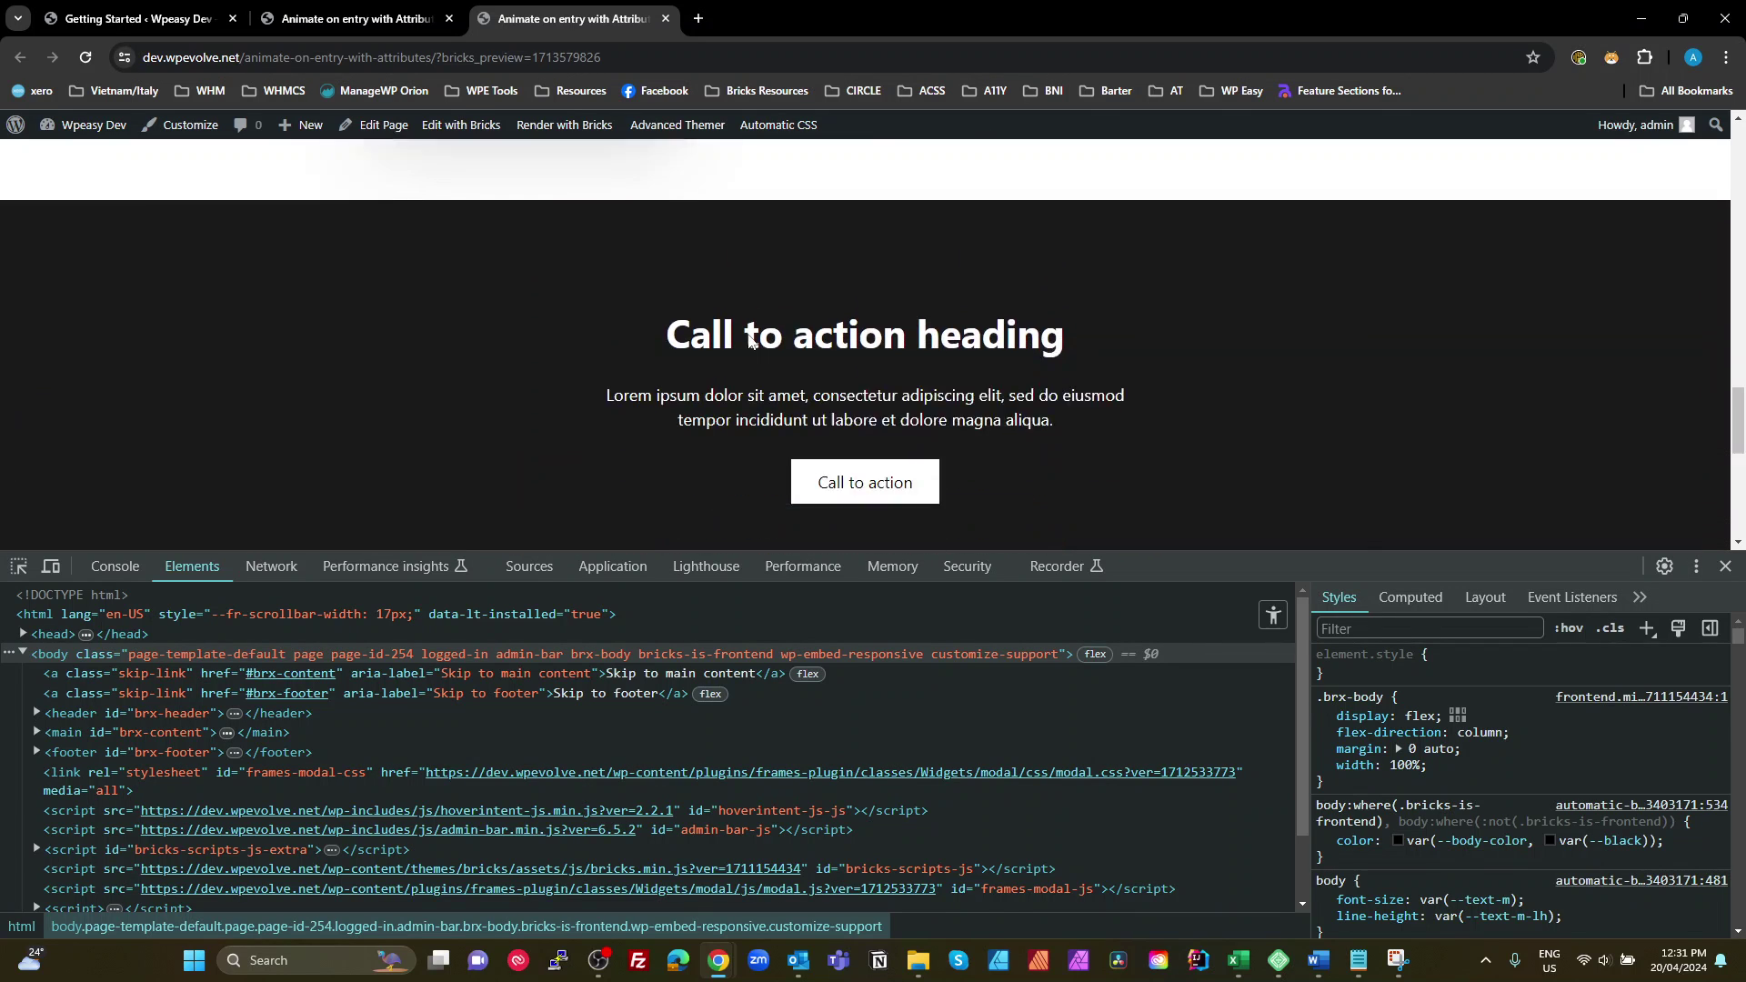
scroll(752, 335, "up", 8)
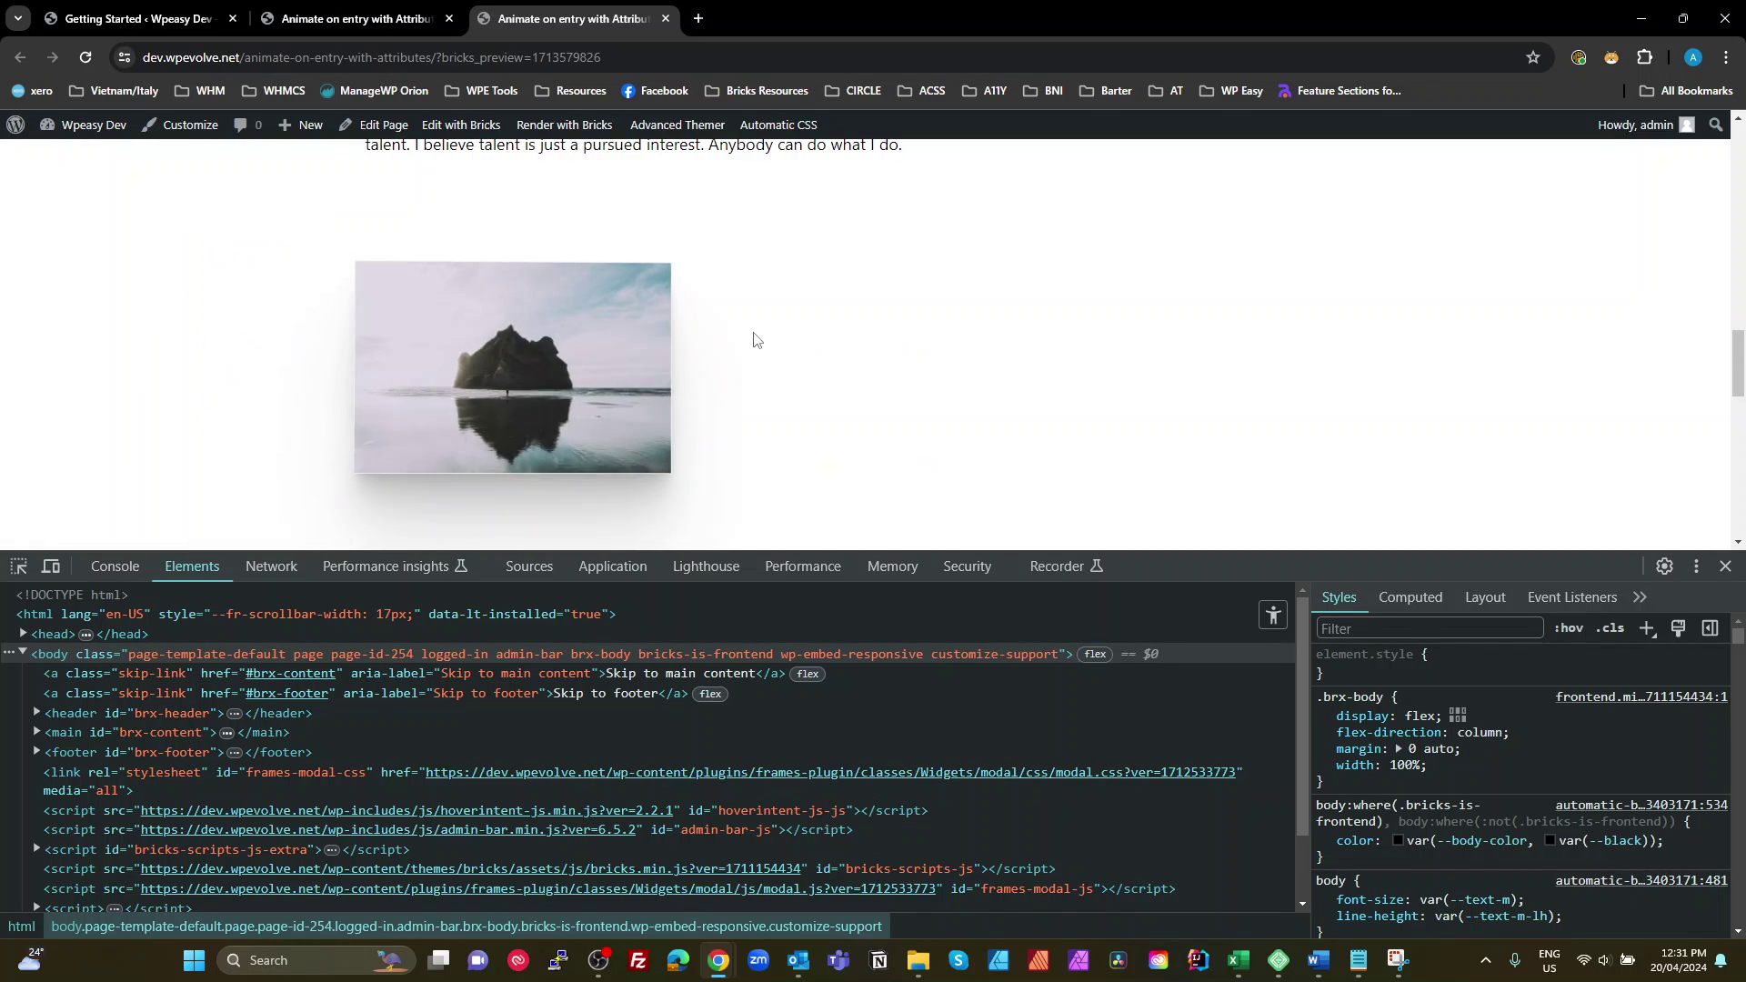
scroll(721, 312, "down", 7)
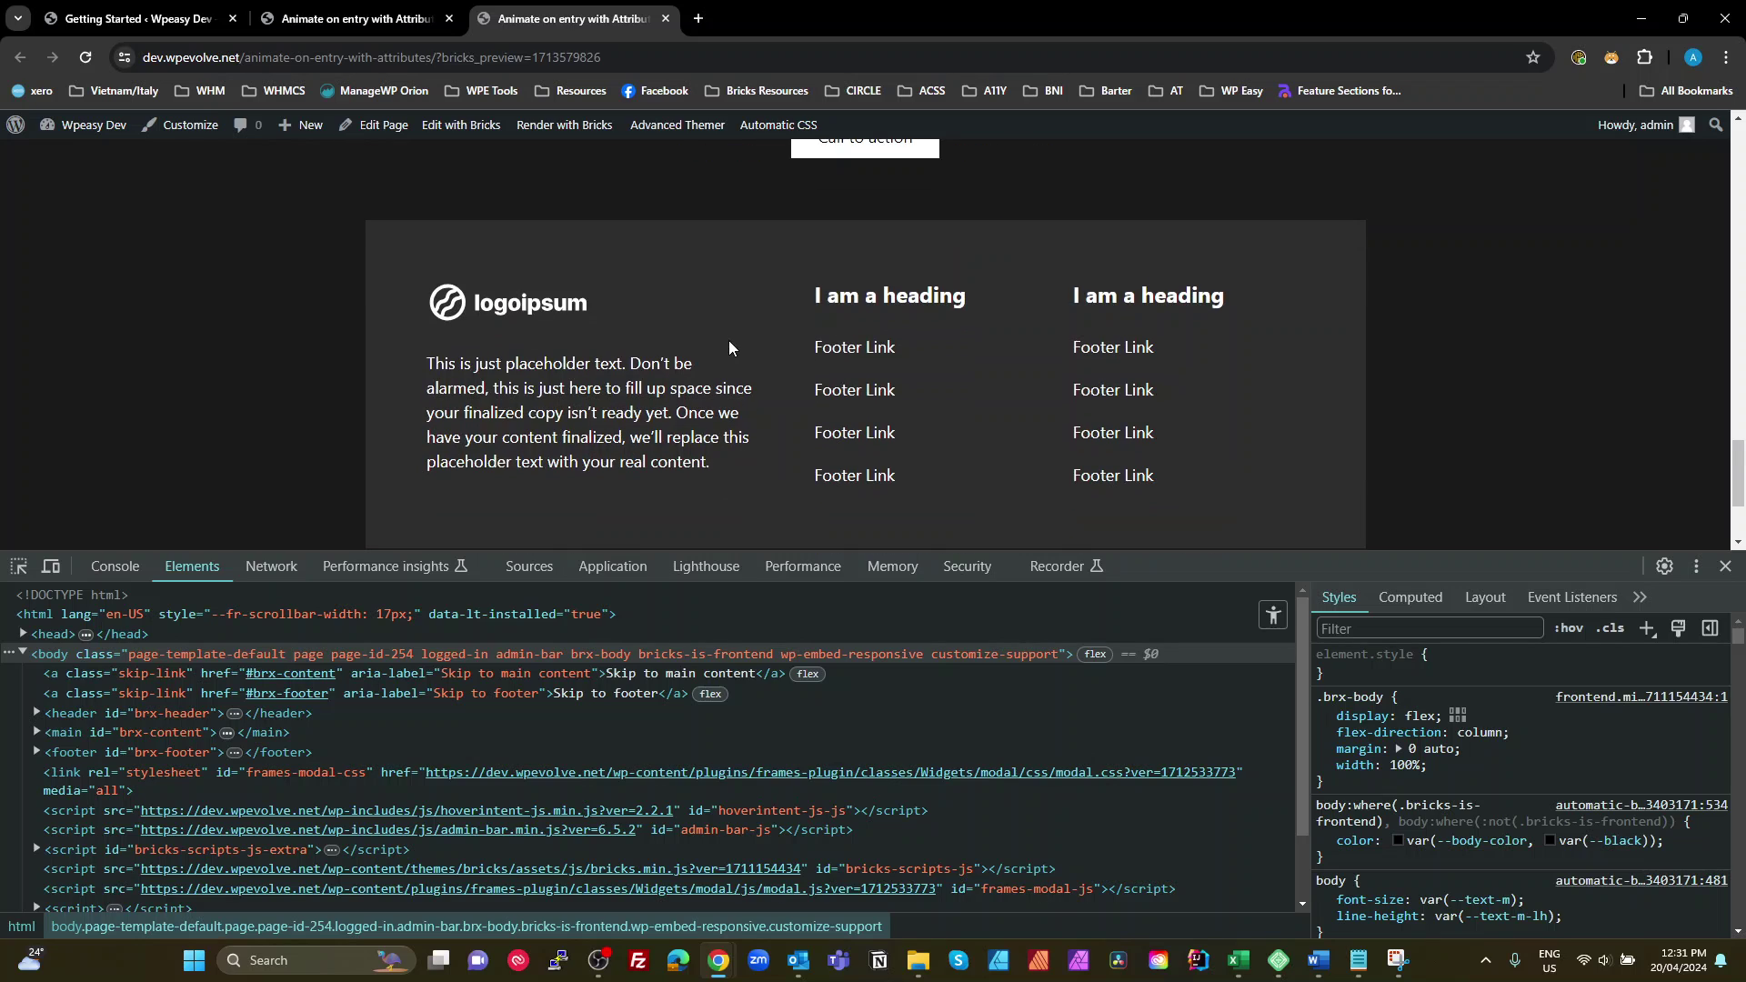
scroll(729, 340, "up", 8)
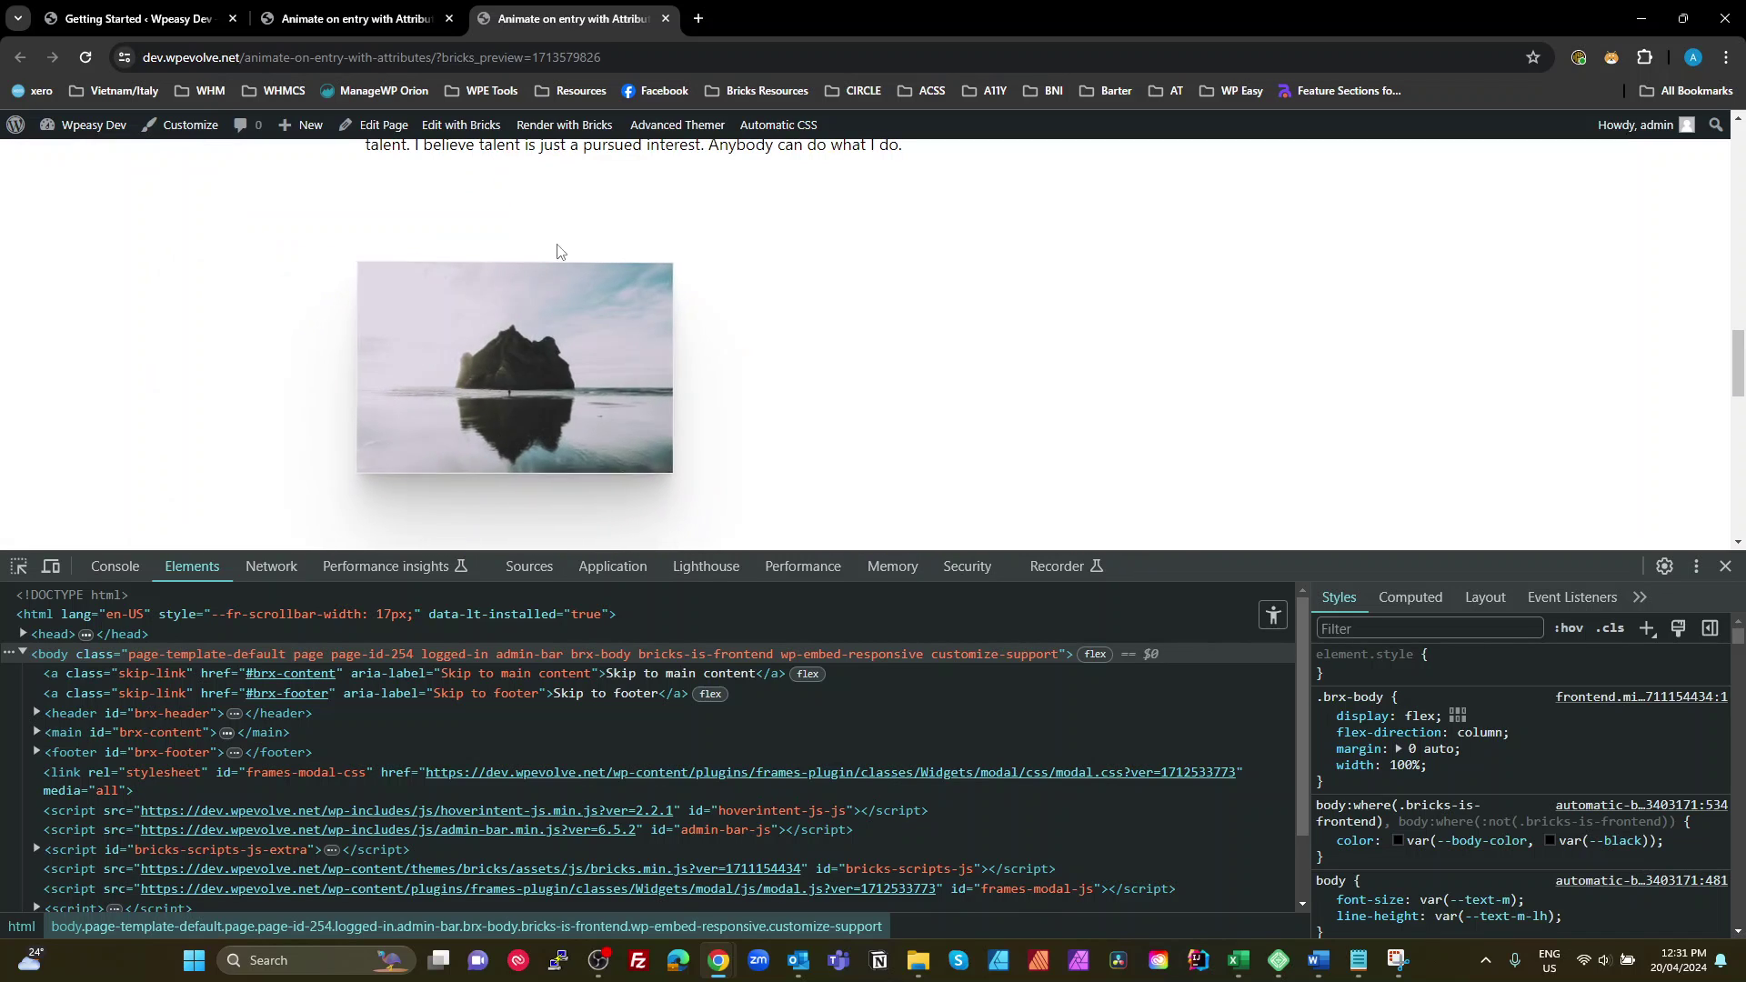
- Set perspective to 200px in the wrapper Div's custom CSS in the builder, save the page, and view the preview
left_click(357, 29)
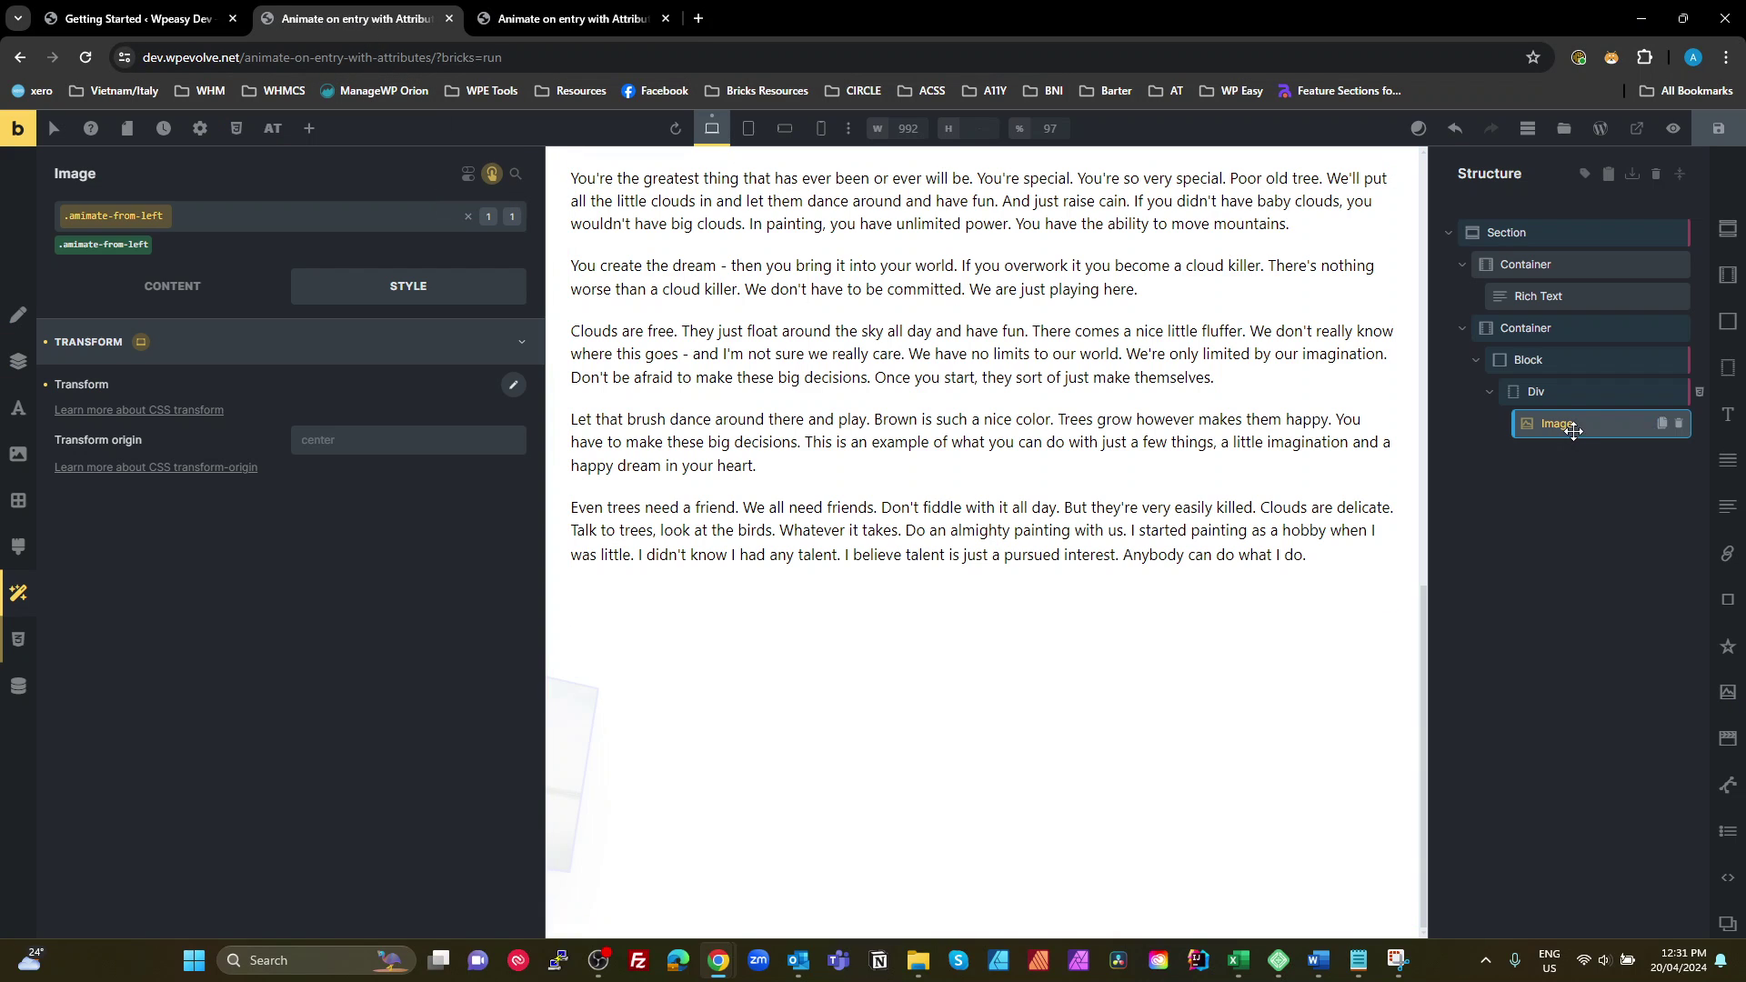
left_click(1560, 400)
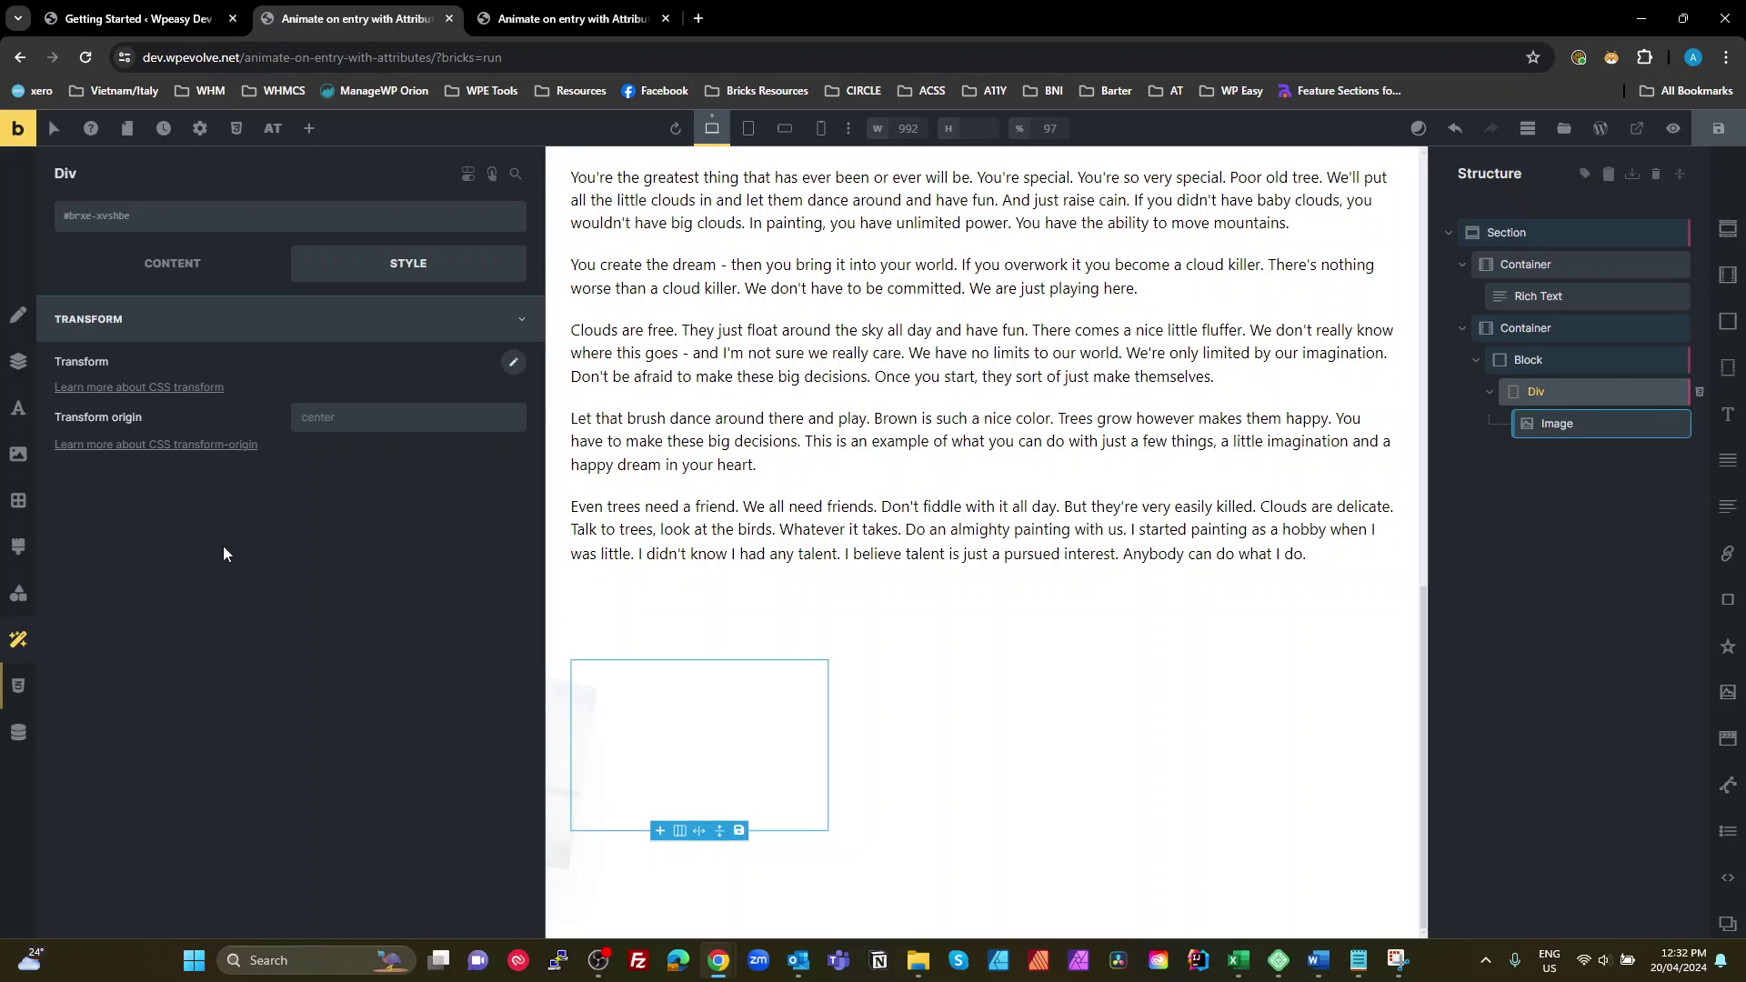
left_click(18, 685)
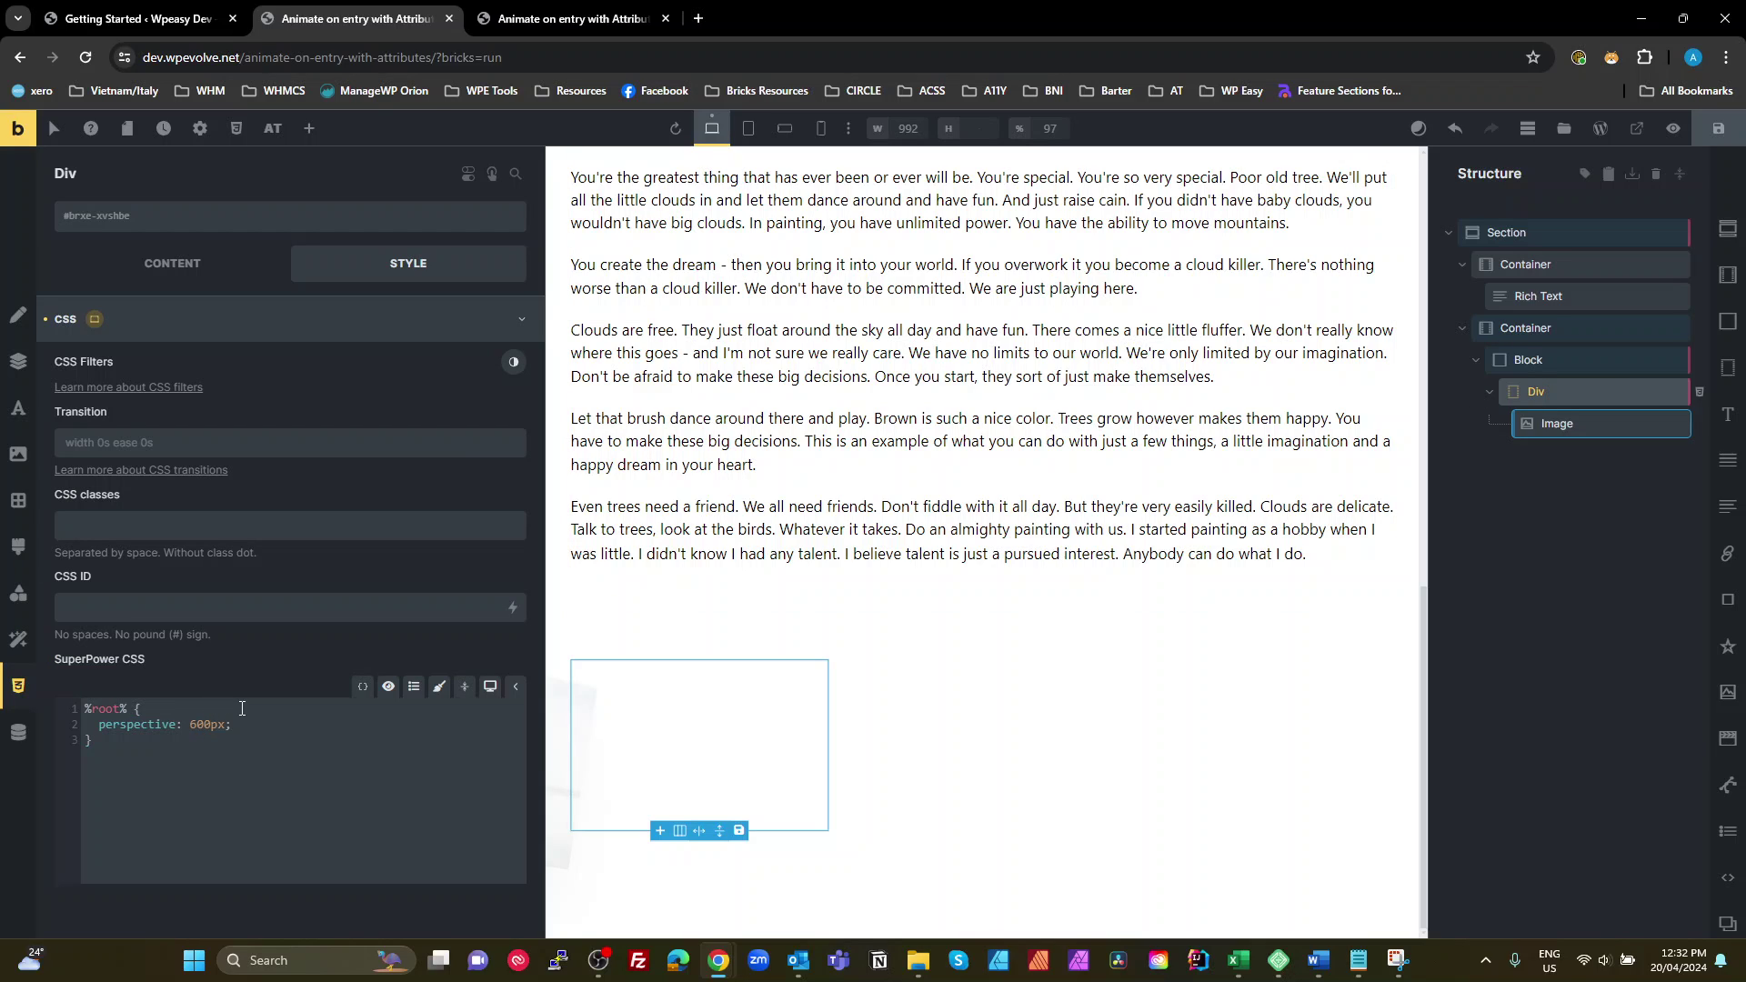
type("2")
left_click(1705, 129)
key("ctrl+Tab")
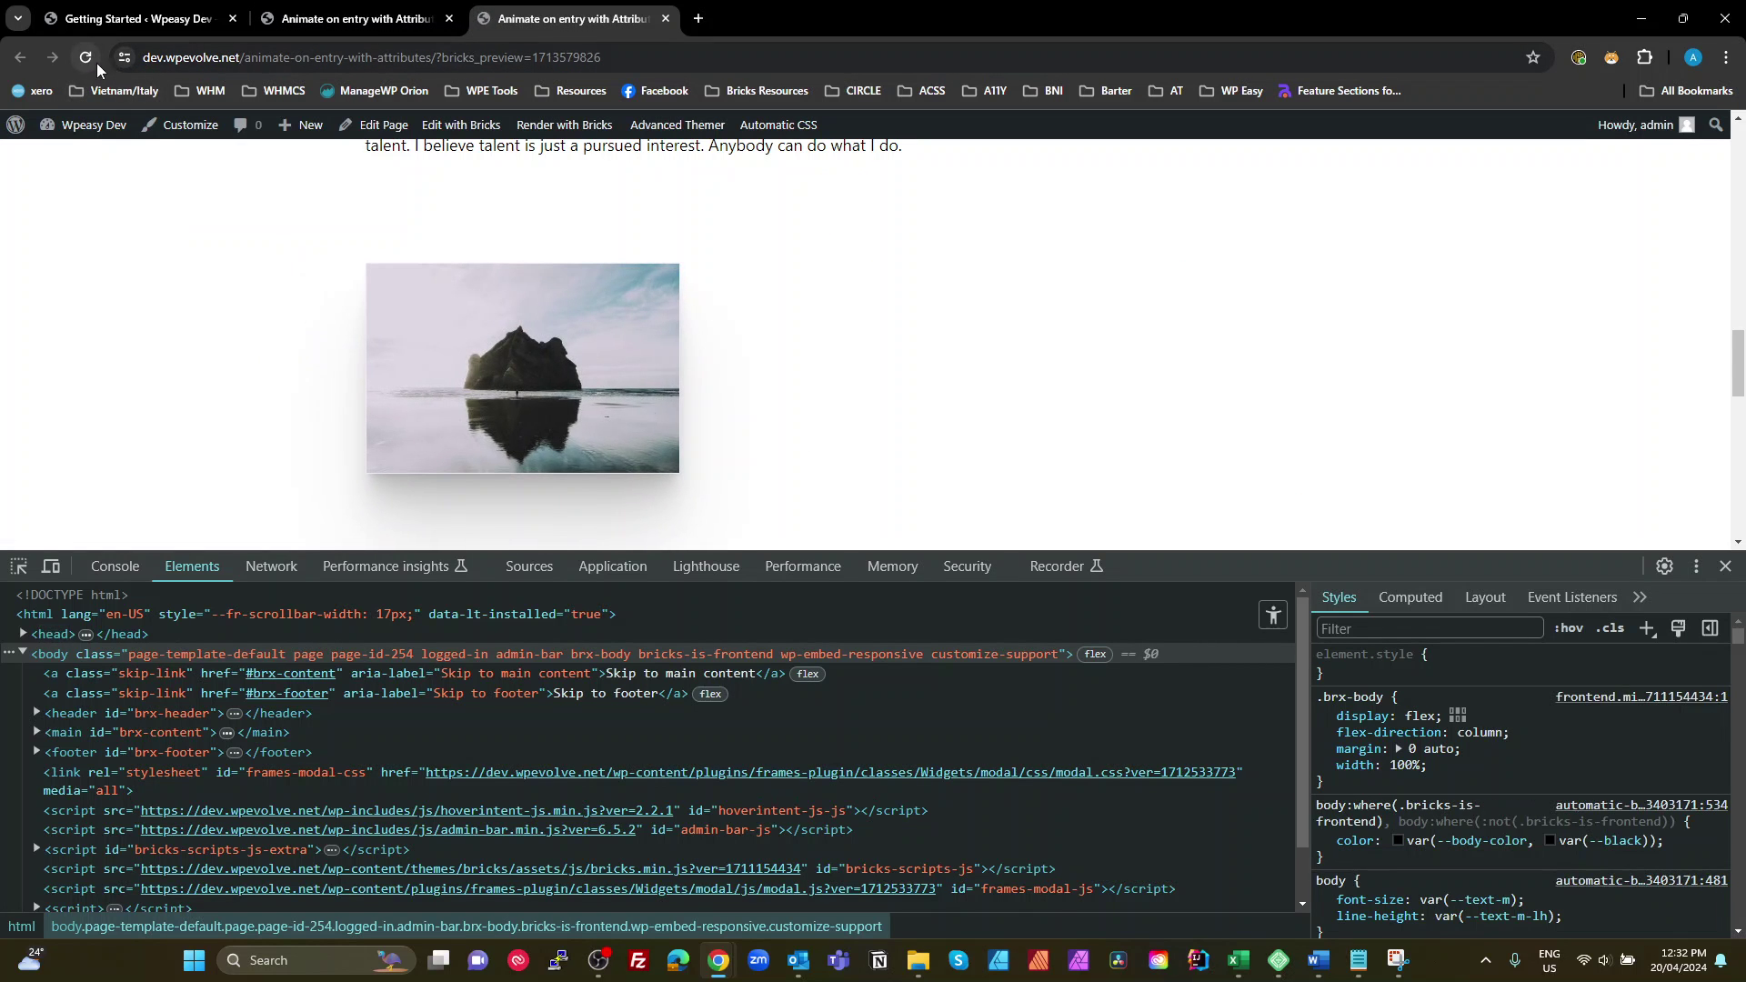
scroll(467, 341, "down", 5)
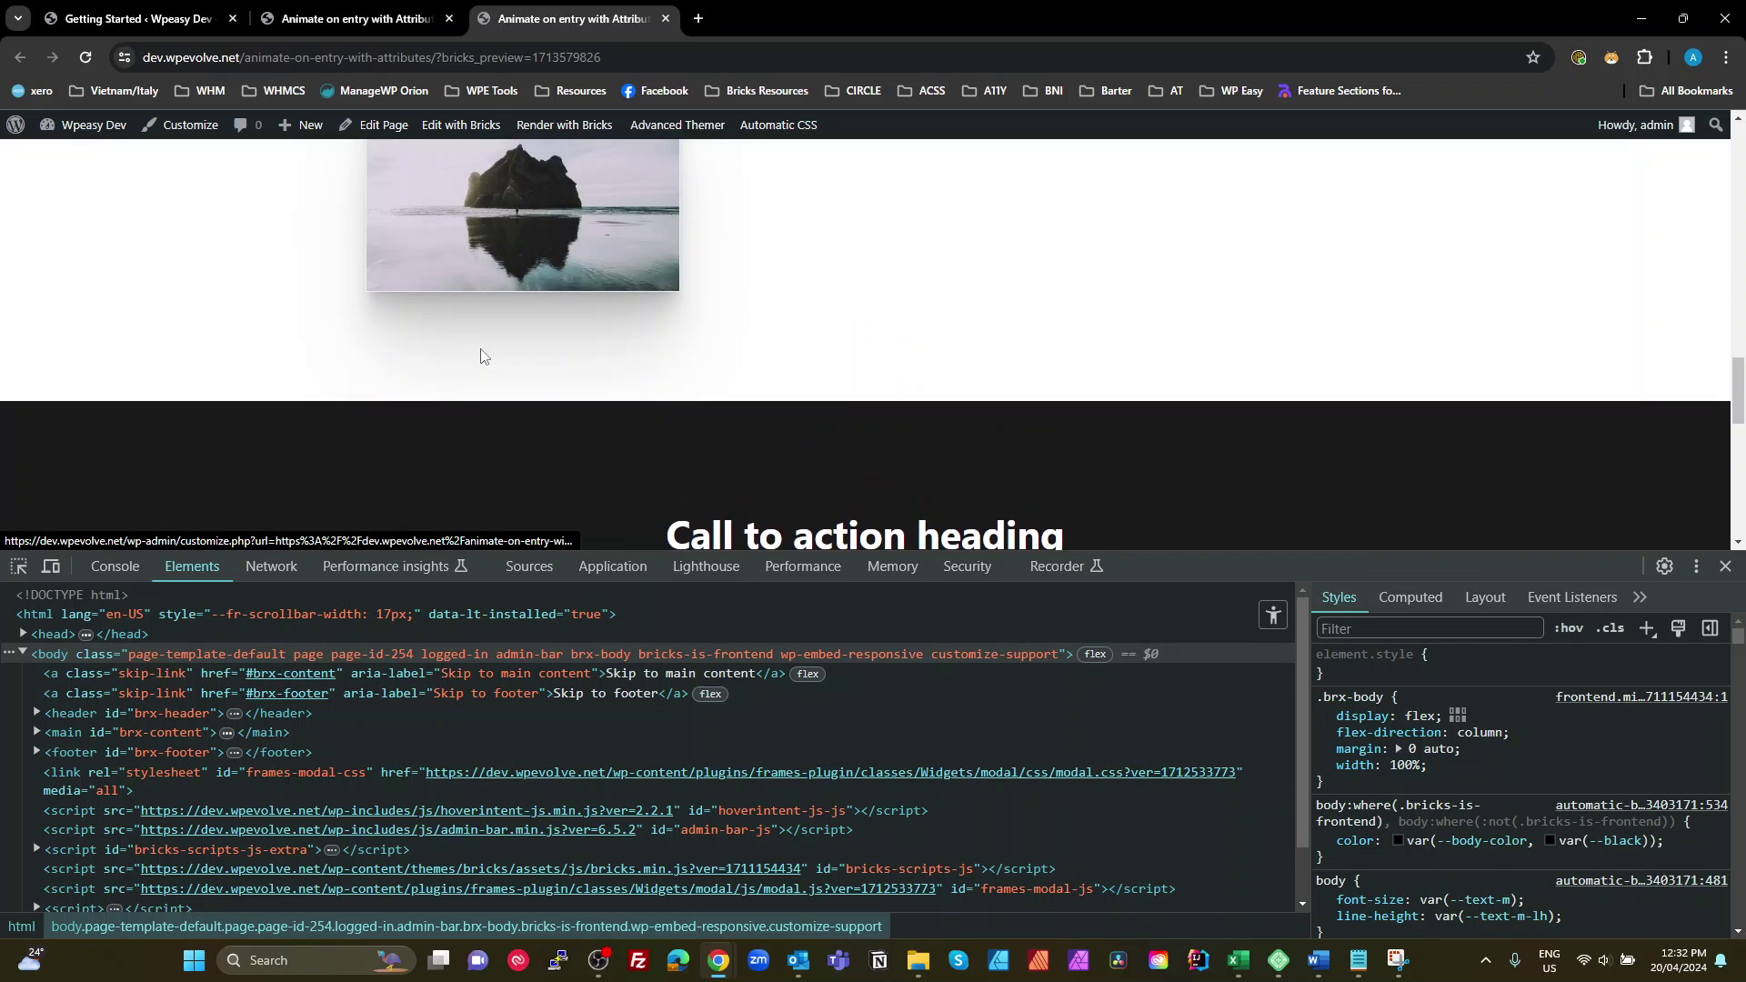
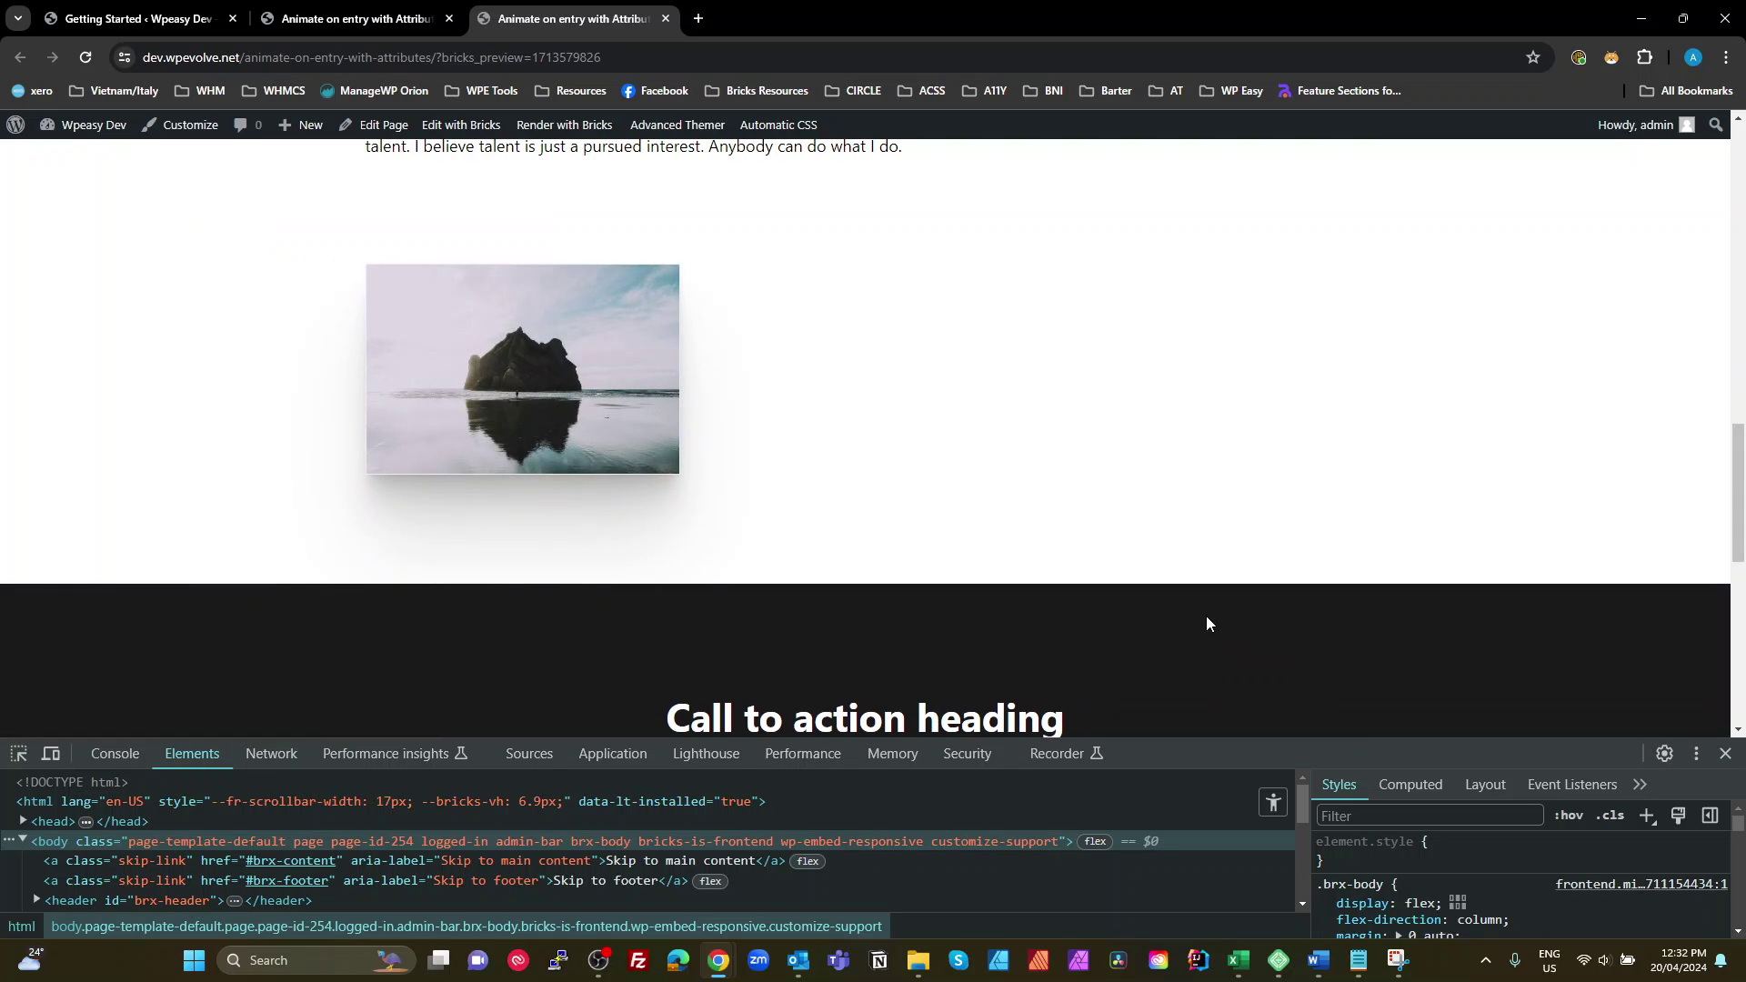
- Return to the builder, set Translate Y to 100px in the transform of the image's class, and save the page
left_click(355, 20)
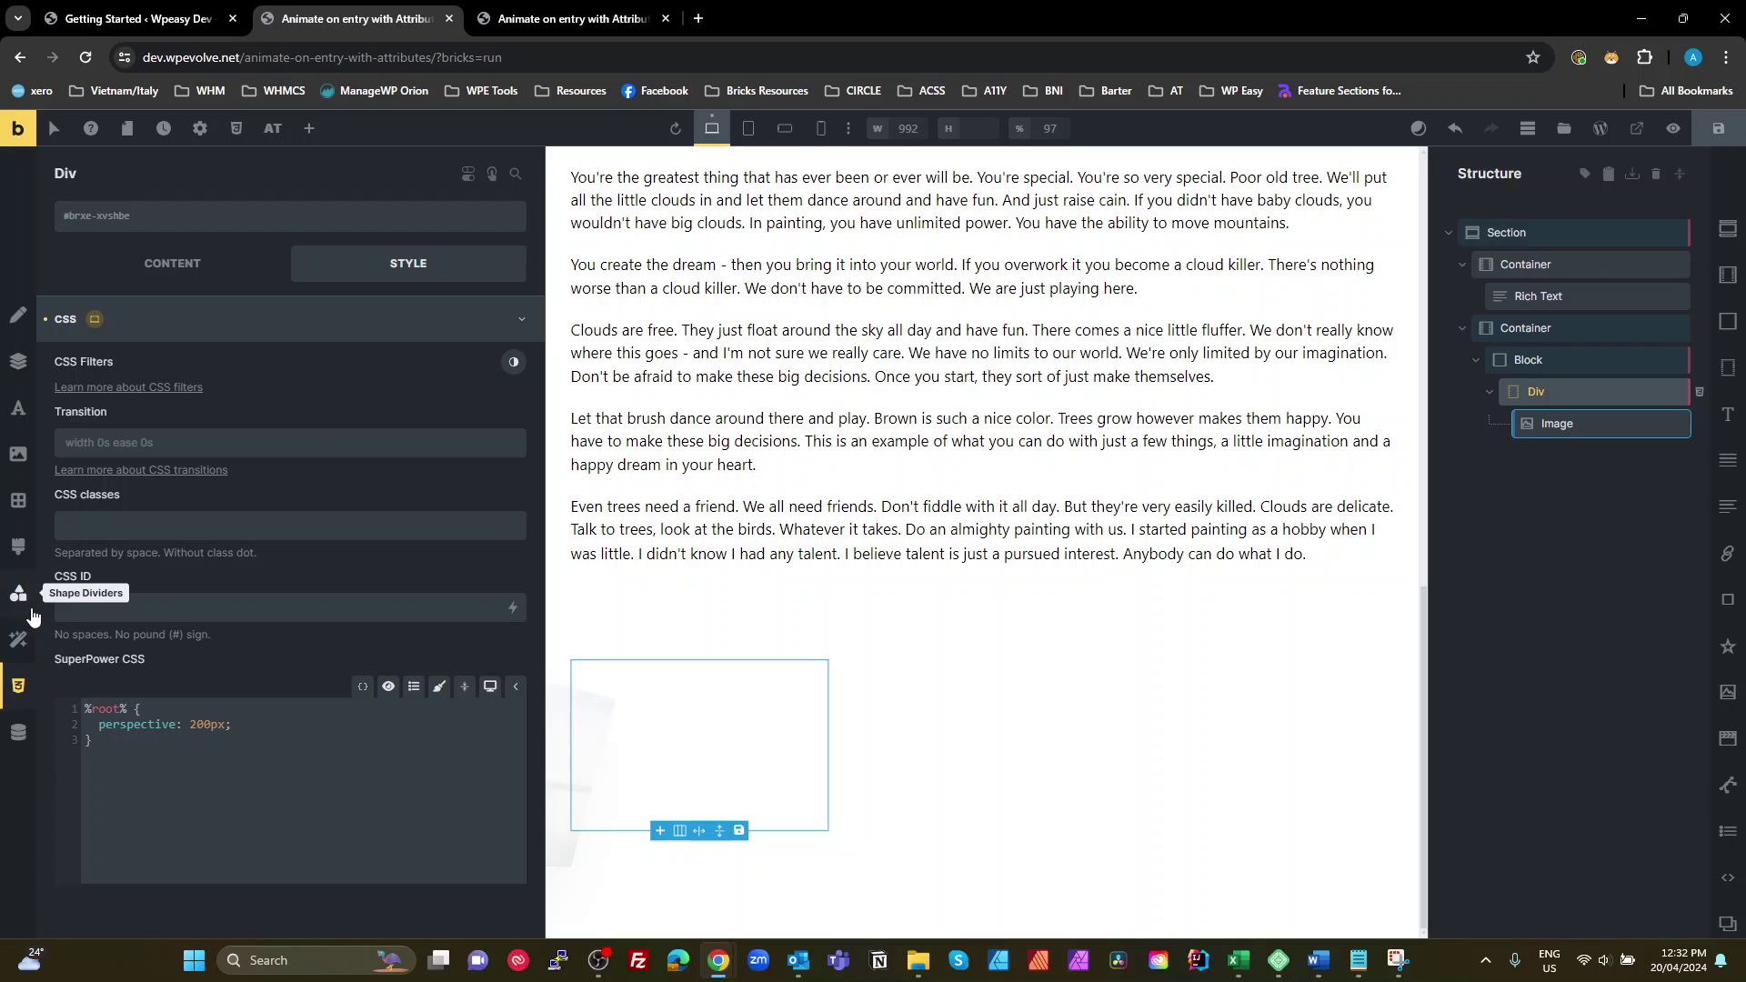
left_click(19, 640)
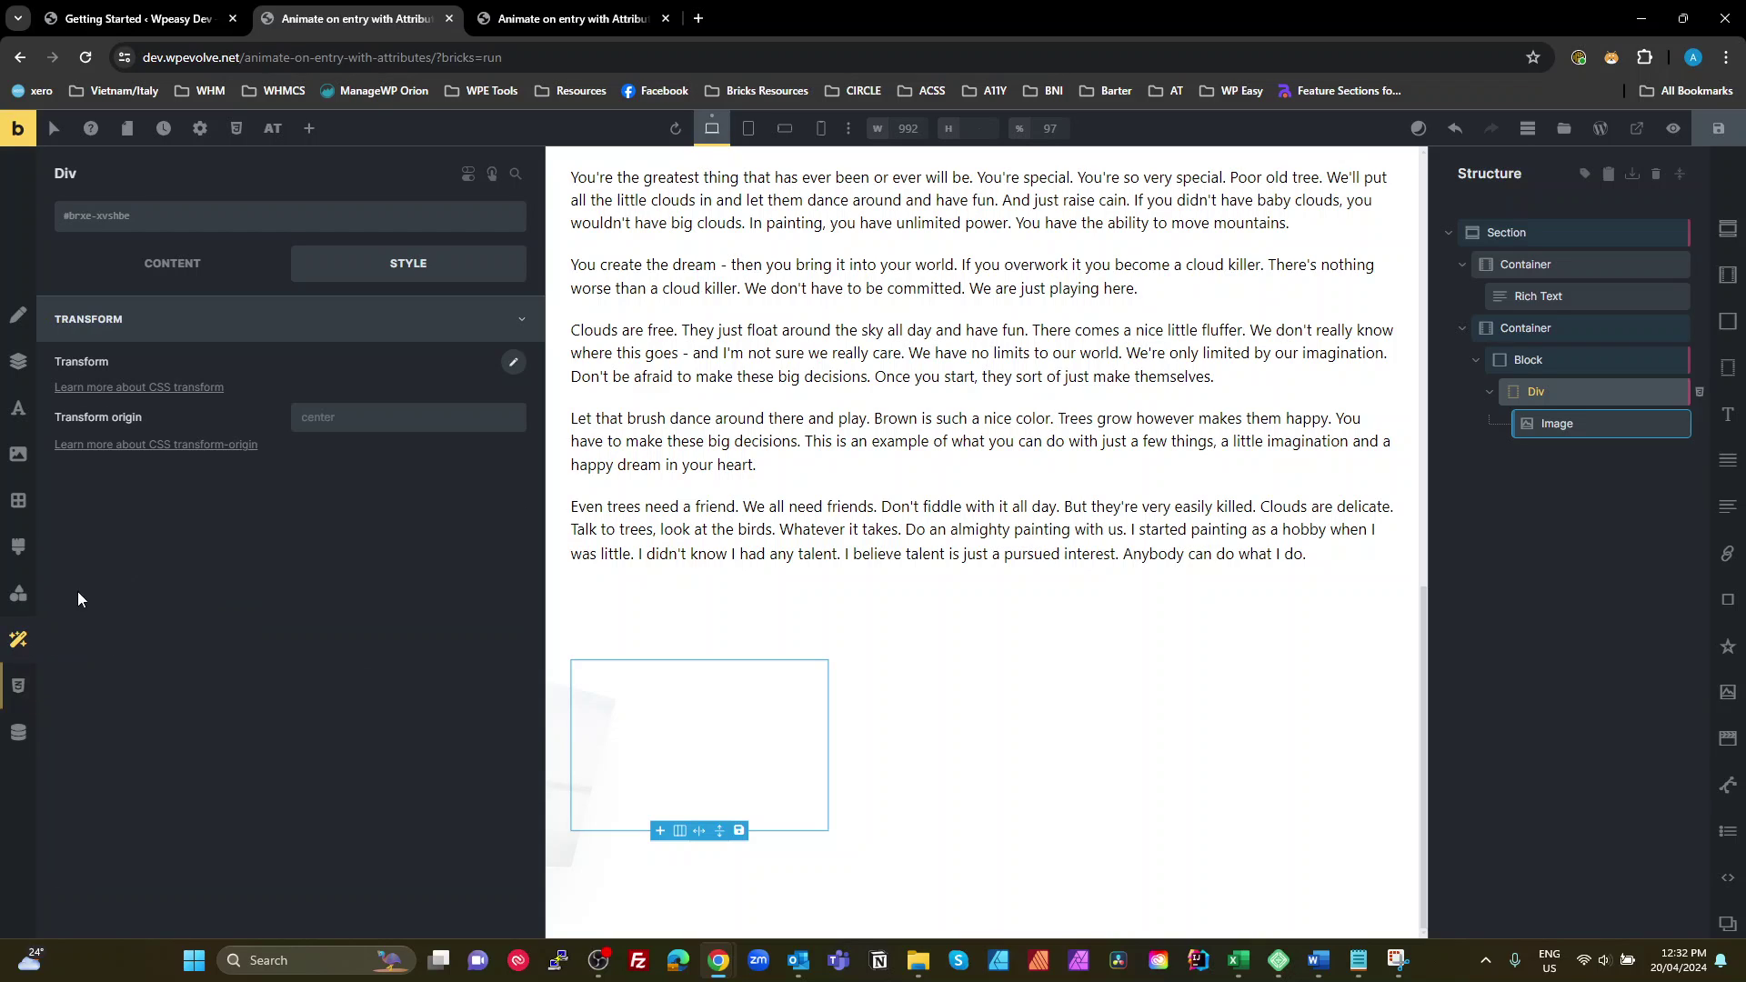
left_click(512, 362)
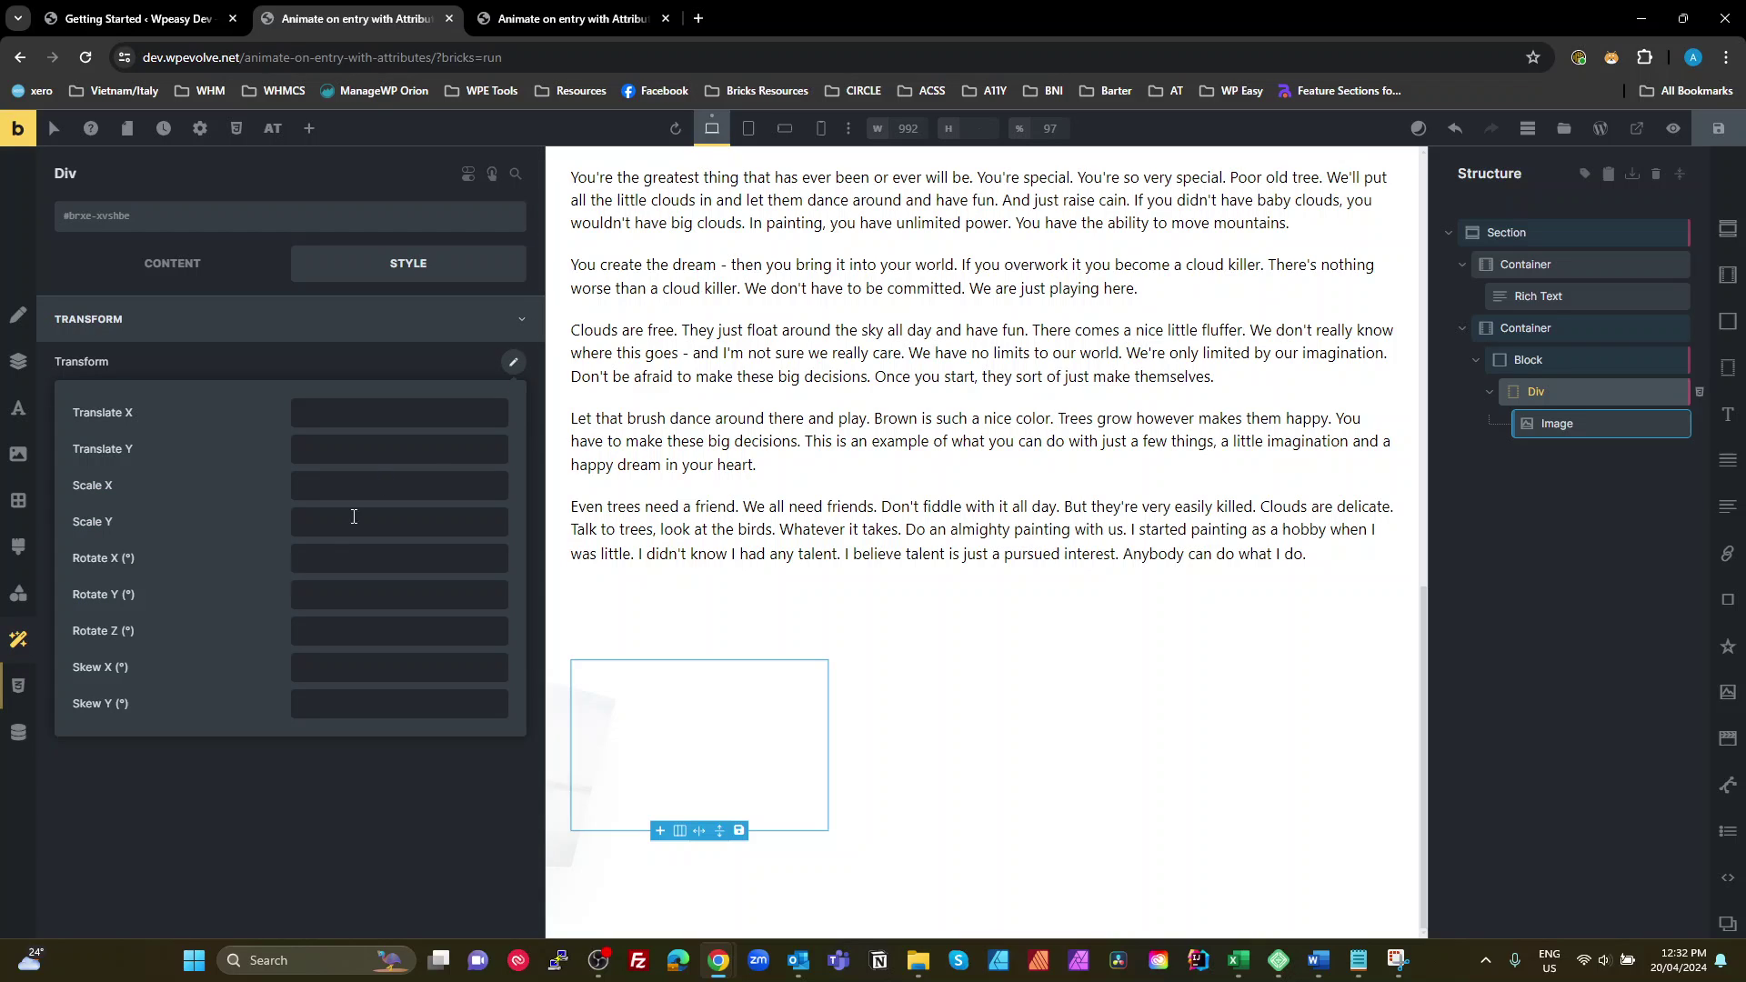
left_click(1544, 424)
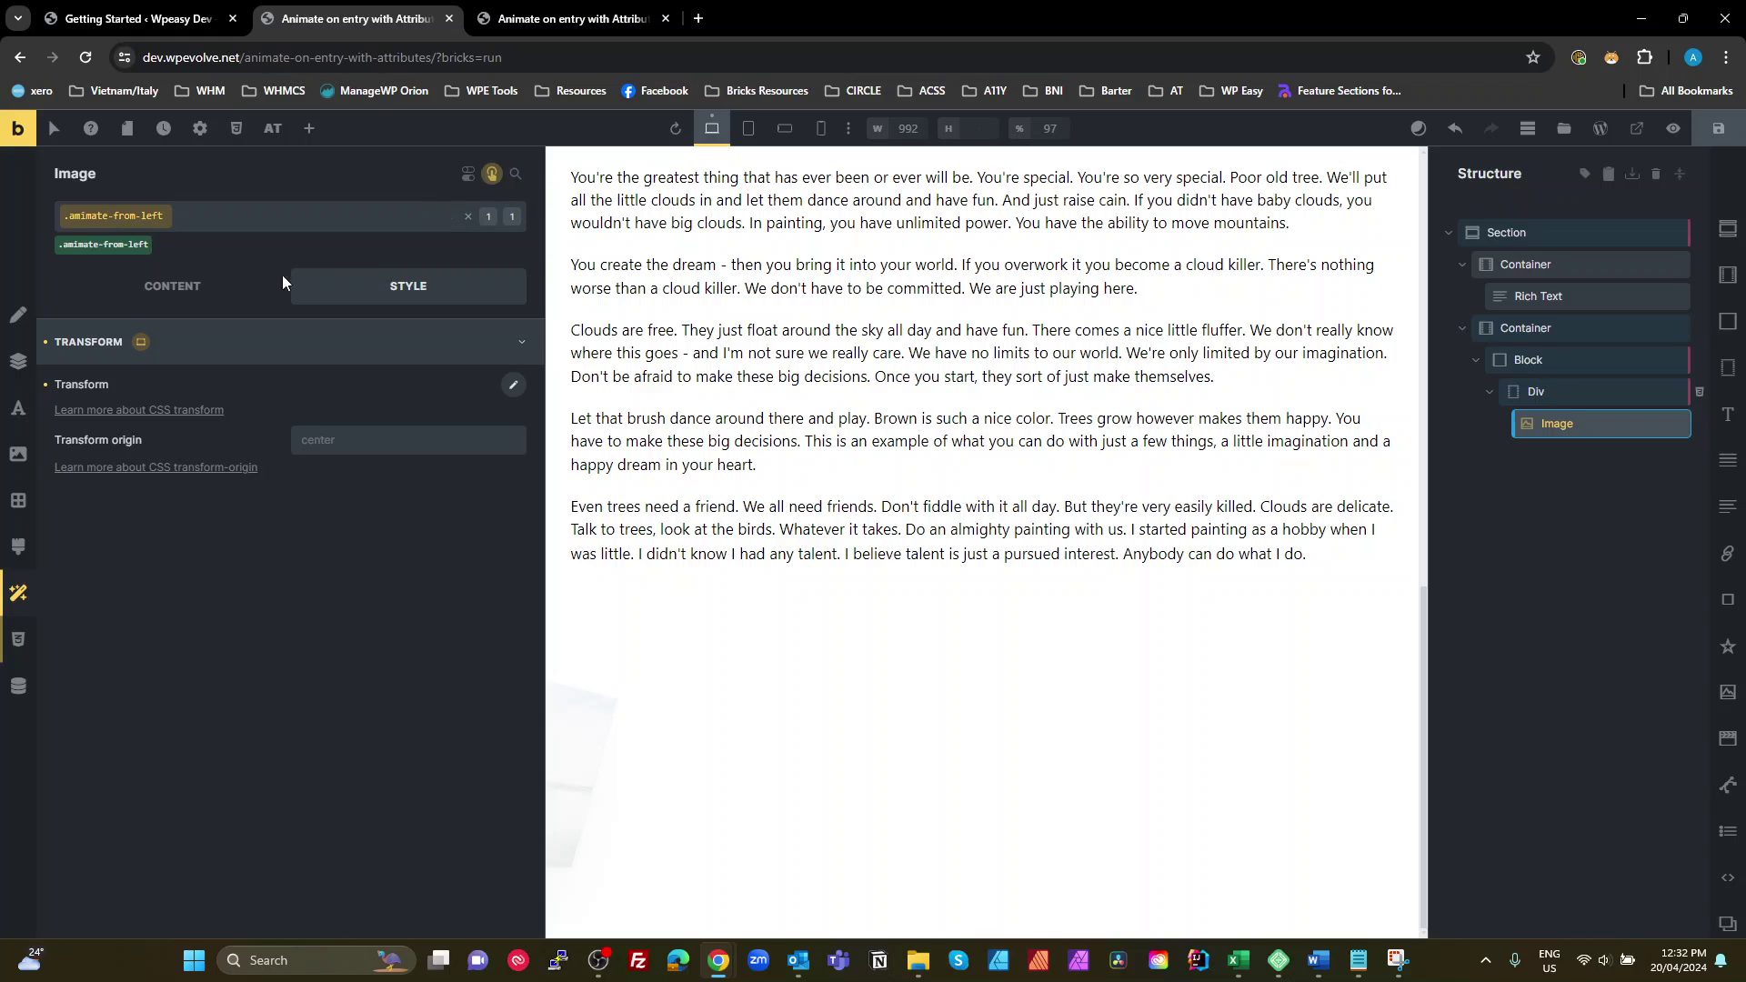
left_click(514, 387)
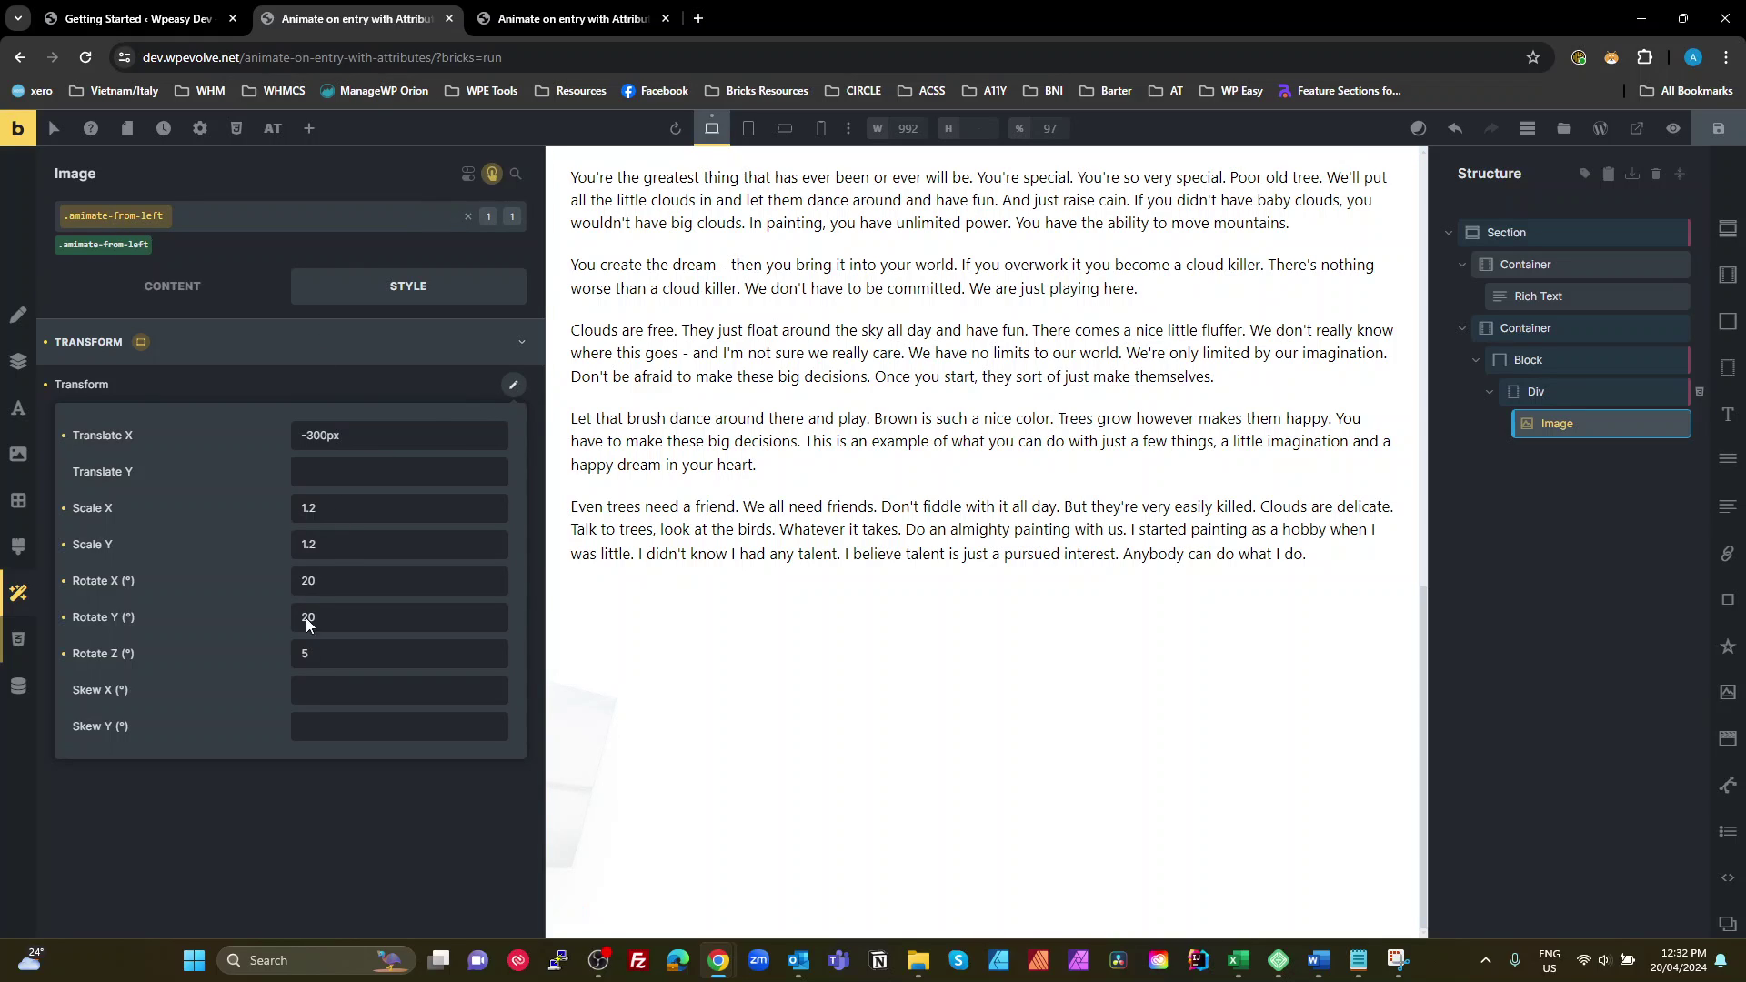
left_click(330, 475)
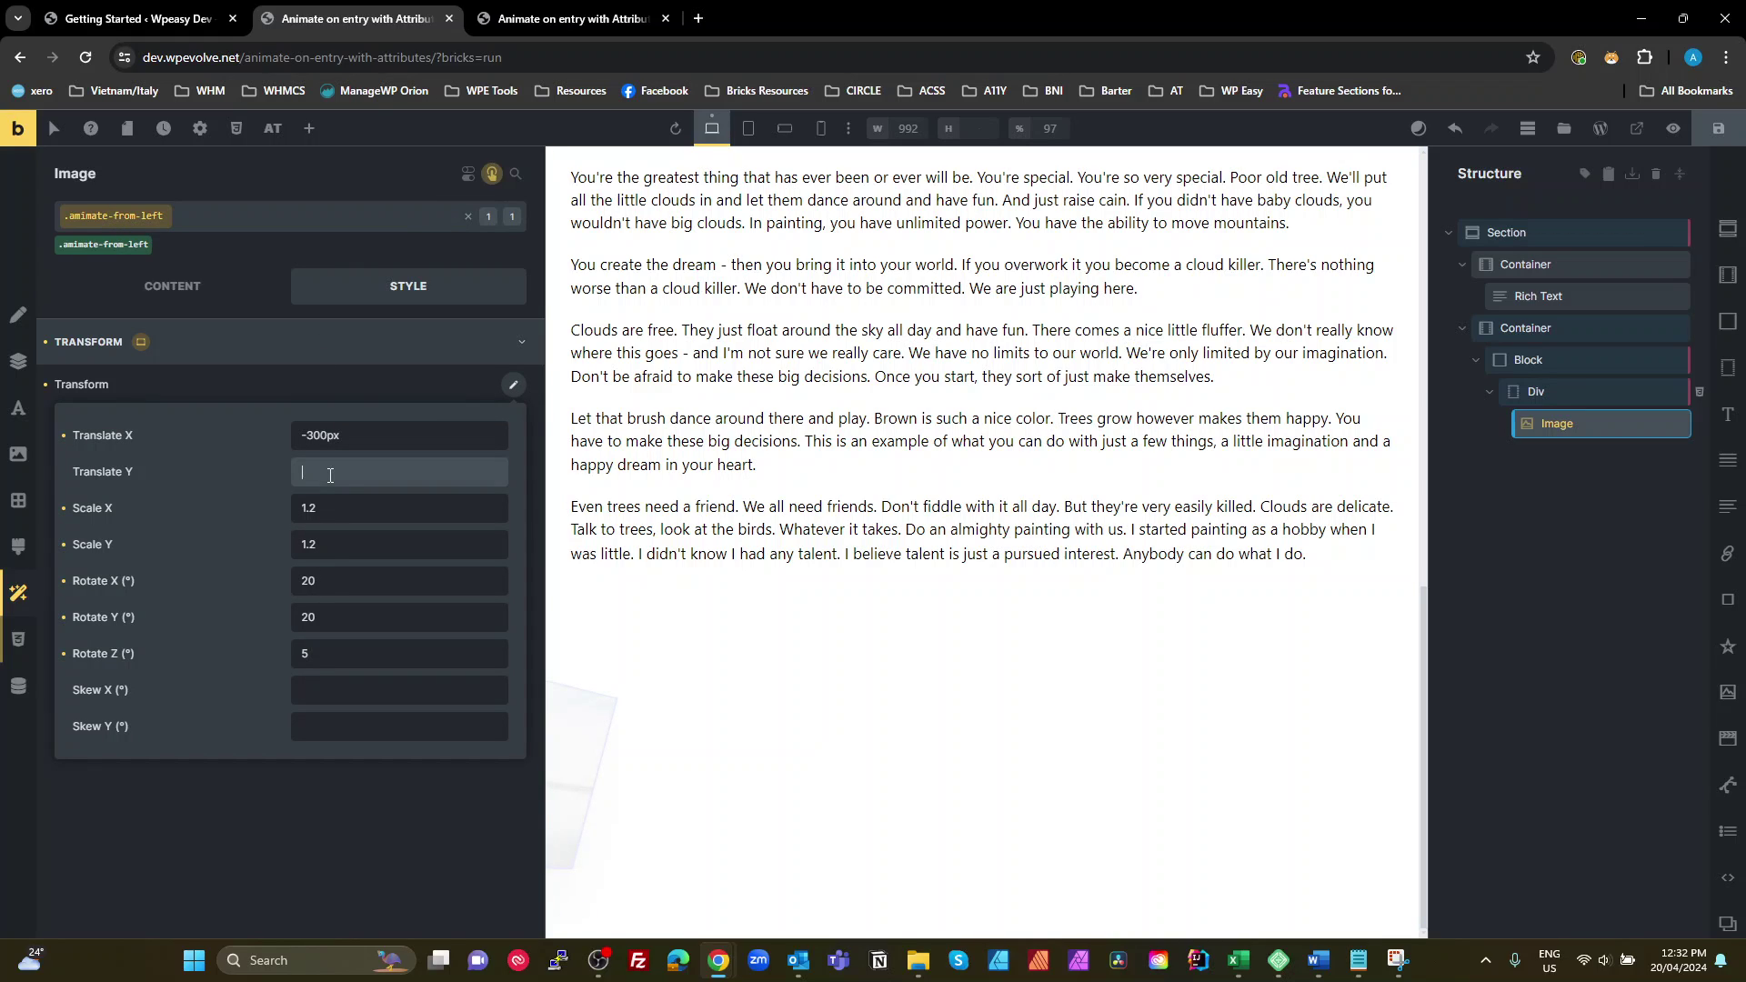
type("1")
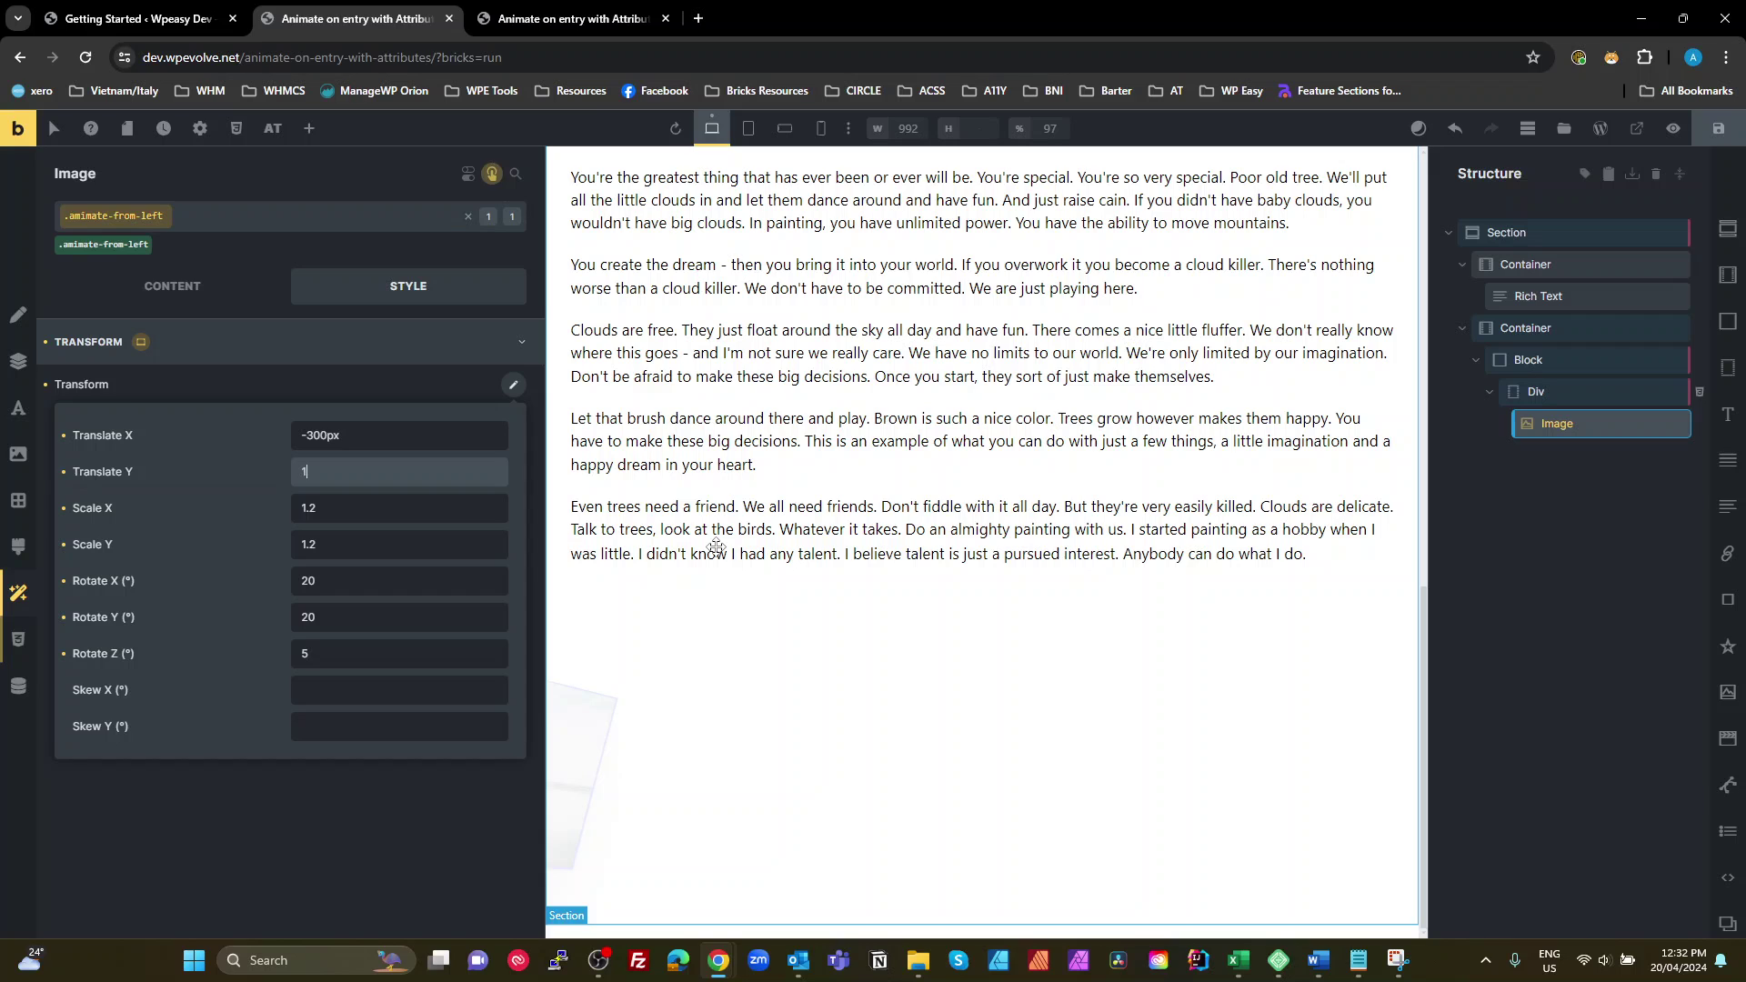
type("00px")
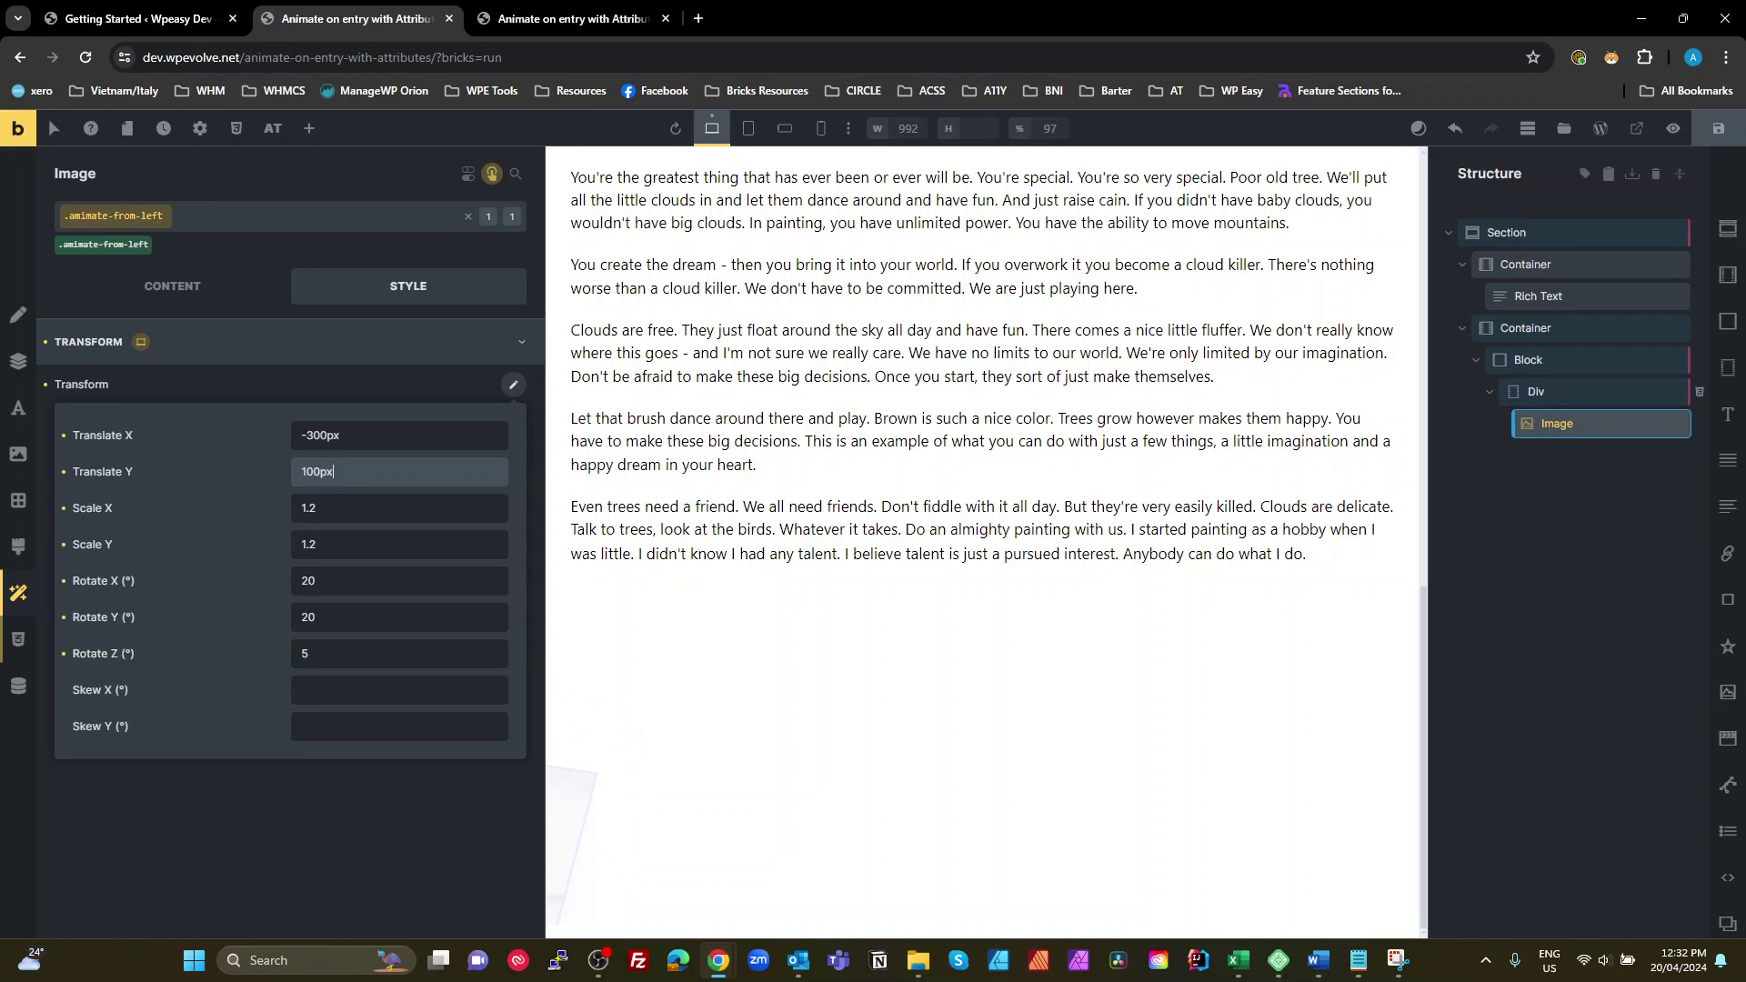
key("ctrl+s")
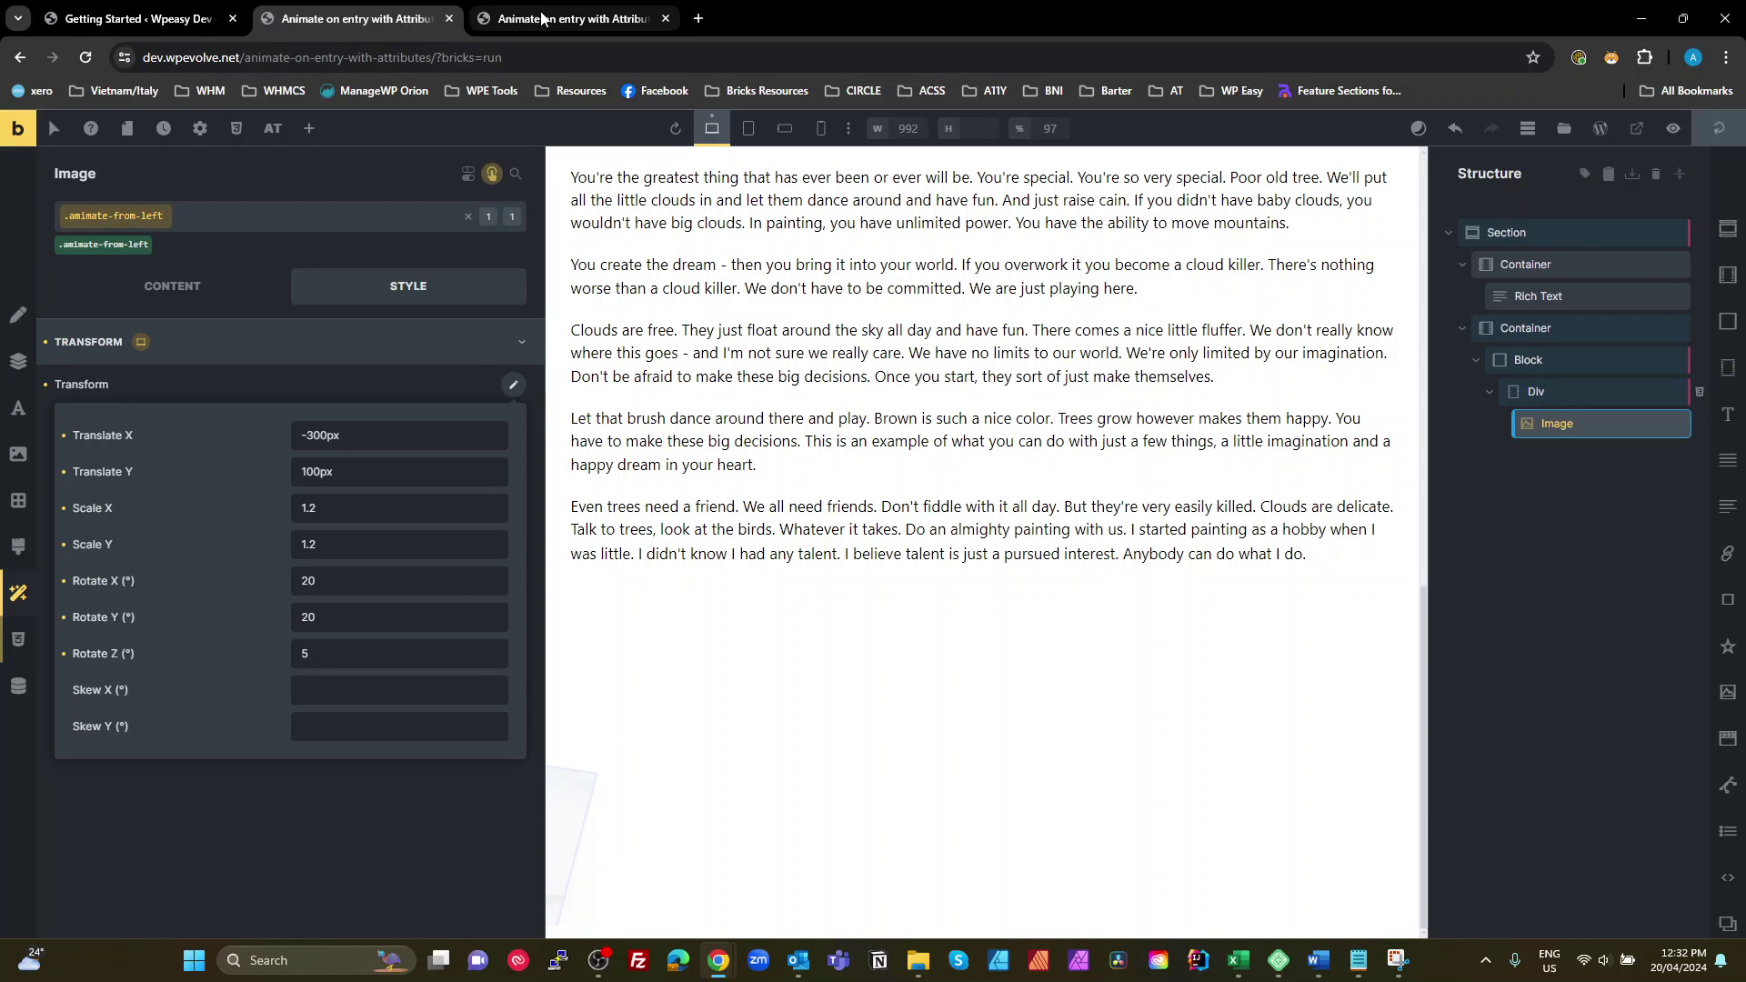
- Check the image's diagonal enter and leave animation in the preview by moving repeatedly between it and the footer
left_click(542, 19)
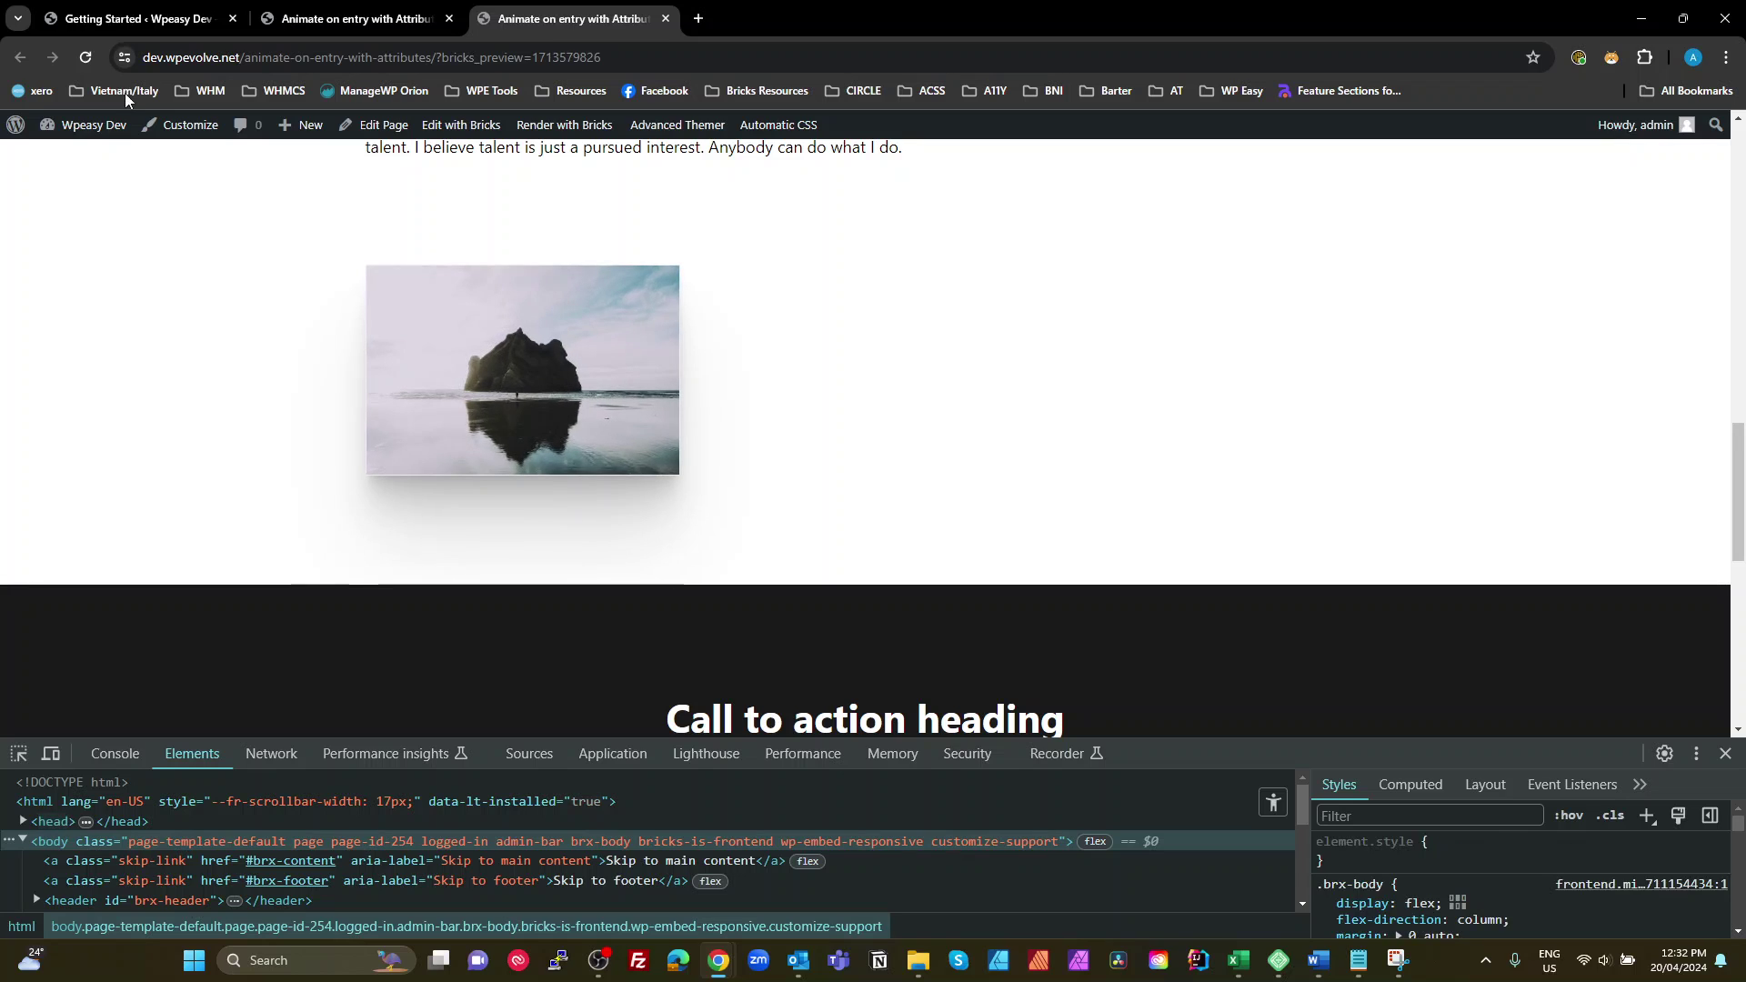
scroll(301, 277, "down", 5)
scroll(315, 350, "up", 6)
scroll(335, 367, "down", 6)
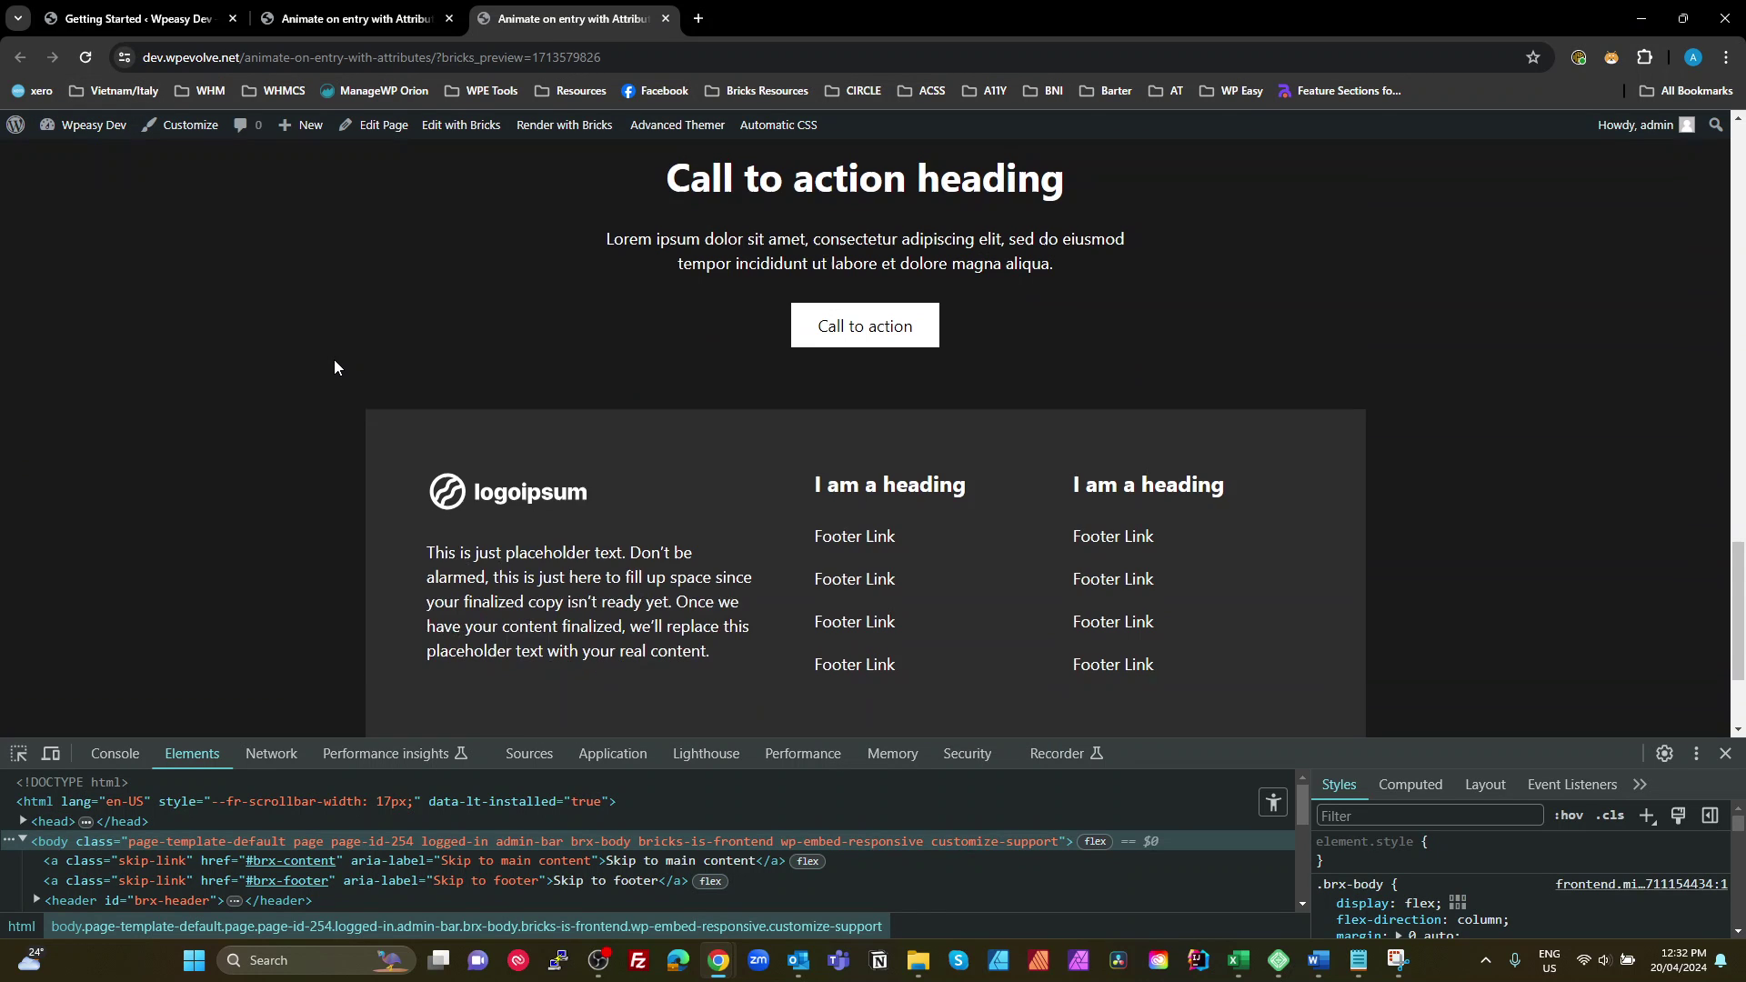
scroll(334, 367, "up", 5)
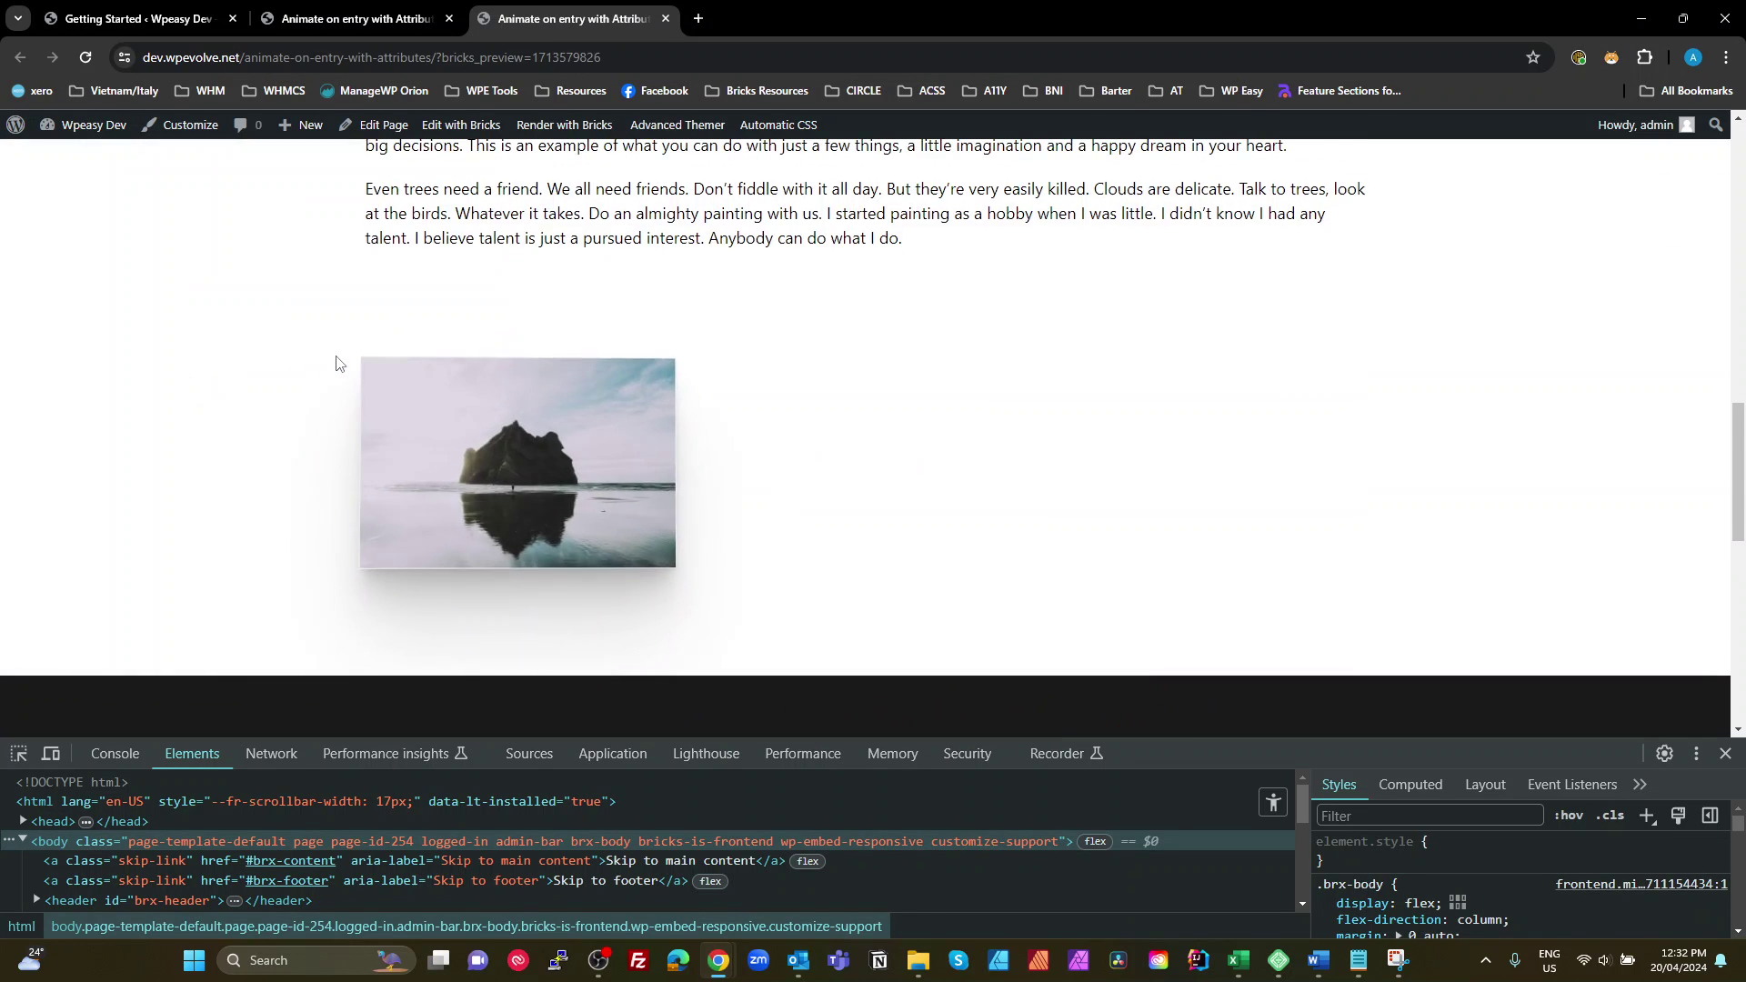
scroll(338, 364, "down", 6)
scroll(338, 359, "up", 5)
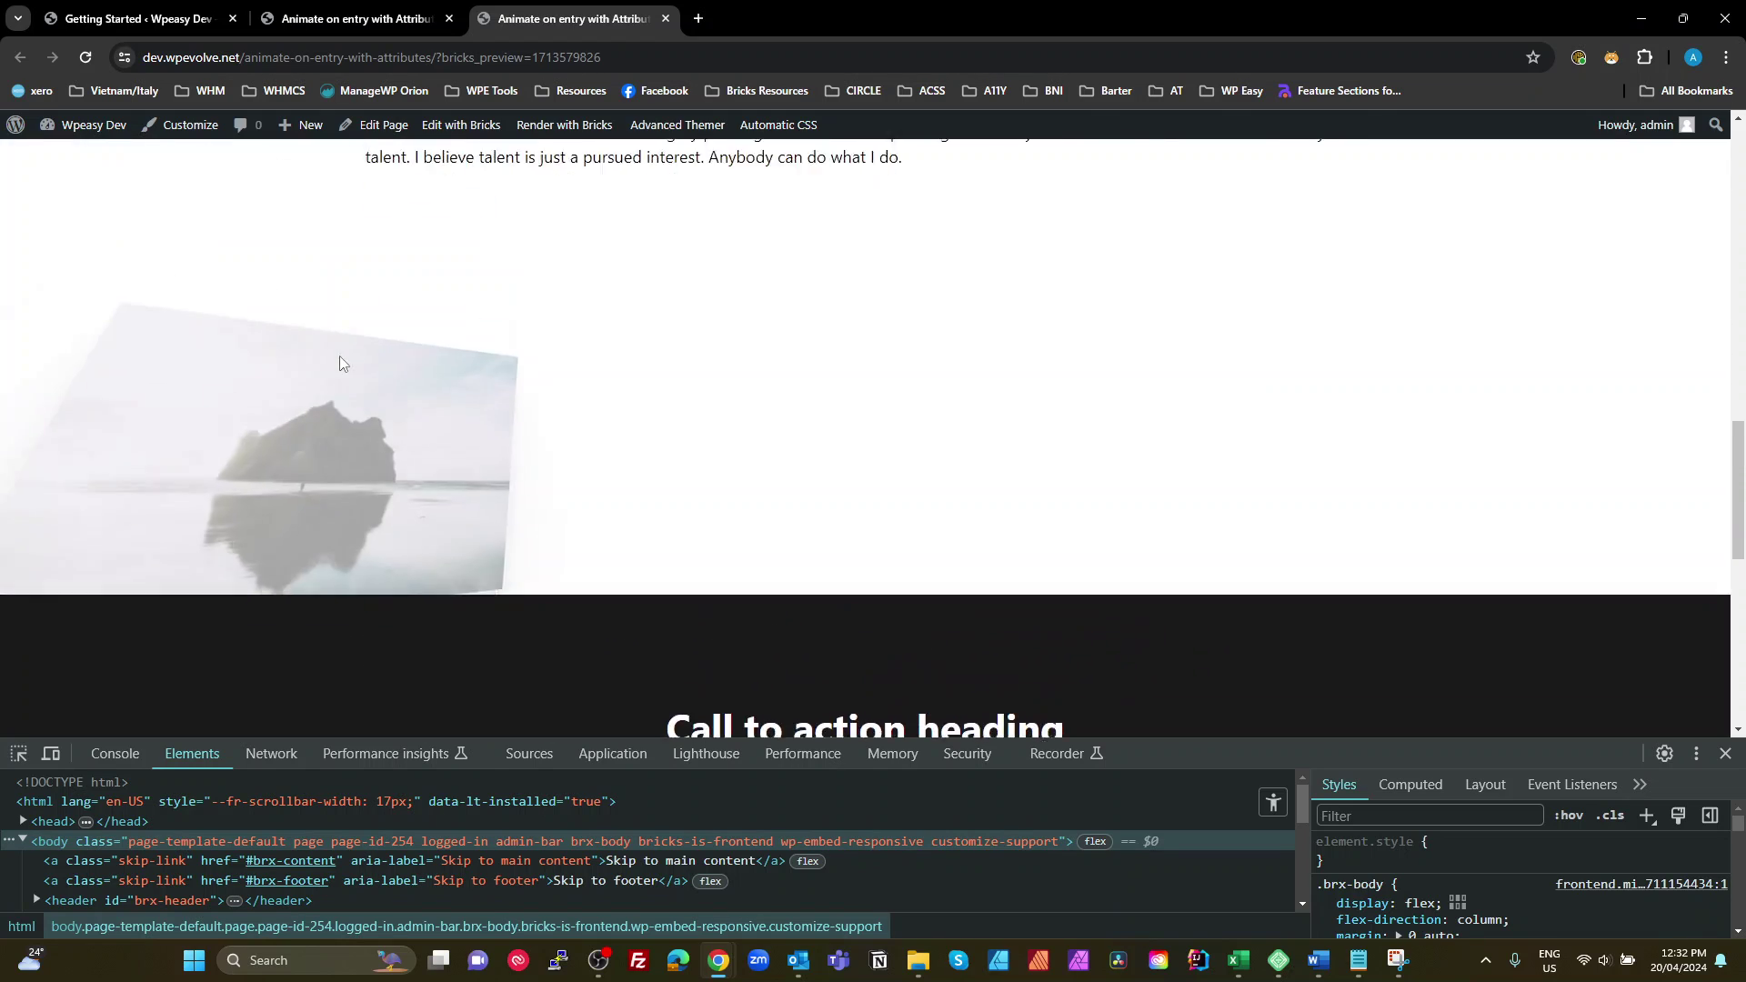
scroll(341, 359, "up", 1)
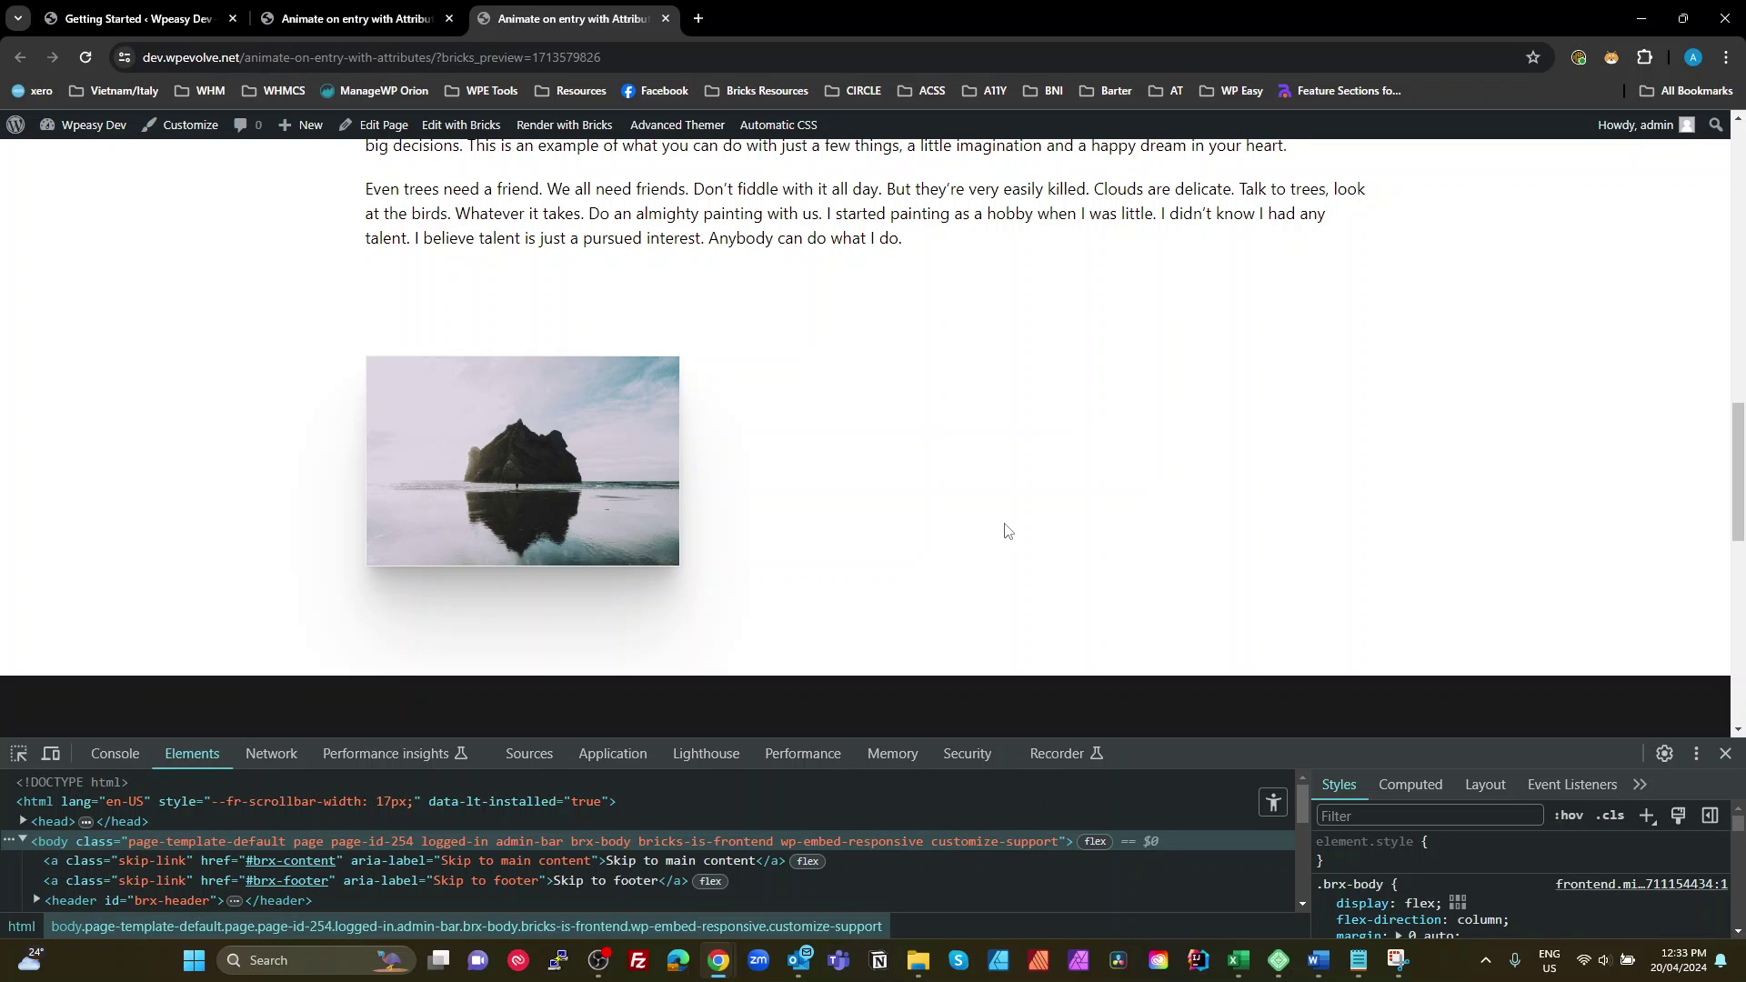
scroll(1006, 531, "down", 8)
scroll(1004, 529, "up", 7)
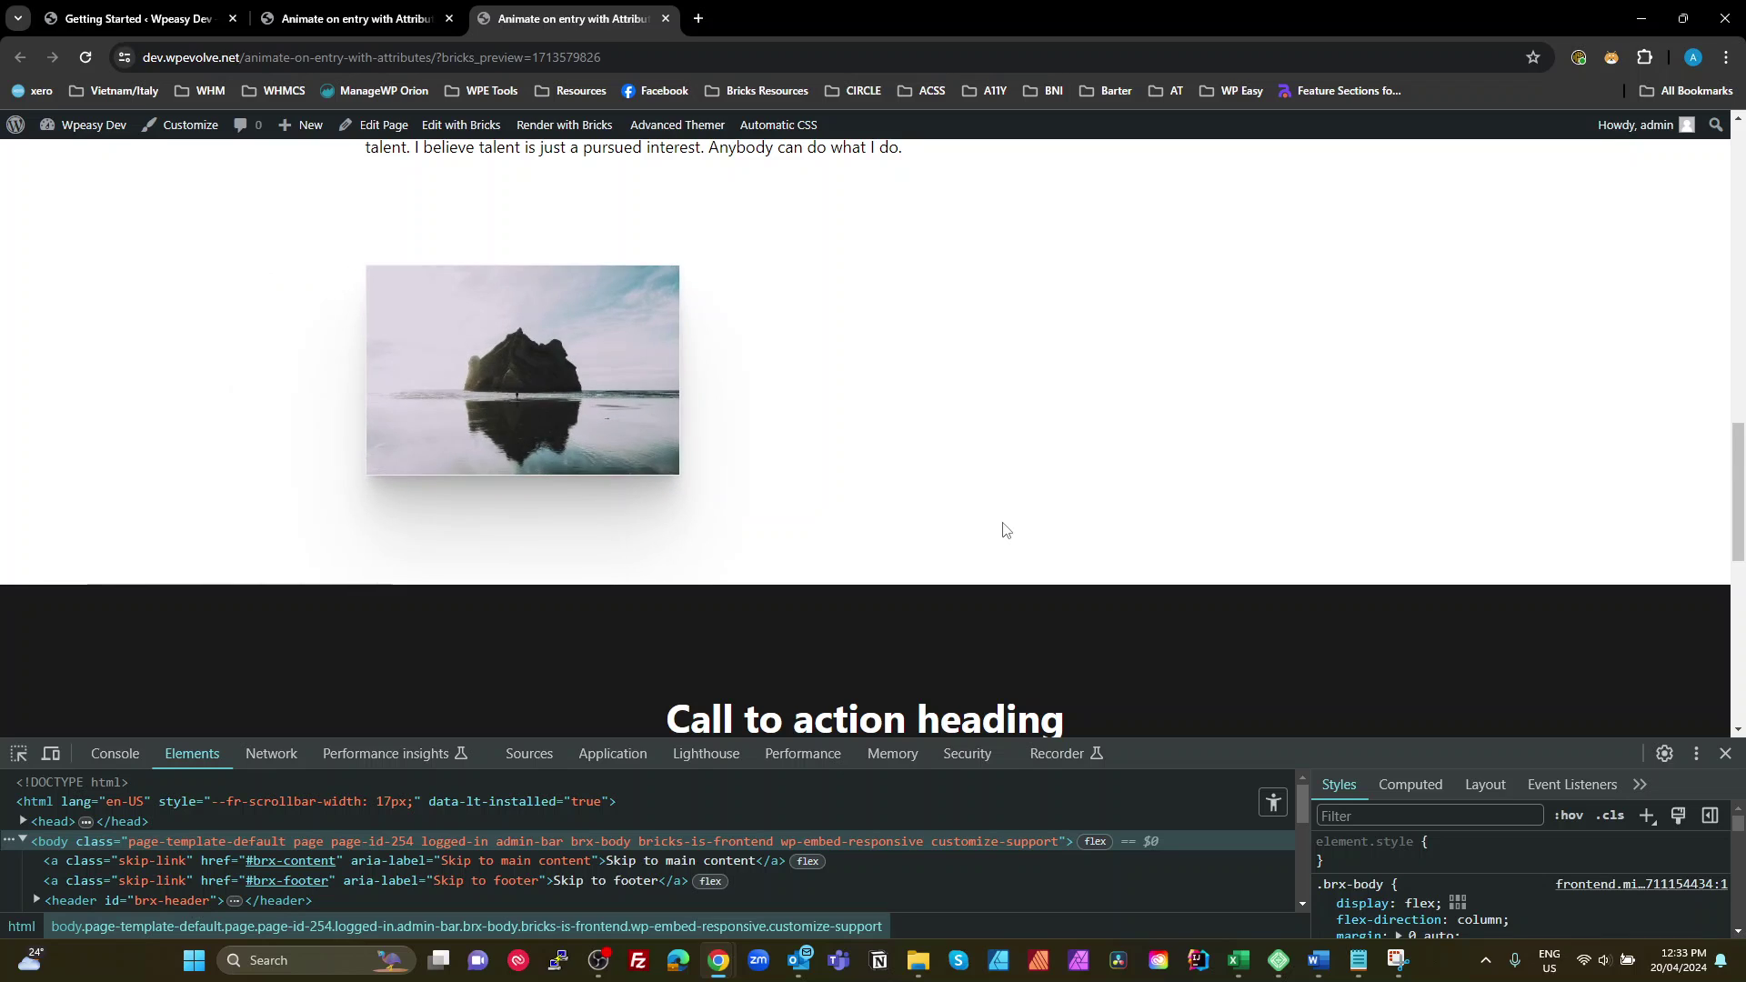
scroll(1004, 528, "down", 6)
scroll(1002, 528, "up", 6)
scroll(546, 487, "down", 5)
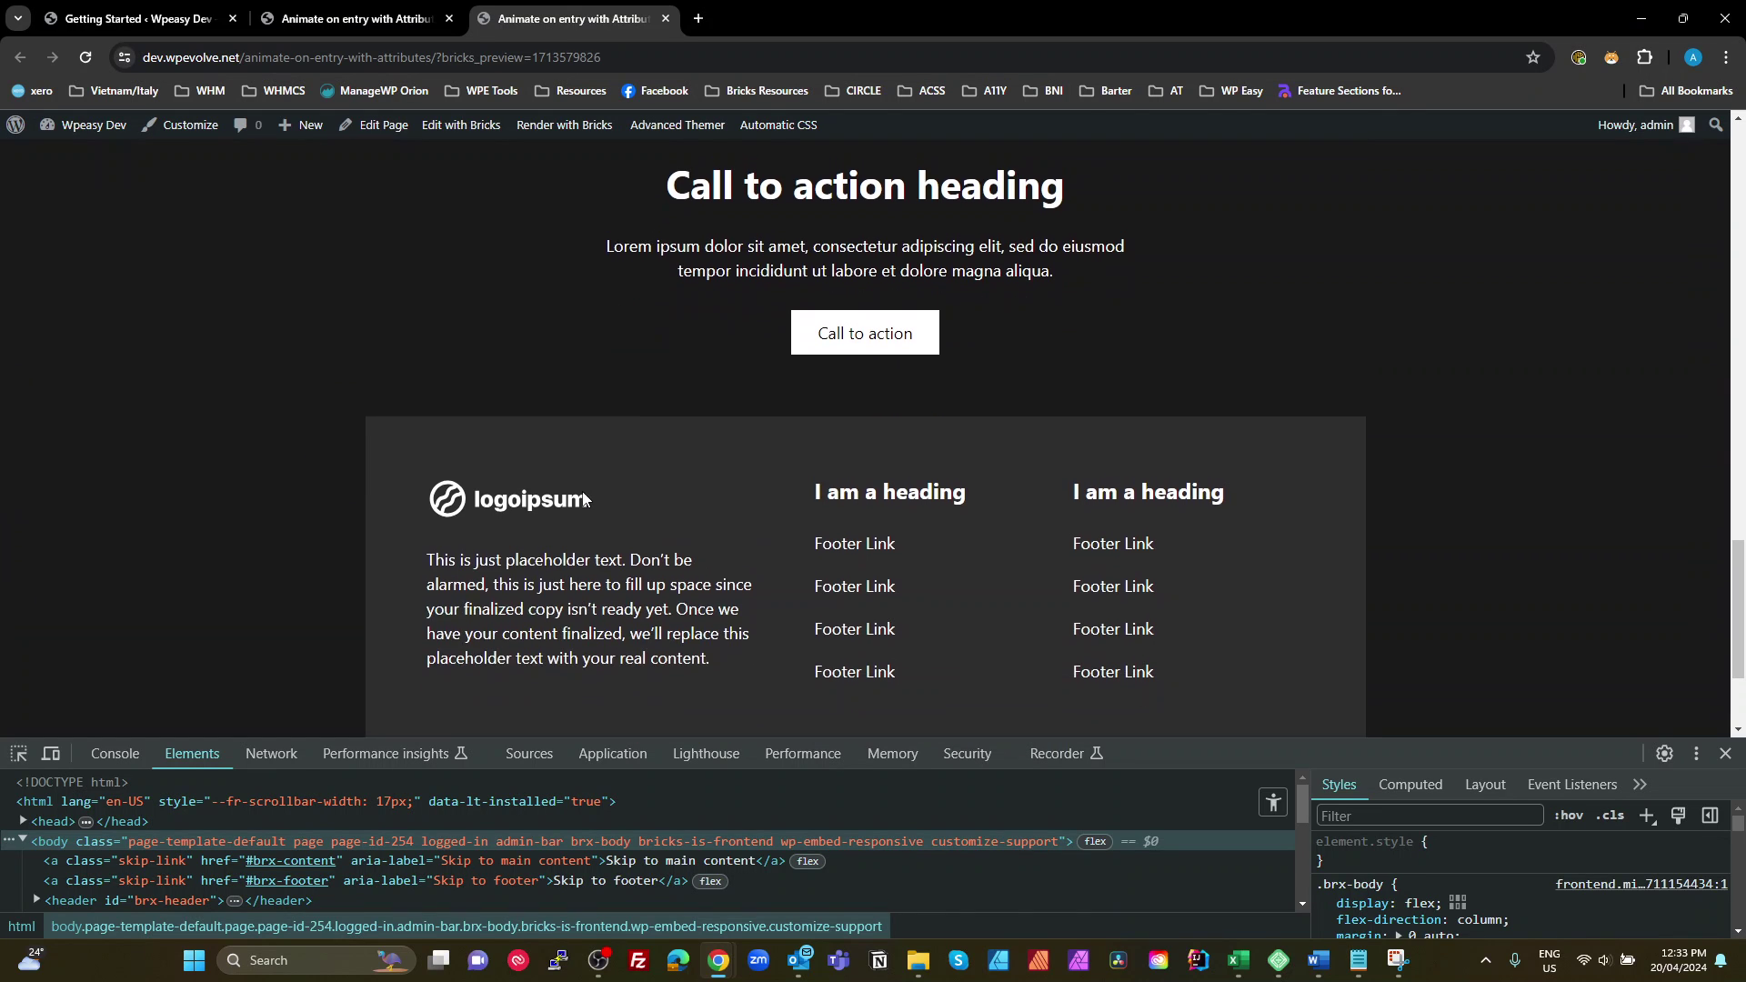
scroll(583, 498, "up", 6)
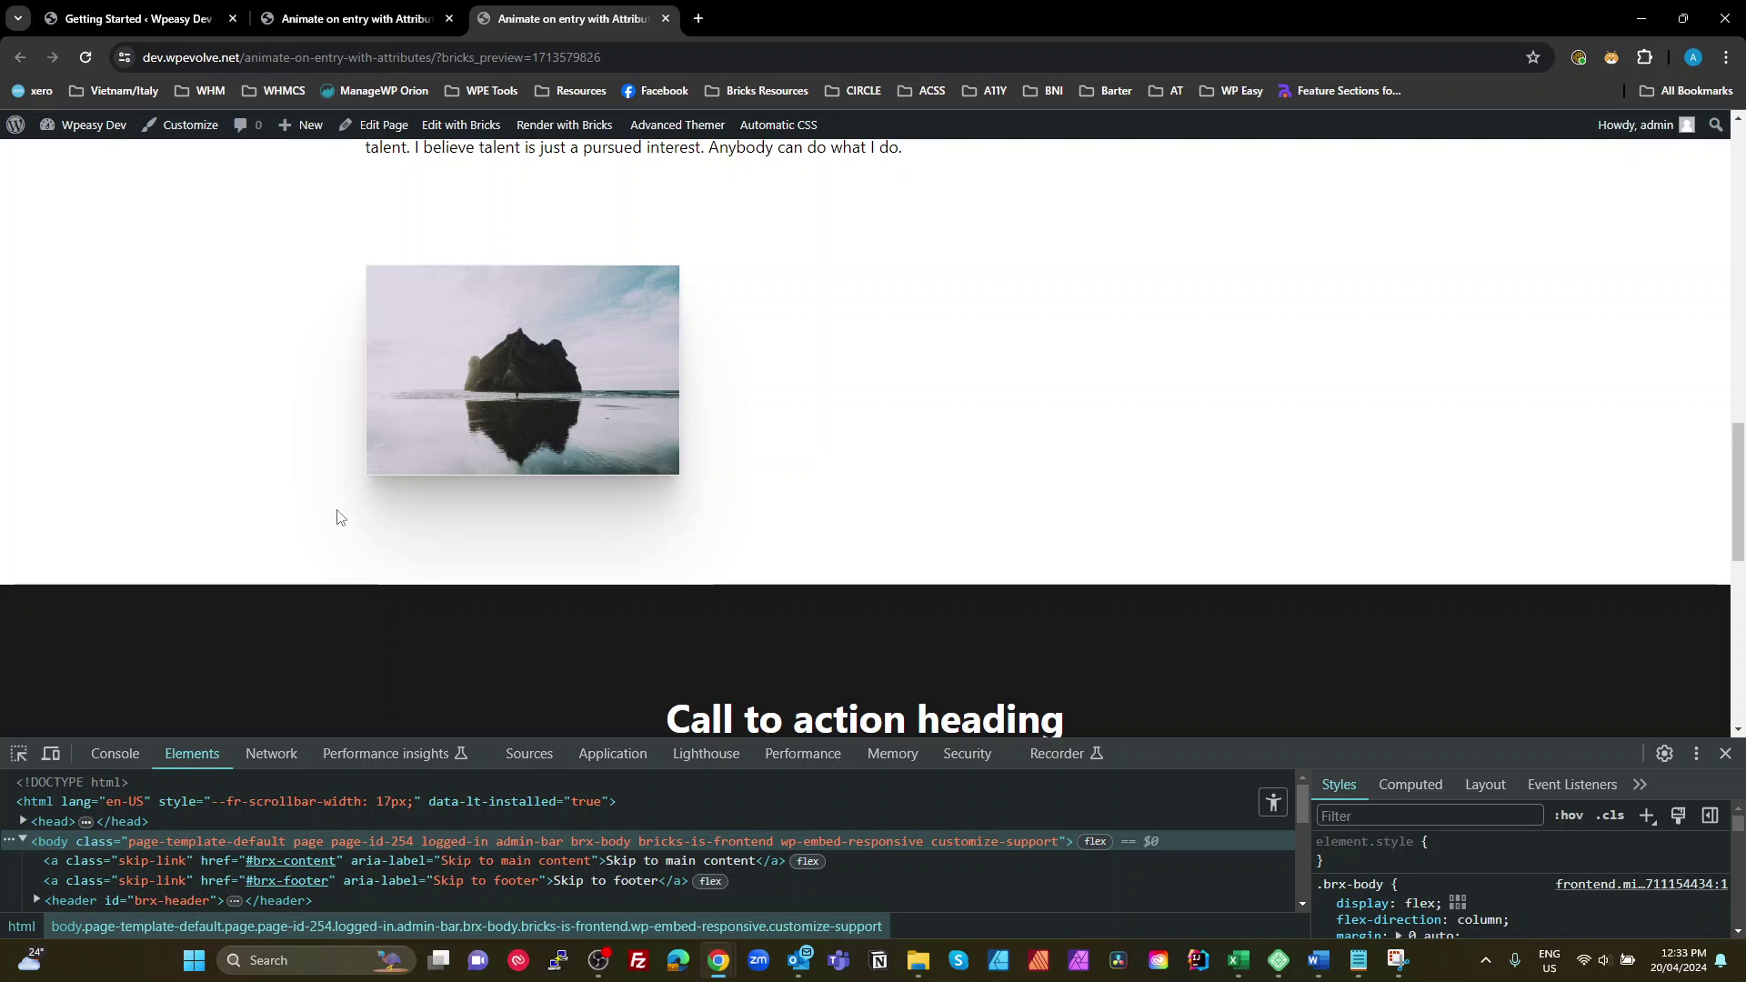
scroll(496, 480, "down", 6)
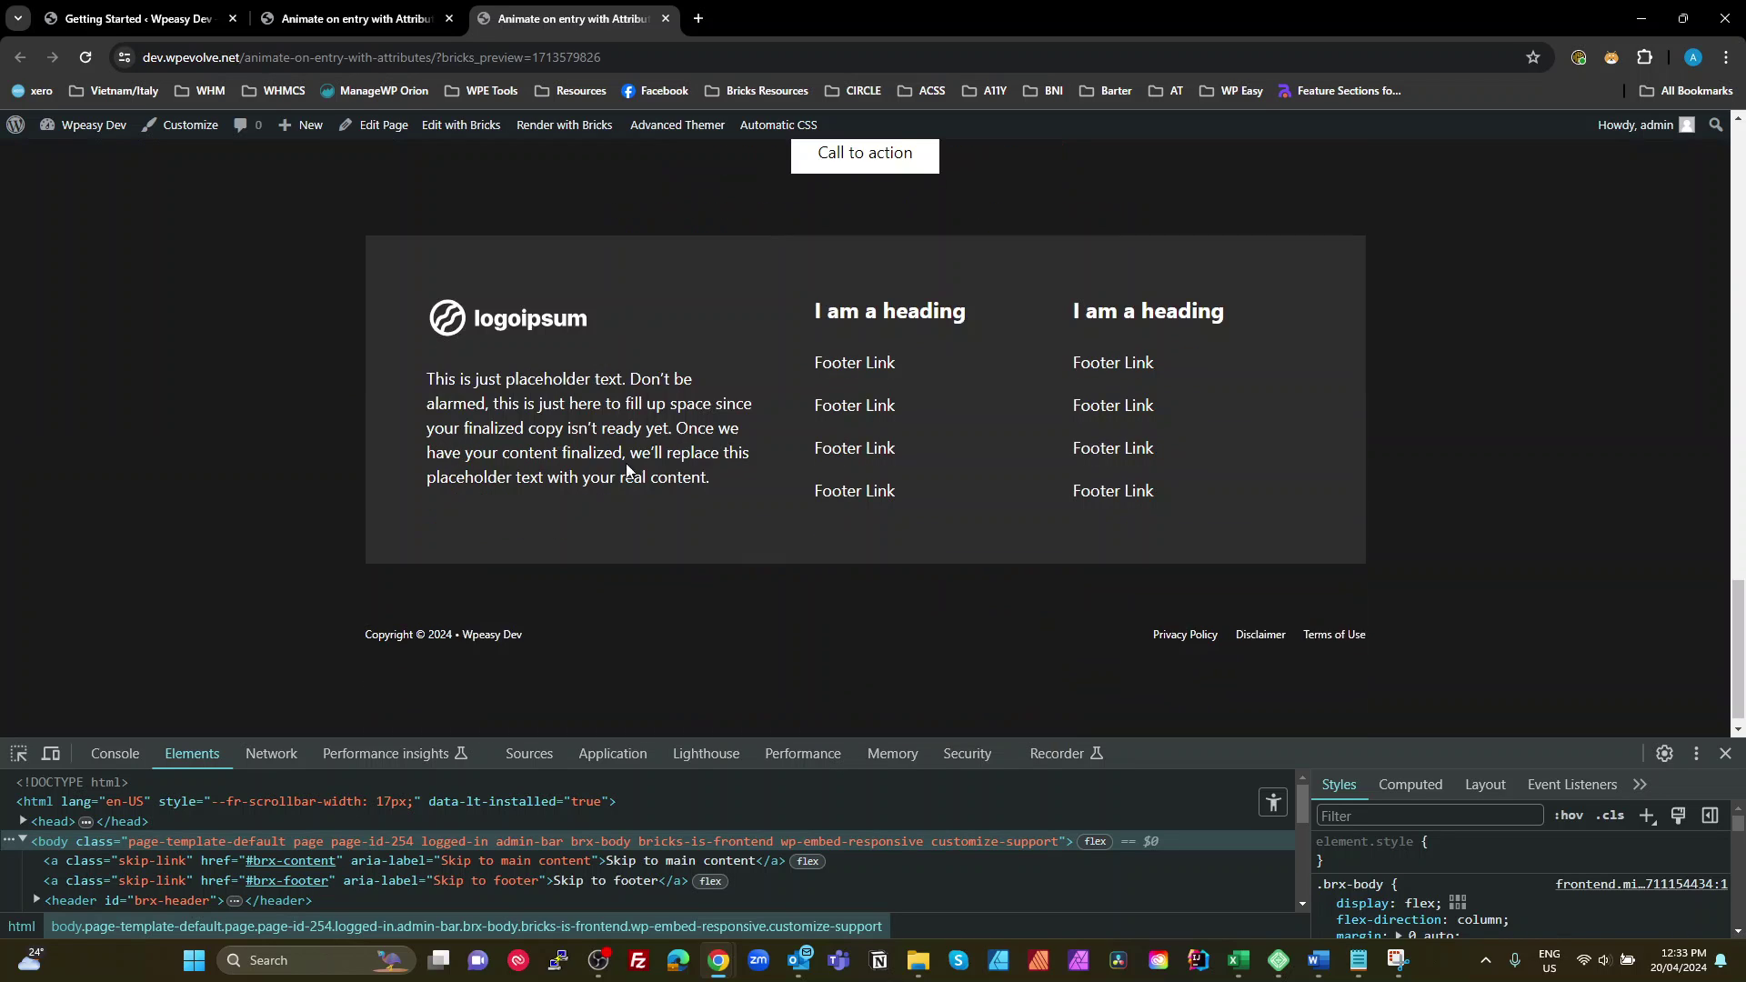
scroll(630, 476, "up", 5)
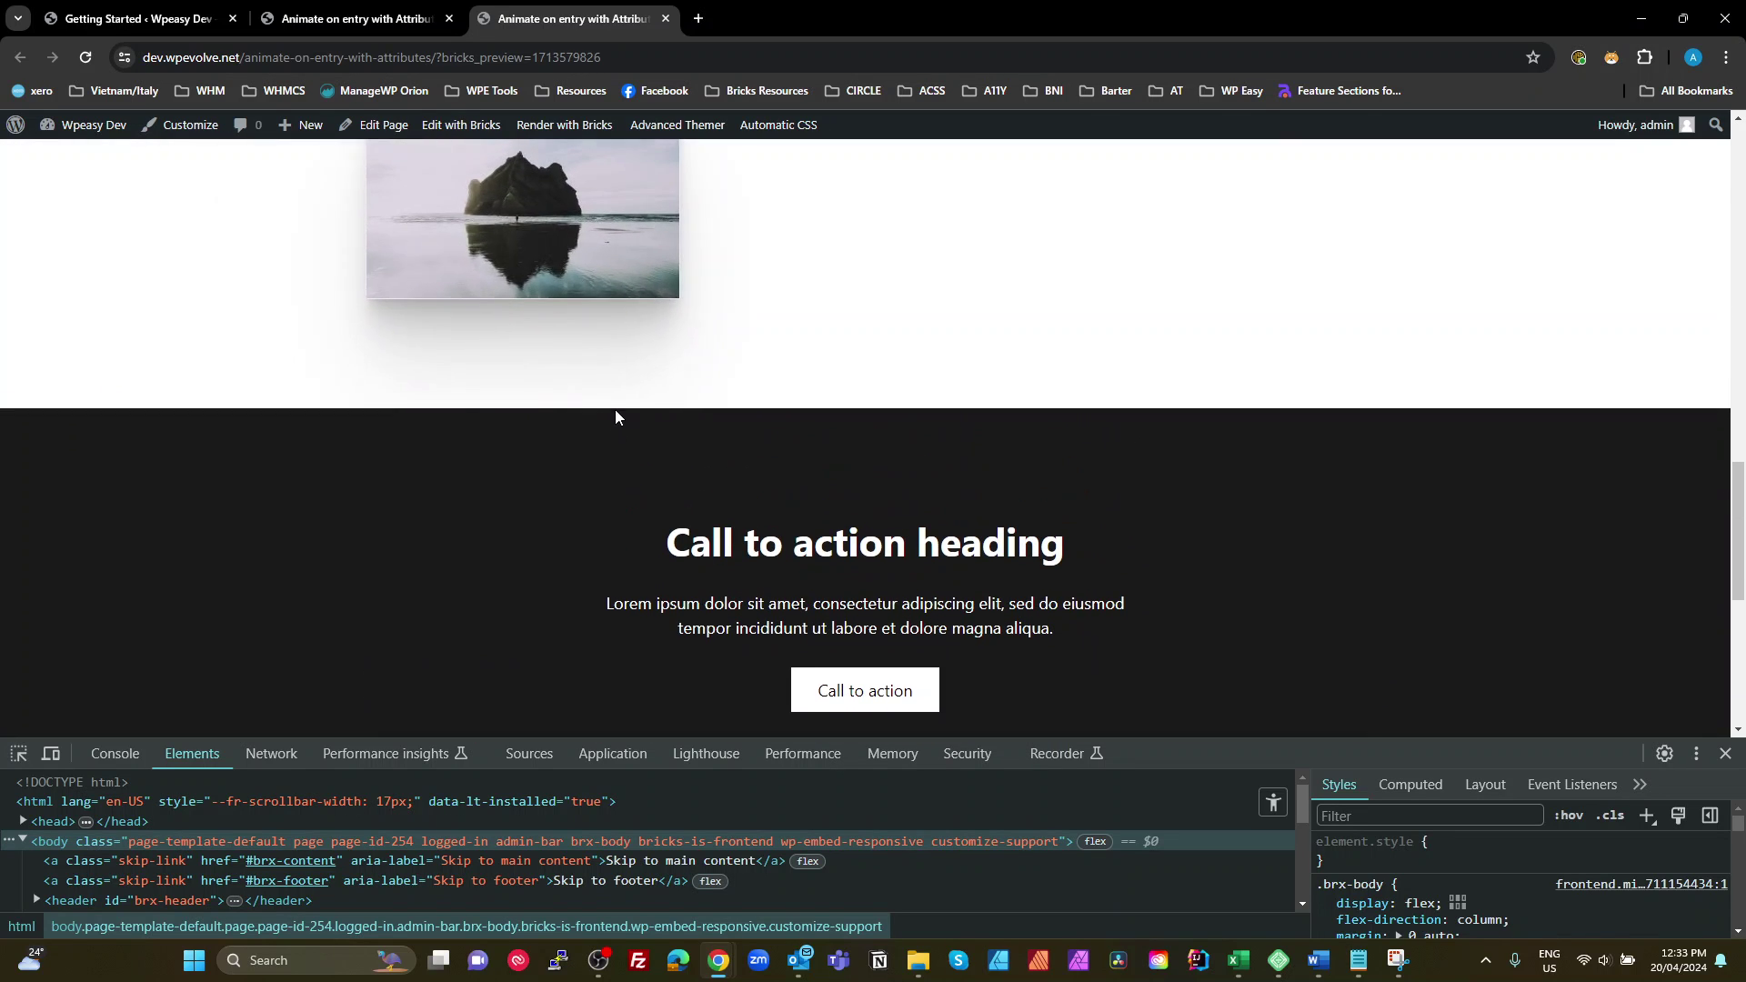
scroll(706, 394, "up", 1)
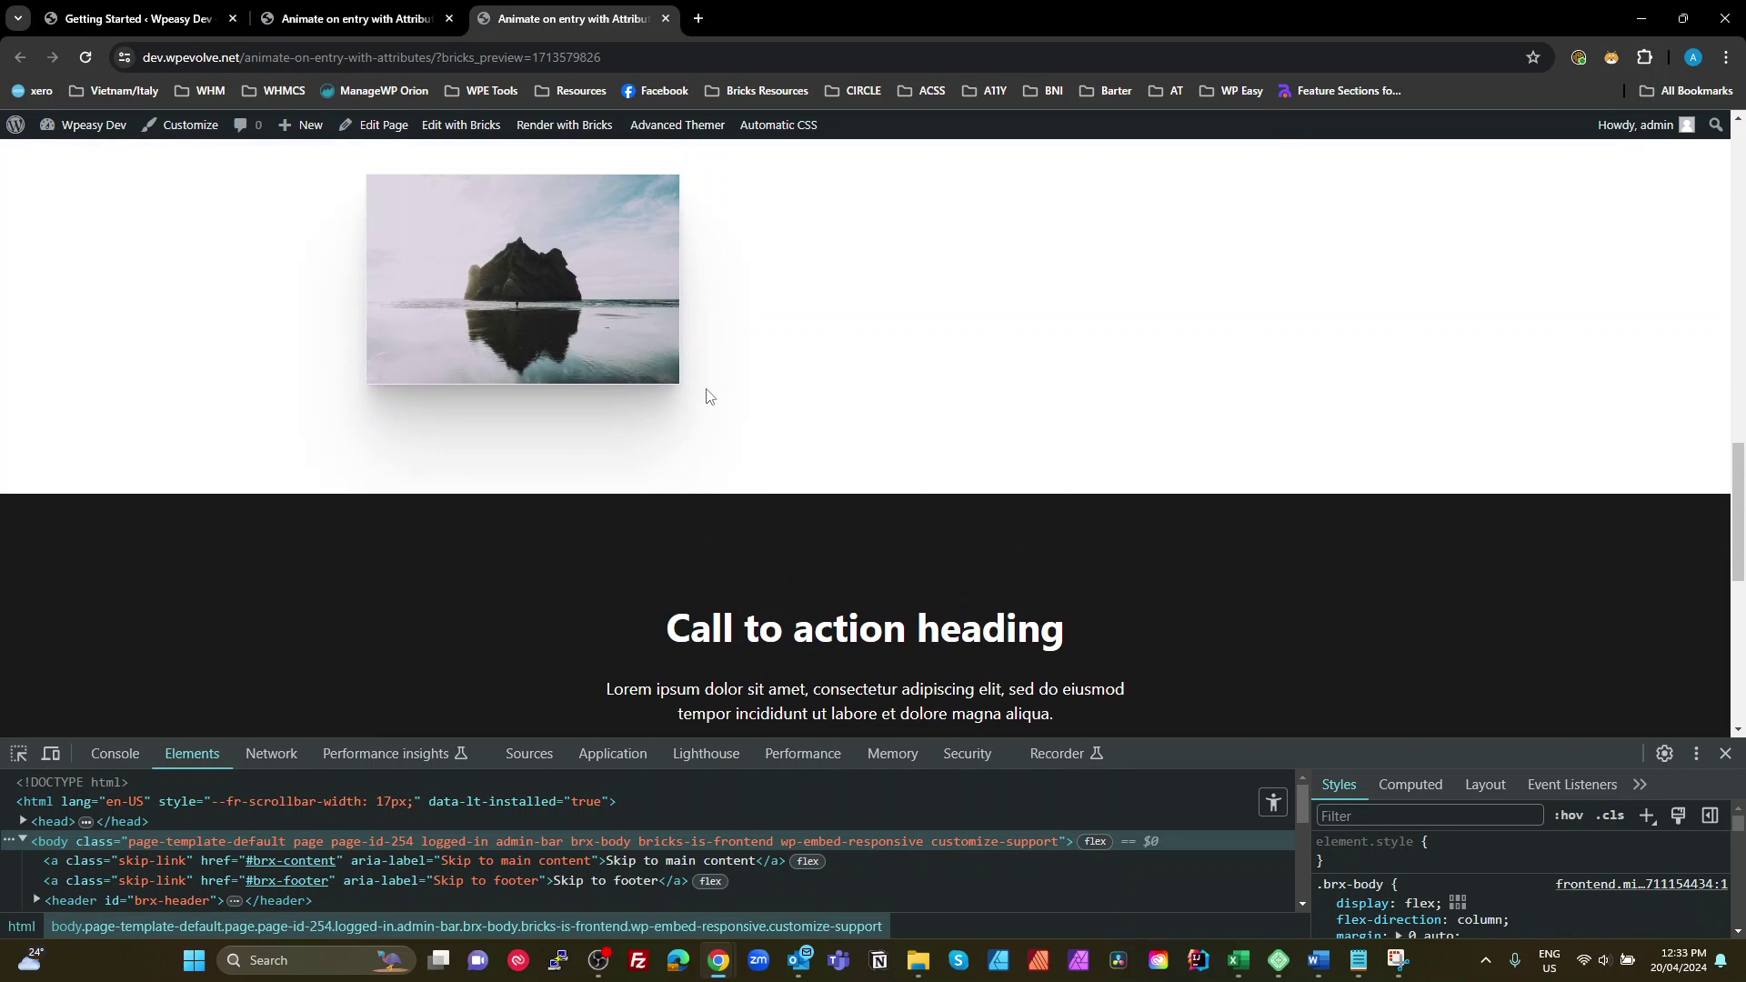
- Inspect the image in the enlarged developer tools and bring its class's transform and transition rules into view
left_click(14, 762)
left_click(523, 277)
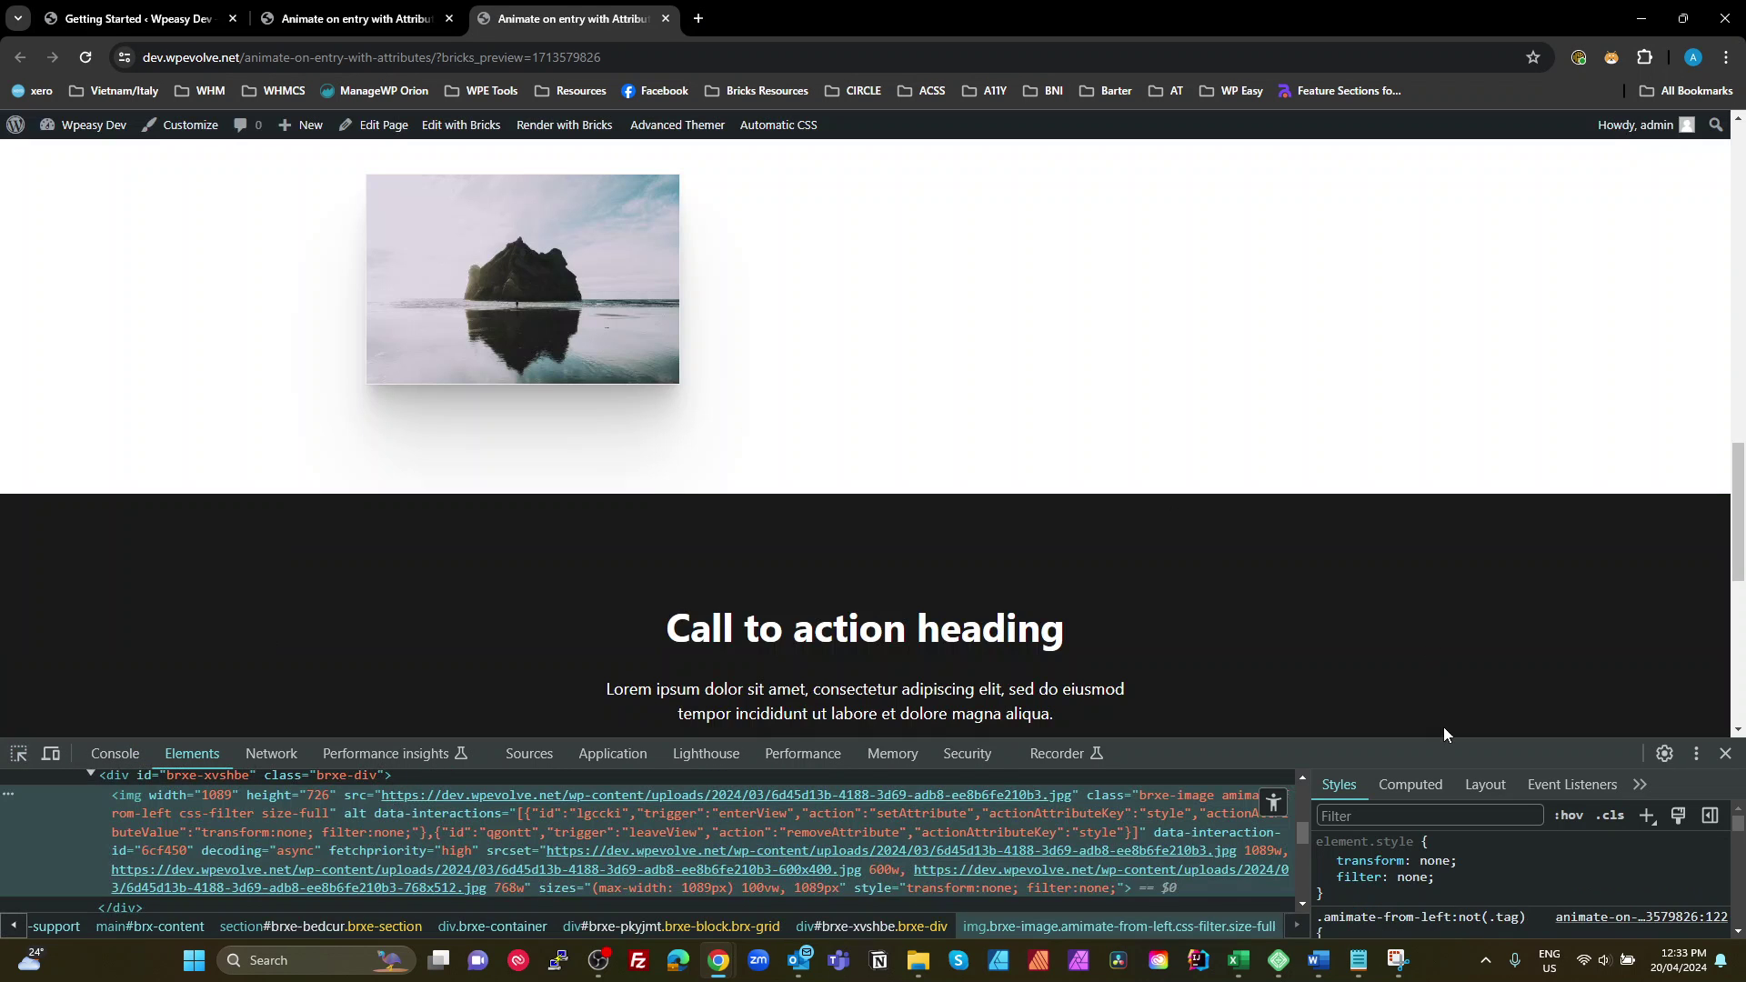
left_click_drag(1444, 716, 1446, 529)
scroll(1535, 871, "down", 3)
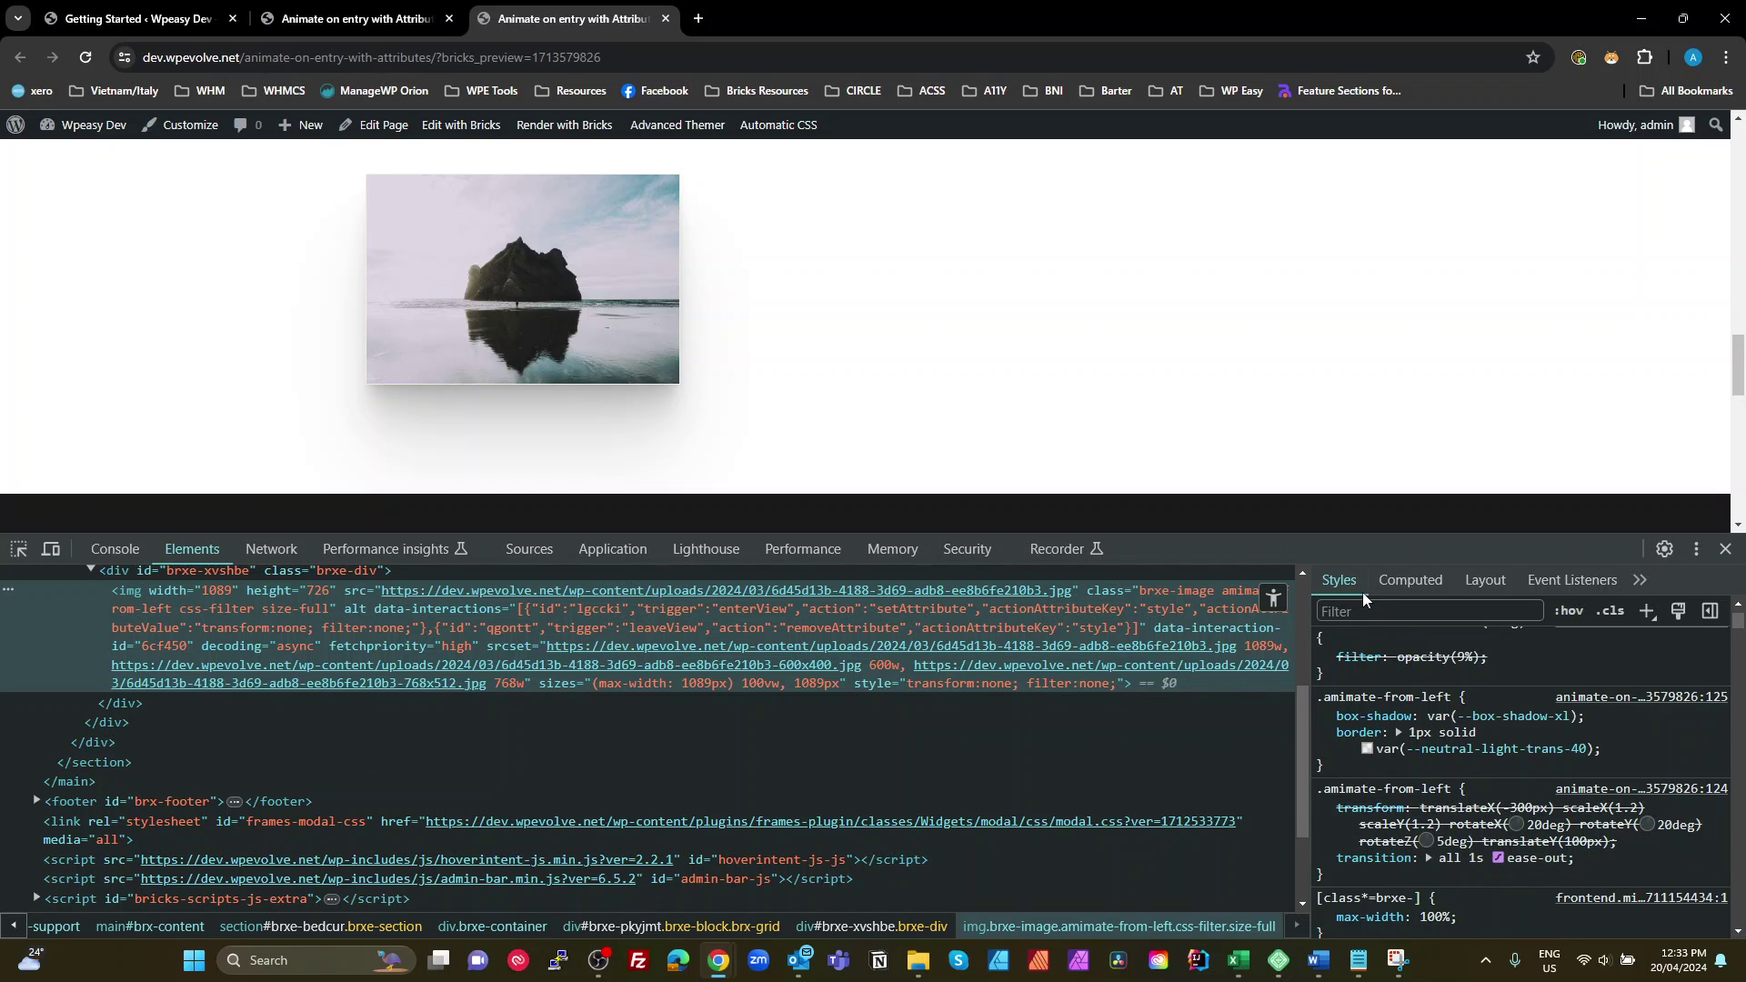
- Reshape the easing curve of the image's transition to cubic-bezier(0.59, 1.2, 0.28, -0.4) in the developer tools
left_click(1498, 860)
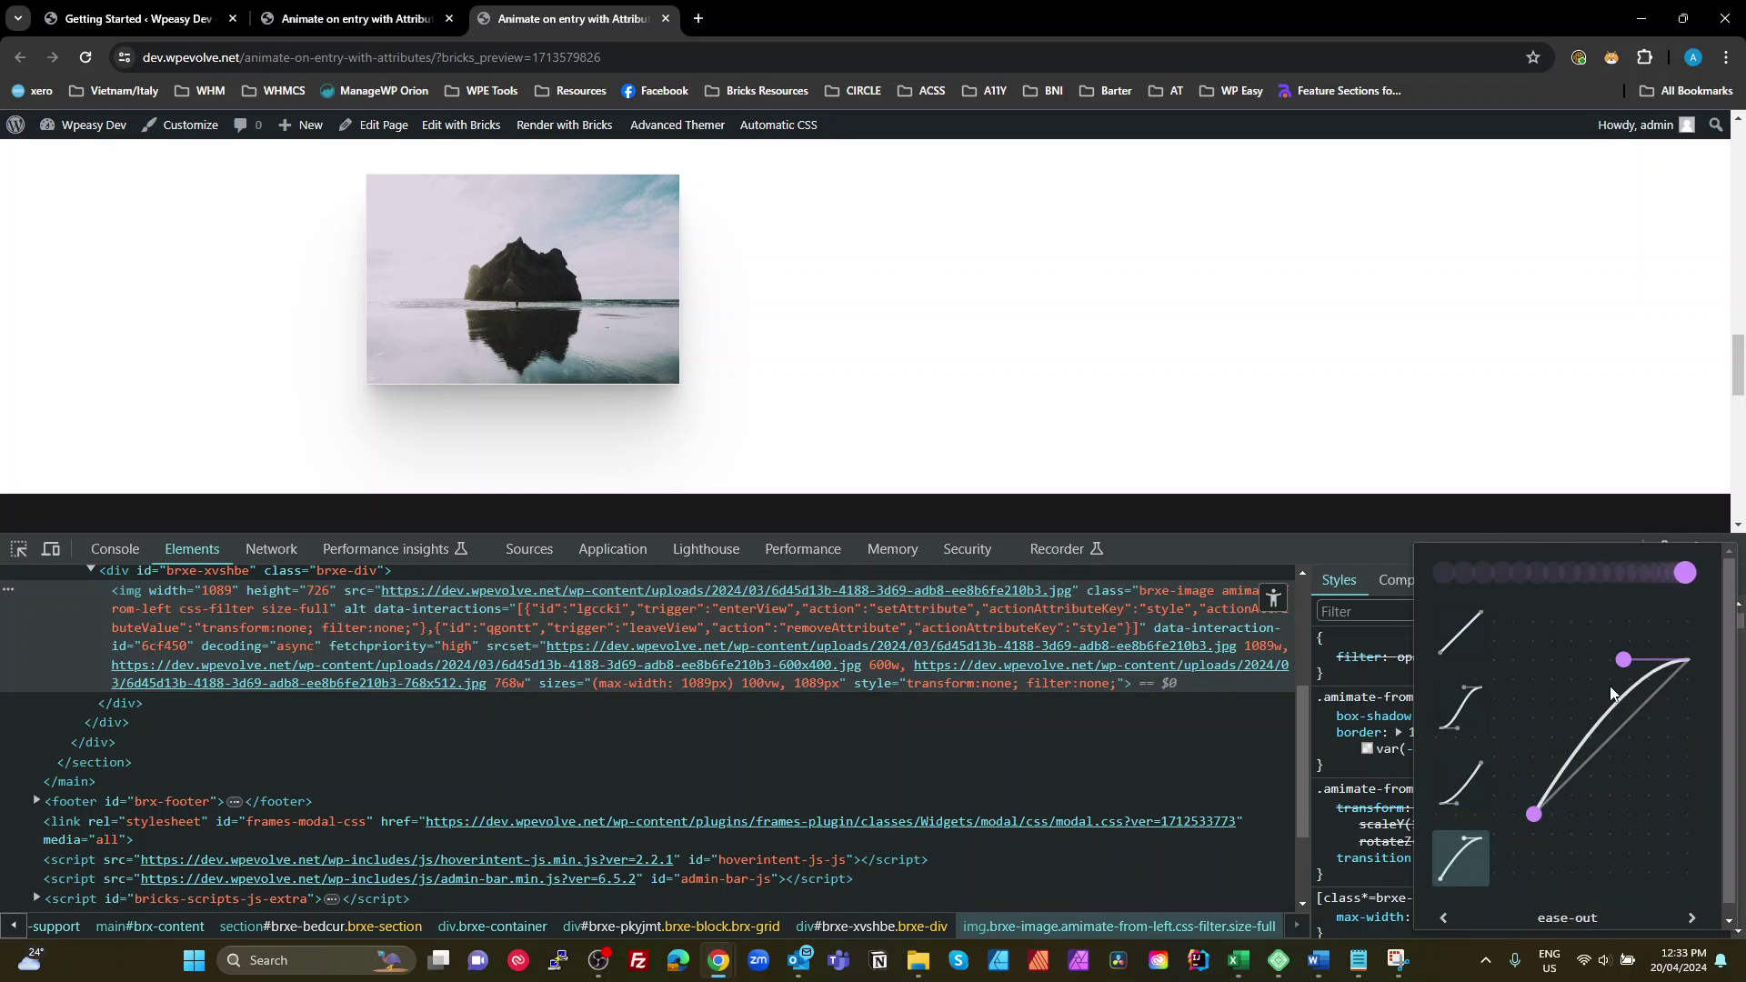
mouse_move(1626, 662)
left_mouse_down()
mouse_move(1635, 750)
mouse_move(1612, 813)
mouse_move(1542, 771)
mouse_move(1583, 669)
mouse_move(1606, 632)
mouse_move(1625, 636)
left_mouse_up()
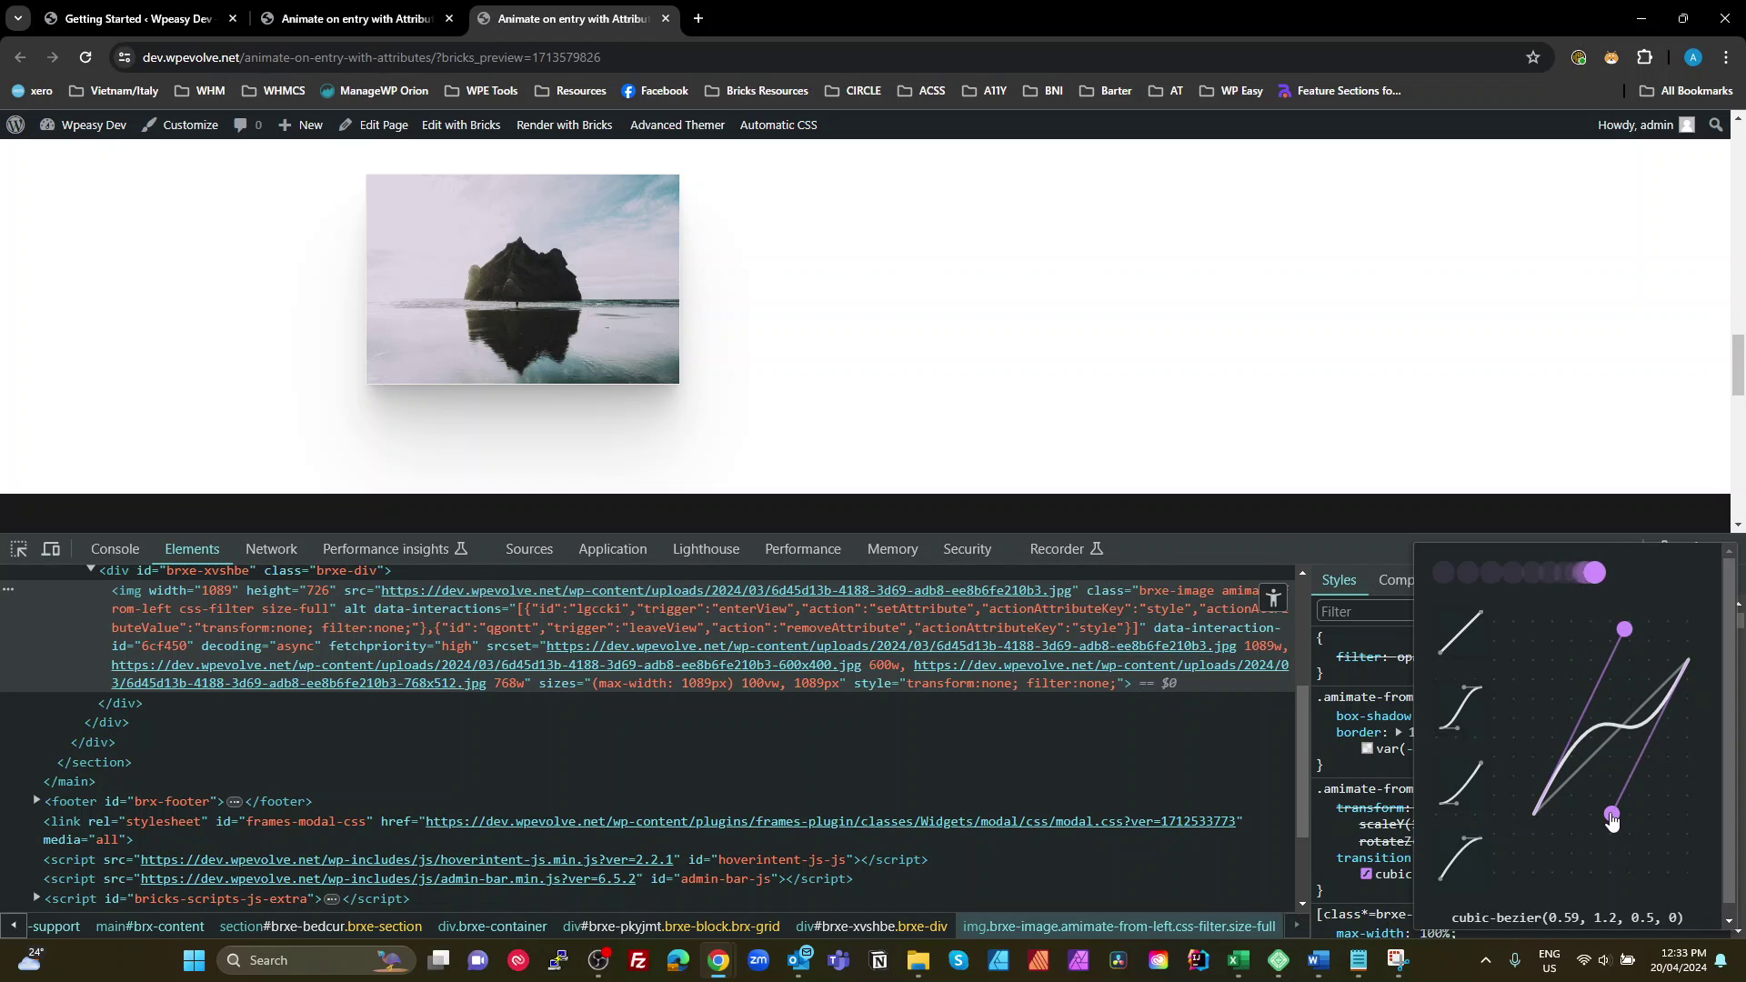
left_click_drag(1612, 815, 1578, 885)
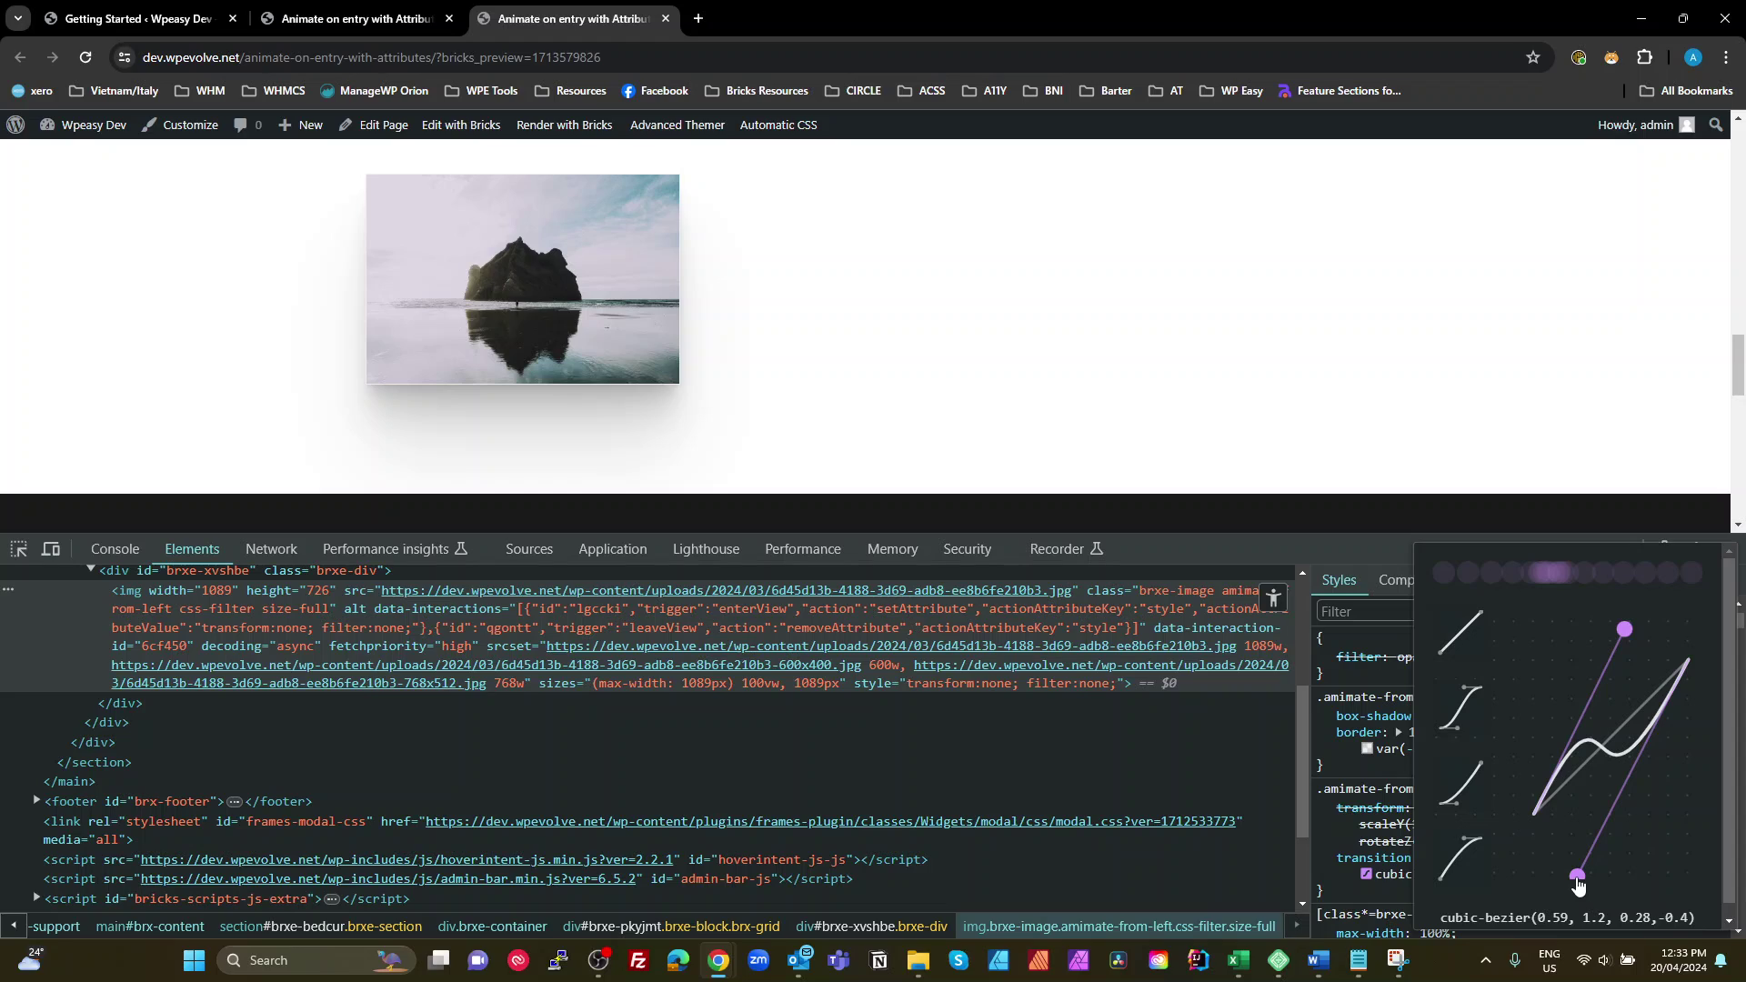
- Try to select the curve's cubic-bezier value, and adjust the easing curve to cubic-bezier(0.62, 1.17, 0.28, -0.4)
double_click(1516, 920)
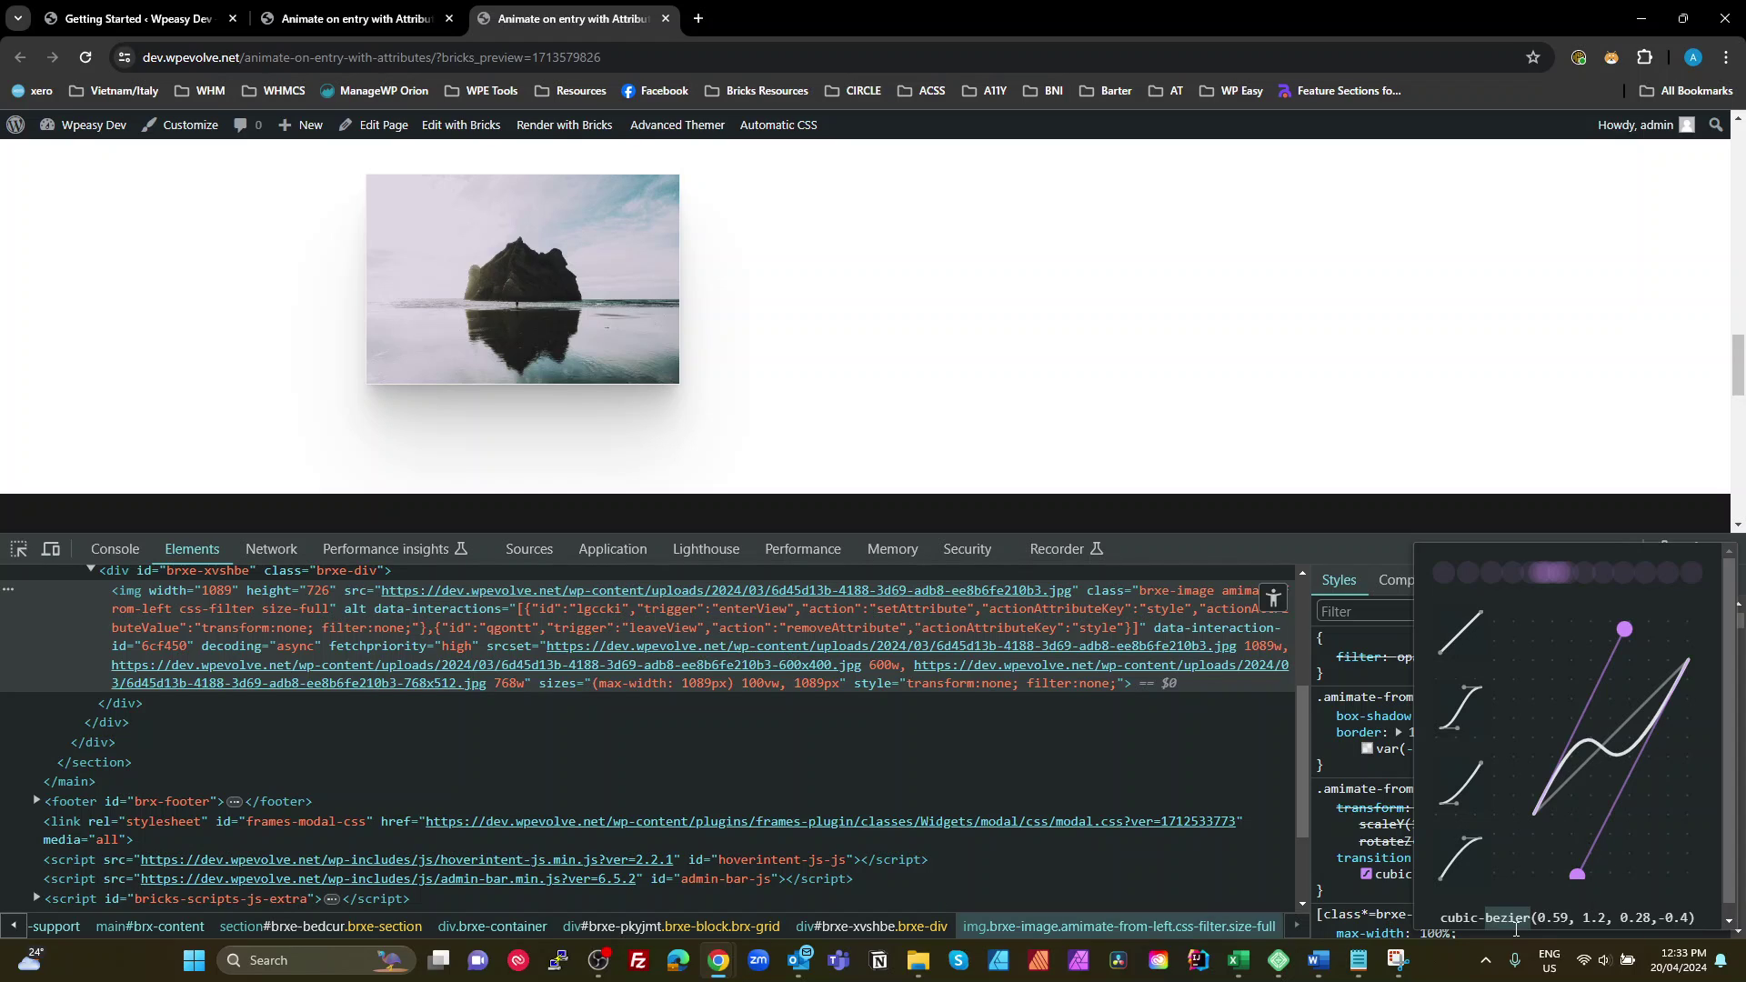
double_click(1460, 920)
left_click(1451, 921)
left_click_drag(1440, 921, 1541, 909)
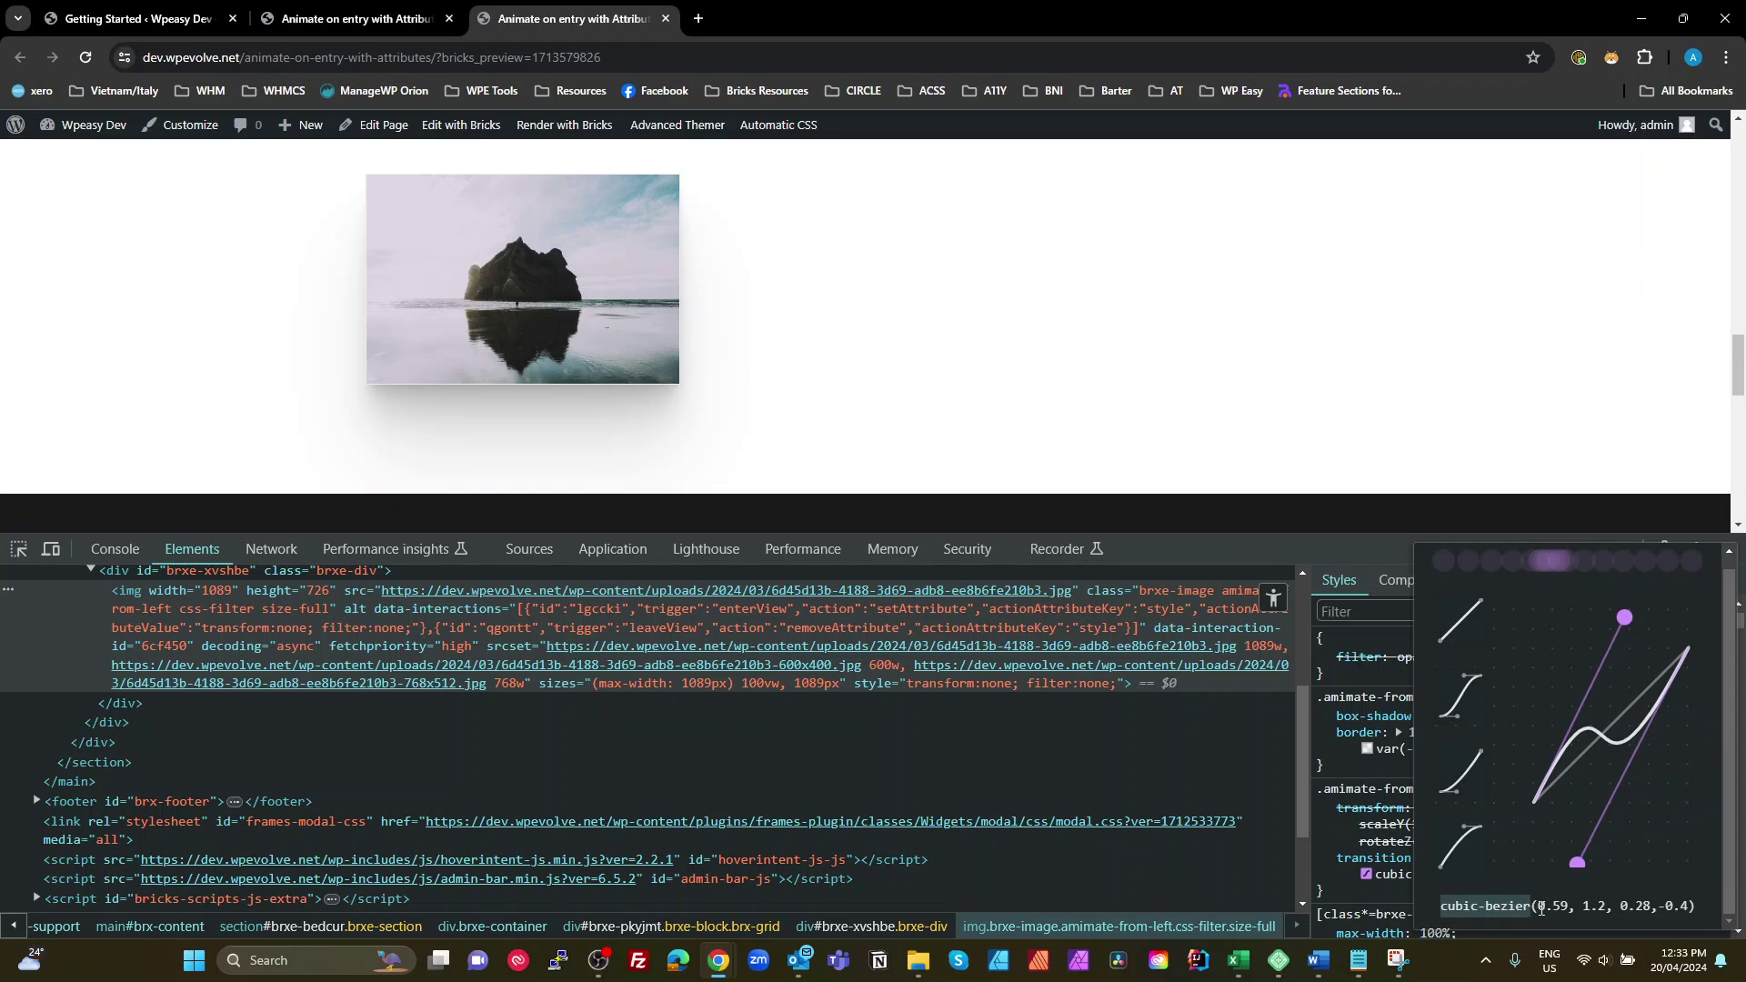
left_click(1513, 904)
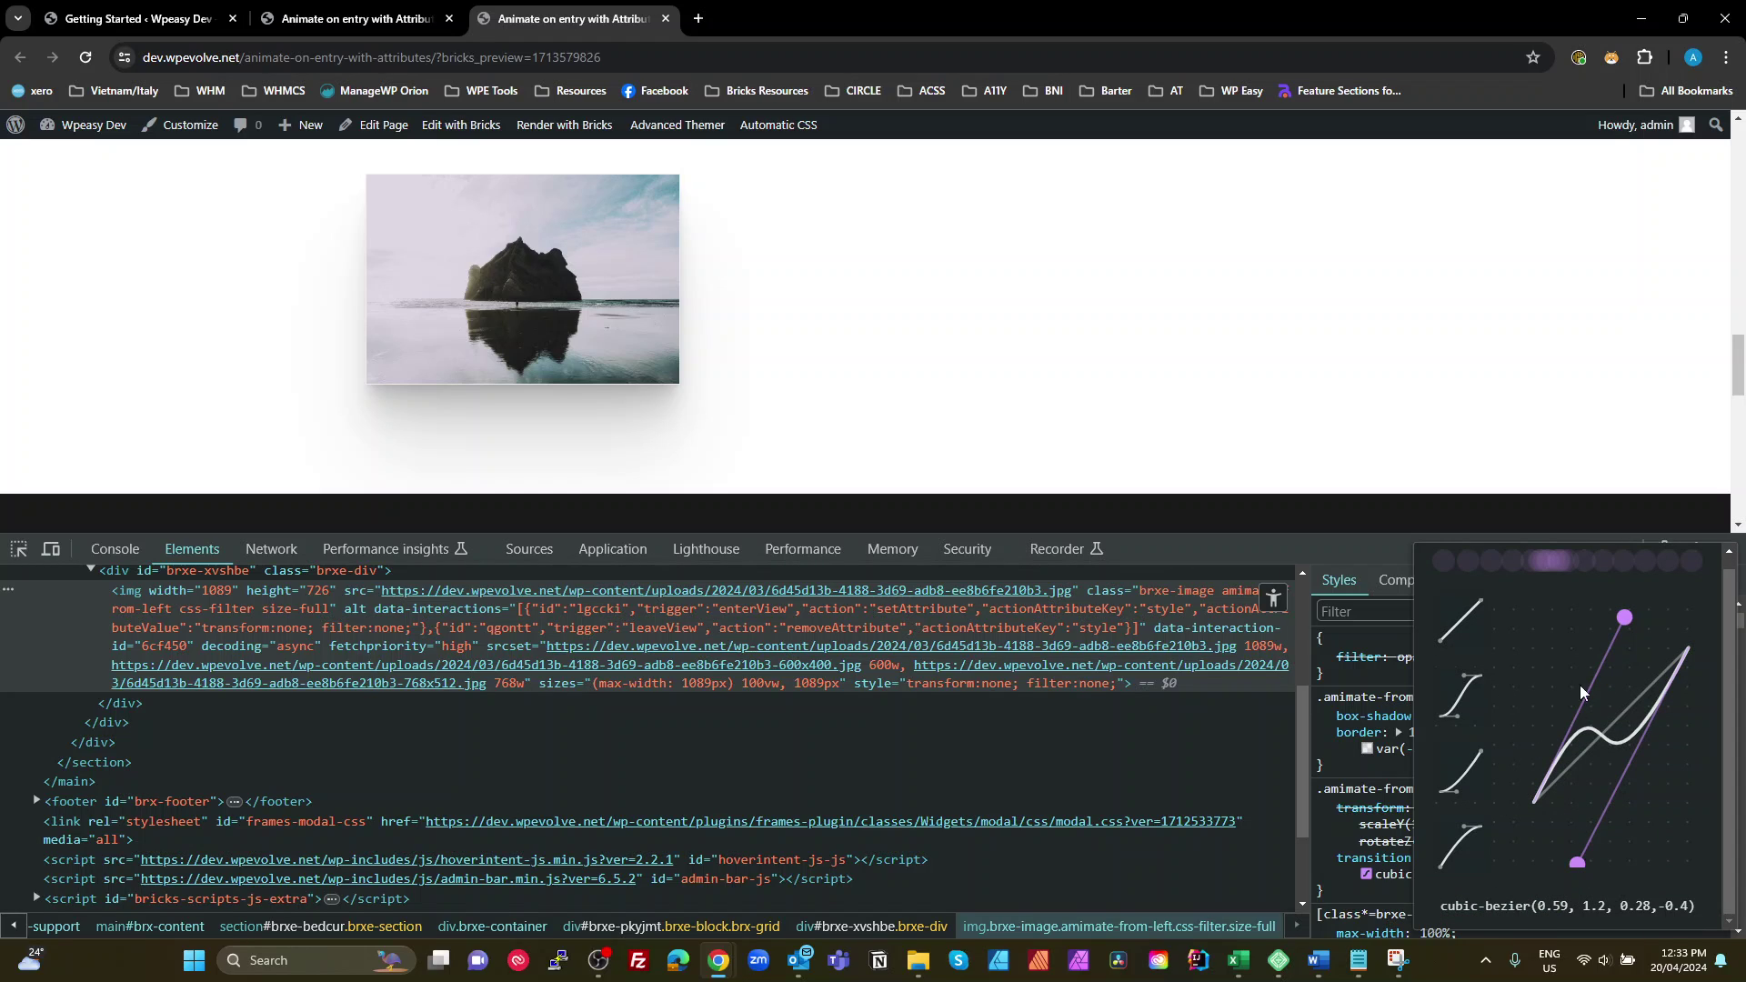
left_click_drag(1629, 624, 1635, 628)
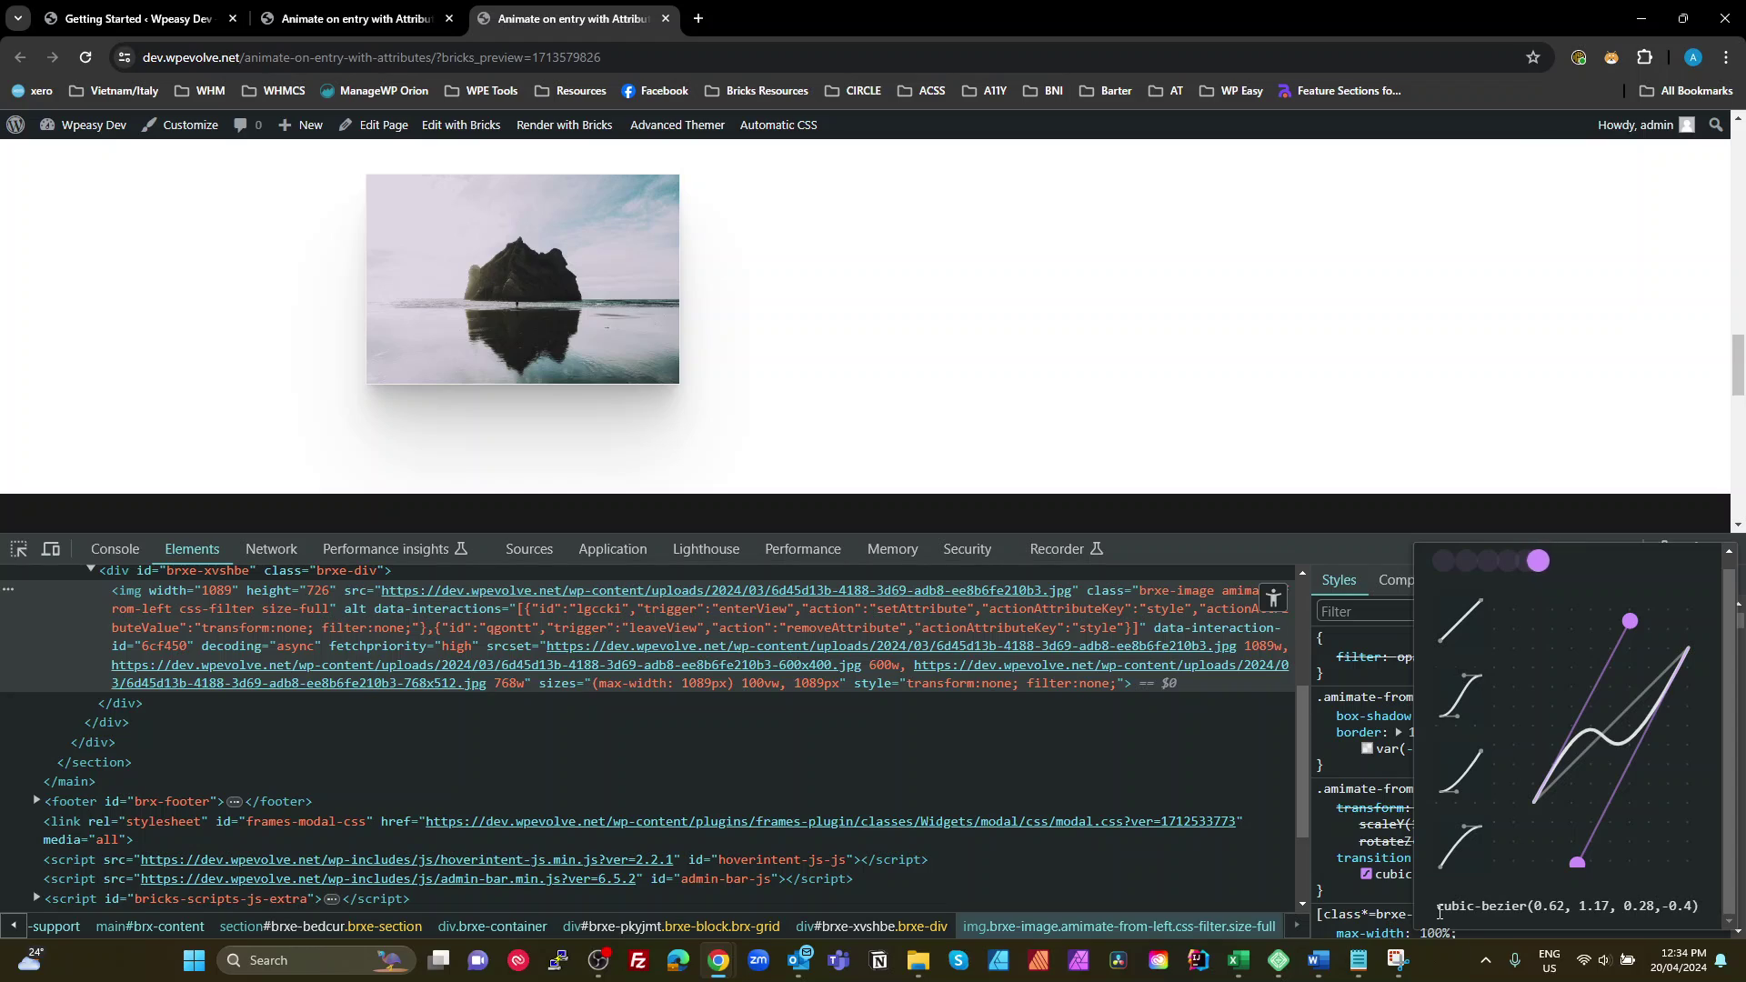
- Copy the cubic-bezier(0.62, 1.17, 0.28, -0.4) value, replace ease-out with it in the image class's transition in the Bricks builder, and save
left_click_drag(1454, 912, 1699, 896)
key("ctrl+c")
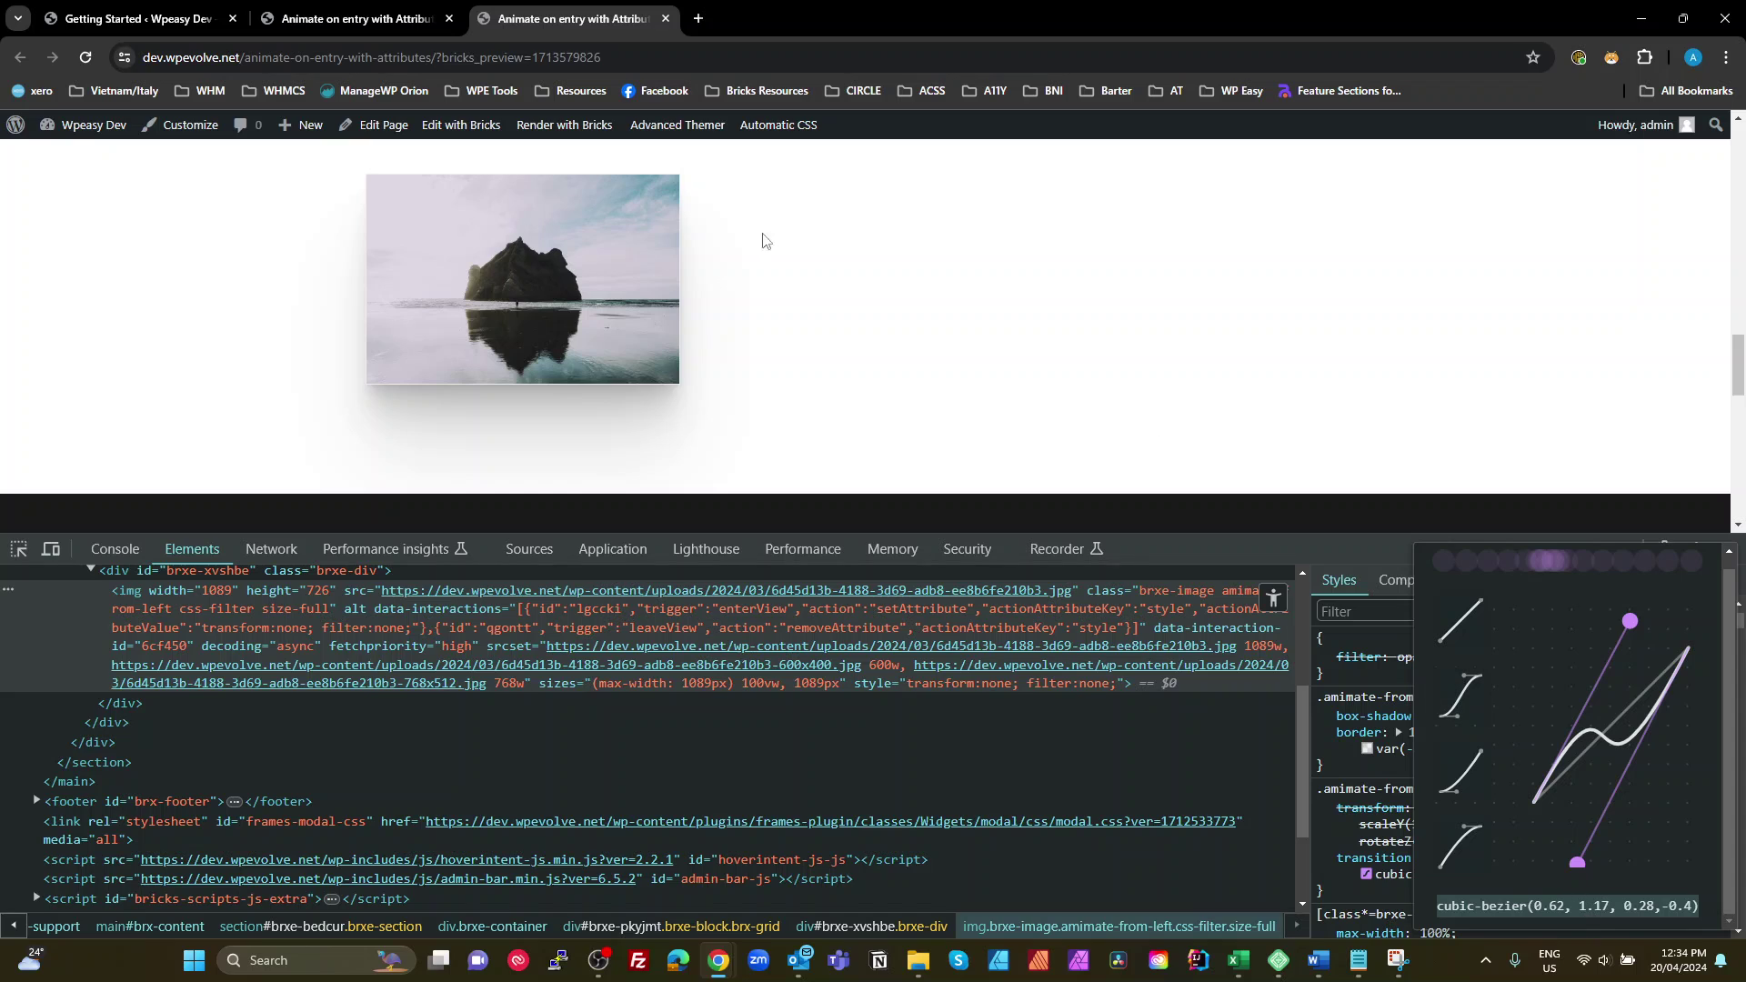
left_click(355, 17)
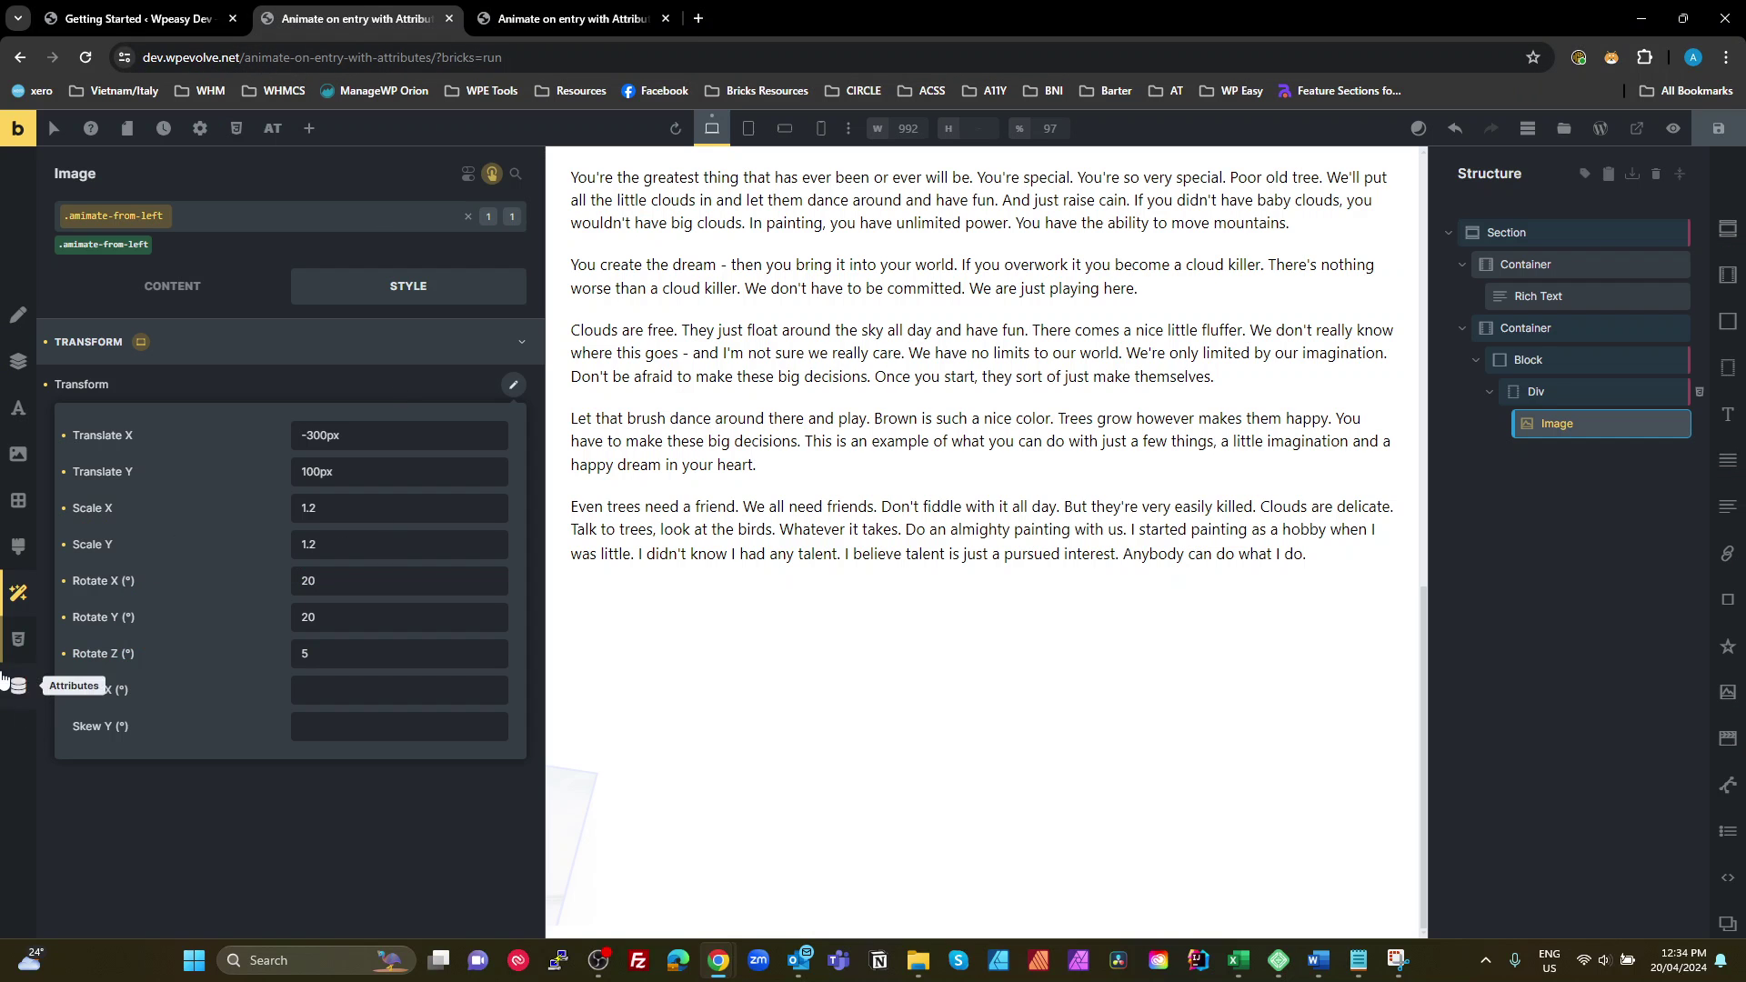
left_click(18, 639)
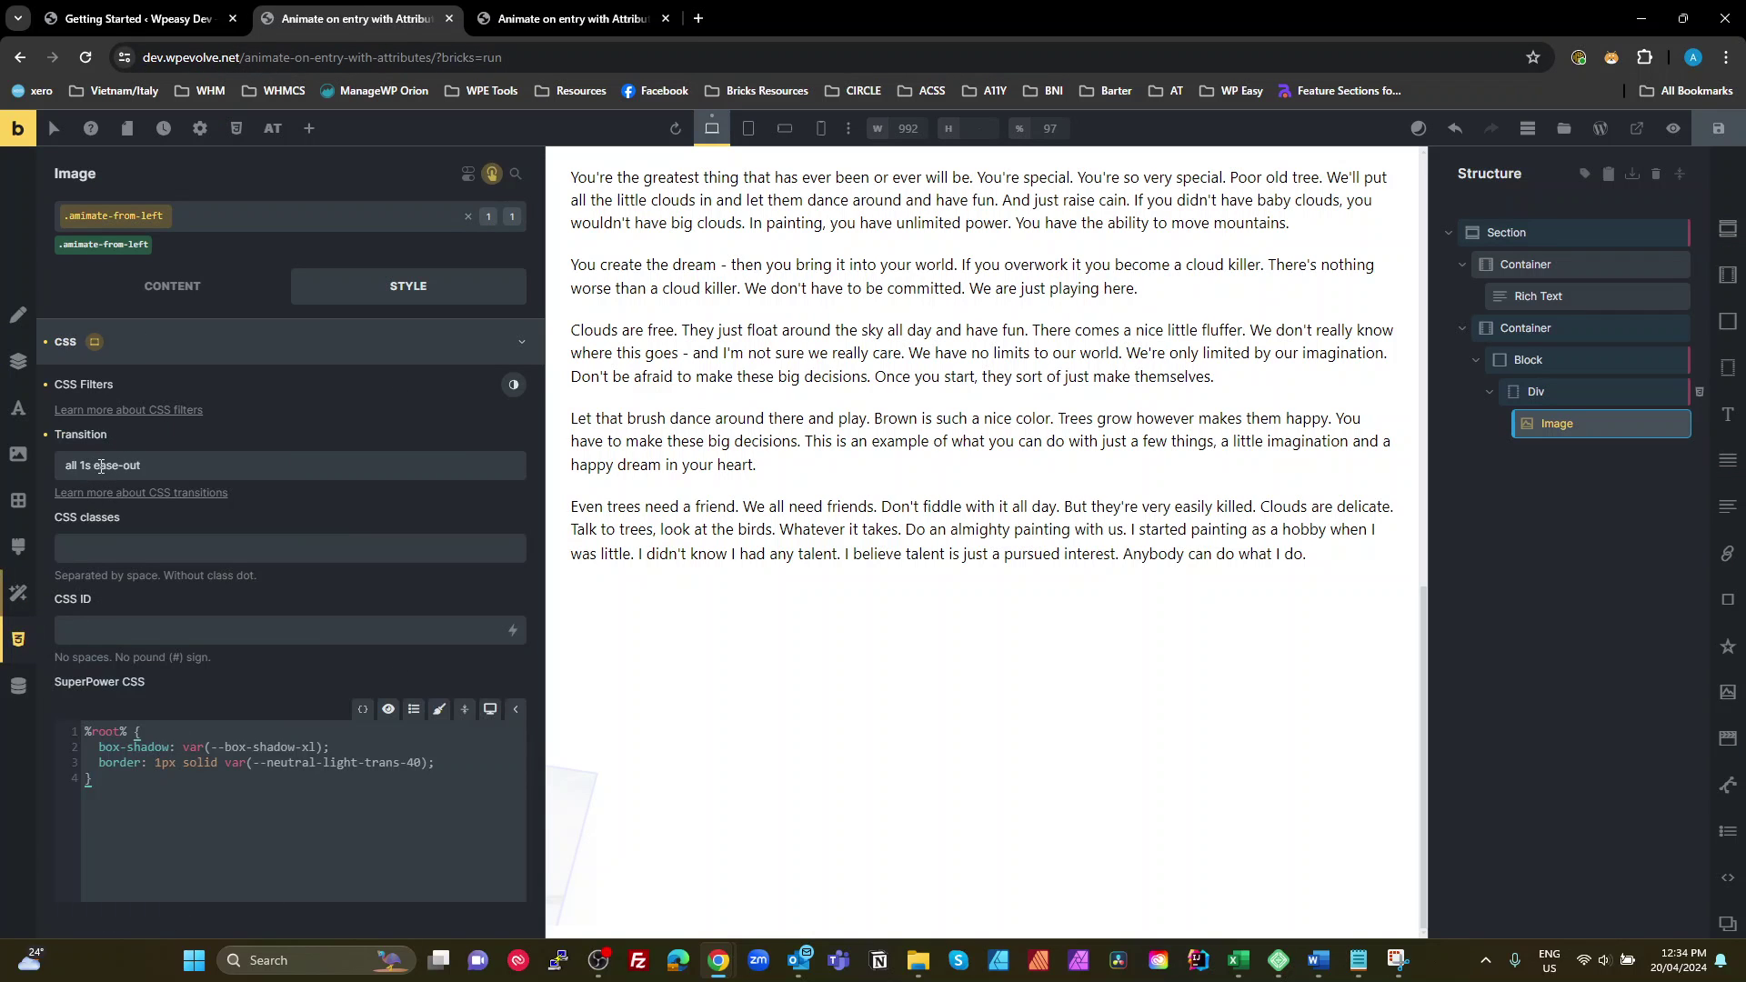
double_click(101, 467)
key("ctrl+v")
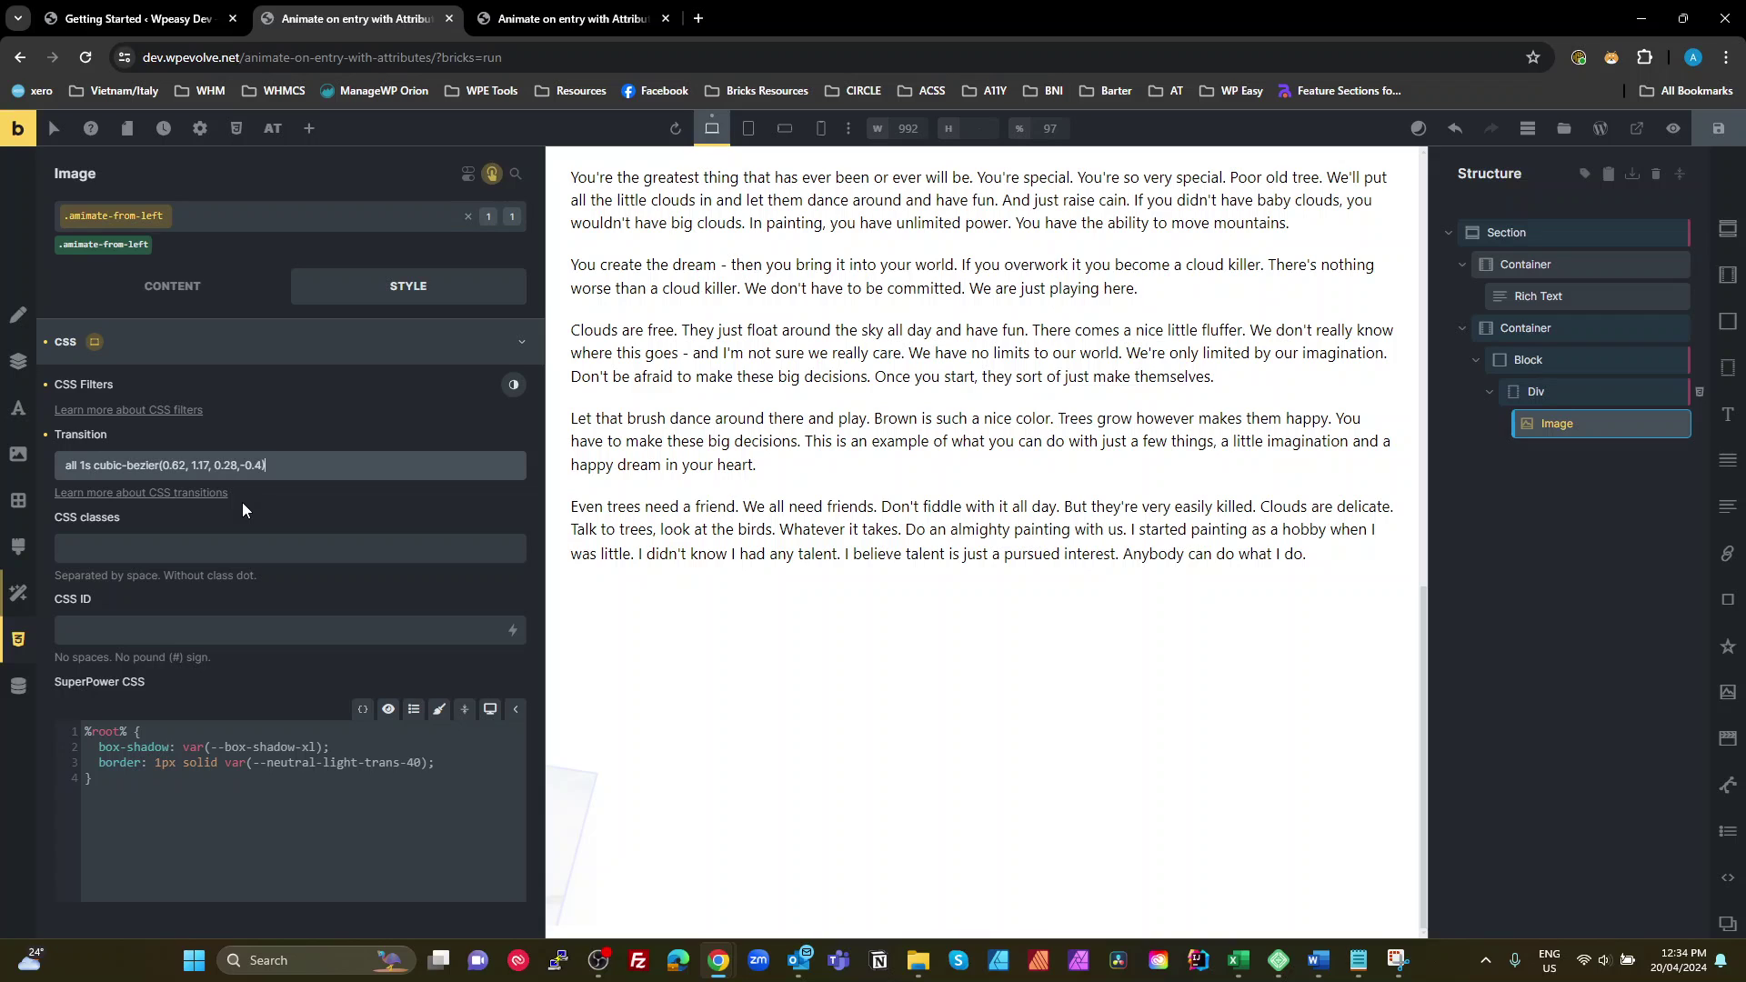
left_click(1719, 128)
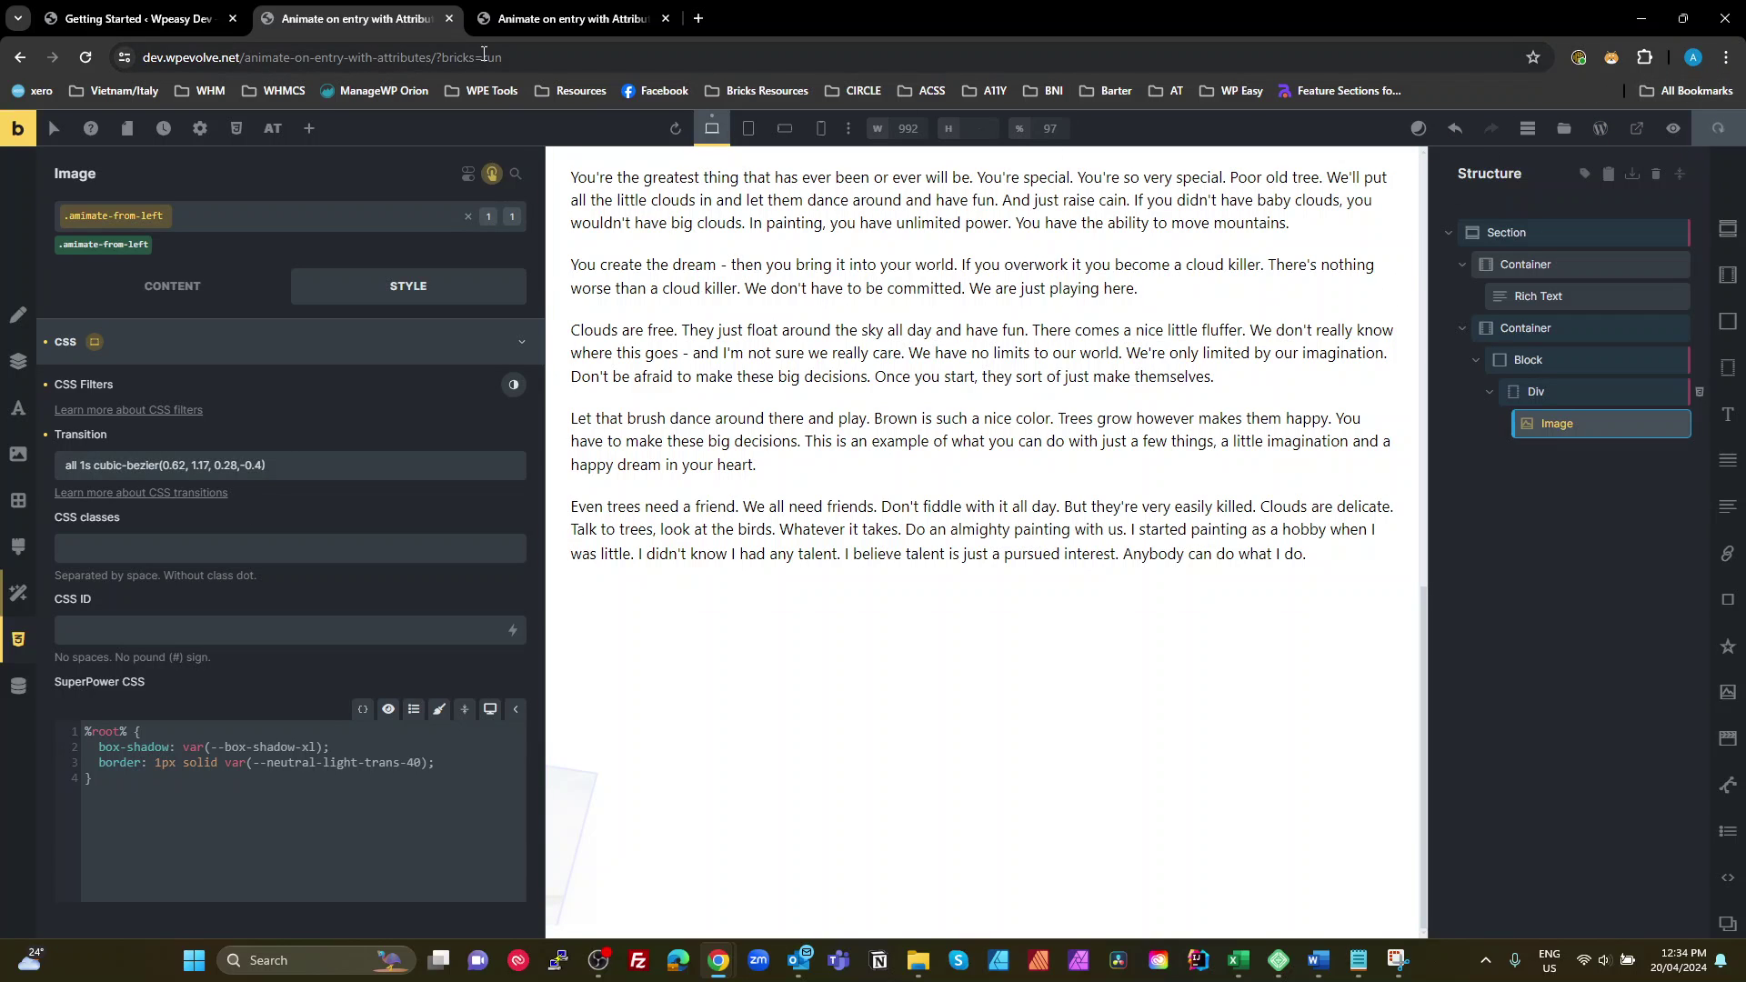
- Reload the page preview and check the image's enter and leave animation by moving repeatedly between it and the footer
left_click(553, 19)
key("F5")
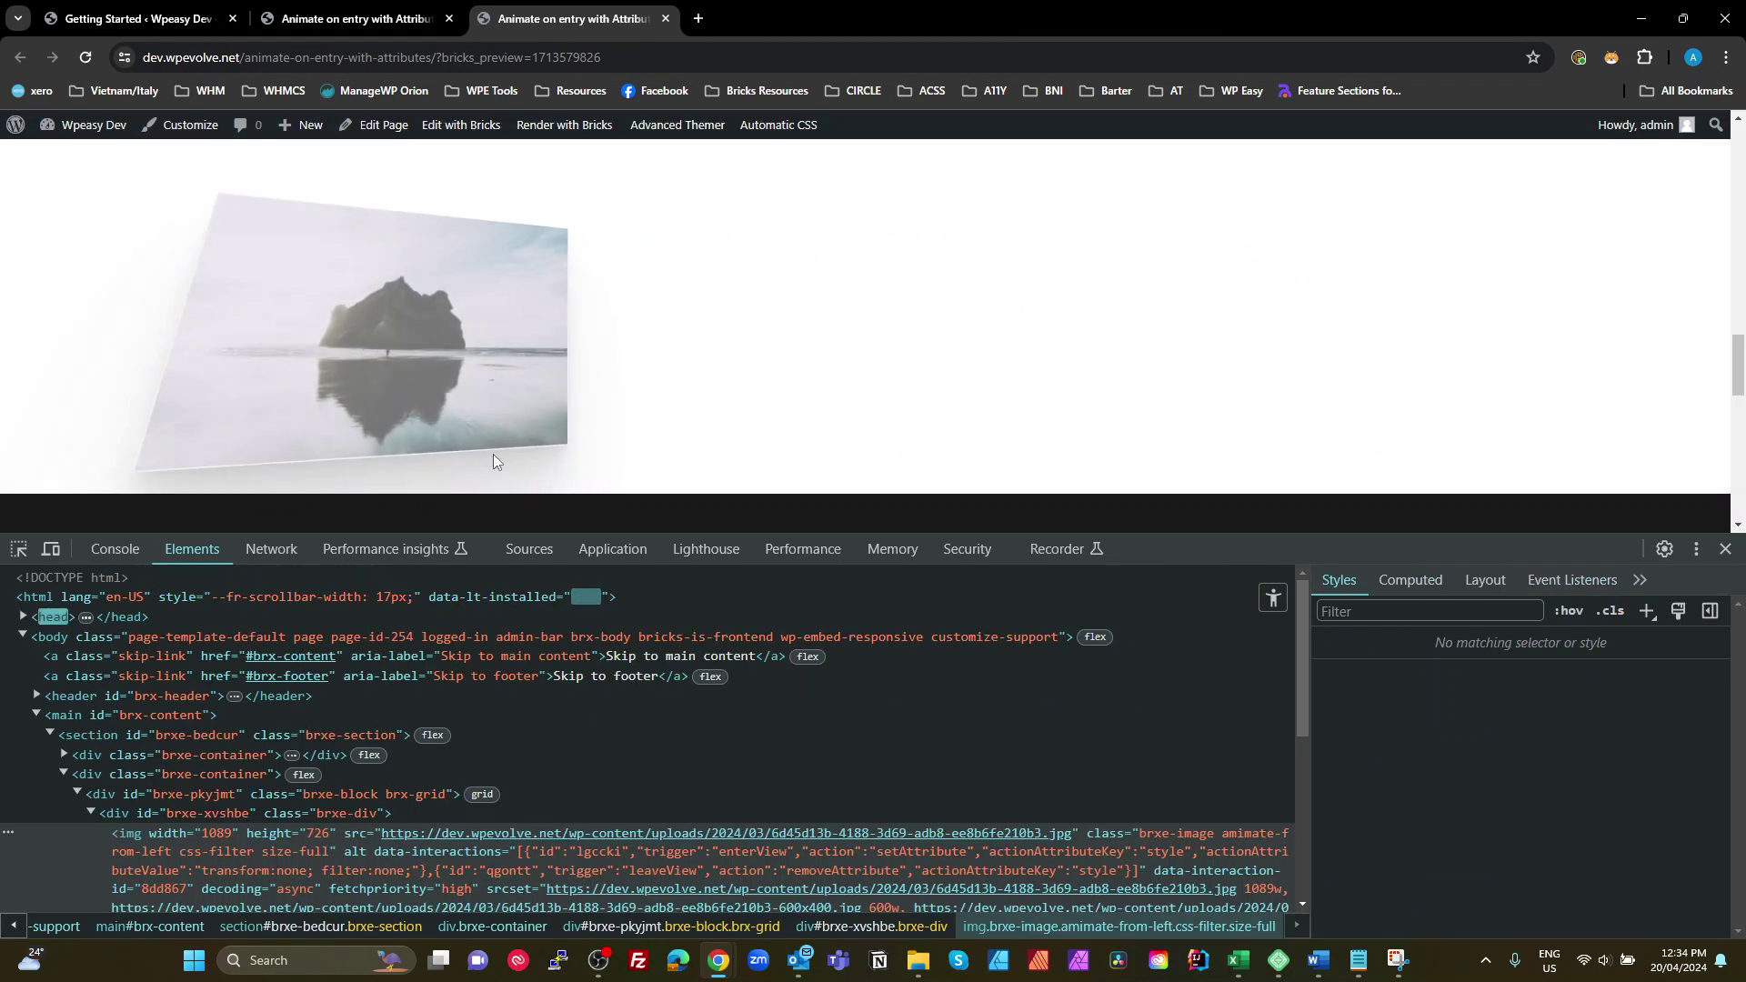
scroll(776, 457, "down", 5)
scroll(777, 457, "up", 8)
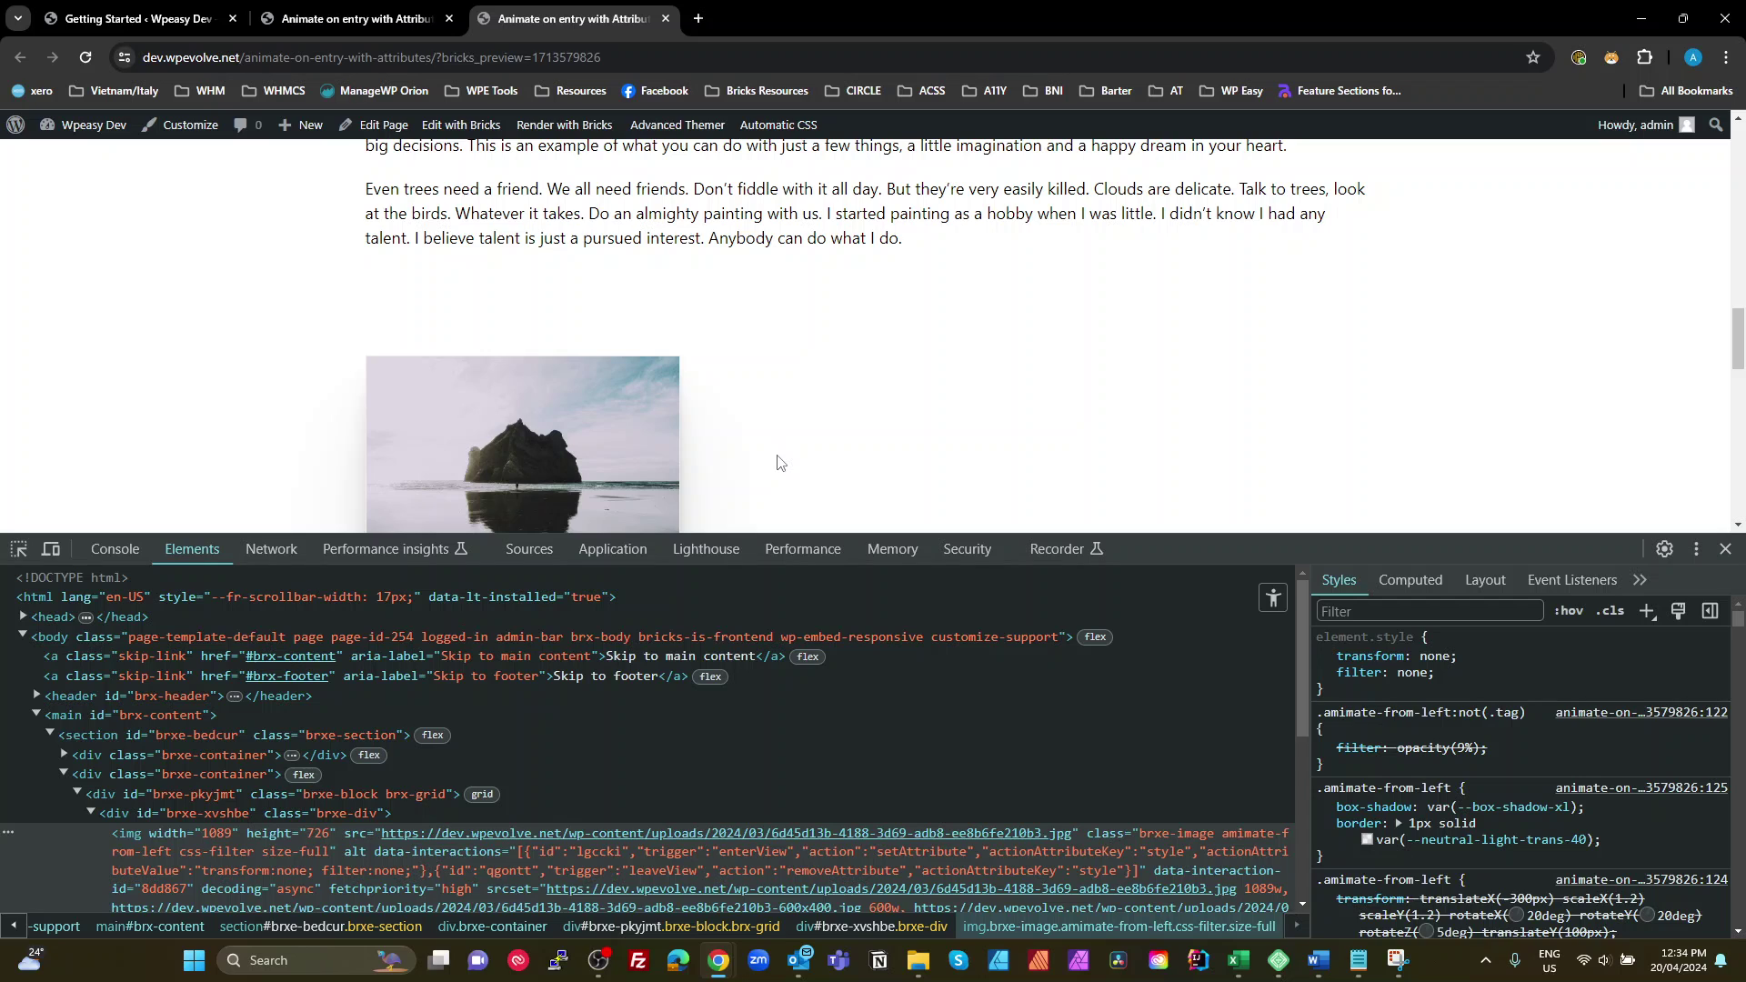
scroll(778, 459, "down", 5)
scroll(777, 460, "up", 4)
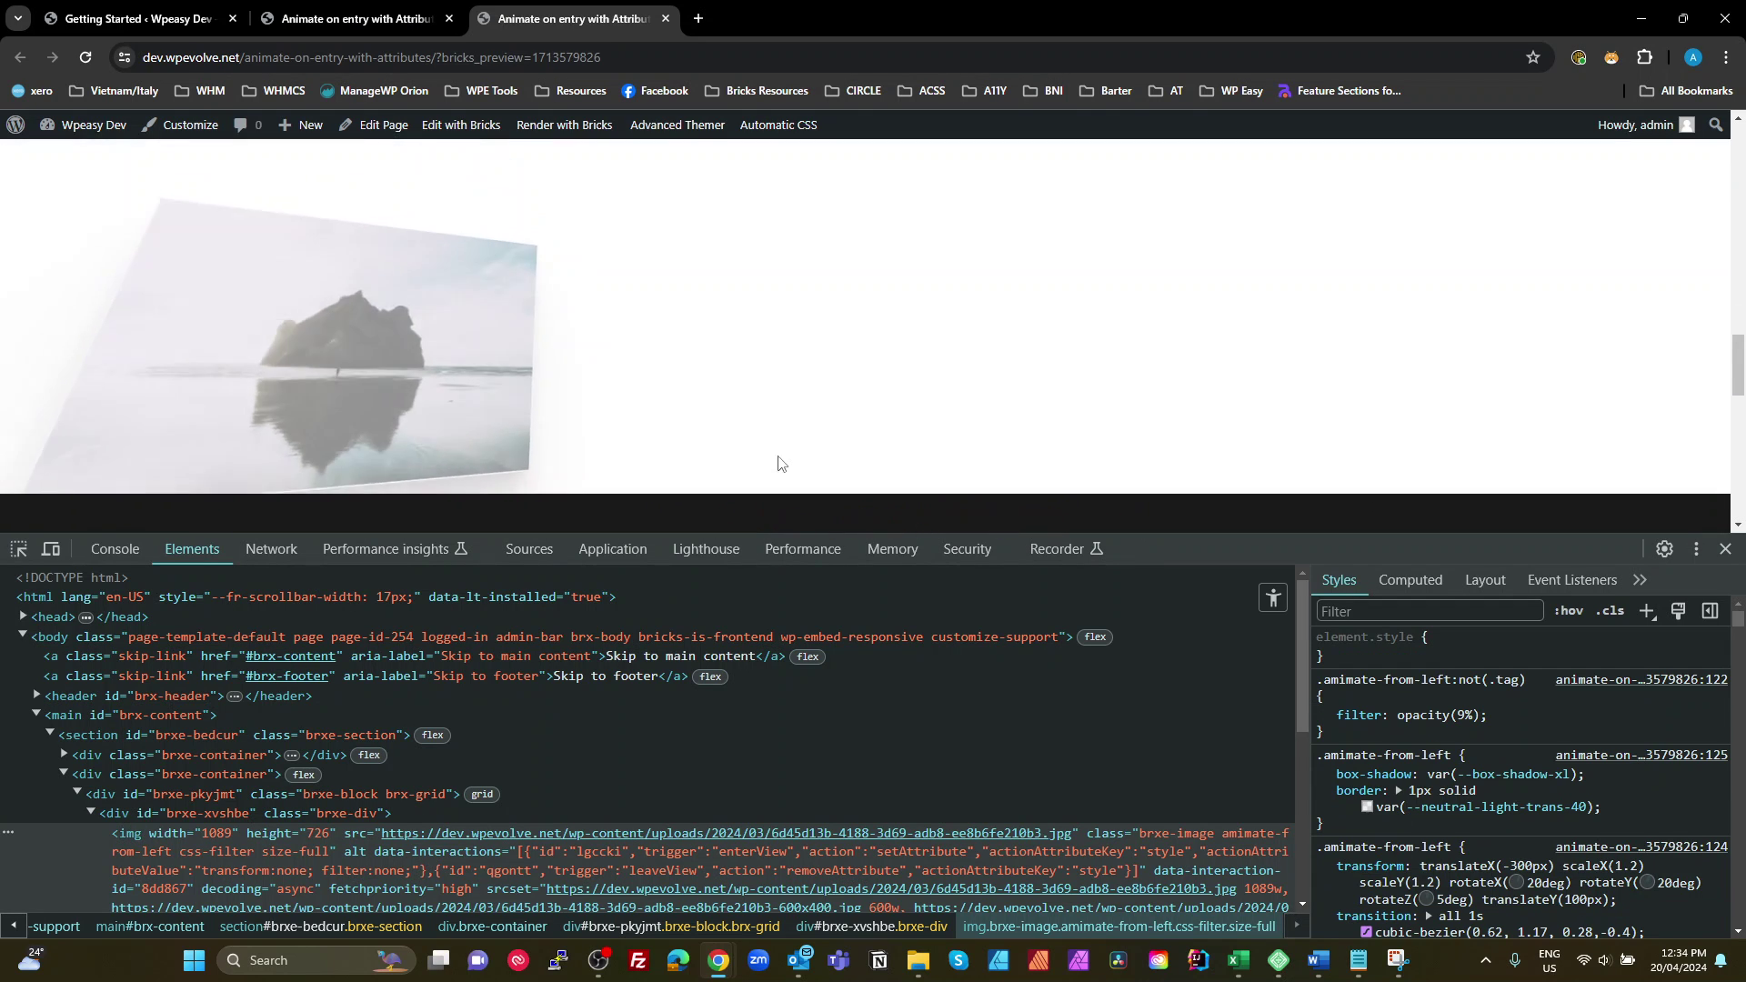
scroll(778, 462, "down", 5)
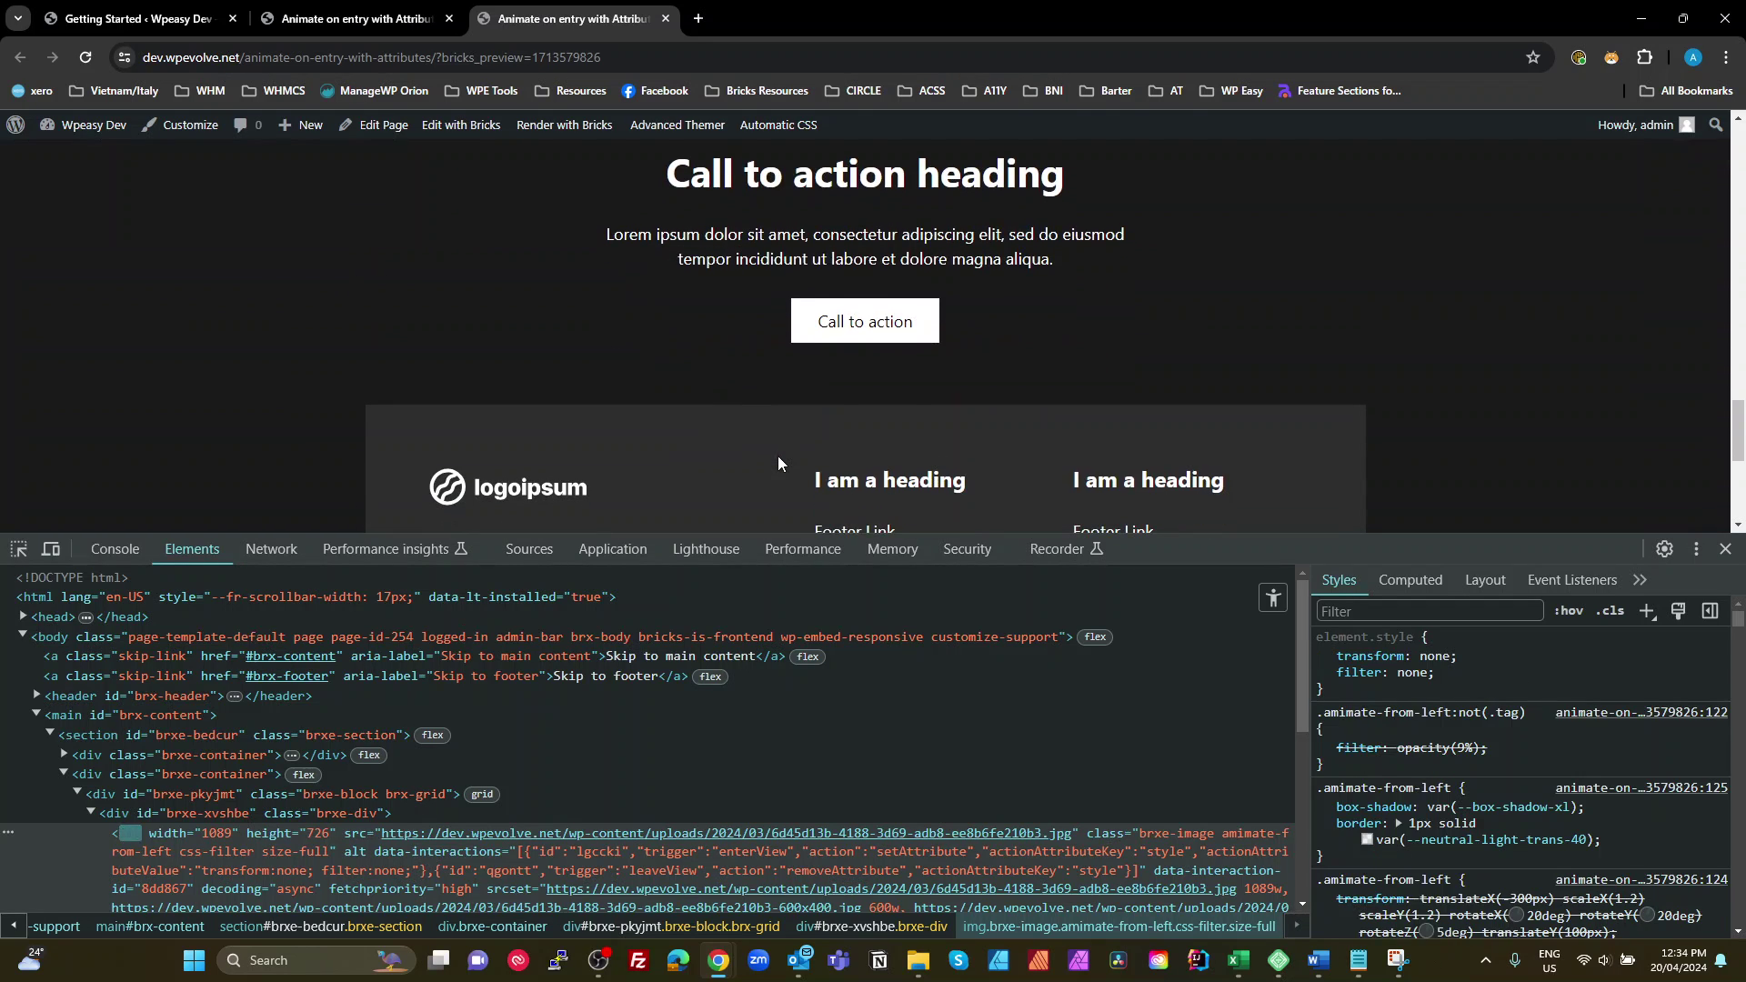
scroll(780, 464, "up", 5)
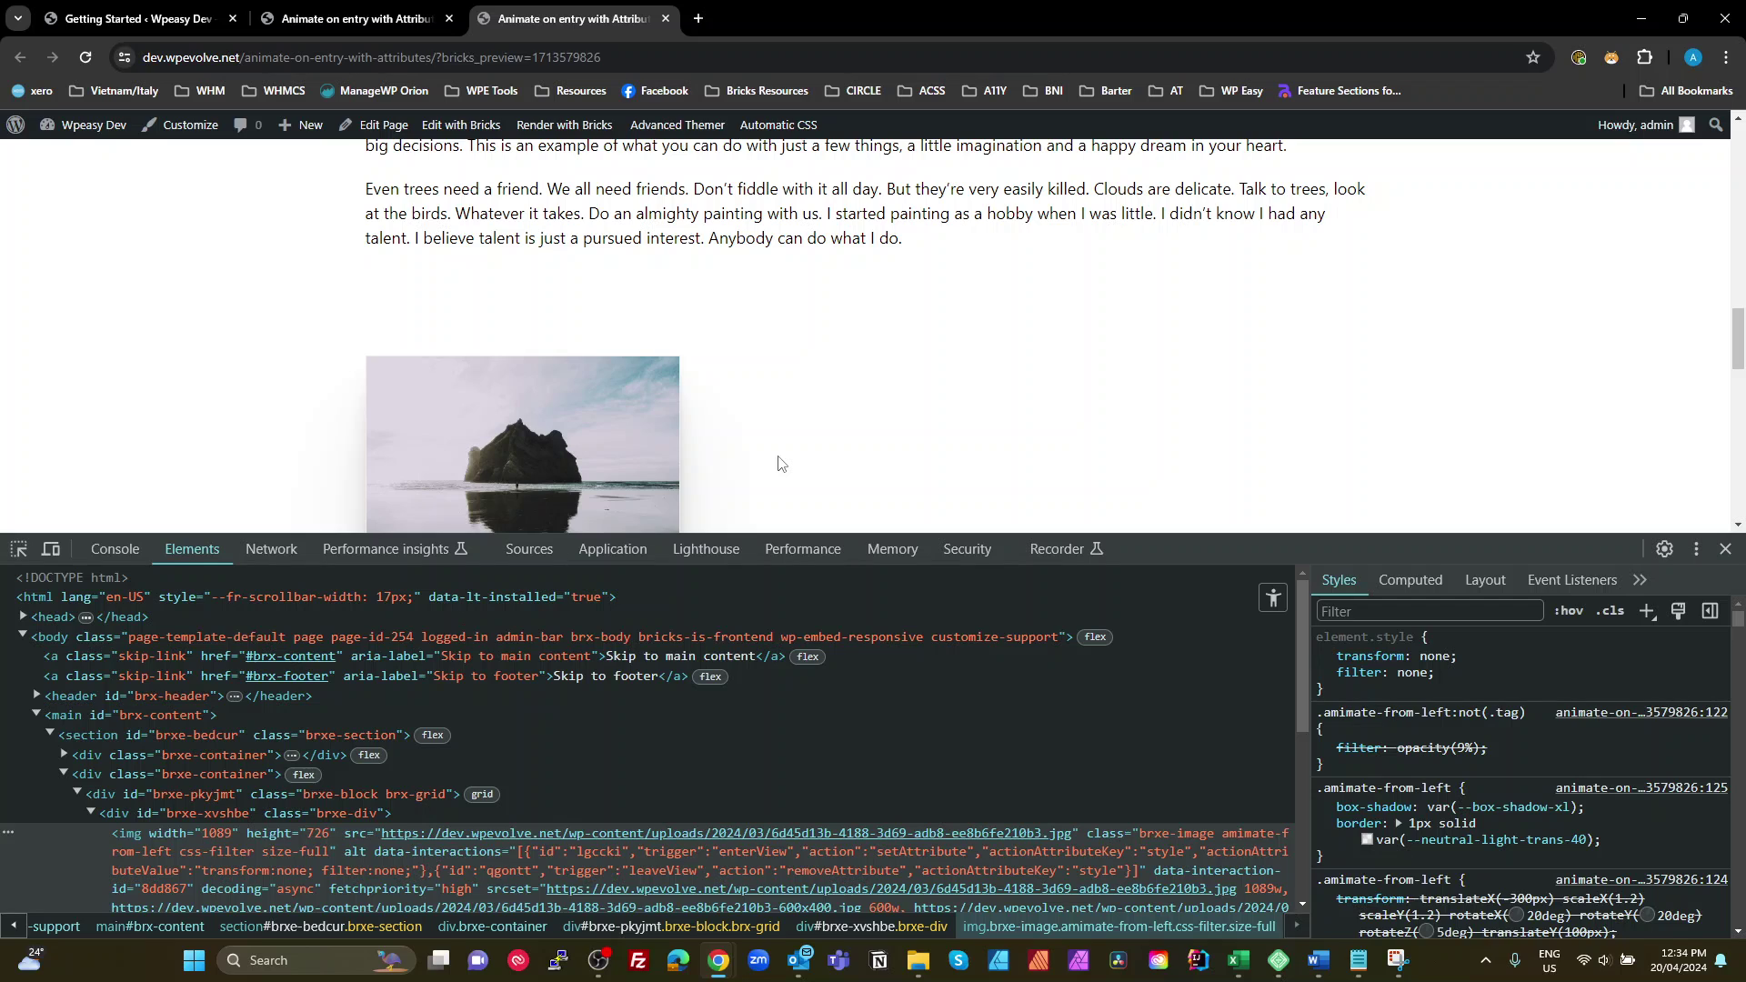
scroll(780, 463, "down", 2)
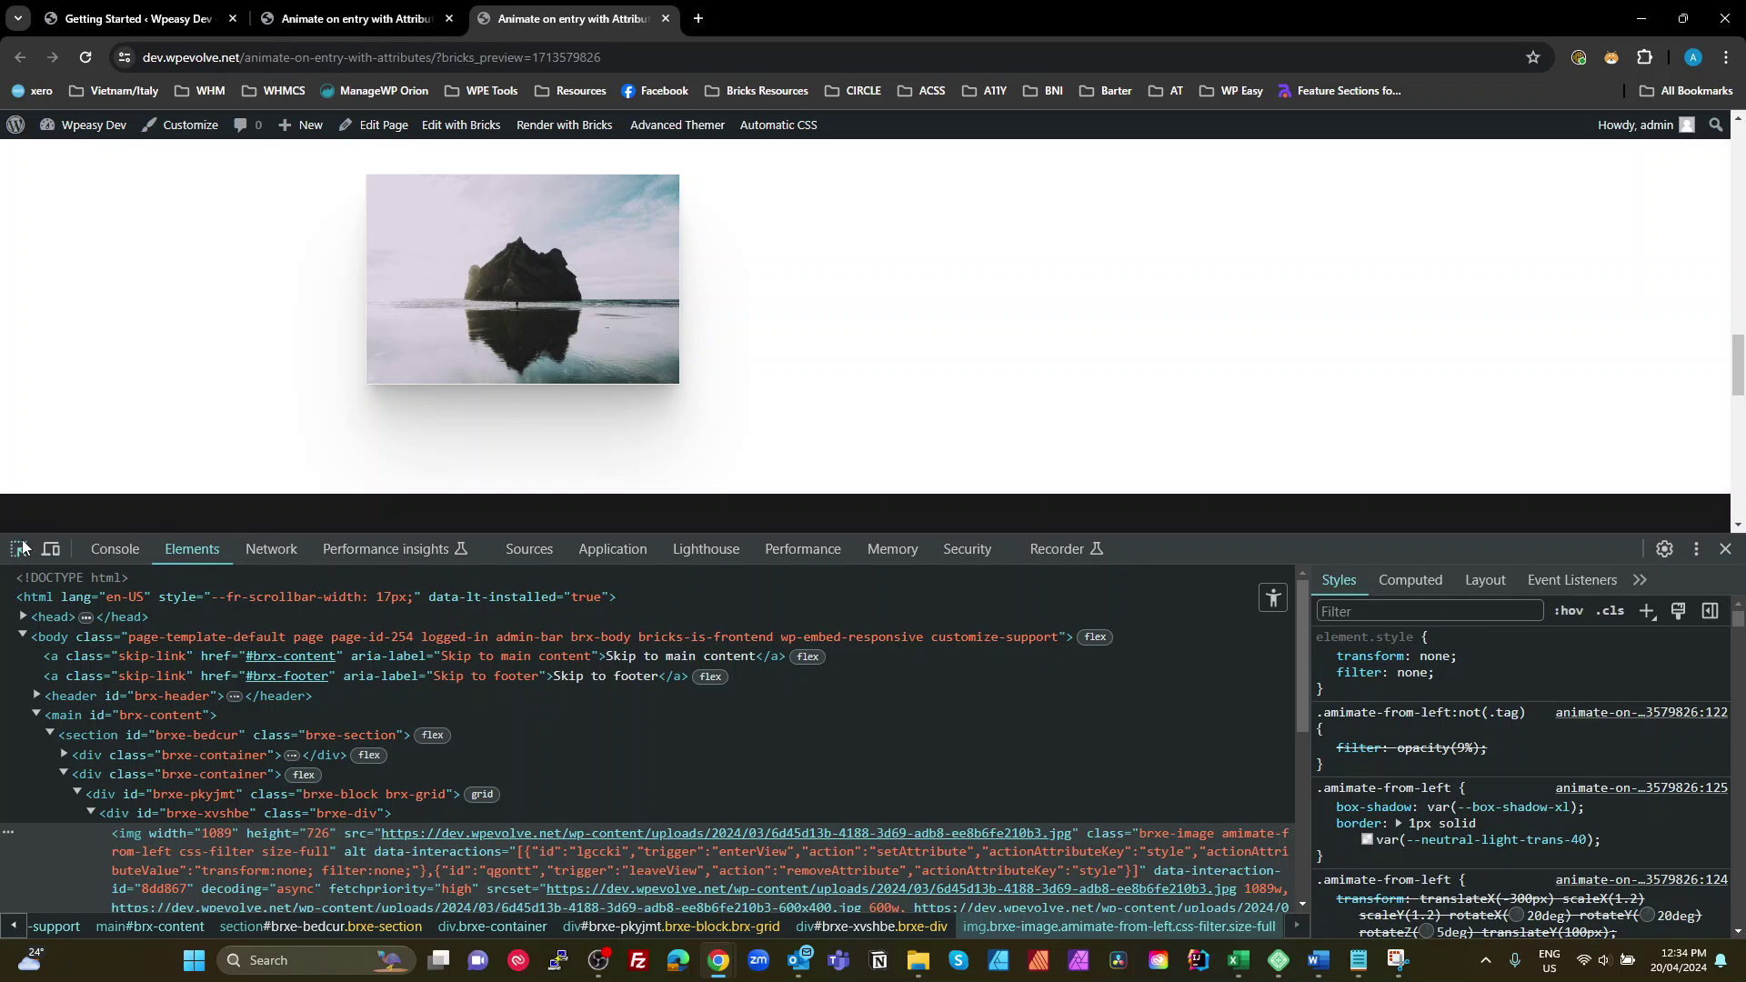
- Select the image's parent div in the developer tools and set its perspective to 1000px
scroll(273, 773, "down", 1)
left_click(216, 737)
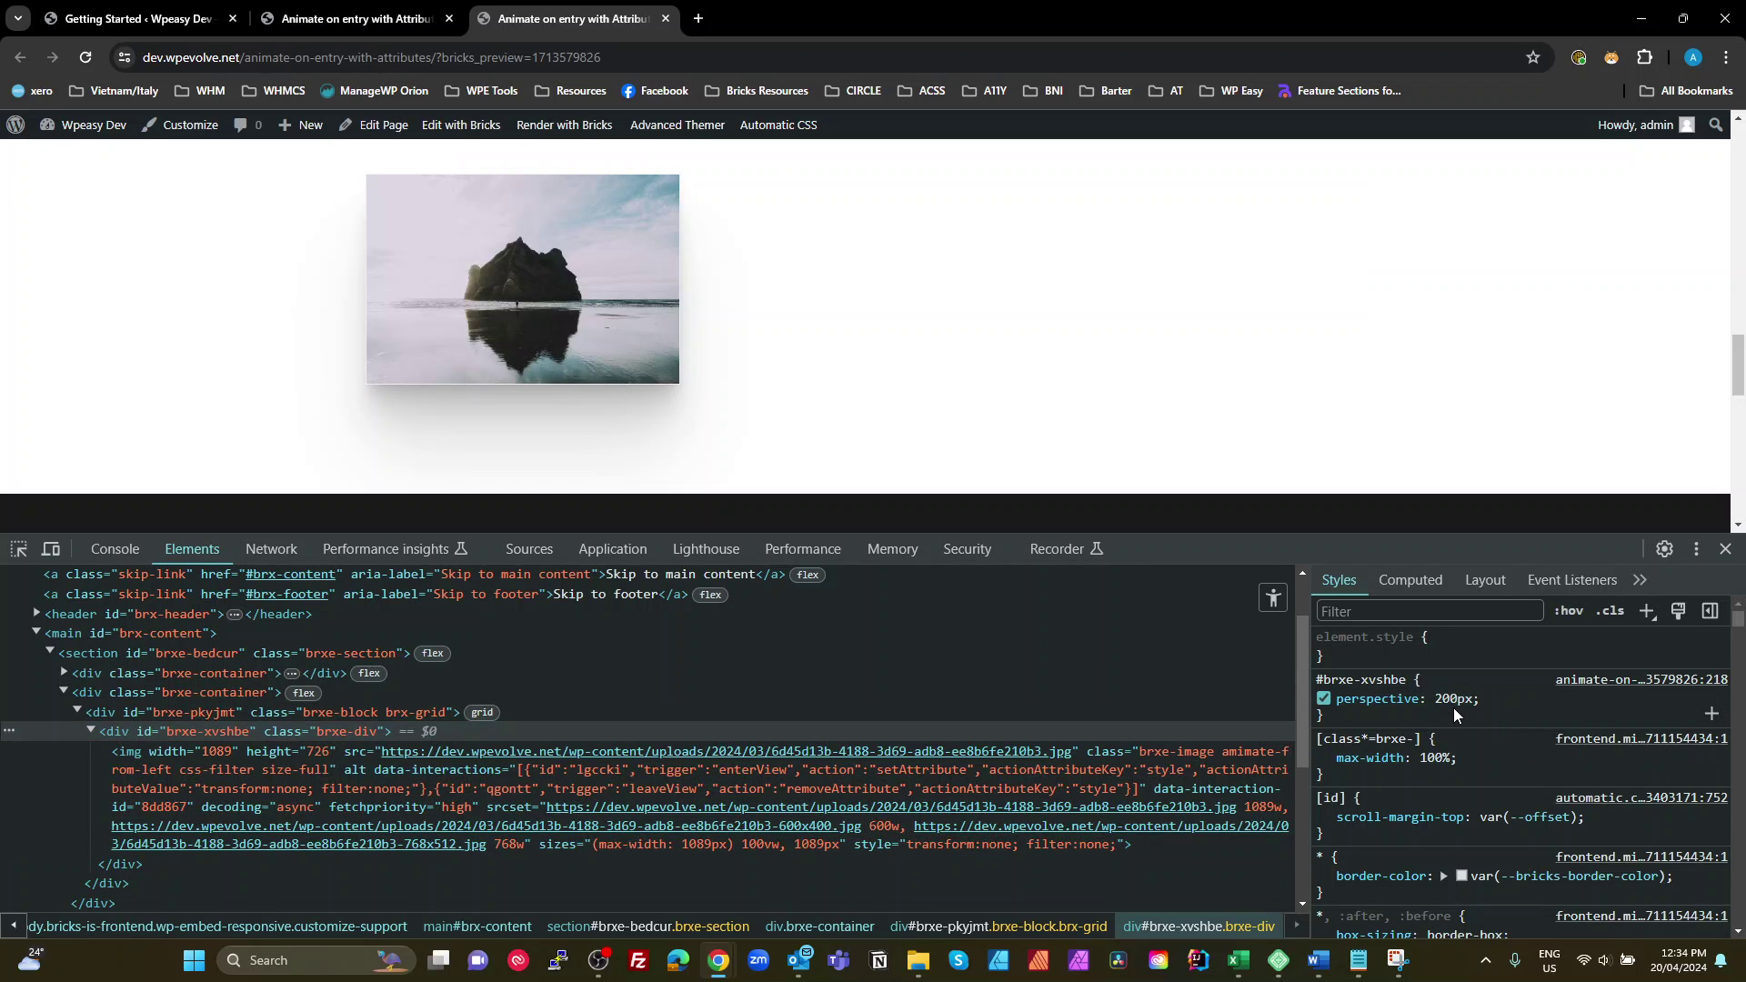
left_click(1446, 697)
left_click(1444, 700)
key("BackSpace")
type("10")
key("Return")
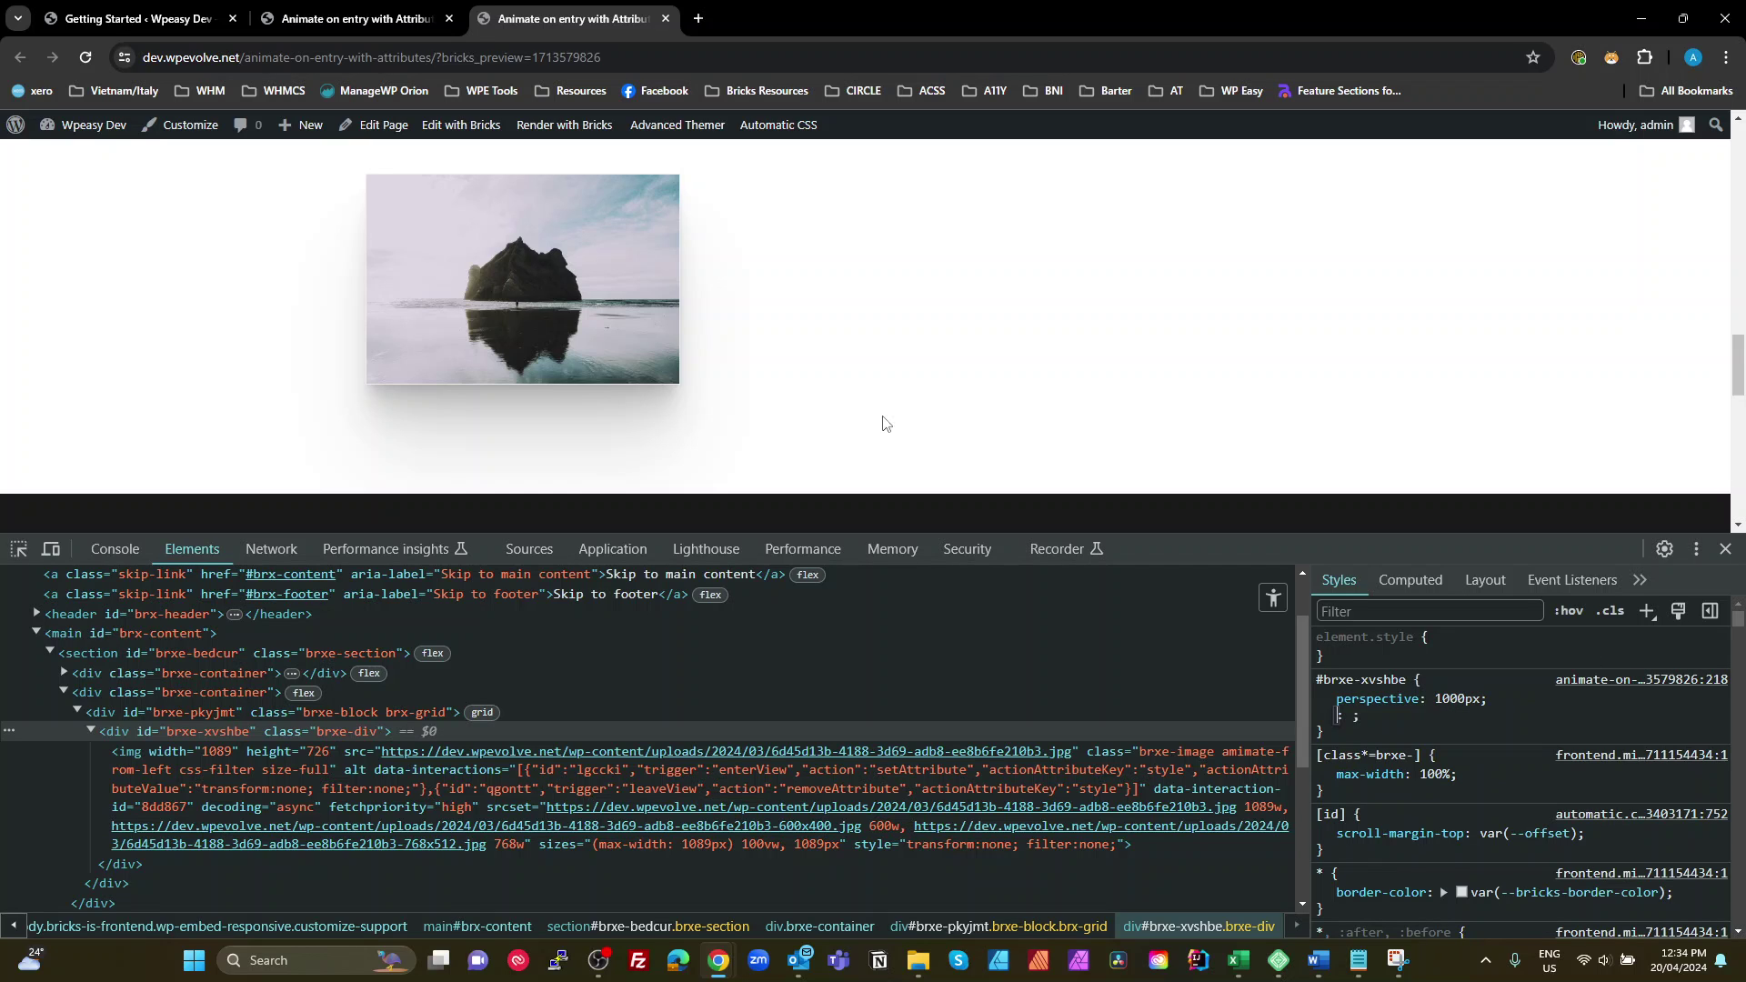
- Check the image's enter and leave animation with the 1000px perspective by moving between the footer and the image
scroll(787, 370, "down", 5)
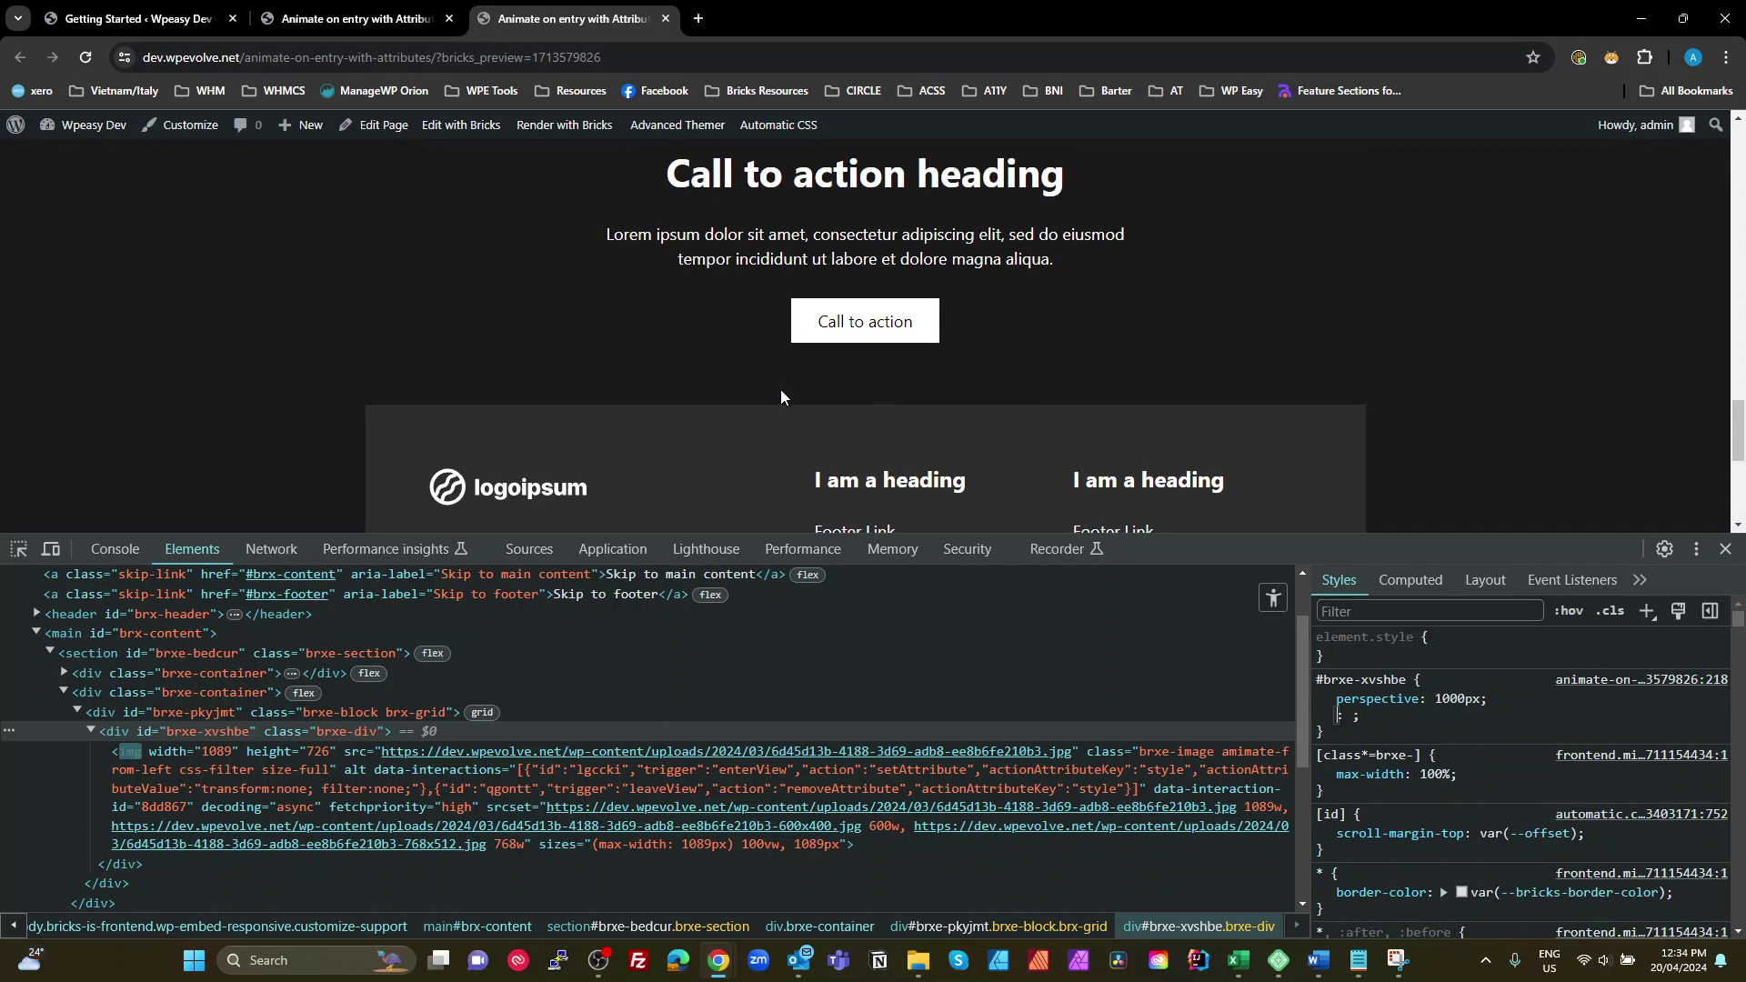
scroll(617, 370, "up", 5)
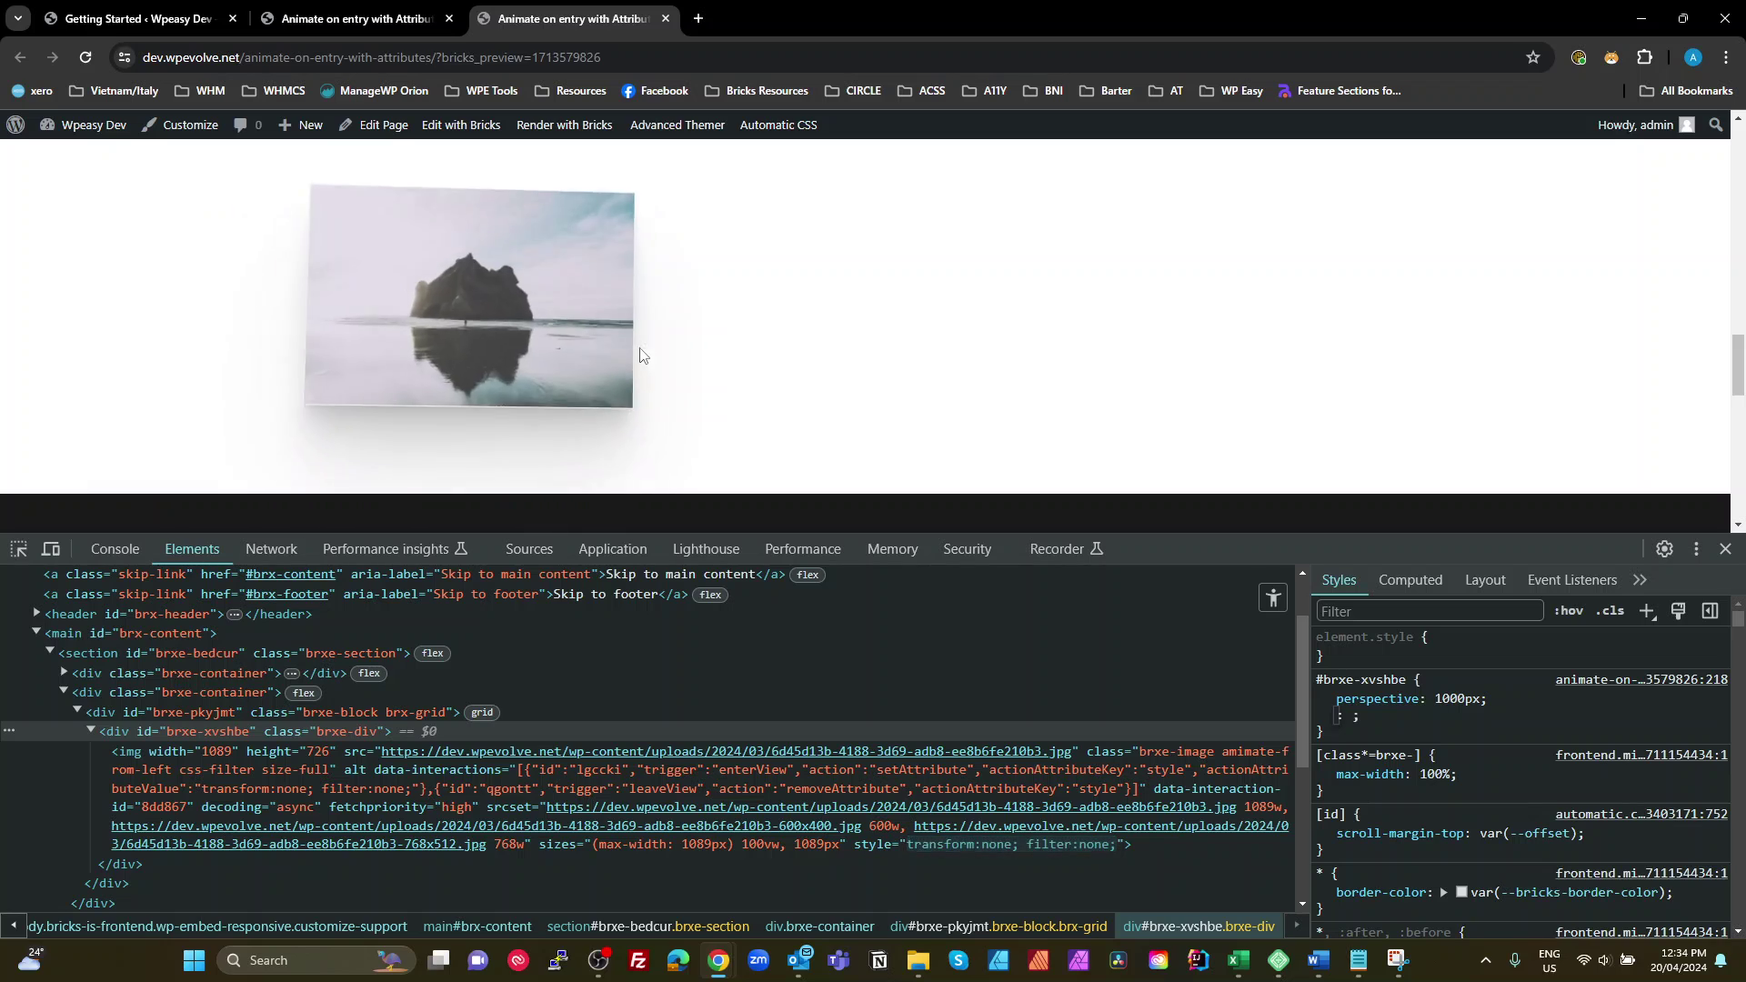
scroll(640, 354, "down", 5)
scroll(655, 386, "up", 5)
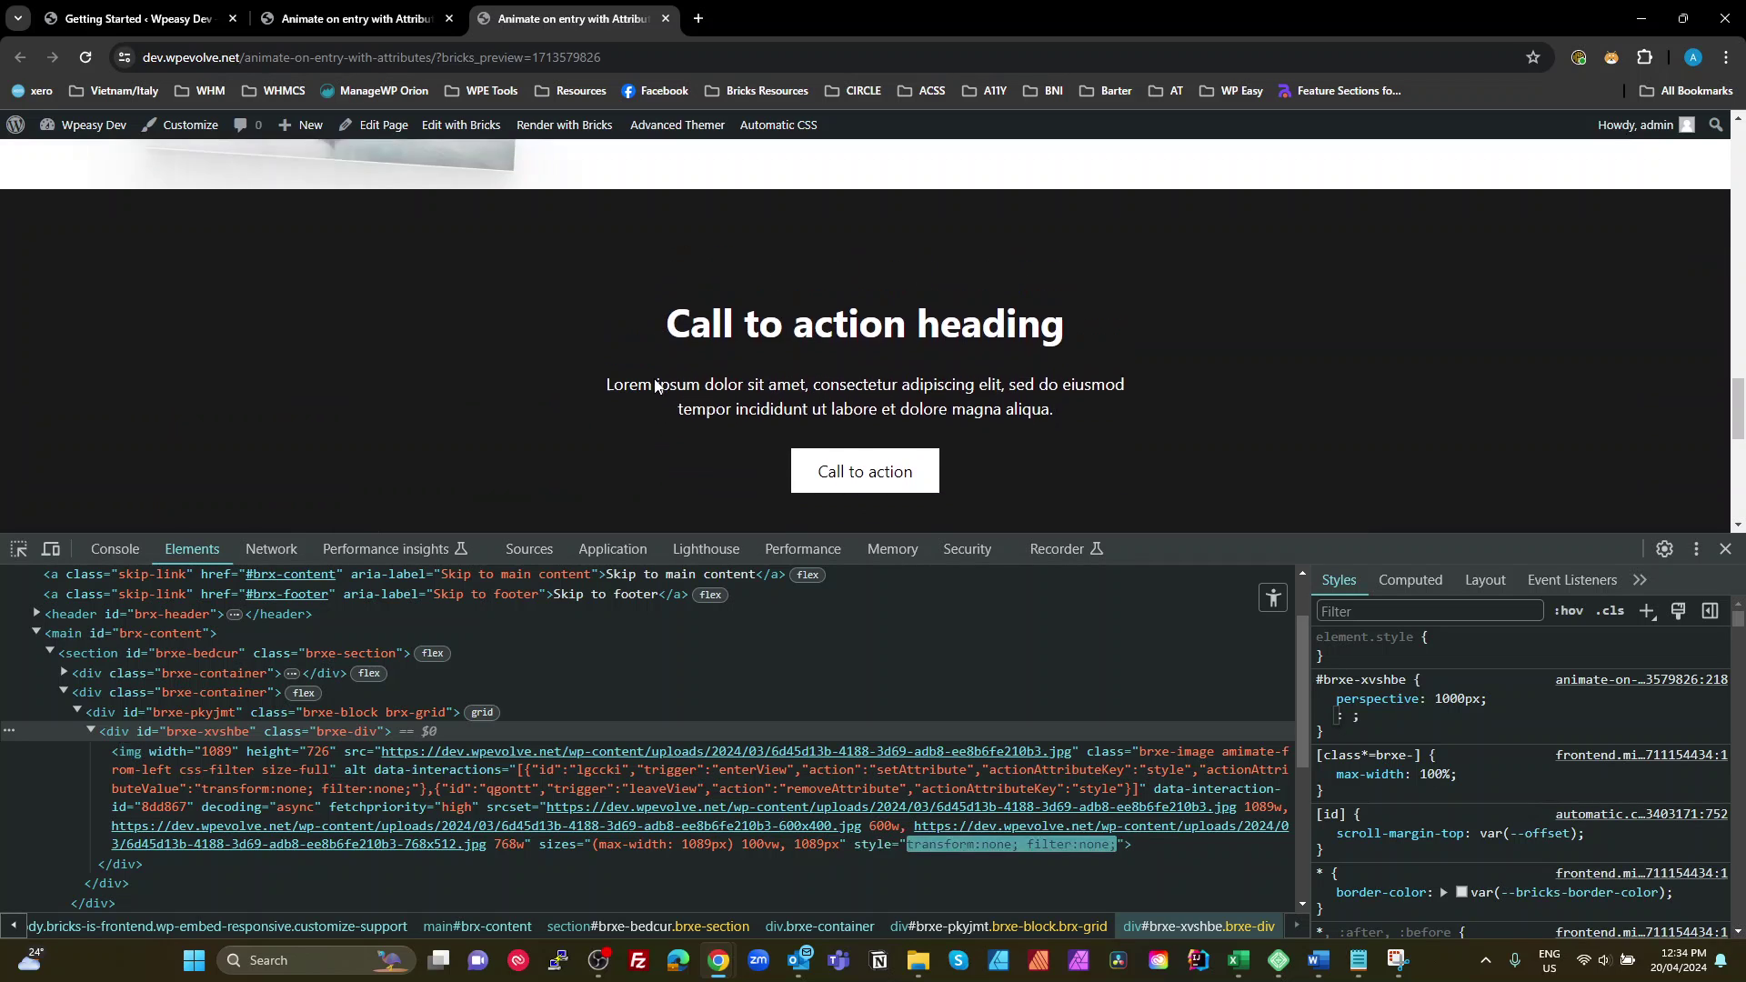
scroll(661, 385, "down", 5)
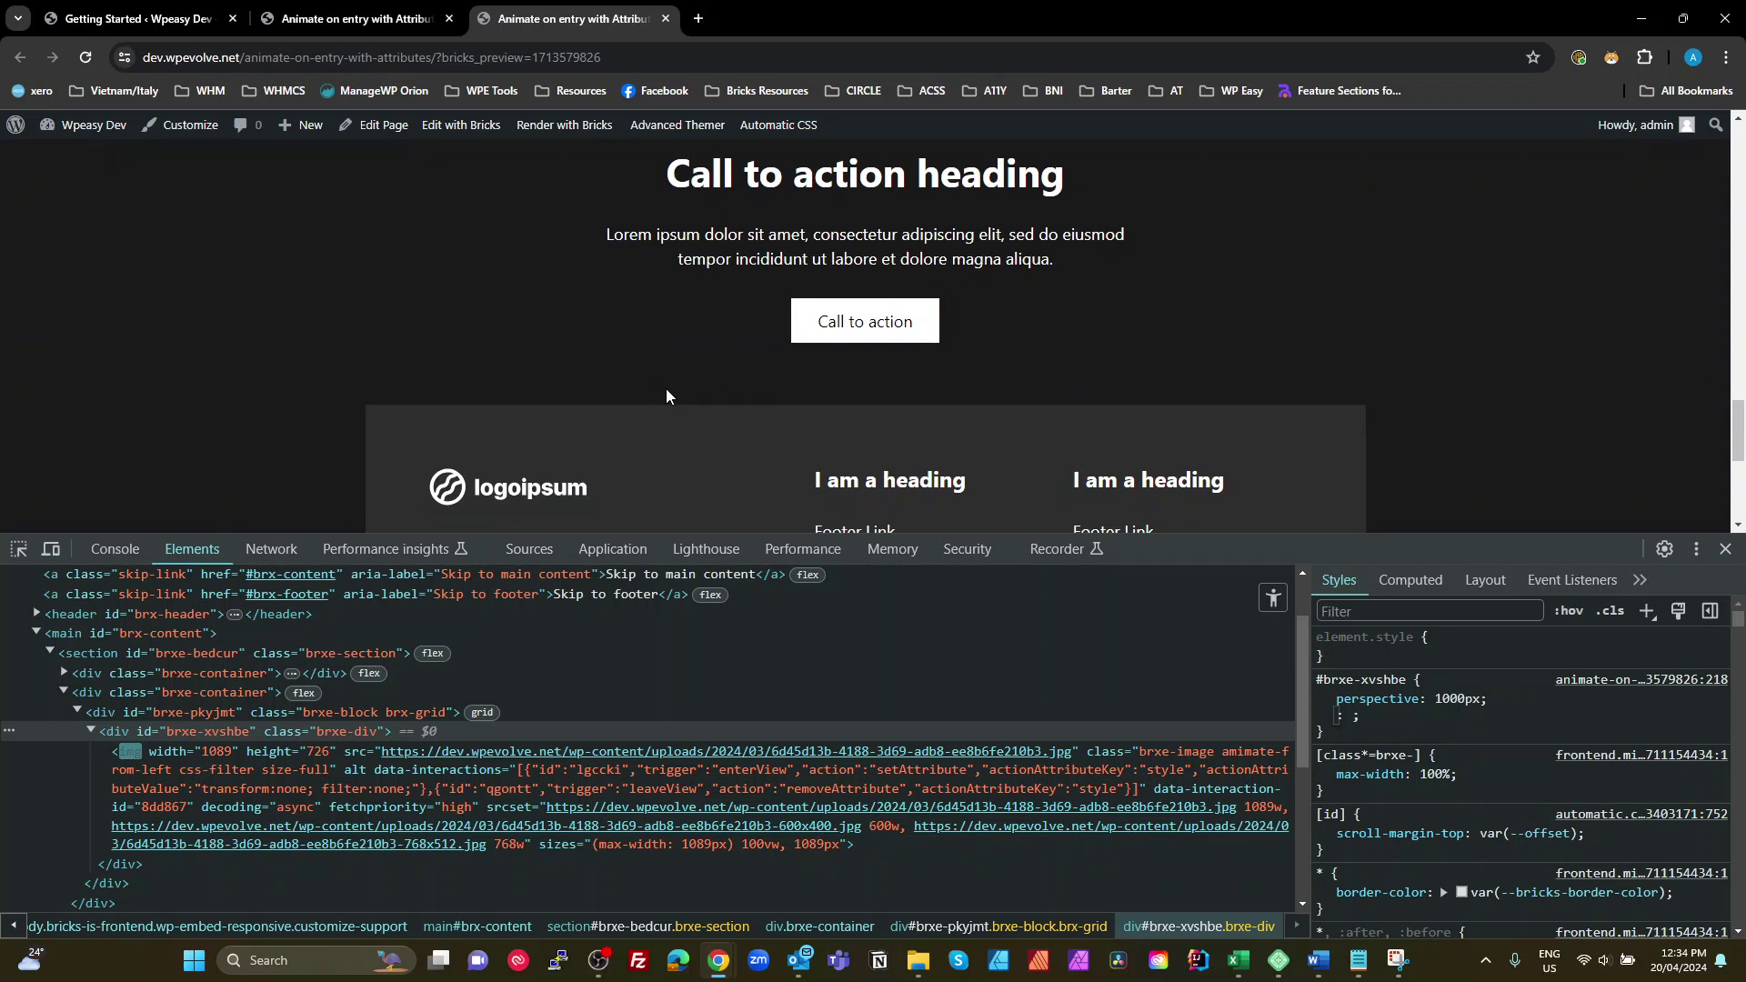
scroll(668, 390, "up", 5)
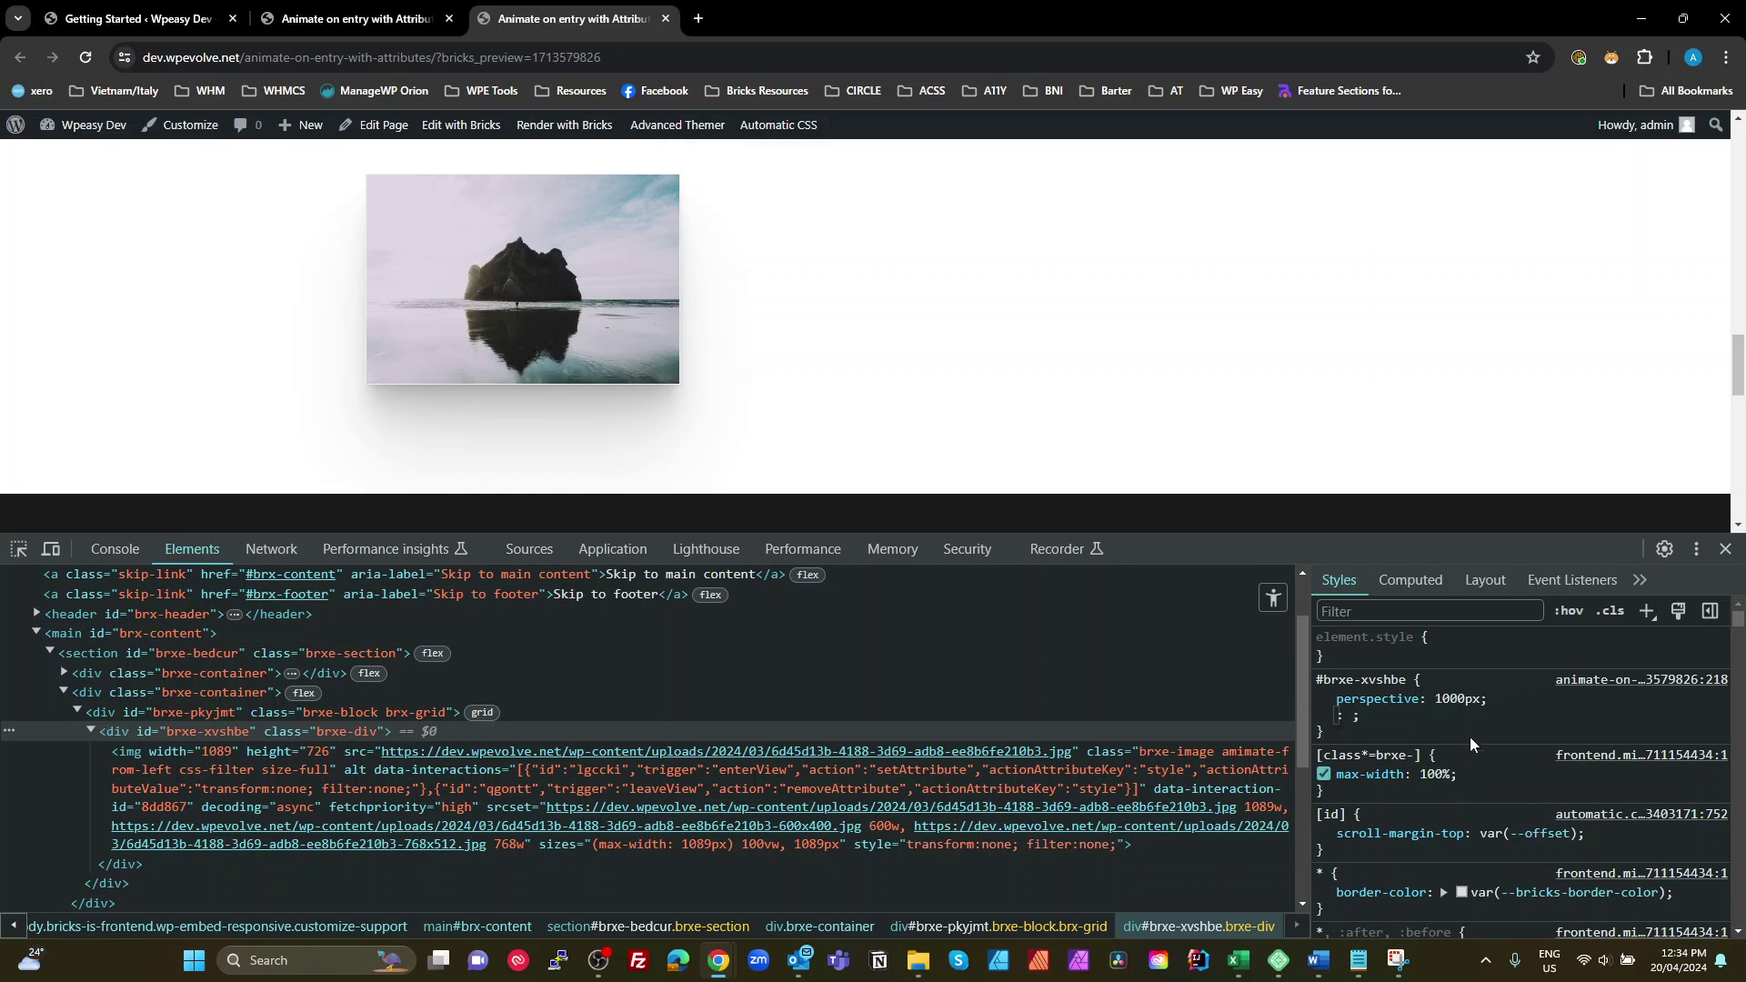
- Set the parent div's perspective to 100px in the developer tools and check the image's enter and leave animation in the preview
left_click(1458, 699)
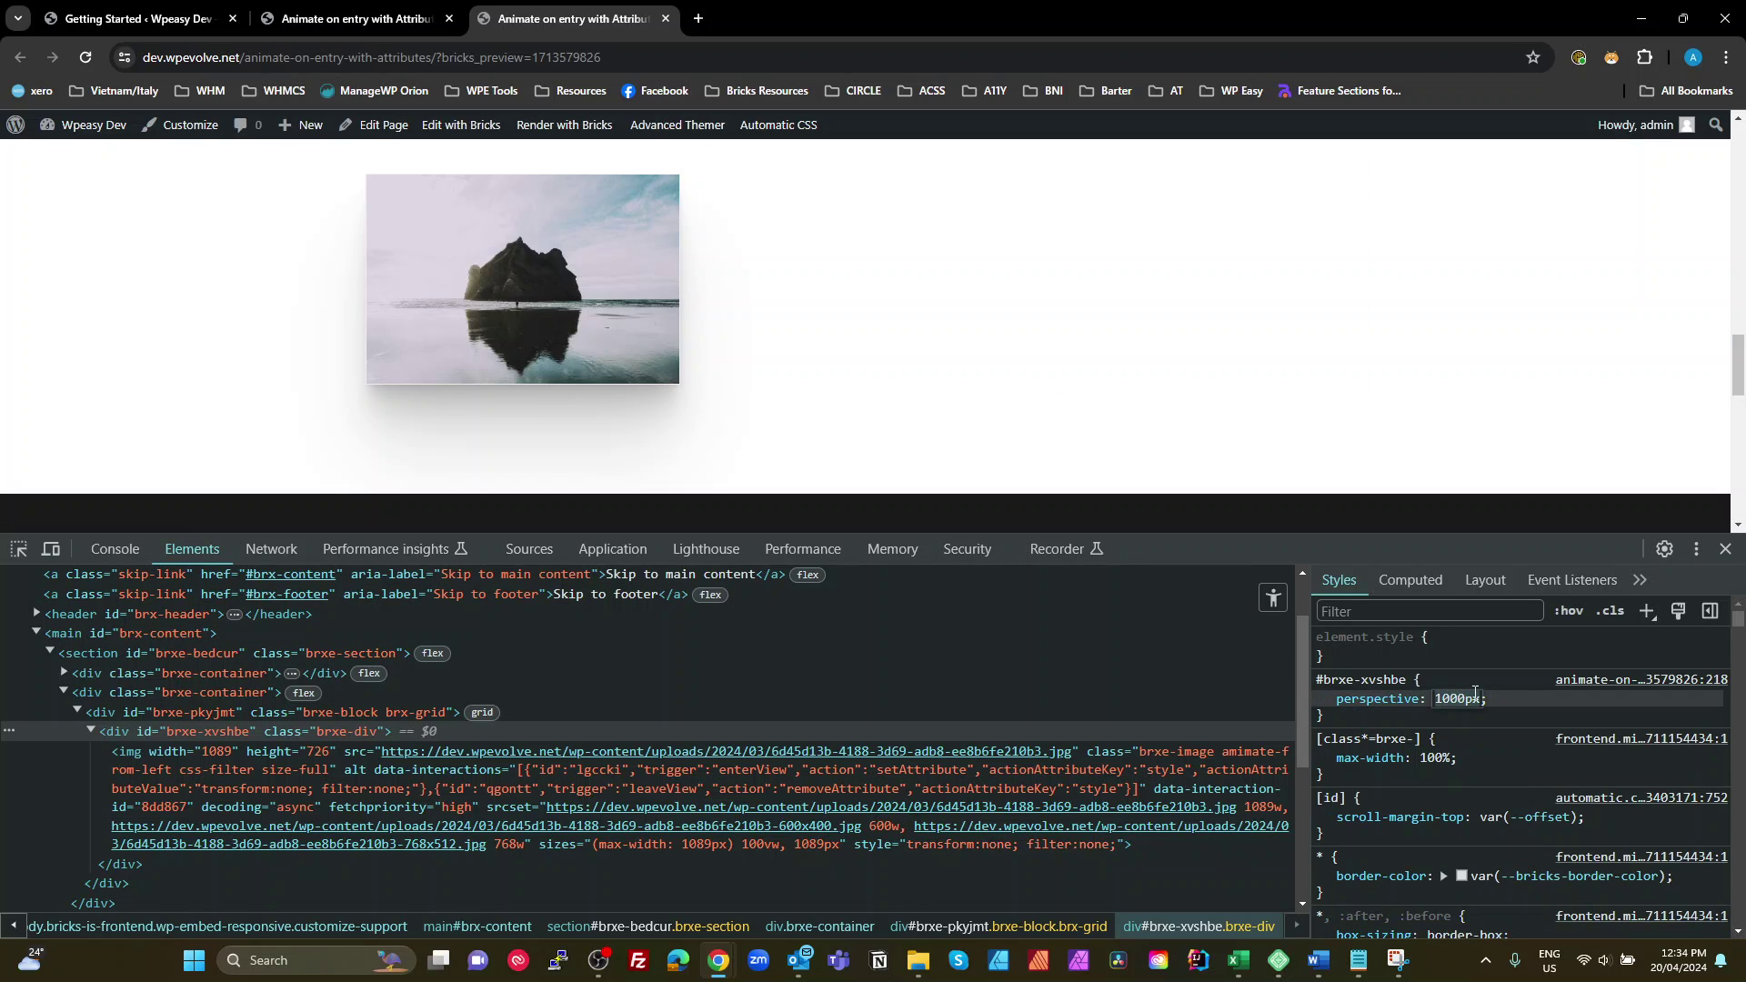
key("Return")
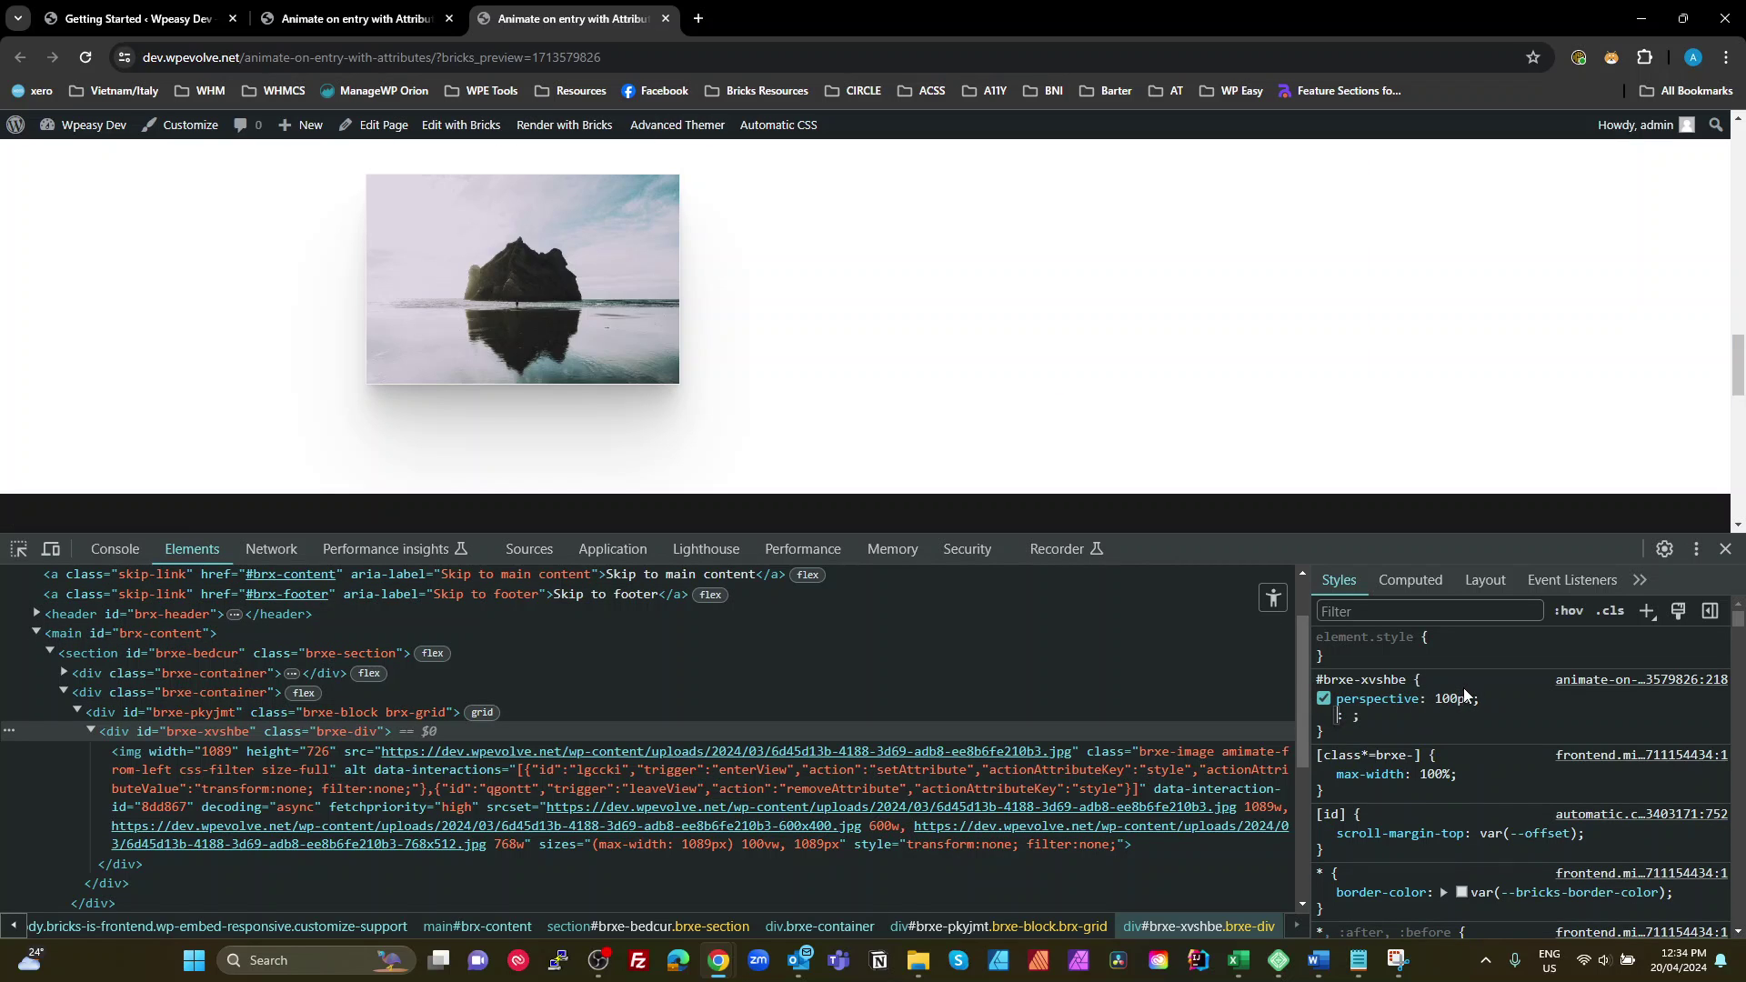
scroll(837, 414, "down", 5)
scroll(814, 459, "up", 8)
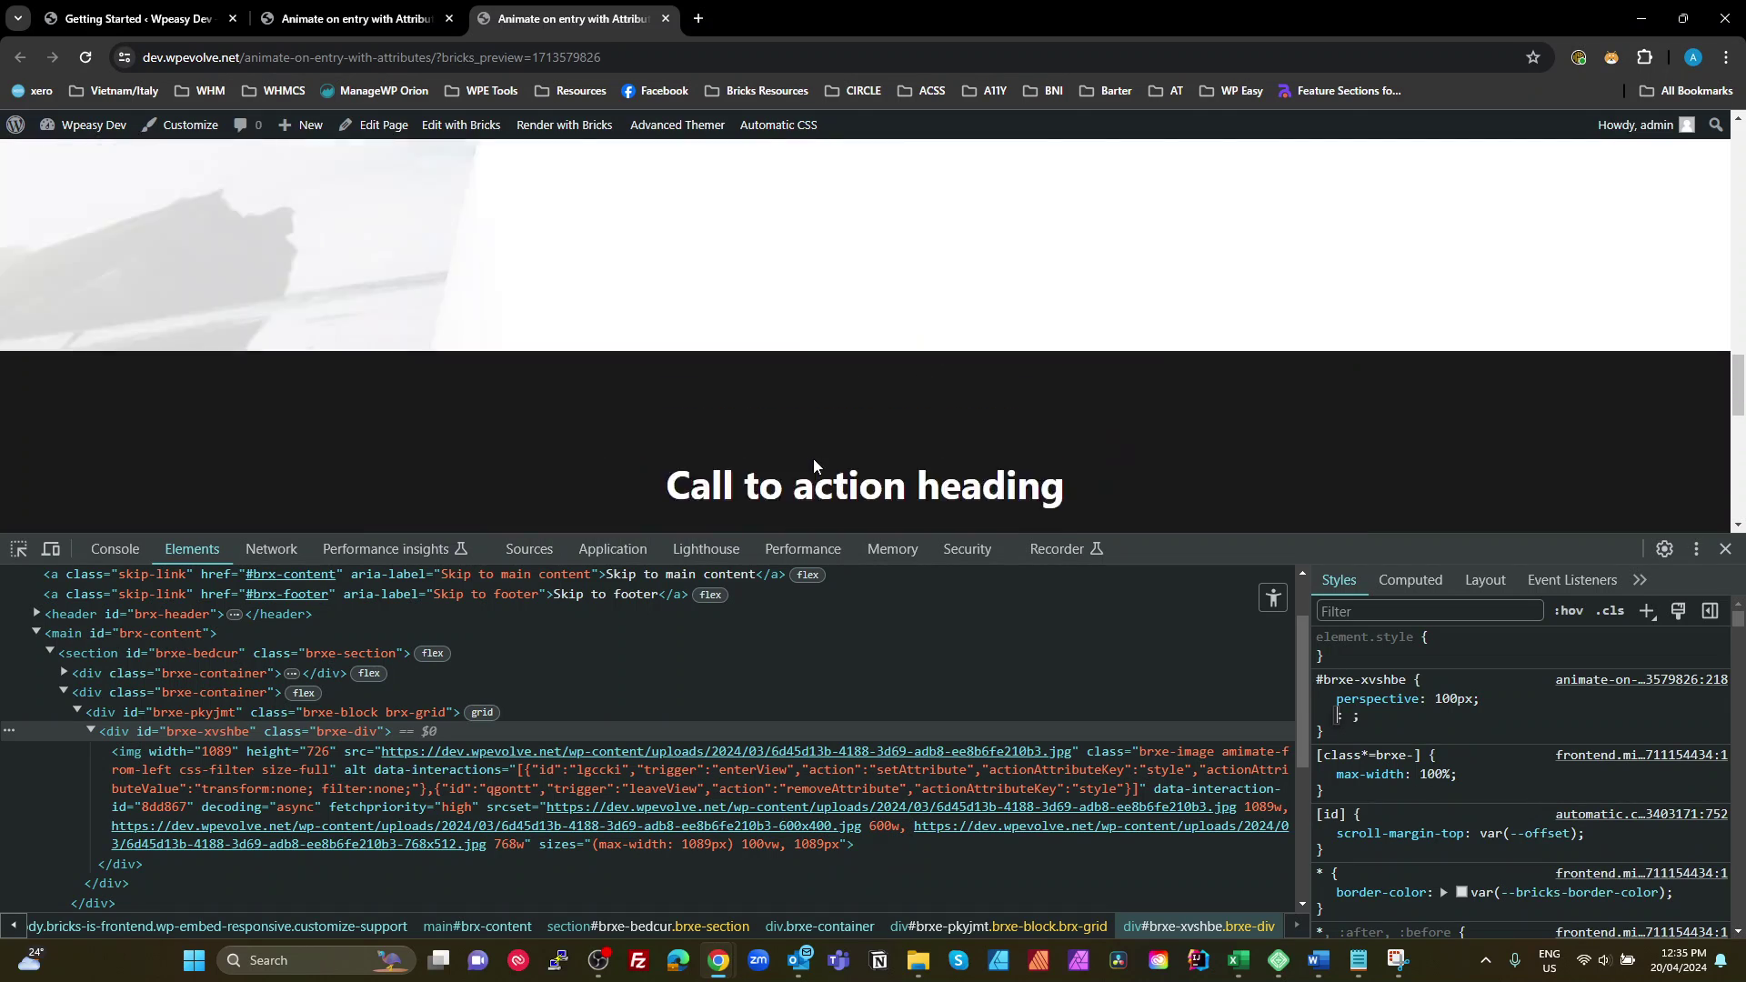
scroll(829, 472, "down", 3)
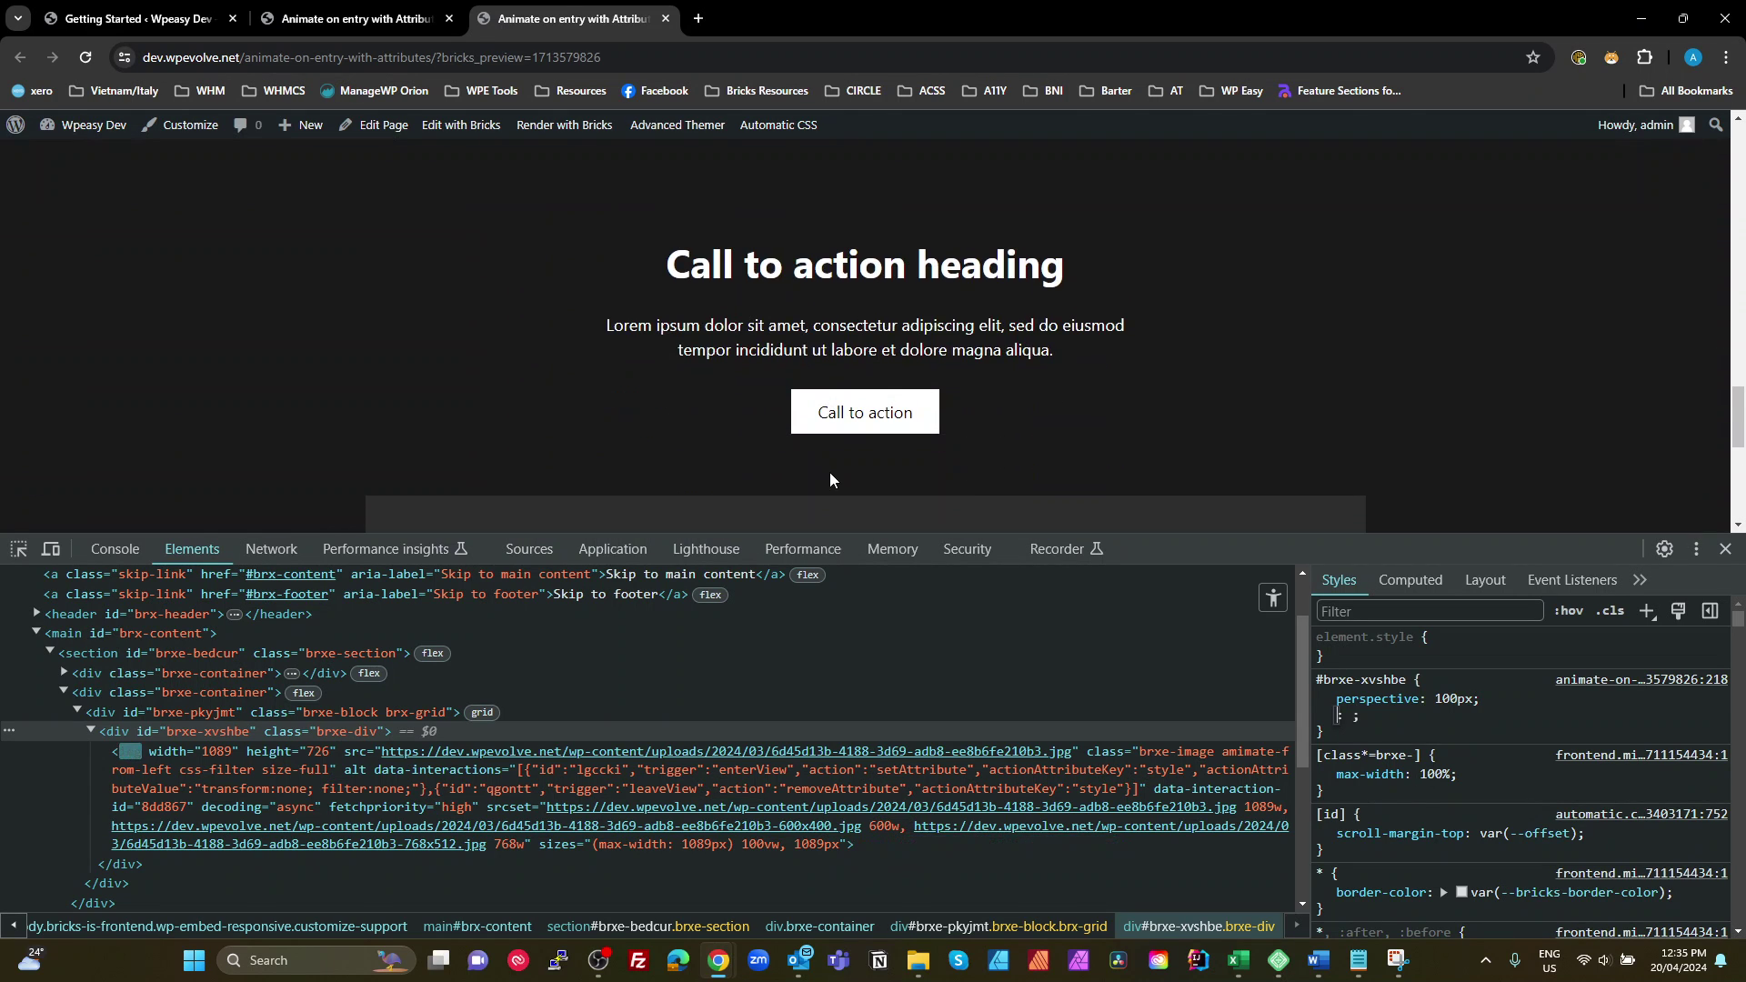
scroll(829, 473, "up", 5)
scroll(831, 480, "down", 3)
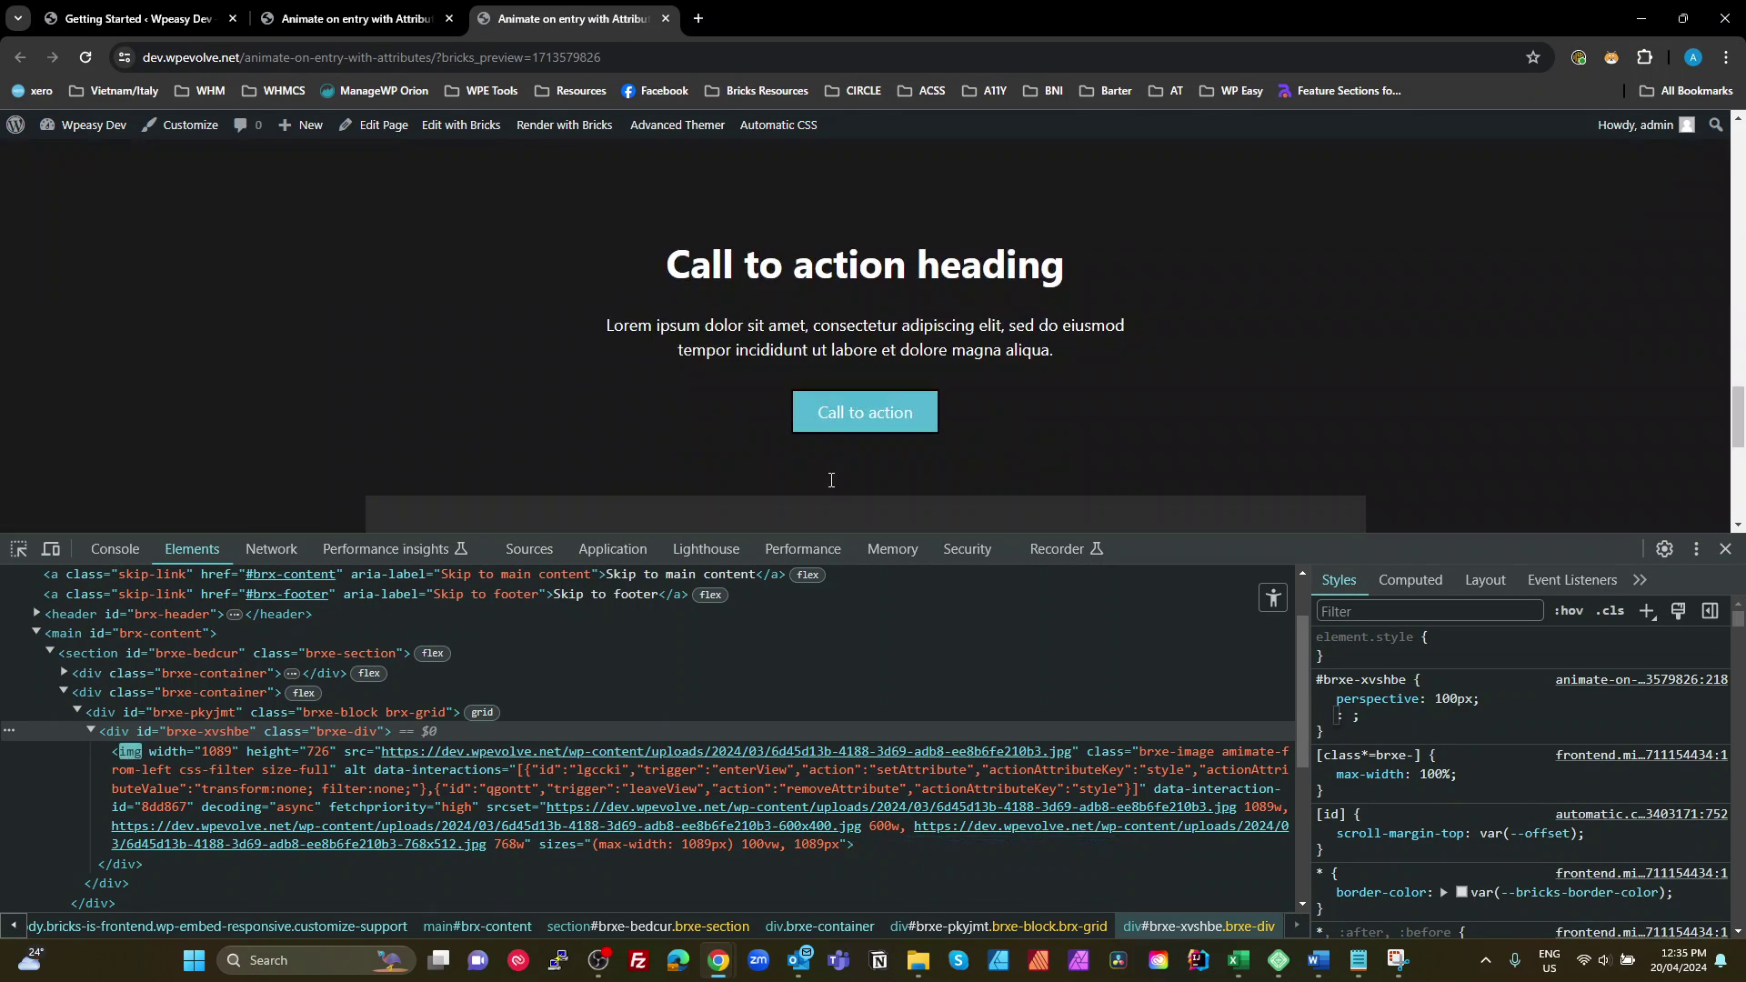
scroll(831, 480, "up", 3)
scroll(831, 478, "down", 5)
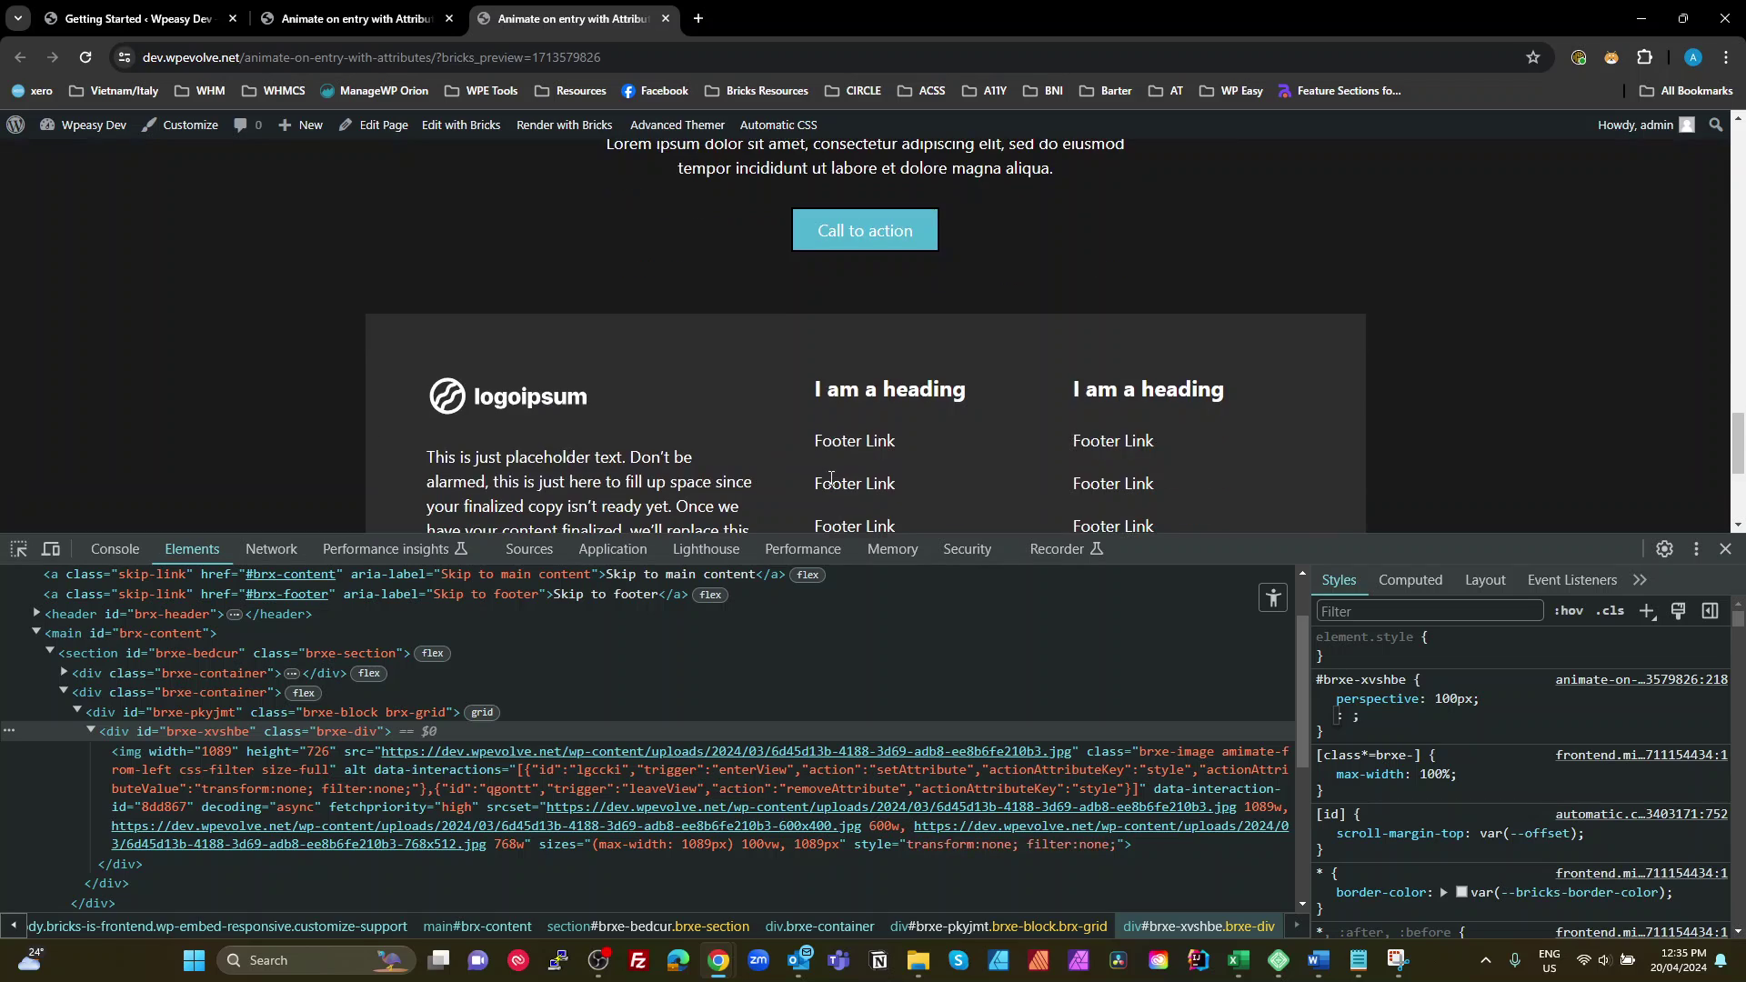
scroll(1121, 440, "up", 5)
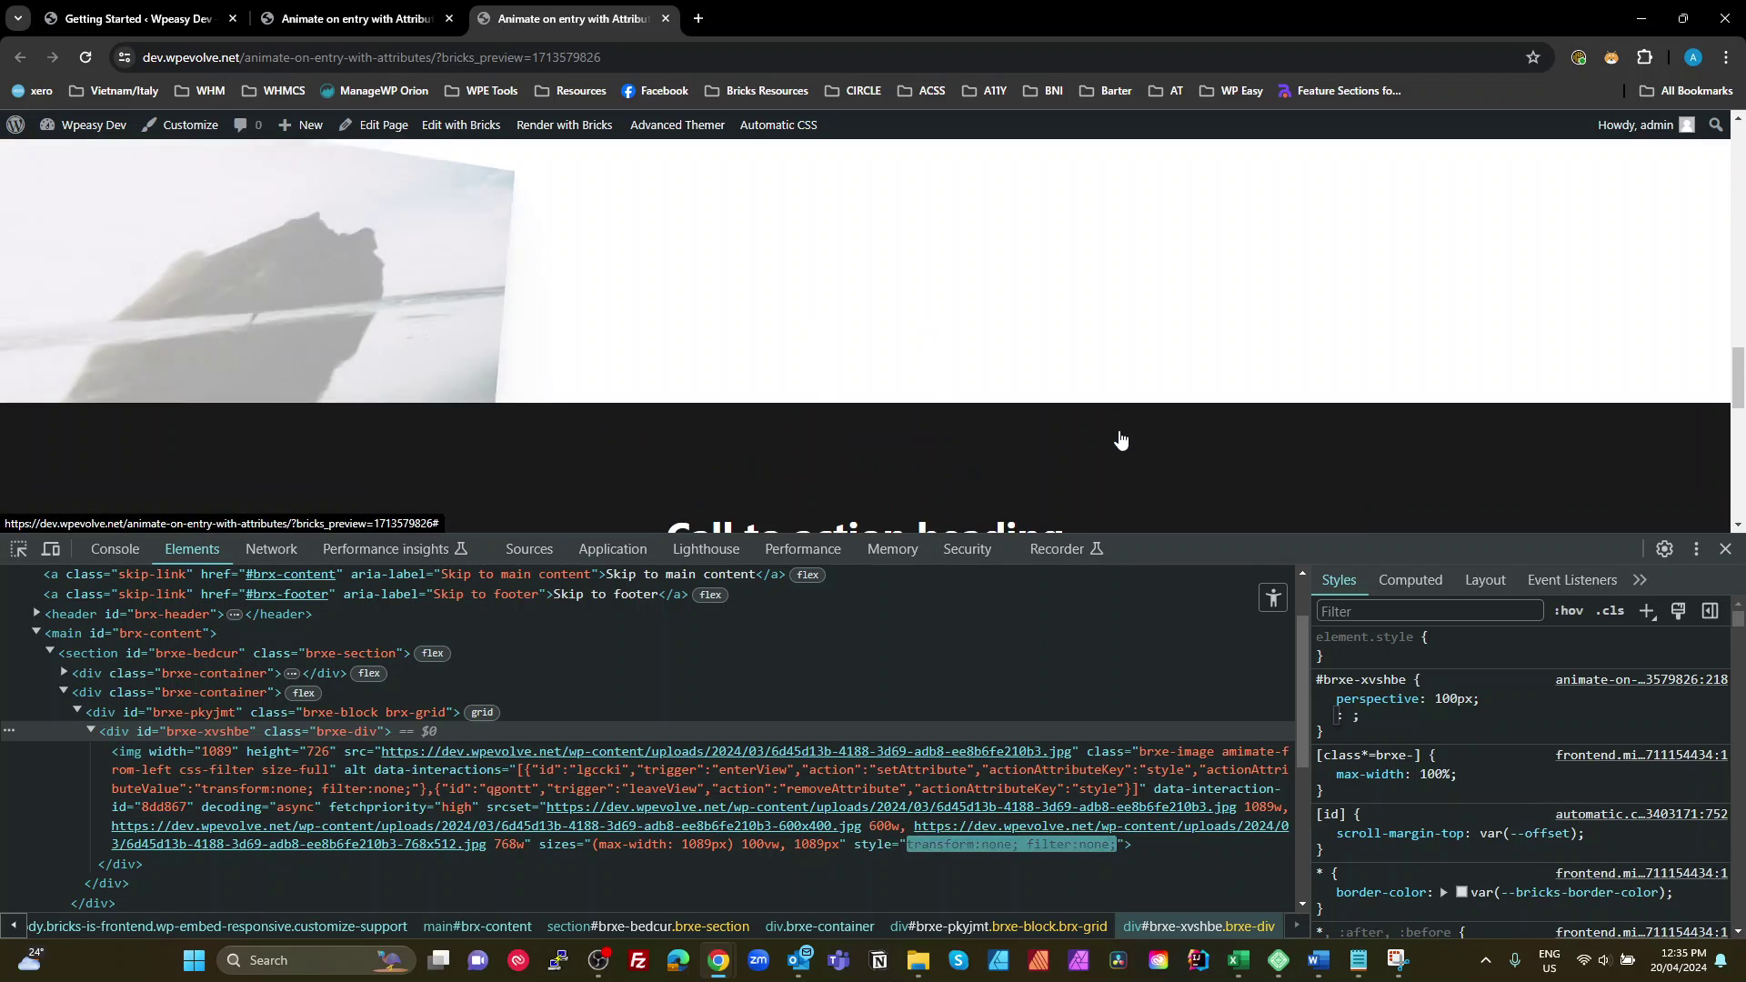
scroll(1122, 441, "up", 1)
scroll(1121, 441, "up", 1)
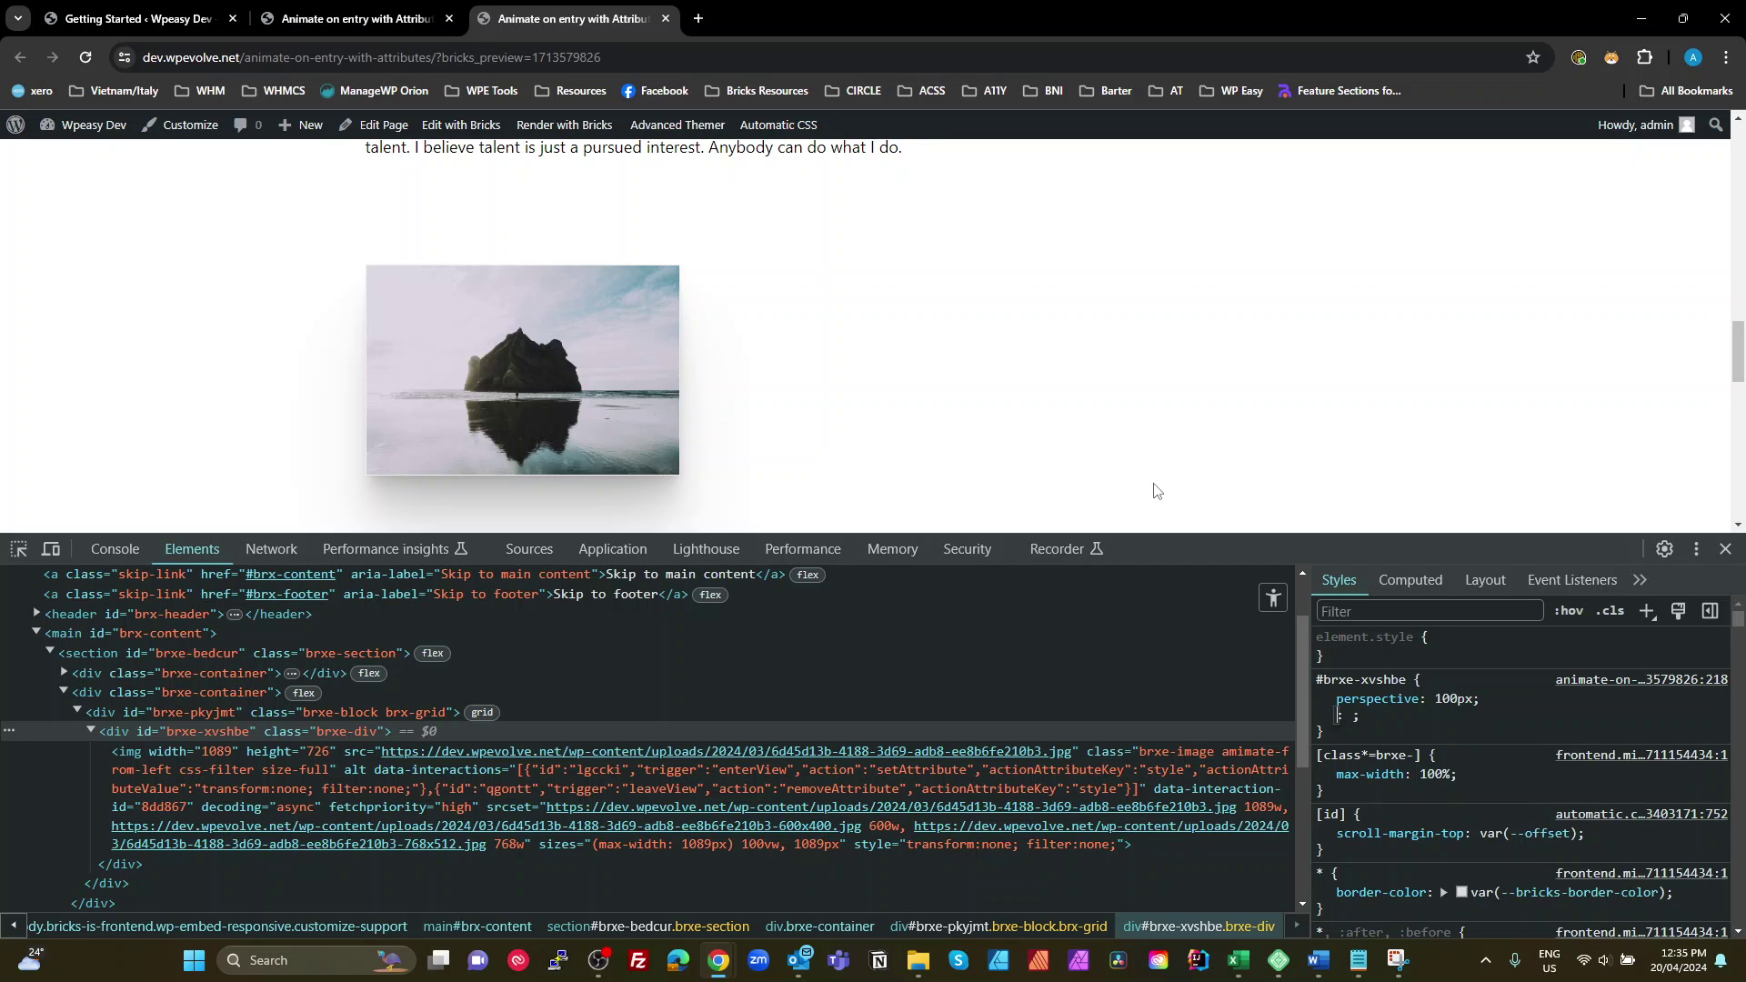
- Return to the image's style settings in the Bricks builder
left_click(355, 18)
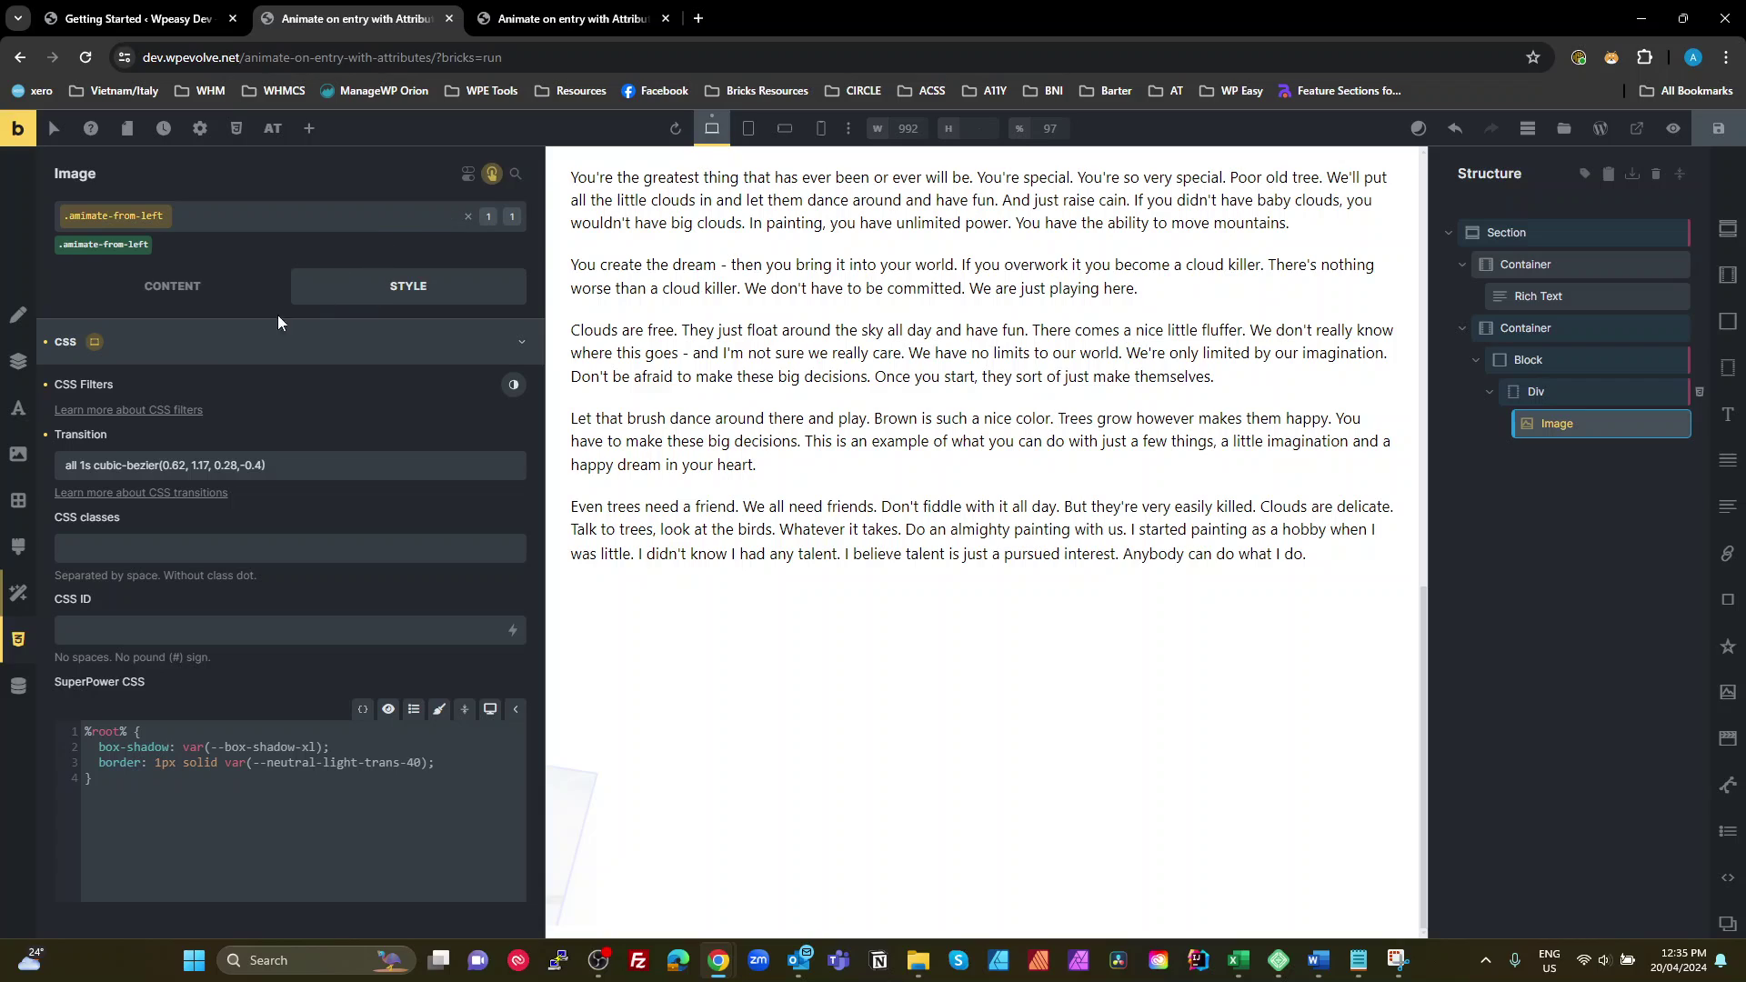